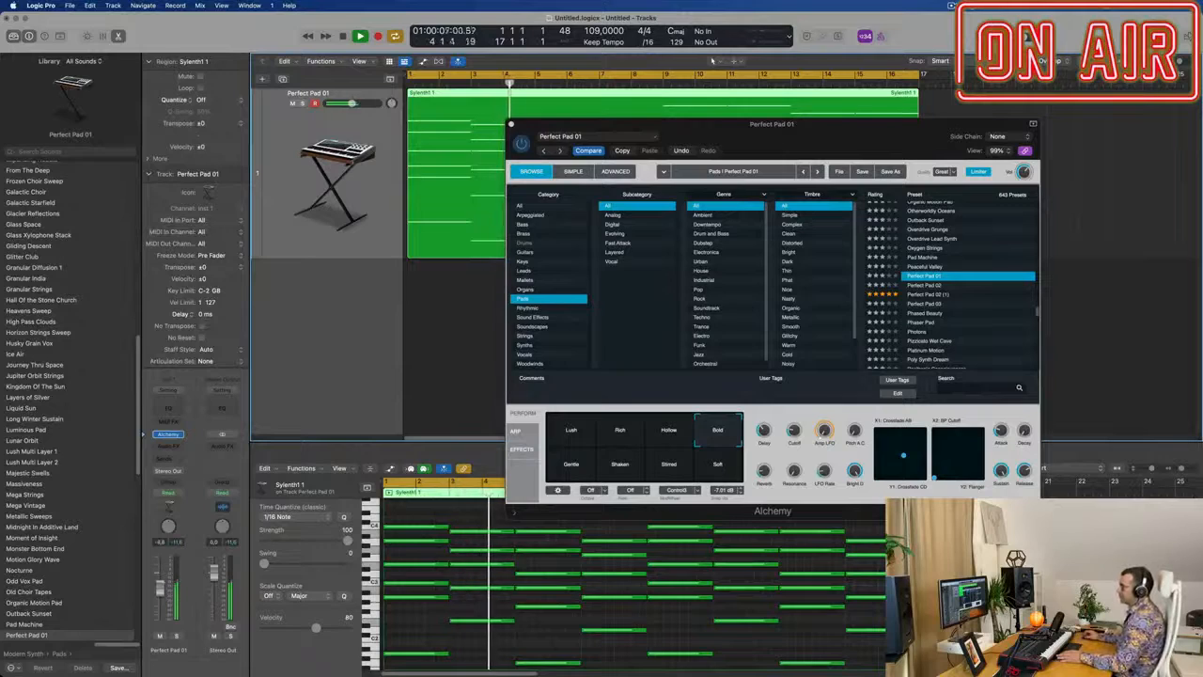
Split the pad region at bar 9 and move its second half to bar 37.
left_click_drag(763, 147, 788, 336)
scroll(748, 263, "down", 5)
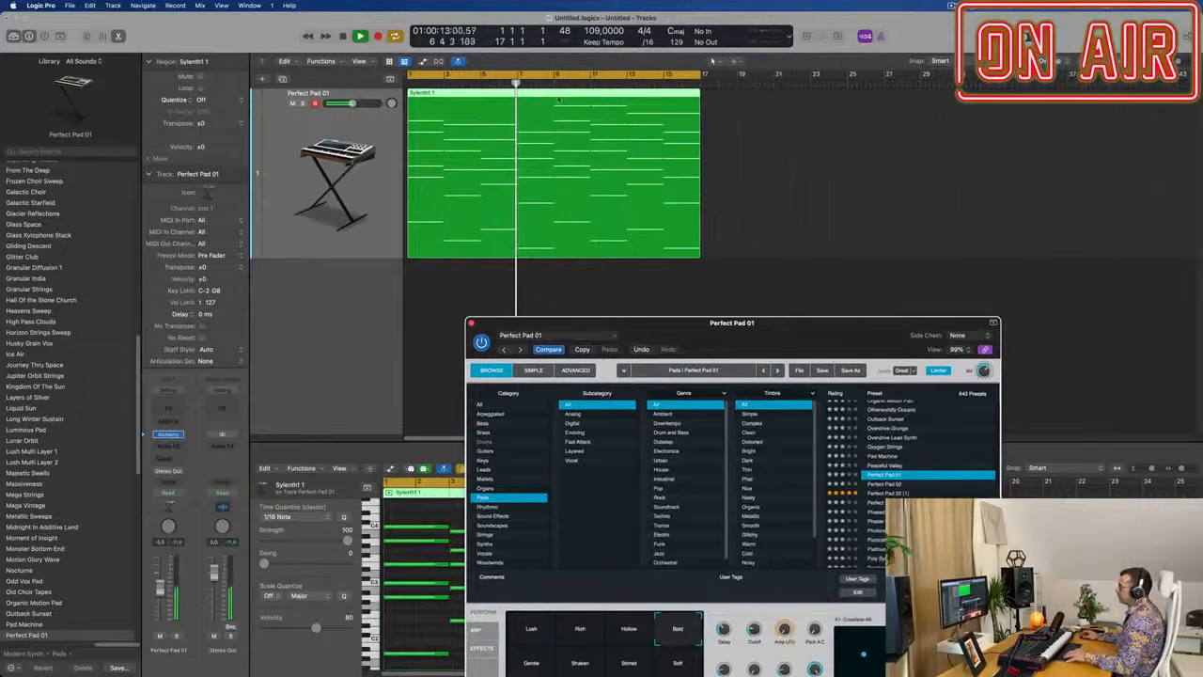
left_click(557, 96)
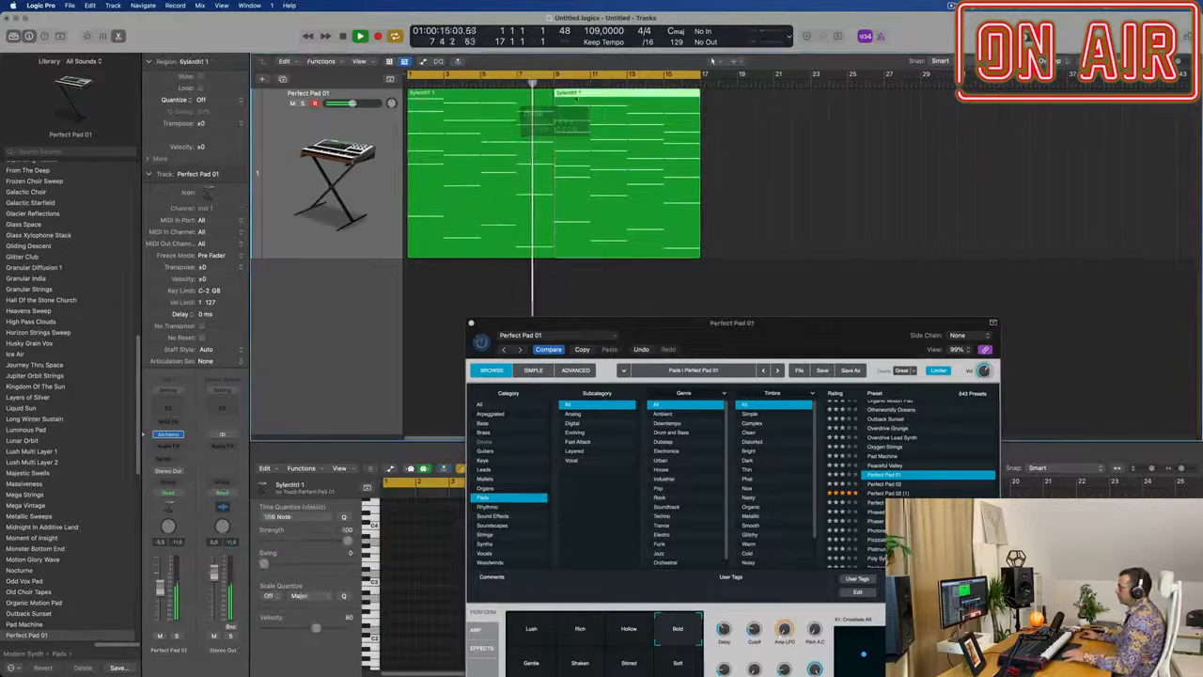
left_click_drag(558, 249, 1071, 261)
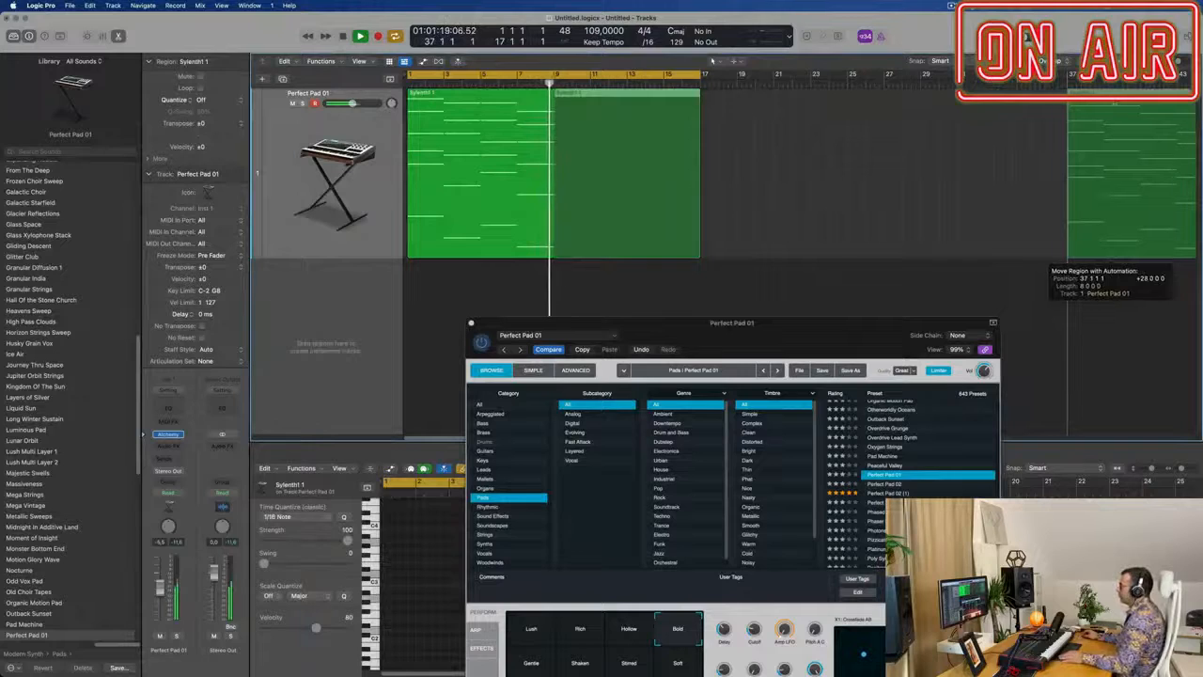
scroll(487, 143, "down", 3)
Repeat the eight-bar pad region once so the copy starts at bar 9, and restart playback.
key("Return")
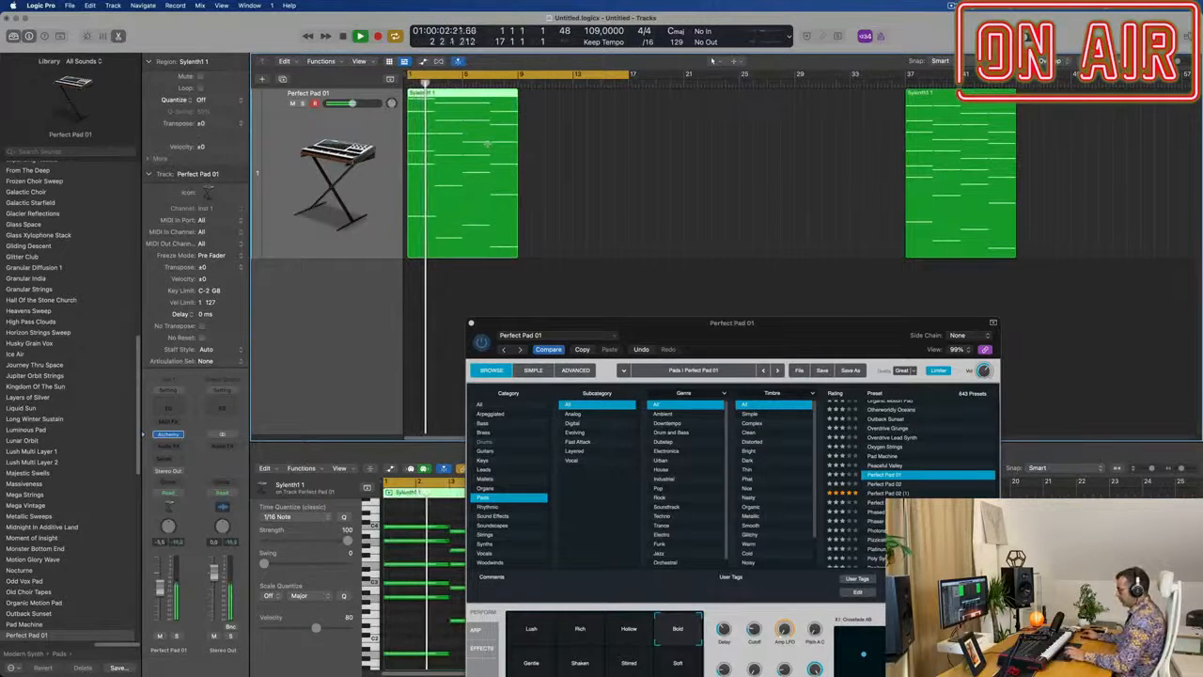
key("super+r")
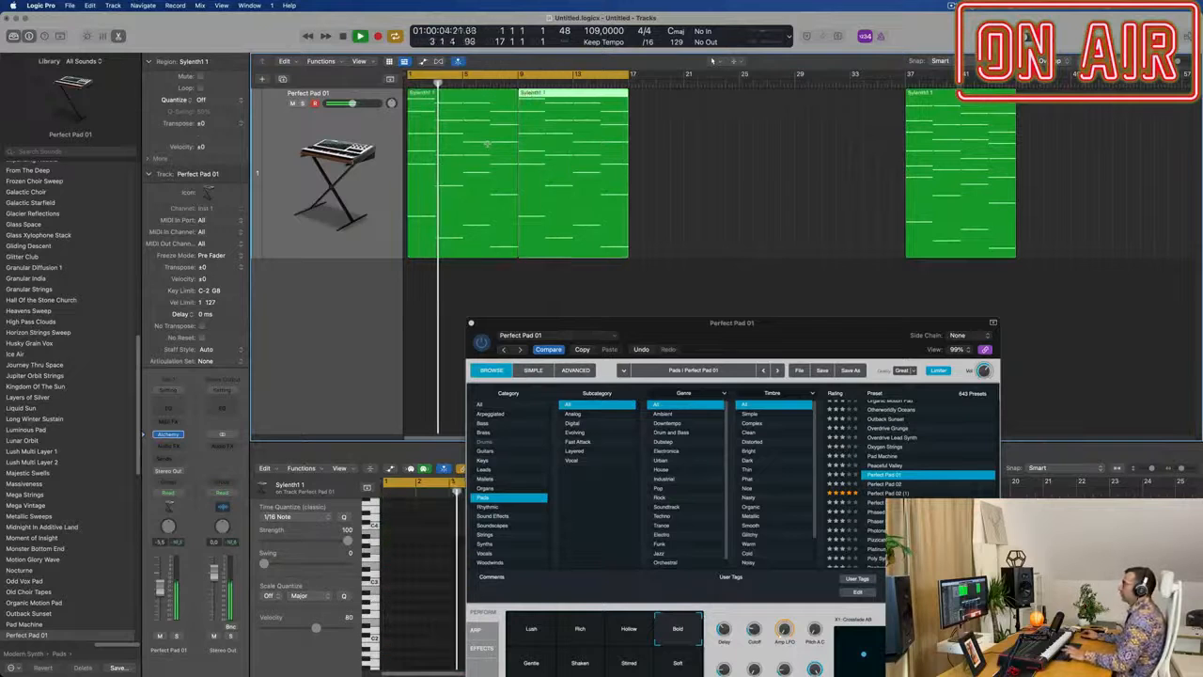
left_click(487, 142)
key("Return")
key("super+a")
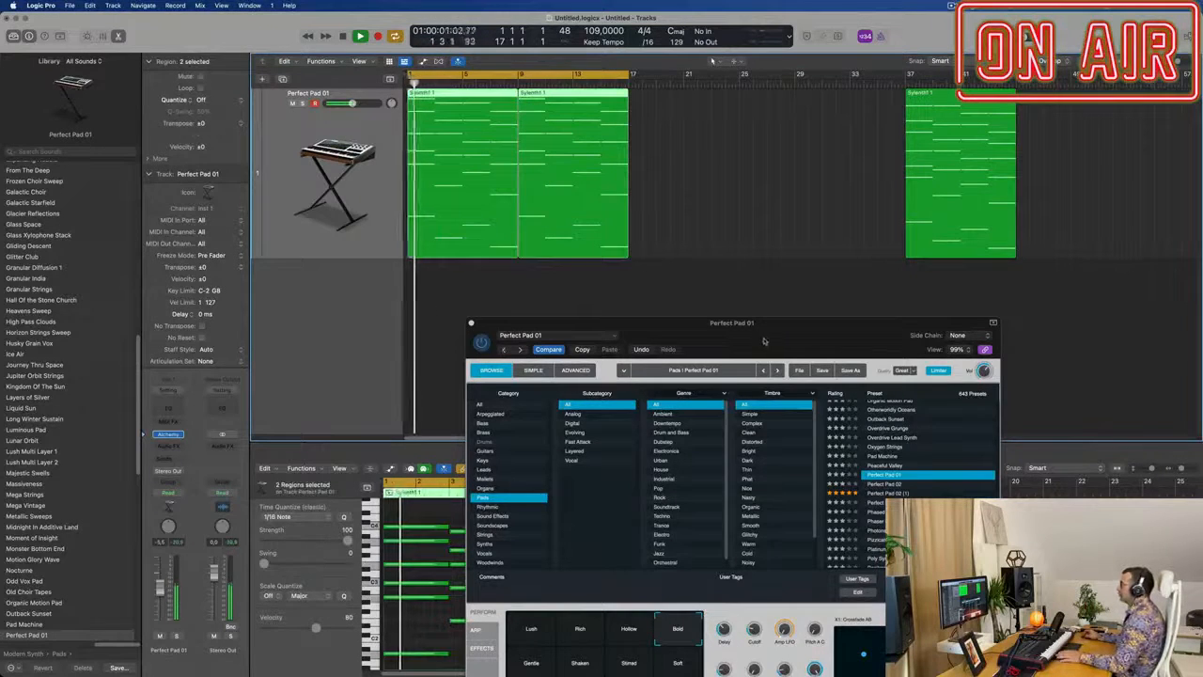
Add a Channel EQ to the pad track and set its low cut to 136 Hz at 12 dB/Oct.
left_click_drag(763, 341, 905, 219)
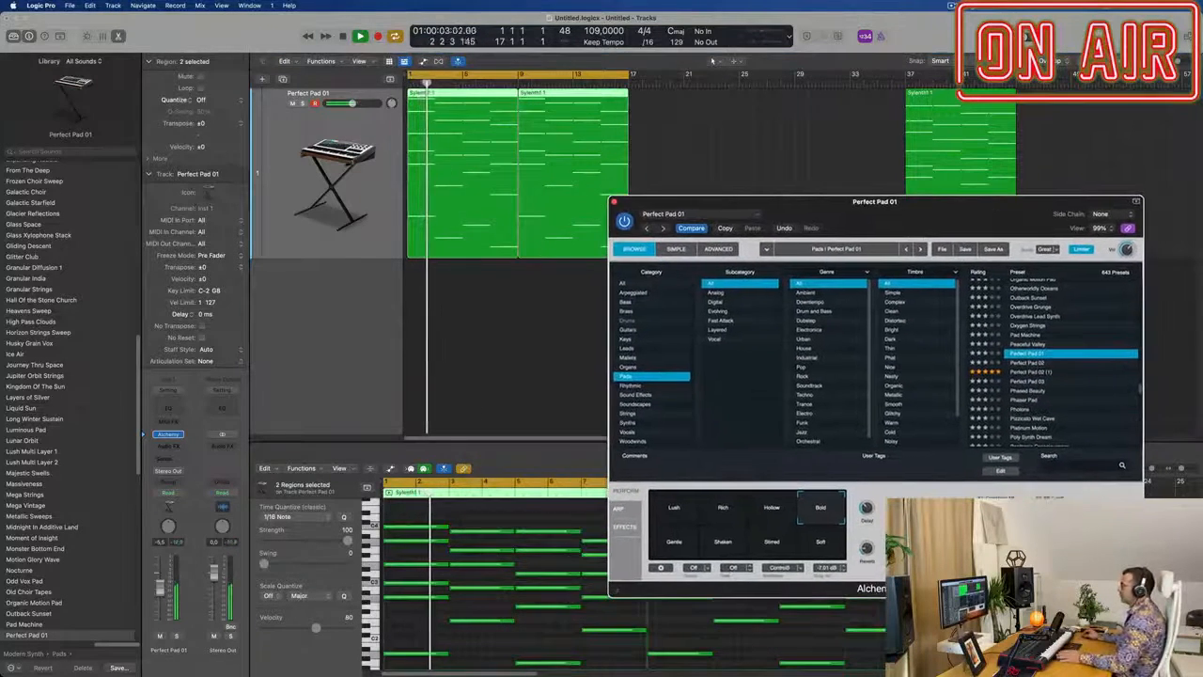
left_click(389, 200)
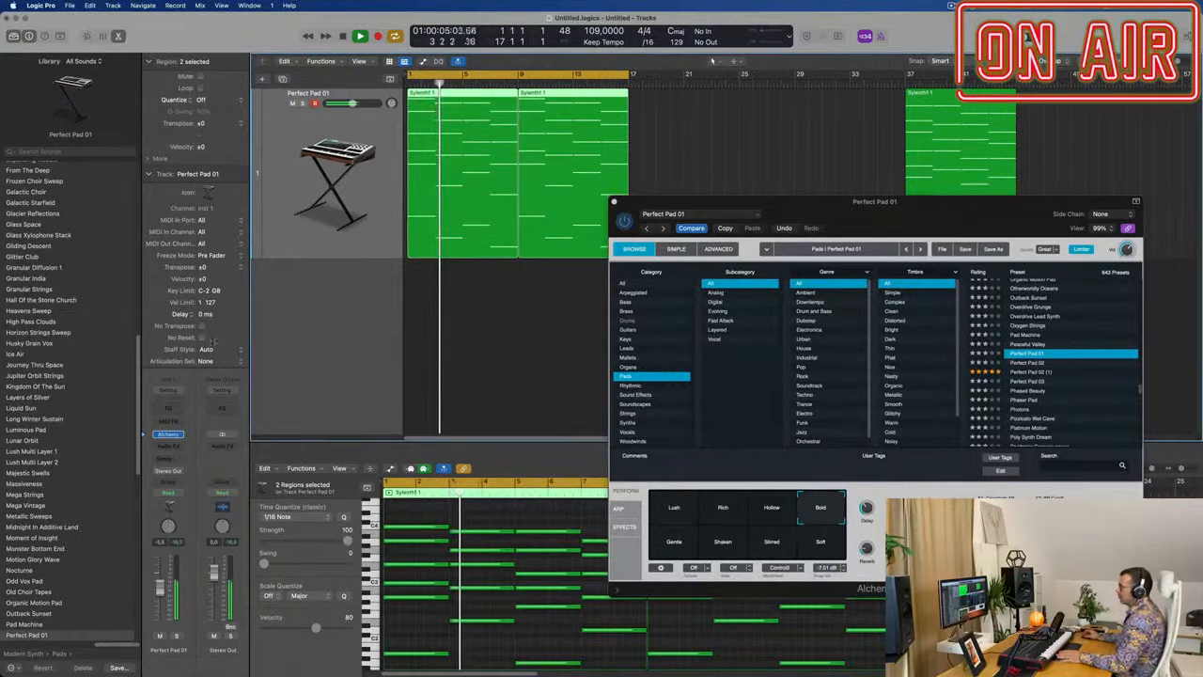
left_click(164, 412)
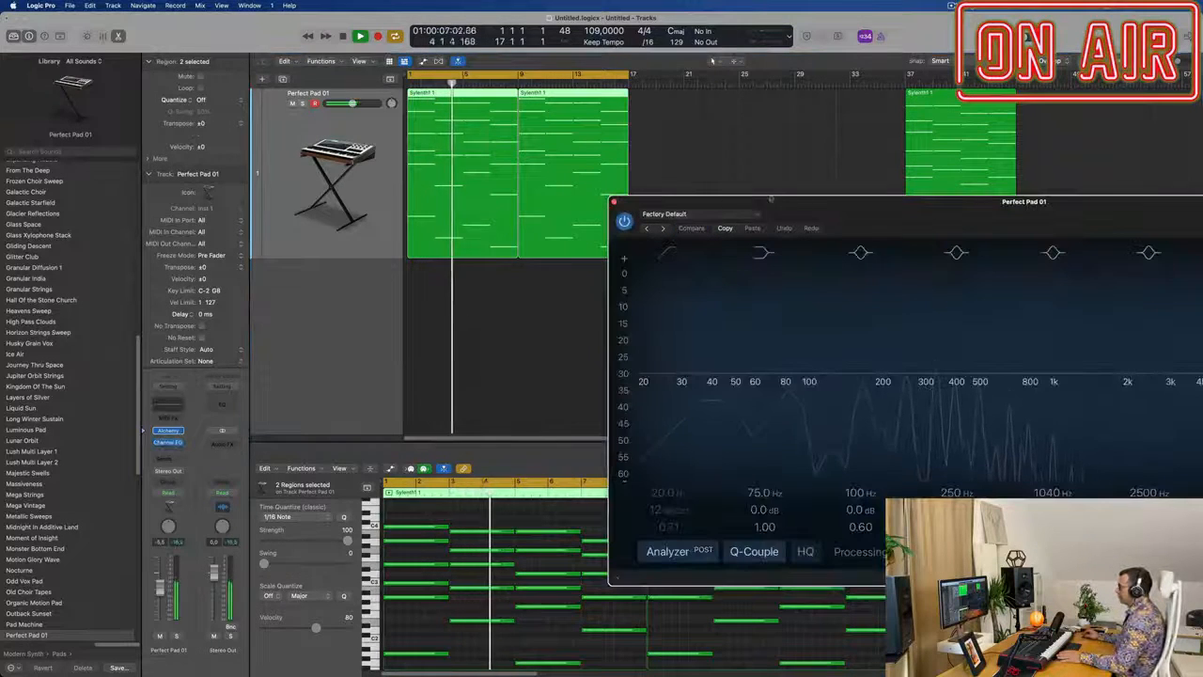
left_click(507, 274)
left_click_drag(513, 281, 711, 338)
left_click_drag(658, 222, 979, 153)
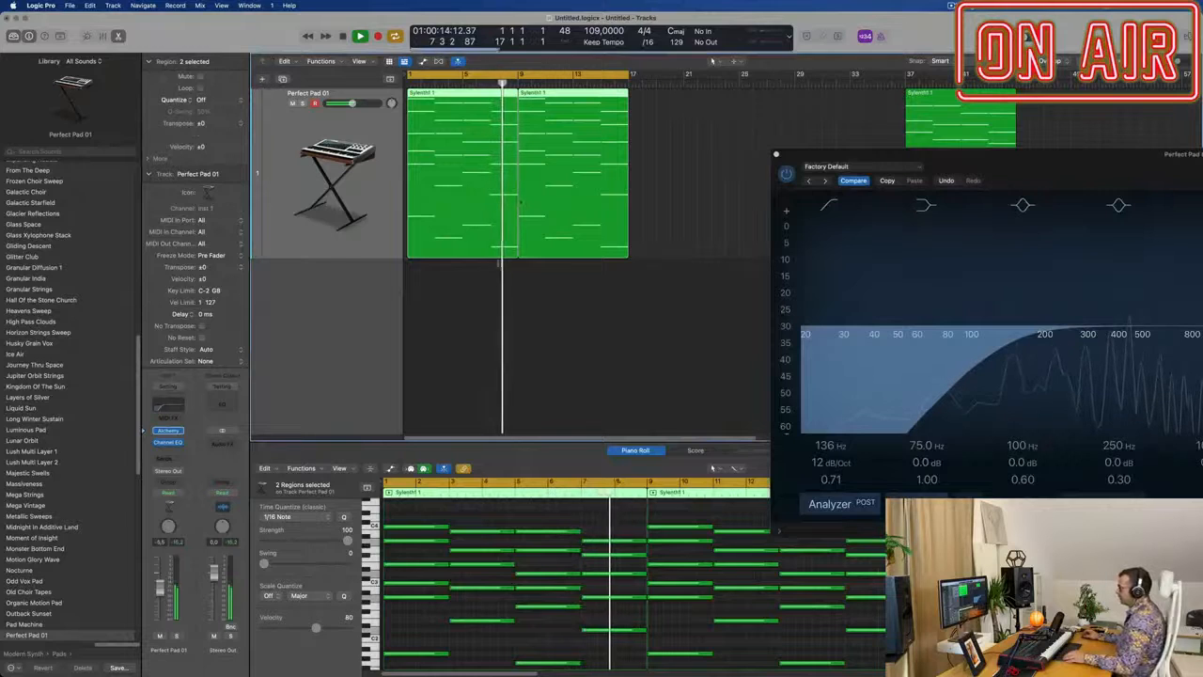
Duplicate the pad track, copy the first region onto it, and delete all notes in the copy except the lowest line.
key("super+d")
left_click_drag(475, 238, 470, 409)
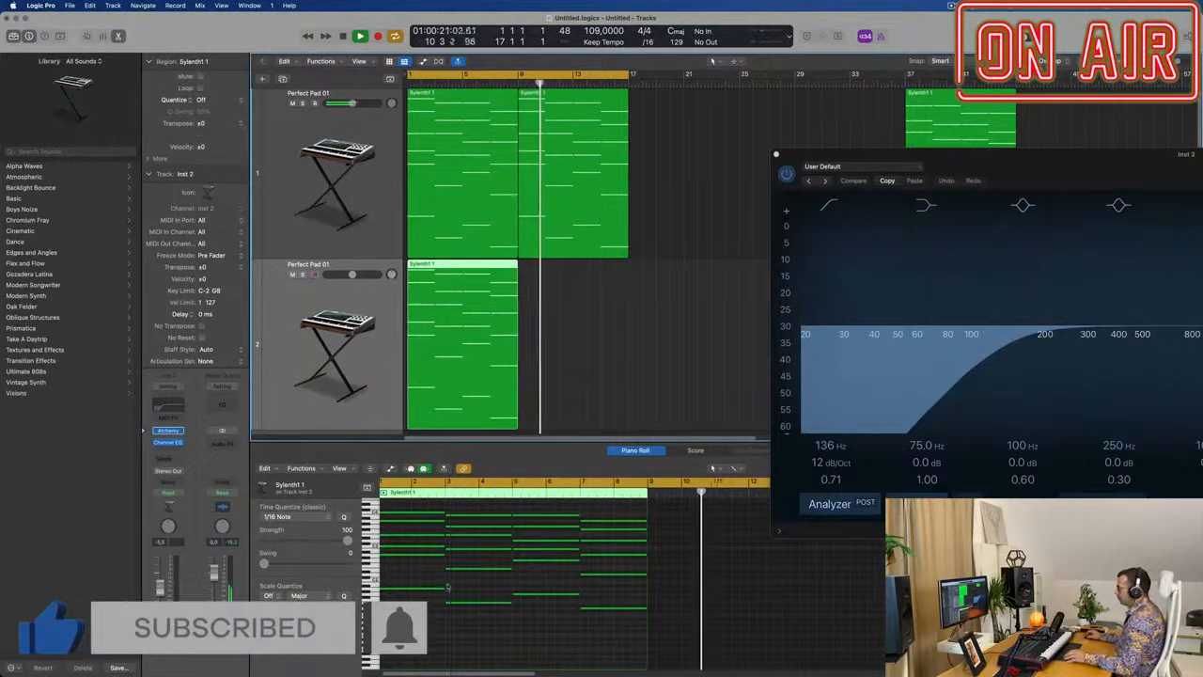
left_click_drag(433, 571, 629, 516)
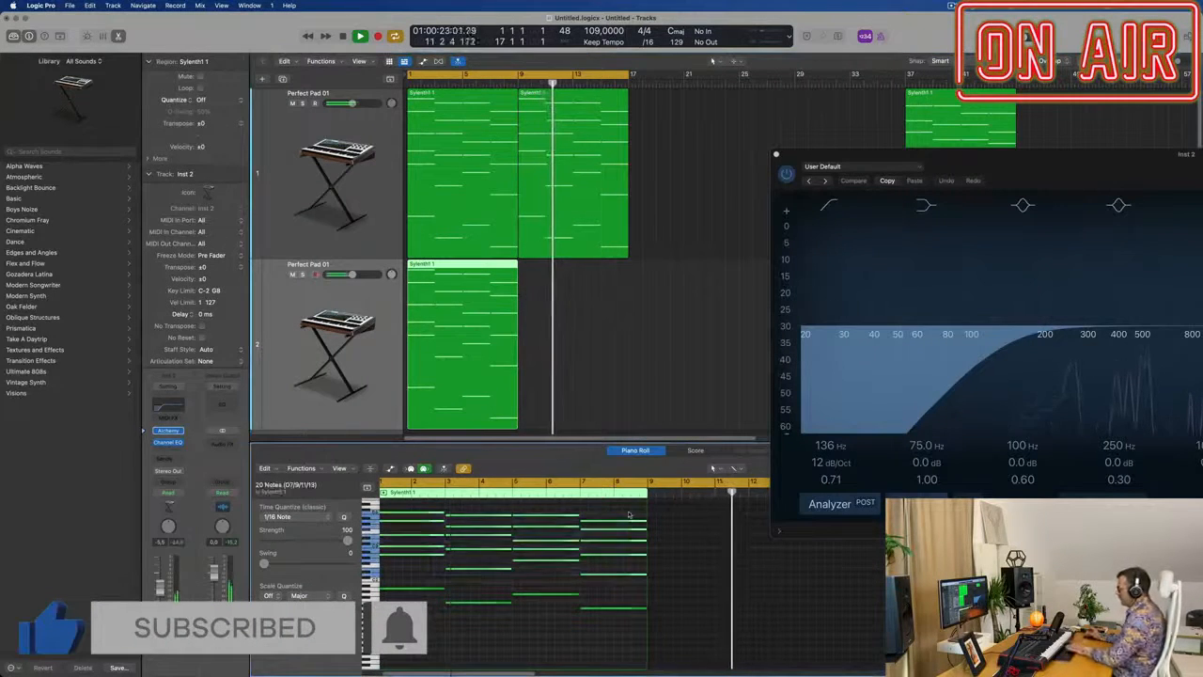
key("Delete")
key("Return")
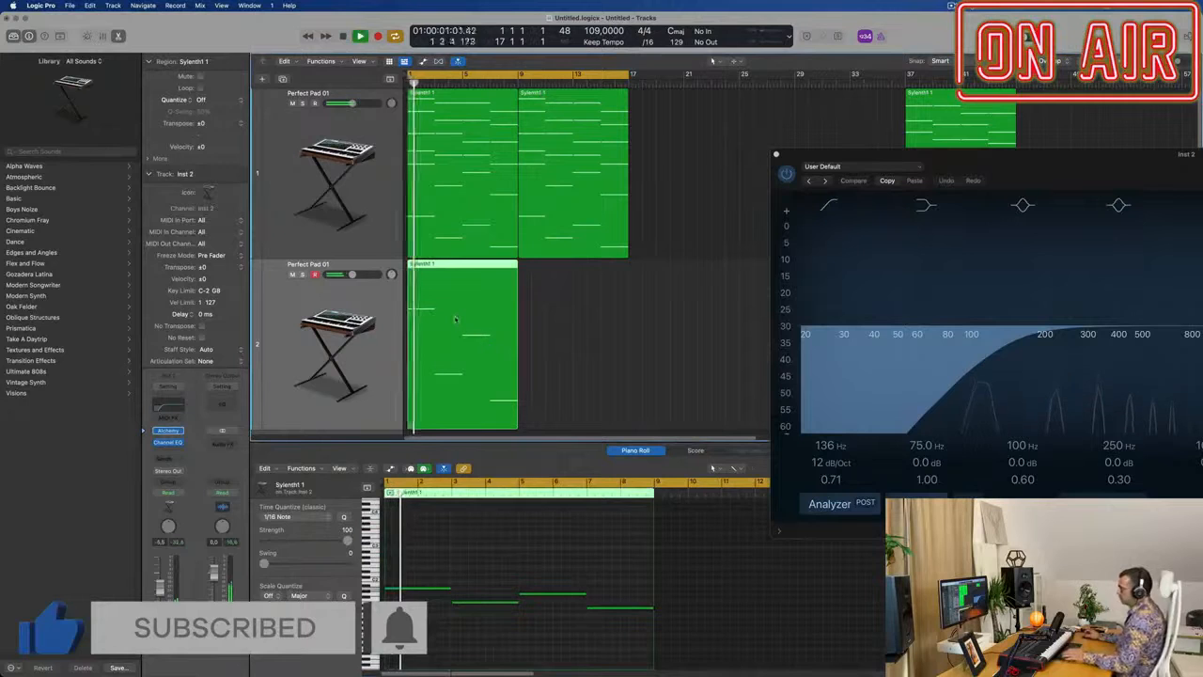
Repeat the bass-note region on the second track once at bar 9 and select both of the track's regions.
key("super+r")
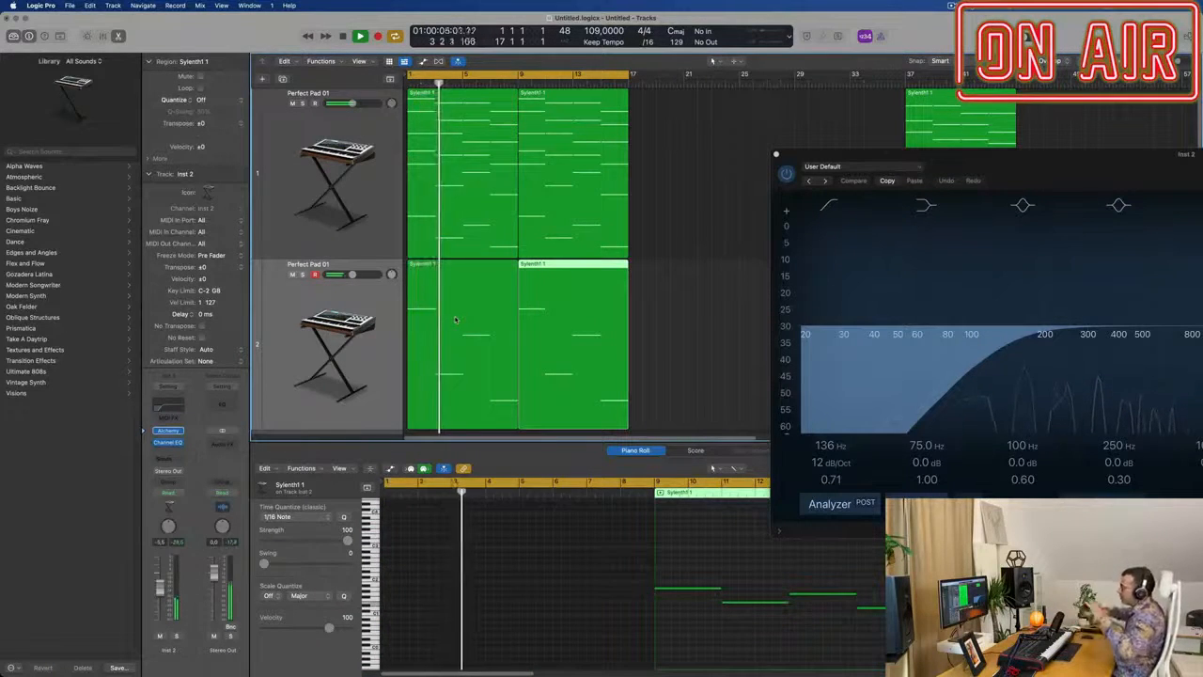
left_click(320, 394)
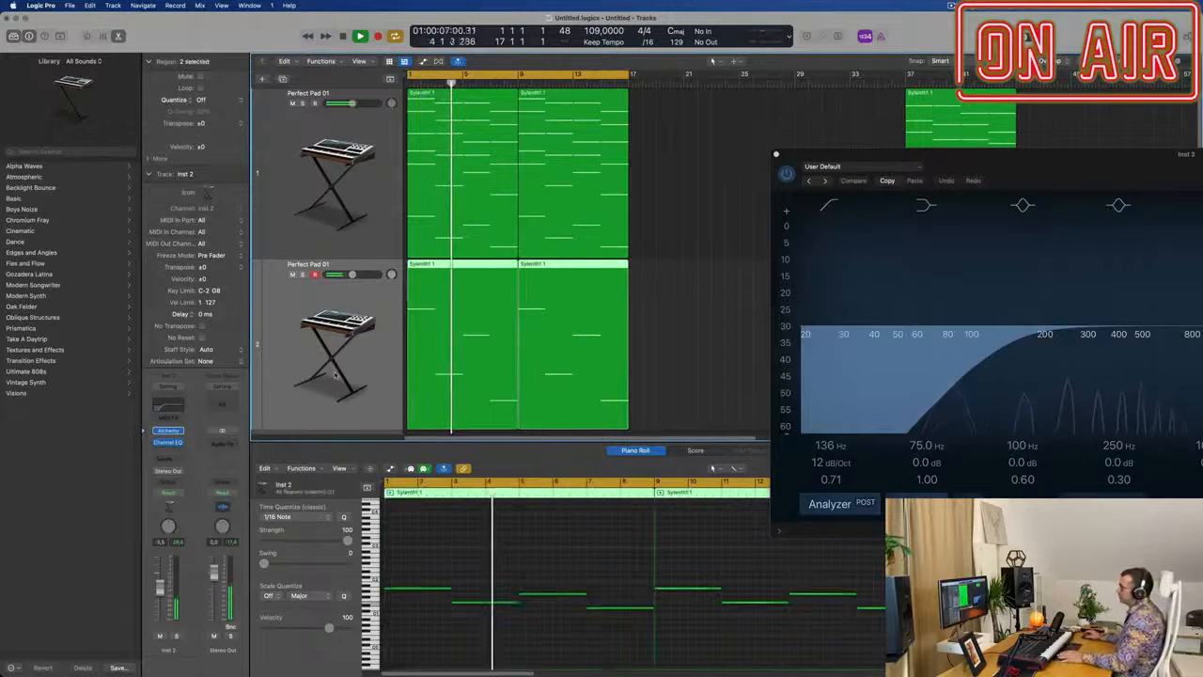
key("Return")
Turn off the low cut in the second track's Channel EQ and raise the track's volume to about 0.2 dB.
left_click(157, 409)
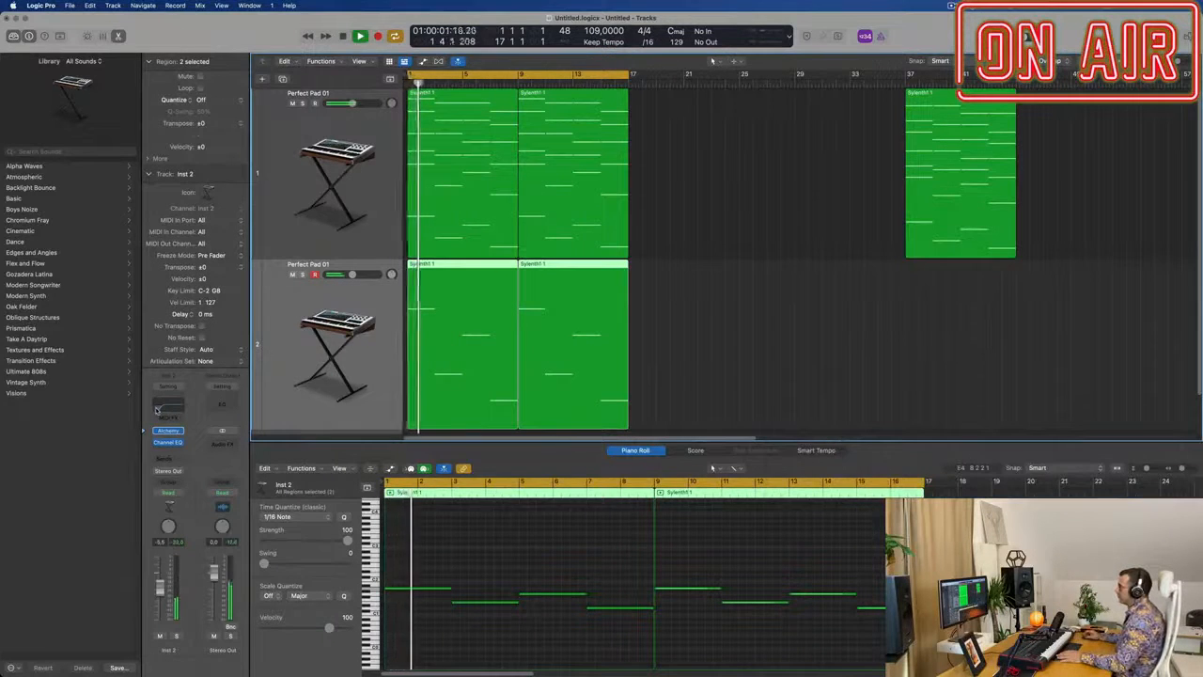
left_click(168, 442)
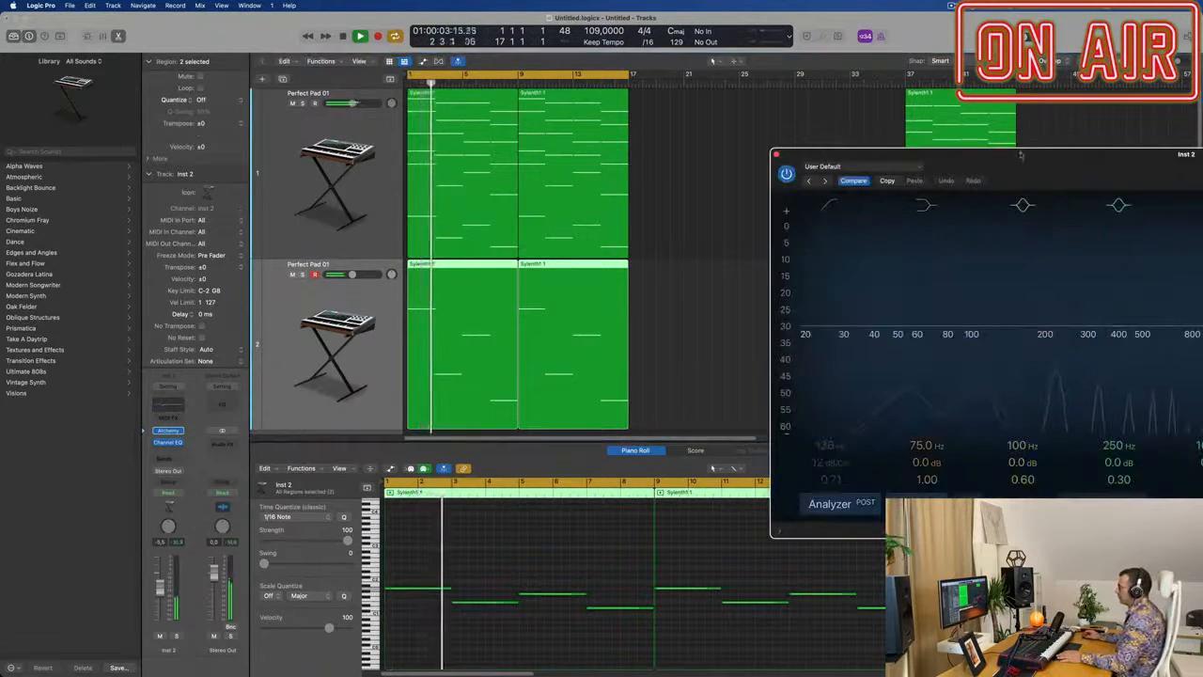
left_click_drag(1033, 158, 807, 156)
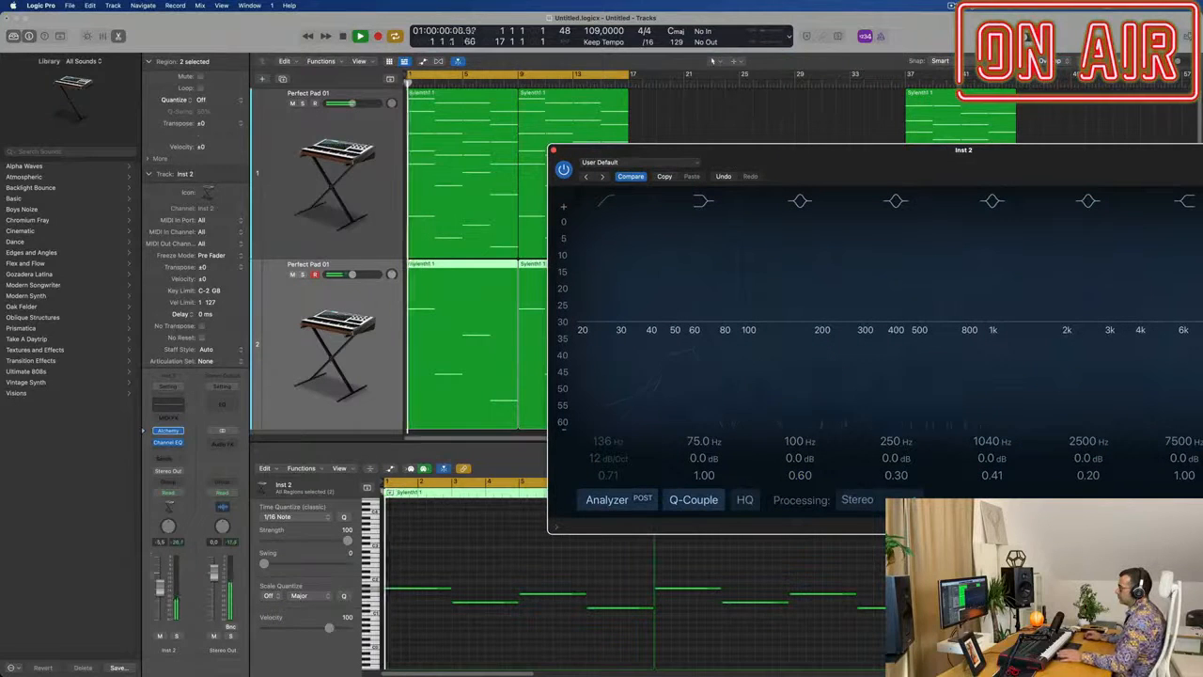
left_click(711, 60)
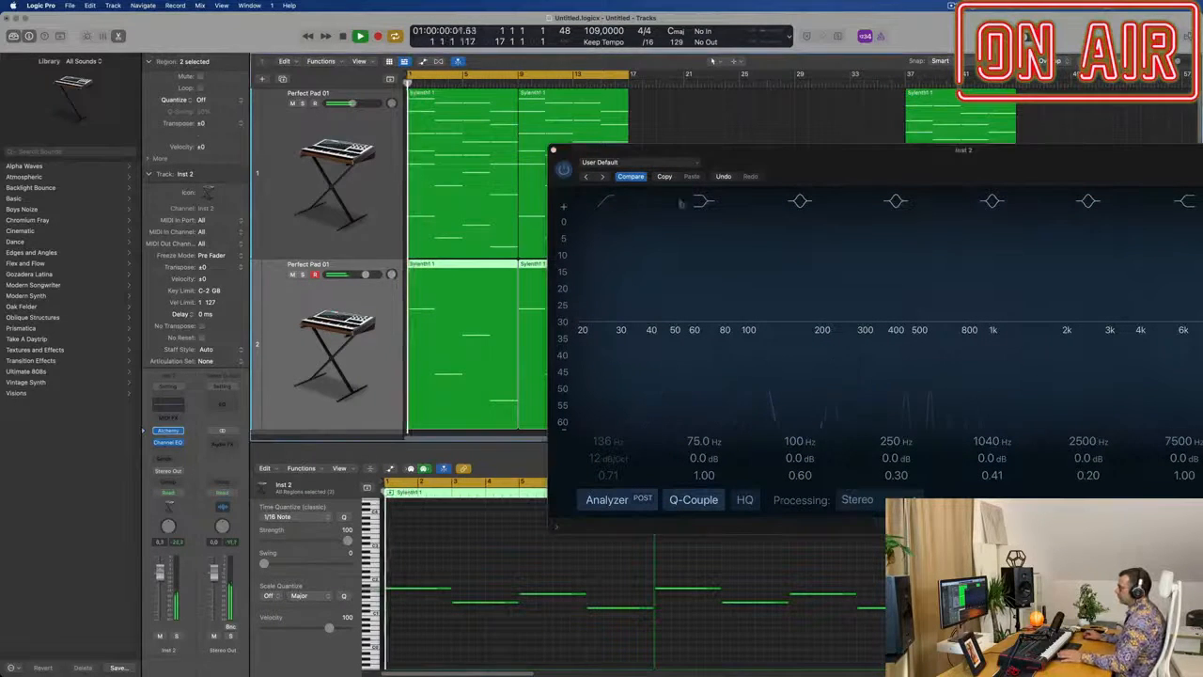
Load the Alchemy preset Perfect Pad 02 on the second track.
left_click_drag(677, 155, 651, 135)
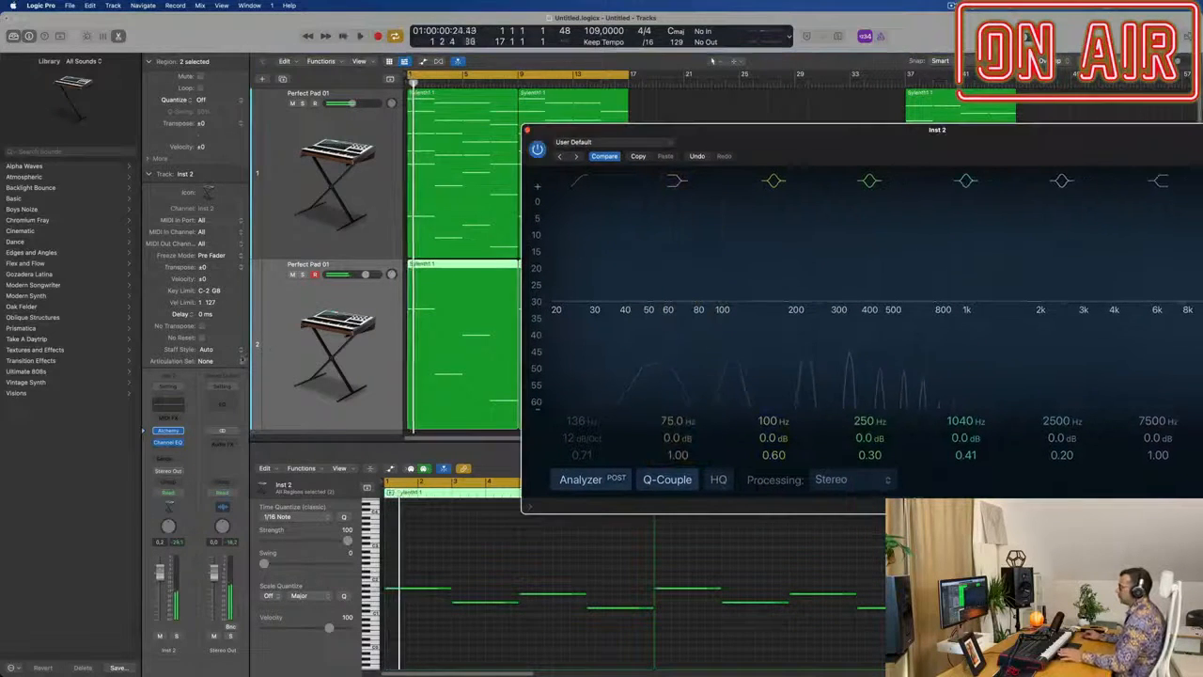
left_click(167, 431)
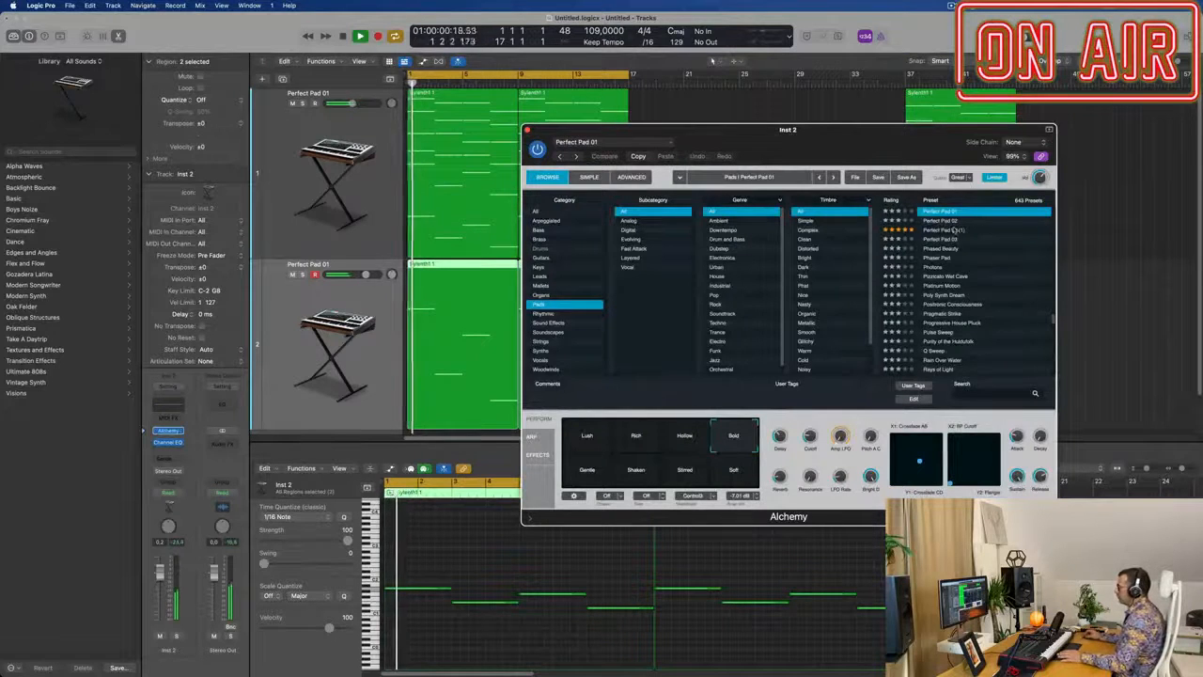
left_click(944, 220)
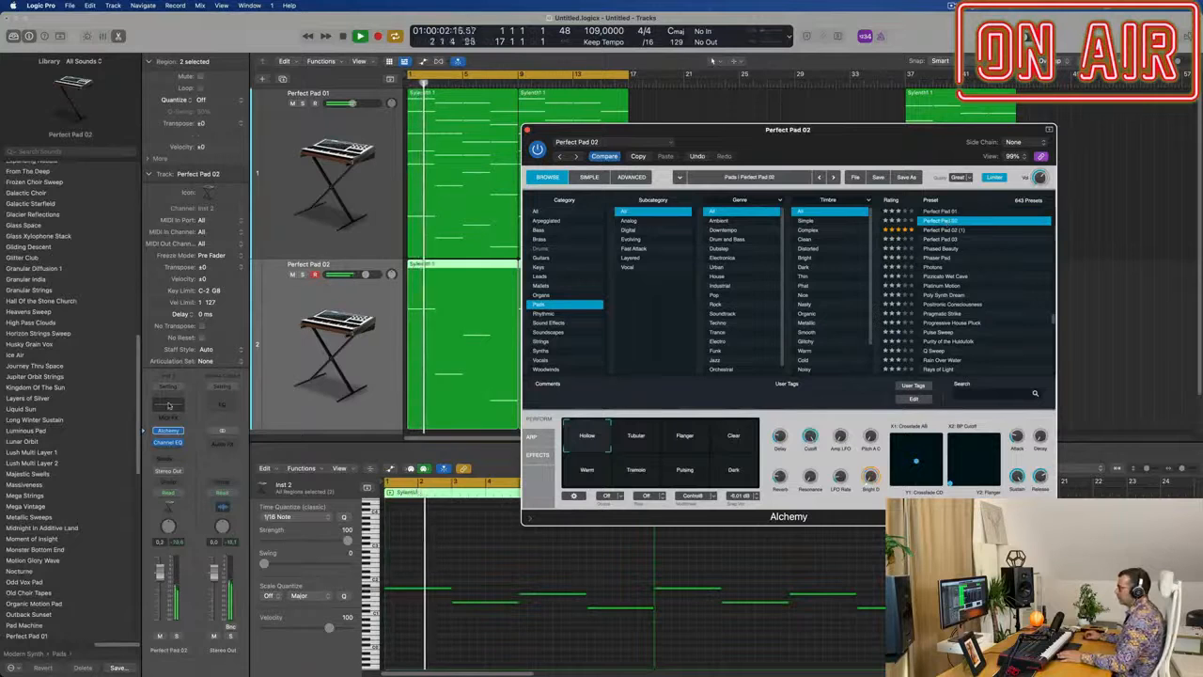
Set the high cut in the second track's Channel EQ to 378 Hz at 24 dB/Oct.
left_click(169, 405)
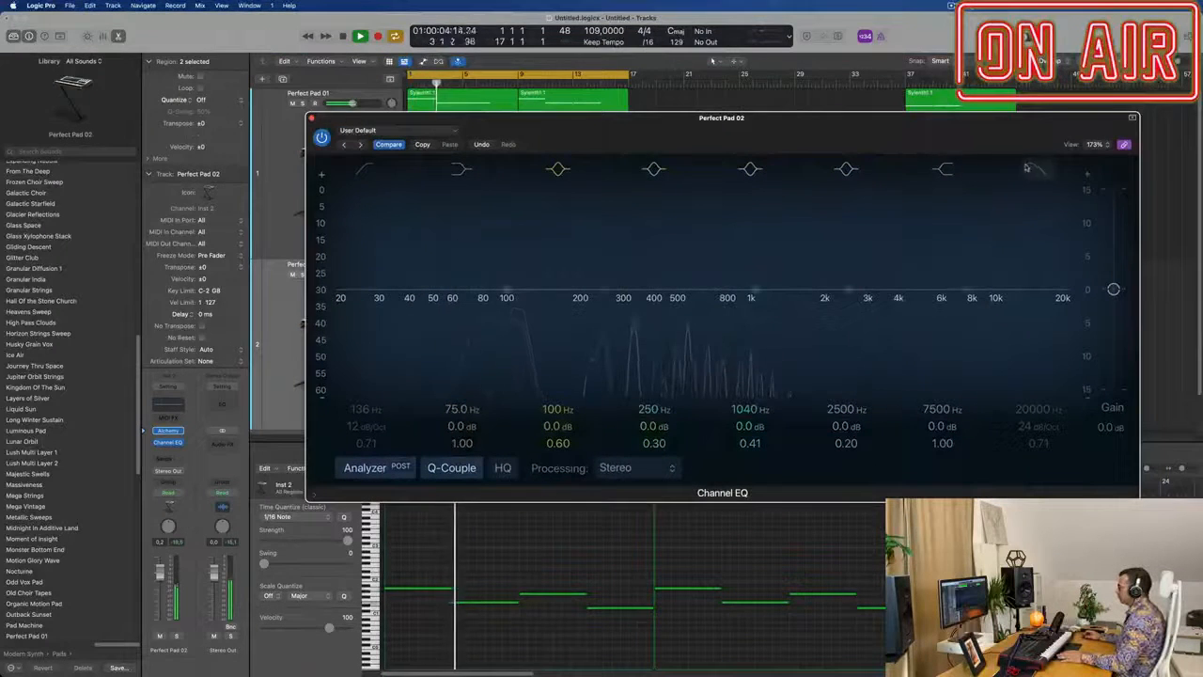
left_click_drag(1064, 290, 644, 276)
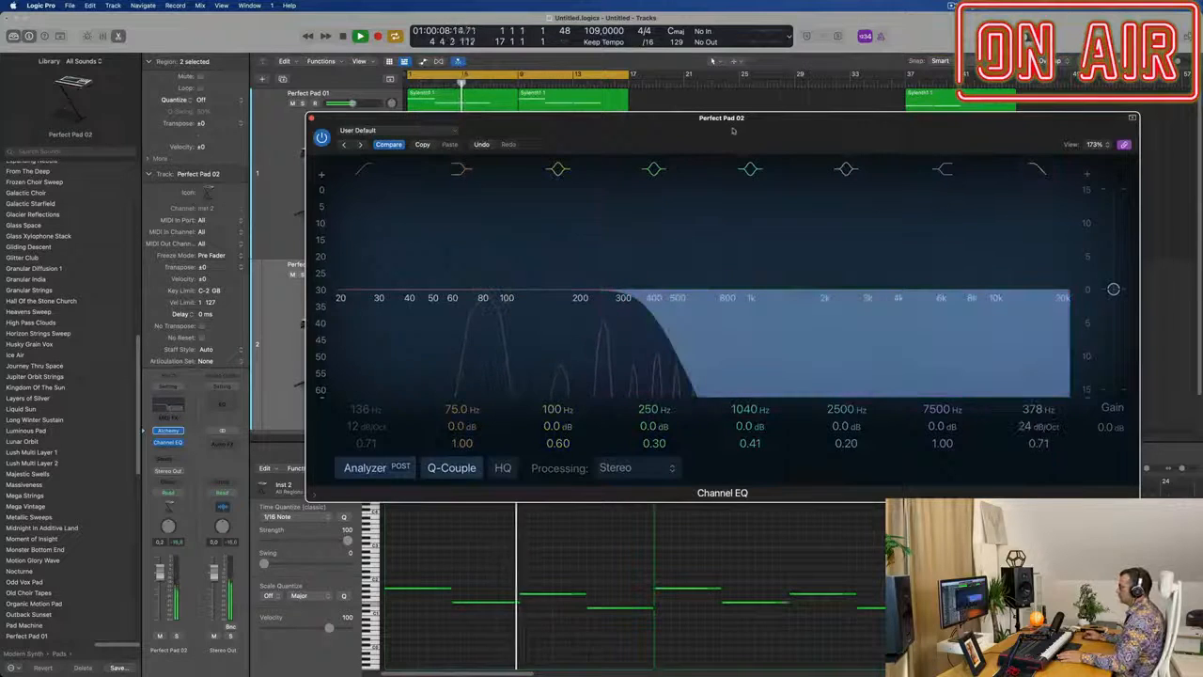
left_click_drag(707, 135, 926, 236)
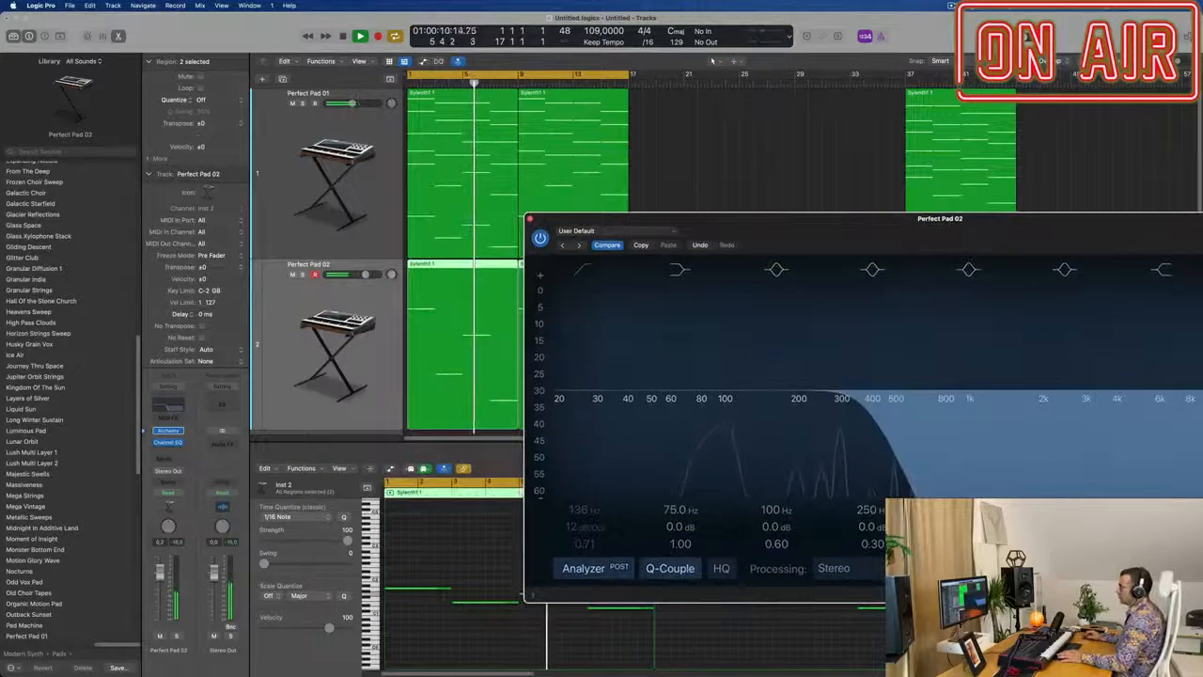
key("Return")
left_click_drag(714, 230, 1088, 137)
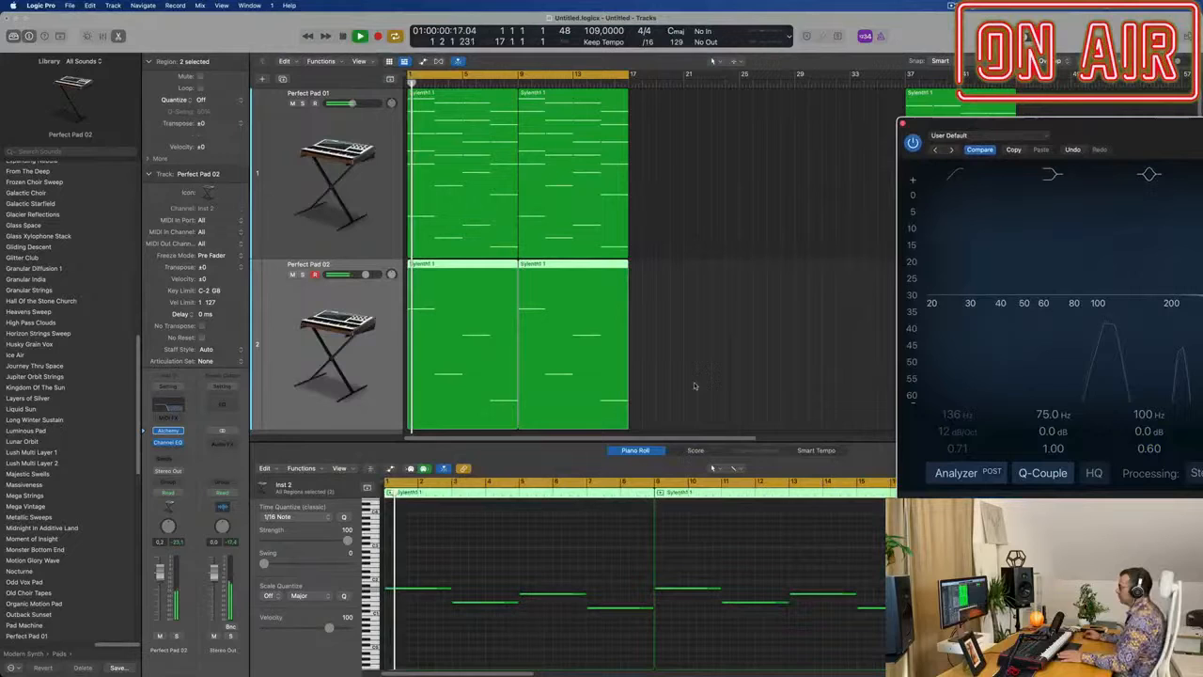
Transpose all notes on the second track down one octave and check the result in its Channel EQ analyzer.
left_click(564, 561)
key("super+a")
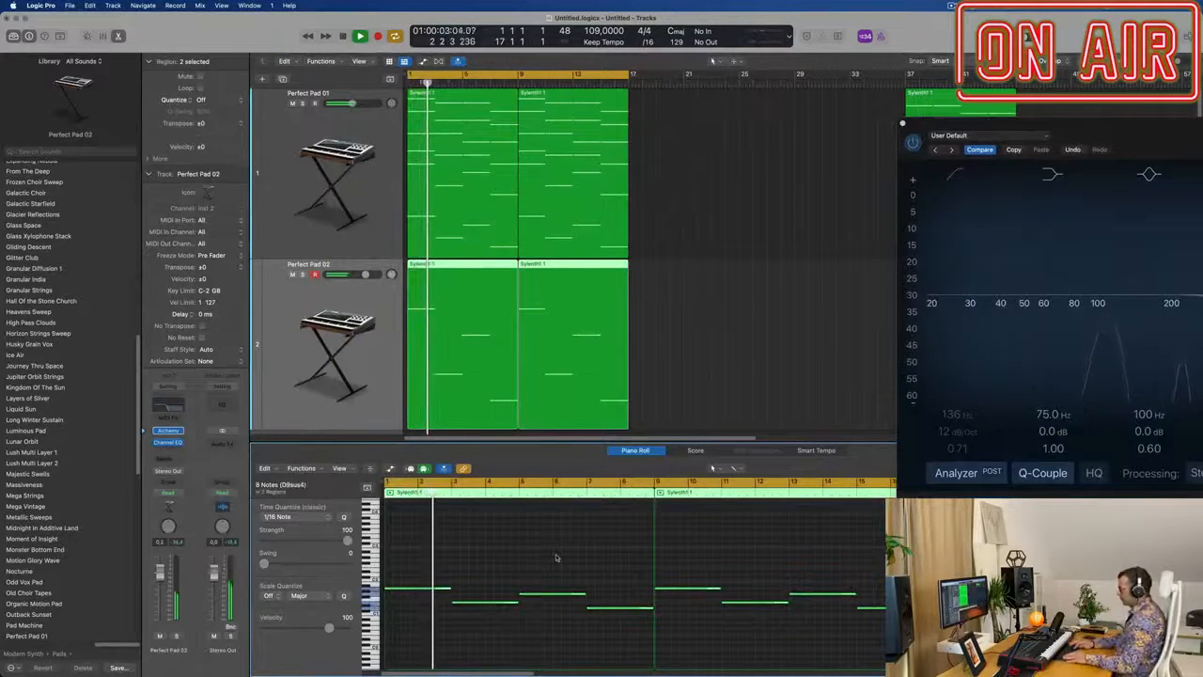
key("alt+shift+Down")
key("Return")
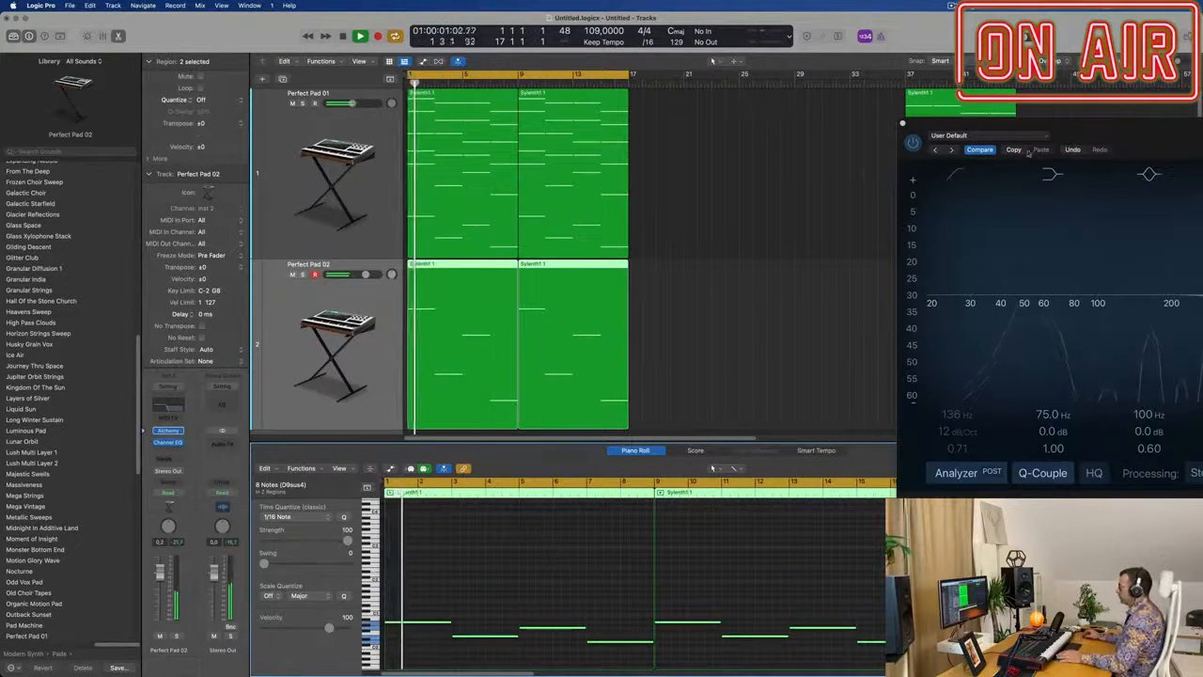
left_click_drag(1162, 132, 633, 169)
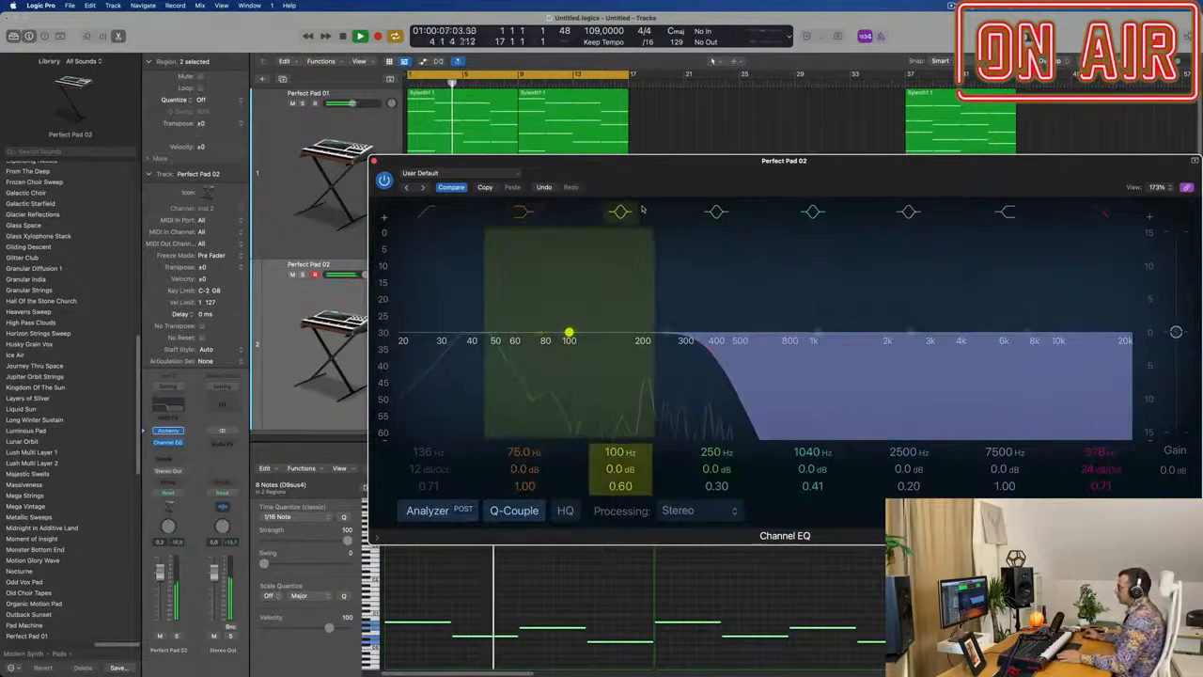
key("Return")
left_click_drag(615, 161, 629, 162)
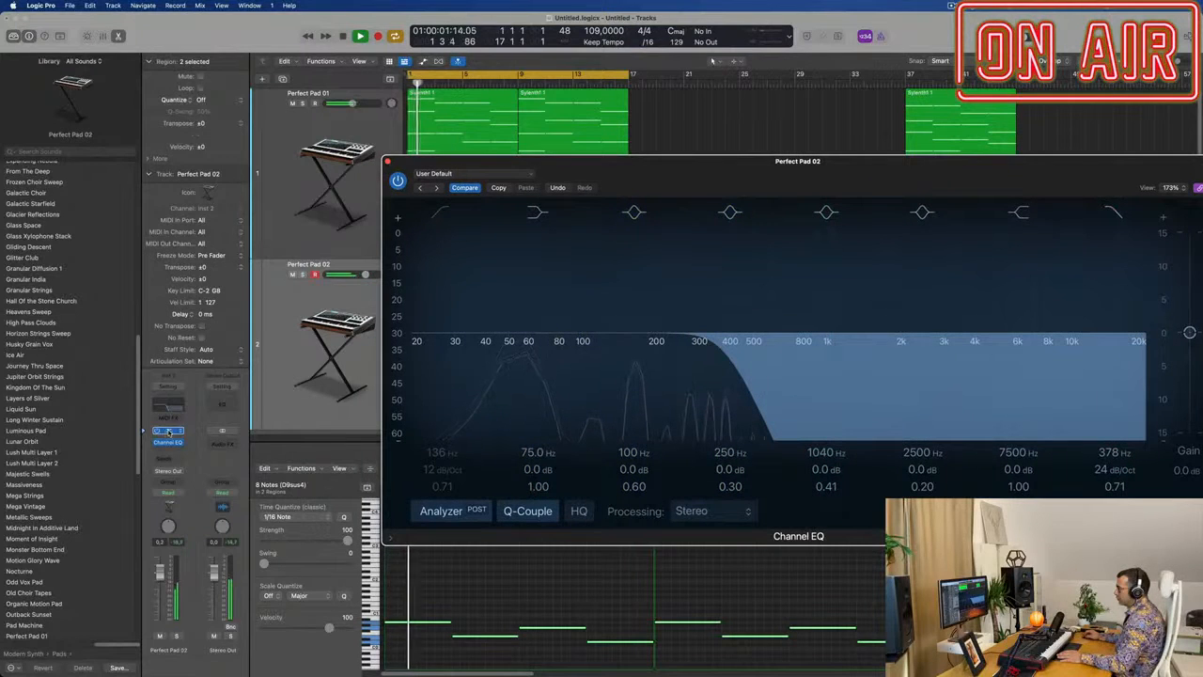
Audition the Alchemy presets Perfect Pad 01, 02 and 03 on the second track, returning to Perfect Pad 02.
left_click(168, 430)
scroll(810, 307, "up", 2)
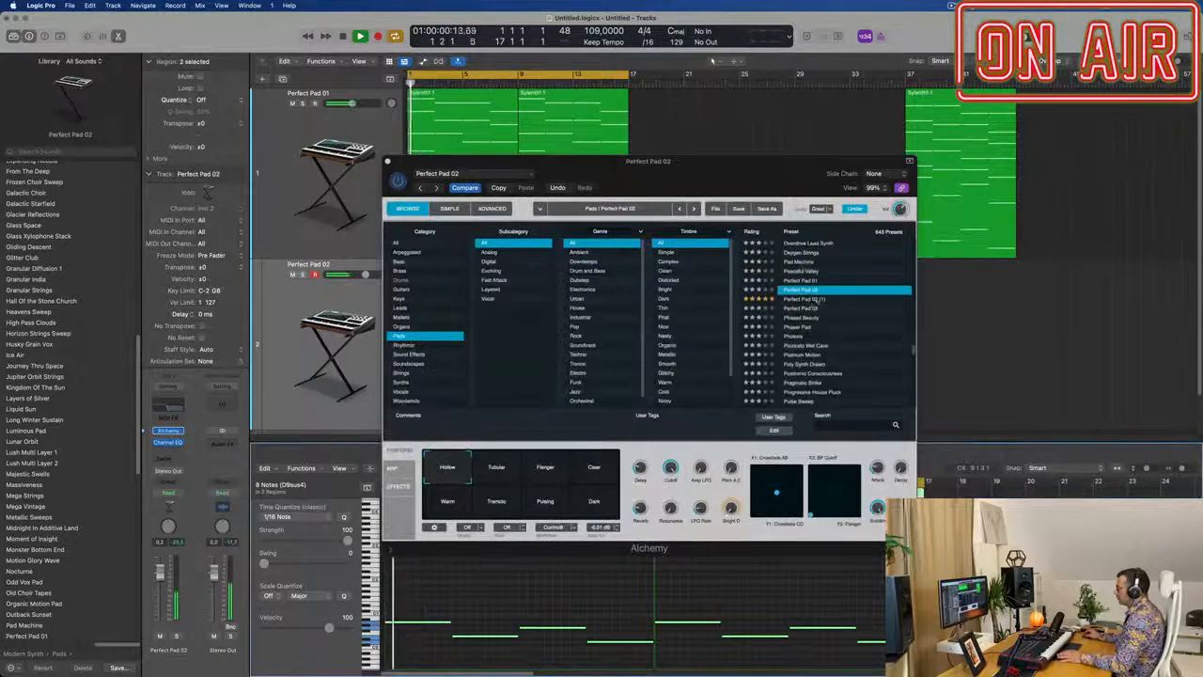
left_click(804, 281)
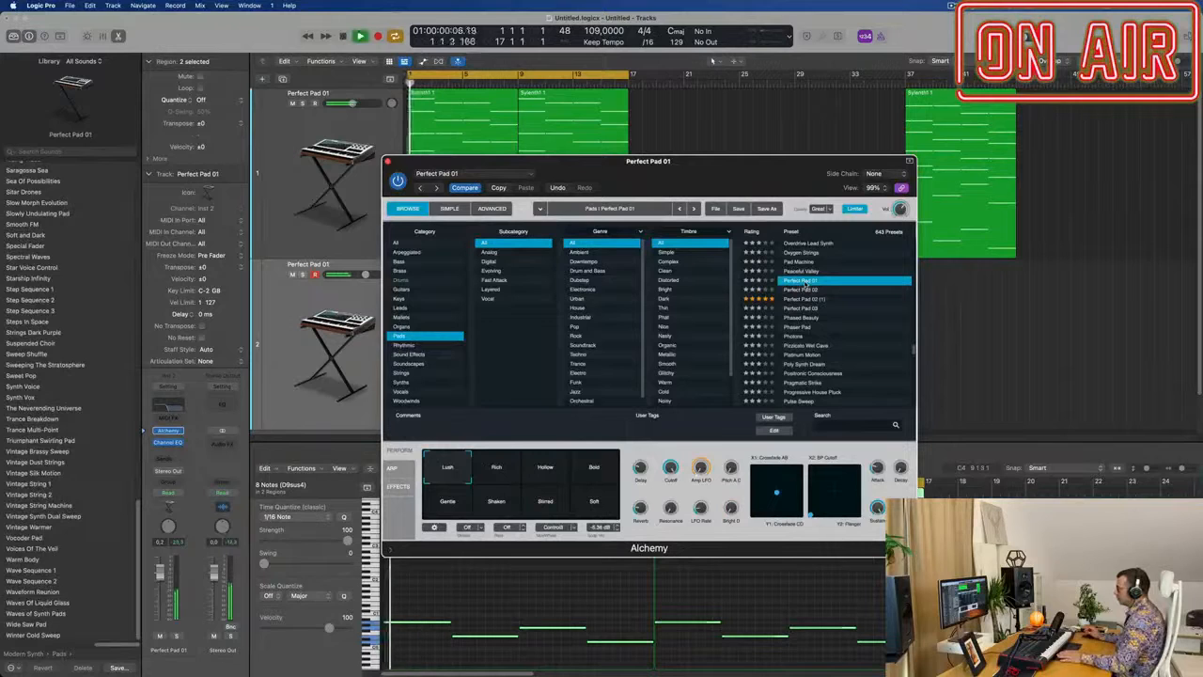
left_click(804, 289)
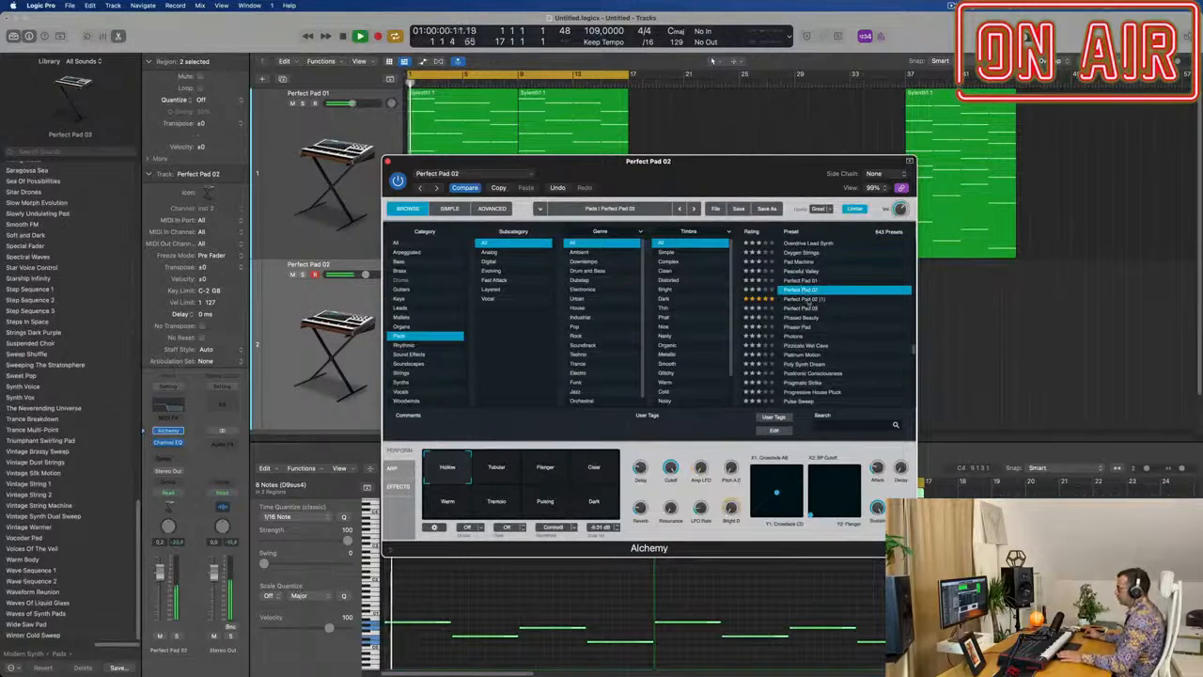
left_click(804, 309)
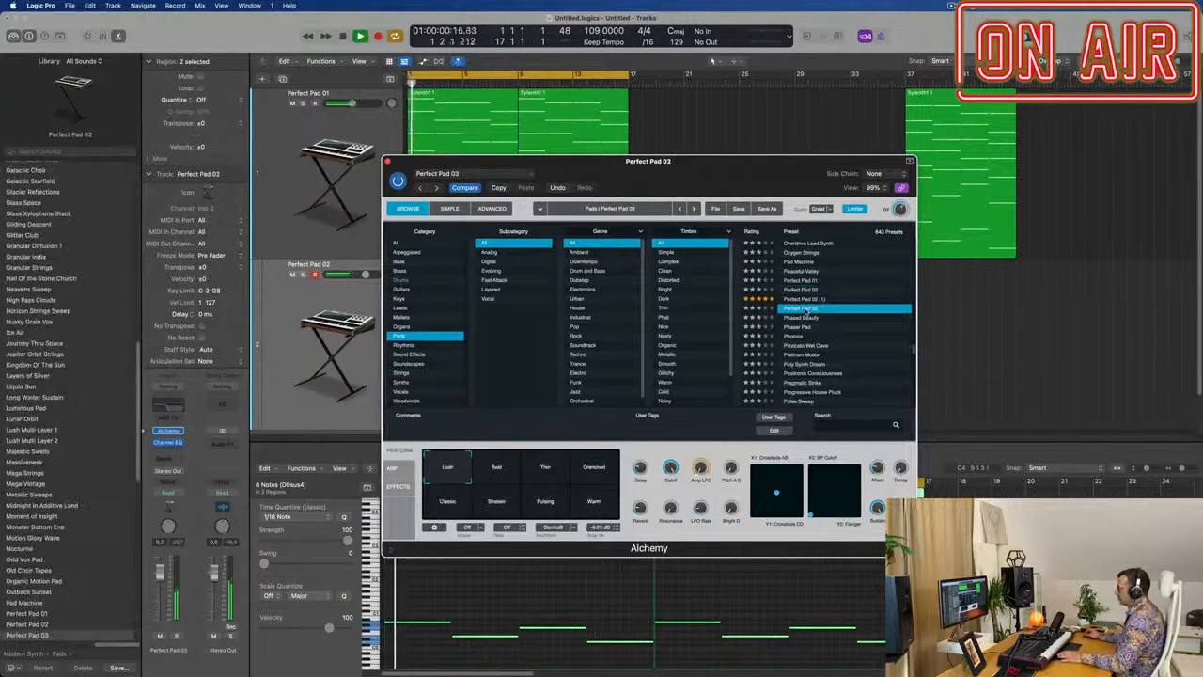
left_click(804, 289)
key("space")
left_click_drag(722, 167, 828, 153)
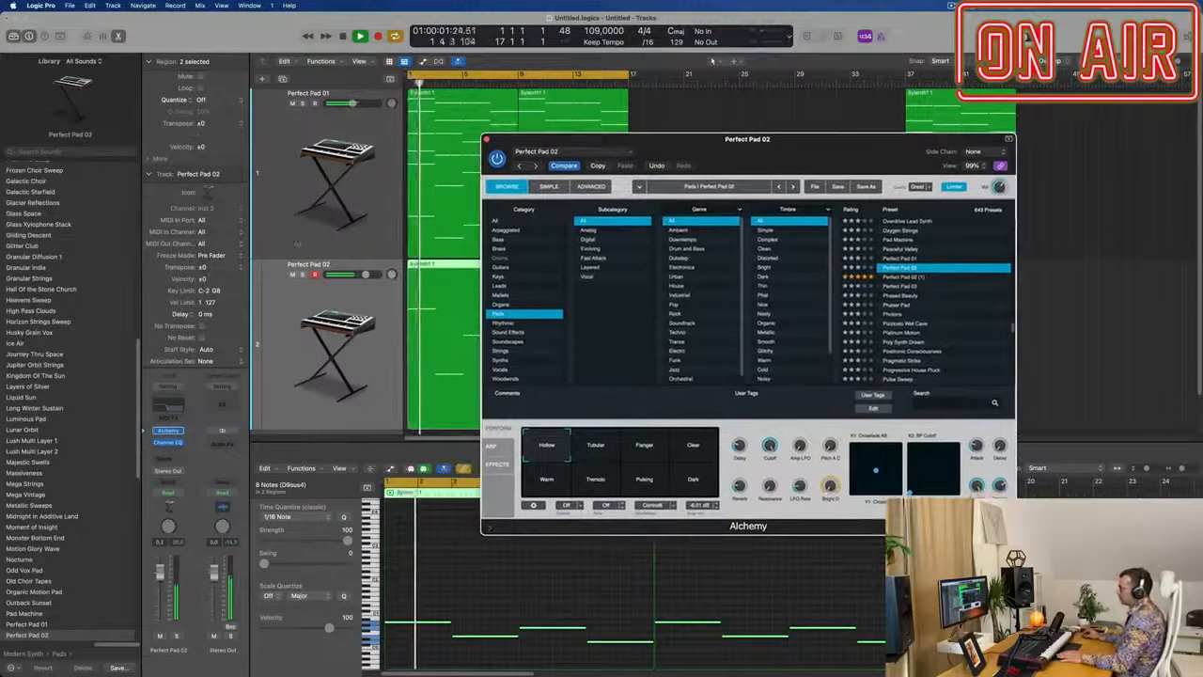
Add a stereo Compressor after the Channel EQ on the second track and set its threshold to -23.5 dB during playback.
left_click(166, 444)
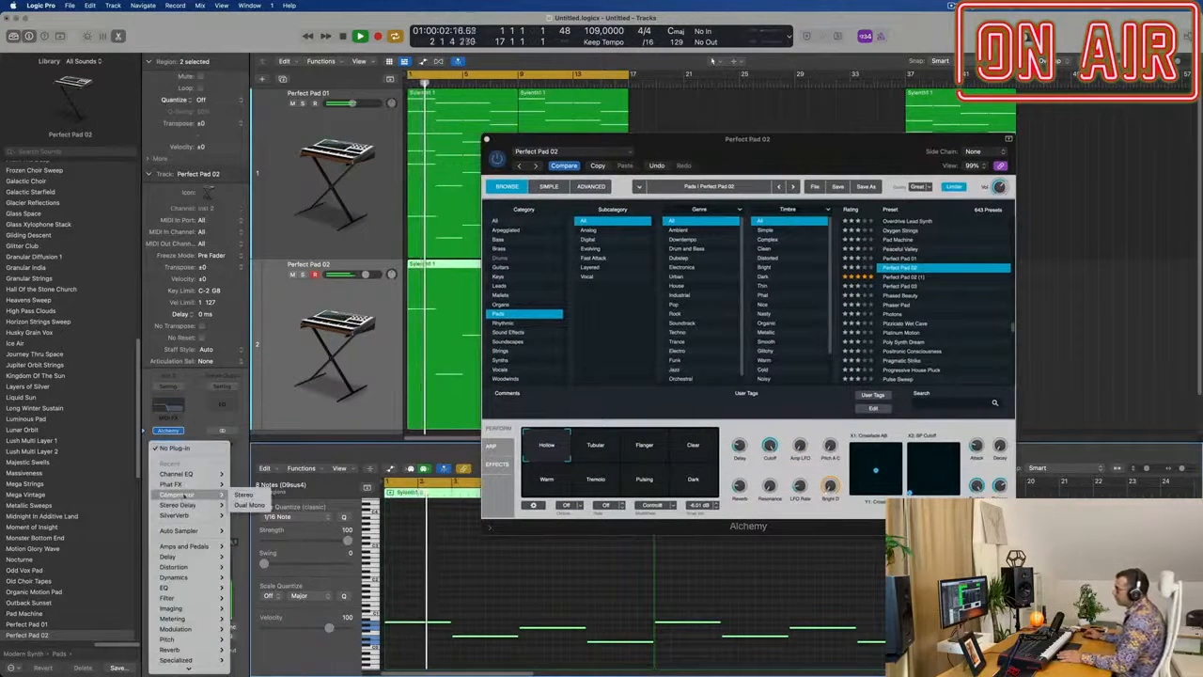
left_click(242, 489)
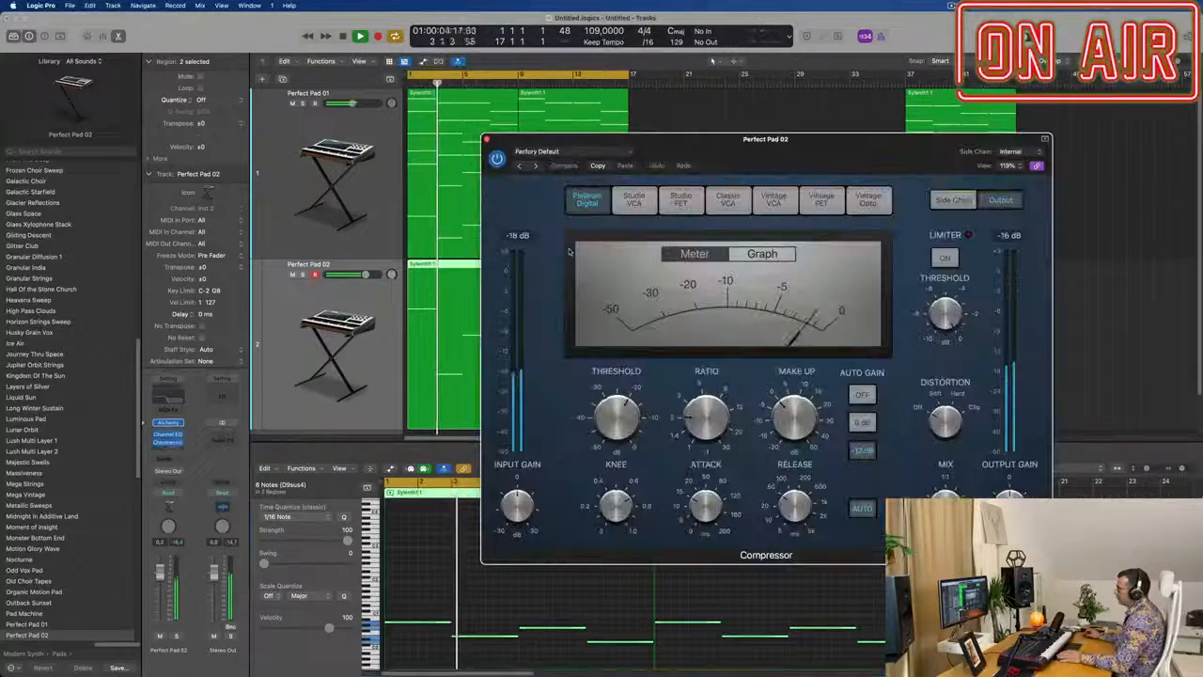
key("Return")
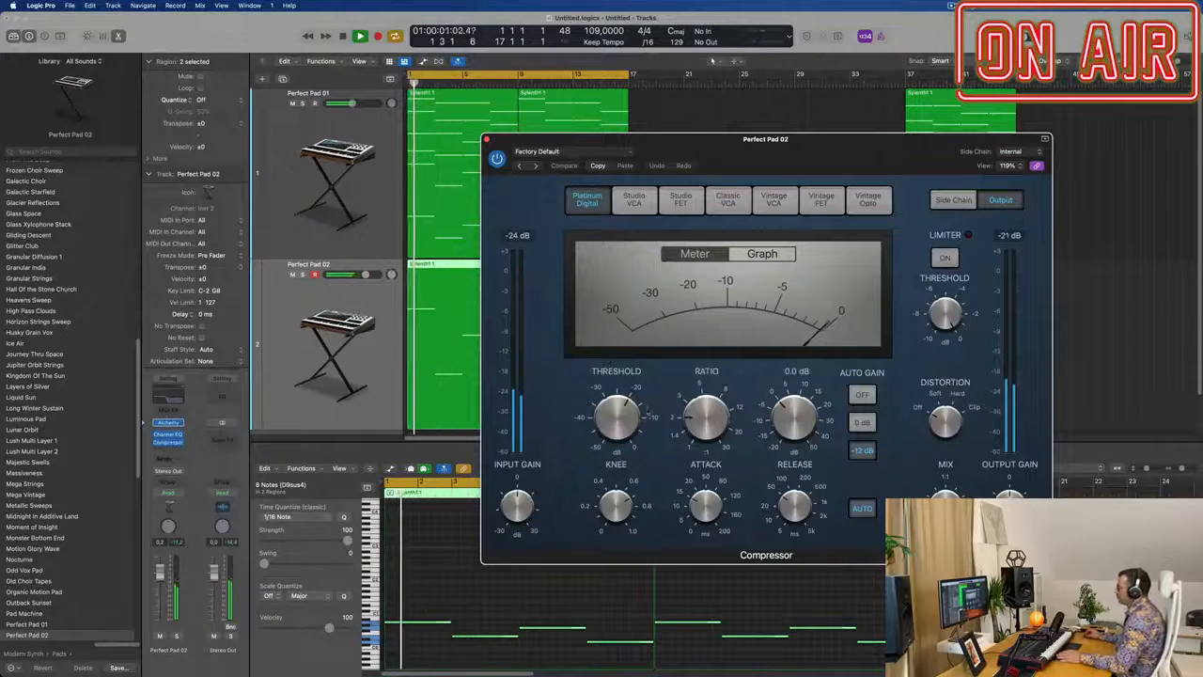
key("Return")
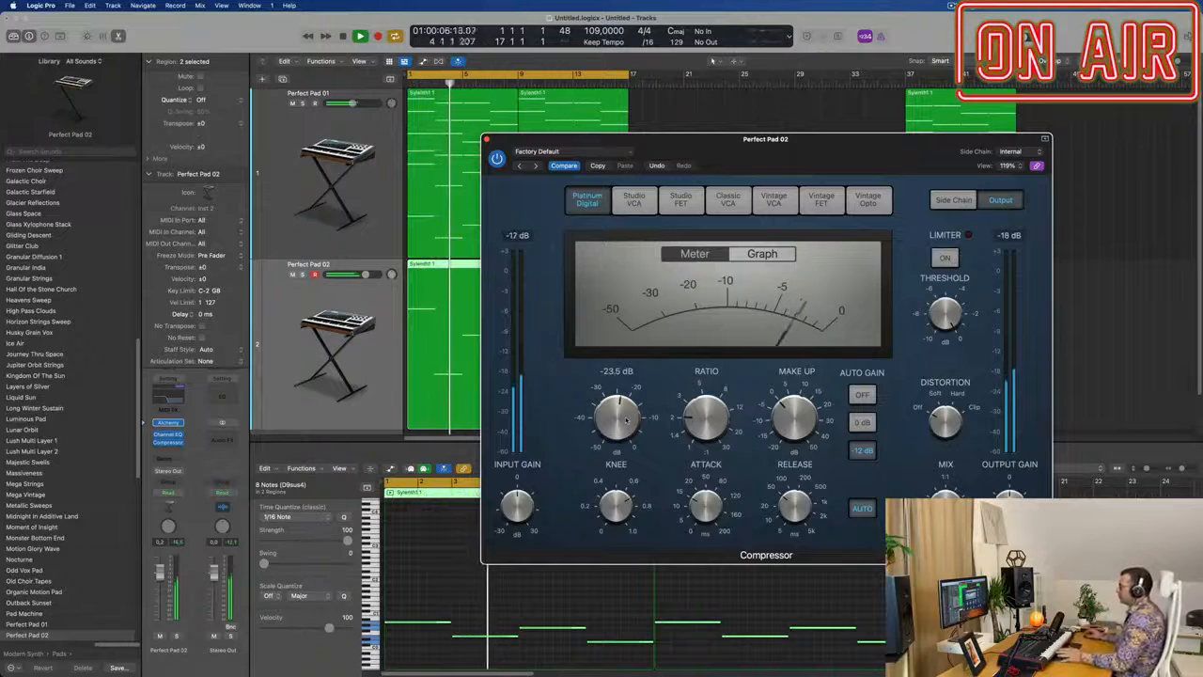
Lower the second track's volume to about -5.1 dB while comparing the sound muted and with the Compressor bypassed, and close the plug-in window.
left_click_drag(159, 581, 160, 585)
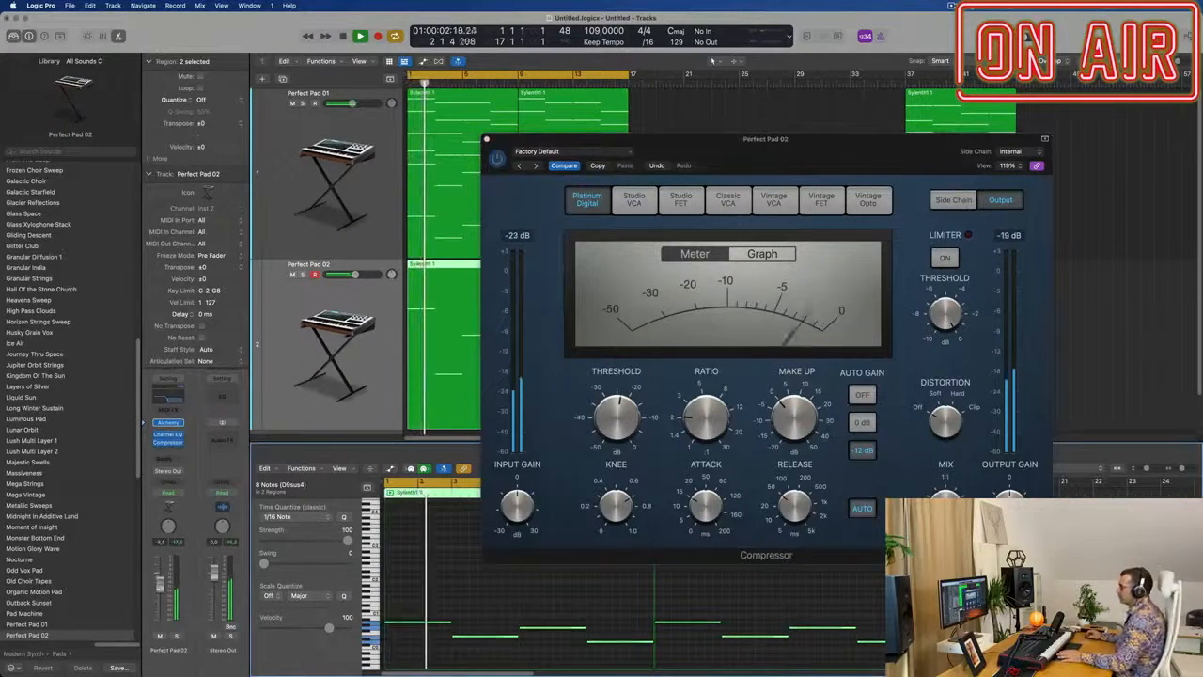
left_click(159, 636)
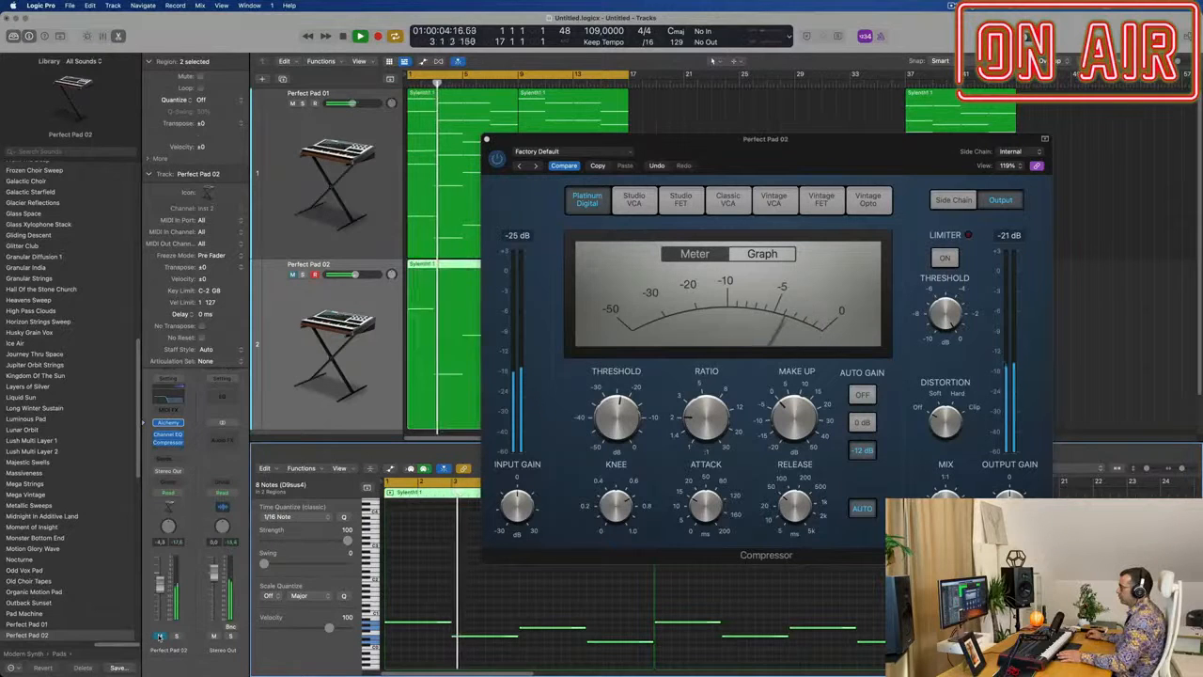
left_click(498, 160)
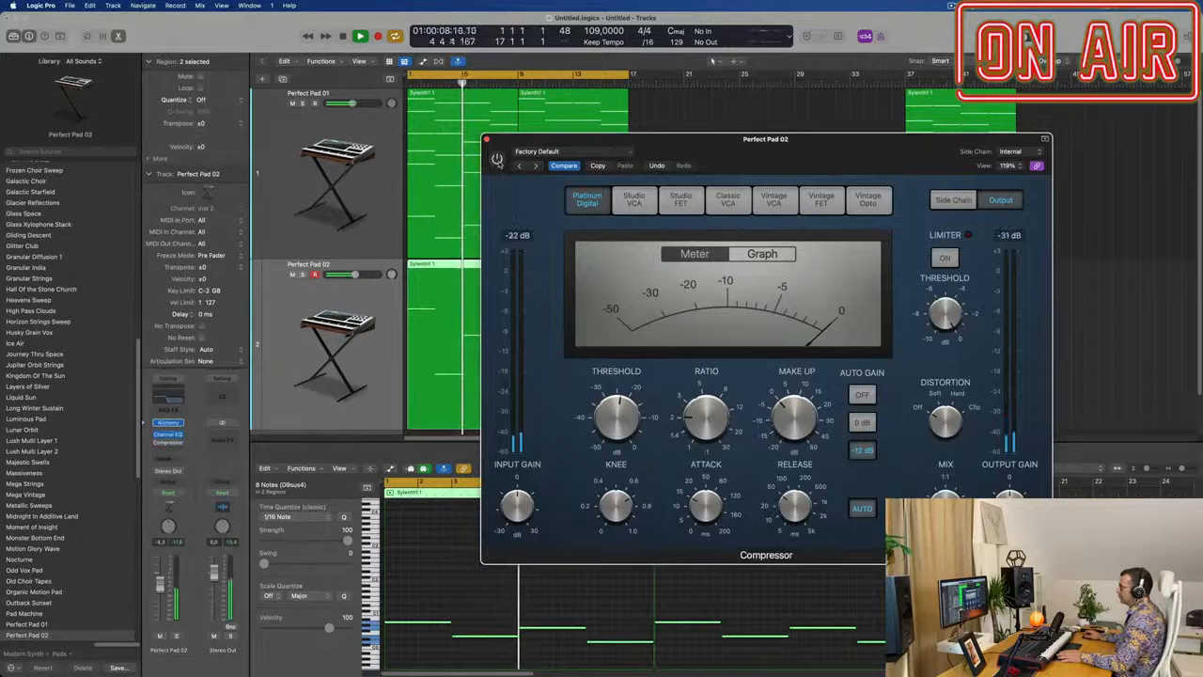
left_click(498, 160)
key("Return")
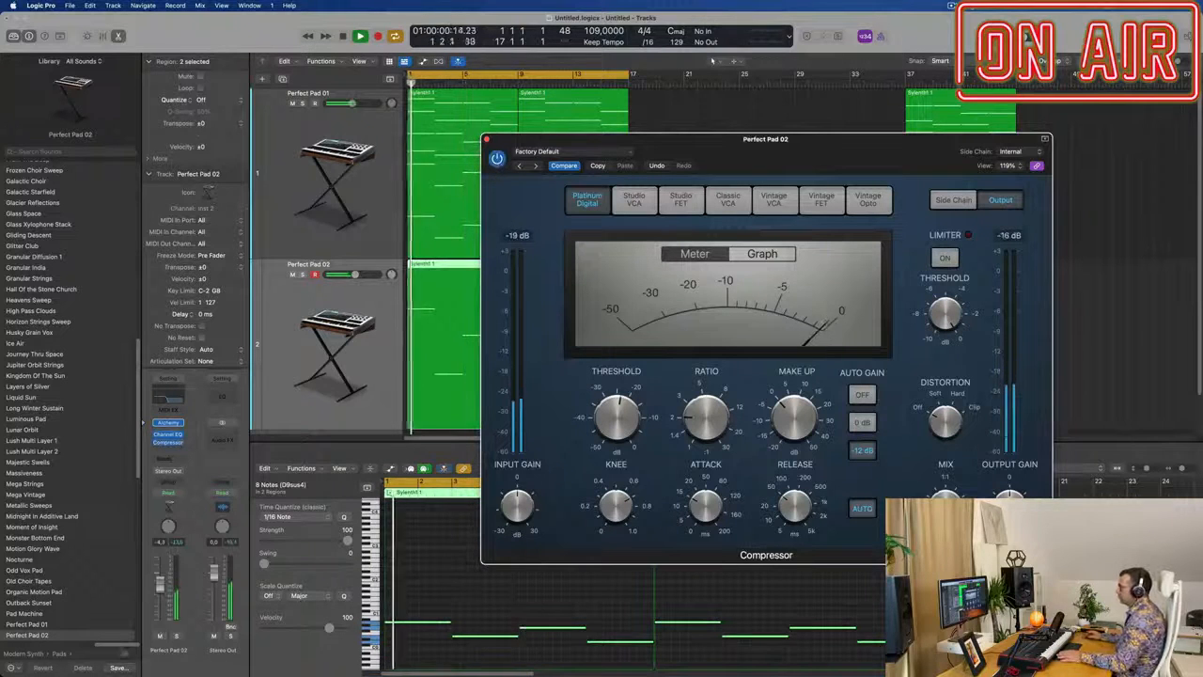
left_click_drag(160, 587, 161, 591)
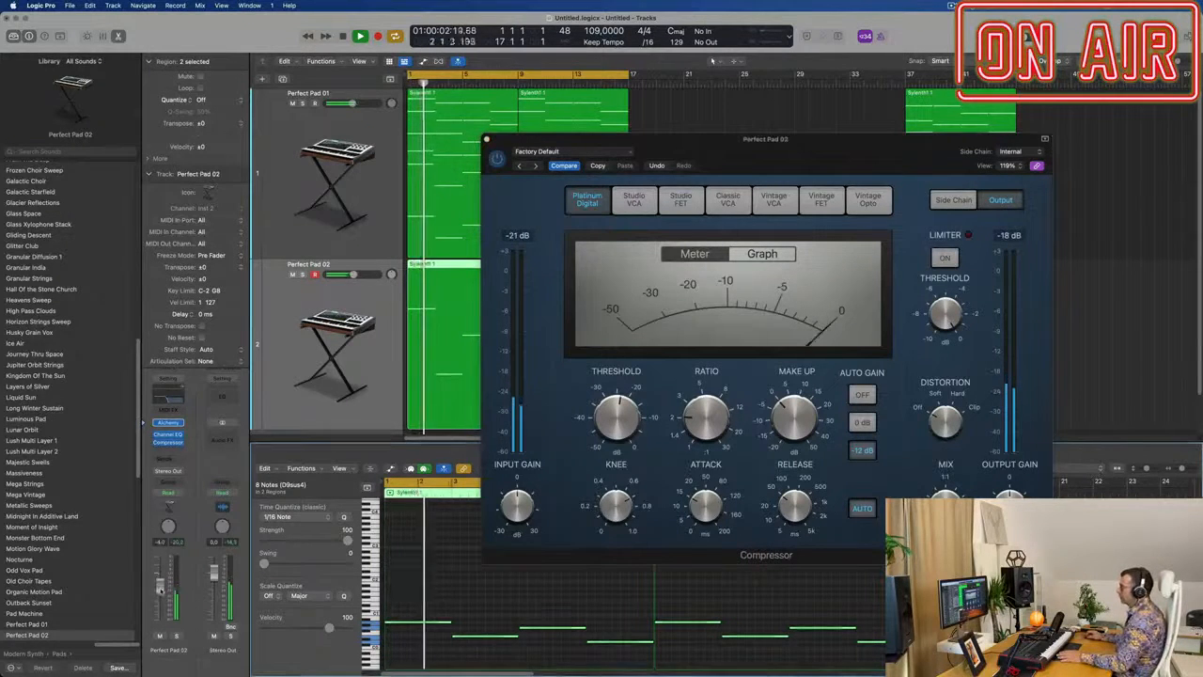
left_click(487, 139)
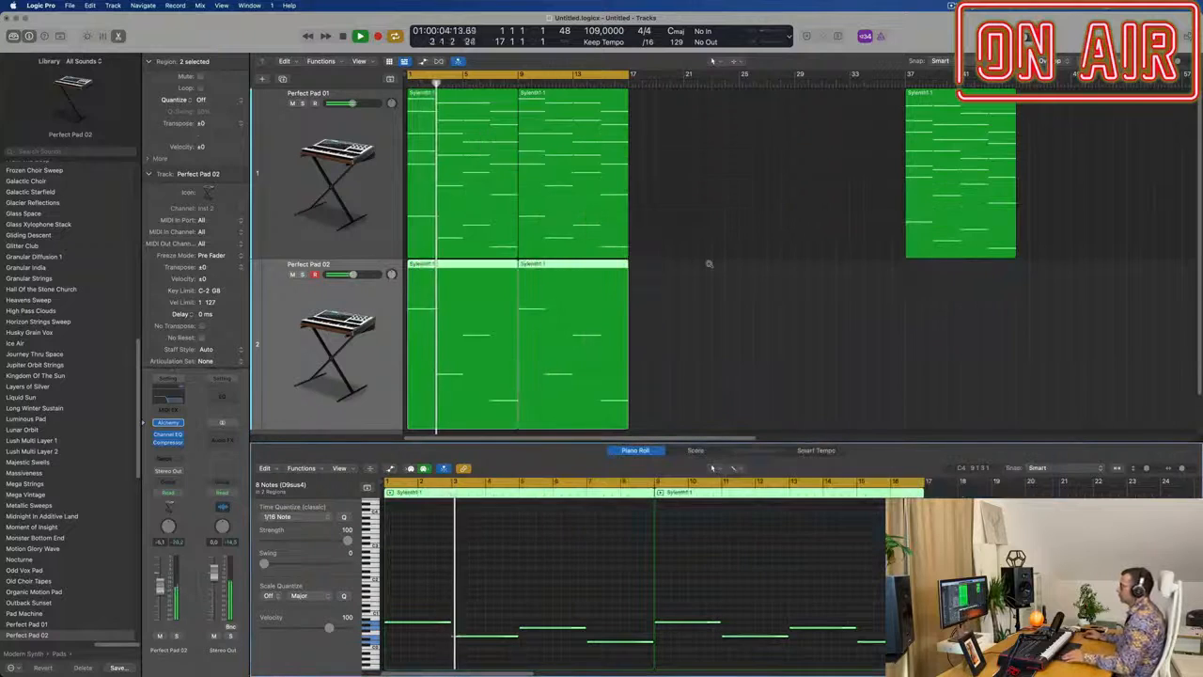
Repeat the two regions on each pad track so they fill bars 17 to 33, and extend the cycle range to bar 33.
scroll(711, 265, "down", 2)
scroll(710, 265, "down", 2)
scroll(719, 264, "right", 3)
scroll(724, 262, "left", 3)
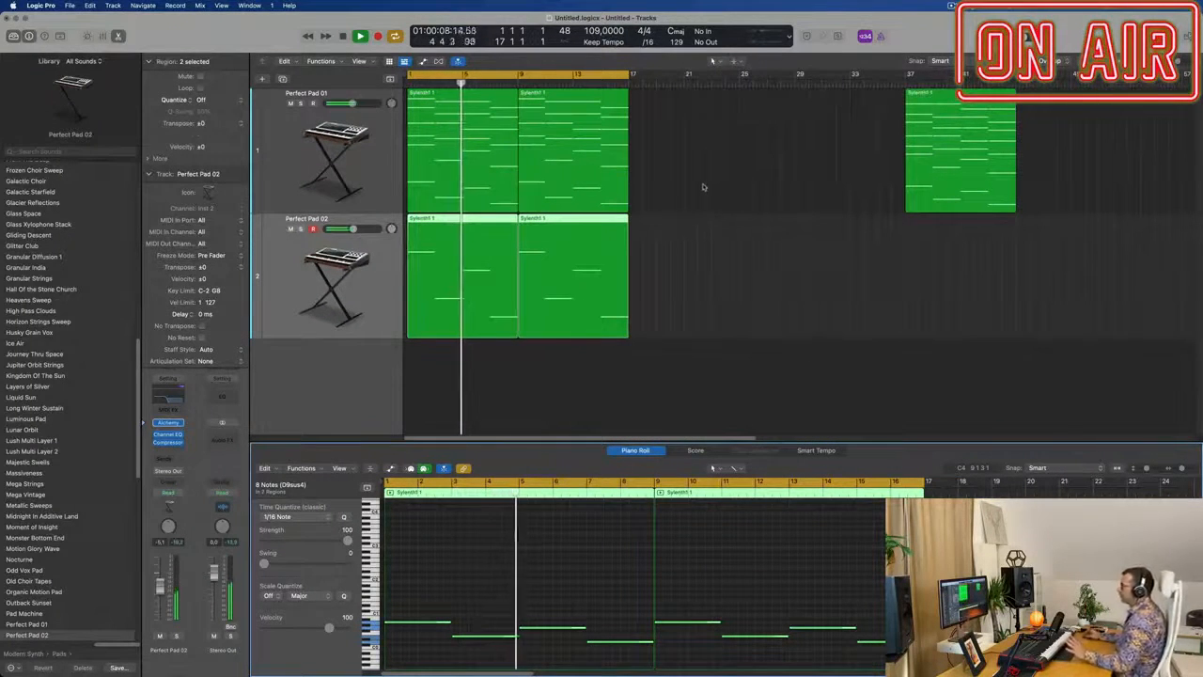
left_click_drag(703, 183, 471, 281)
key("super+r")
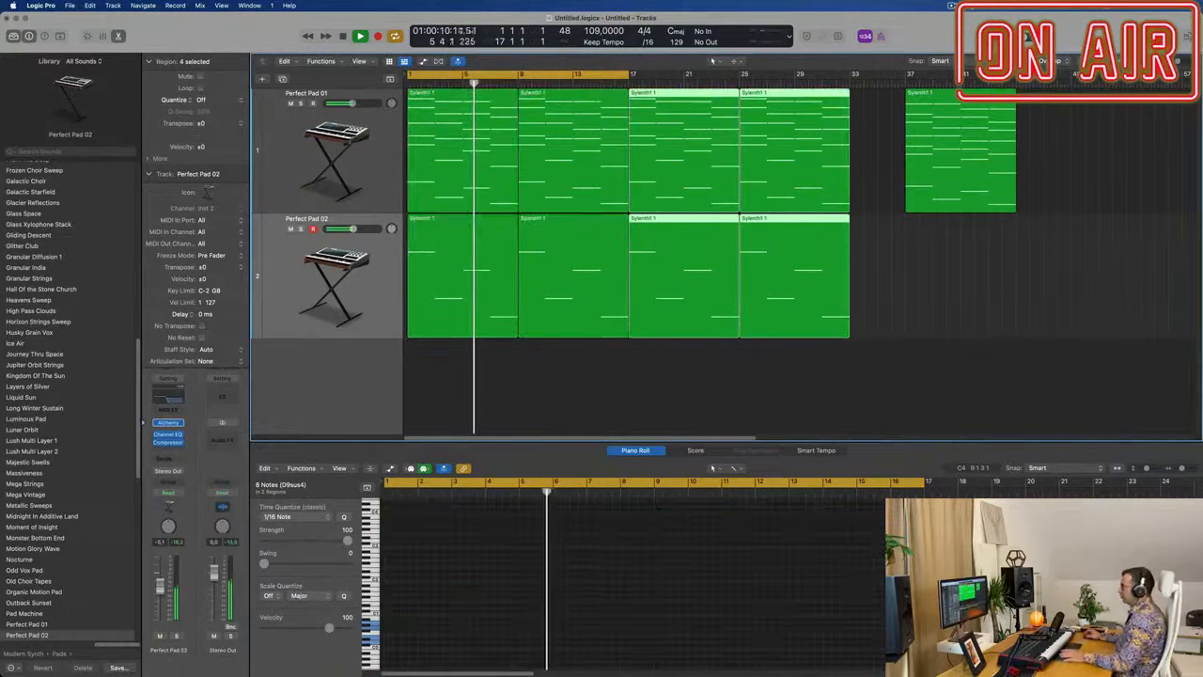
left_click_drag(631, 73, 850, 81)
Play the first track from the start and move its spare chord region at bar 37 slightly later on the timeline.
left_click(319, 177)
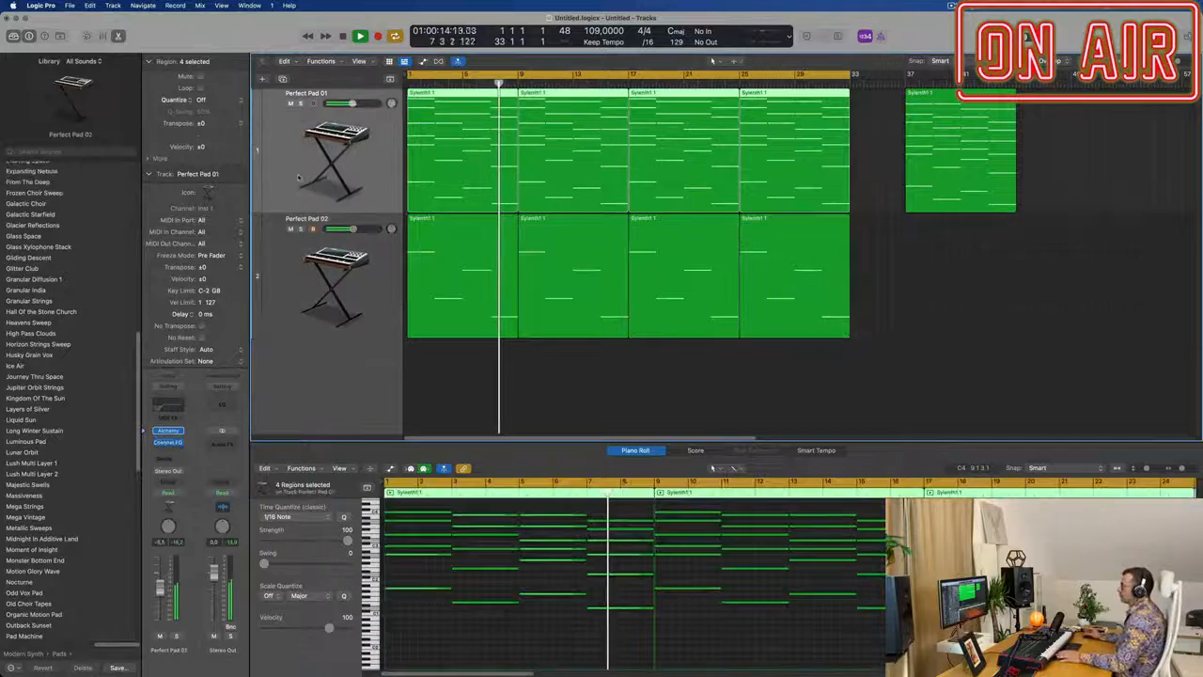
key("Return")
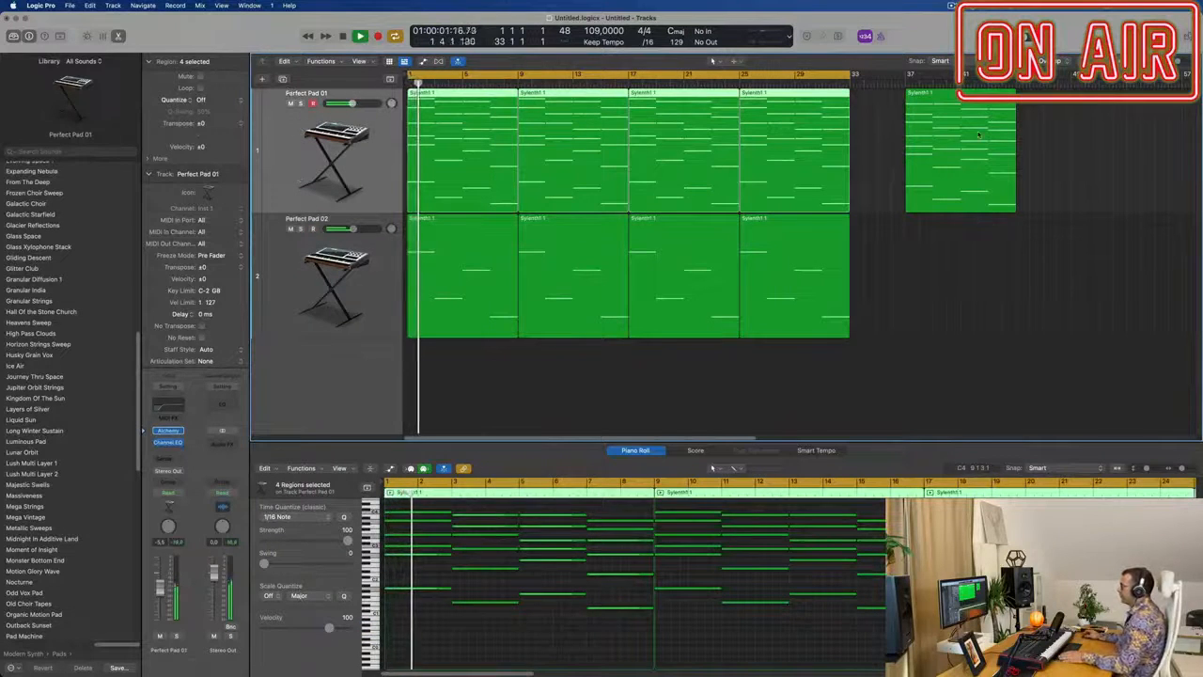
left_click(978, 135)
mouse_move(978, 134)
left_mouse_down()
mouse_move(837, 376)
mouse_move(587, 376)
mouse_move(680, 374)
mouse_move(1006, 281)
mouse_move(989, 135)
left_mouse_up()
Duplicate the second track with its settings, and look through the new track's instrument choices and the Library sound packs.
left_click(320, 295)
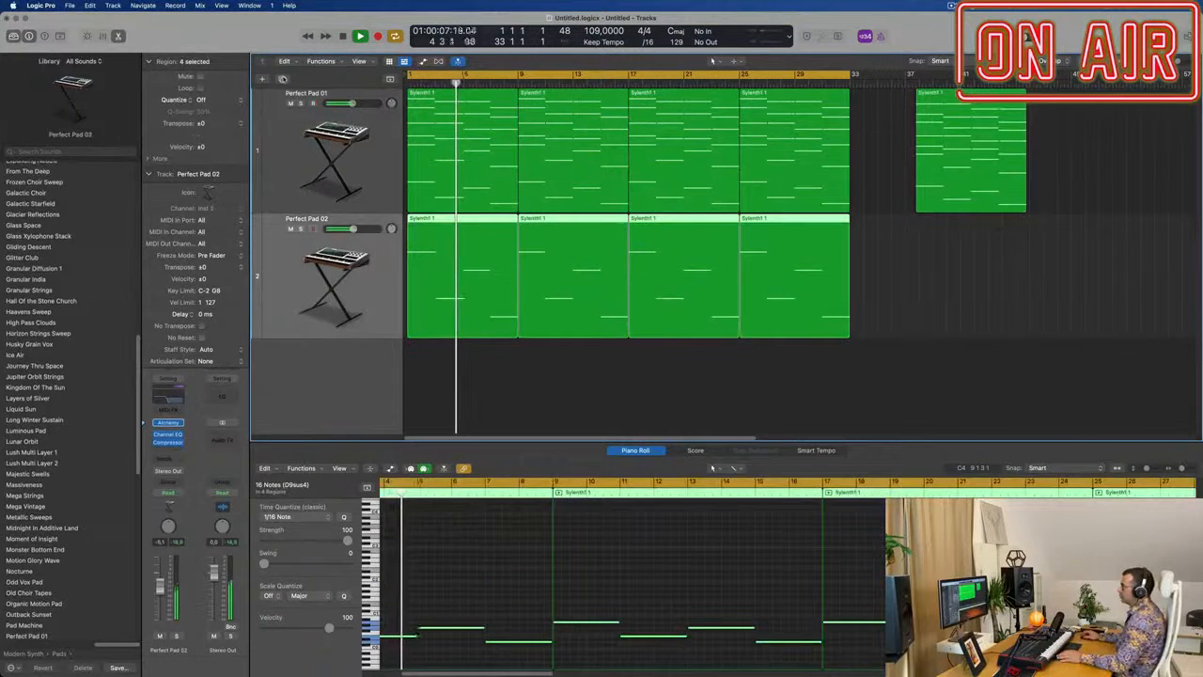
key("super+d")
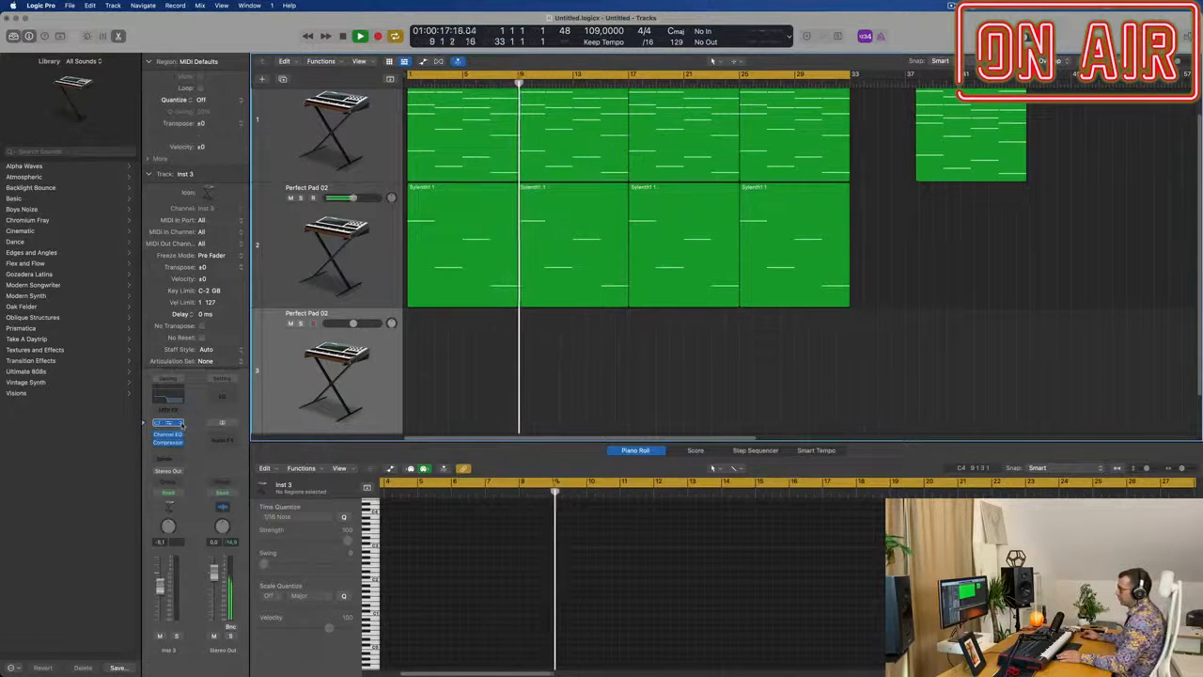
left_click(182, 424)
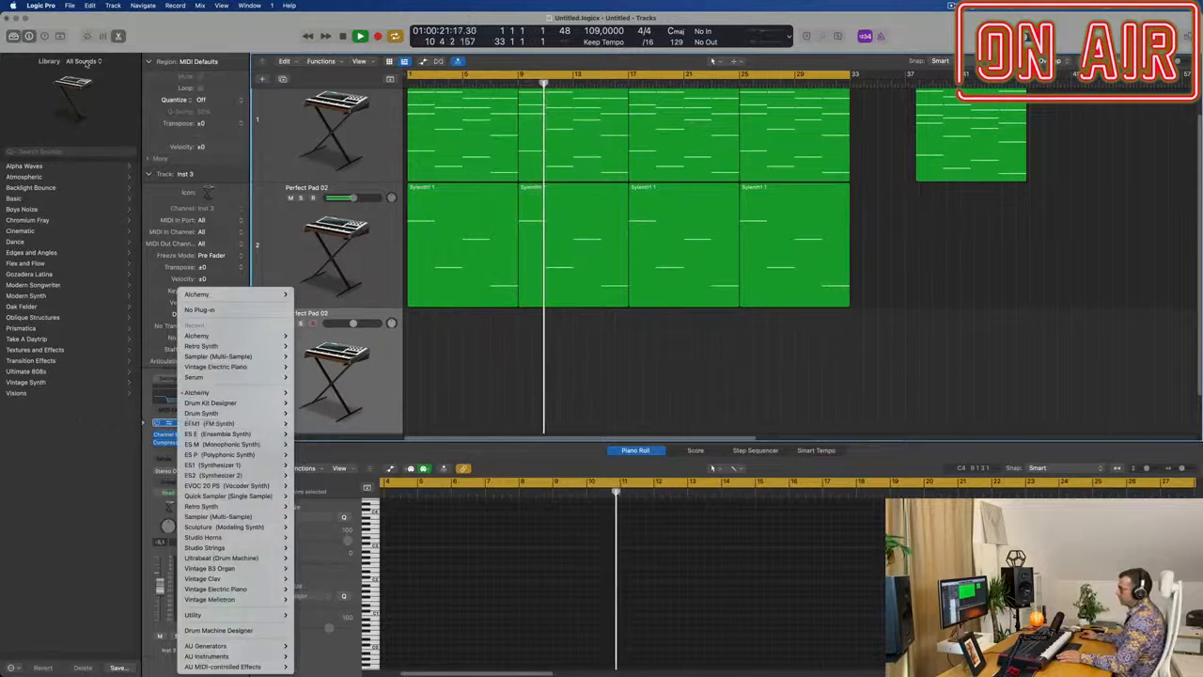
left_click(80, 63)
left_click(75, 63)
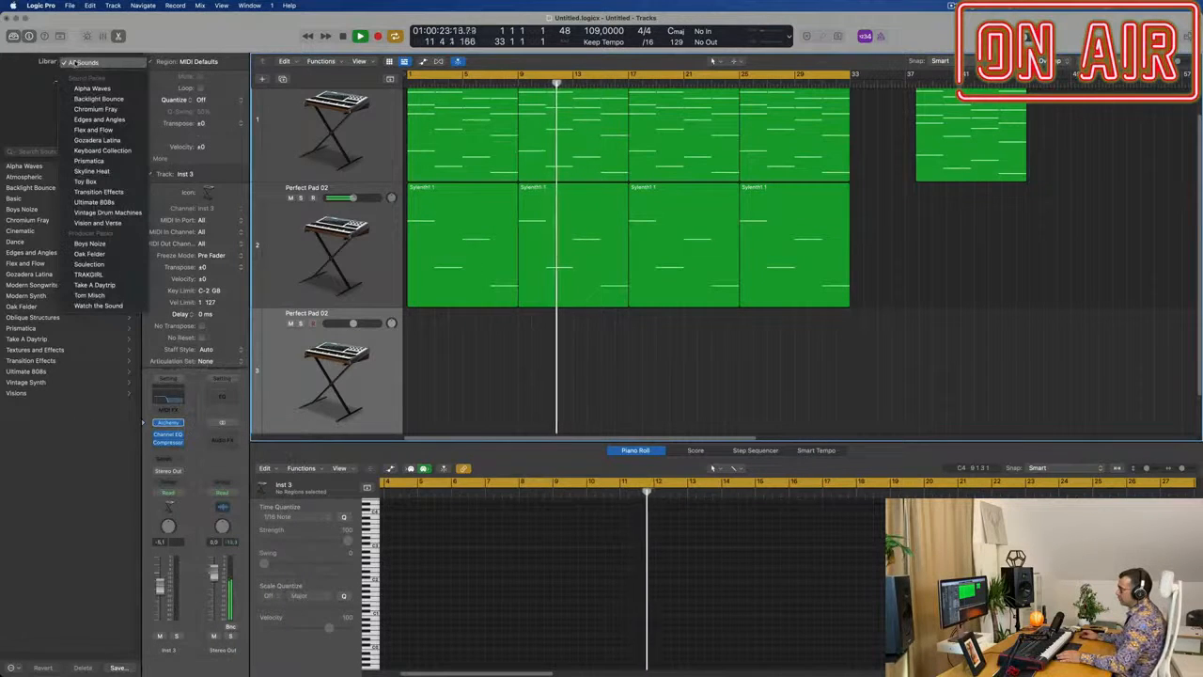
left_click(17, 90)
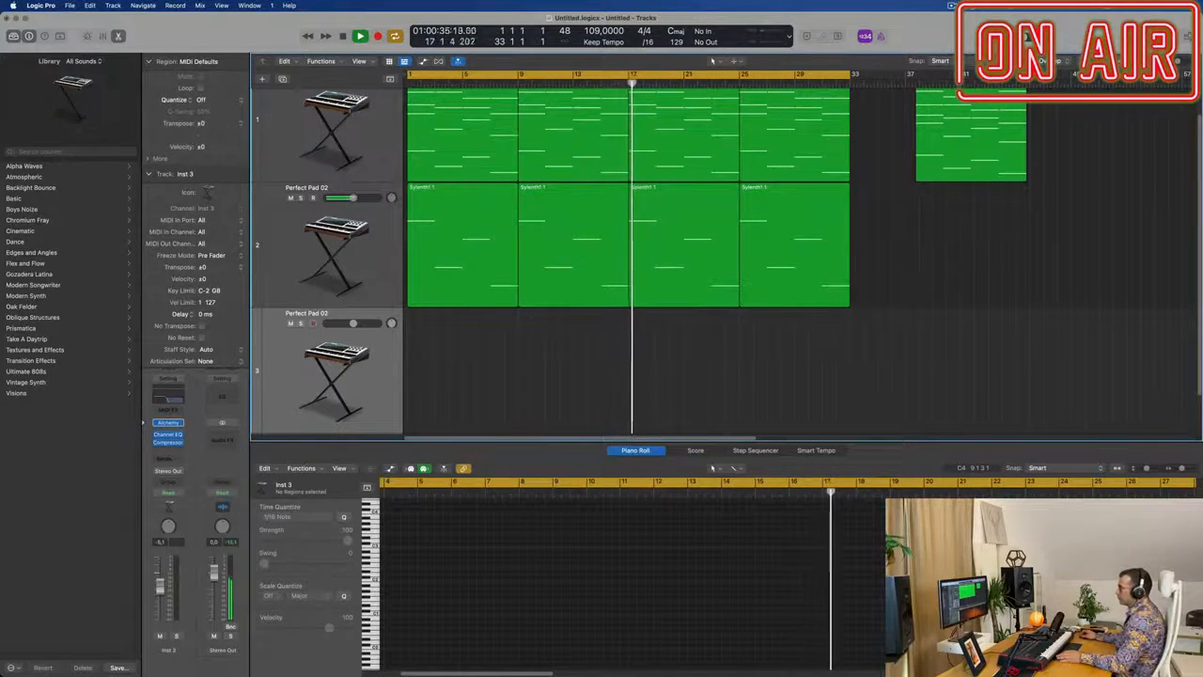
Create a new software instrument track using the stereo Studio Horns instrument.
scroll(266, 82, "up", 2)
left_click(263, 80)
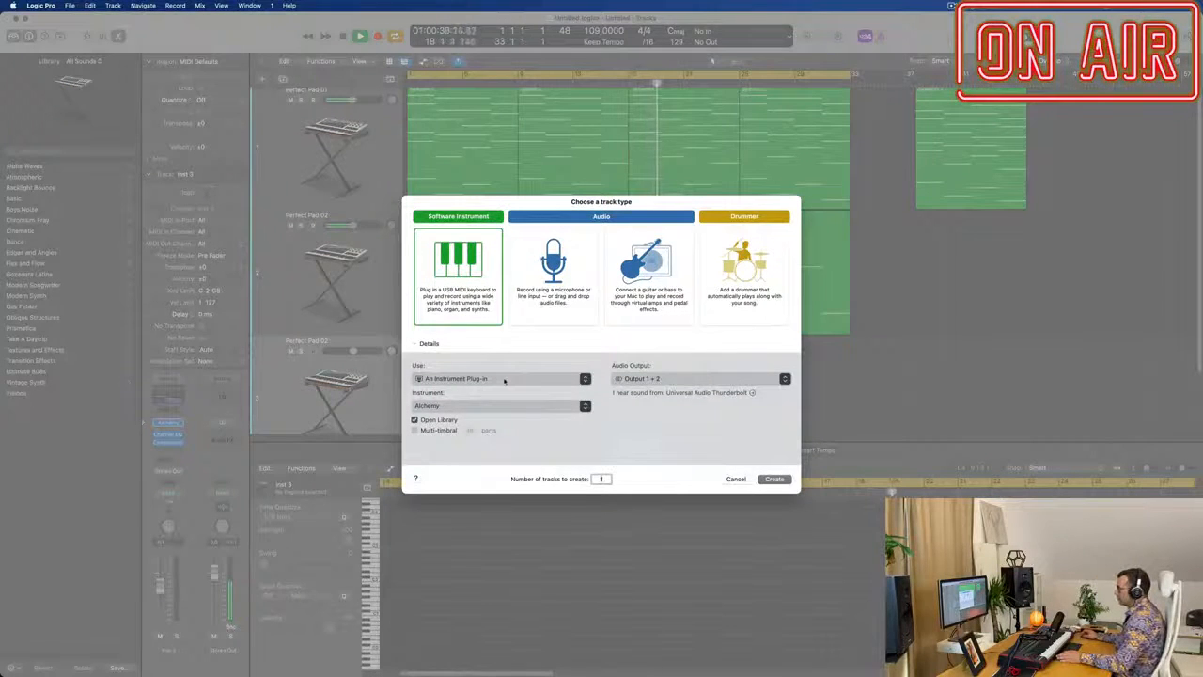
left_click(502, 410)
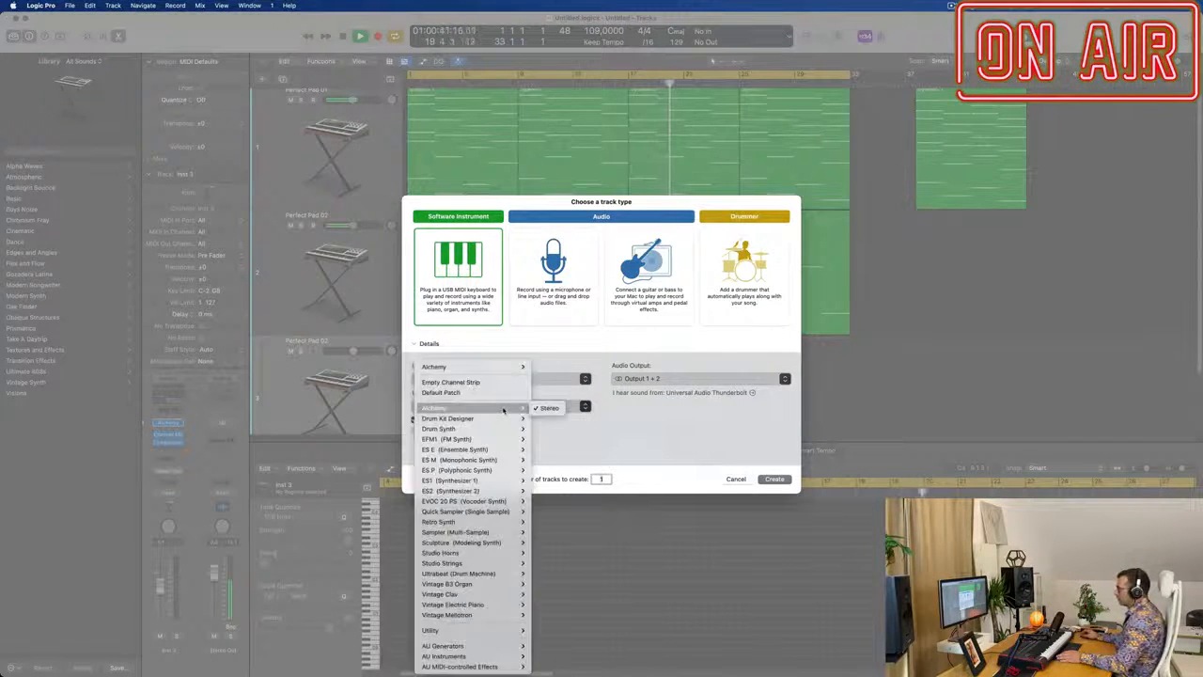
mouse_move(479, 512)
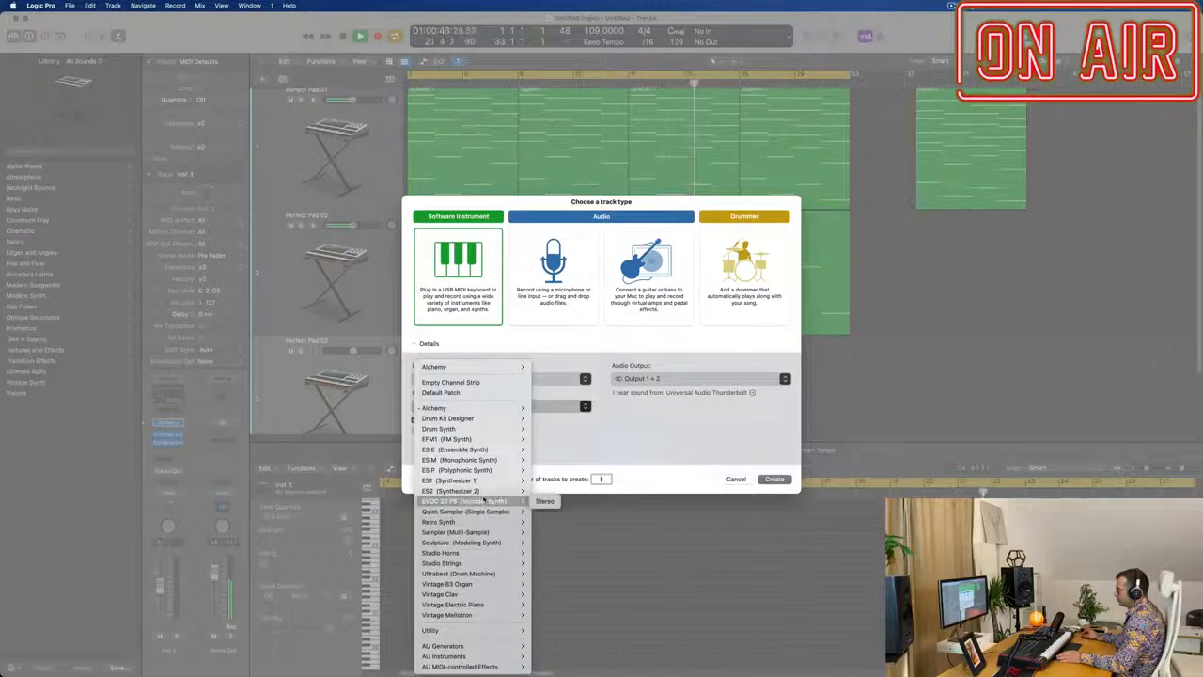
mouse_move(489, 565)
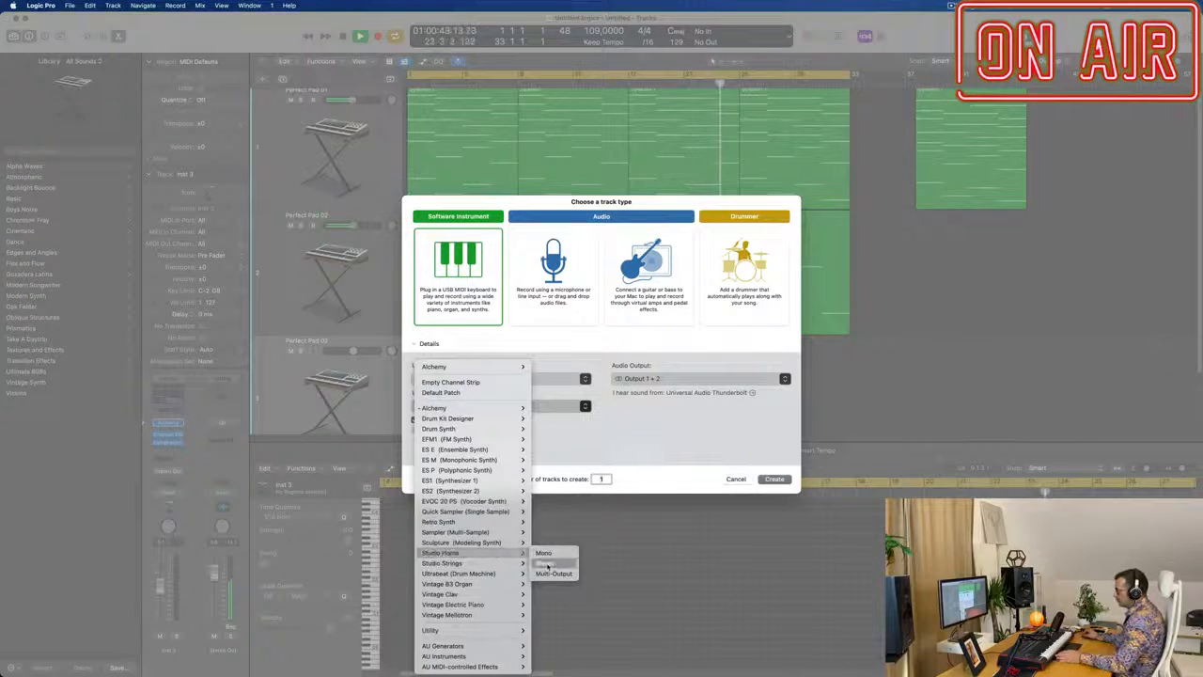
left_click(546, 566)
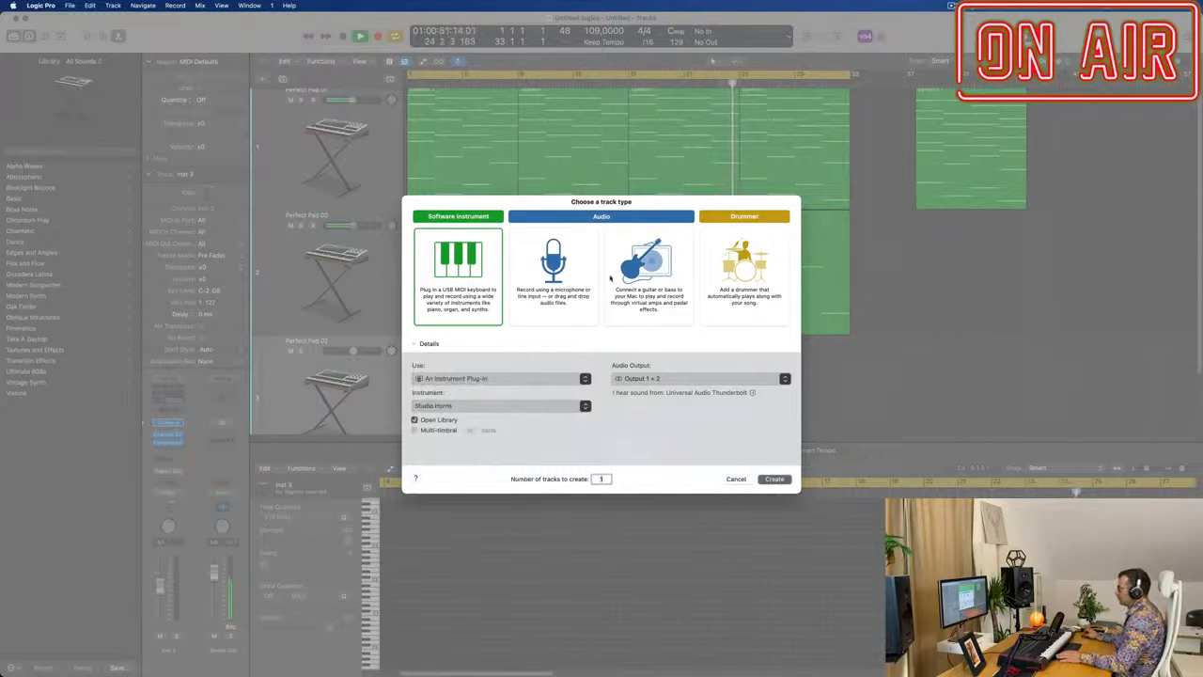
key("Return")
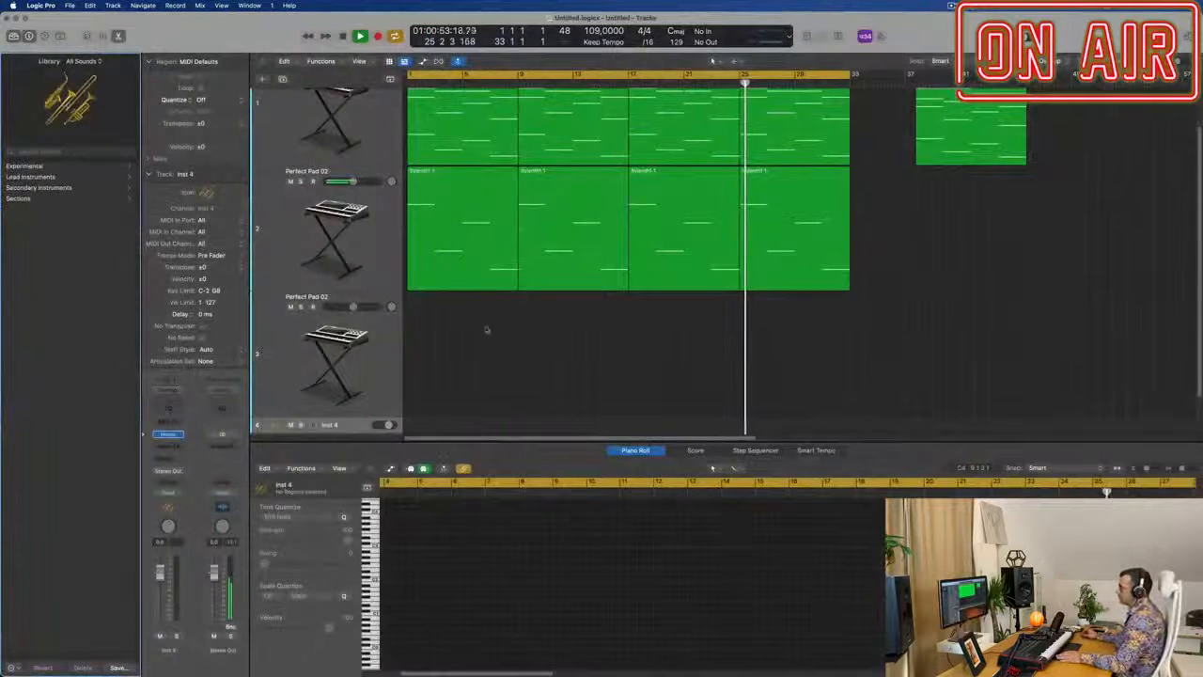
Copy the spare chord region to bar 1 of the Studio Horns track and stop playback.
left_click_drag(984, 114, 446, 428)
key("space")
scroll(482, 568, "up", 3)
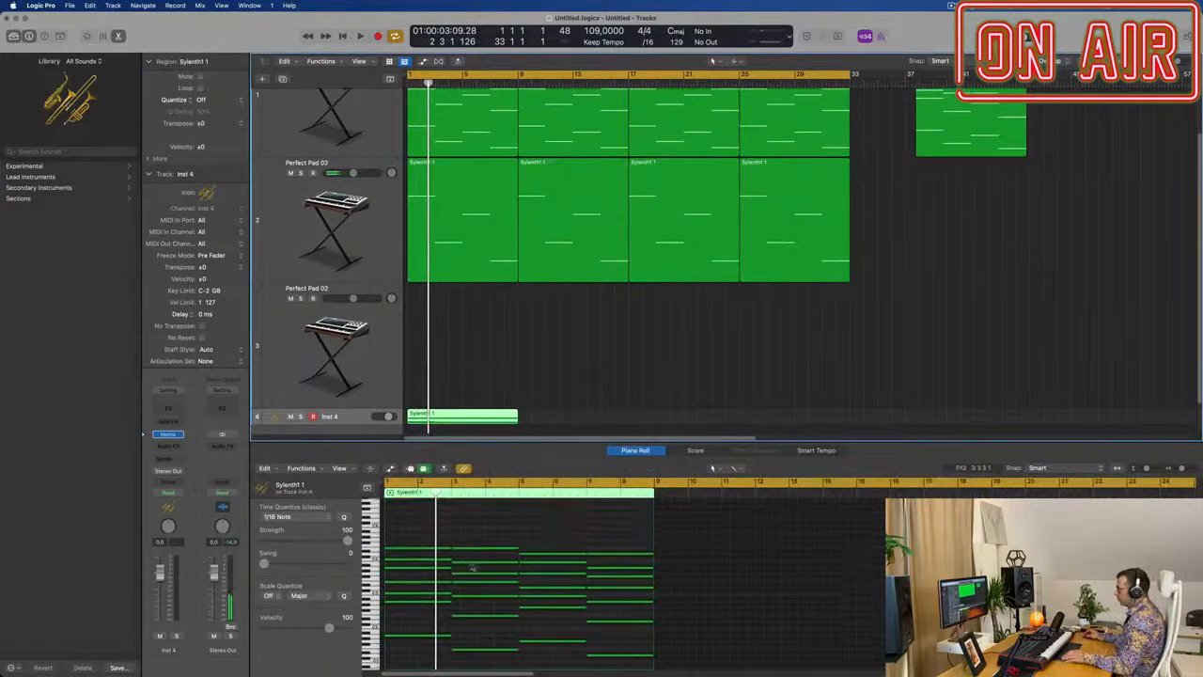
Delete the lower chord notes in the Studio Horns region, keeping only the top note of each chord.
left_click_drag(425, 557, 621, 656)
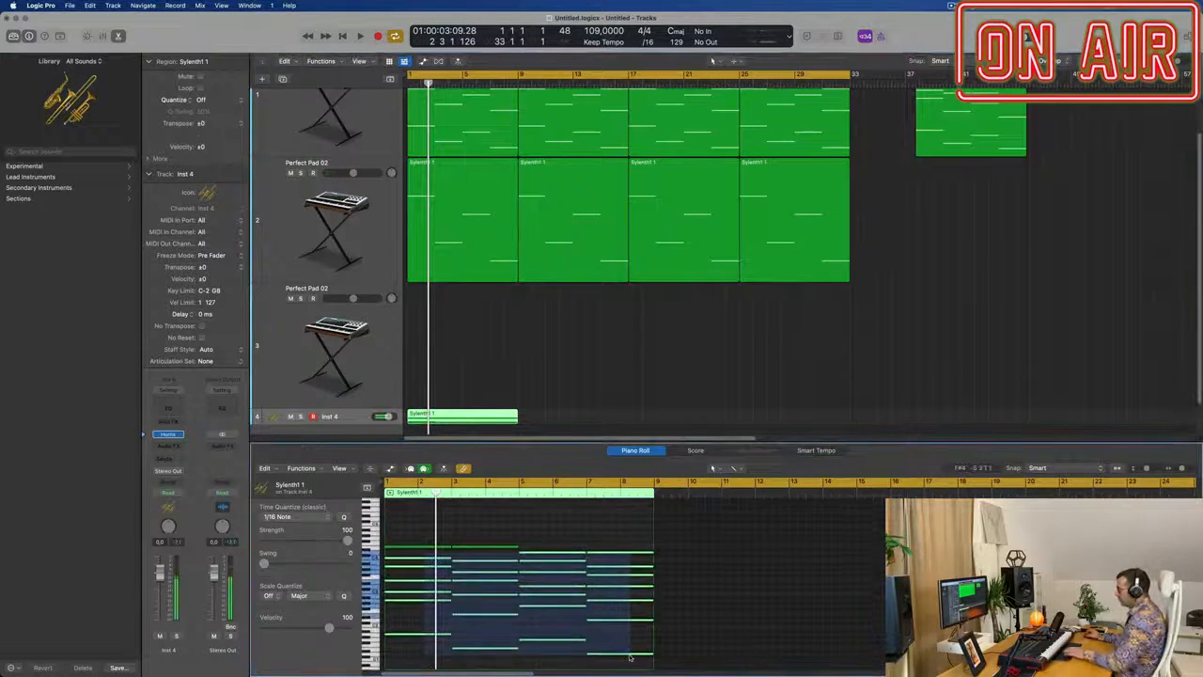
left_click(470, 567)
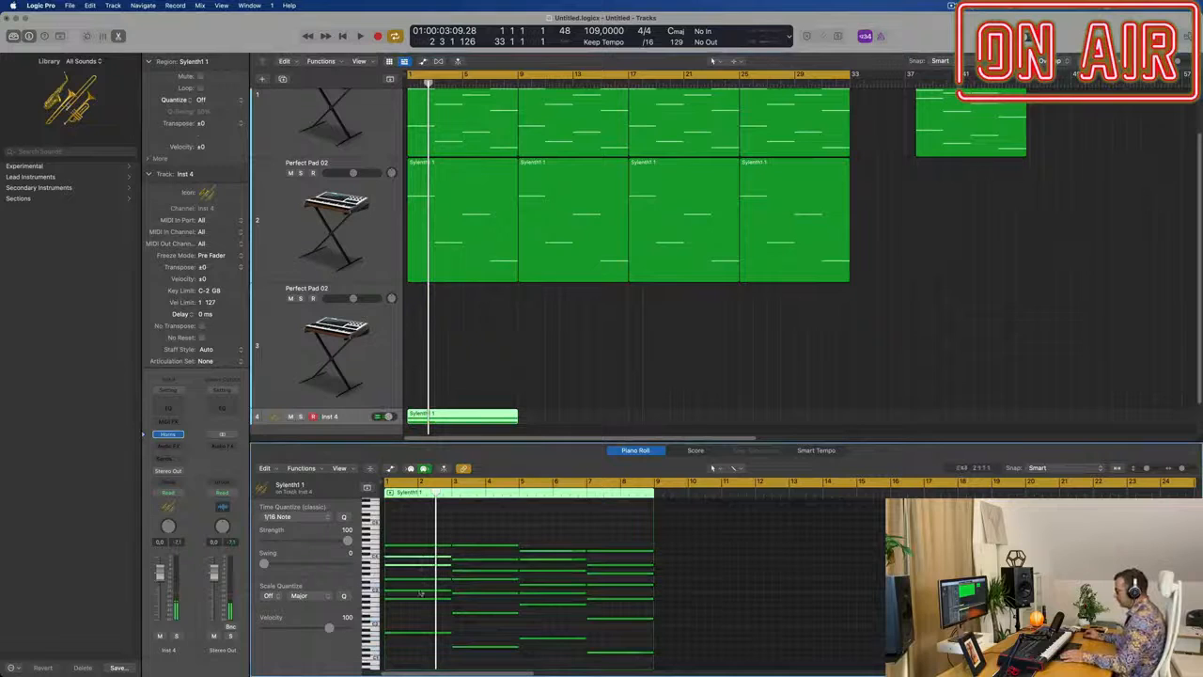
key("Delete")
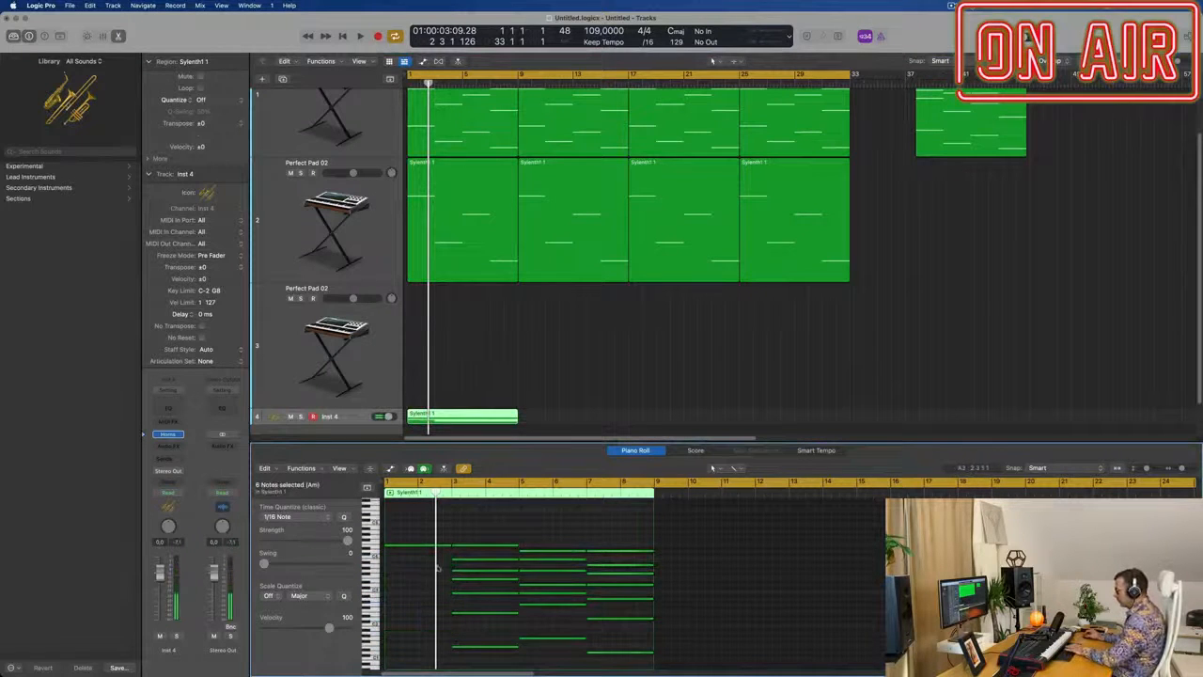
key("super+z")
key("super+z")
key("super+z")
key("super+z")
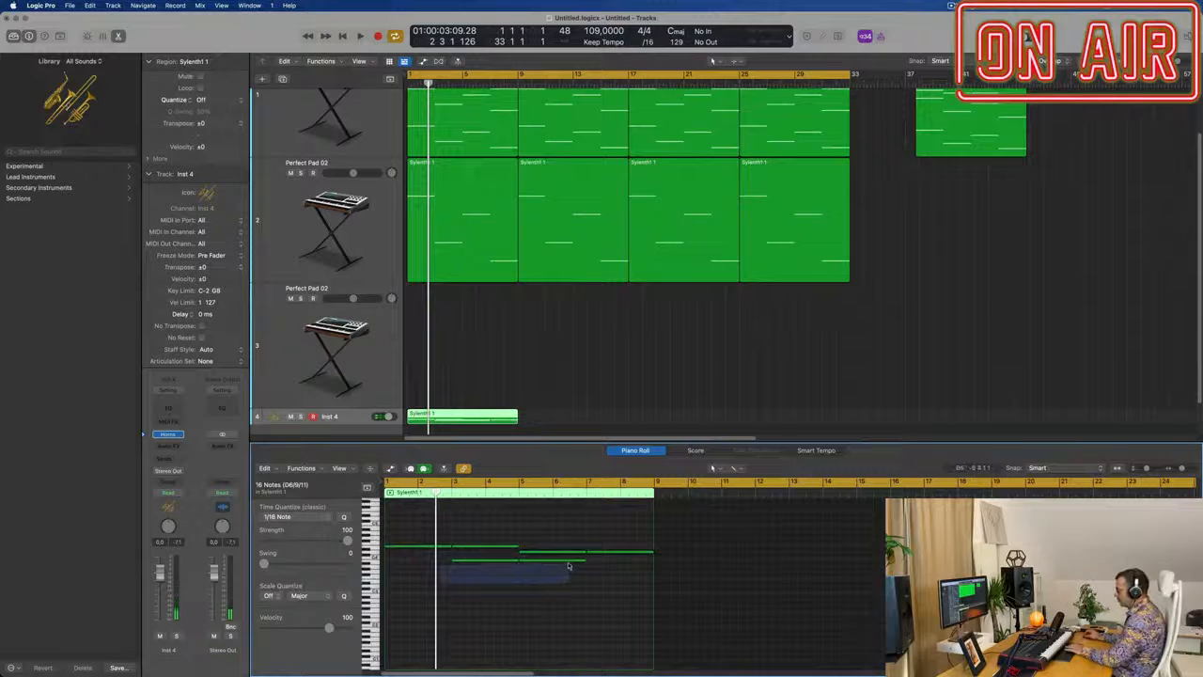
left_click_drag(569, 566, 569, 564)
Repeat the horn region three times to fill up to bar 33, and play it back with the track's volume at -10 dB.
key("super+r")
key("super+r")
key("super+r")
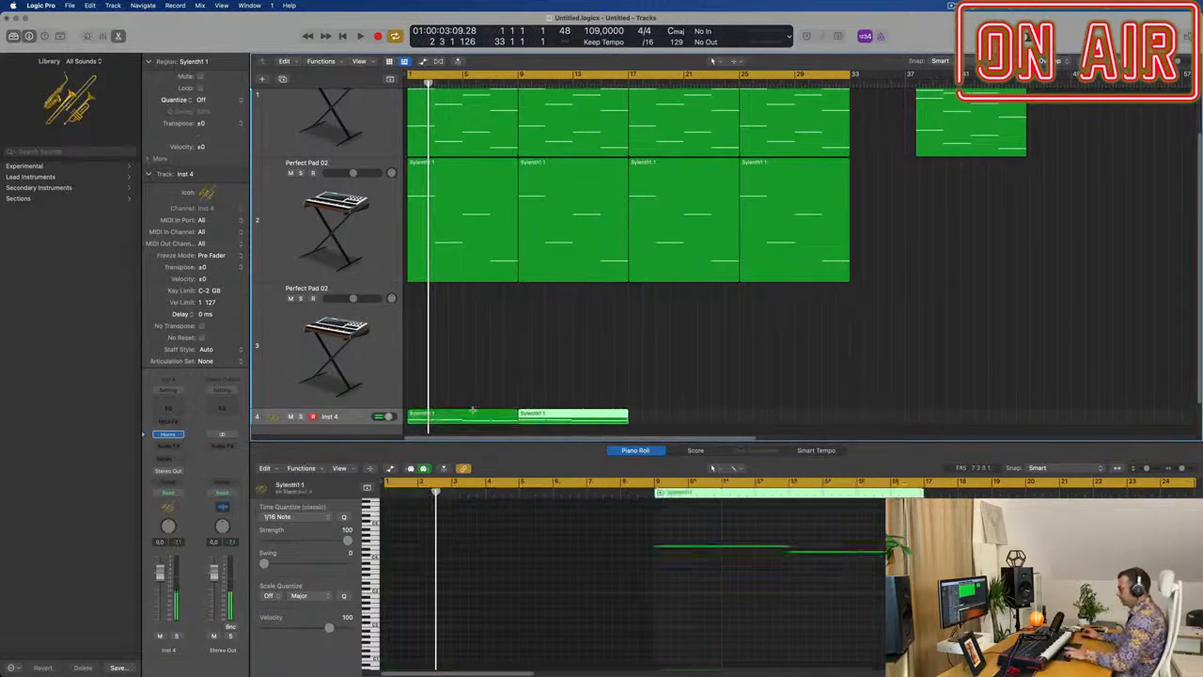
left_click(340, 419)
key("space")
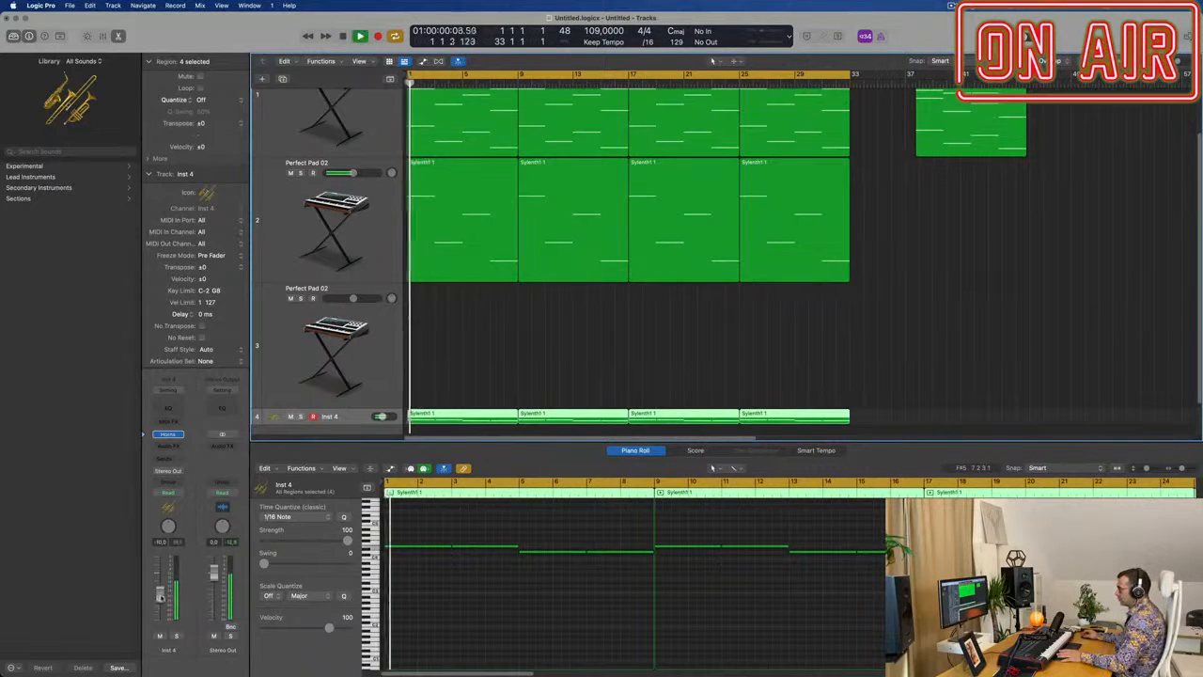
Change the Studio Horns instrument from Trumpet 1 to Alto Sax 1 and play it back.
left_click(167, 435)
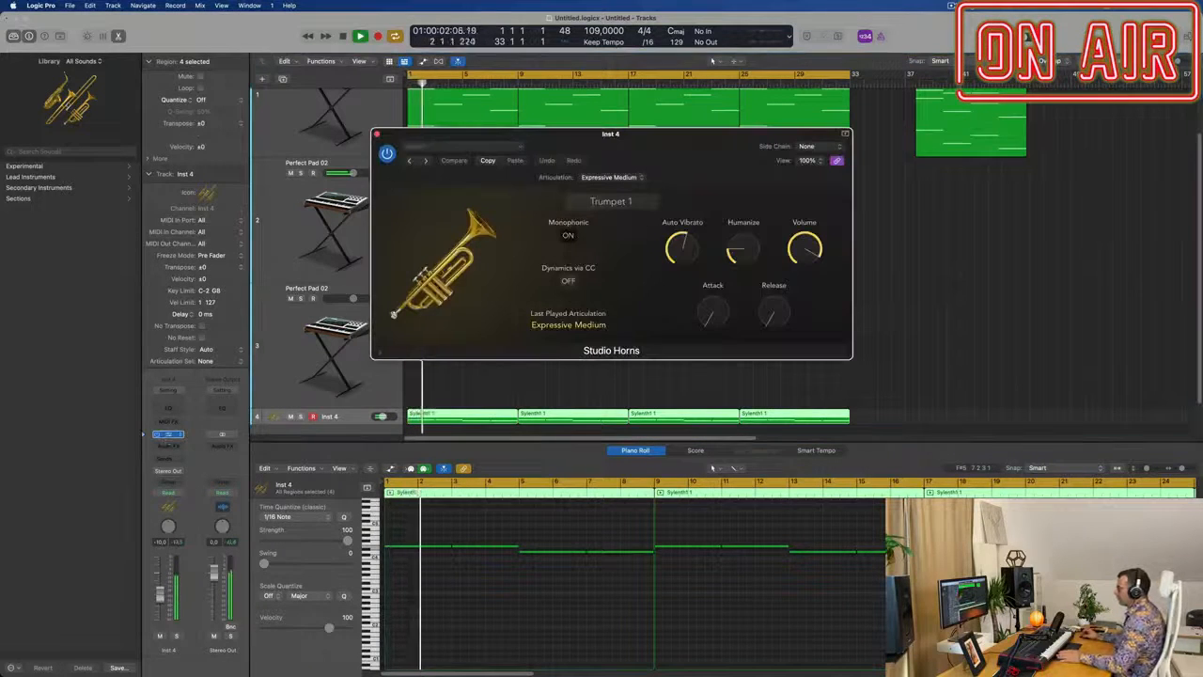
key("space")
left_click_drag(622, 134, 609, 135)
left_click(609, 203)
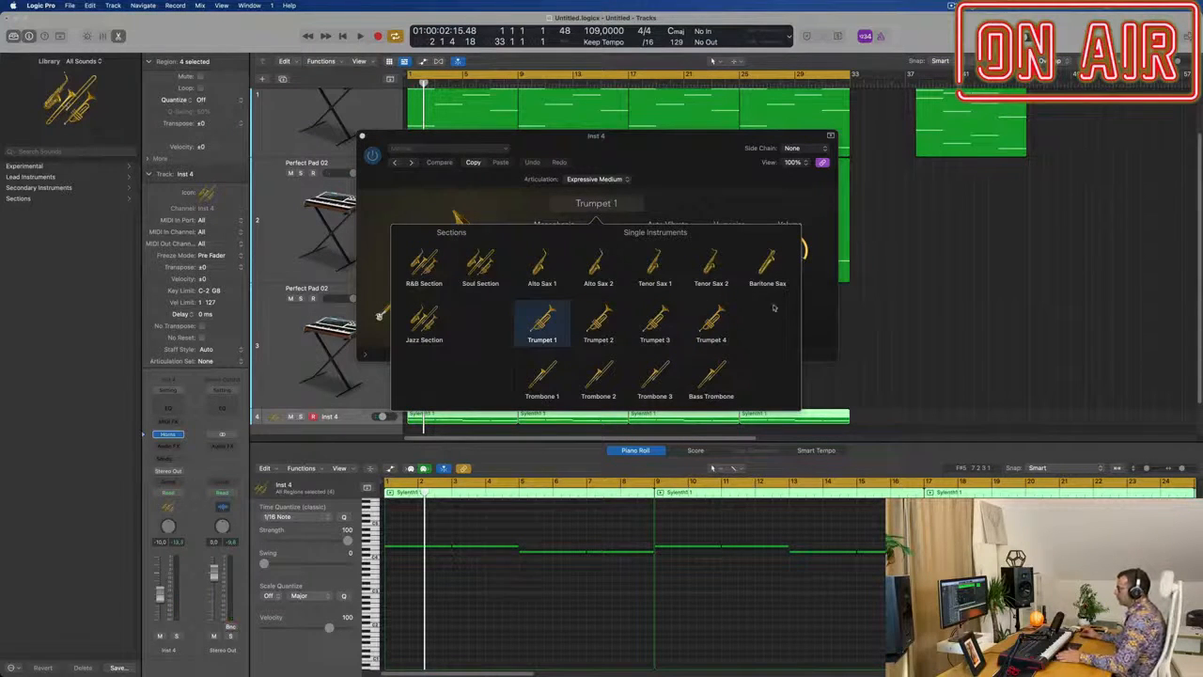
left_click(545, 273)
key("space")
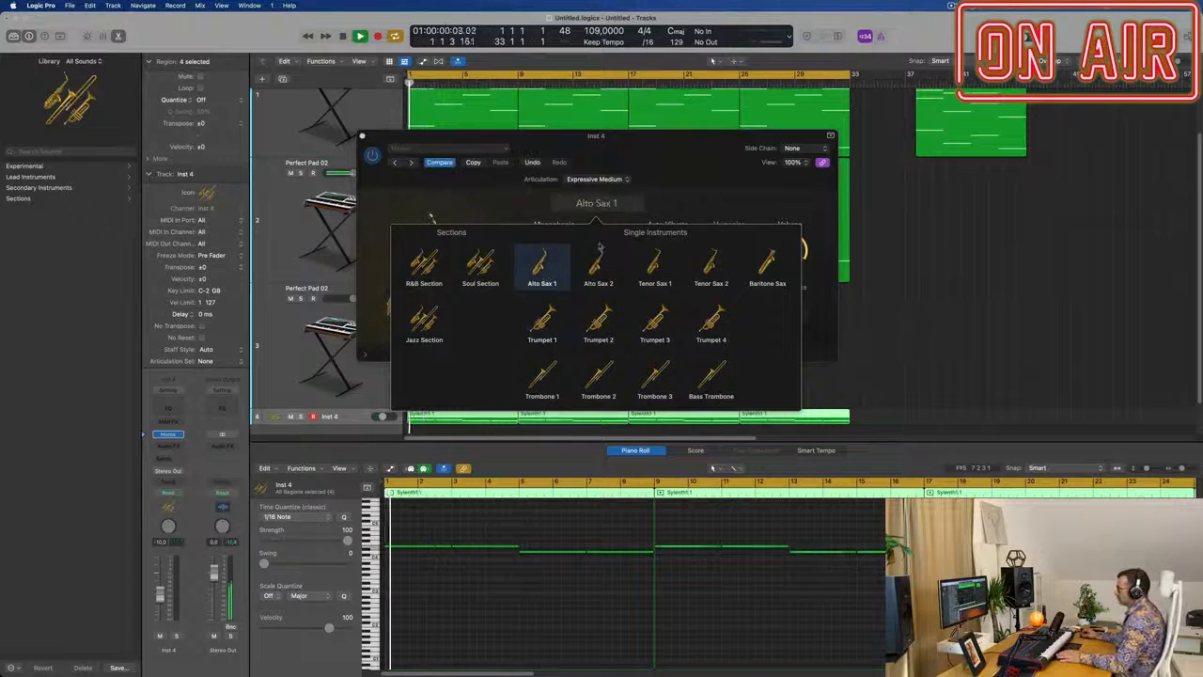
Close the Studio Horns instrument picker, move the plug-in window aside and stop playback.
left_click(697, 196)
left_click_drag(524, 156, 726, 177)
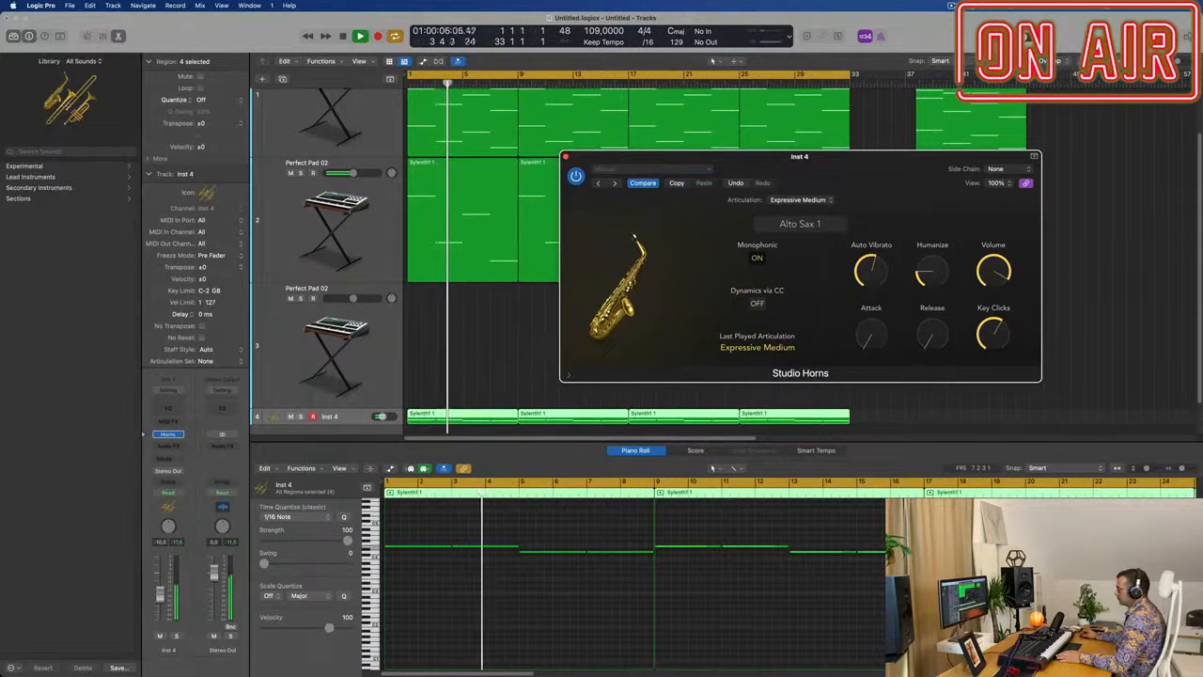
key("Return")
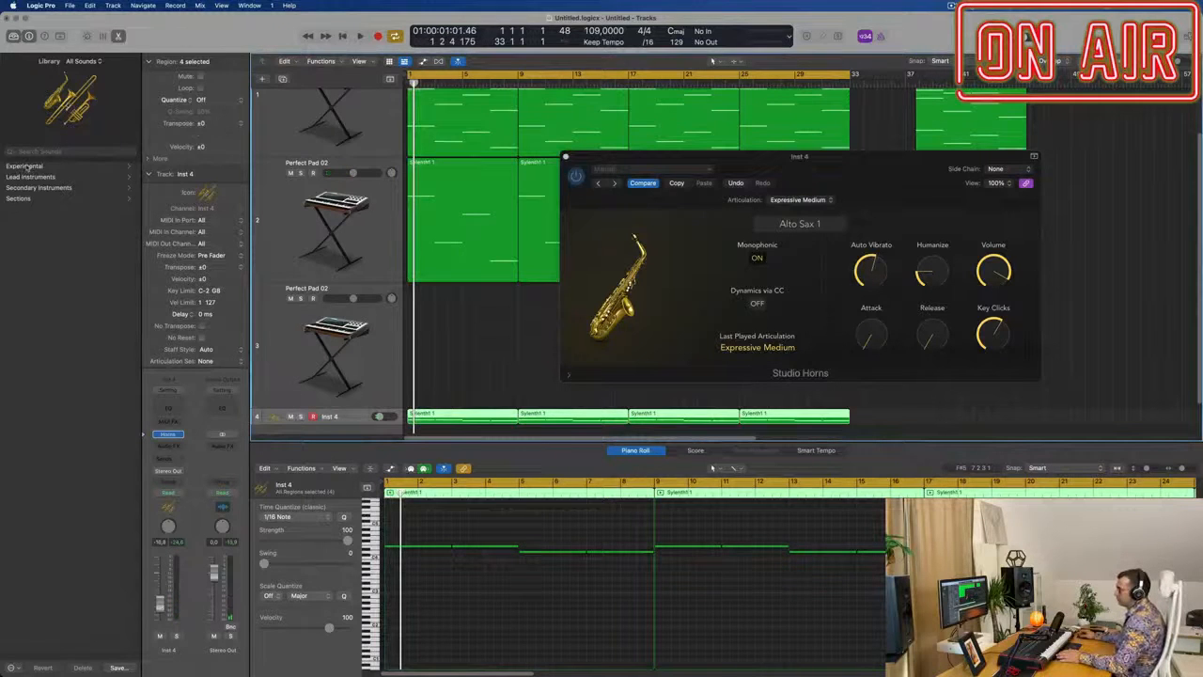
Look through the Library's Lead Instruments category and the list of sound packs for other horn sounds.
left_click(25, 176)
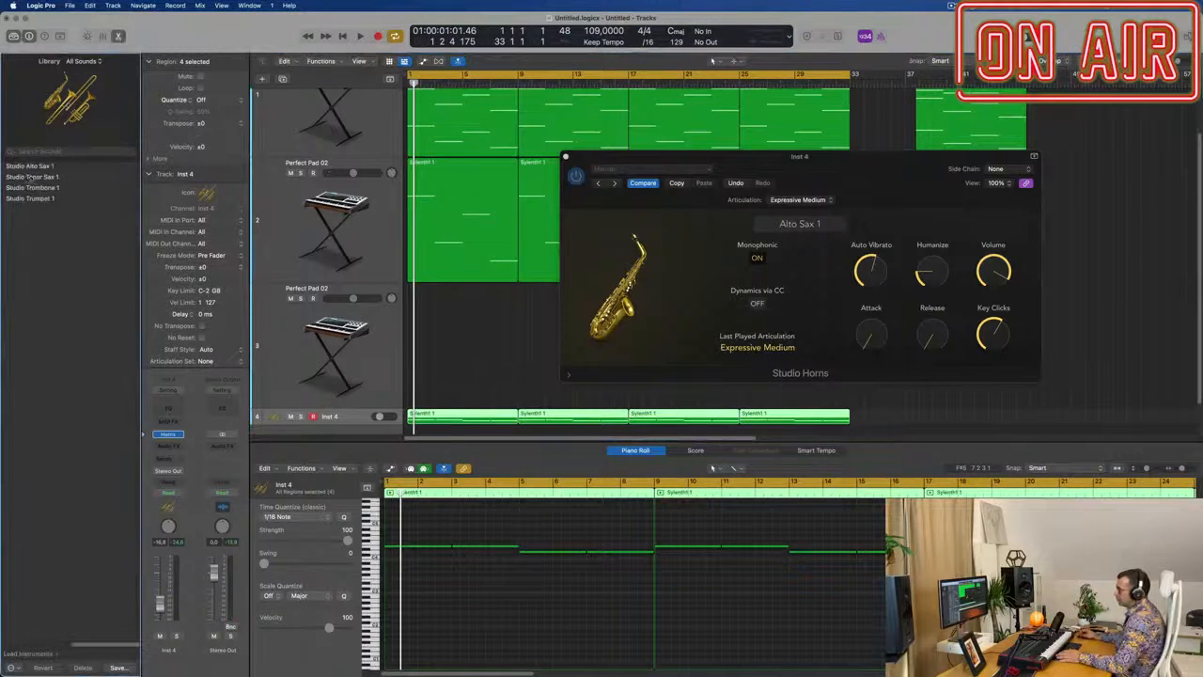
left_click(26, 656)
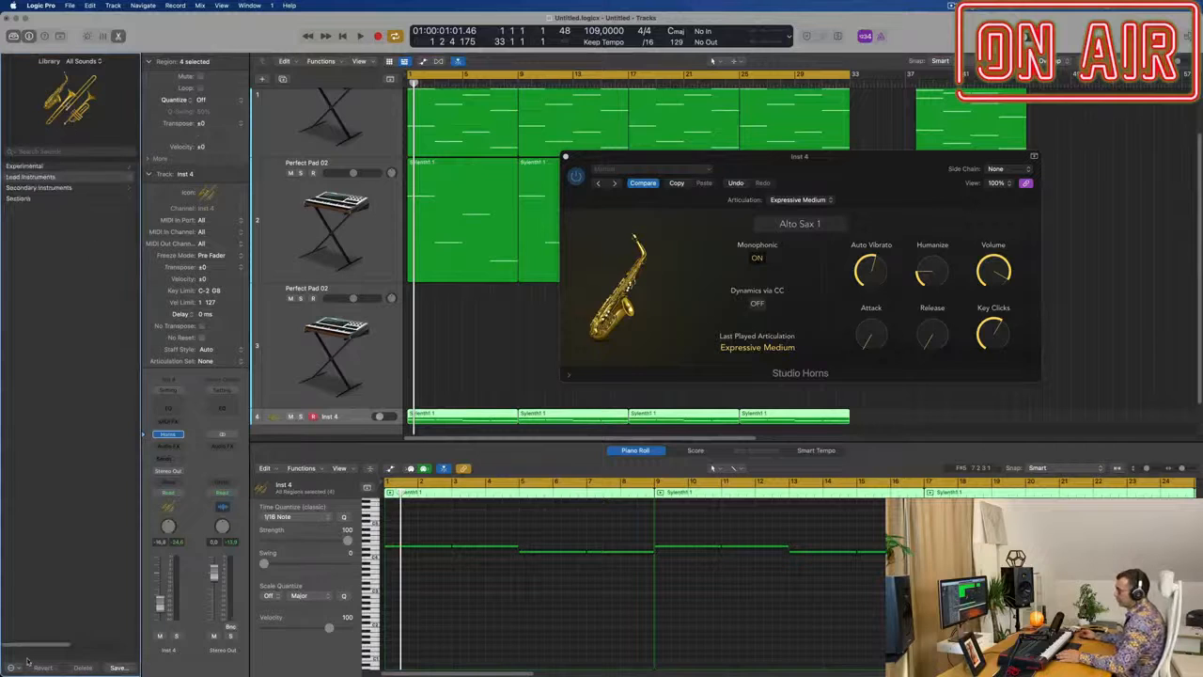
left_click(82, 61)
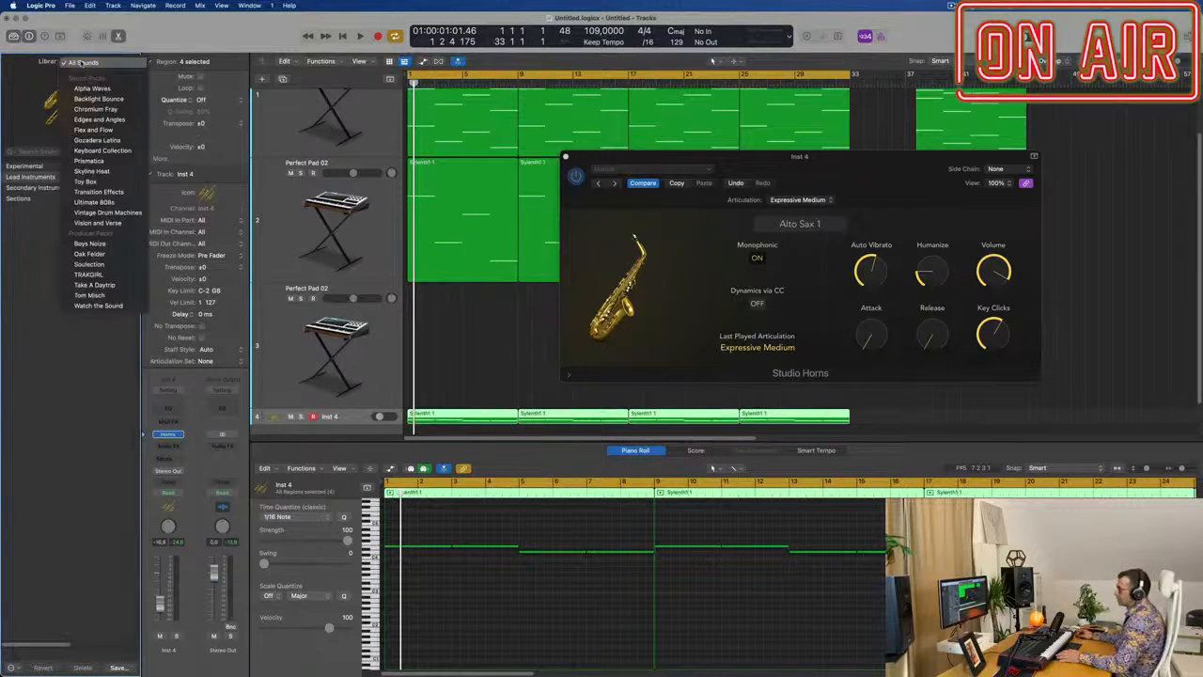
left_click(16, 79)
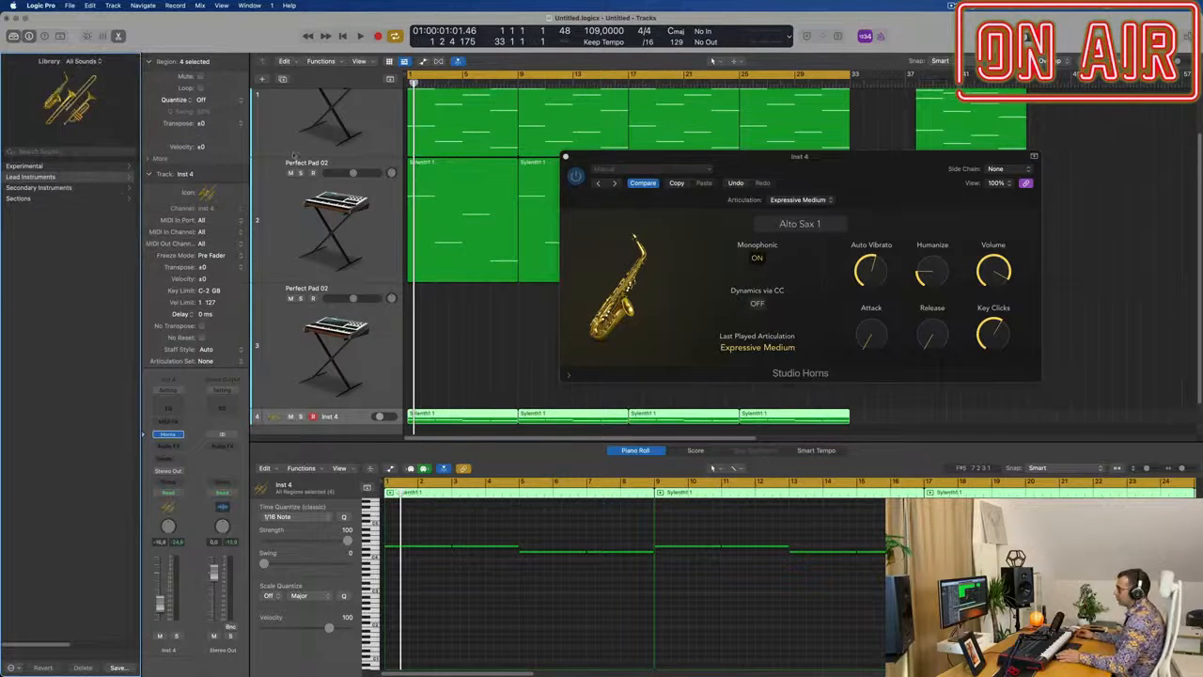
Select the empty third track, Perfect Pad 02, and close its Alchemy window.
left_click(382, 344)
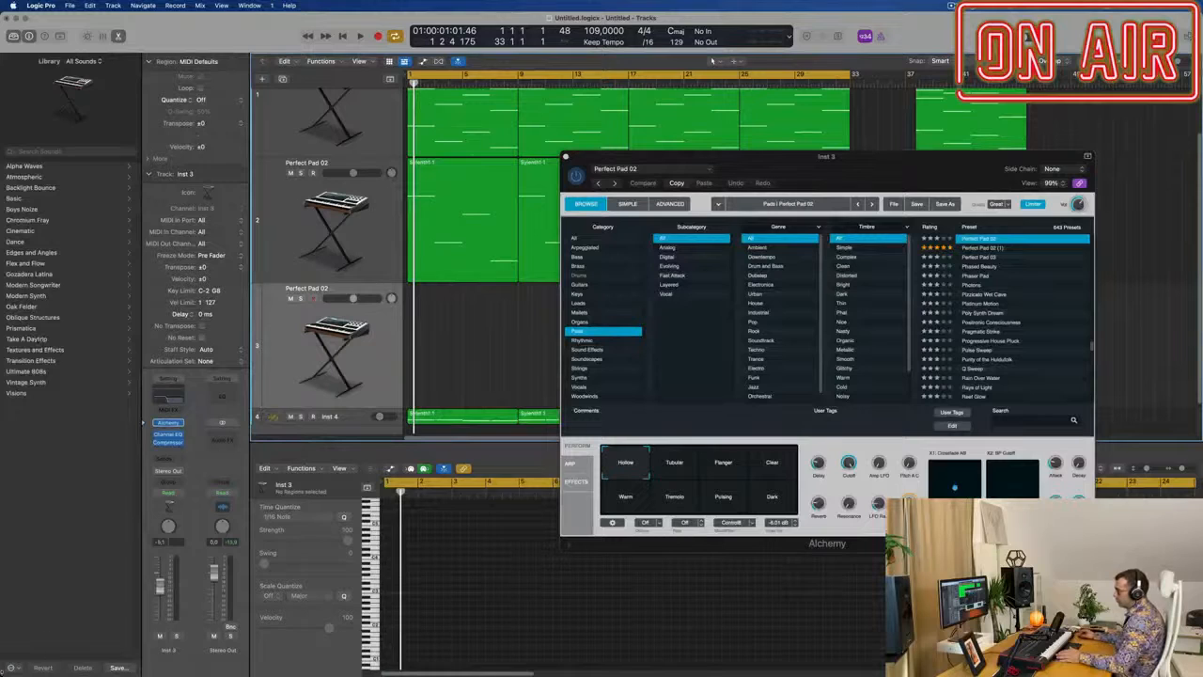
left_click(11, 668)
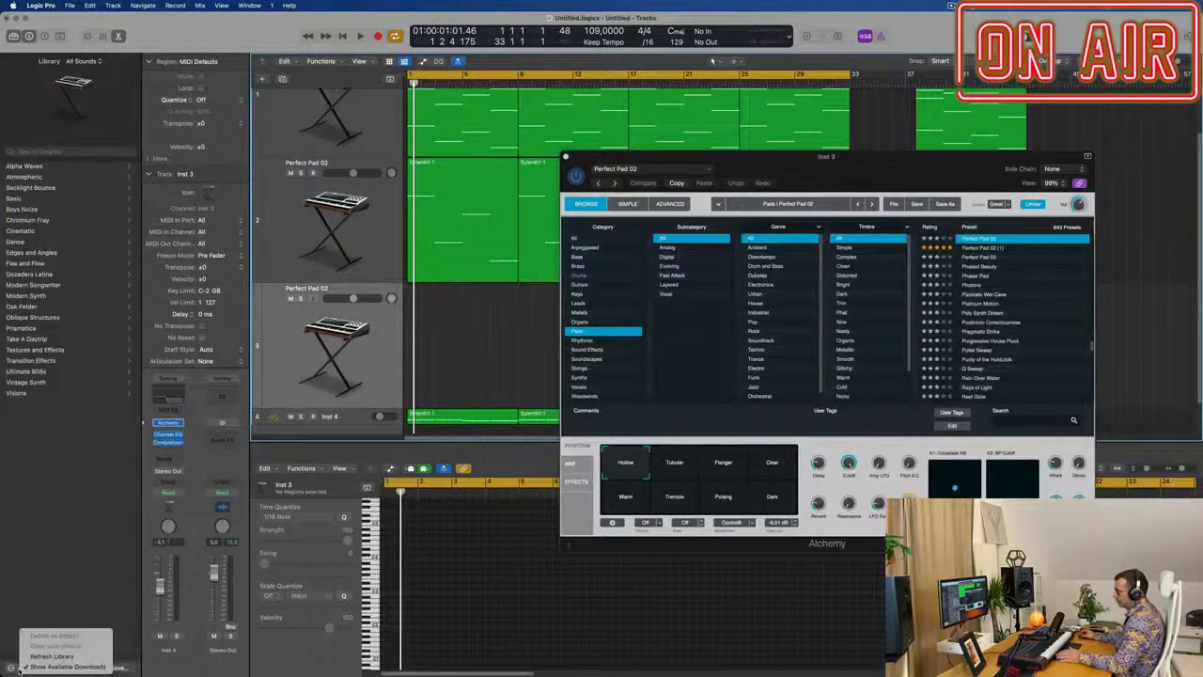
left_click(30, 577)
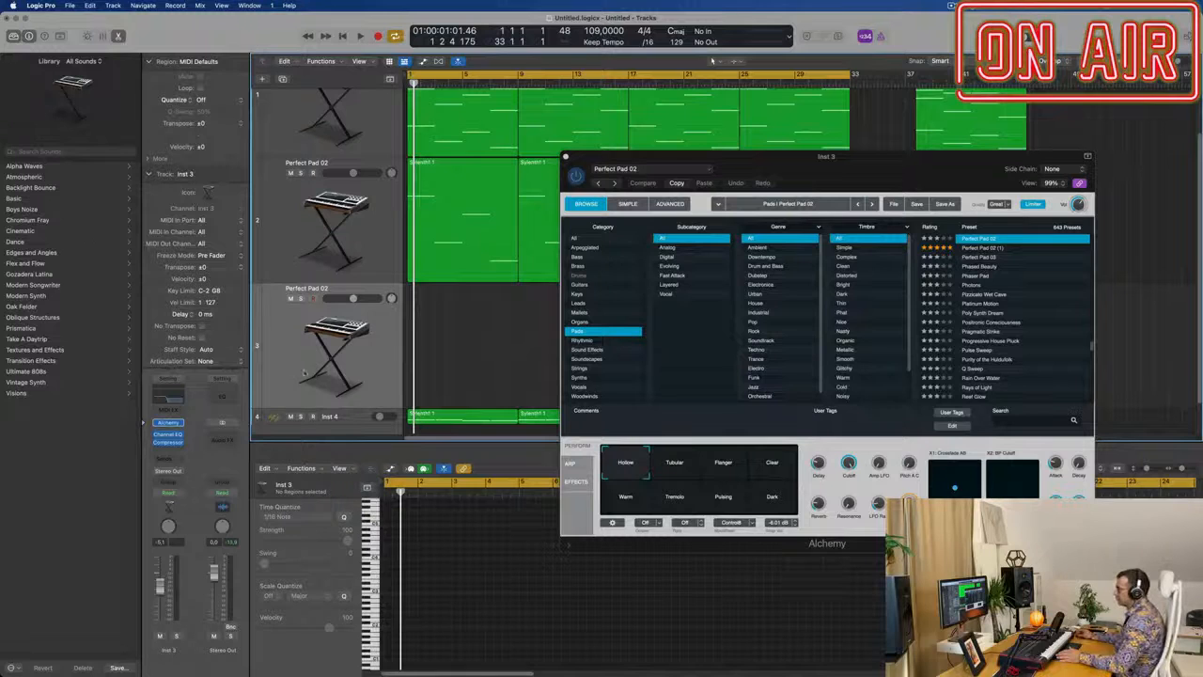
left_click_drag(726, 167, 660, 171)
left_click(464, 166)
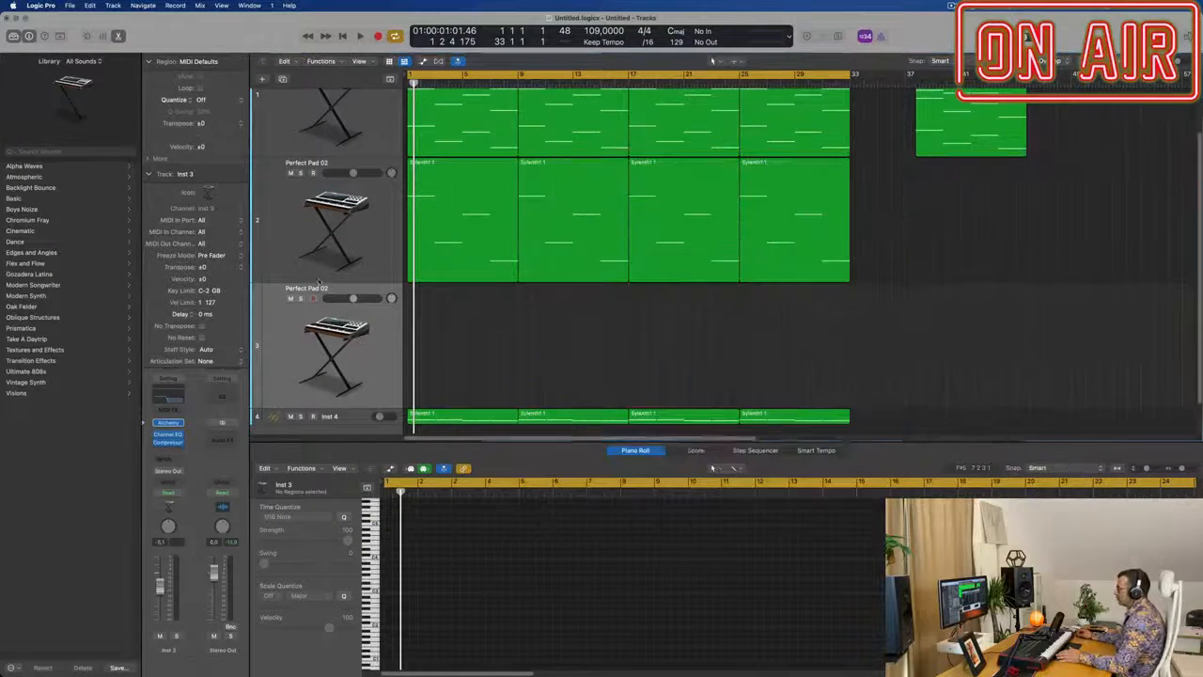
Try a stereo Quick Sampler as the third track's instrument and look through its preset categories.
left_click(180, 423)
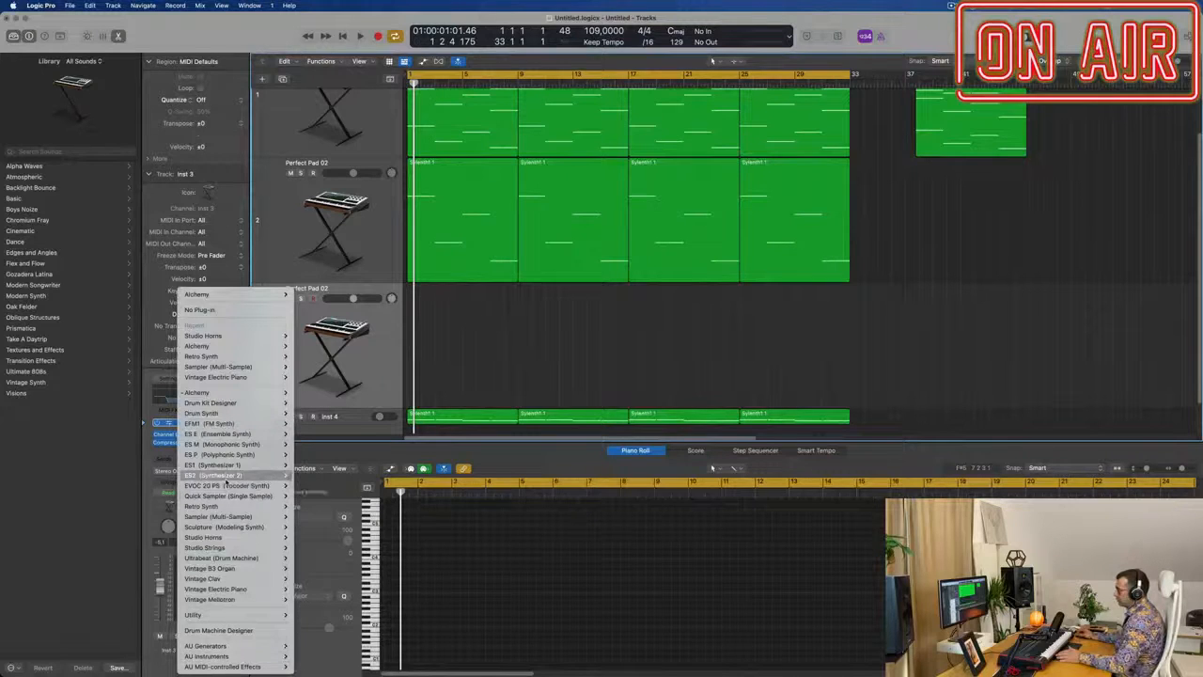
mouse_move(231, 500)
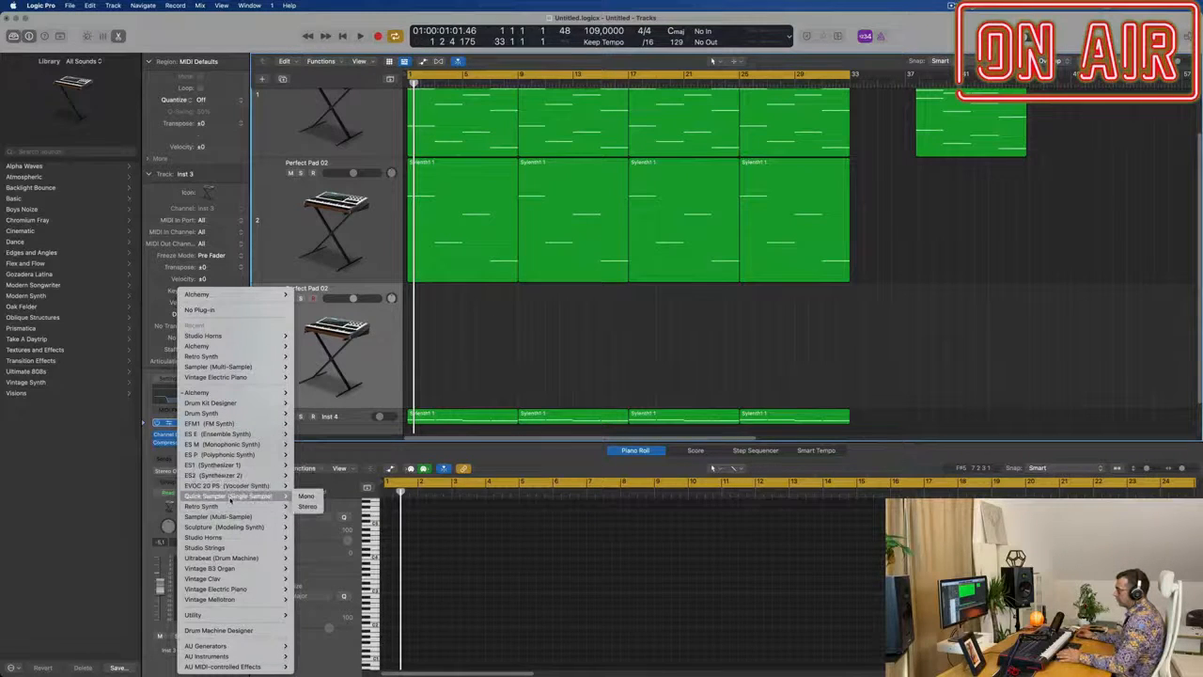
left_click(306, 508)
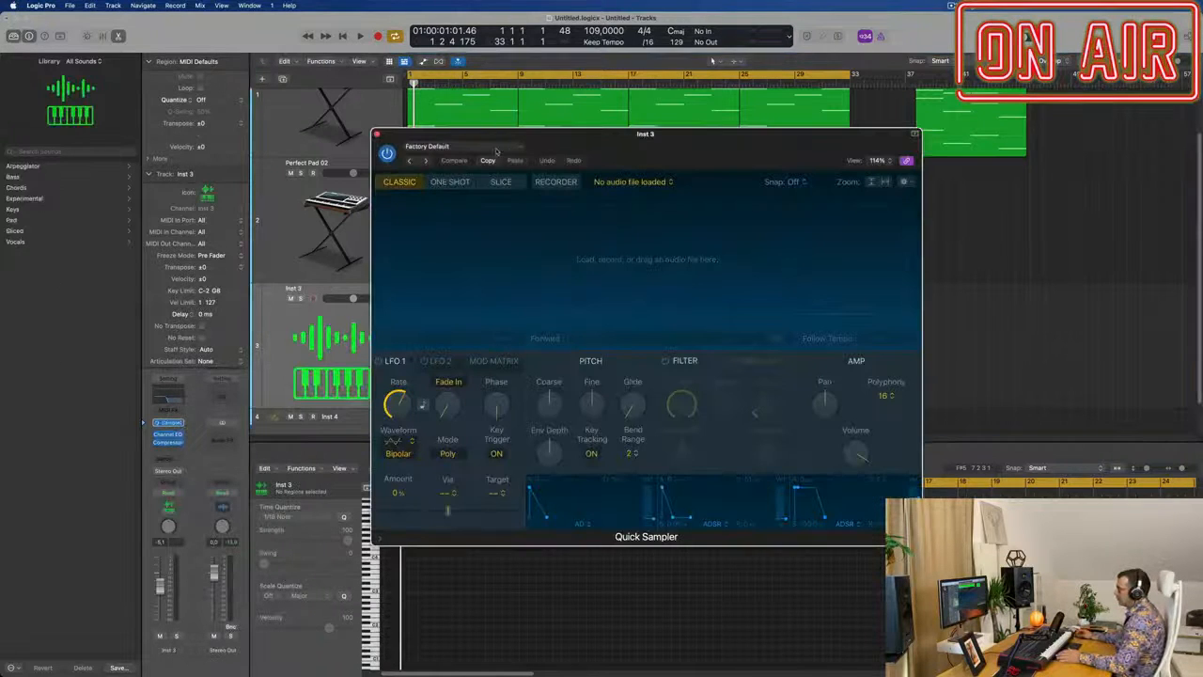
left_click(499, 148)
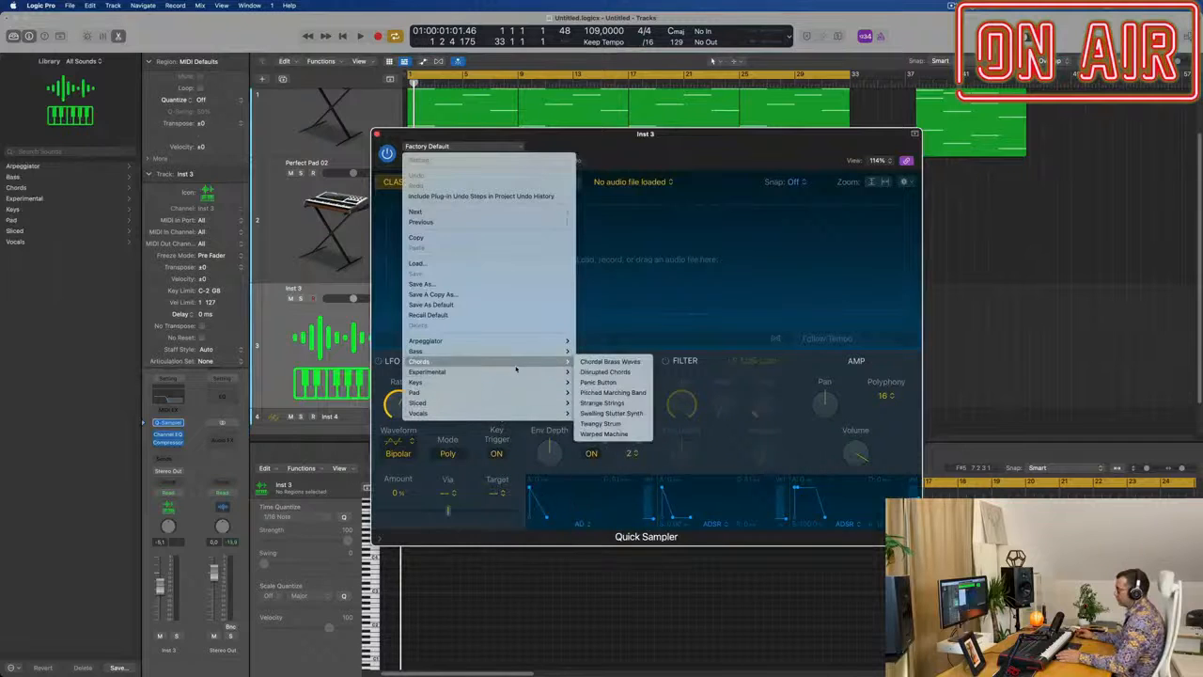
mouse_move(526, 348)
mouse_move(522, 371)
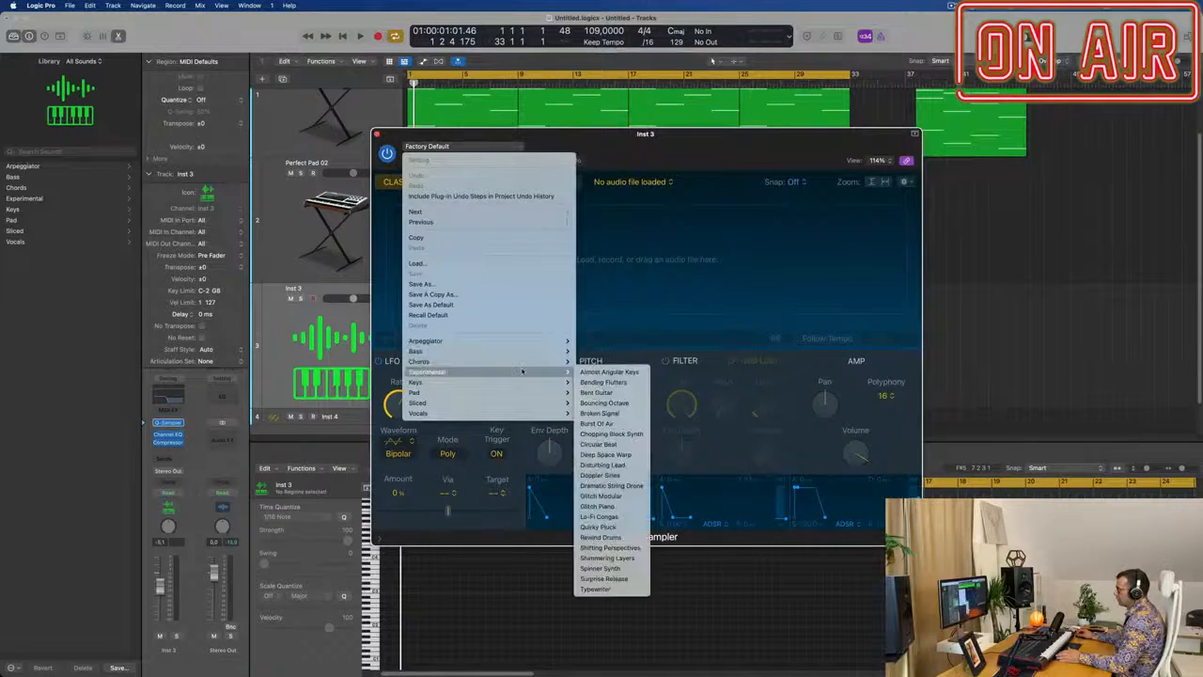
key("Escape")
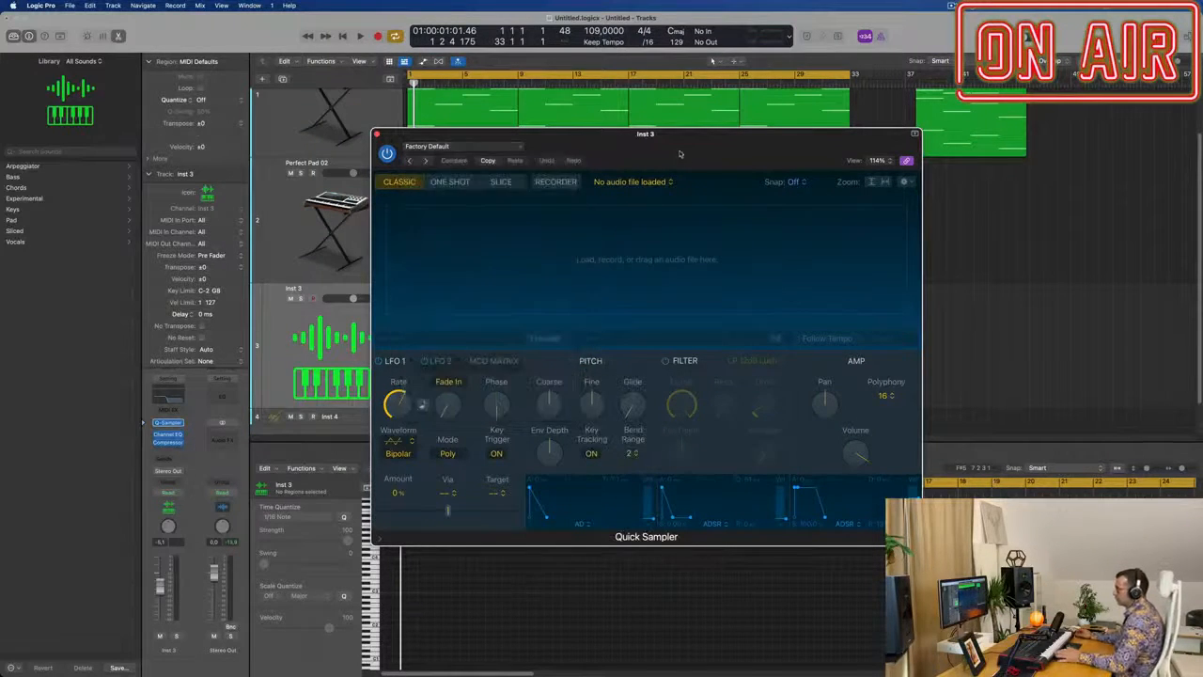
Load a stereo Sampler (Multi-Sample) as the third track's instrument and move its window aside.
left_click(181, 423)
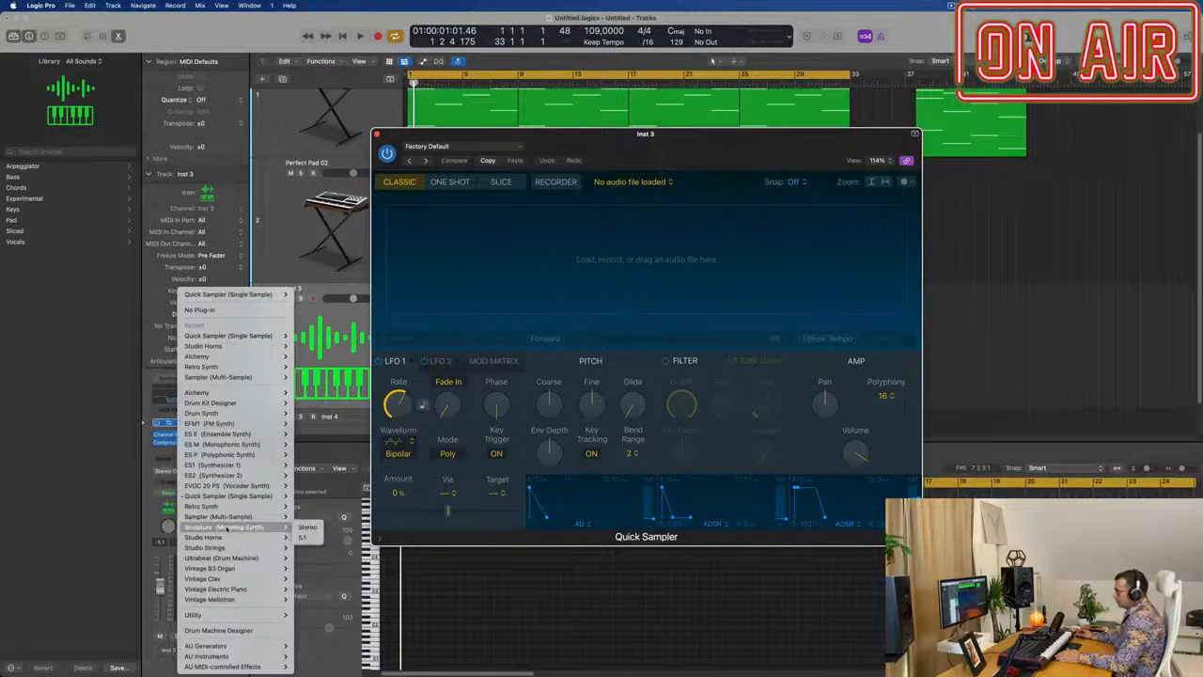
mouse_move(233, 558)
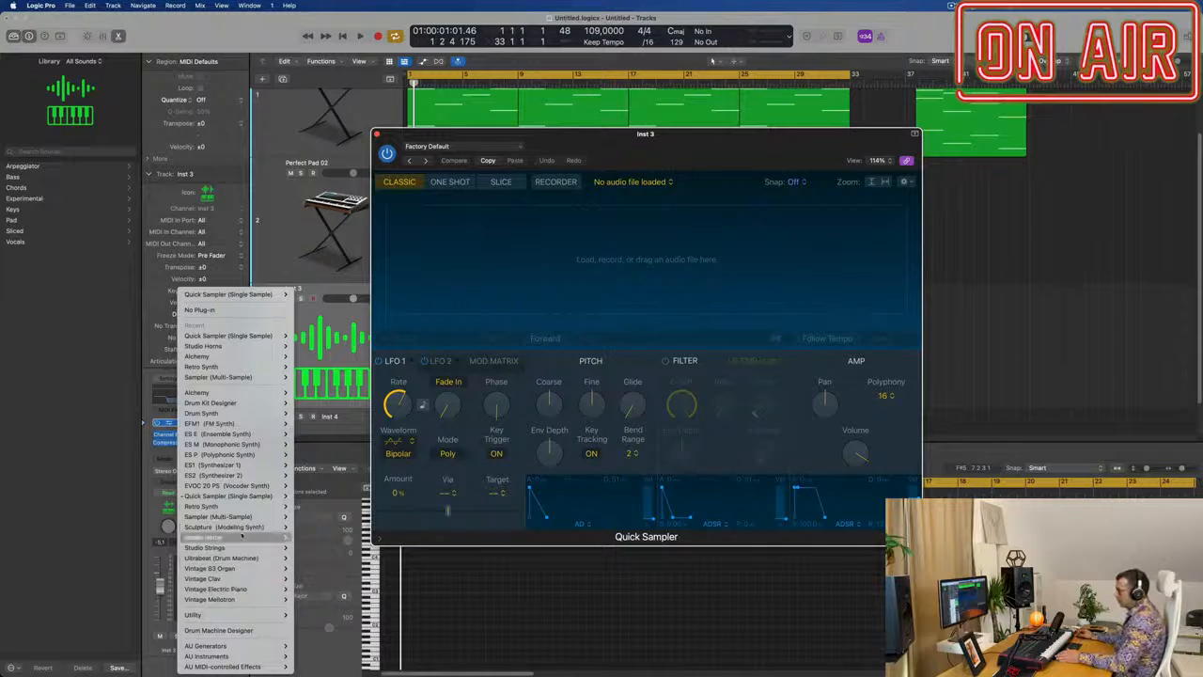
mouse_move(243, 509)
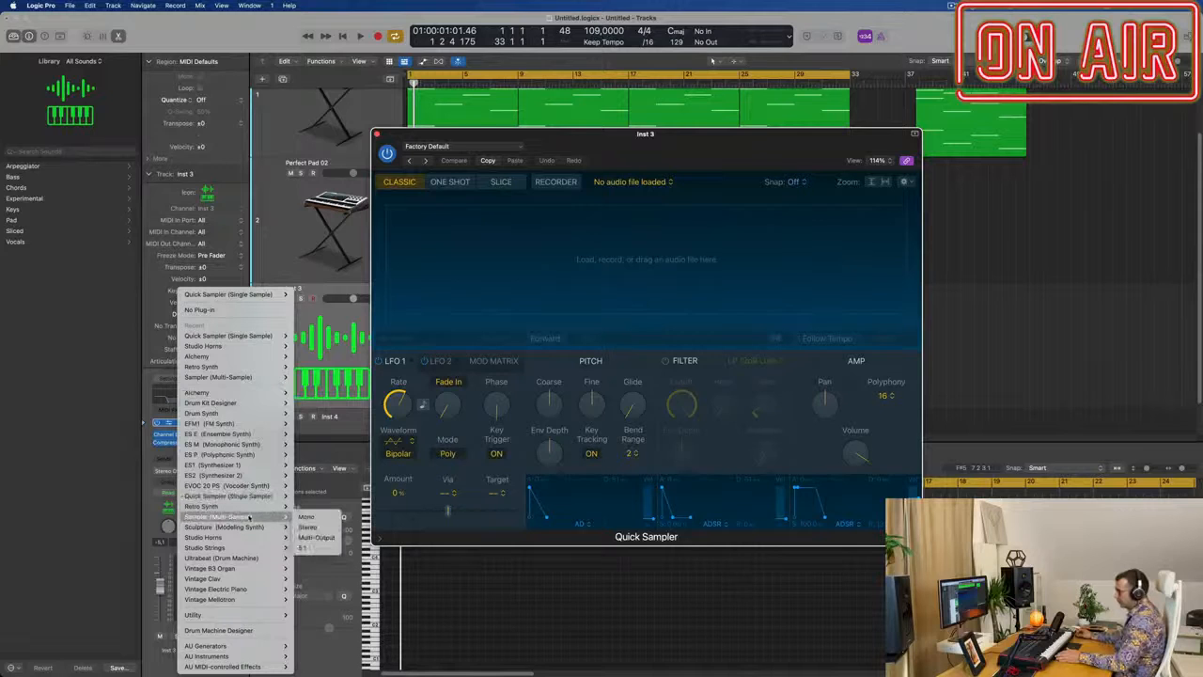
left_click(311, 528)
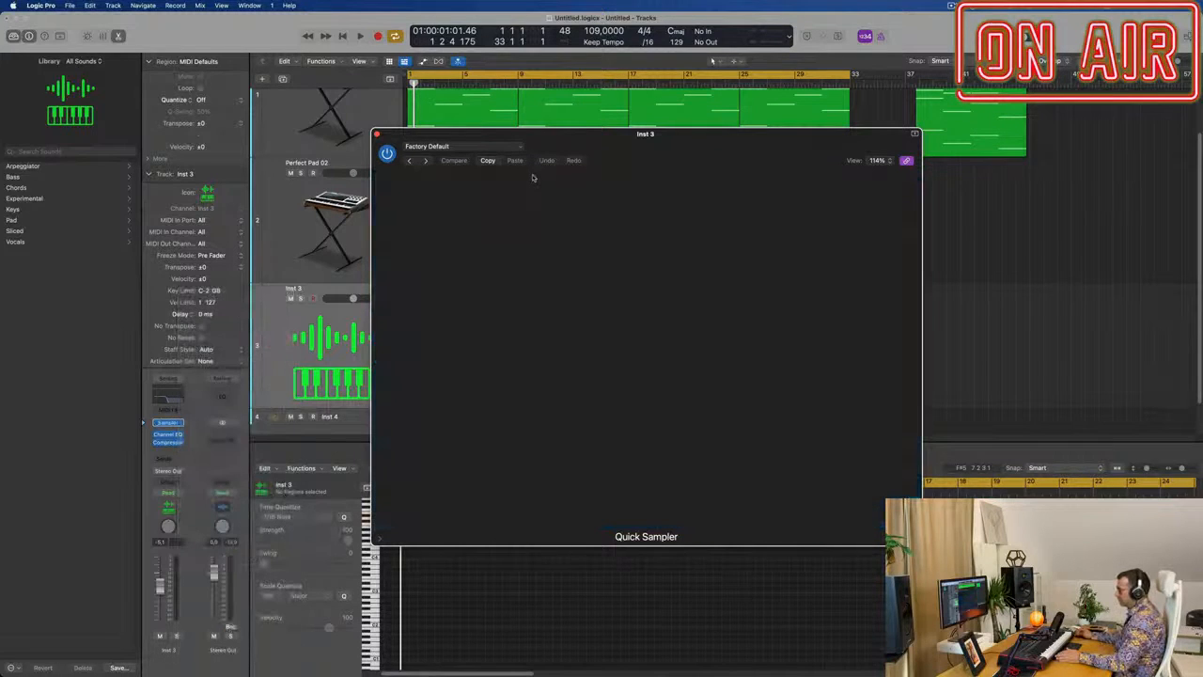
mouse_move(598, 139)
left_mouse_down()
mouse_move(645, 140)
mouse_move(582, 121)
left_mouse_up()
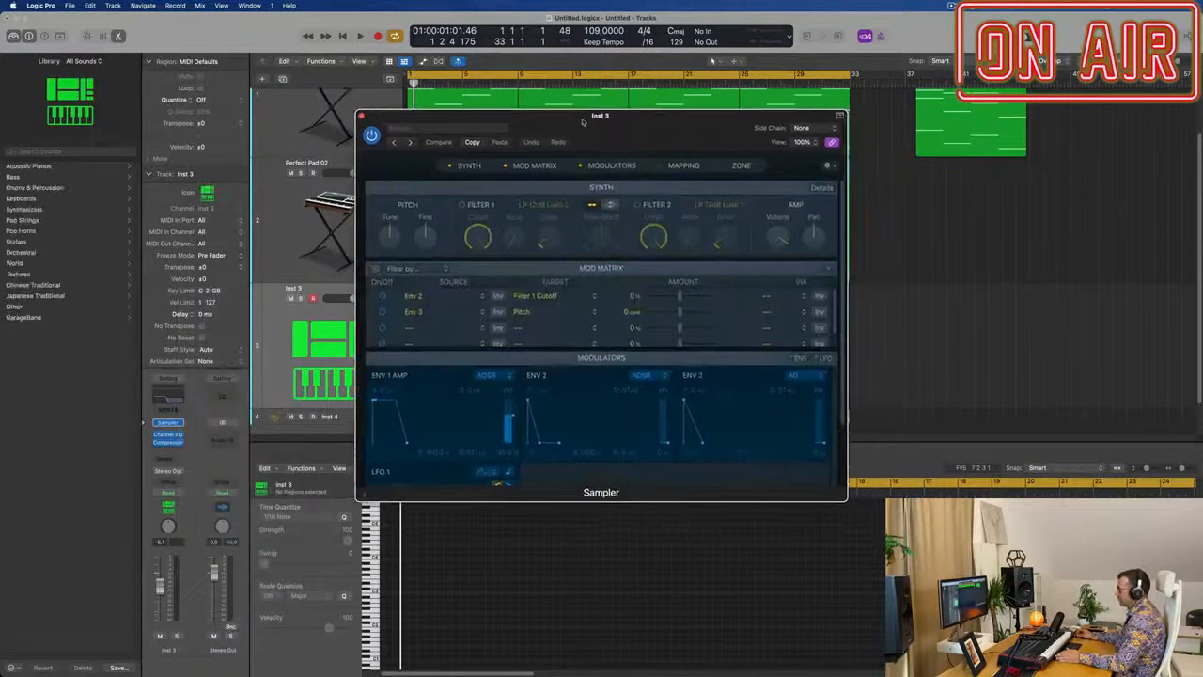
Load the orchestral brass preset French Horn Solo+ in the Sampler.
left_click(477, 128)
mouse_move(488, 350)
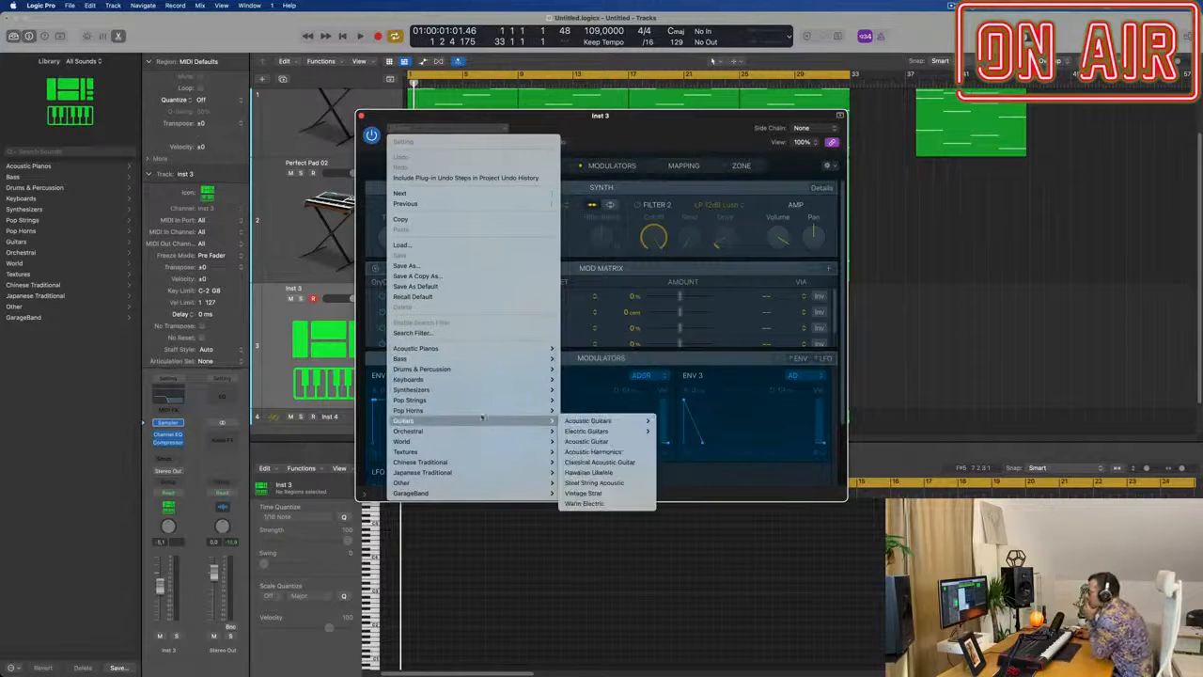
mouse_move(489, 414)
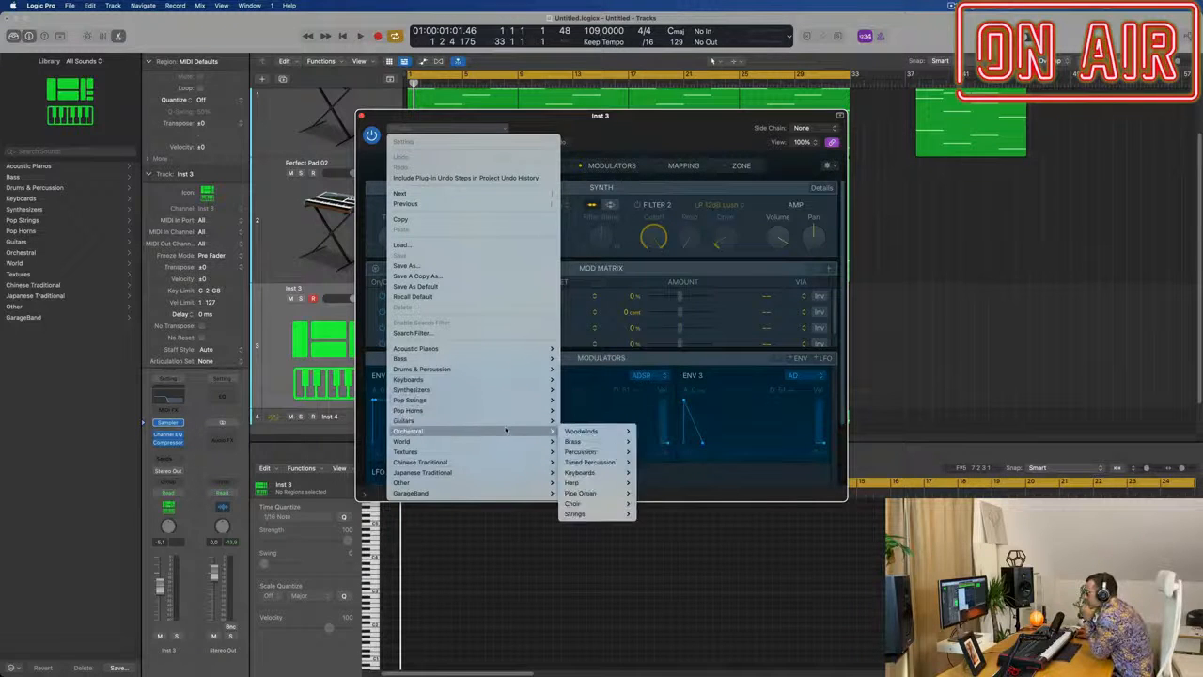
mouse_move(598, 434)
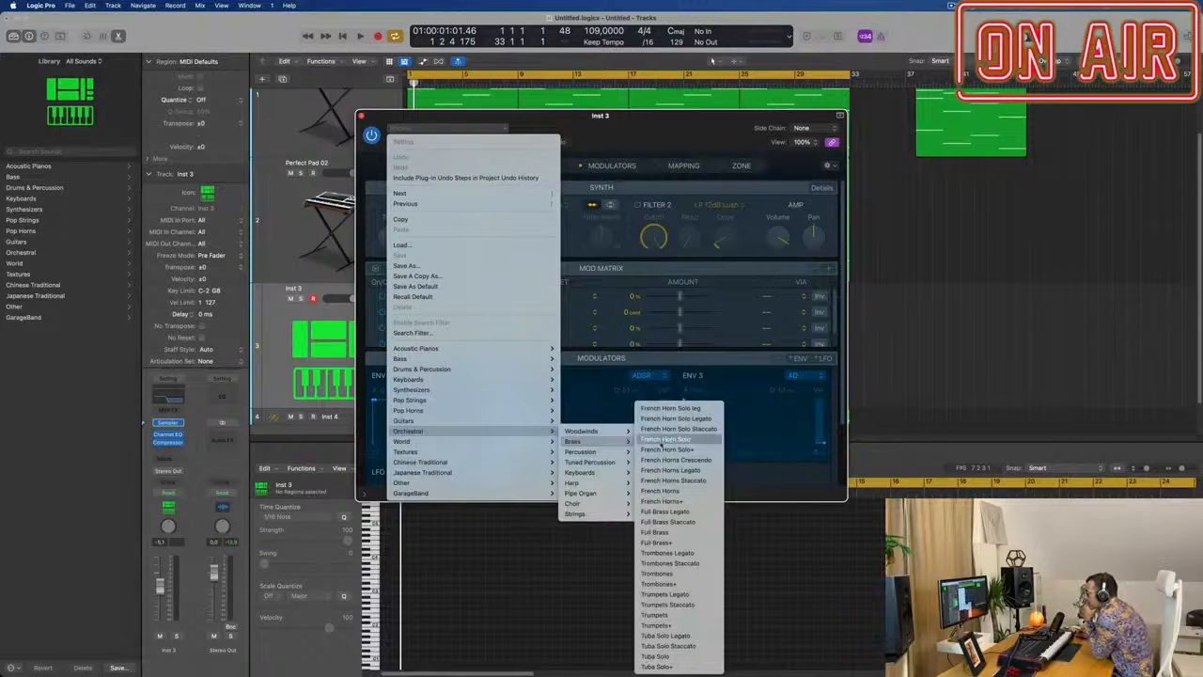
left_click(665, 449)
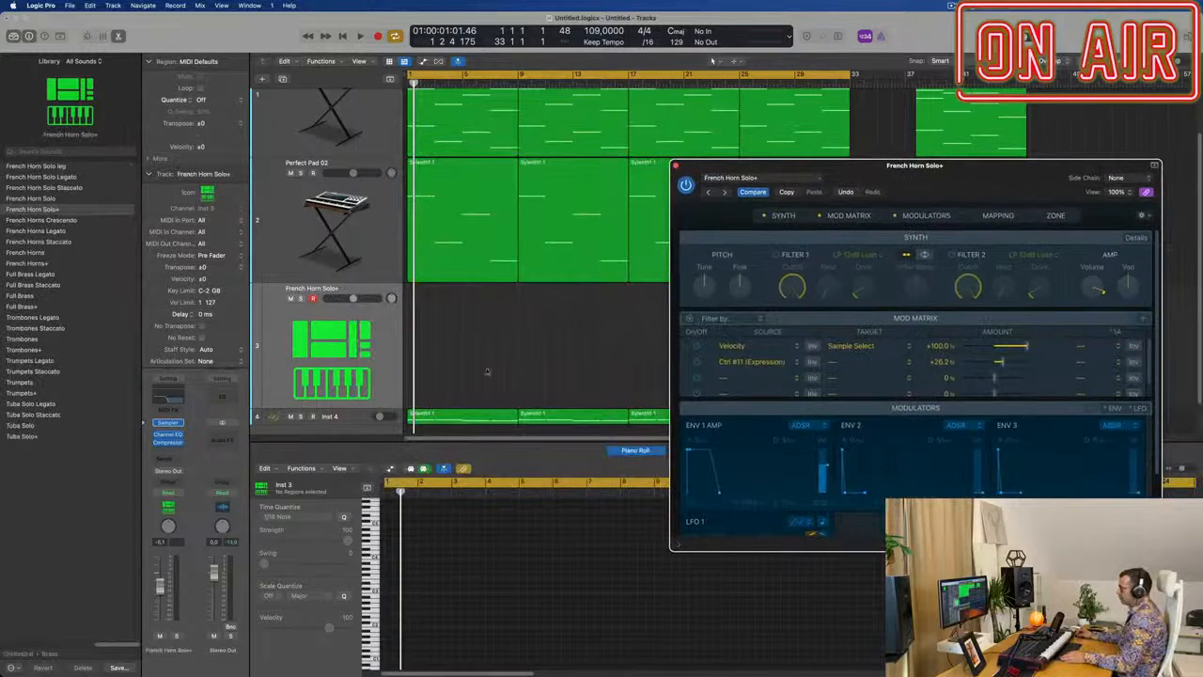
Move all four horn melody regions from the Inst 4 track to the French Horn Solo+ track and play them.
left_click_drag(487, 371, 639, 421)
left_click_drag(825, 193, 1090, 221)
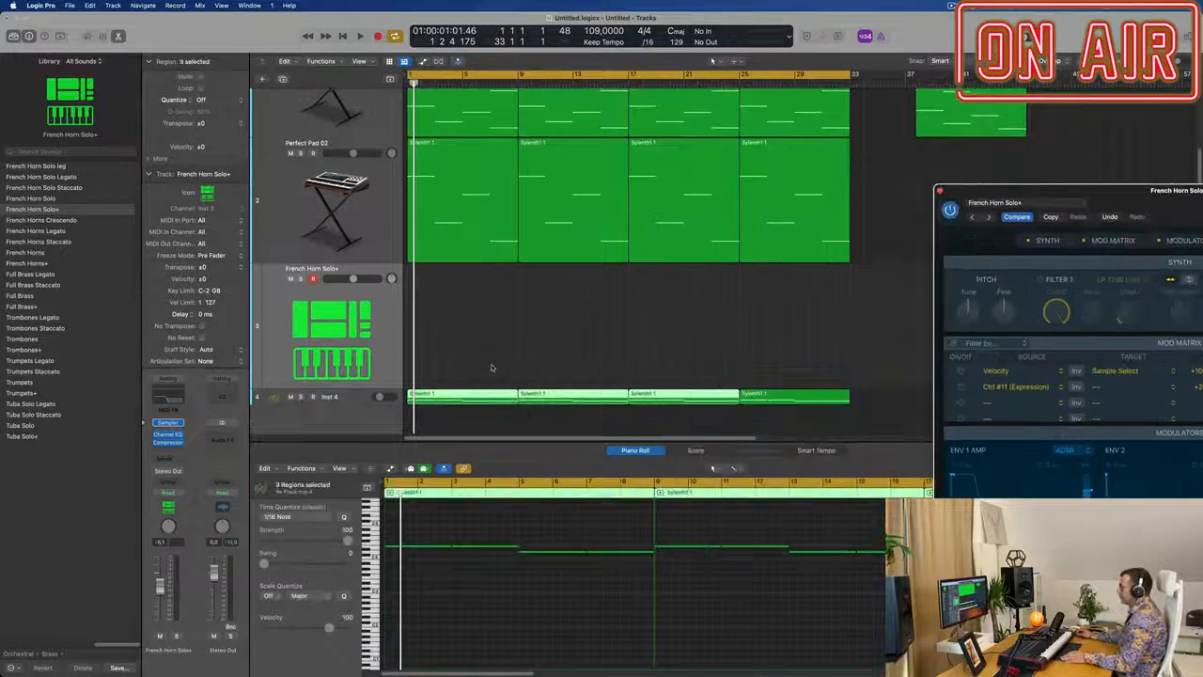
left_click_drag(492, 368, 846, 414)
left_click_drag(802, 397, 801, 350)
key("space")
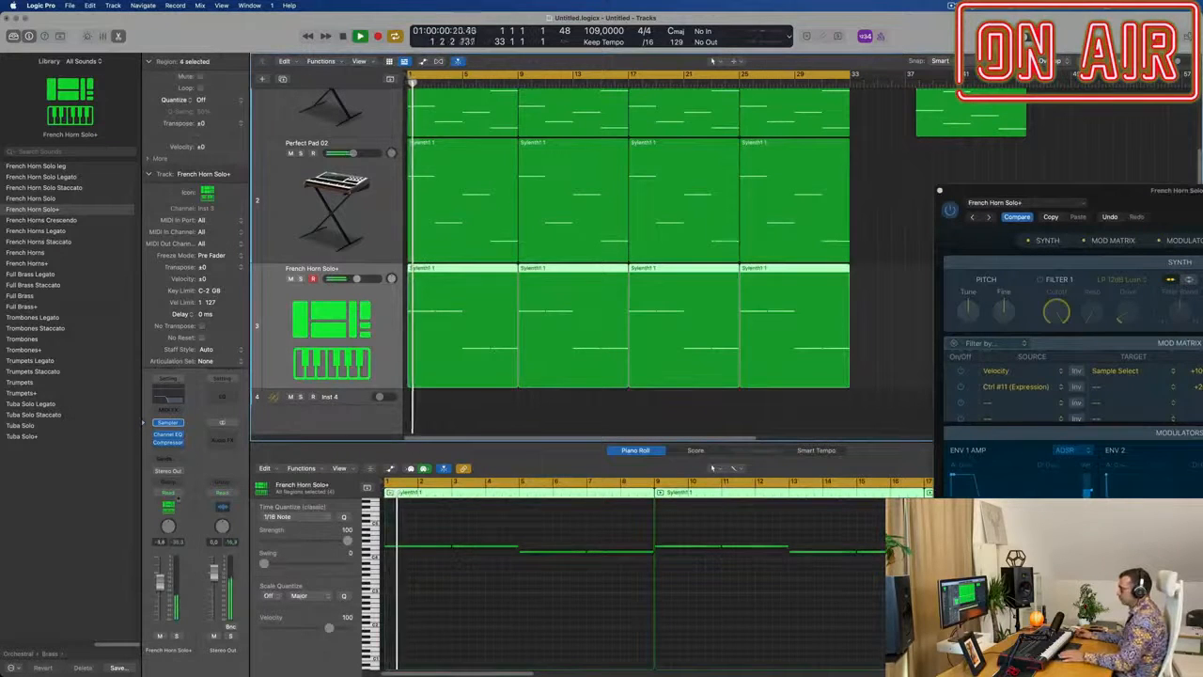
key("space")
key("space")
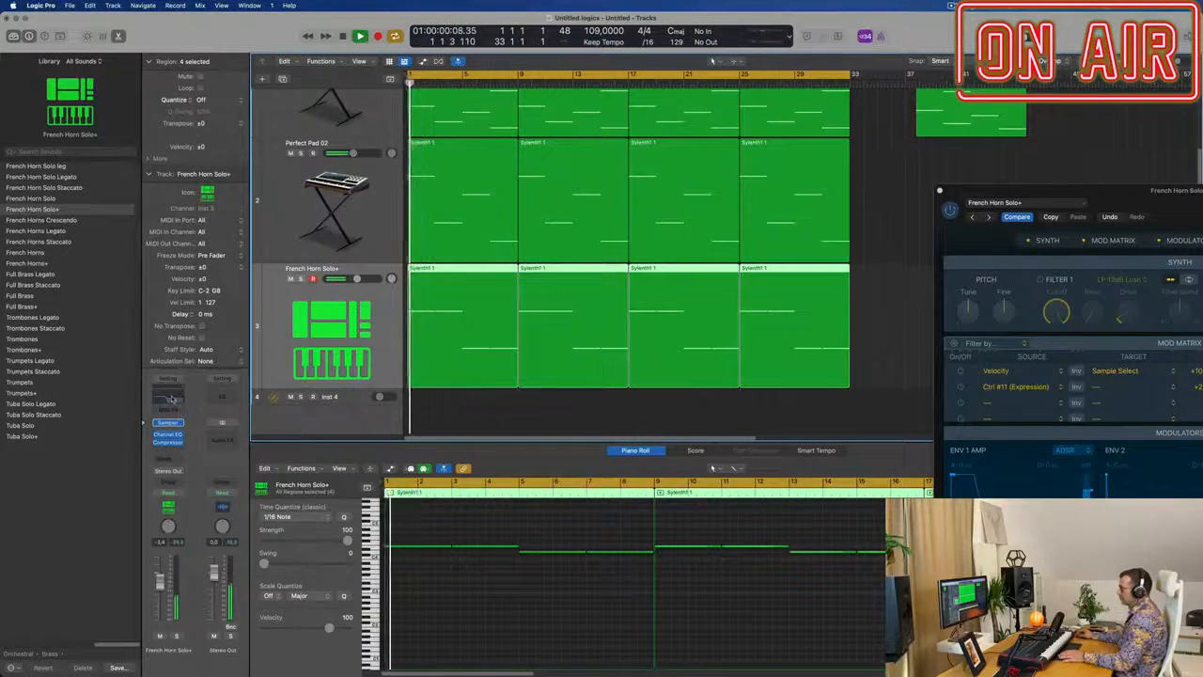
Turn off the high-cut band in the French horn track's Channel EQ, restart playback and close the EQ.
left_click(170, 400)
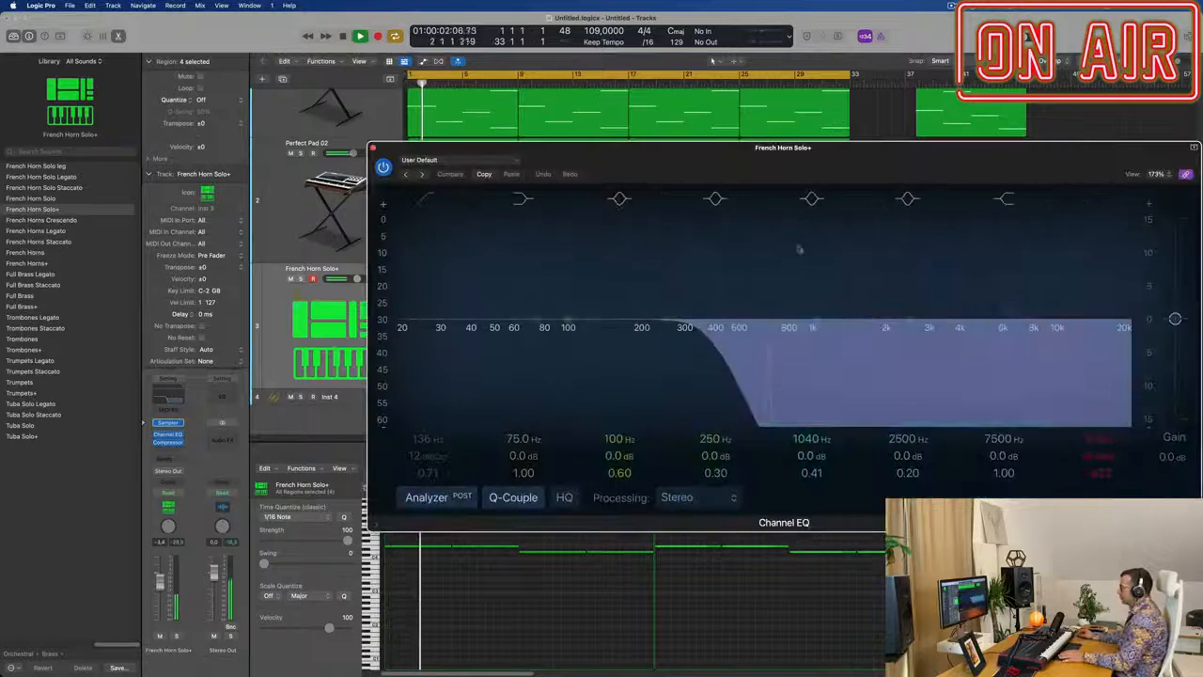
key("space")
left_click(1093, 201)
key("space")
left_click_drag(402, 159, 243, 223)
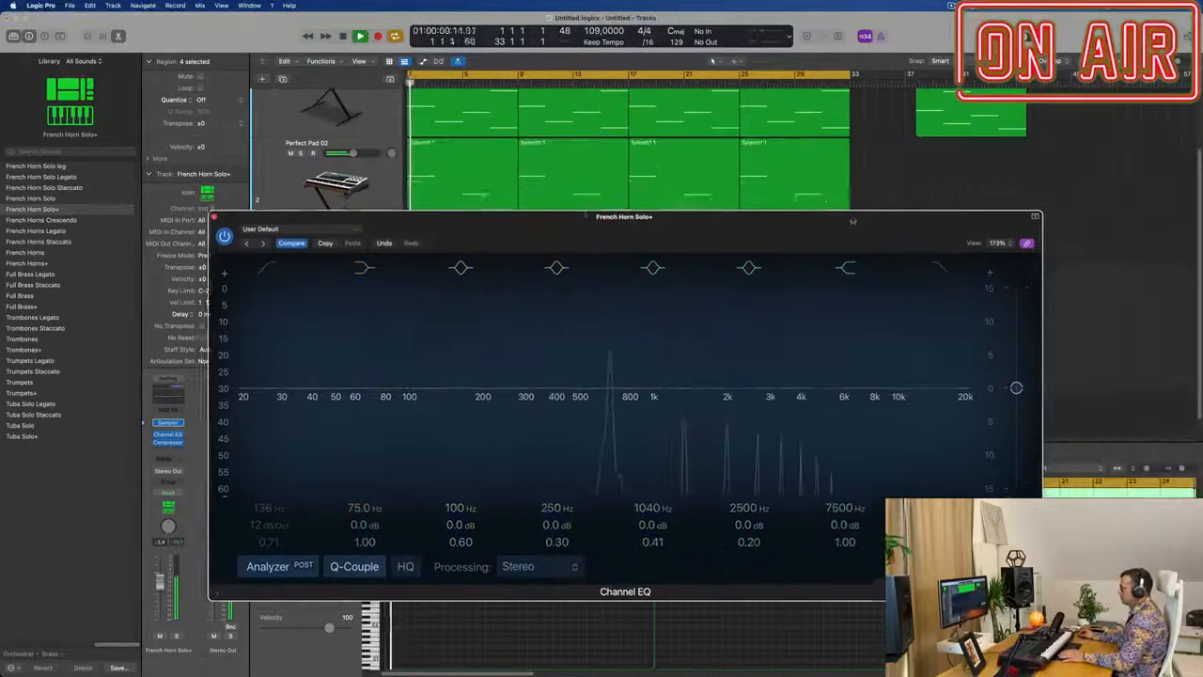
left_click(213, 212)
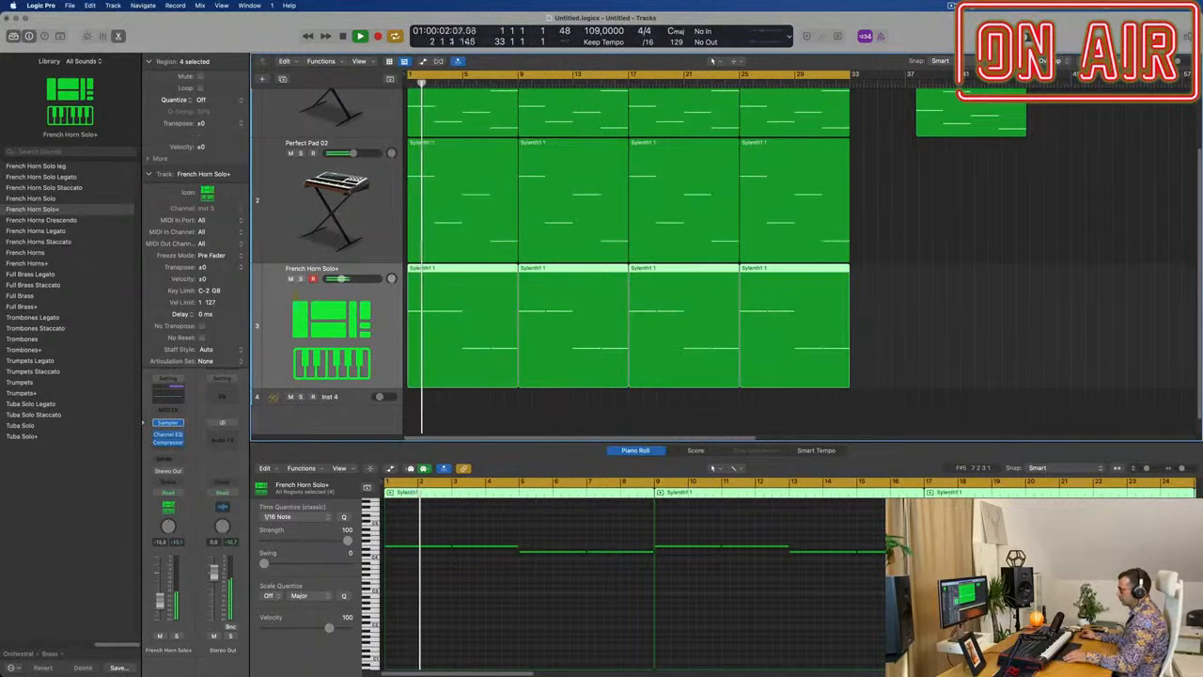
Select all the notes of the four French horn regions in the Piano Roll.
scroll(620, 593, "down", 10)
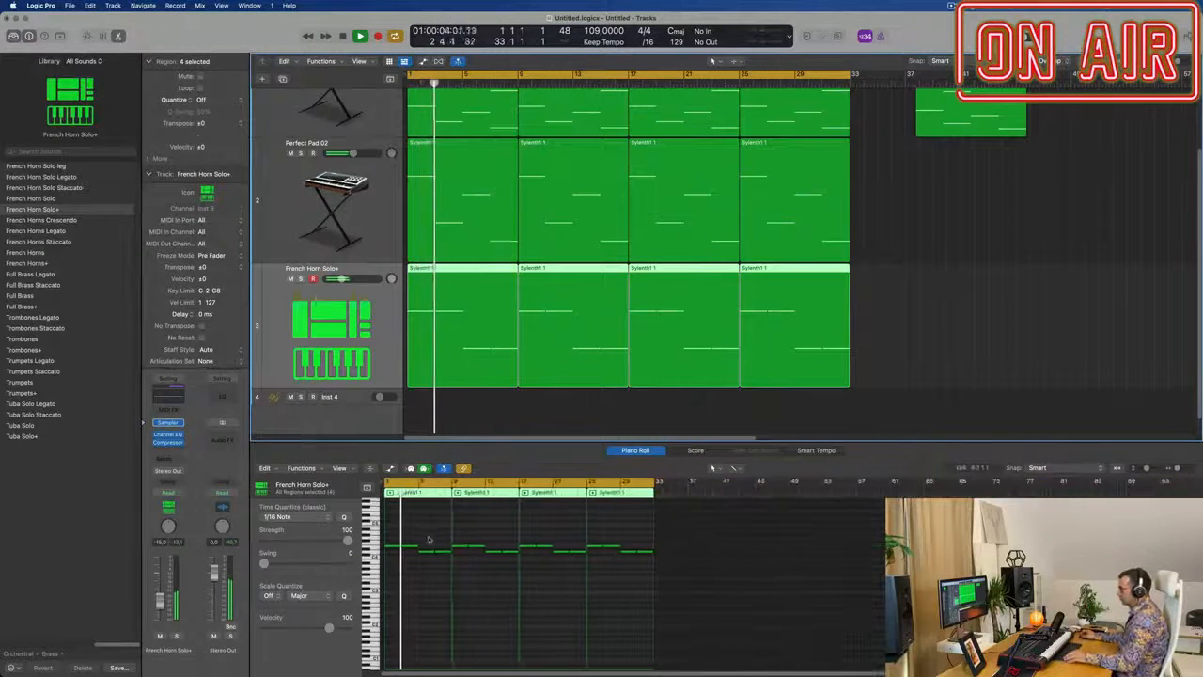
scroll(428, 540, "up", 4)
left_click_drag(387, 524, 854, 619)
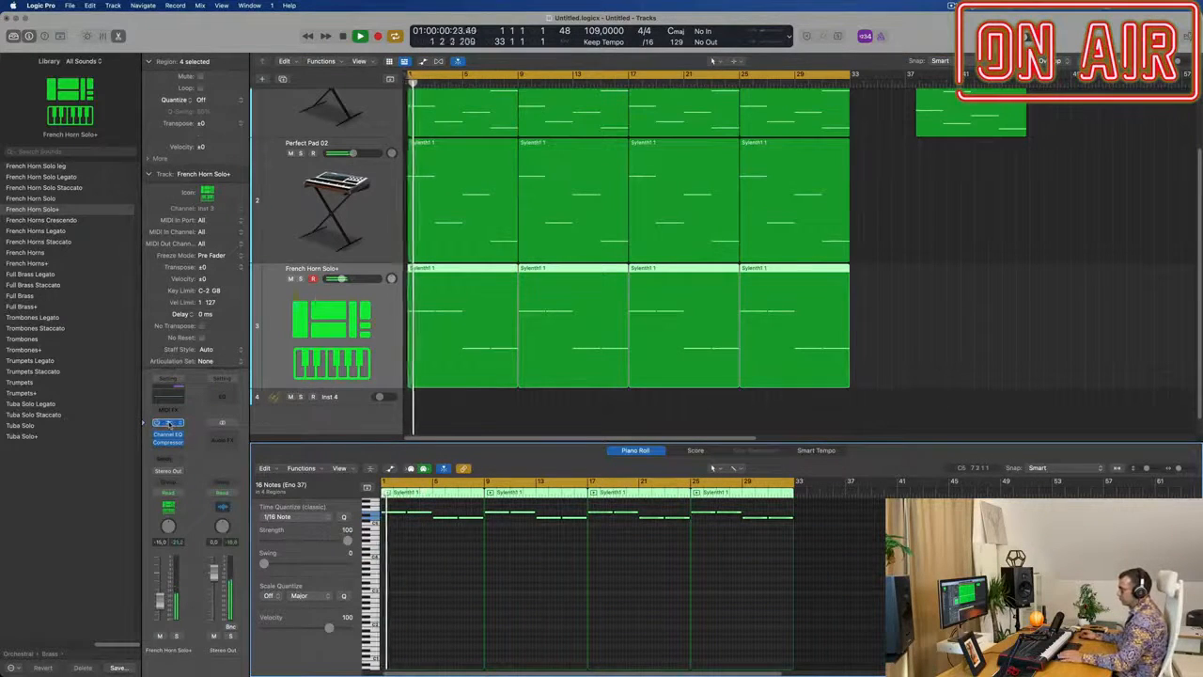
Change the third track's Sampler preset to French Horns Crescendo during playback.
left_click(168, 423)
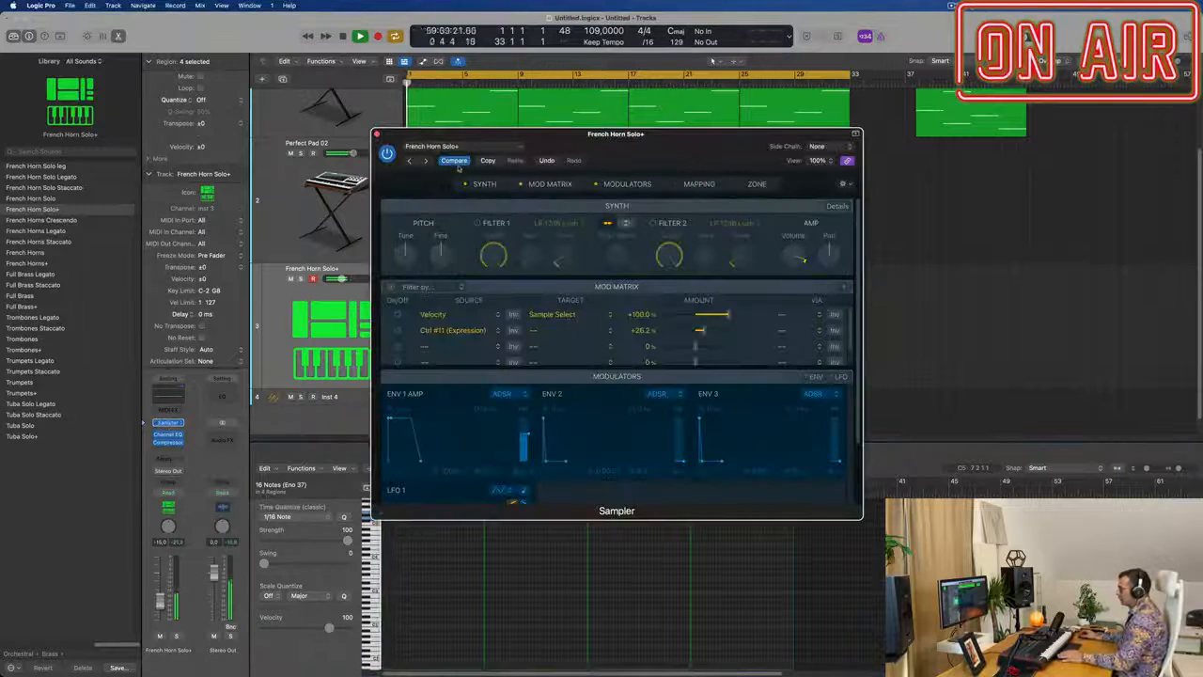
left_click(426, 162)
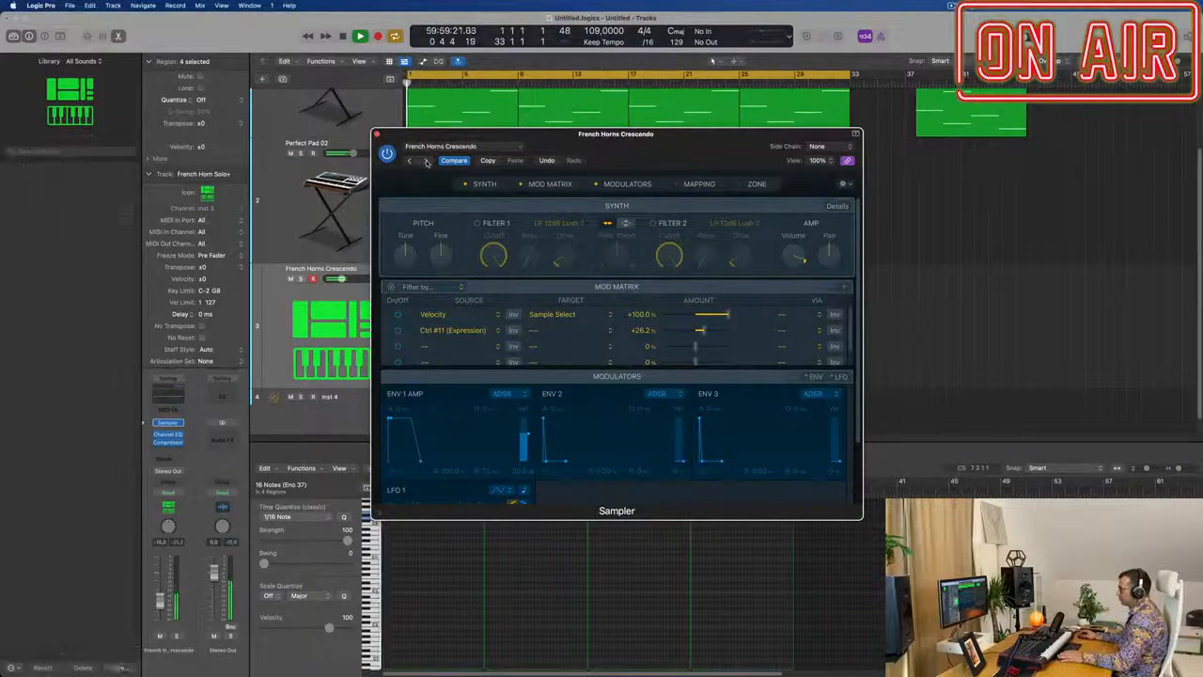
Step through the French horn presets in the third track's Sampler, choose French Horn Solo, and move the plug-in window aside.
left_click_drag(422, 167, 471, 165)
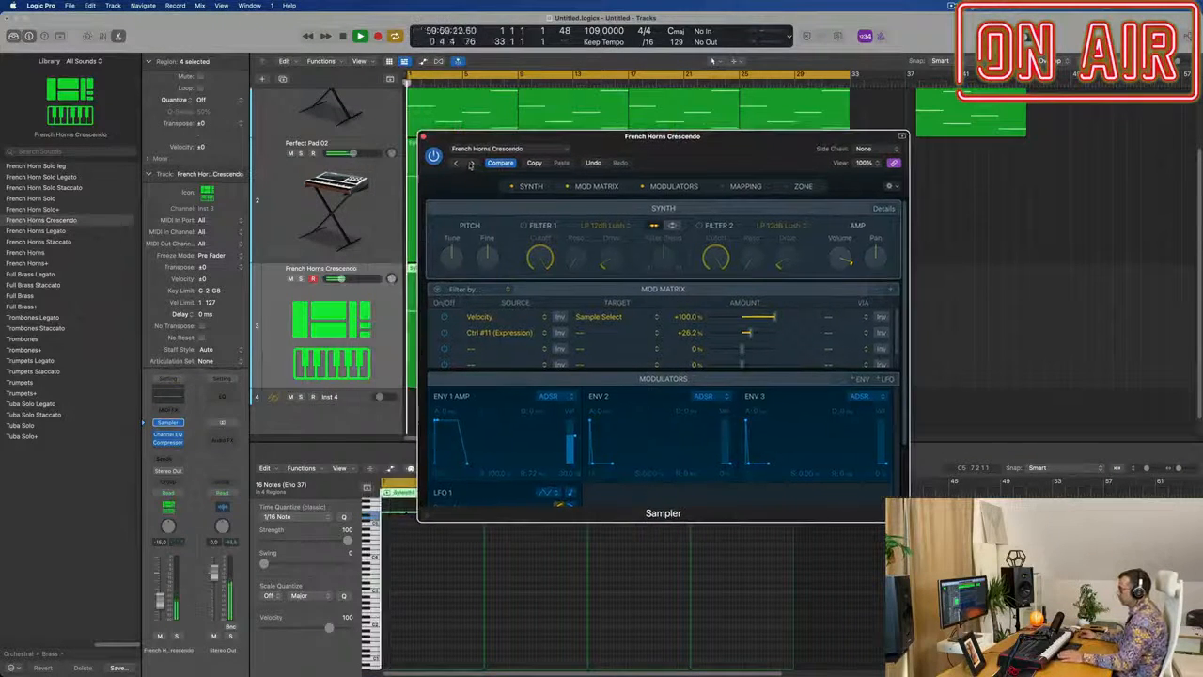
left_click(456, 163)
left_click(456, 164)
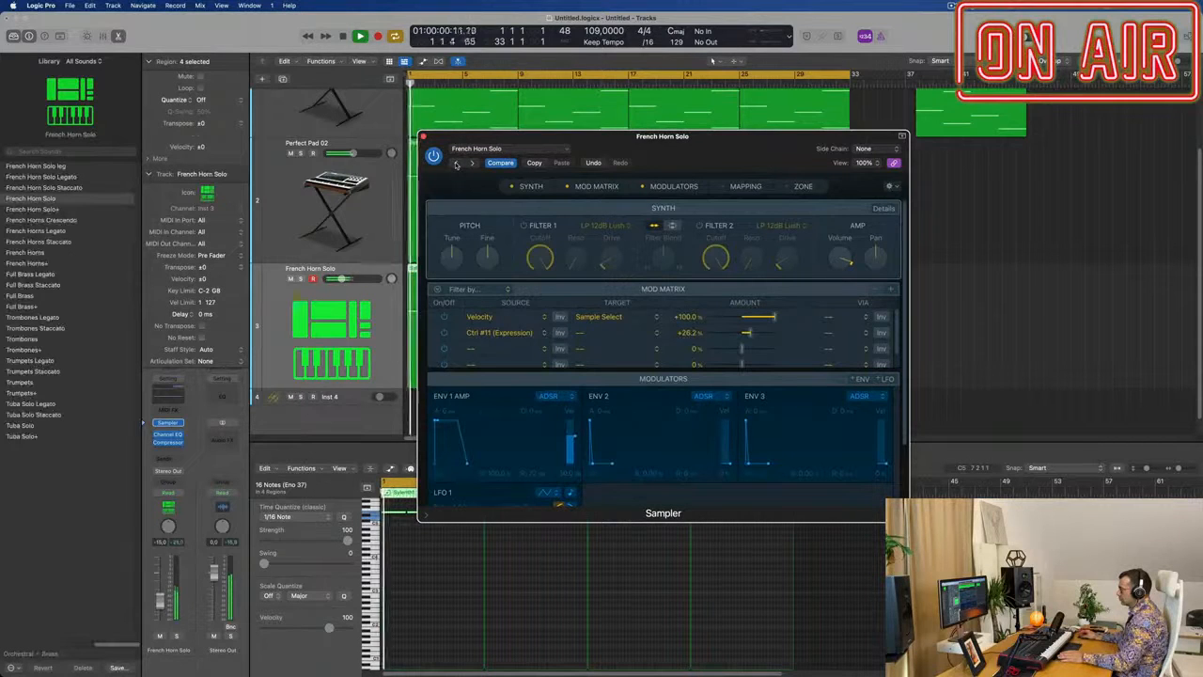
left_click(455, 164)
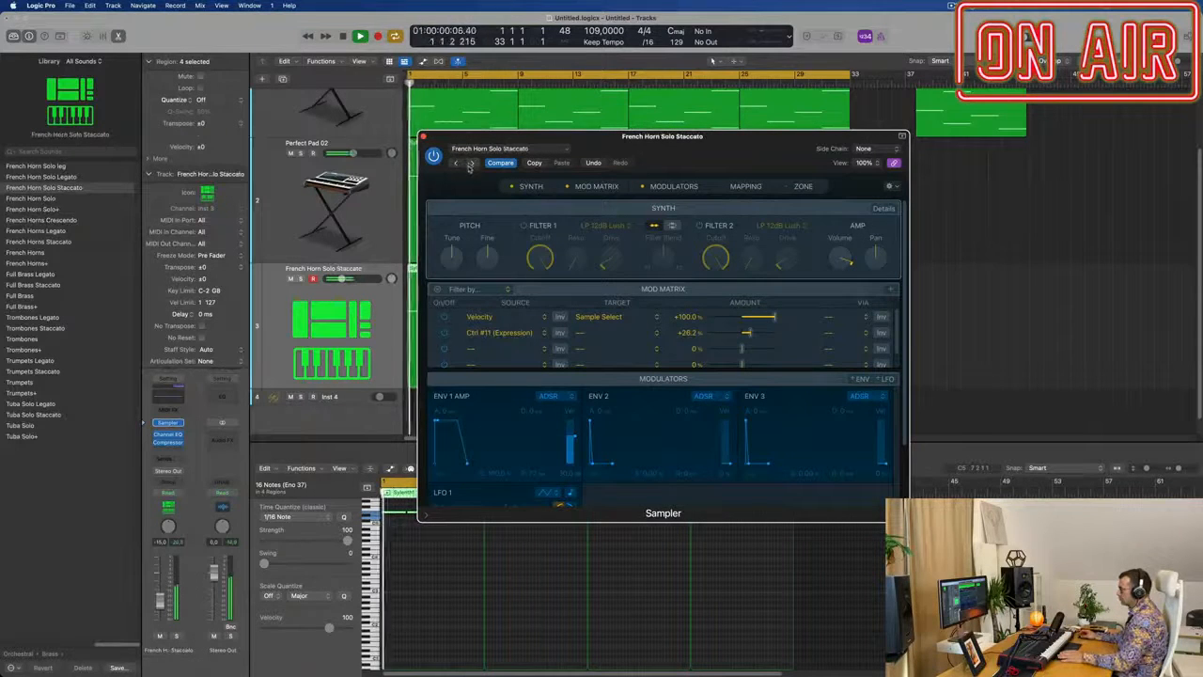
left_click(470, 164)
left_click_drag(470, 164, 822, 227)
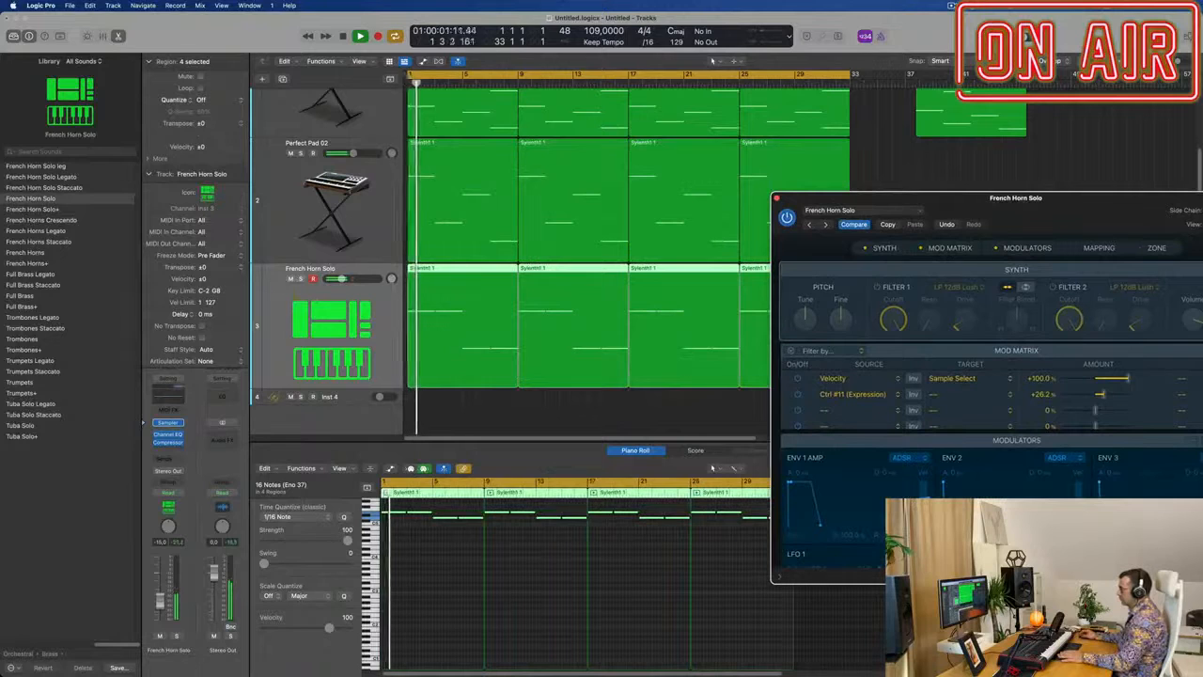
Lower the selected French horn notes by one octave in the Piano Roll, close the Sampler window and restart playback.
left_click(495, 551)
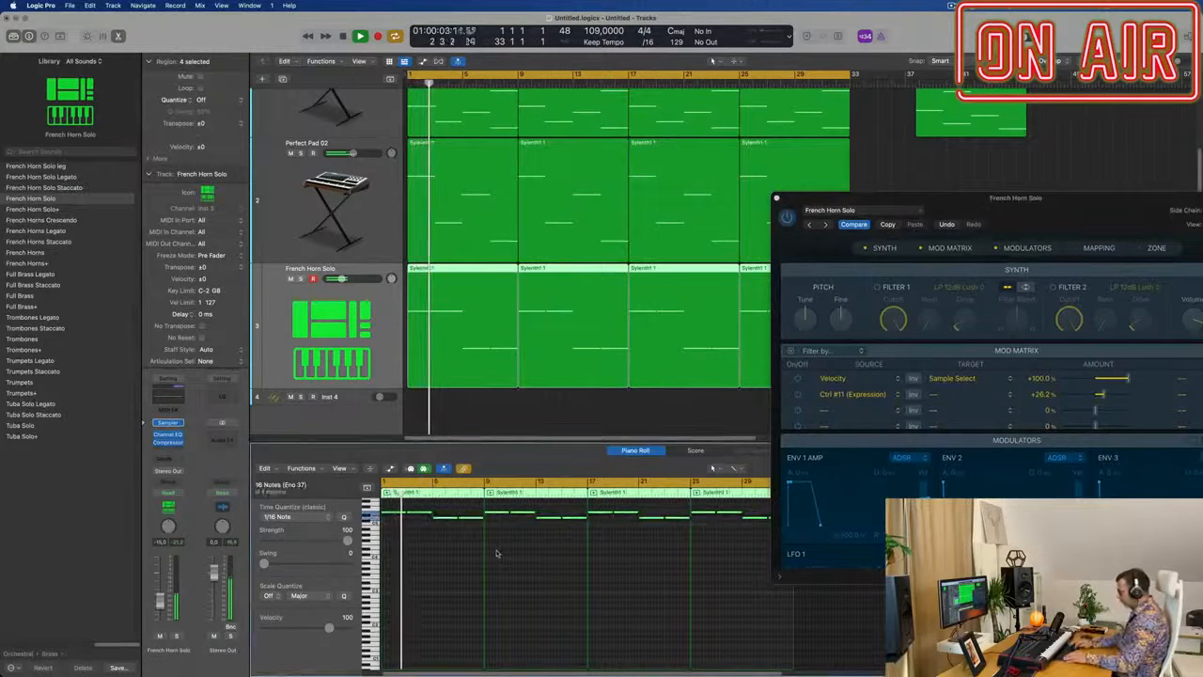
scroll(497, 552, "up", 4)
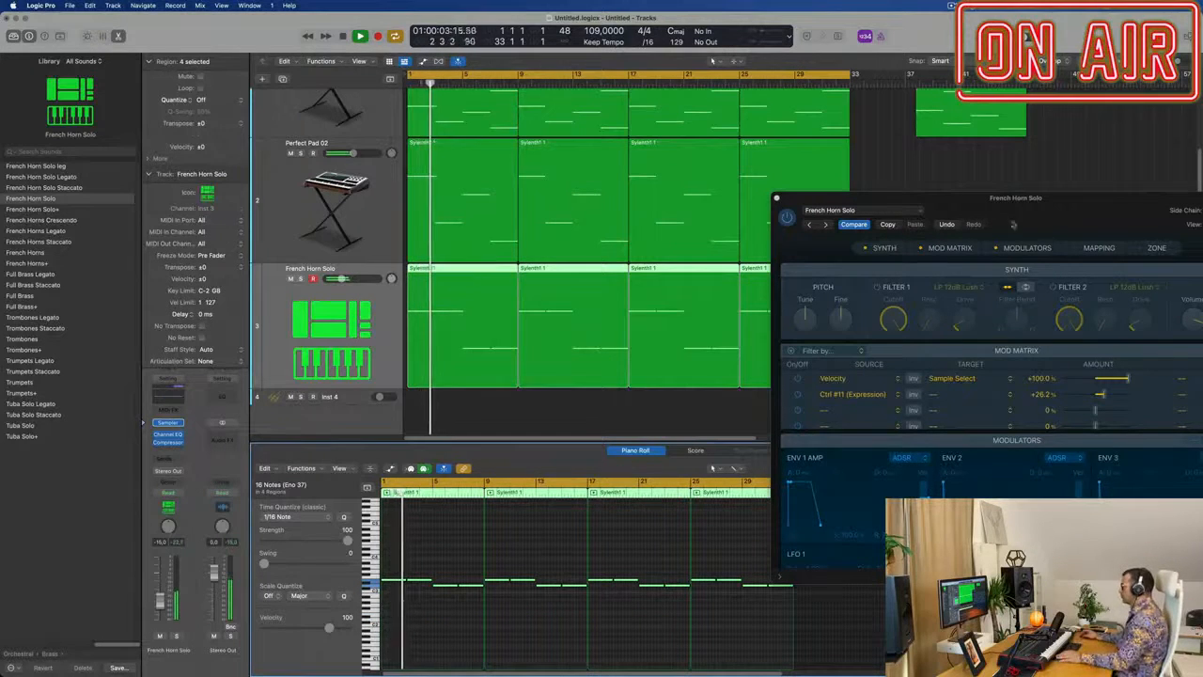
left_click_drag(1013, 224, 602, 237)
left_click(366, 210)
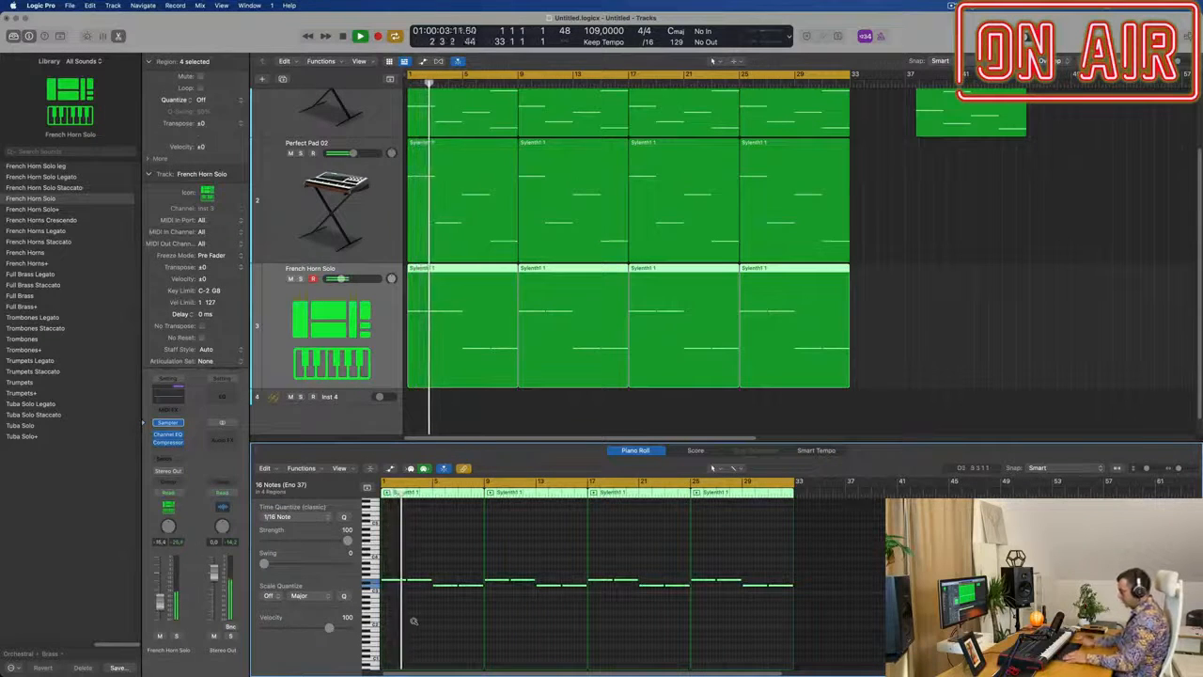
scroll(413, 623, "down", 2)
key("Return")
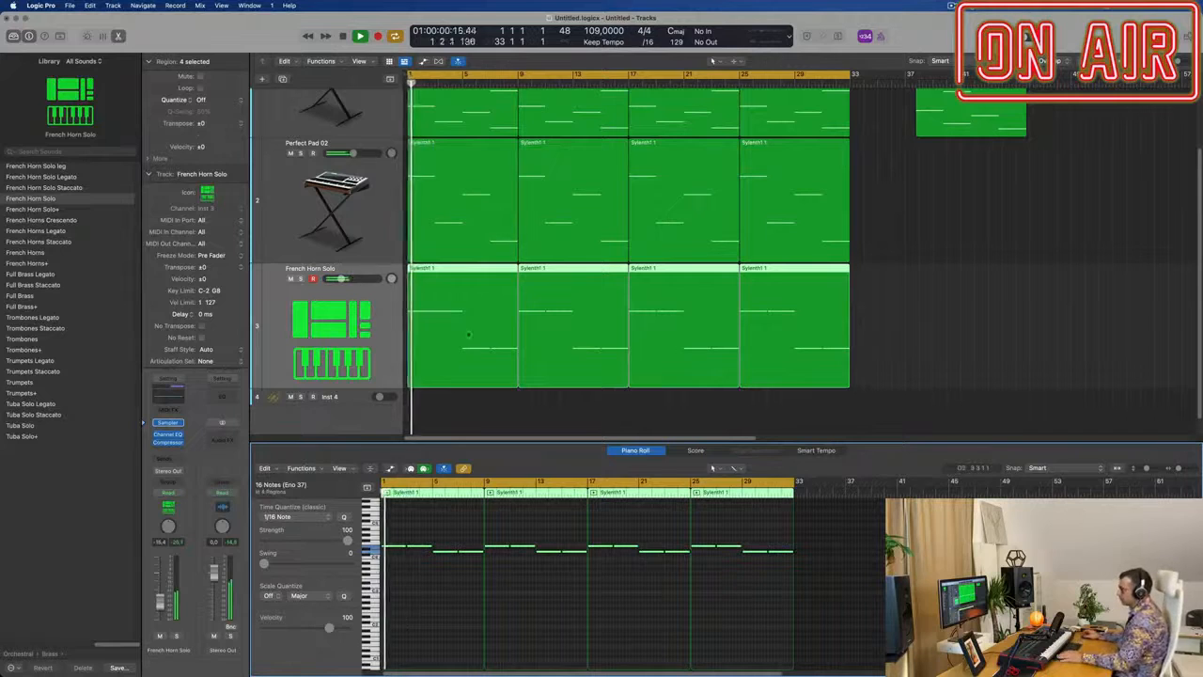
Add a send to Bus 1 on the French Horn Solo channel strip.
left_click(169, 457)
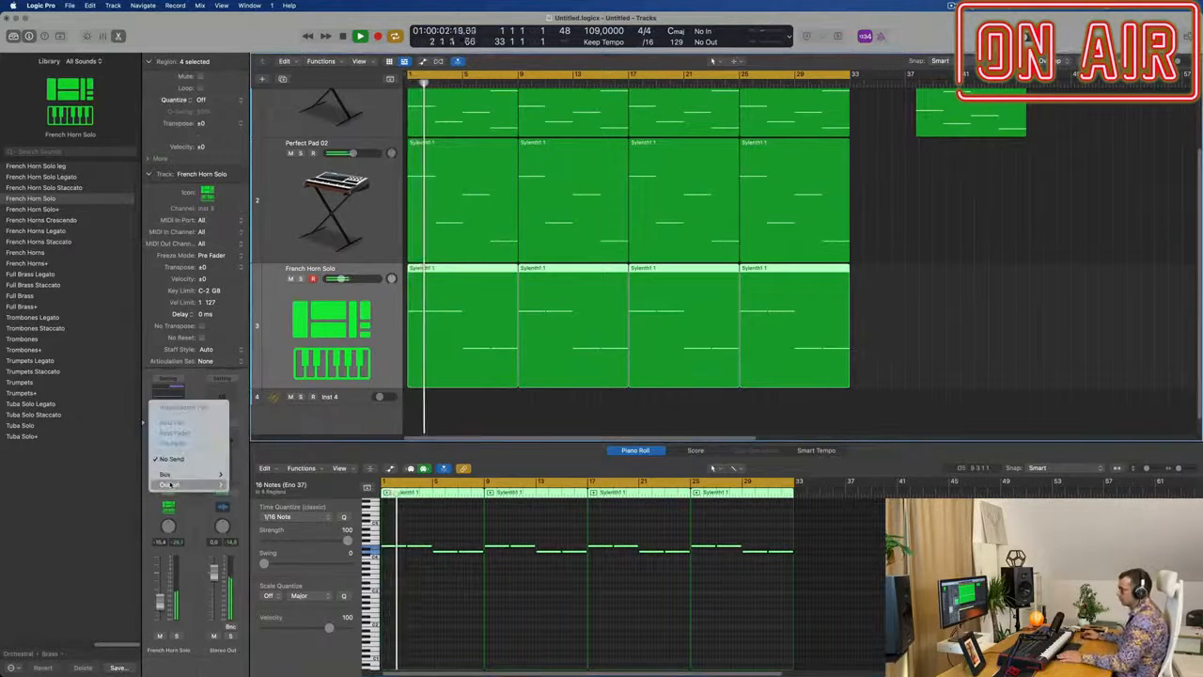
mouse_move(179, 473)
left_click(245, 268)
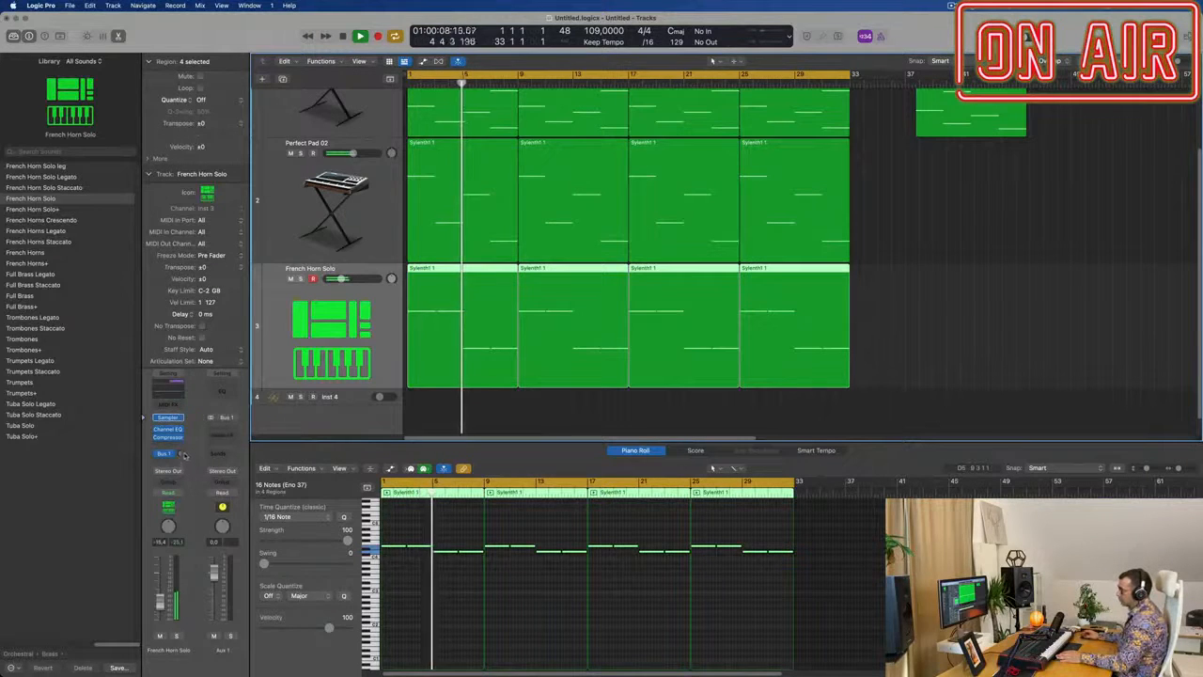
Insert a SilverVerb reverb on the Aux 1 channel and load its grandiose preset.
left_click(223, 429)
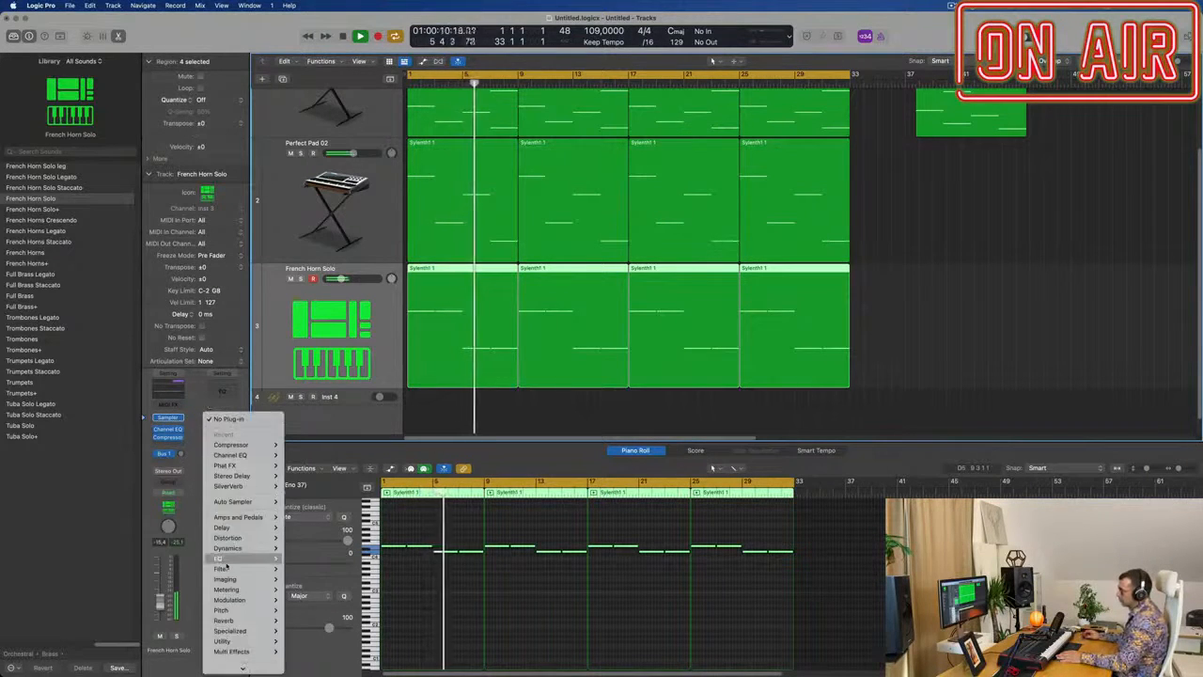
mouse_move(233, 622)
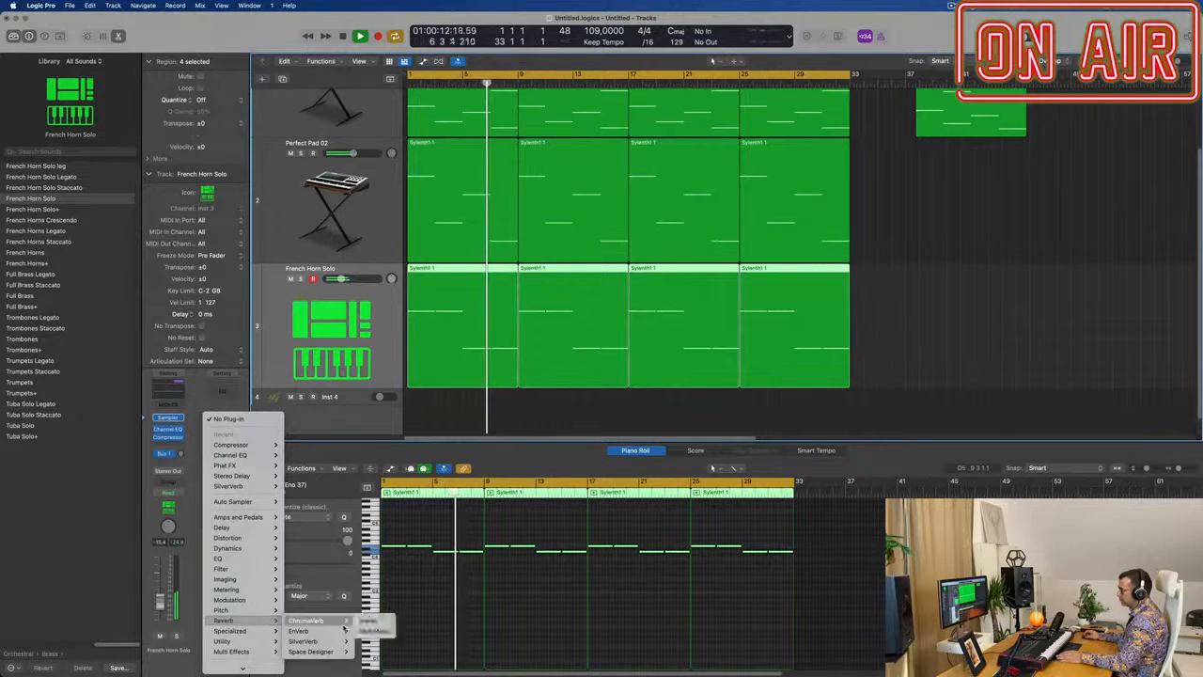
mouse_move(306, 641)
left_click(368, 641)
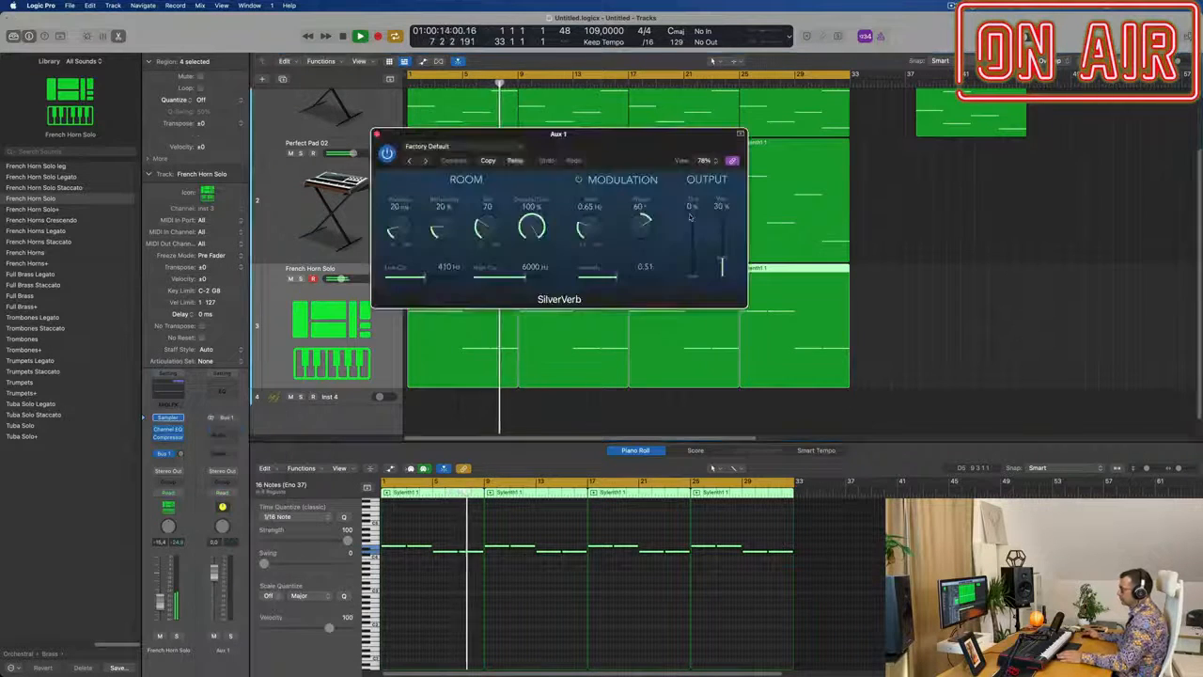
left_click(455, 146)
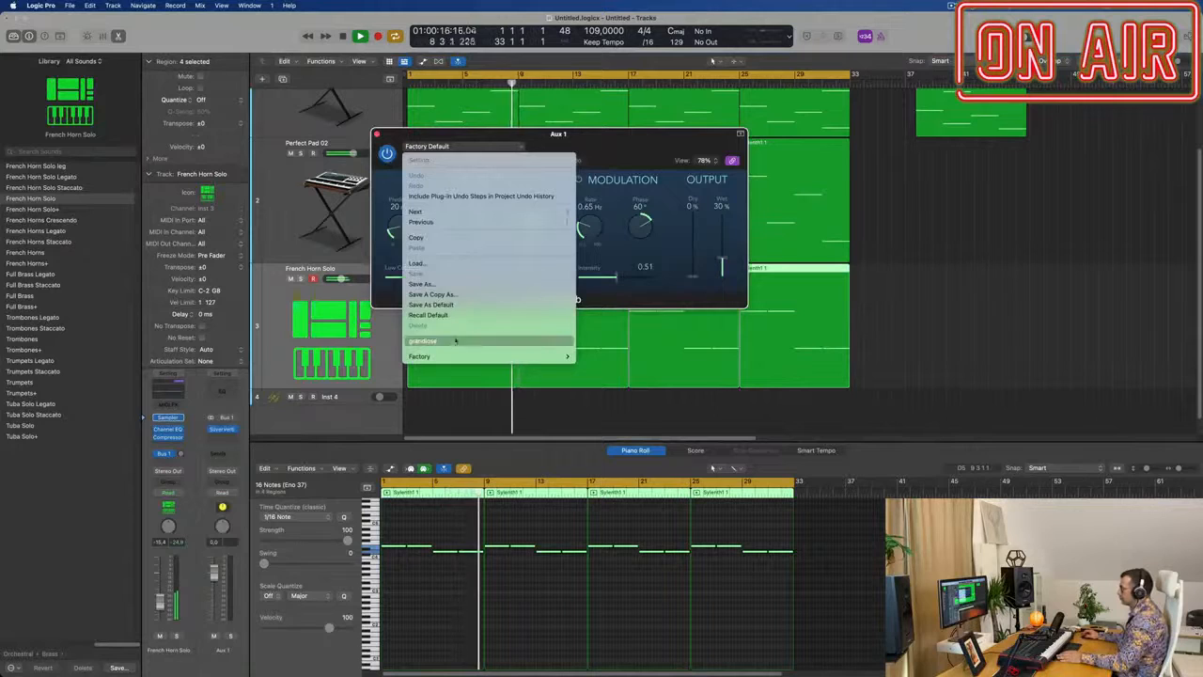
left_click(423, 340)
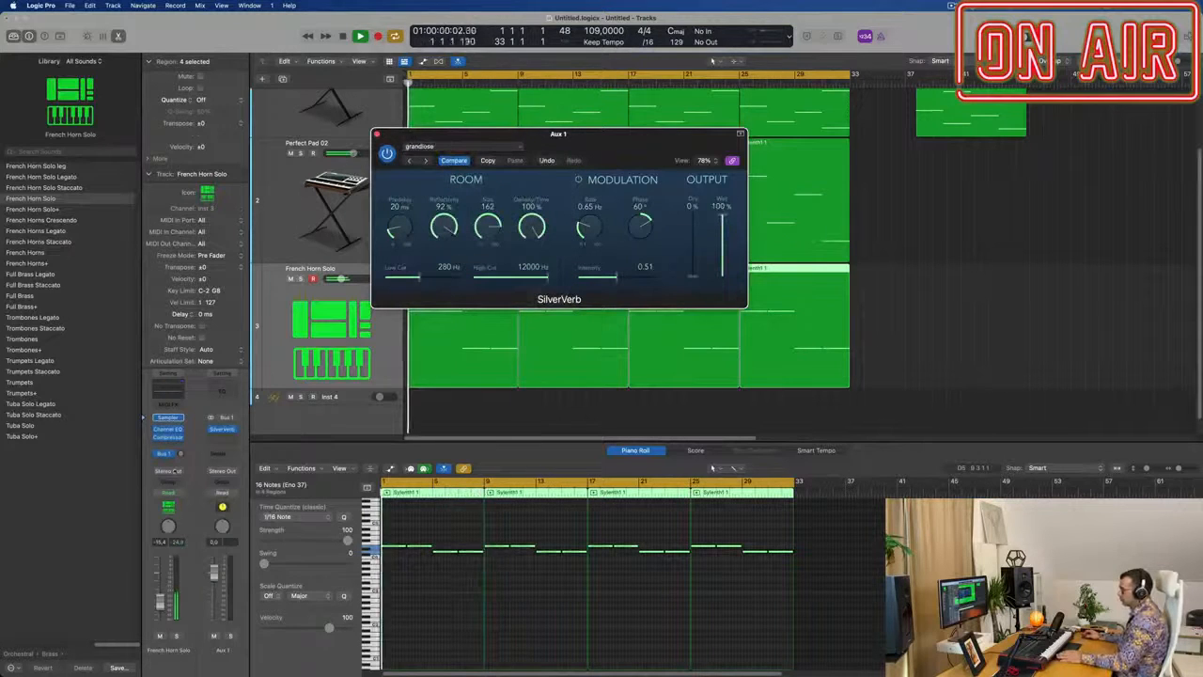
Raise the French Horn Solo track's Bus 1 send level and close the SilverVerb window.
left_click_drag(180, 453, 184, 445)
left_click_drag(377, 134, 731, 299)
left_click(731, 299)
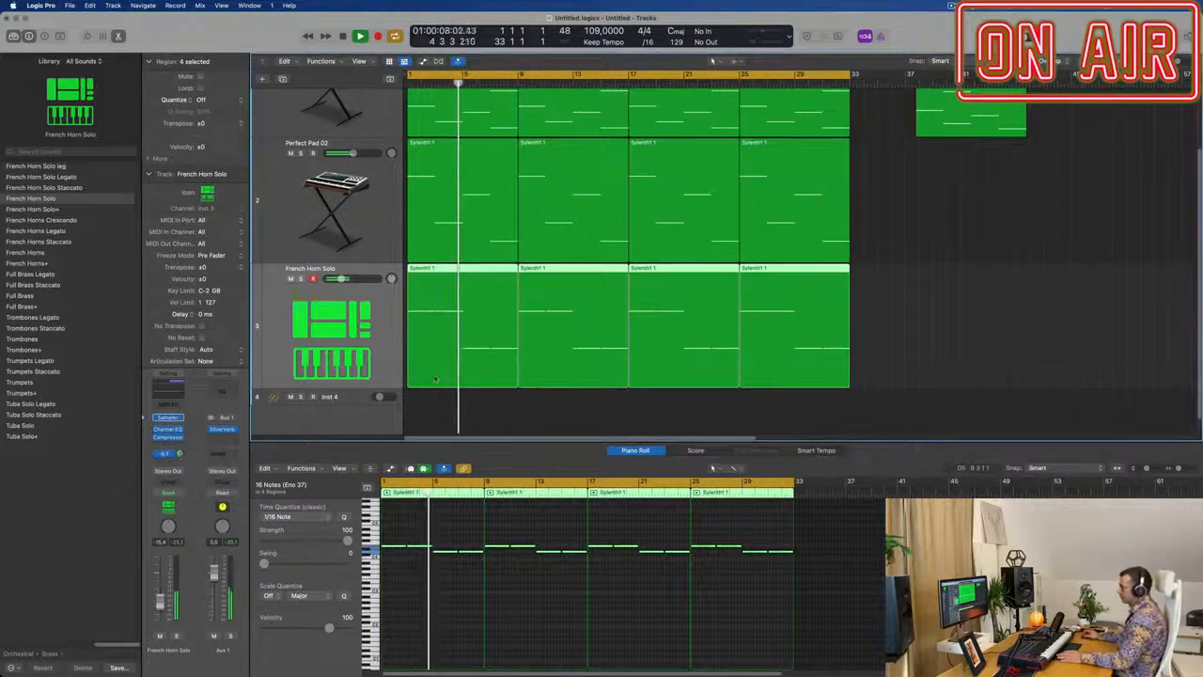
Duplicate the French Horn Solo track with its plug-ins and send as a new fourth track.
key("super+Right")
key("super+Left")
key("super+Left")
key("super+Left")
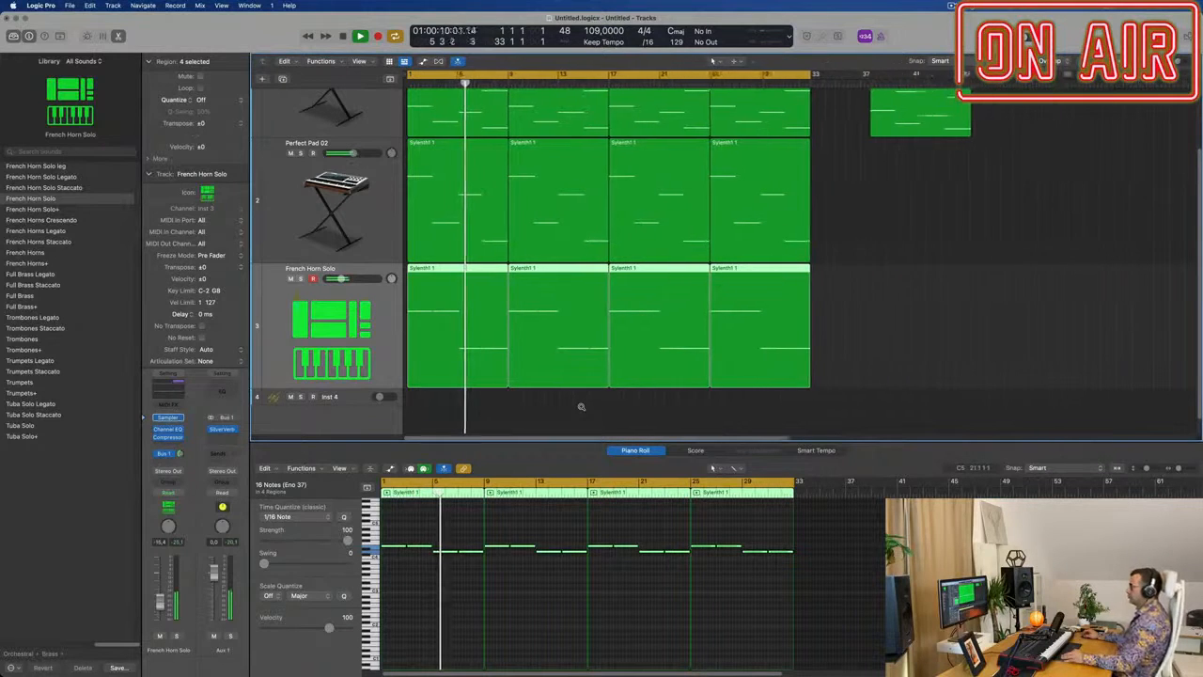
key("super+Up")
key("super+Up")
key("super+Up")
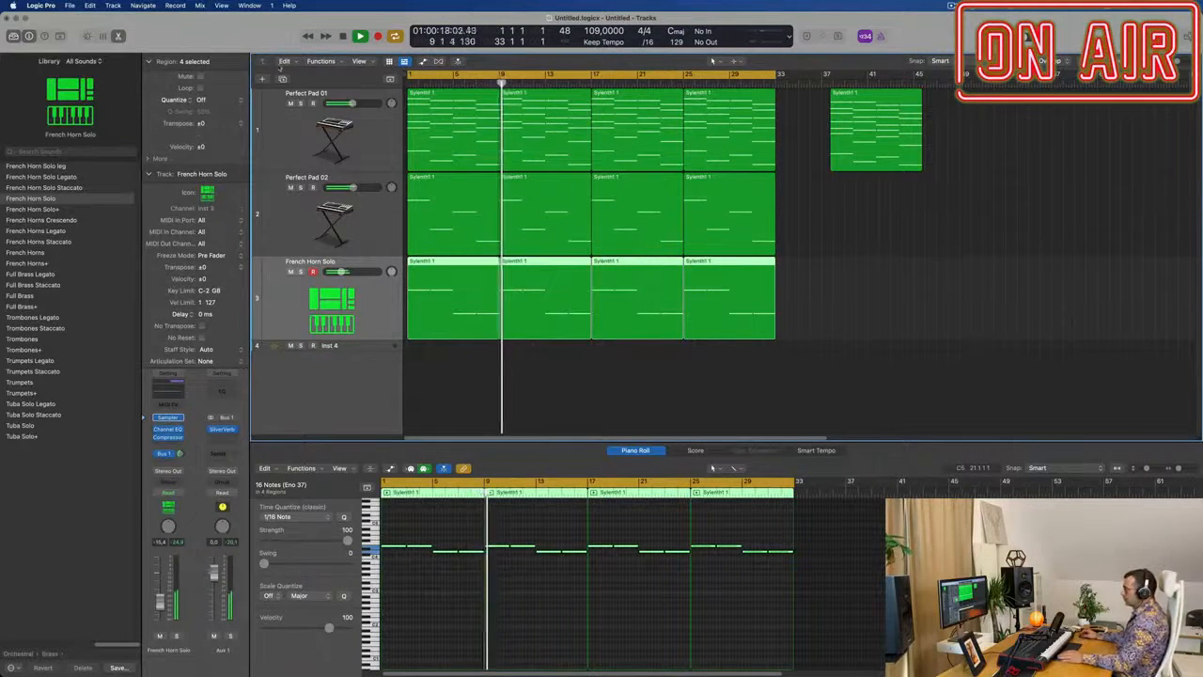
key("super+d")
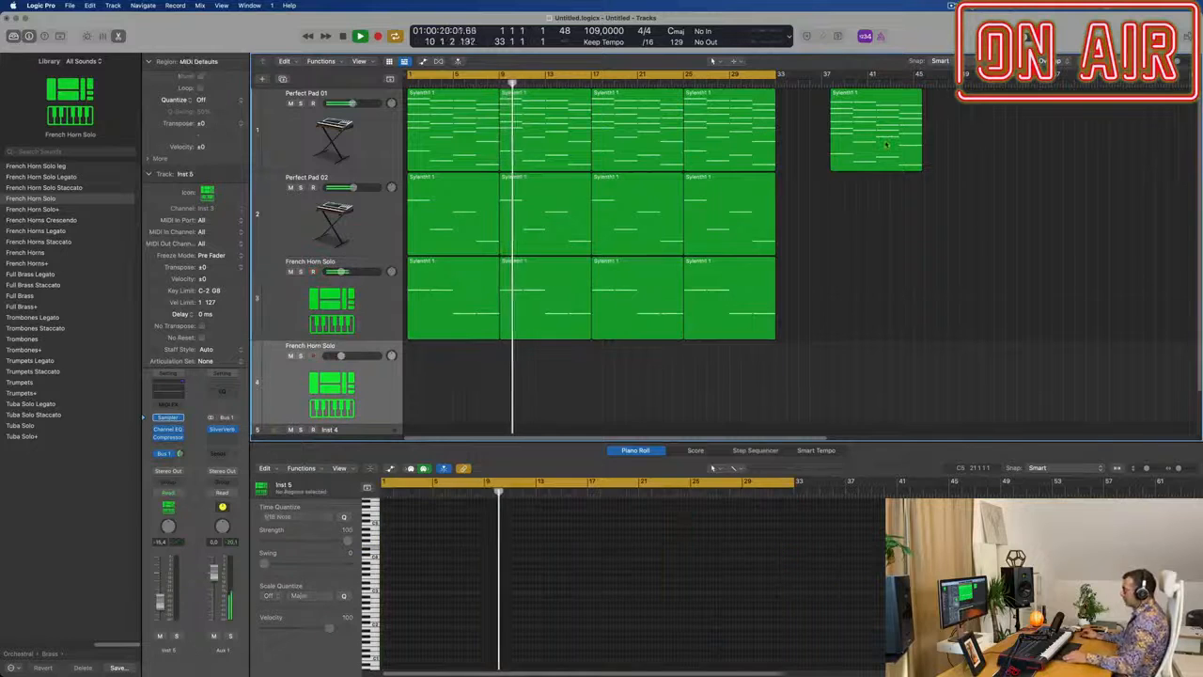
Copy a Perfect Pad 01 chord region to bar 1 of the duplicated horn track and stop playback.
left_click(736, 132)
left_click_drag(736, 132, 441, 385)
key("space")
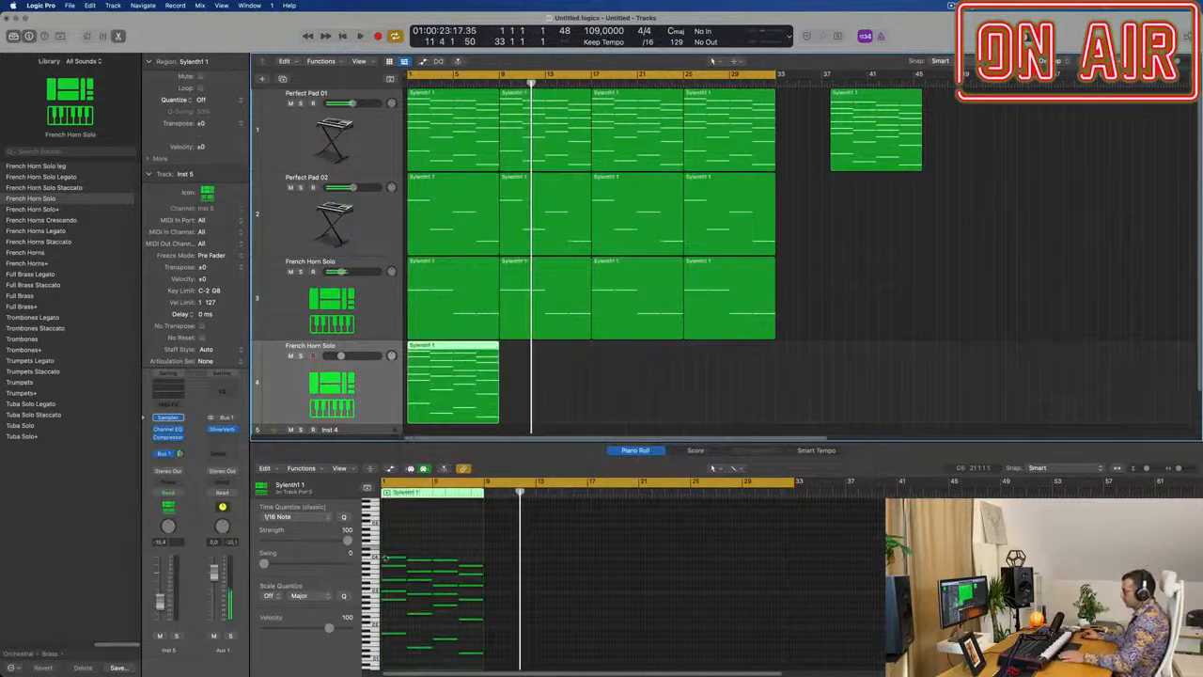
Delete the lower chord notes in the copied region, keeping only the top melody line, and play from the start.
left_click_drag(392, 567, 458, 648)
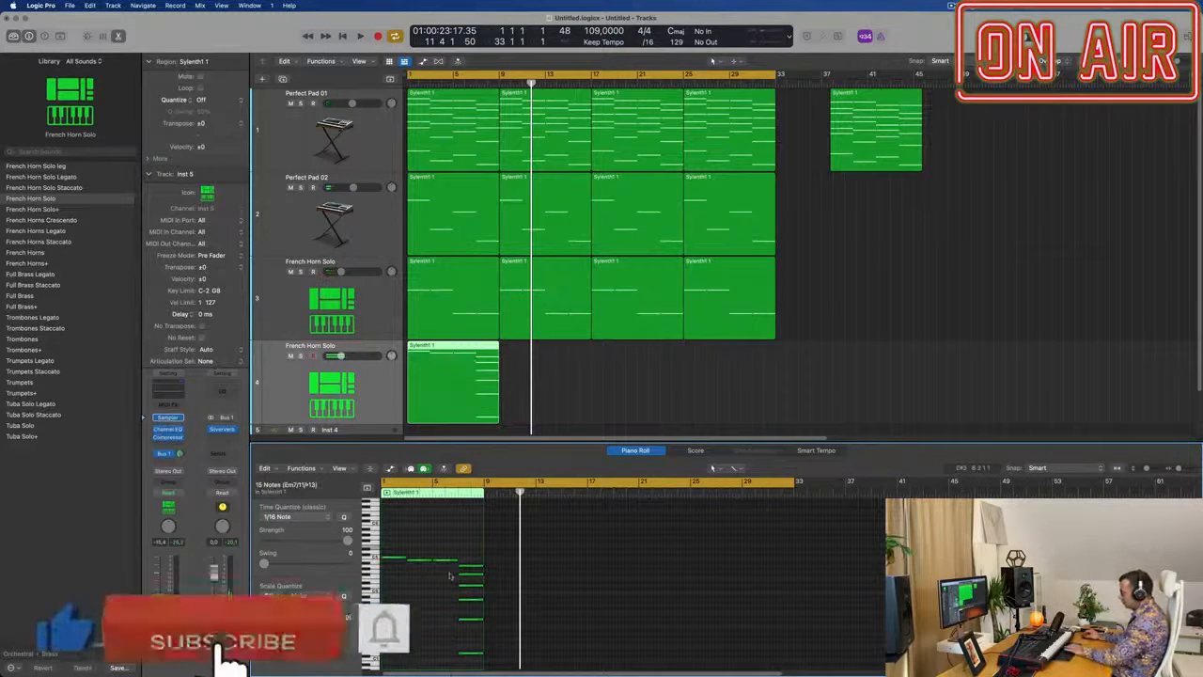
key("Delete")
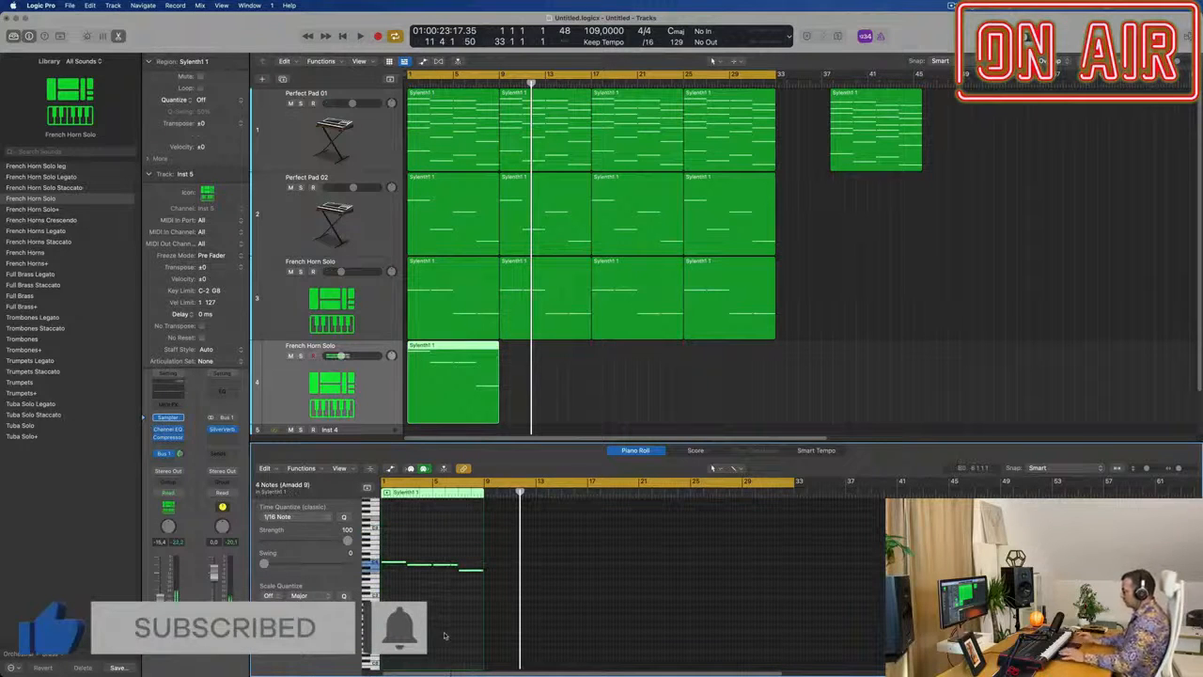
key("Return")
key("space")
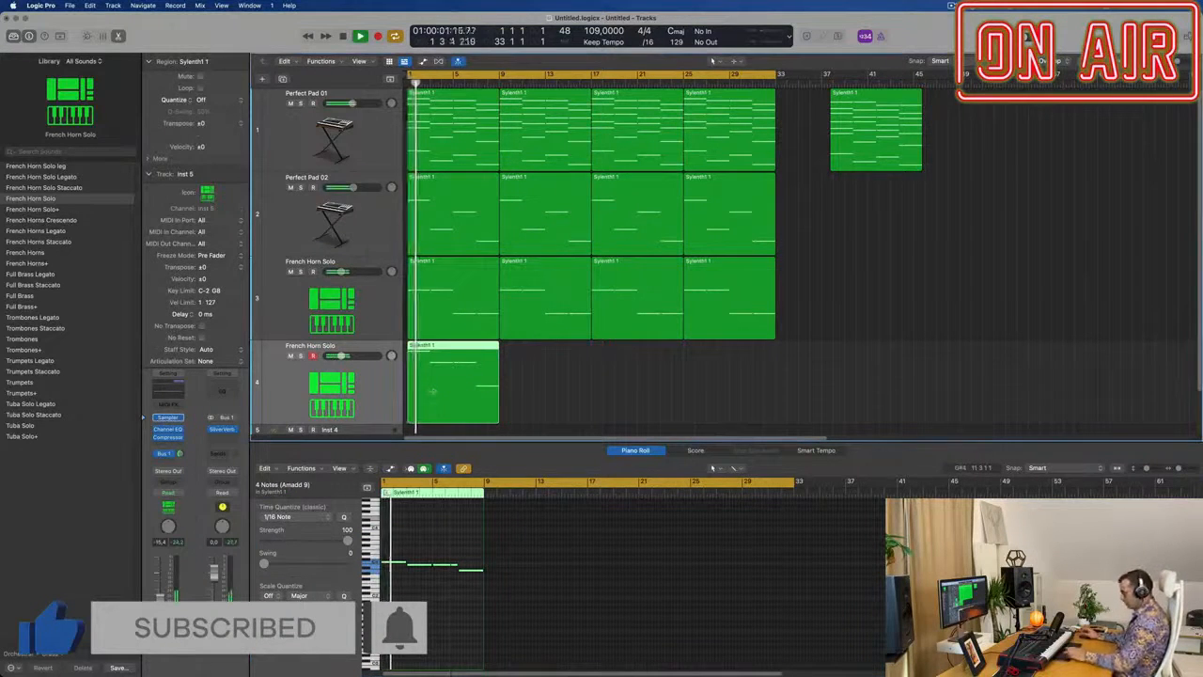
Repeat the fourth track's melody region three times so it fills the cycle range up to bar 33.
key("super+r")
key("super+r")
key("super+r")
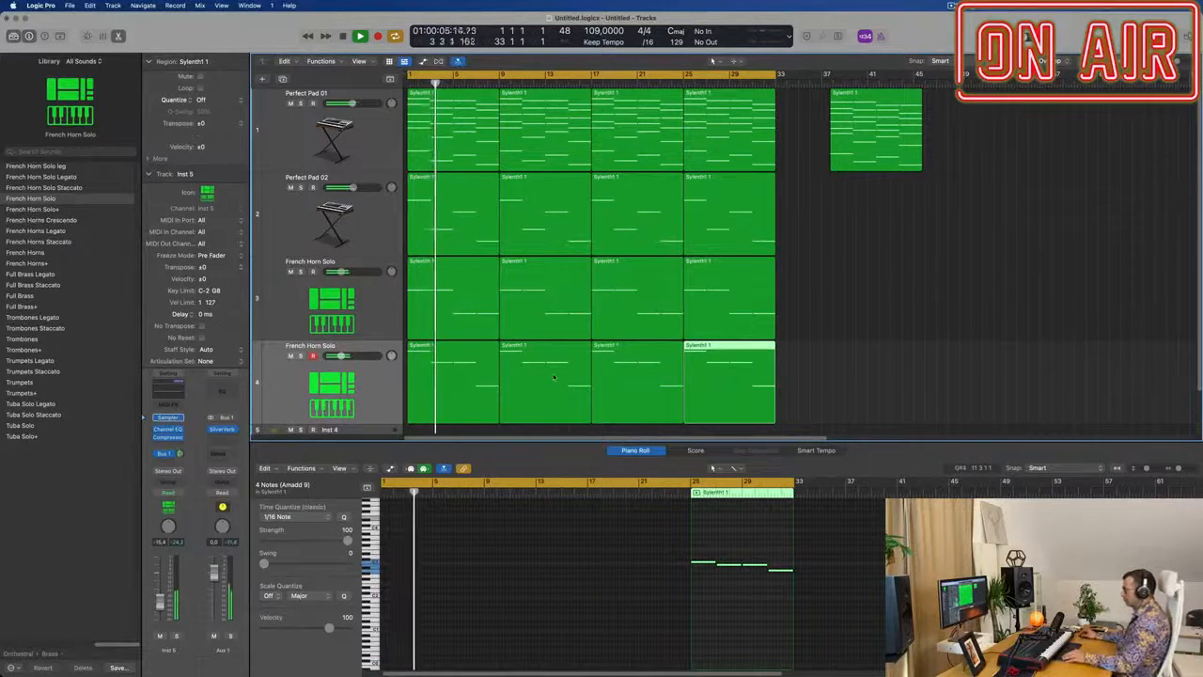
Mute and unmute the third track during playback to compare the two French horn parts.
scroll(554, 378, "up", 5)
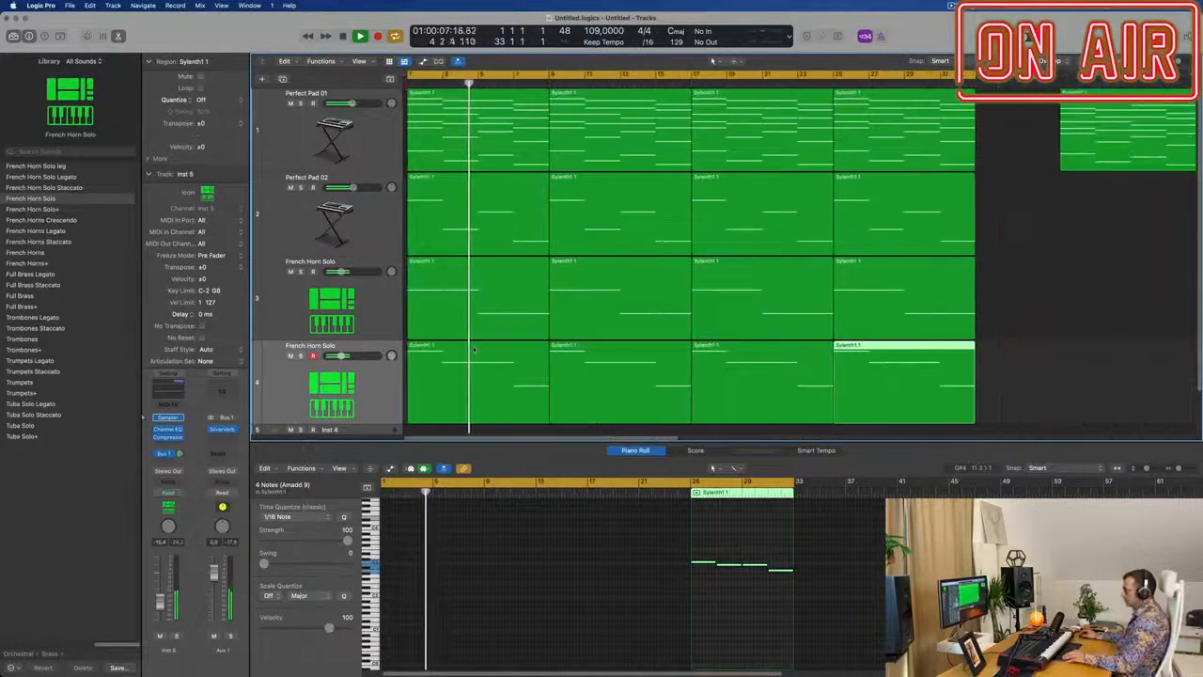
scroll(474, 349, "right", 4)
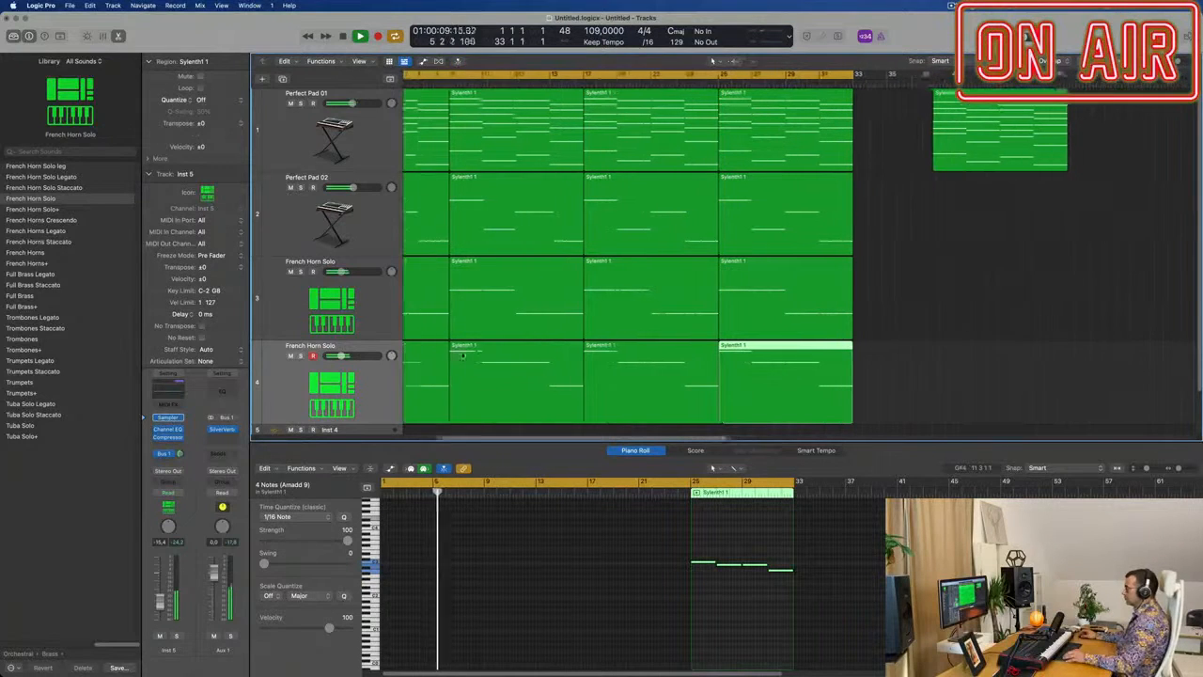
scroll(463, 355, "up", 5)
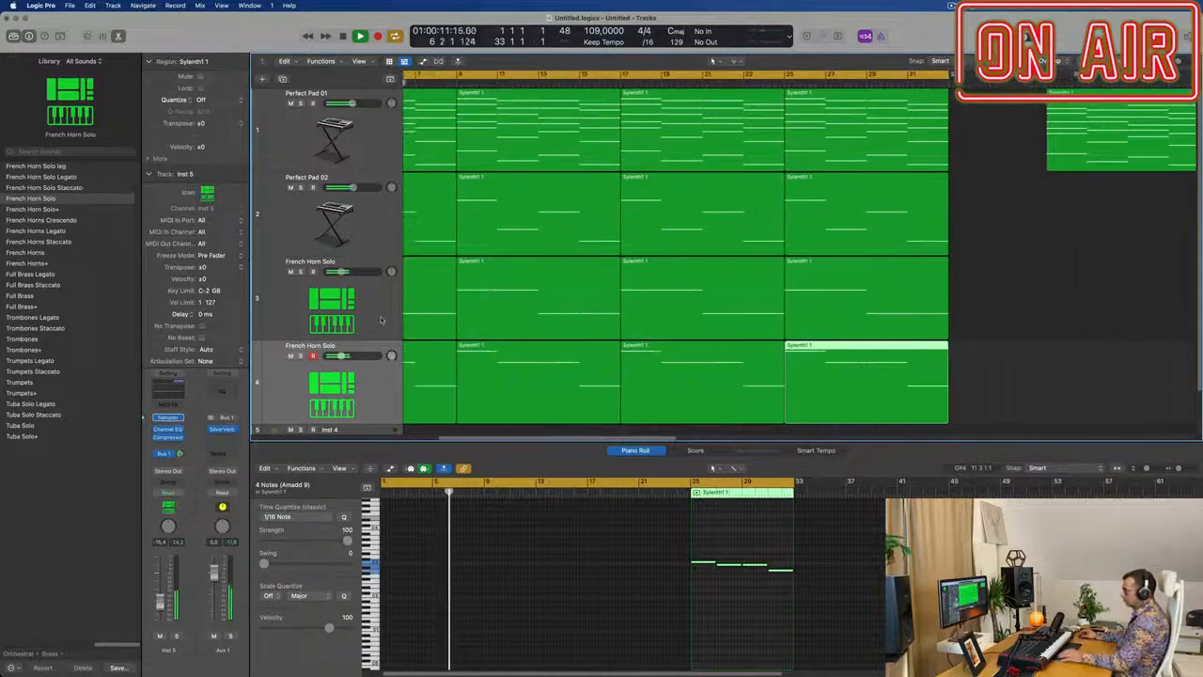
left_click(381, 320)
left_click(290, 272)
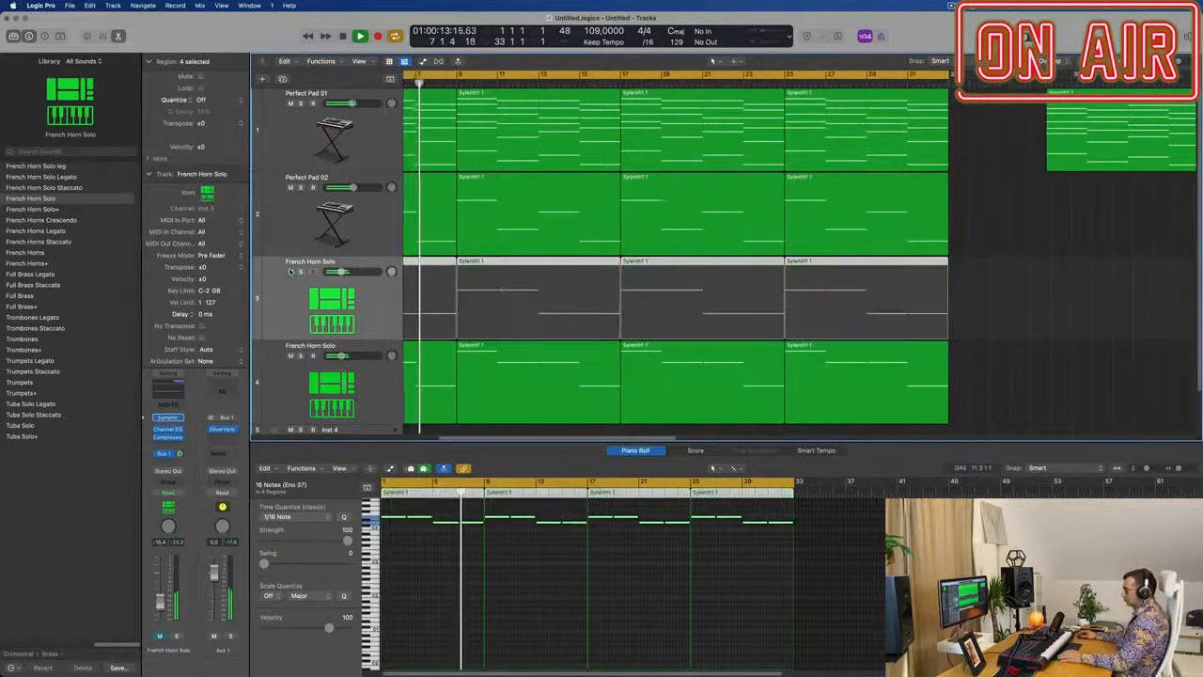
left_click(290, 272)
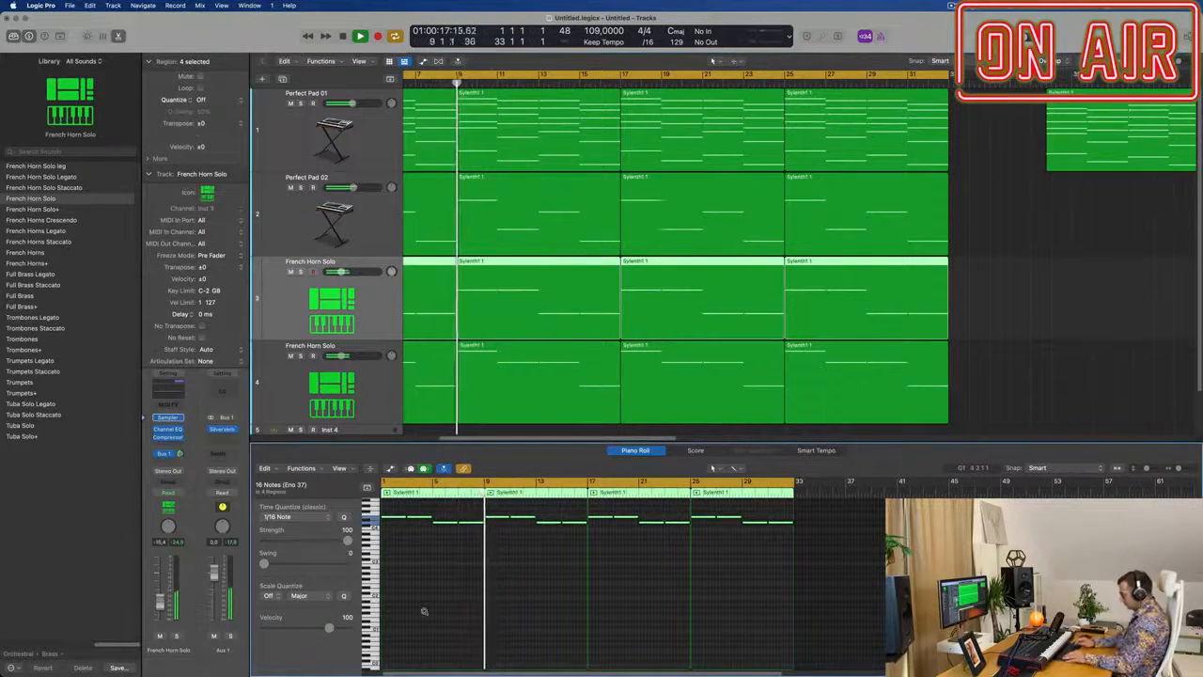
Lower the third track's French horn notes by another octave and replay the arrangement from the start.
key("Return")
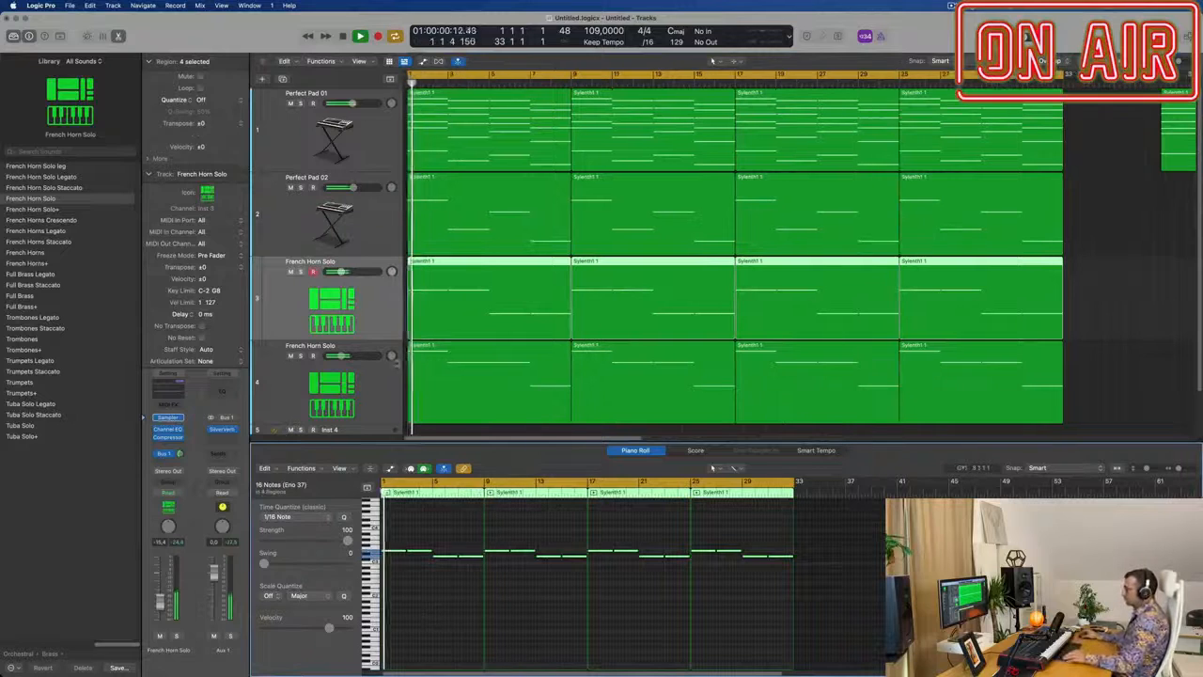
key("super+Left")
key("super+Left")
key("super+Left")
key("super+Left")
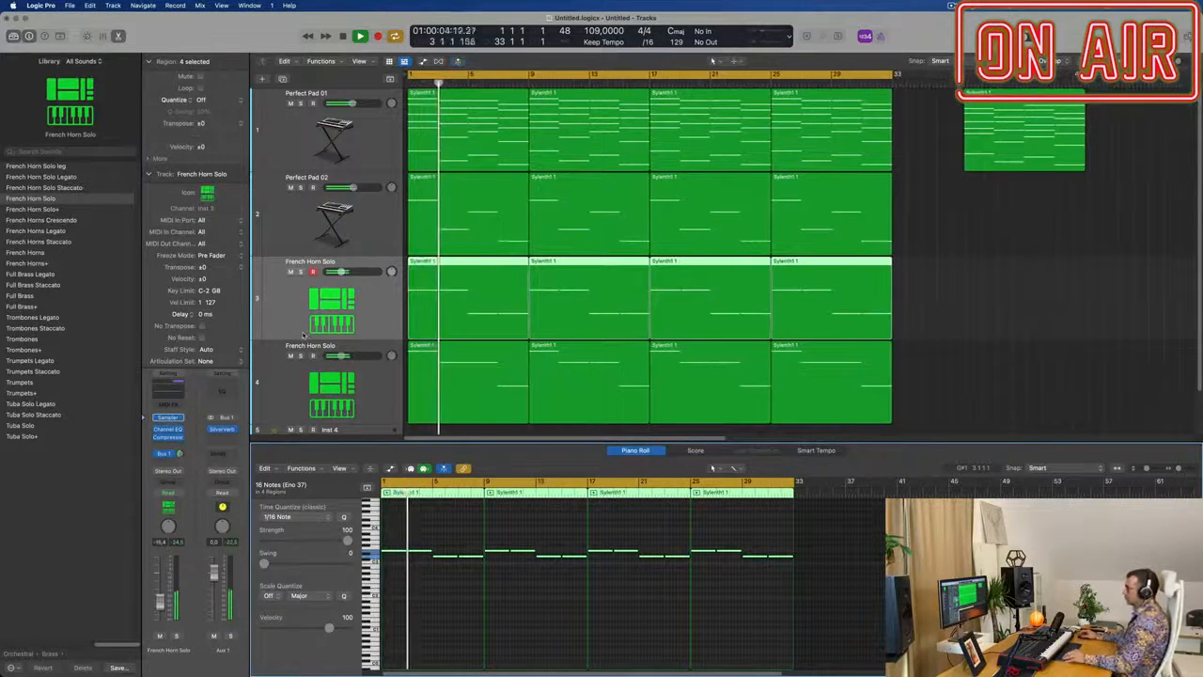
key("super+Left")
Adjust the volumes of the two French Horn Solo tracks during playback and open the Mixer.
left_click(286, 387)
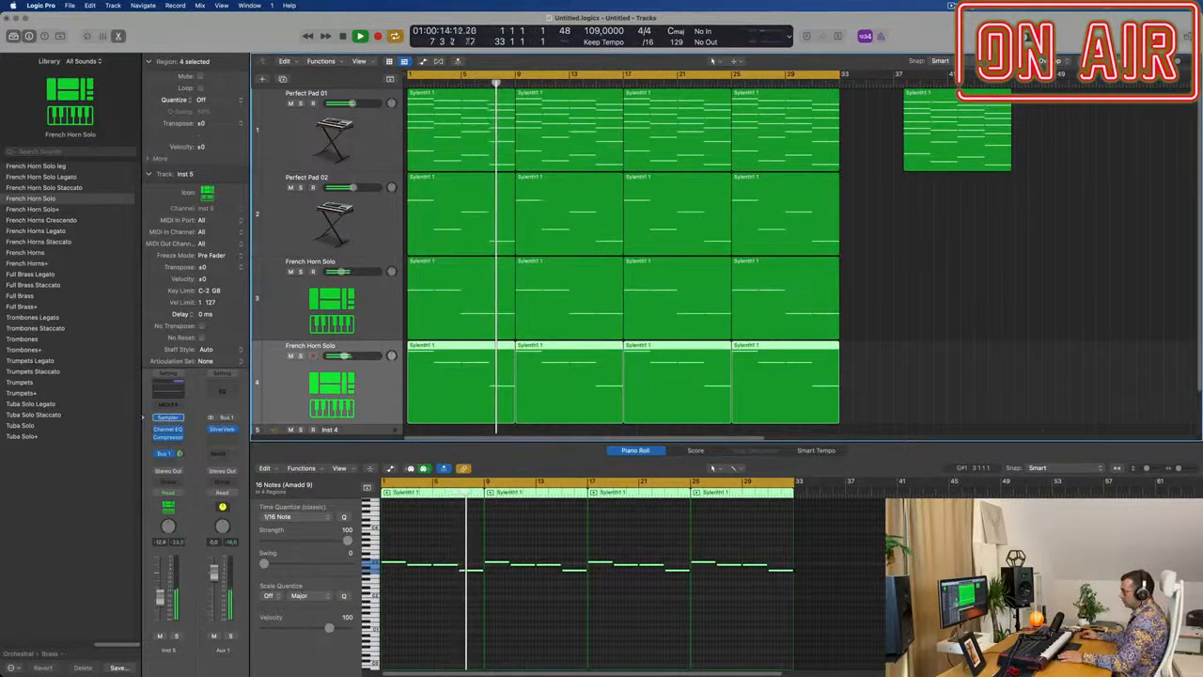
key("Up")
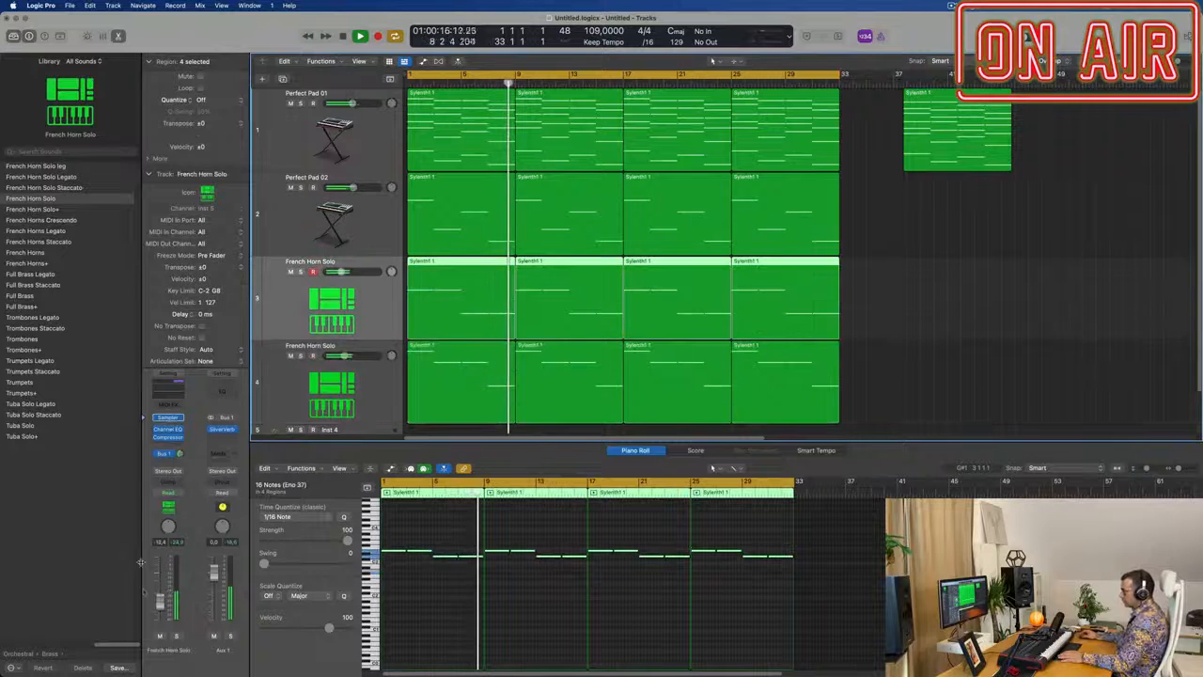
key("super+Left")
key("super+Left")
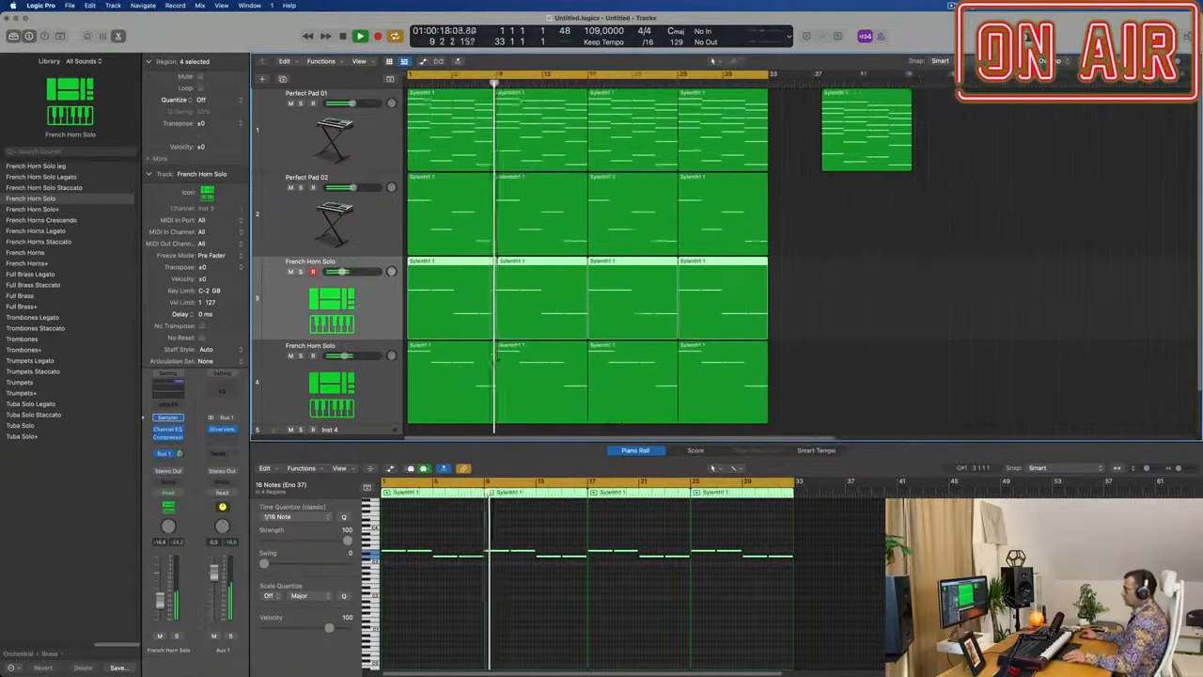
key("x")
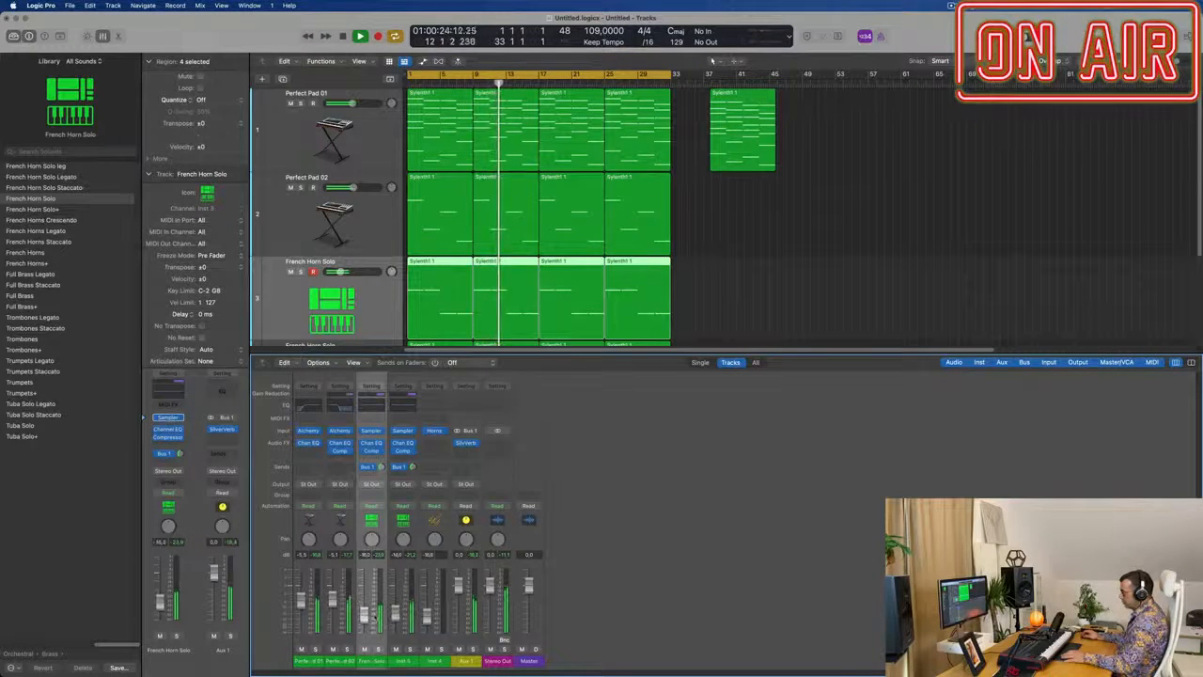
Duplicate the first track, Perfect Pad 01, and copy its first region to bar 1 of the new track.
key("super+Right")
key("super+Right")
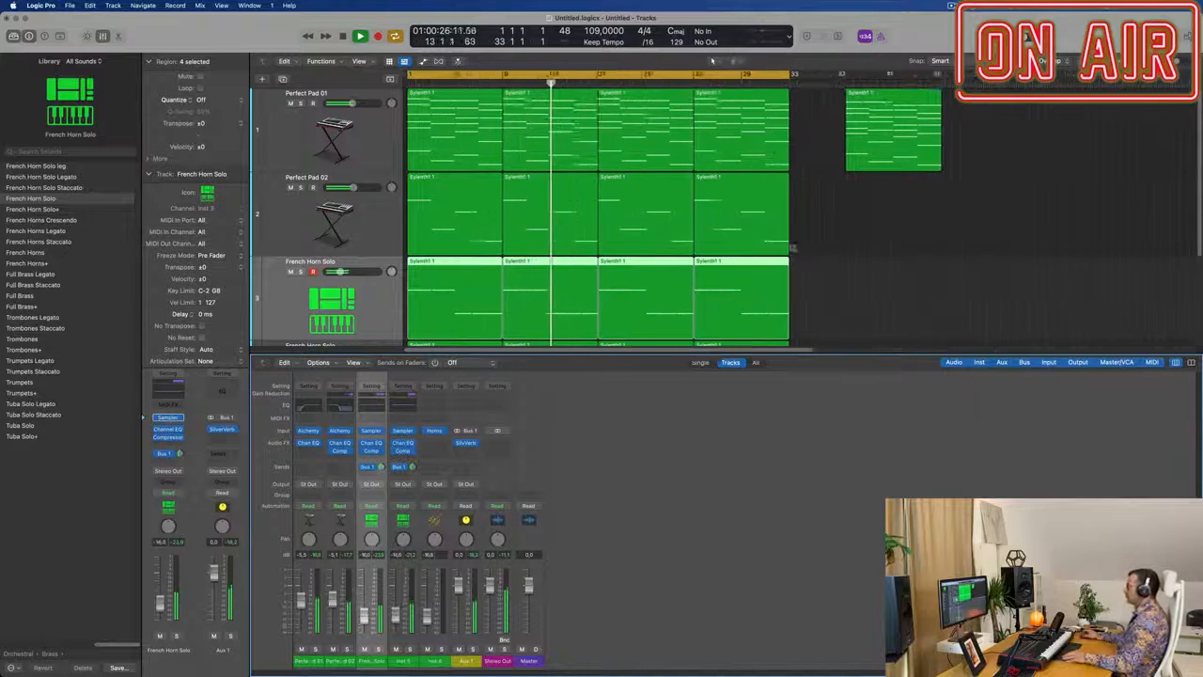
key("super+Up")
key("super+Up")
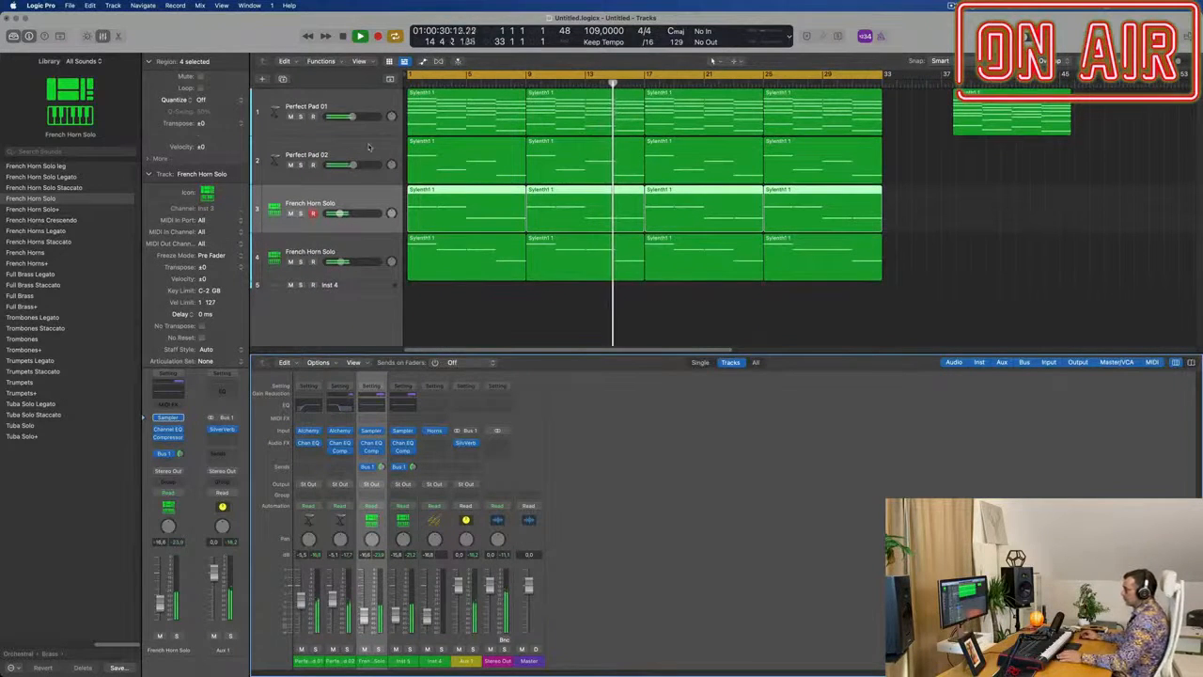
left_click(376, 98)
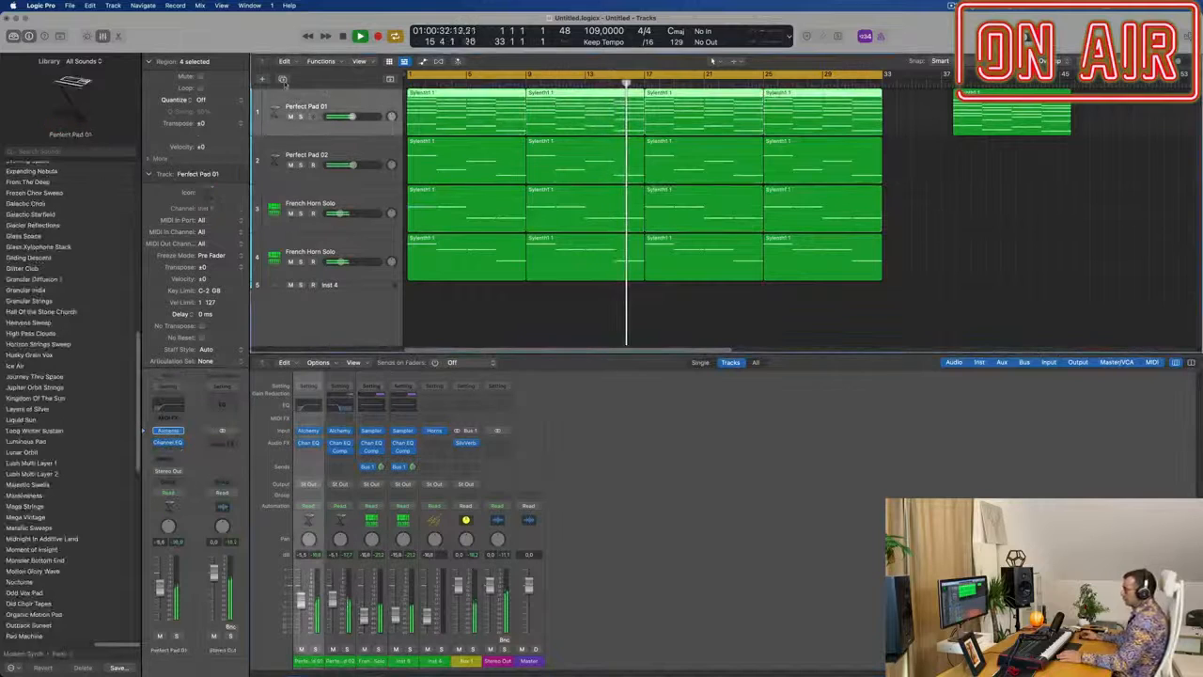
key("super+d")
key("space")
left_click(475, 122)
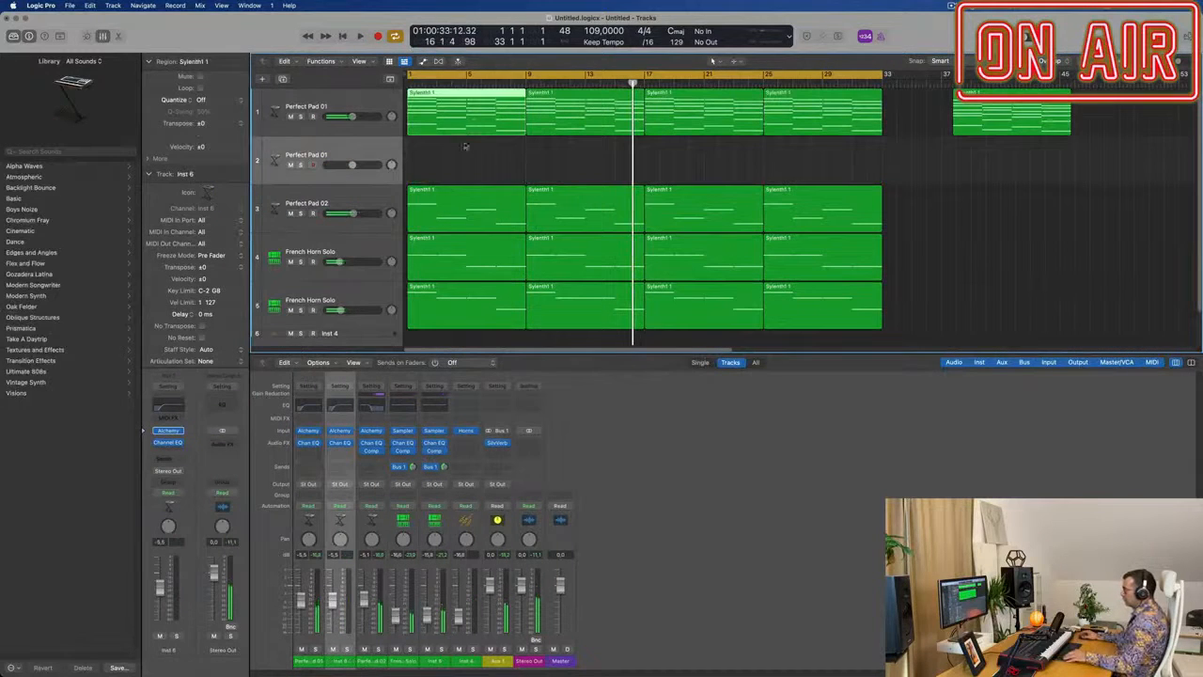
left_click_drag(466, 111, 471, 142)
Delete the four lowest bass notes from the copied region in the Piano Roll.
double_click(471, 143)
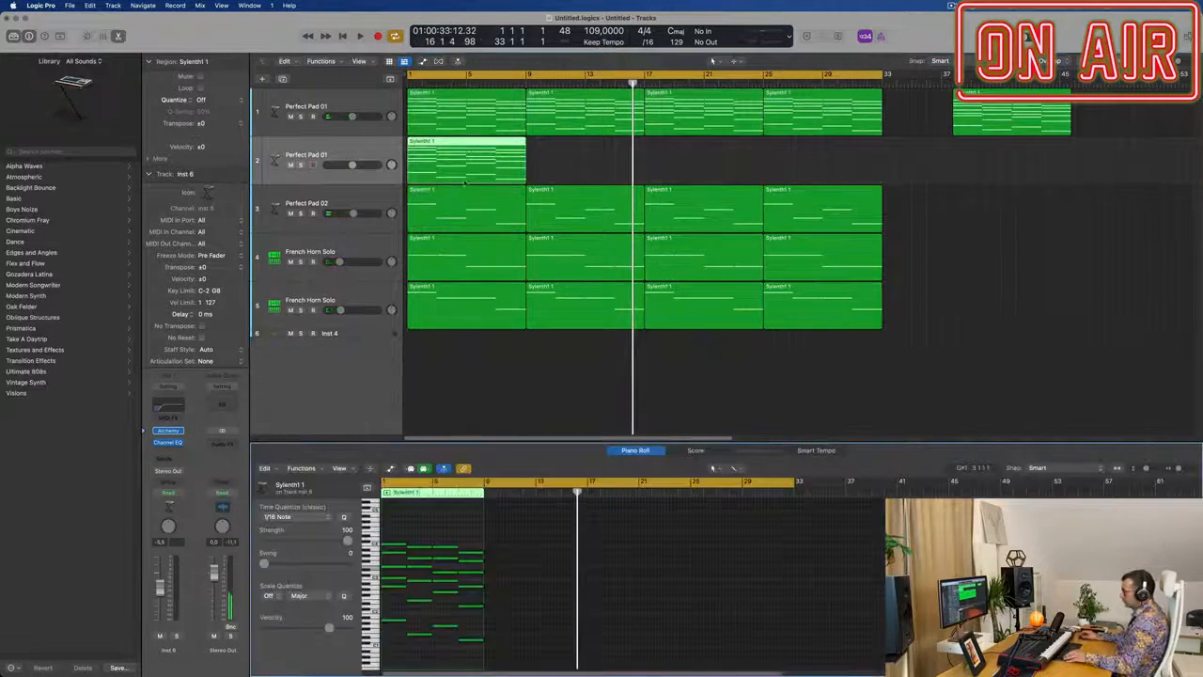
scroll(427, 639, "up", 3)
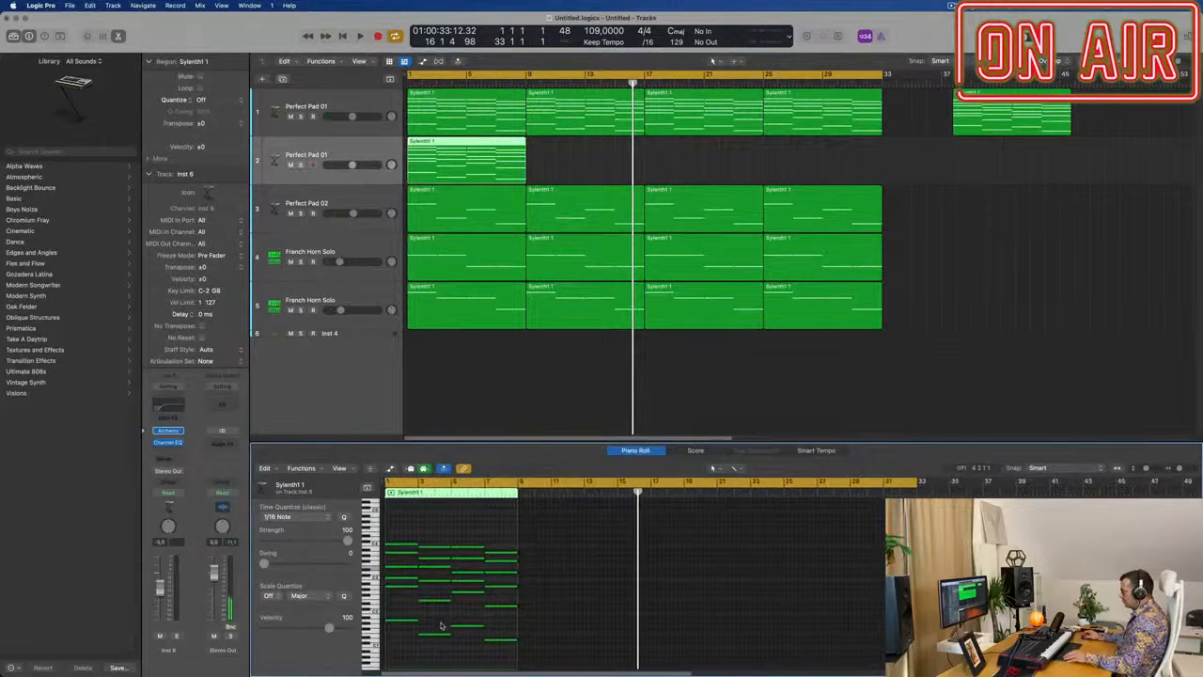
left_click_drag(401, 621, 494, 635)
key("Delete")
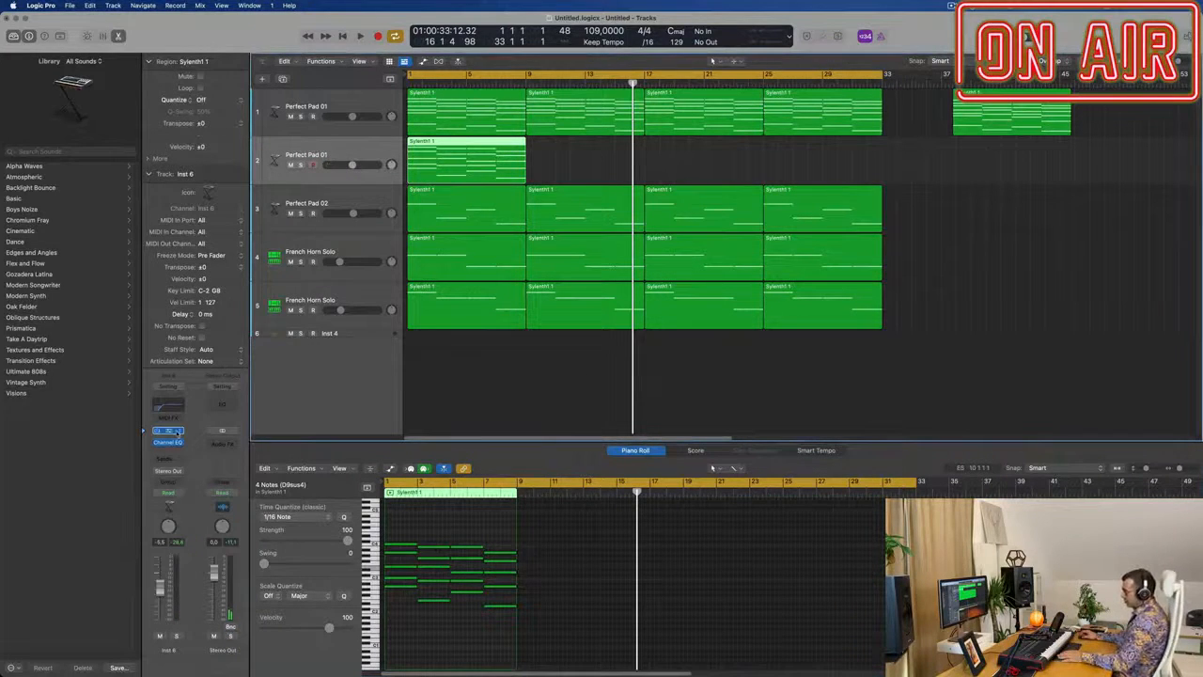
Open the new track's Alchemy instrument and place its window clear of the second track's region.
left_click(182, 430)
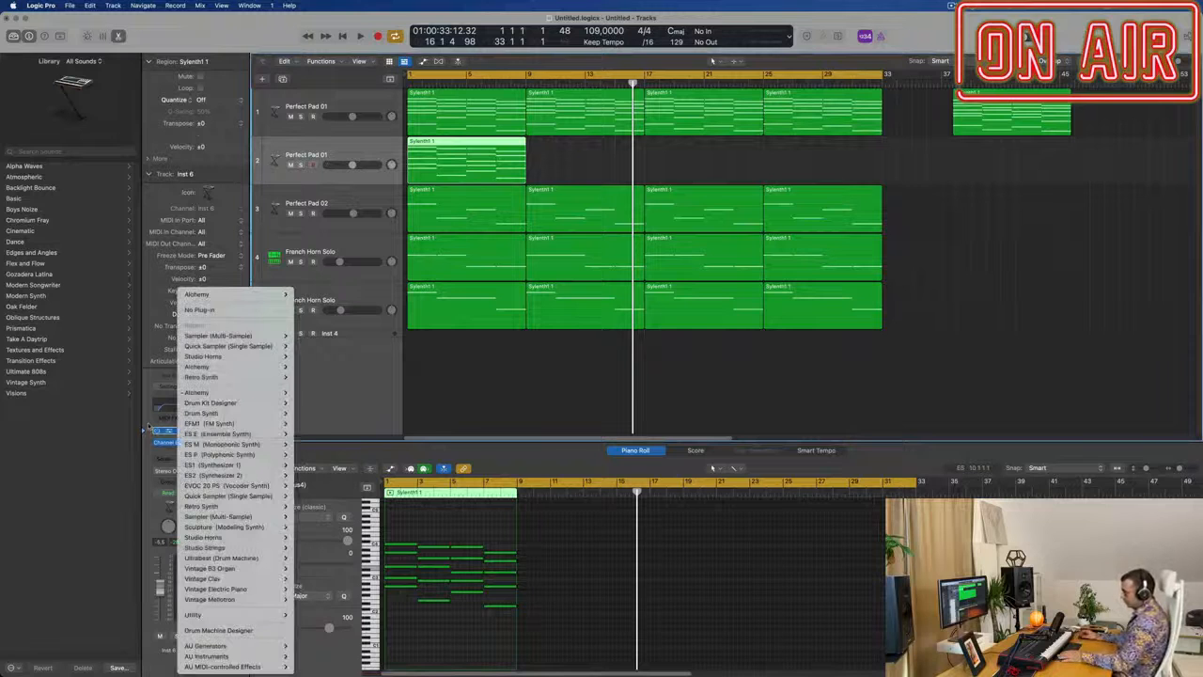
left_click(147, 428)
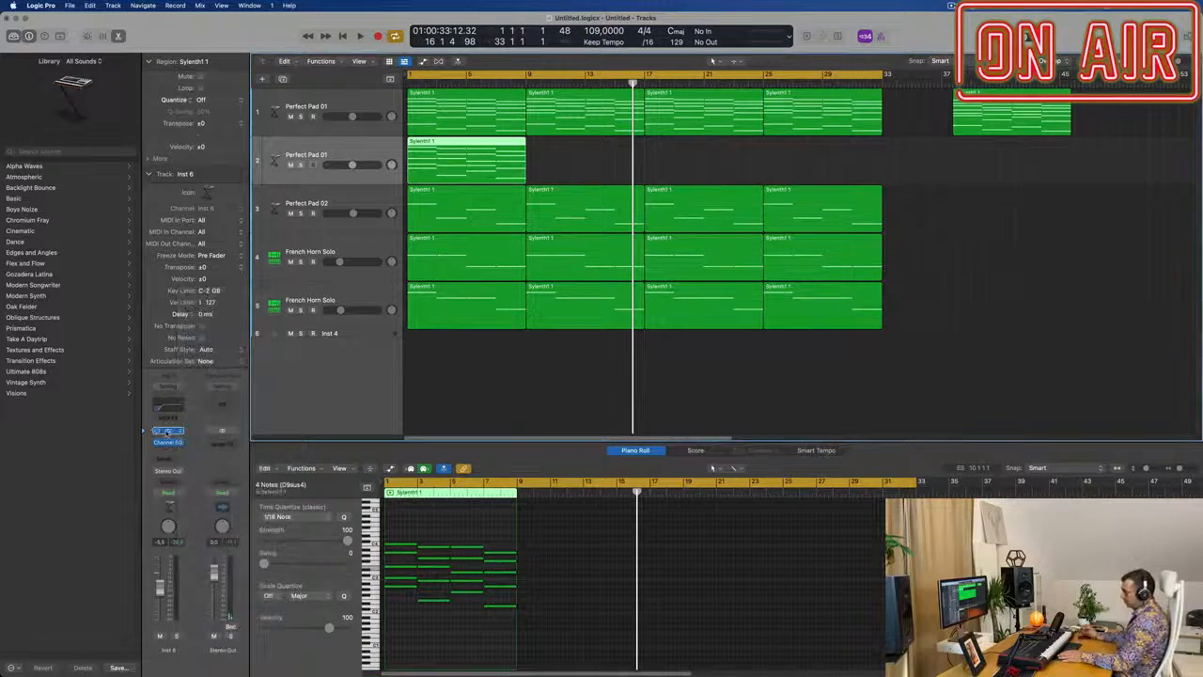
left_click(167, 431)
left_click_drag(710, 148, 617, 284)
left_click(454, 214)
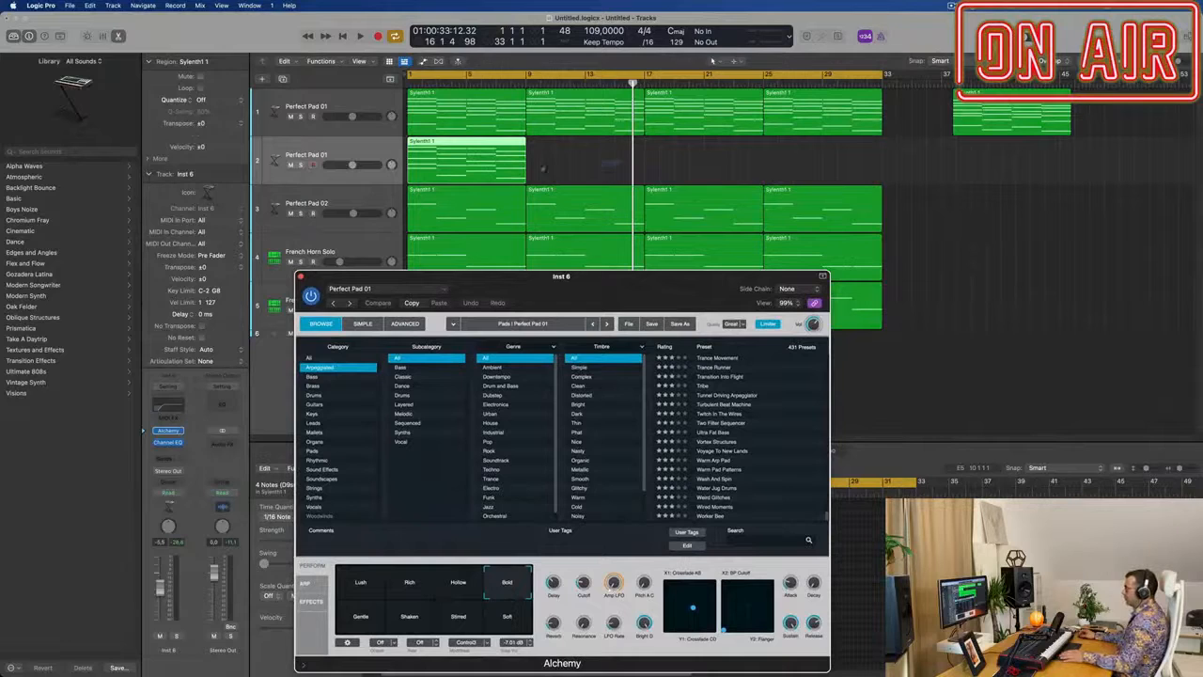
Repeat the second track's region three times so it fills the cycle range up to bar 33.
left_click(455, 167)
key("super+r")
key("super+r")
key("super+r")
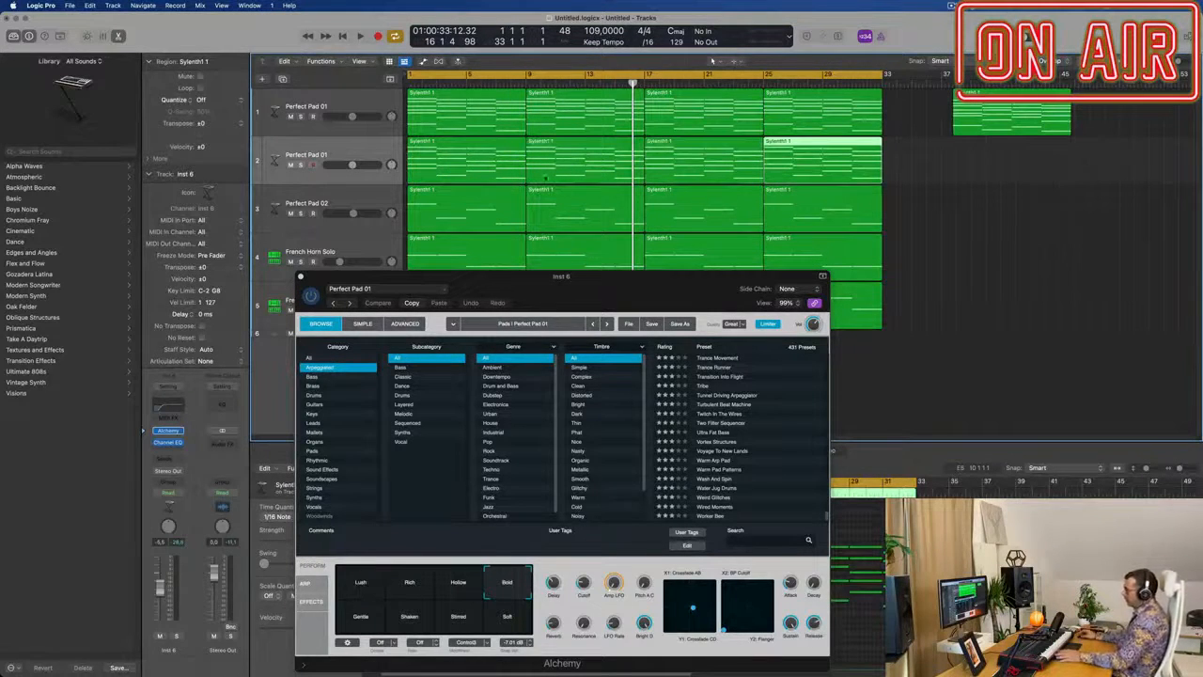
Load Alchemy's arpeggiated Stereo Delight preset on the second track, play from the start, and try its Solid variation.
left_click_drag(595, 296, 669, 206)
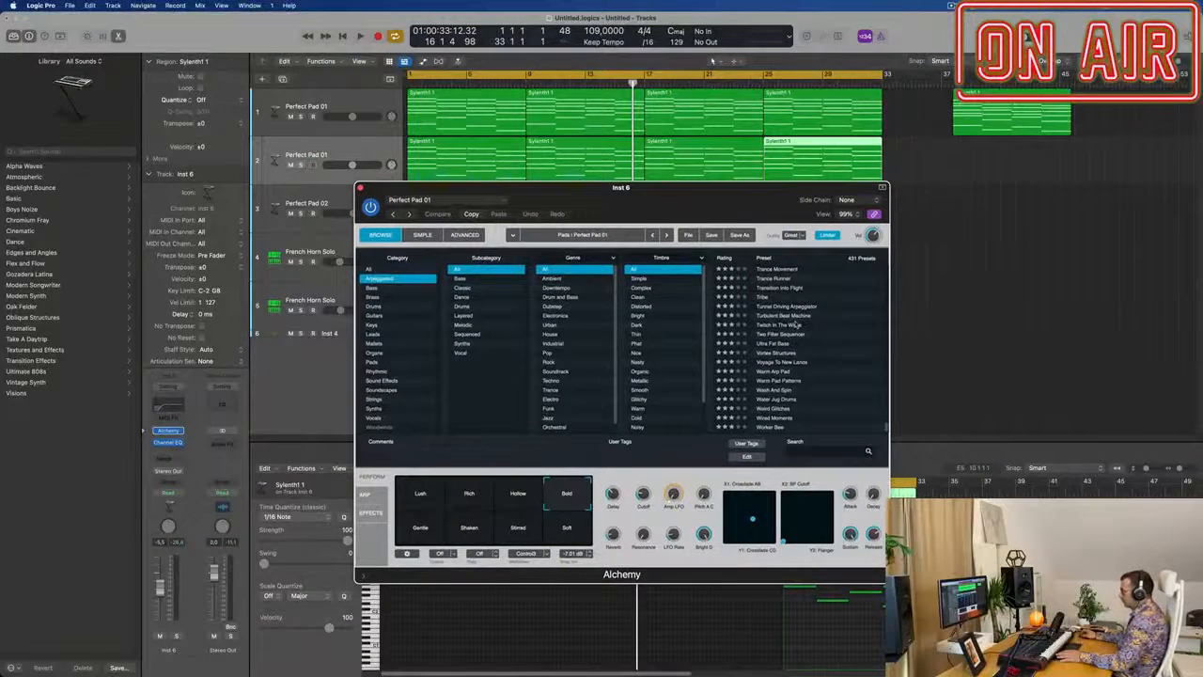
scroll(778, 353, "up", 10)
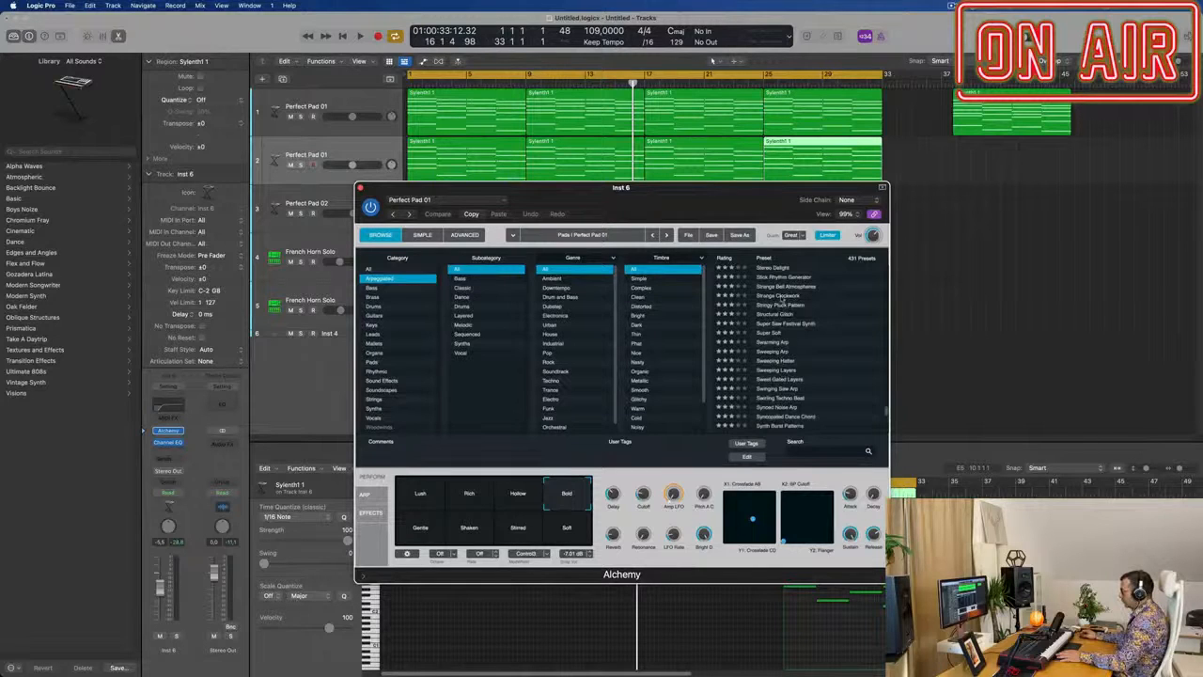
scroll(780, 298, "up", 2)
left_click(787, 295)
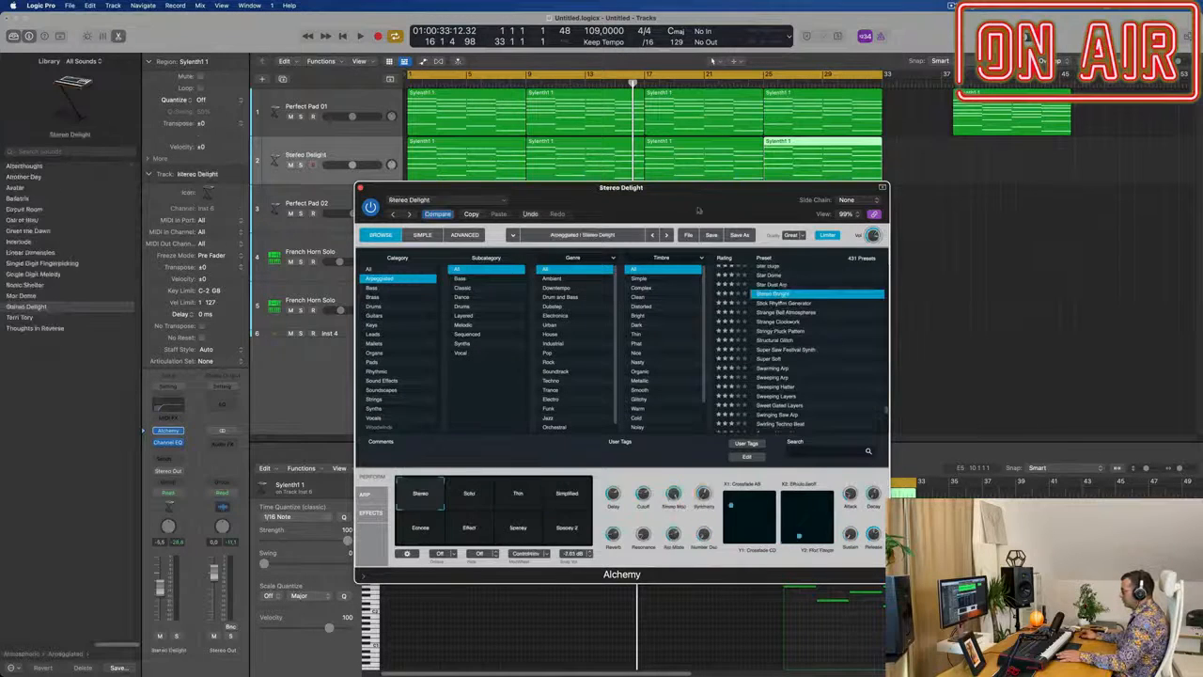
left_click_drag(667, 209, 855, 253)
key("Return")
key("space")
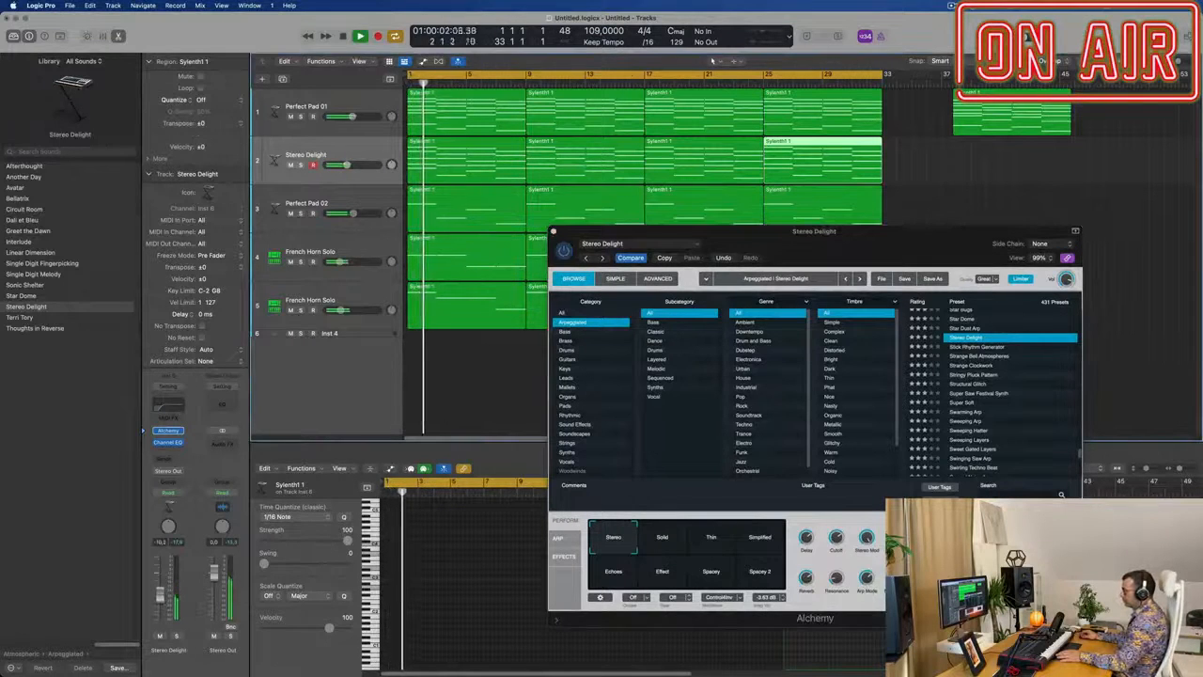
left_click(663, 538)
left_click_drag(875, 232, 886, 353)
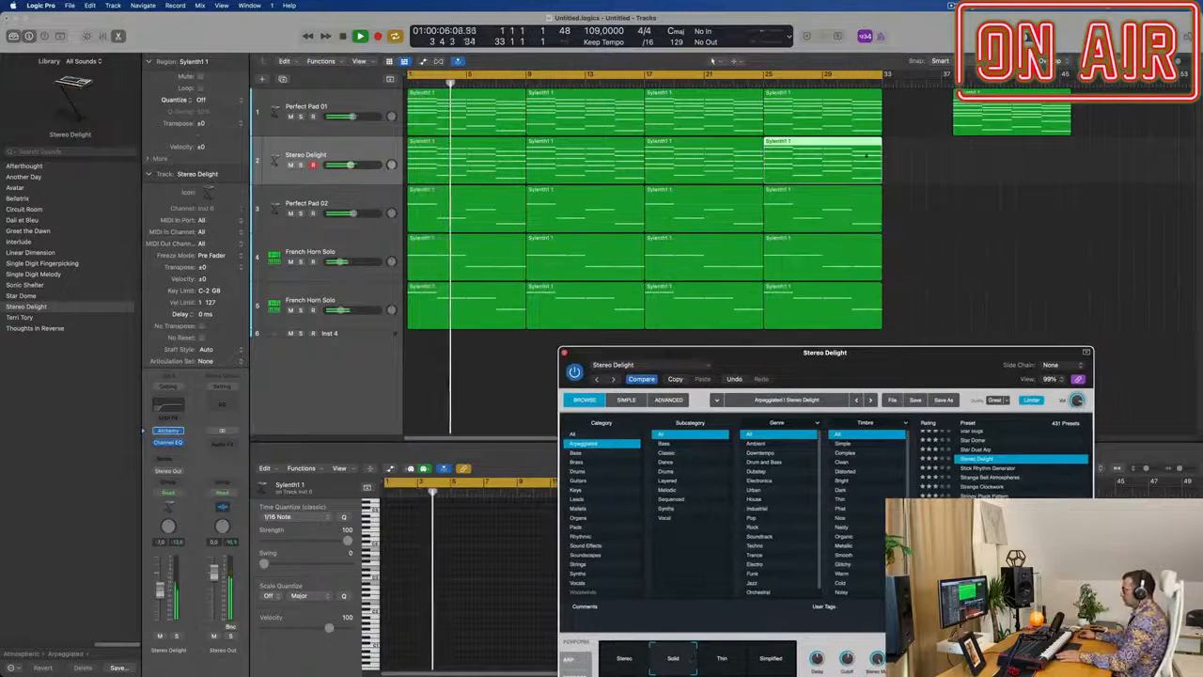
Select all notes in the second track's four regions and lower them by one octave.
left_click_drag(914, 151, 411, 153)
left_click(463, 515)
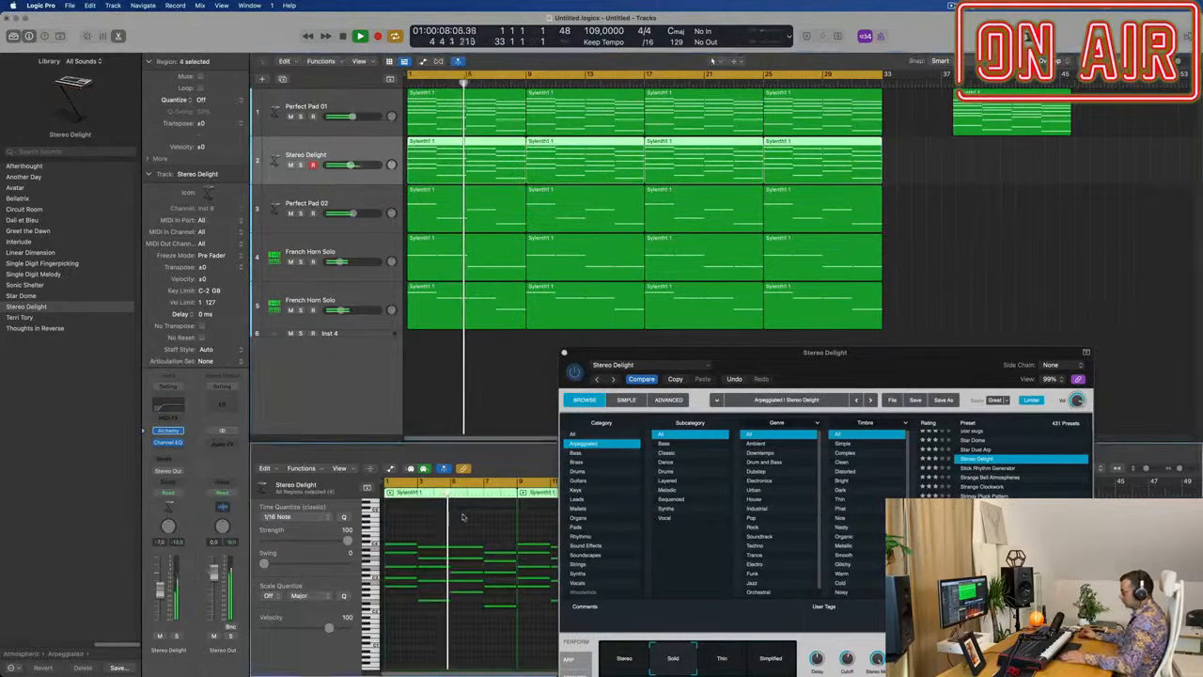
scroll(462, 516, "up", 2)
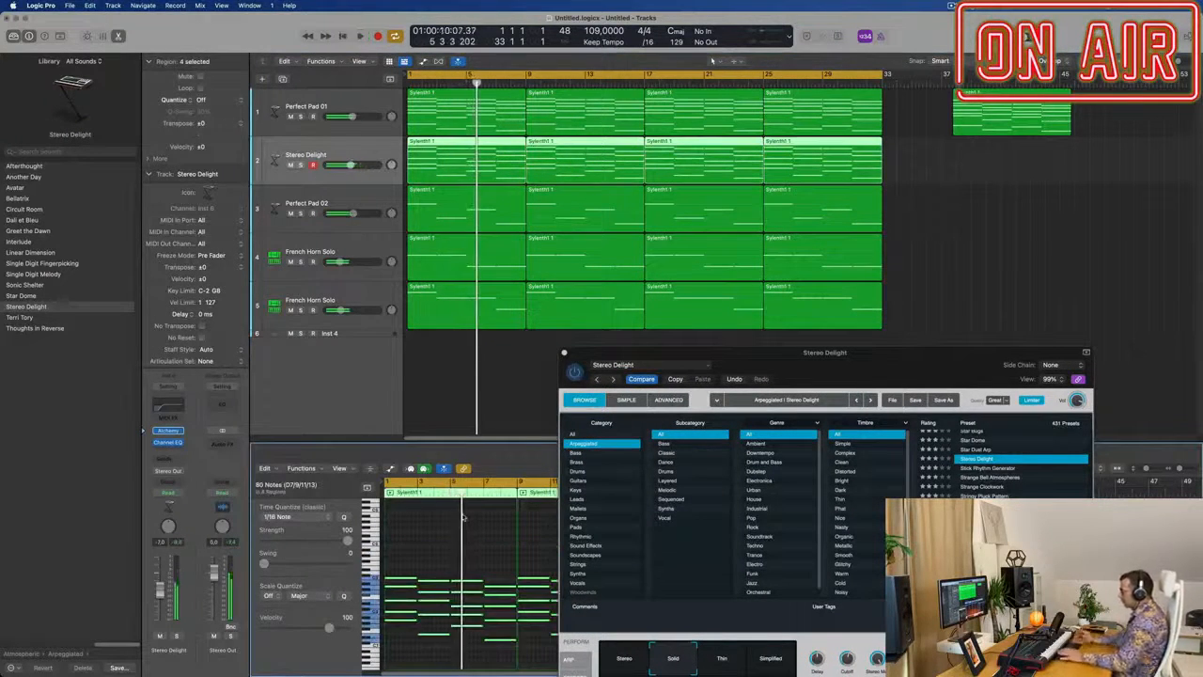
Audition Stereo Delight's Thin, Spacey 2, Simplified, Echoes and Stereo variations during playback and show its arpeggiator settings.
key("space")
left_click_drag(877, 362, 798, 204)
left_click(657, 497)
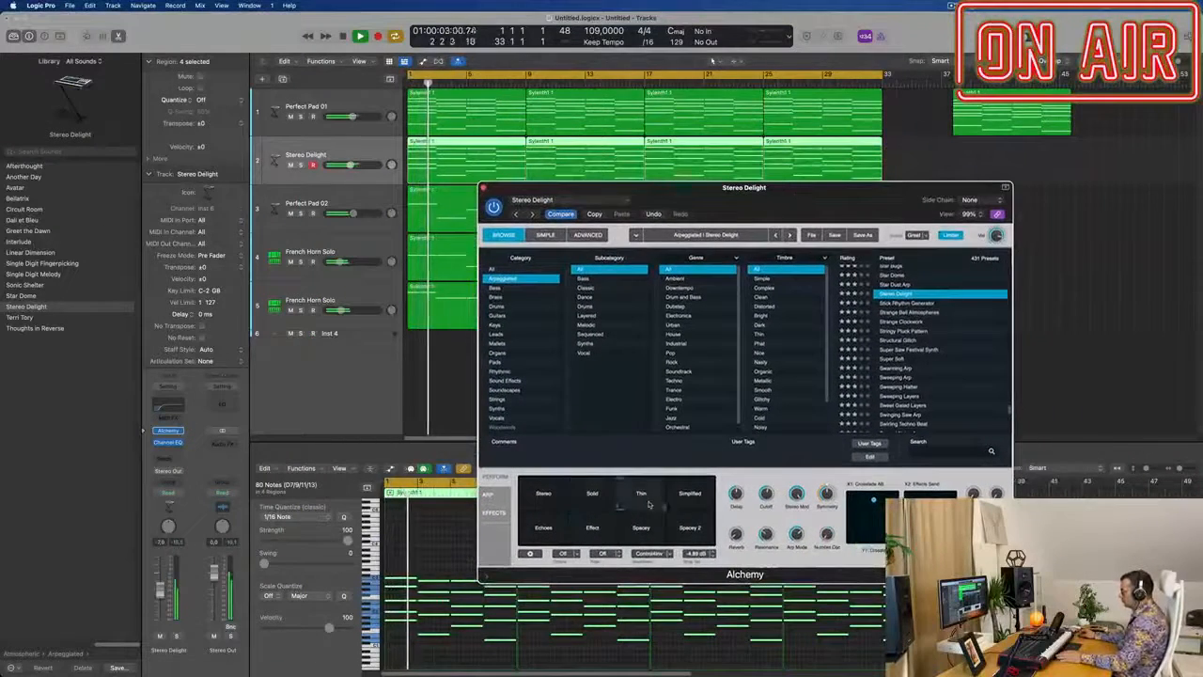
left_click(671, 508)
left_click(692, 535)
left_click(704, 502)
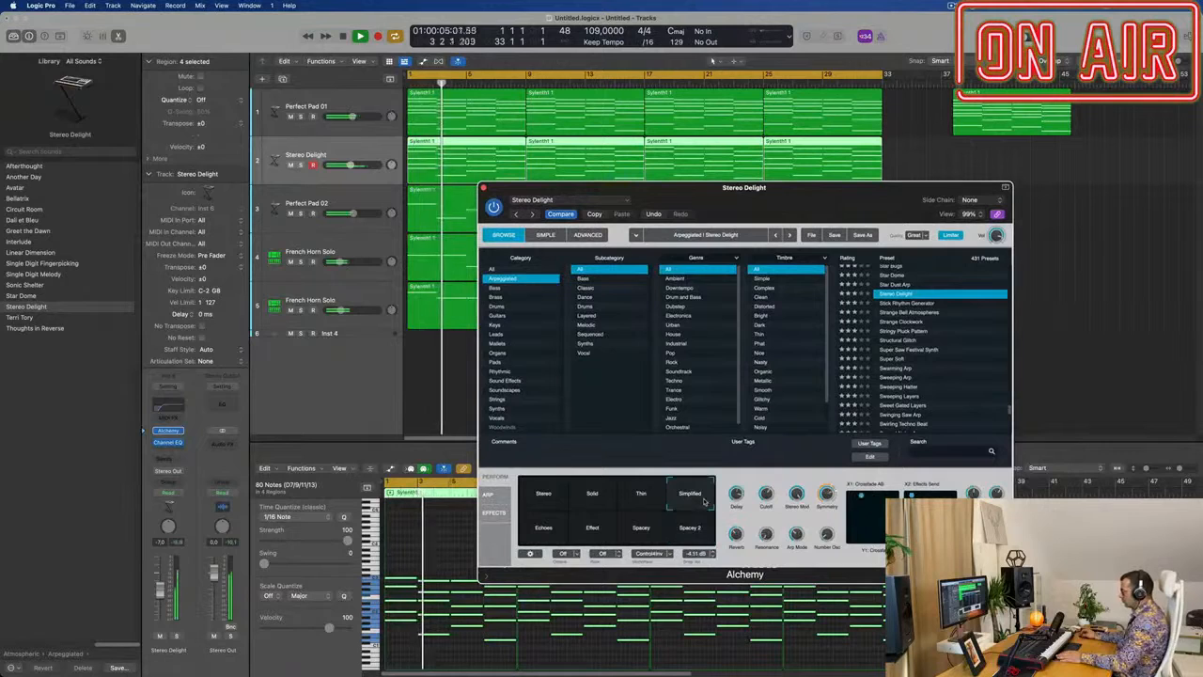
left_click(533, 529)
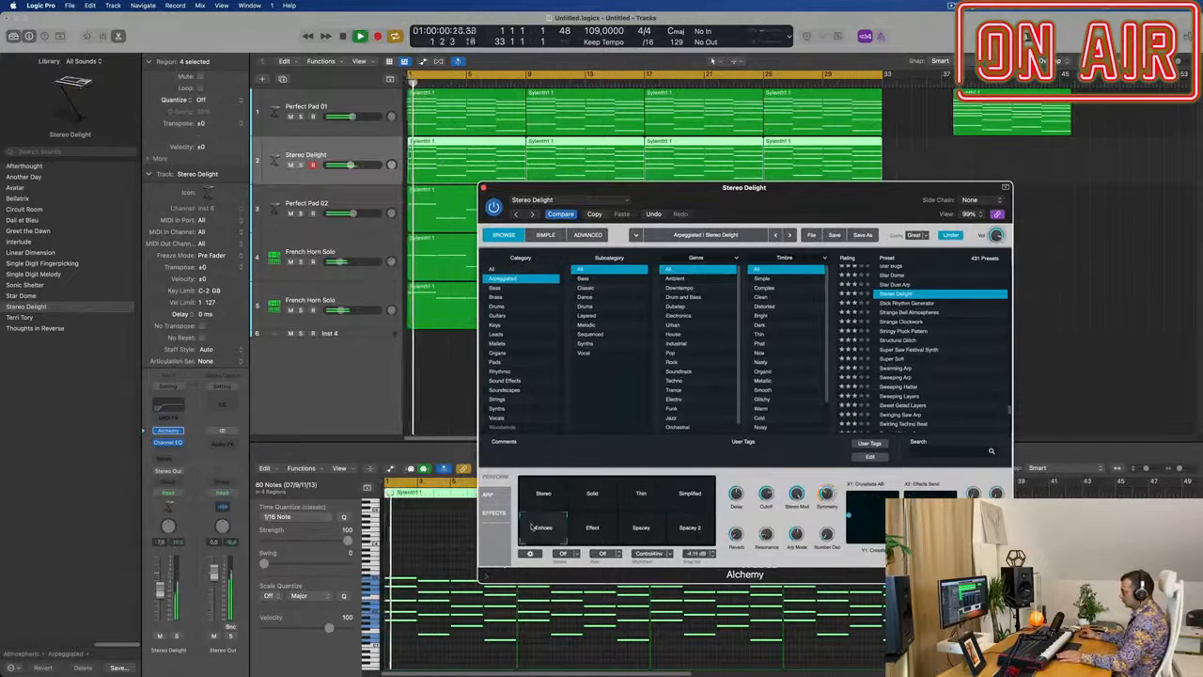
left_click(538, 488)
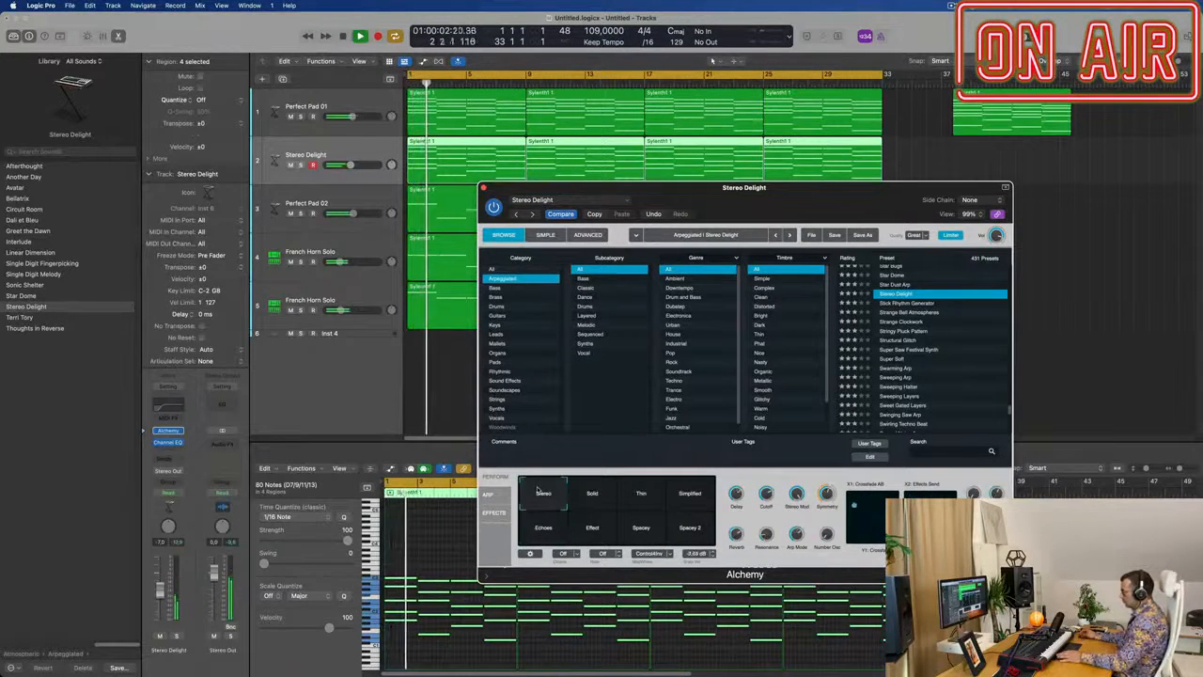
left_click(489, 496)
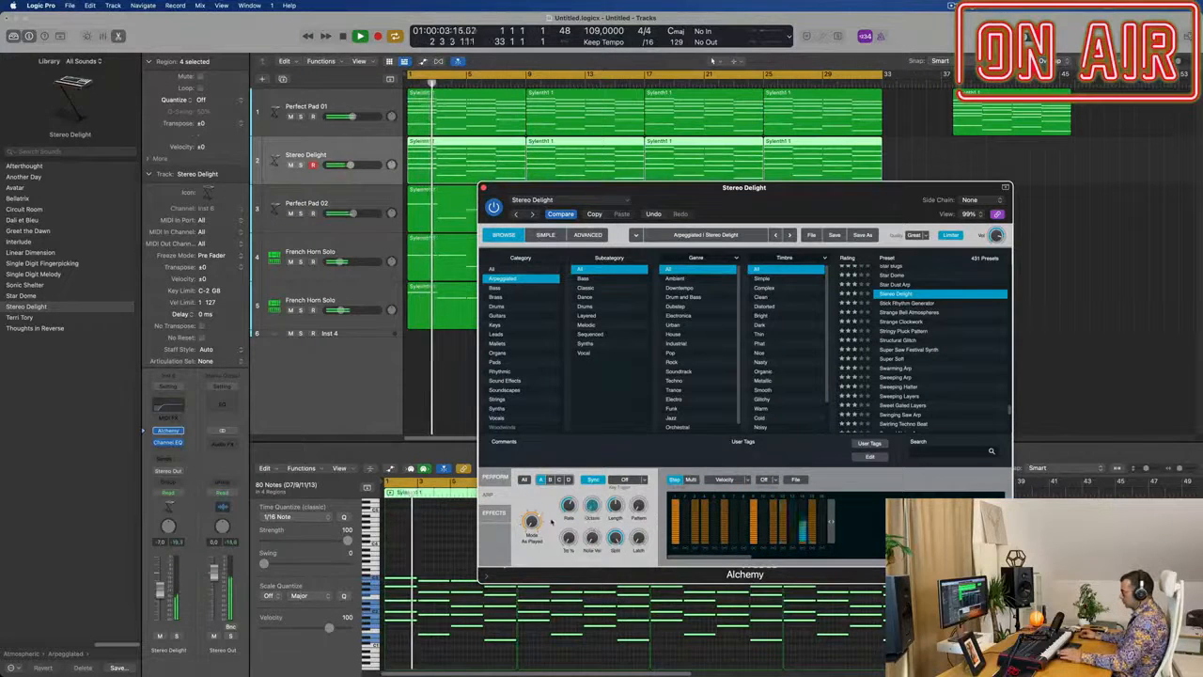
left_click_drag(824, 193, 823, 219)
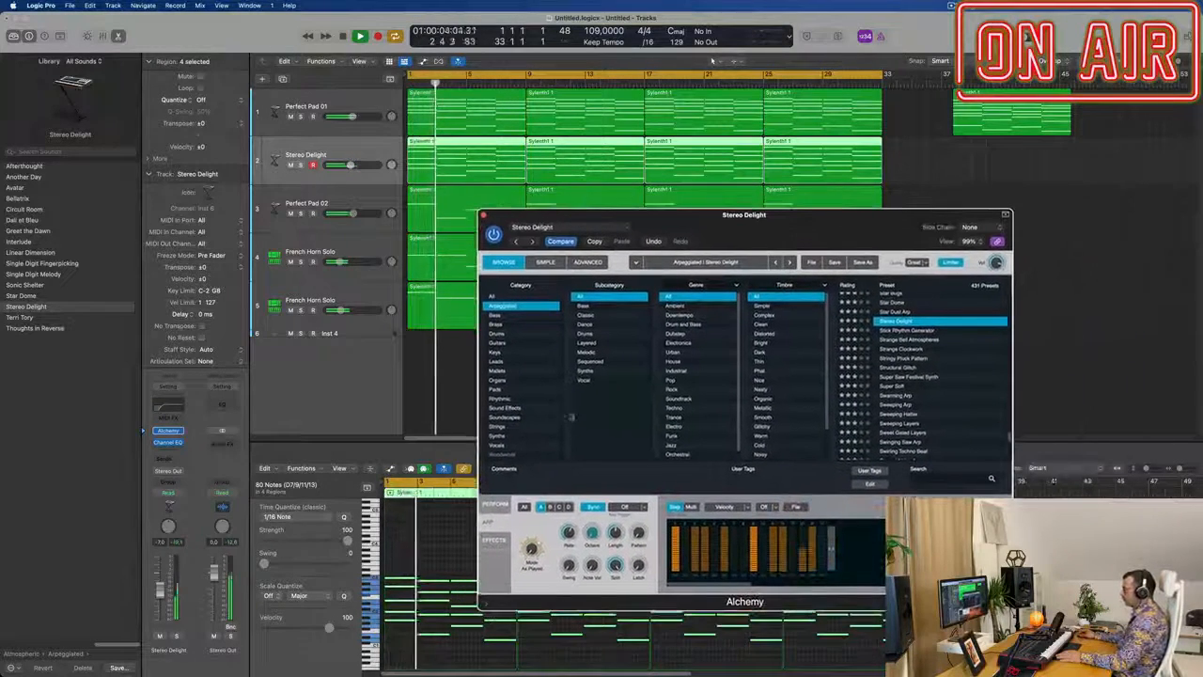
Load the Stick Rhythm Generator preset on the second track and play its Spaced variation.
left_click(908, 329)
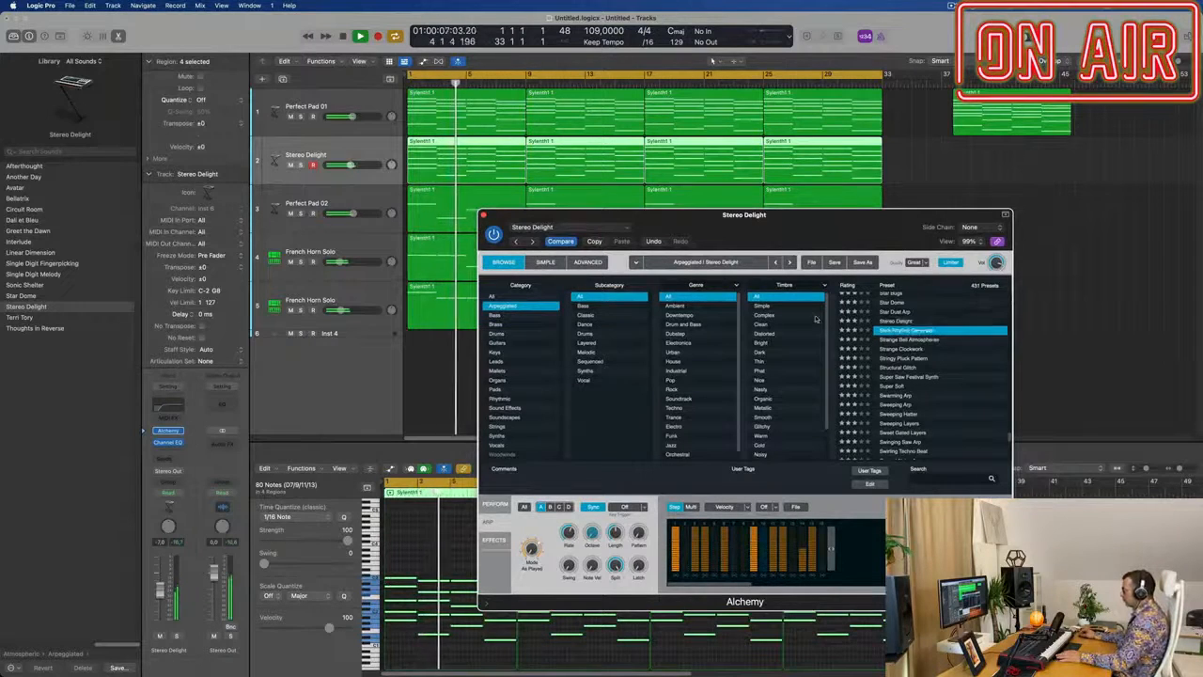
left_click_drag(852, 229, 920, 217)
left_click(557, 522)
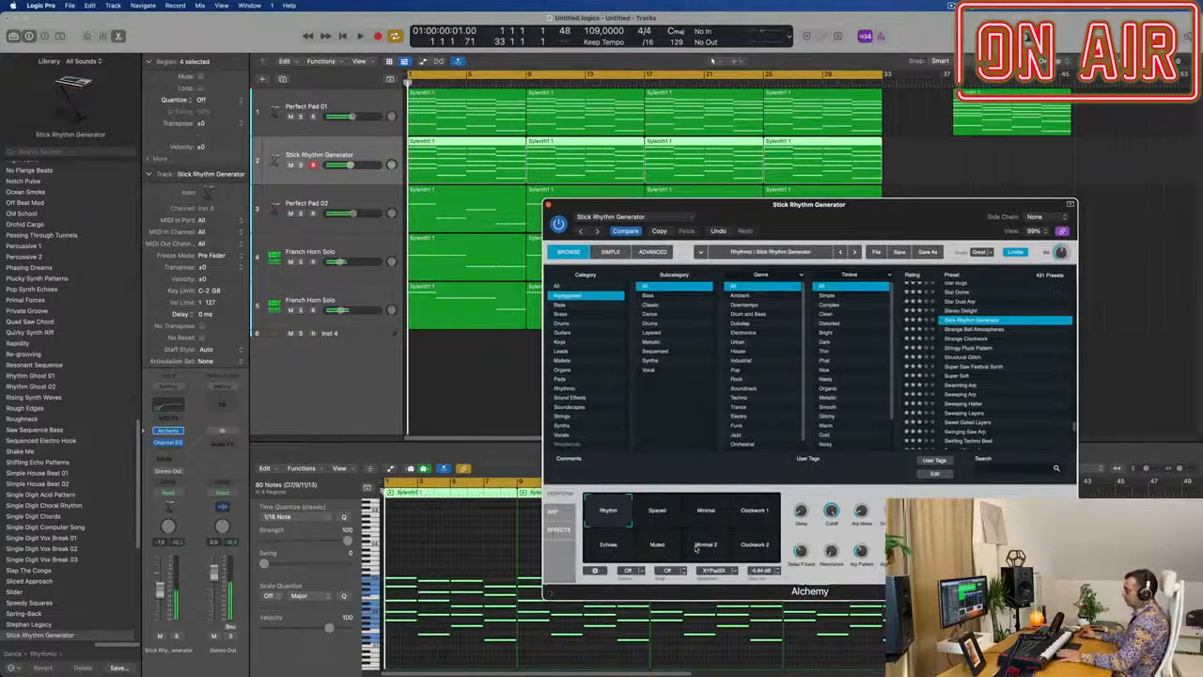
left_click(655, 511)
key("space")
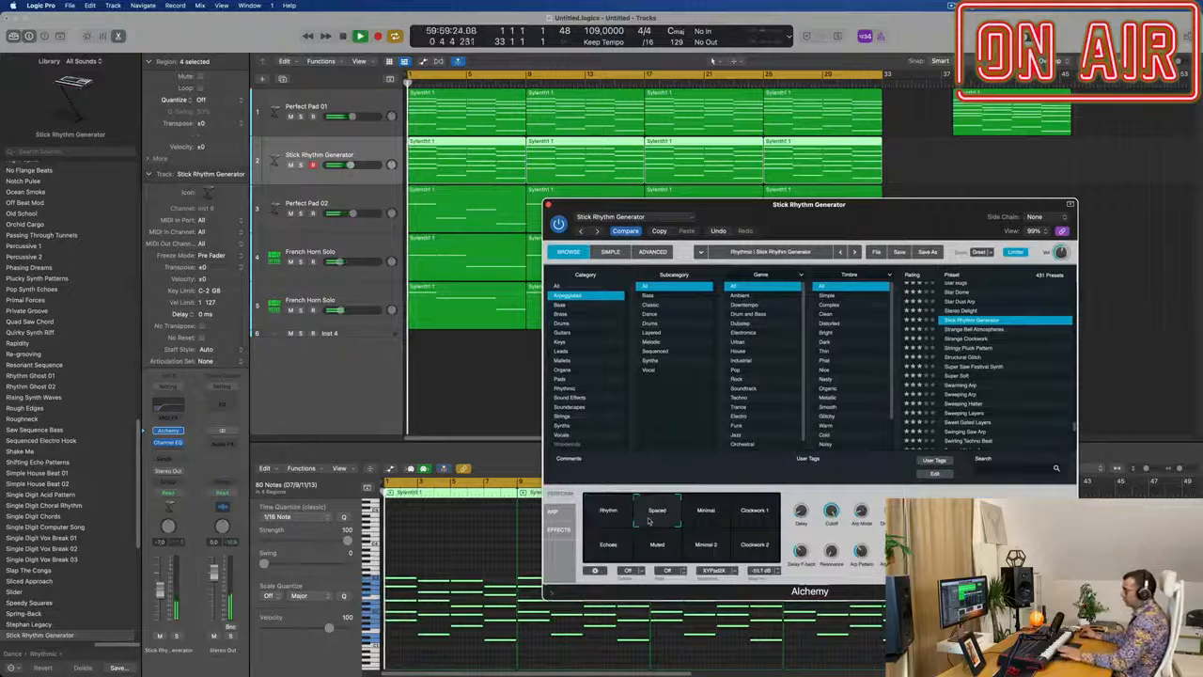
Audition Stick Rhythm Generator's Minimal, Clockwork 1, Echoes, Muted, Minimal 2 and Clockwork 2 variations during playback.
left_click(713, 513)
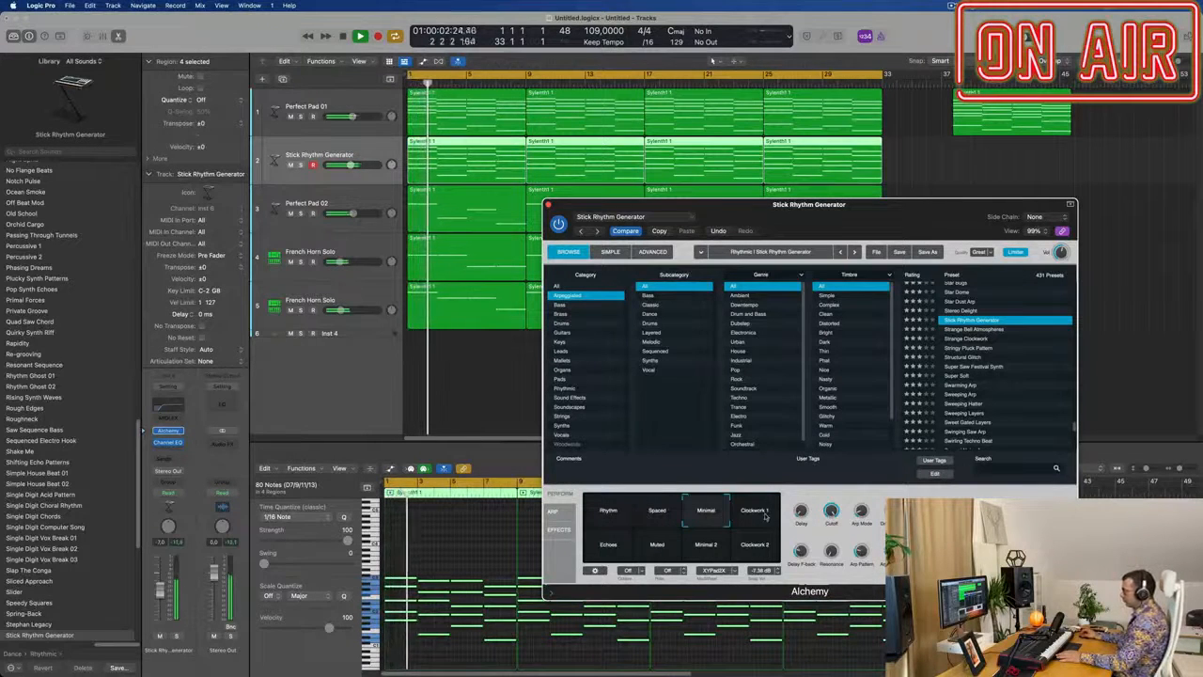
left_click(765, 517)
left_click(602, 548)
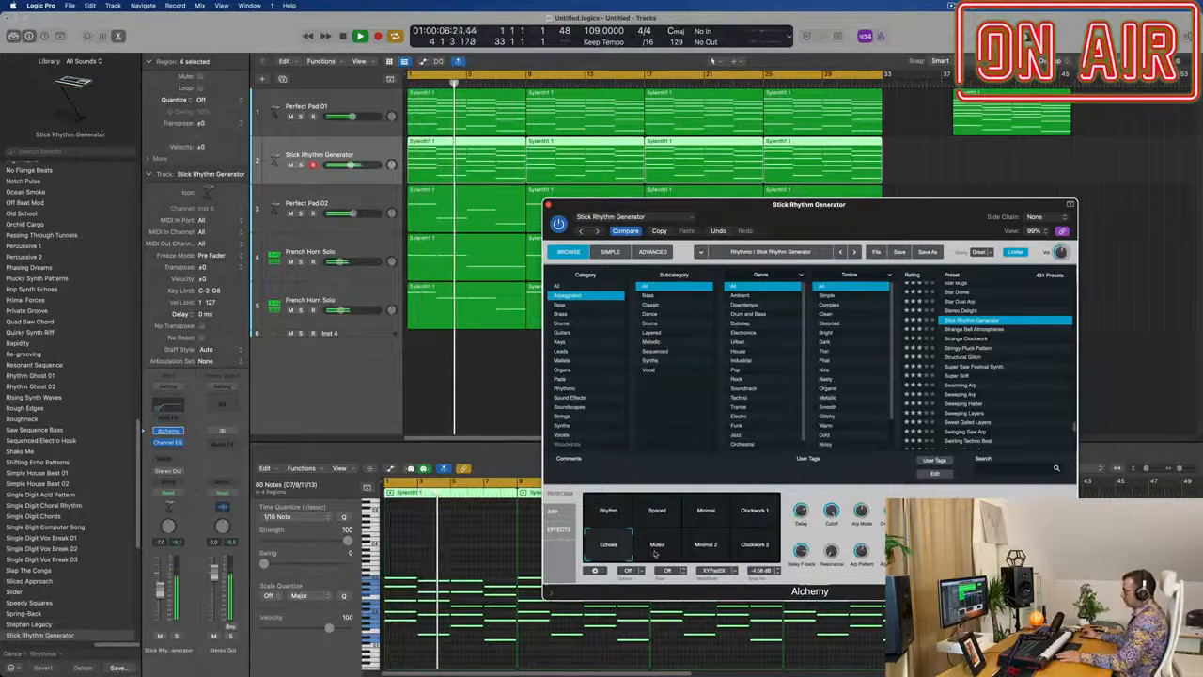
left_click(657, 549)
left_click(702, 550)
left_click(755, 545)
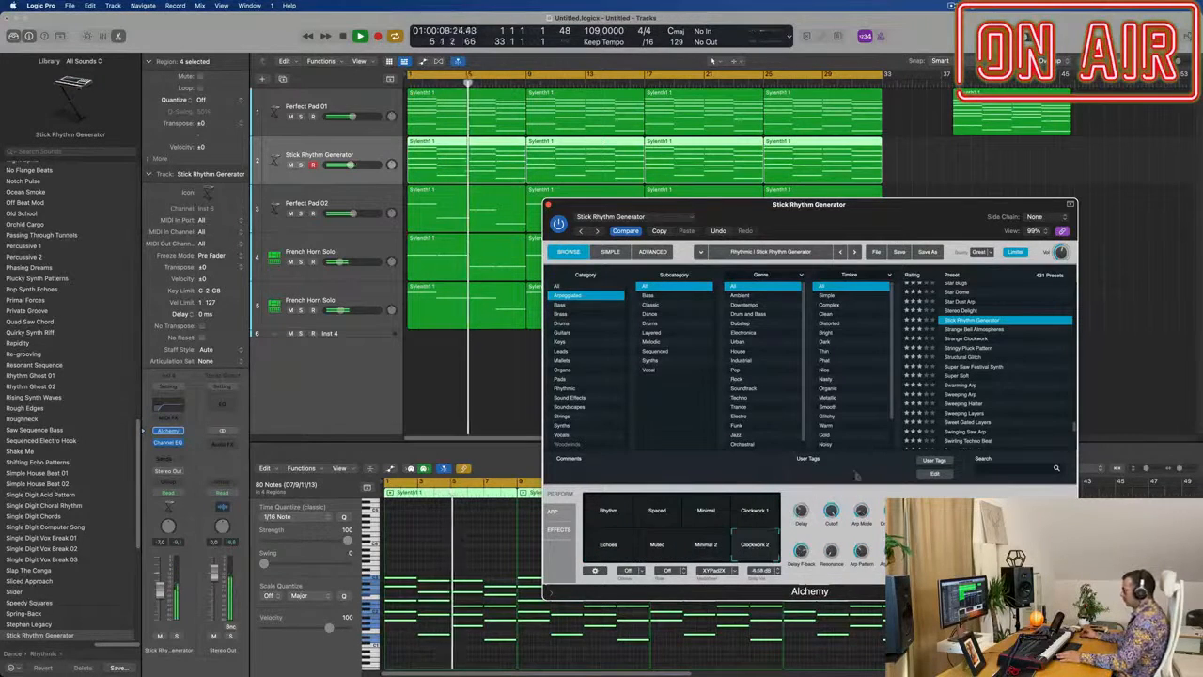
Load the Strange Bell Atmospheres preset and audition its Metallic variation during playback.
left_click(978, 330)
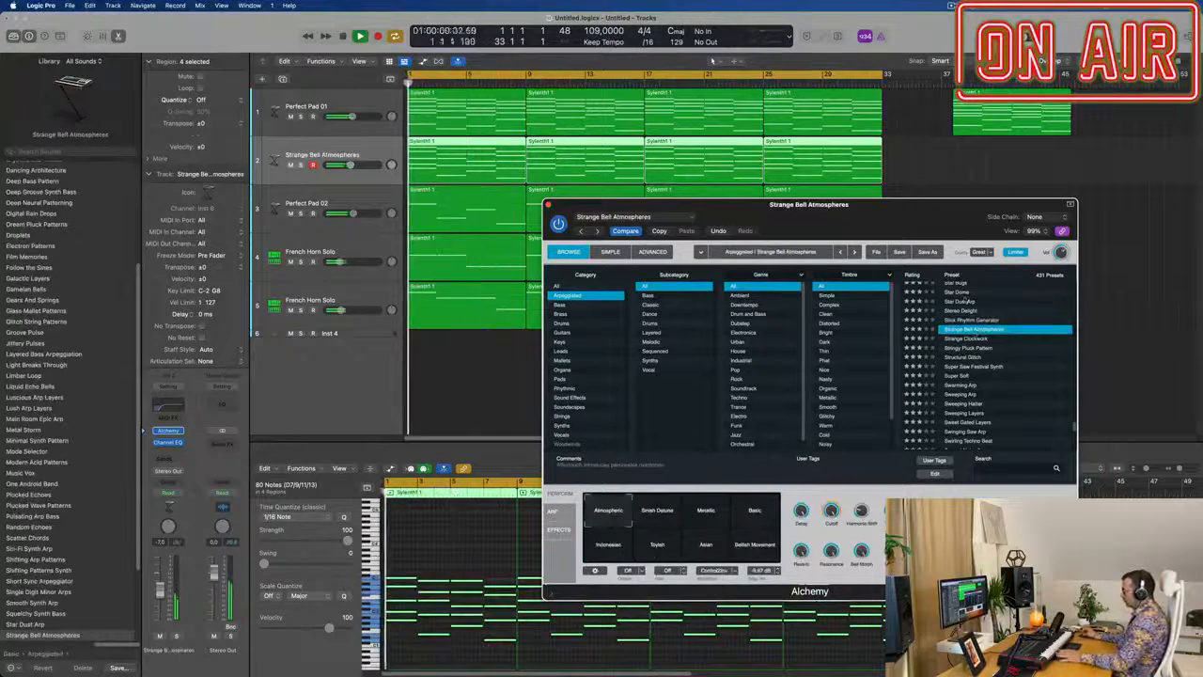
left_click_drag(896, 205, 969, 110)
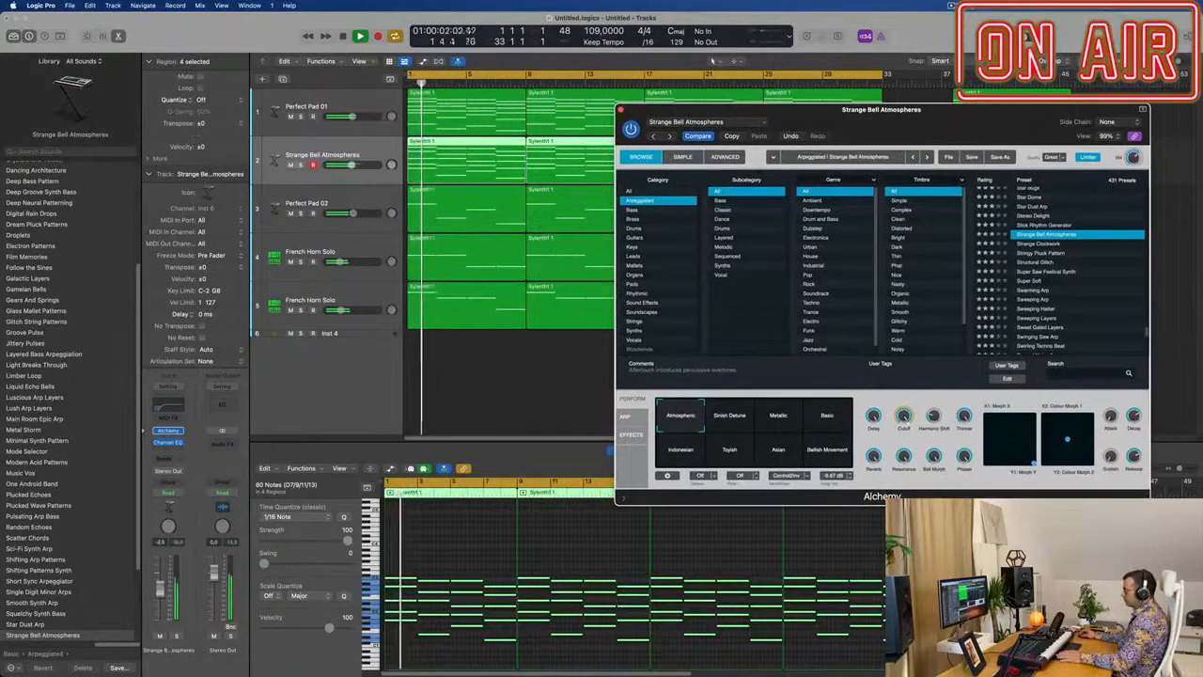
left_click(996, 535)
left_click(788, 422)
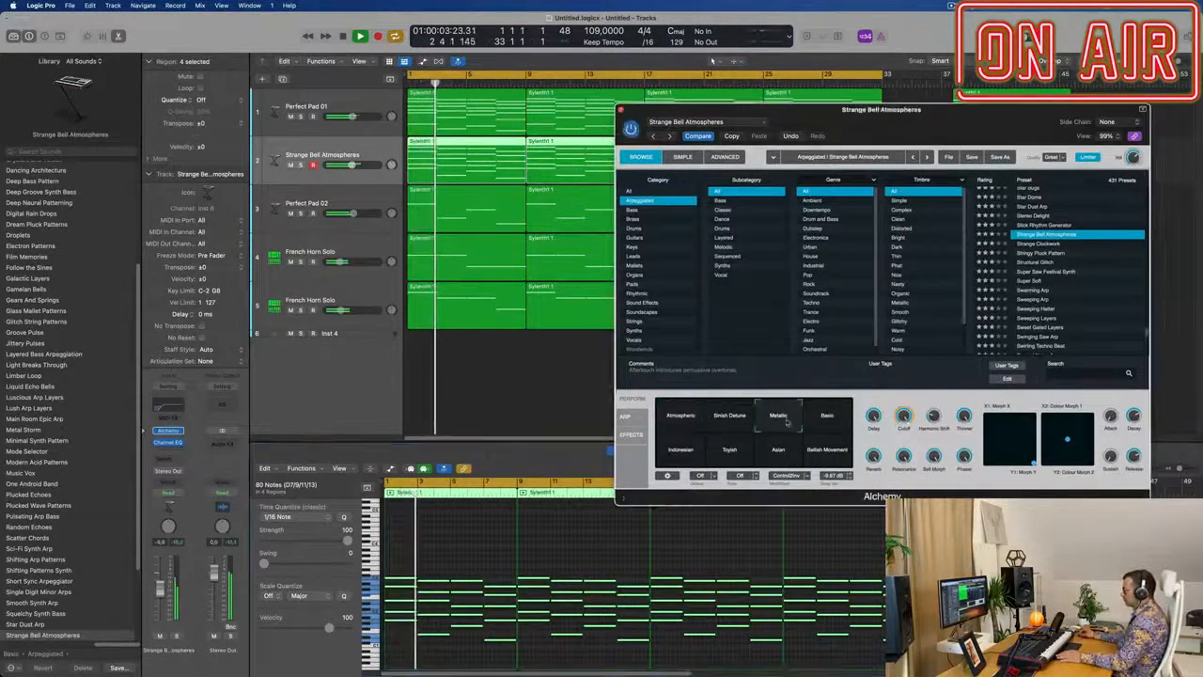
Try the Strange Clockwork preset, and load Stringy Pluck Pattern on the second track.
left_click(1033, 246)
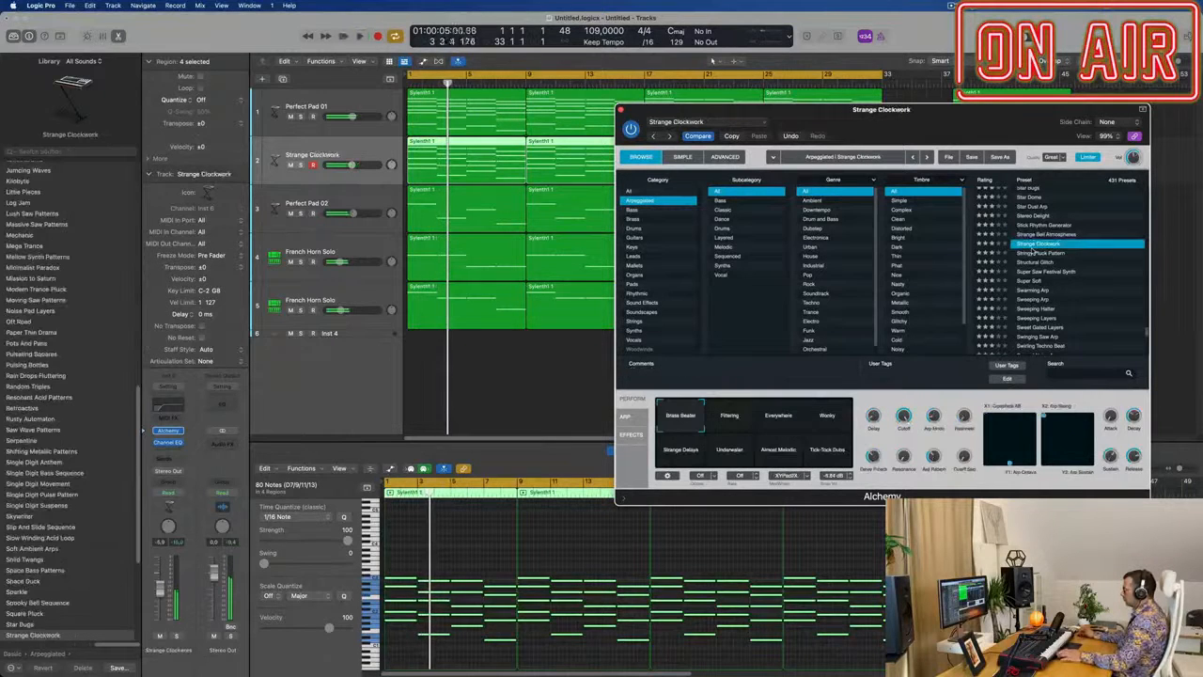
left_click(1049, 254)
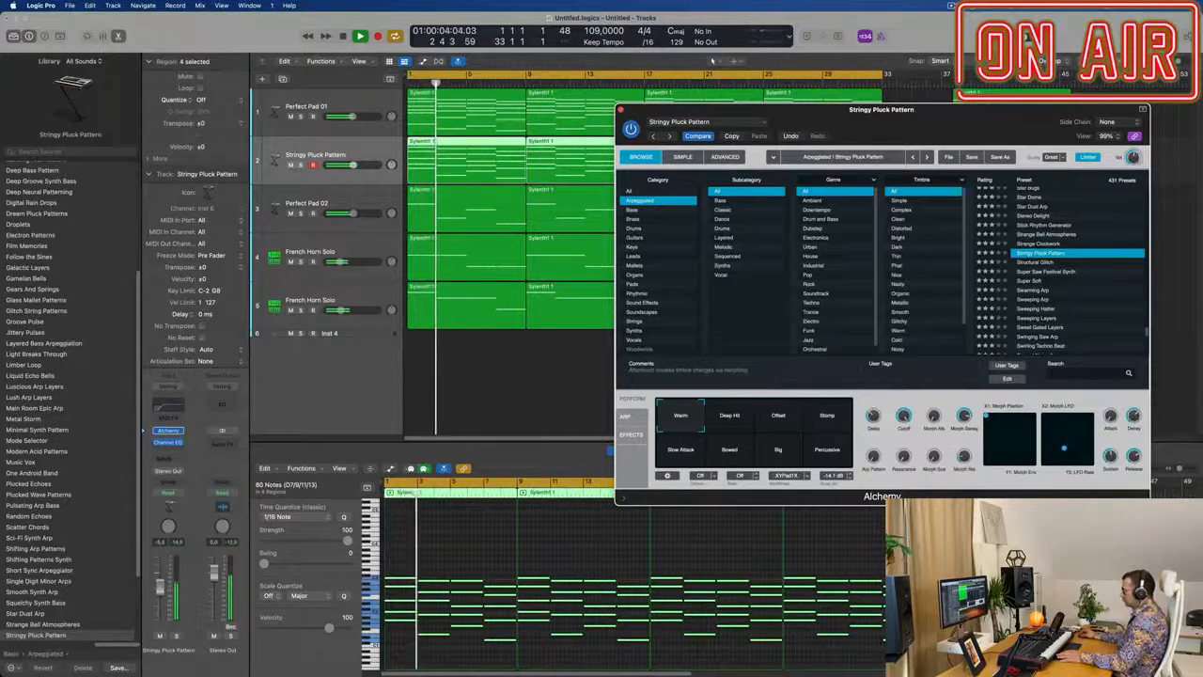
Show Stringy Pluck Pattern's arpeggiator settings during playback and mute Perfect Pad 02 and both French Horn Solo tracks.
left_click(626, 416)
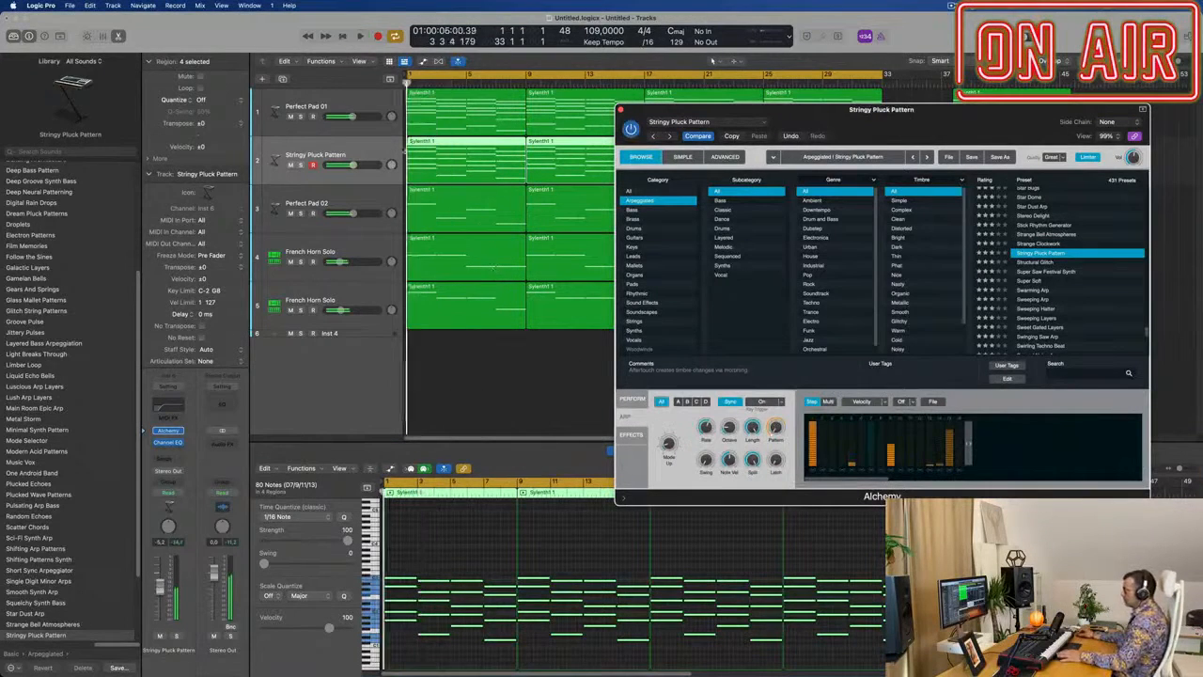
left_click(373, 155)
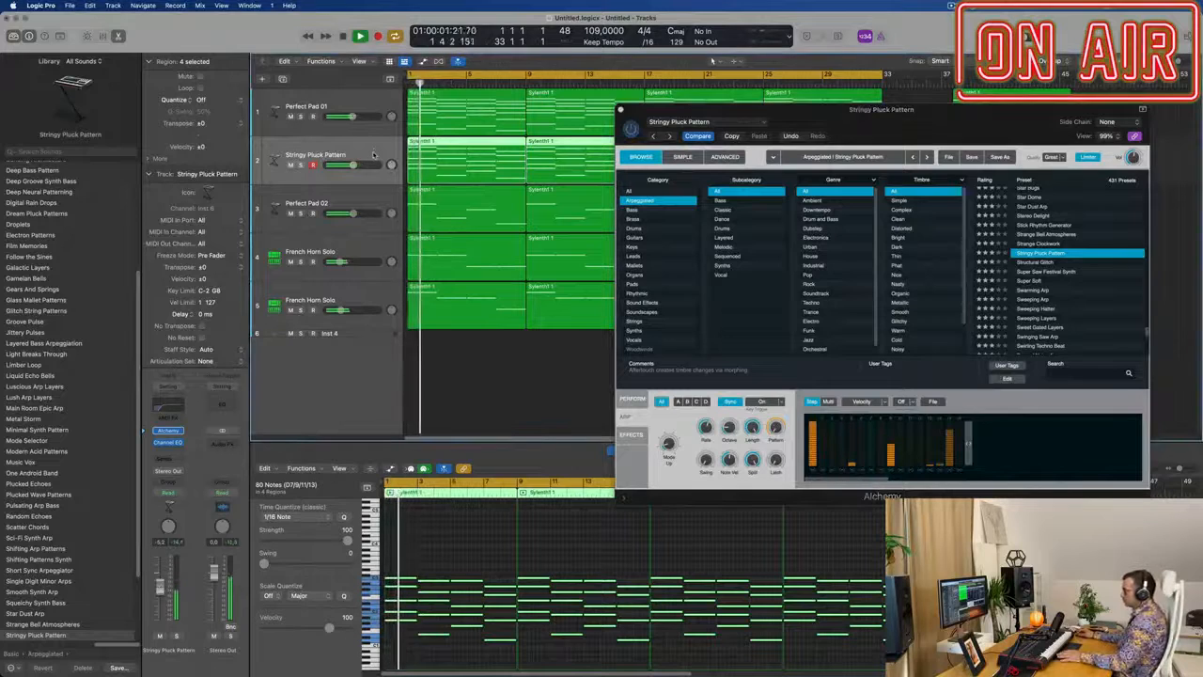
left_click_drag(291, 213, 290, 262)
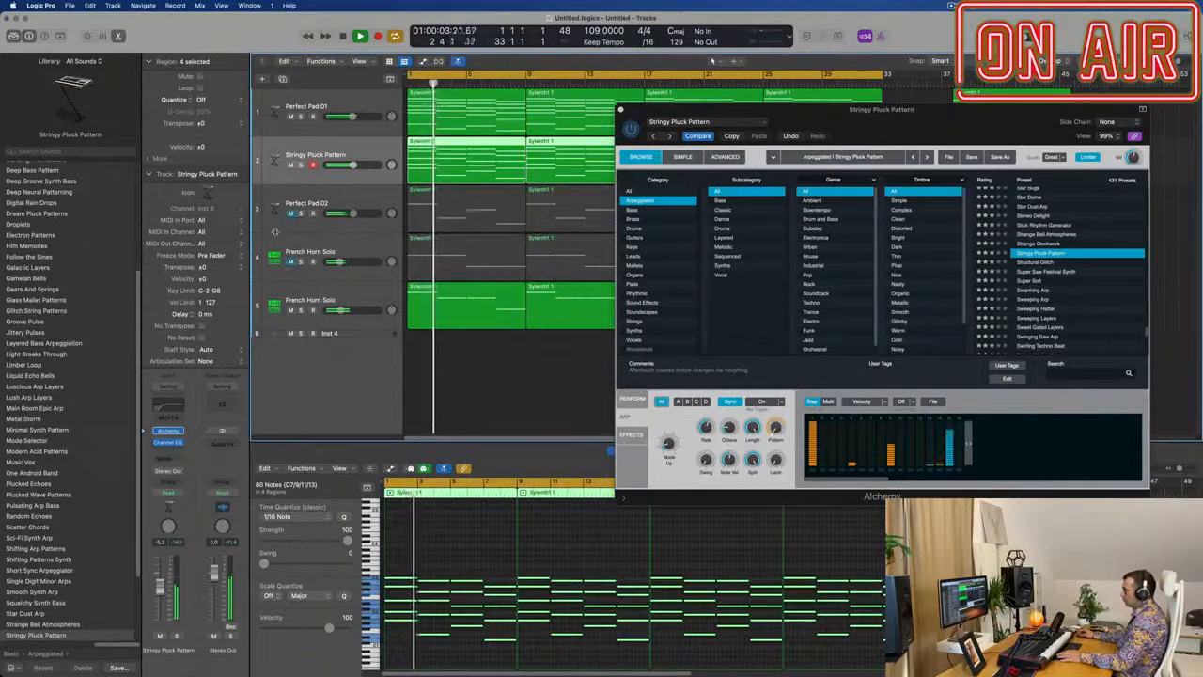
left_click(290, 311)
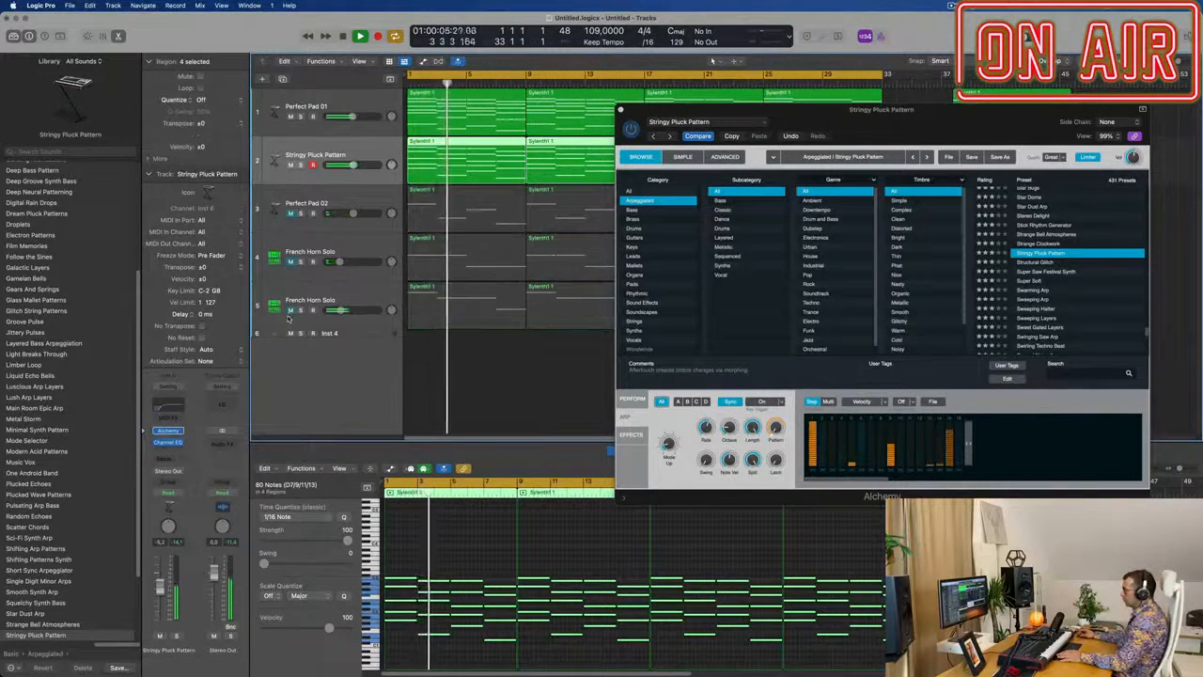
Audition Stringy Pluck Pattern's Deep Hit, Offset, Percussive and Big performance variations during playback and settle on Deep Hit.
left_click_drag(938, 113, 827, 143)
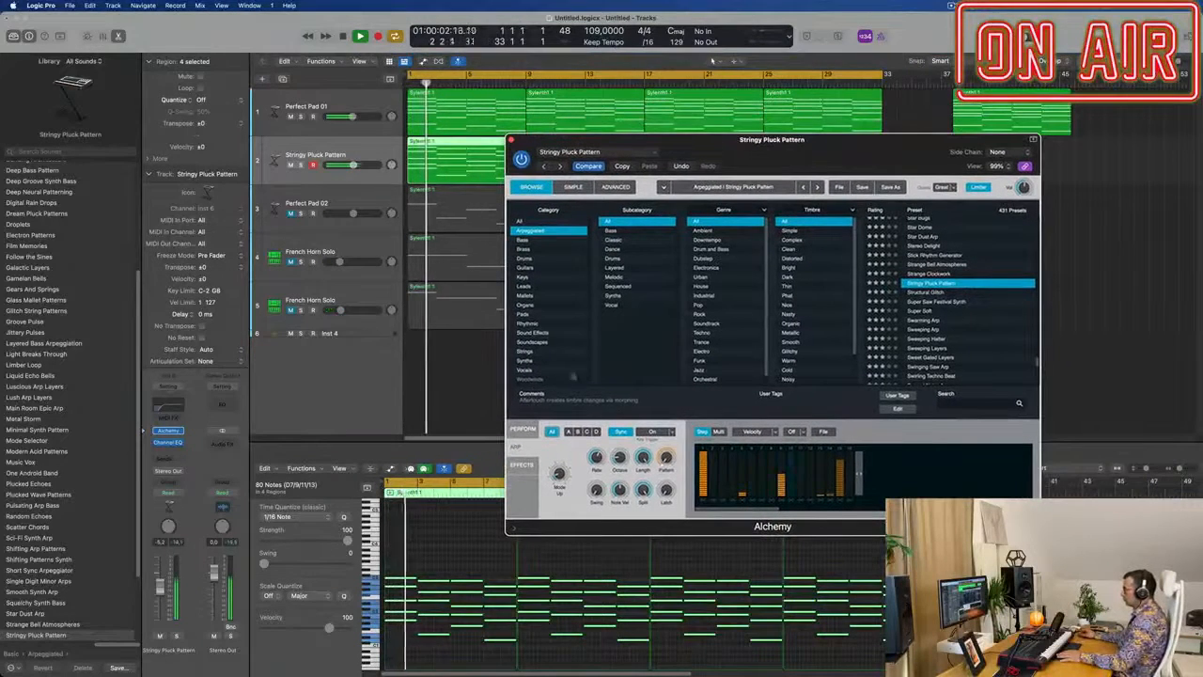
left_click(524, 430)
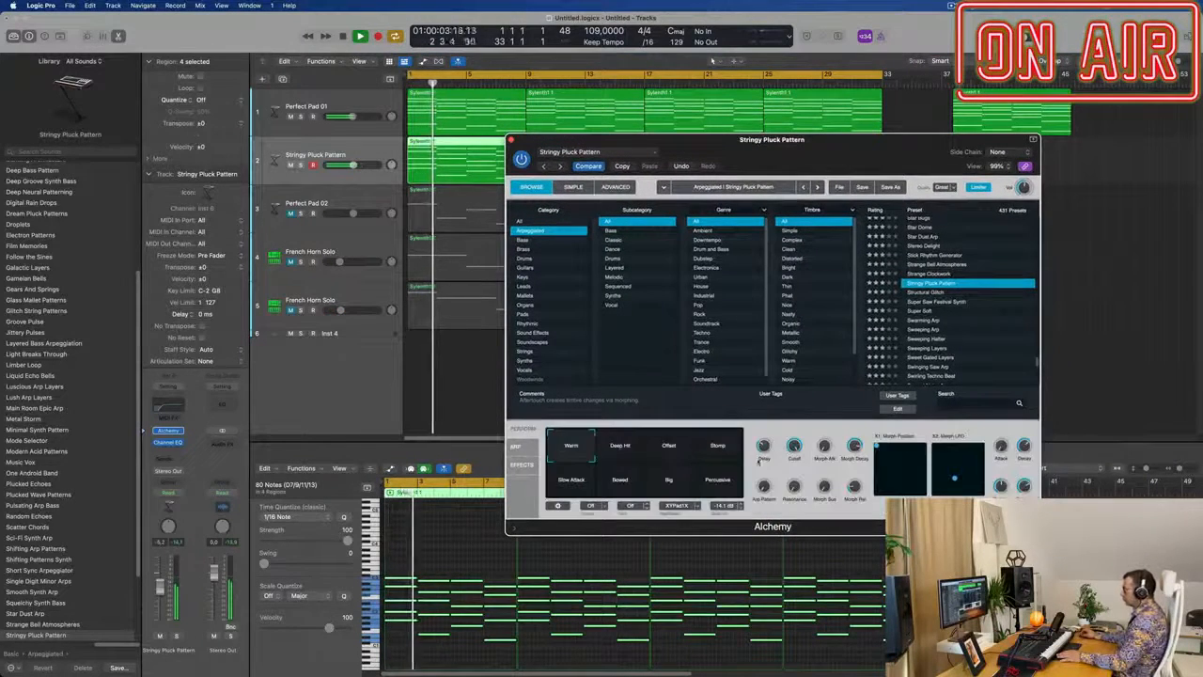
left_click(620, 447)
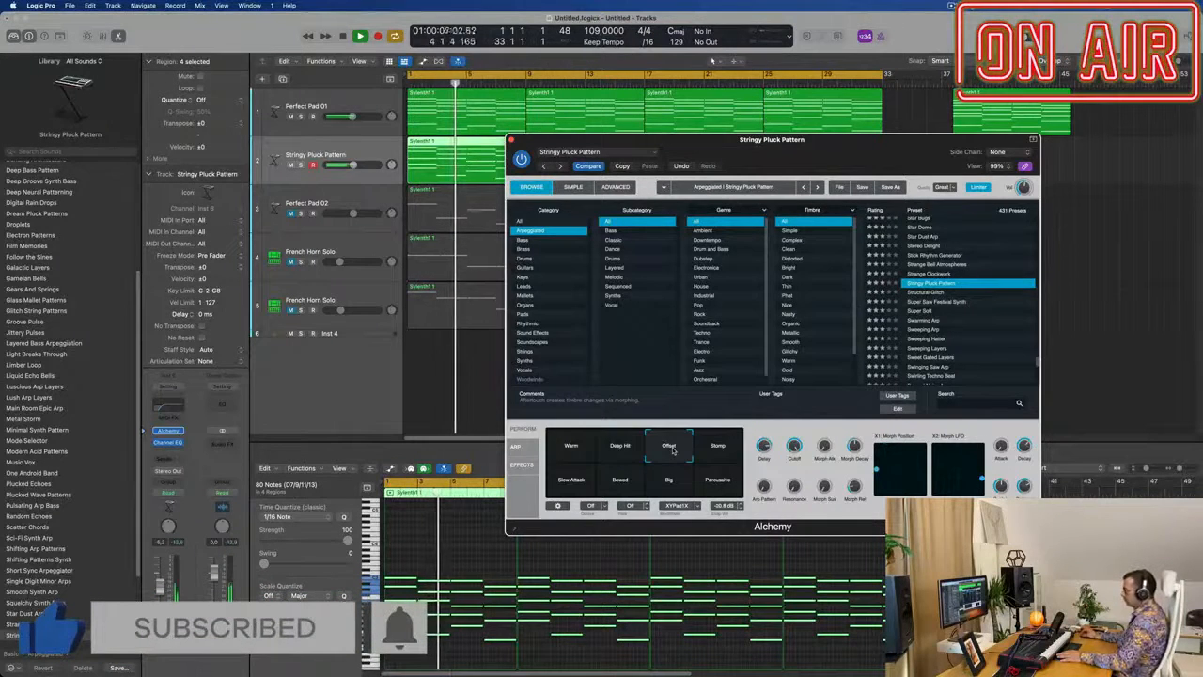
left_click(713, 489)
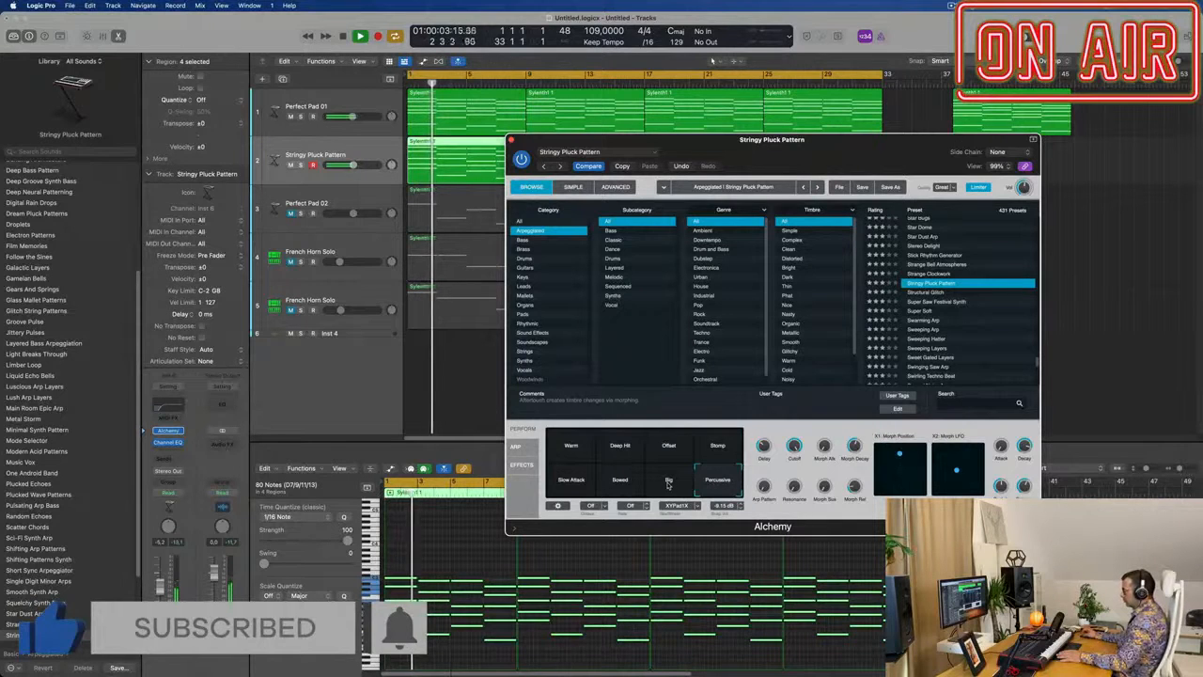
left_click(669, 483)
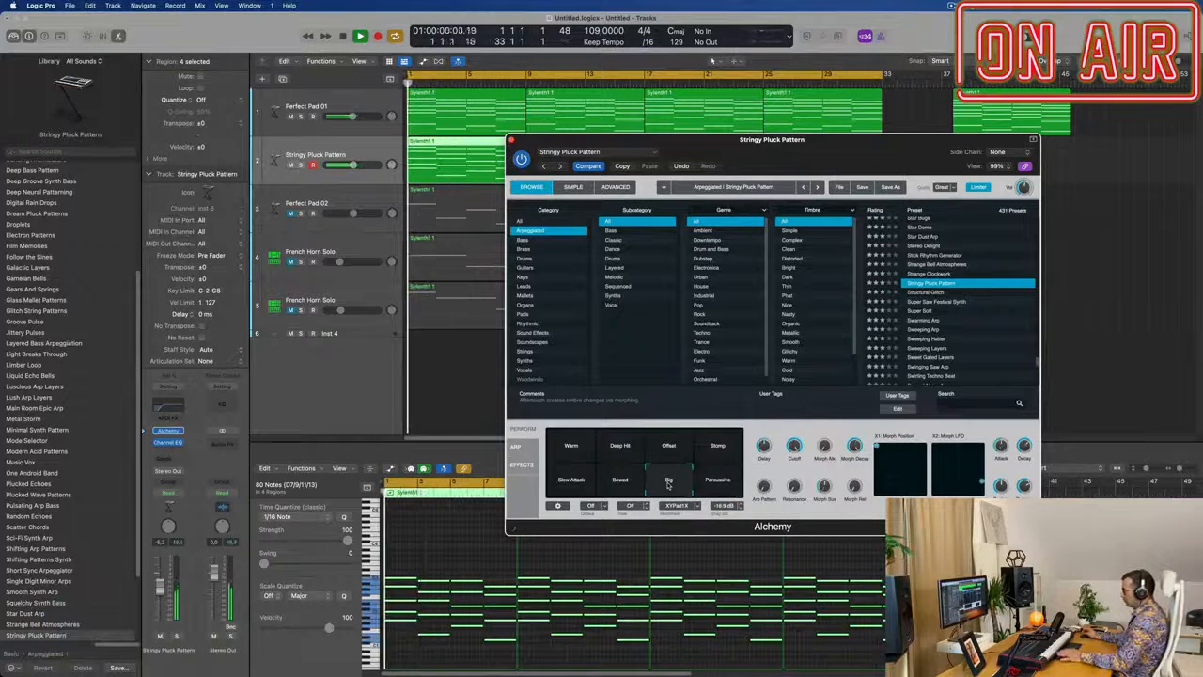
left_click(618, 451)
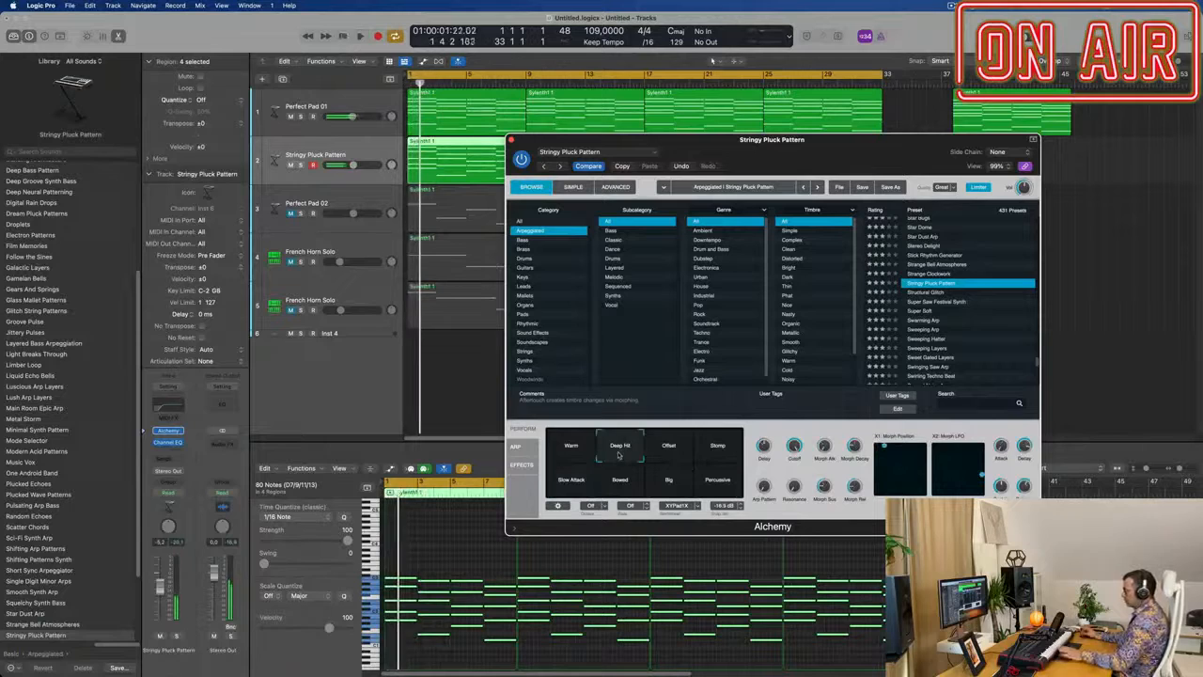
left_click_drag(499, 471, 711, 467)
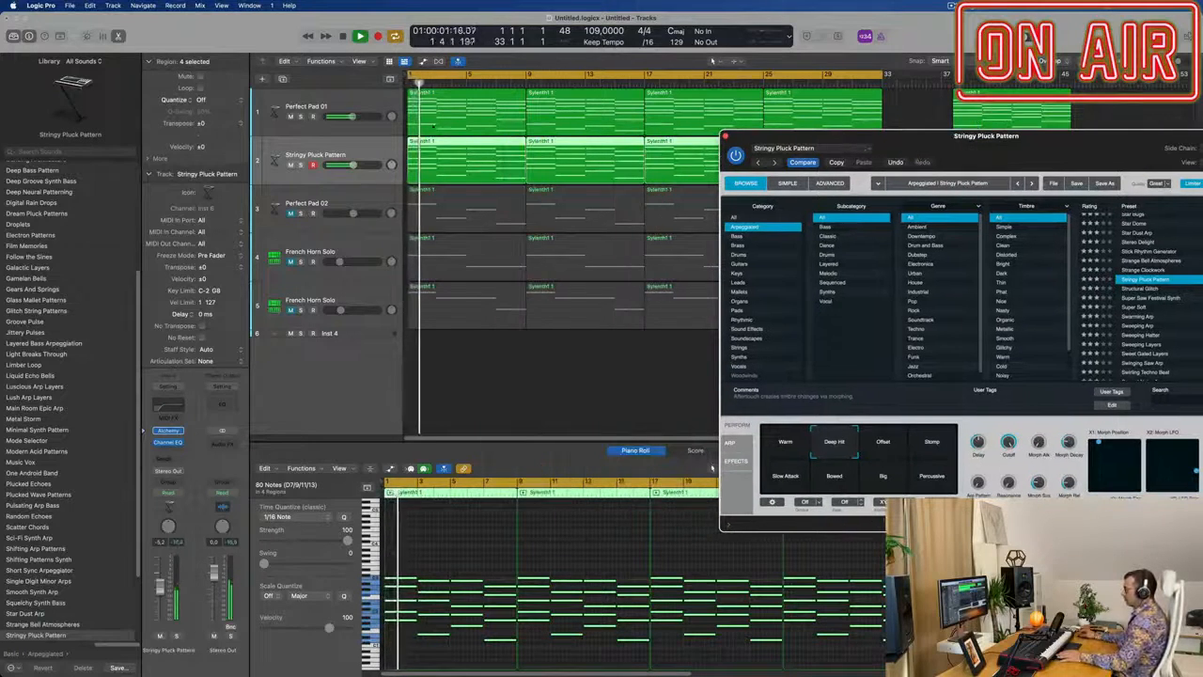
Bring up the Perfect Pad 01 track's Alchemy synth and check its sound settings during playback.
key("Up")
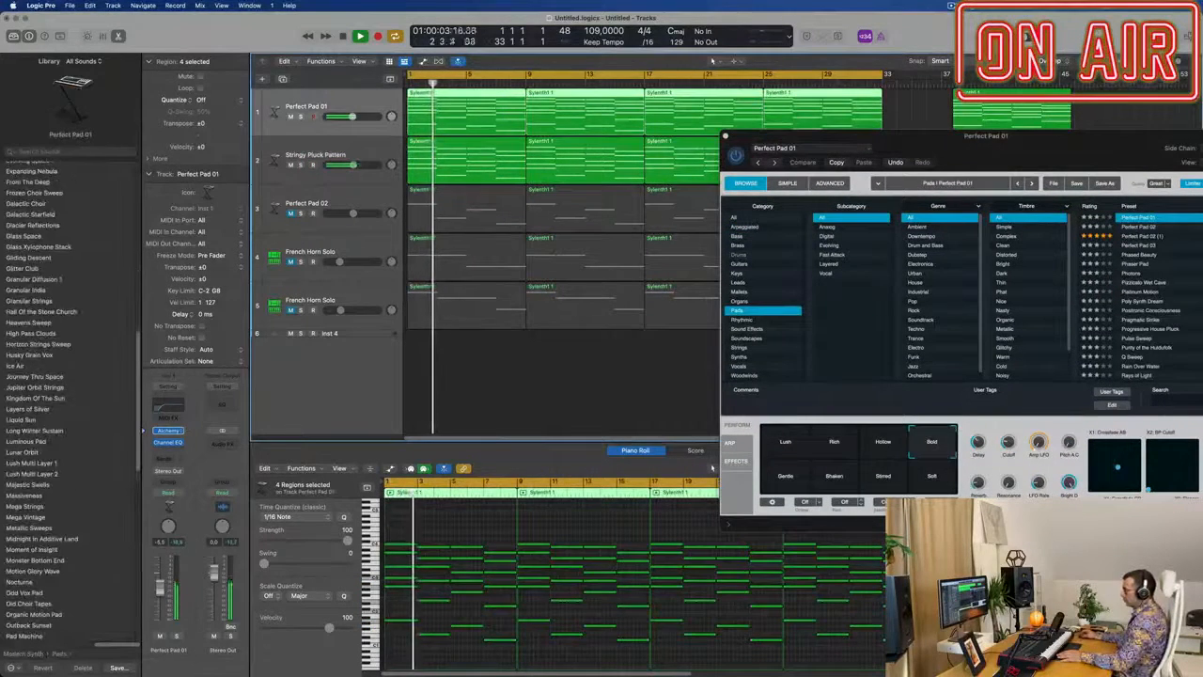
key("v")
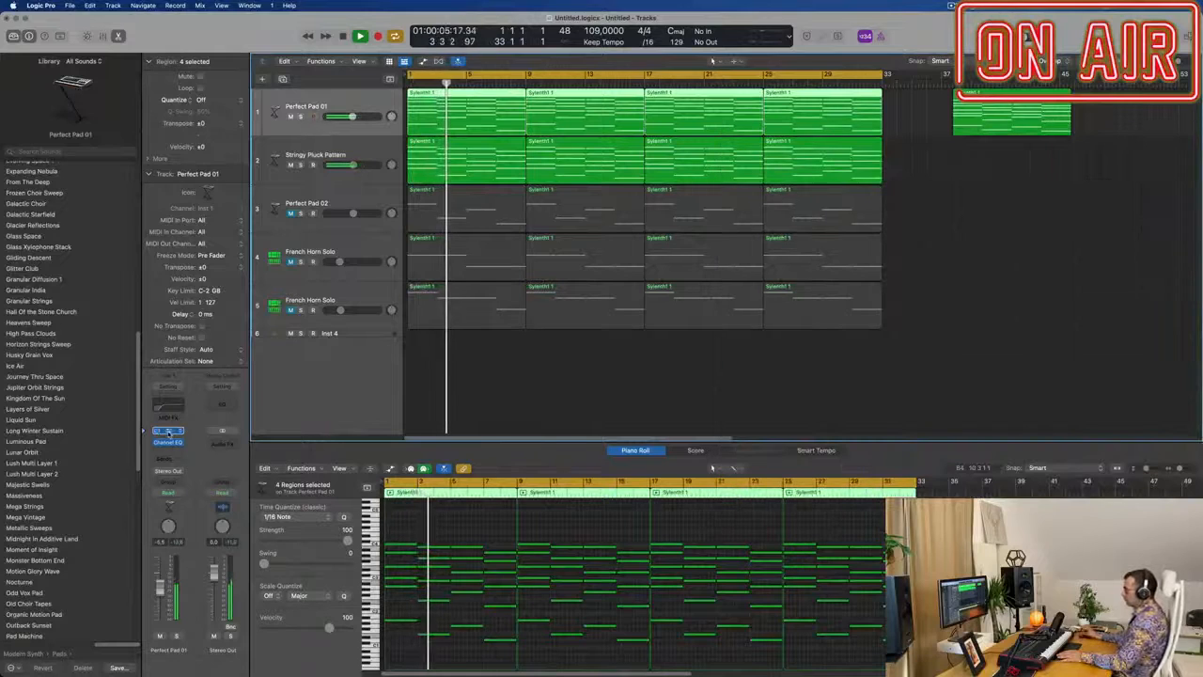
key("v")
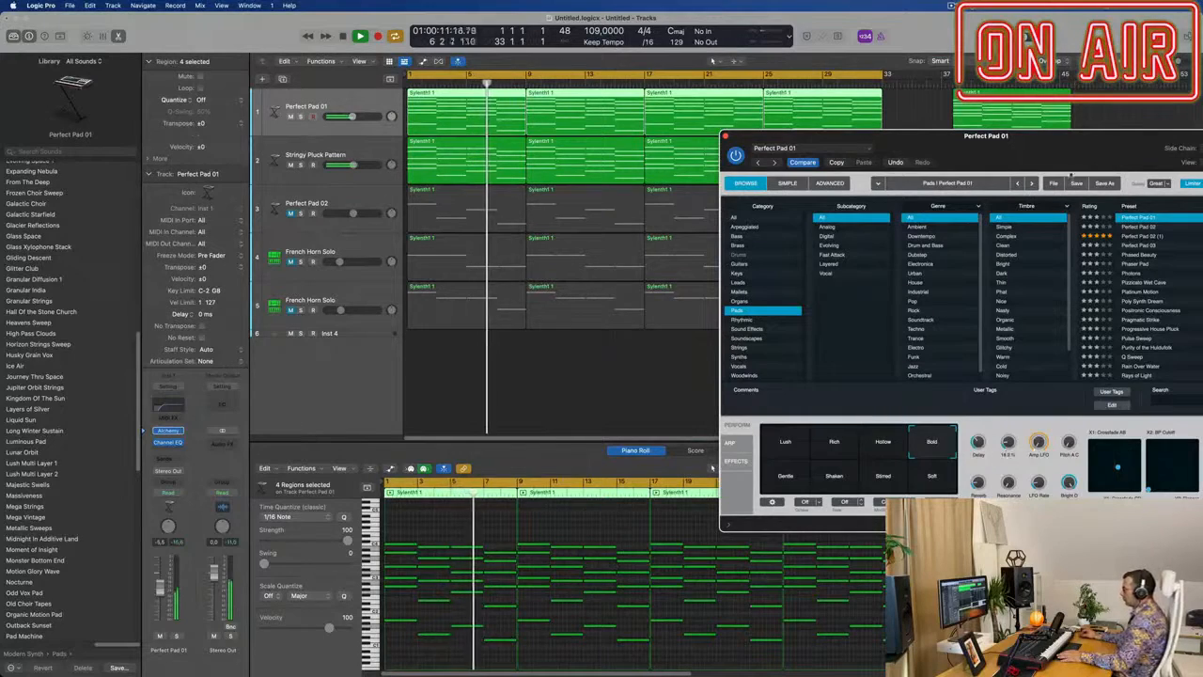
left_click_drag(940, 136, 899, 201)
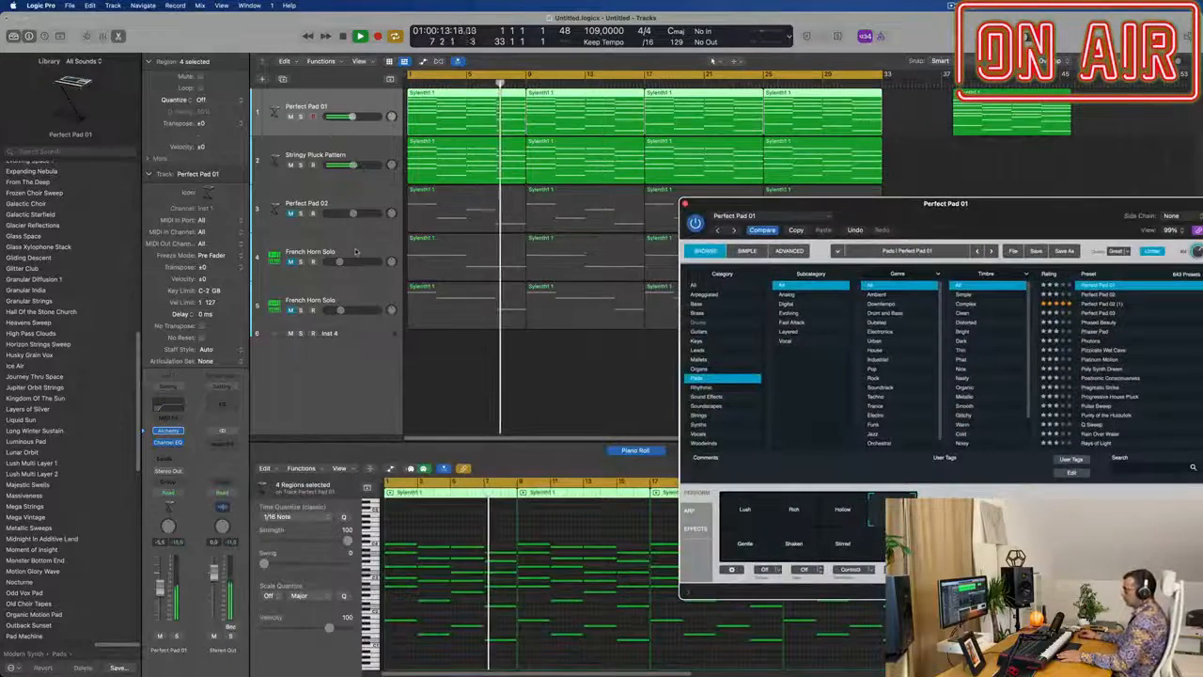
Unmute the French Horn Solo on track 4 and set its volume to -24.0 dB.
left_click(356, 251)
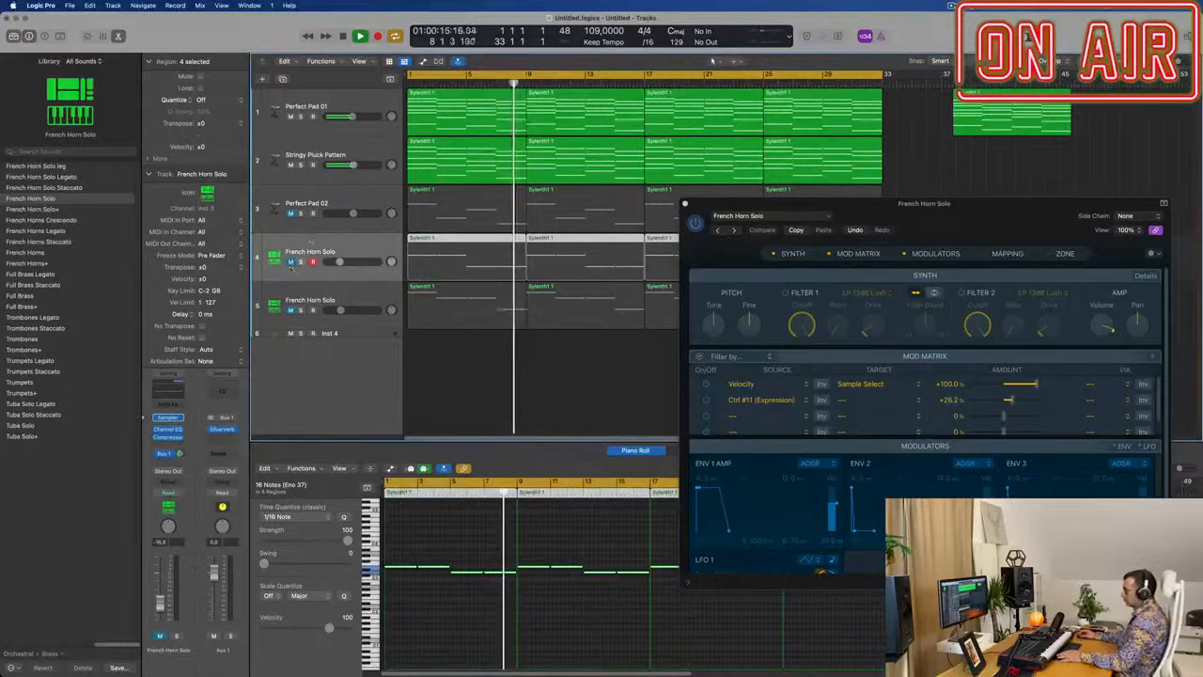
left_click(291, 266)
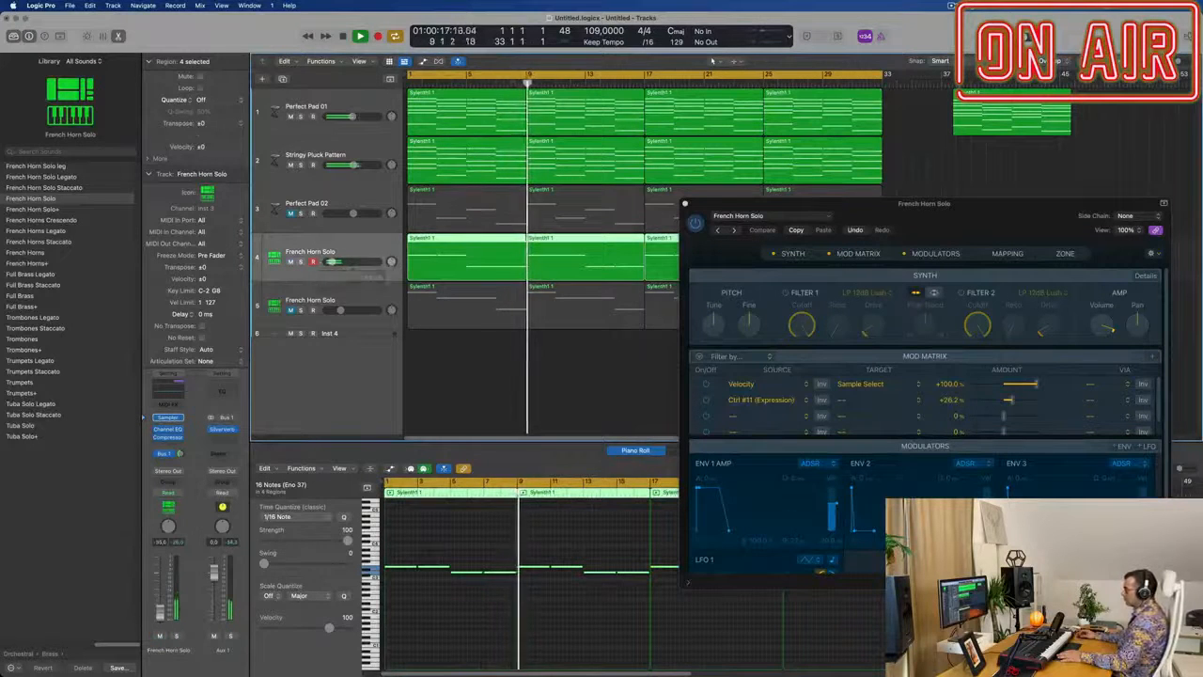
mouse_move(334, 263)
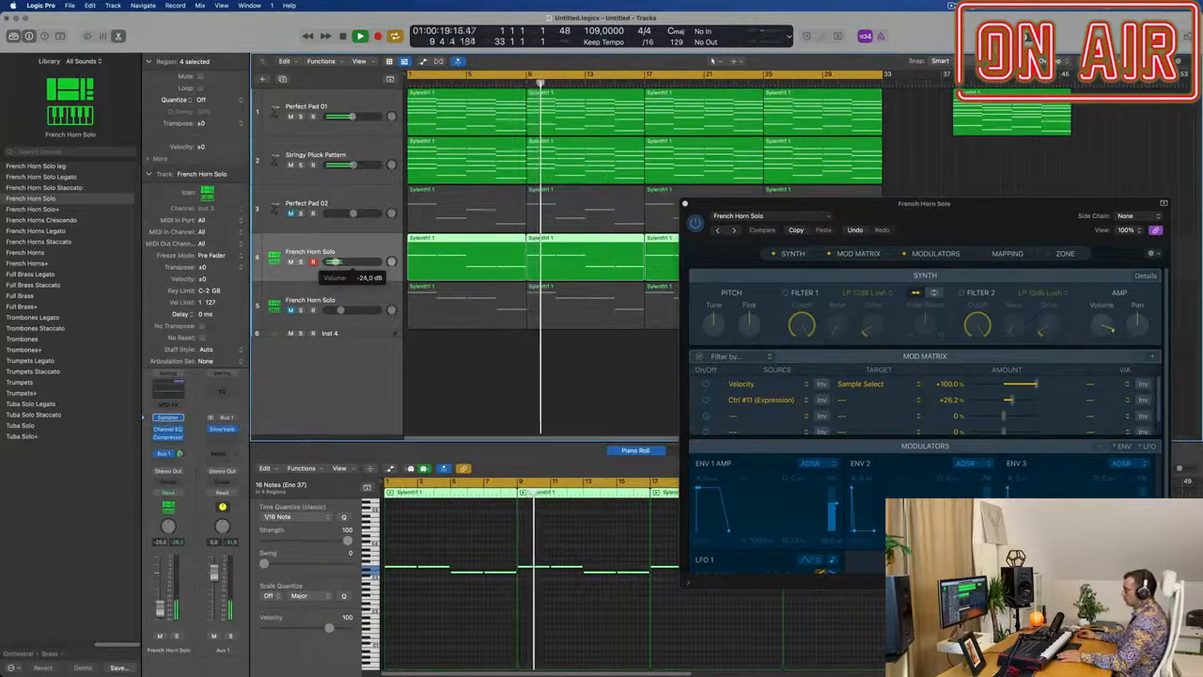
Unmute the Perfect Pad 02 track and lower its volume to blend it into the mix.
left_click(289, 214)
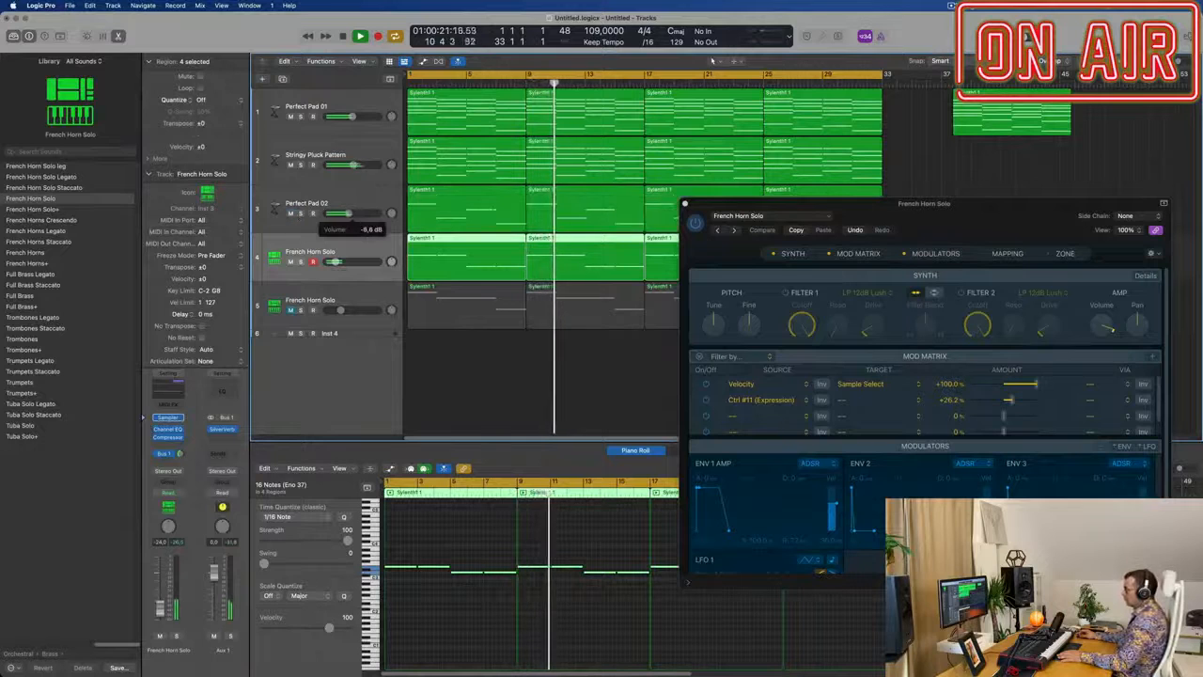
left_click_drag(350, 213, 343, 213)
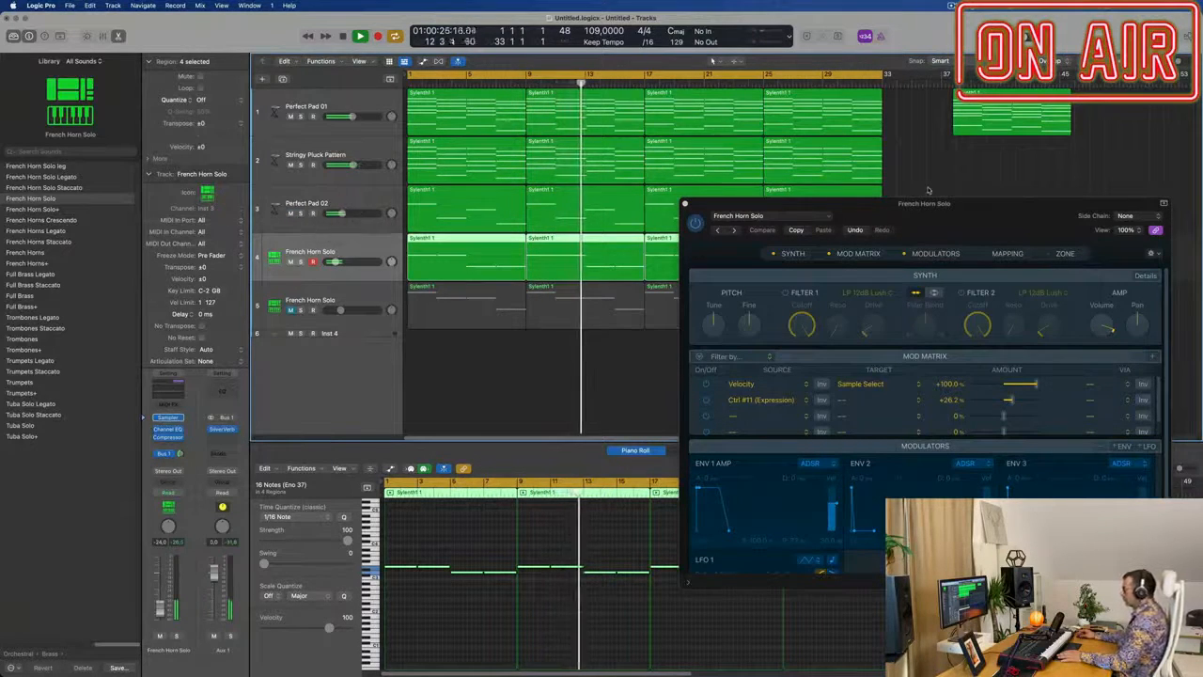
mouse_move(929, 201)
left_mouse_down()
mouse_move(696, 224)
mouse_move(939, 200)
left_mouse_up()
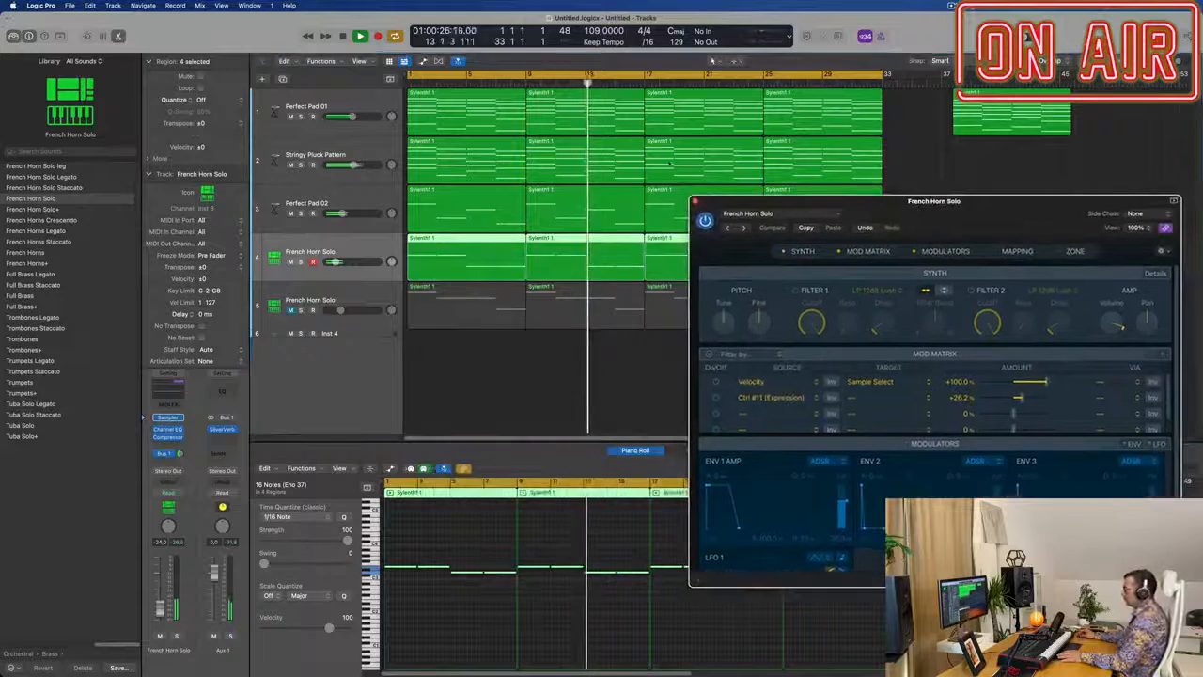
Set the low-cut frequency in the Stringy Pluck Pattern track's Channel EQ to 109 Hz.
left_click(365, 153)
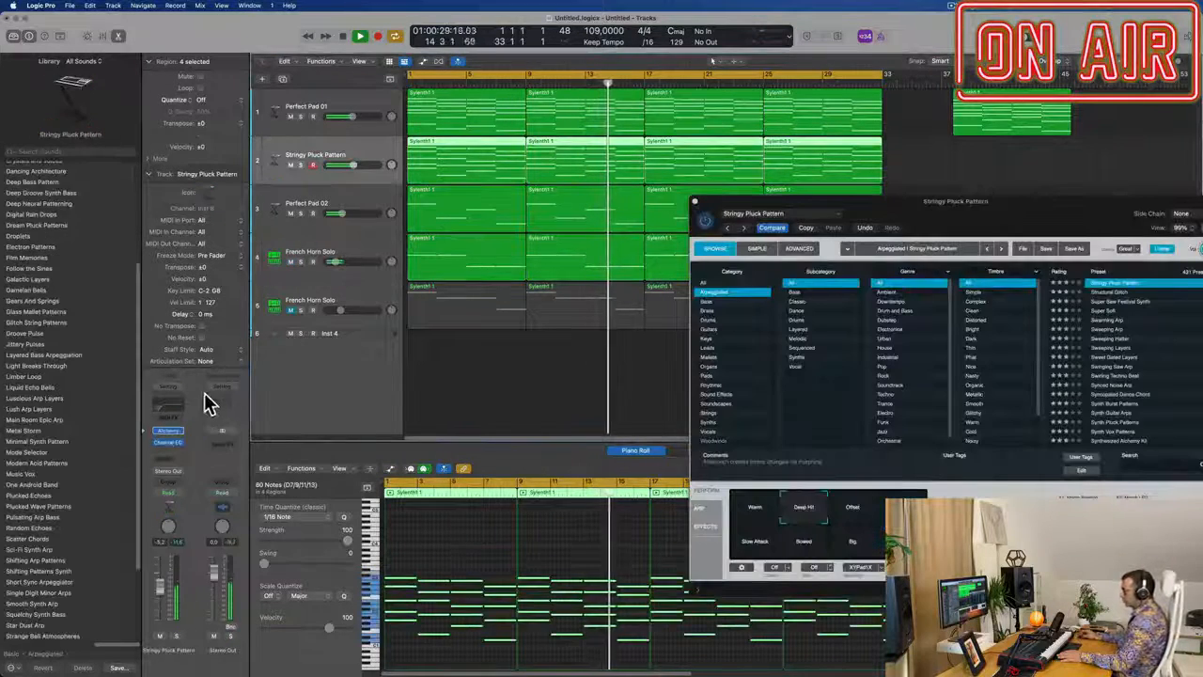
left_click(169, 406)
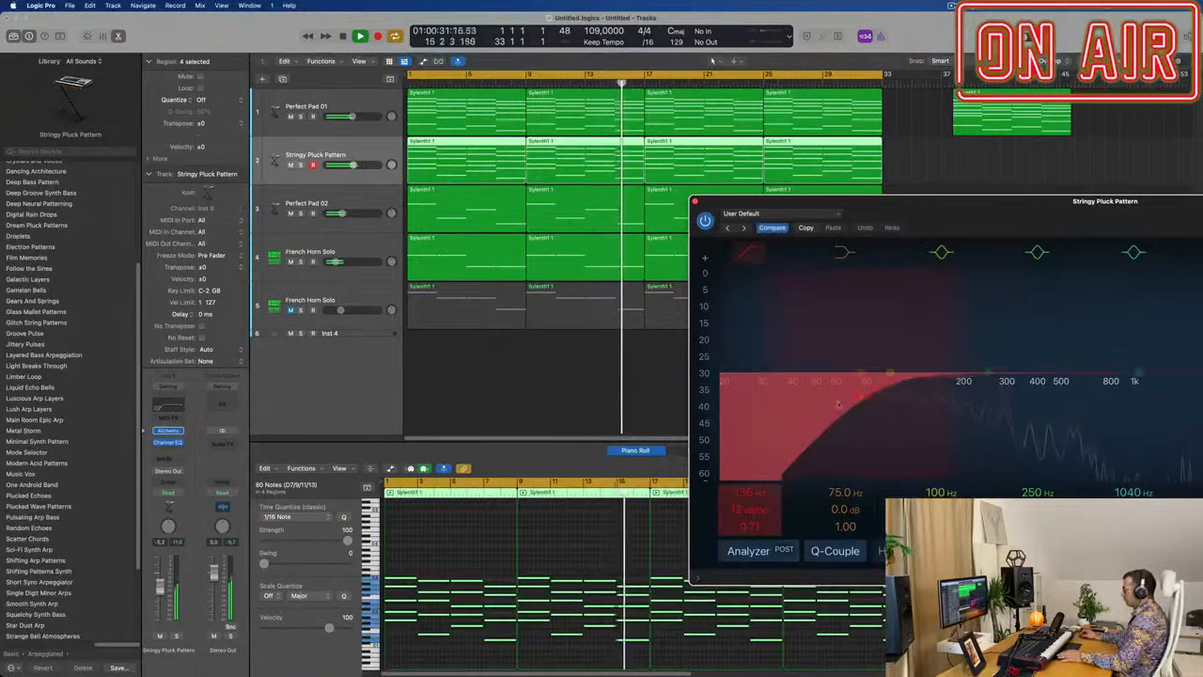
left_click_drag(838, 405, 822, 406)
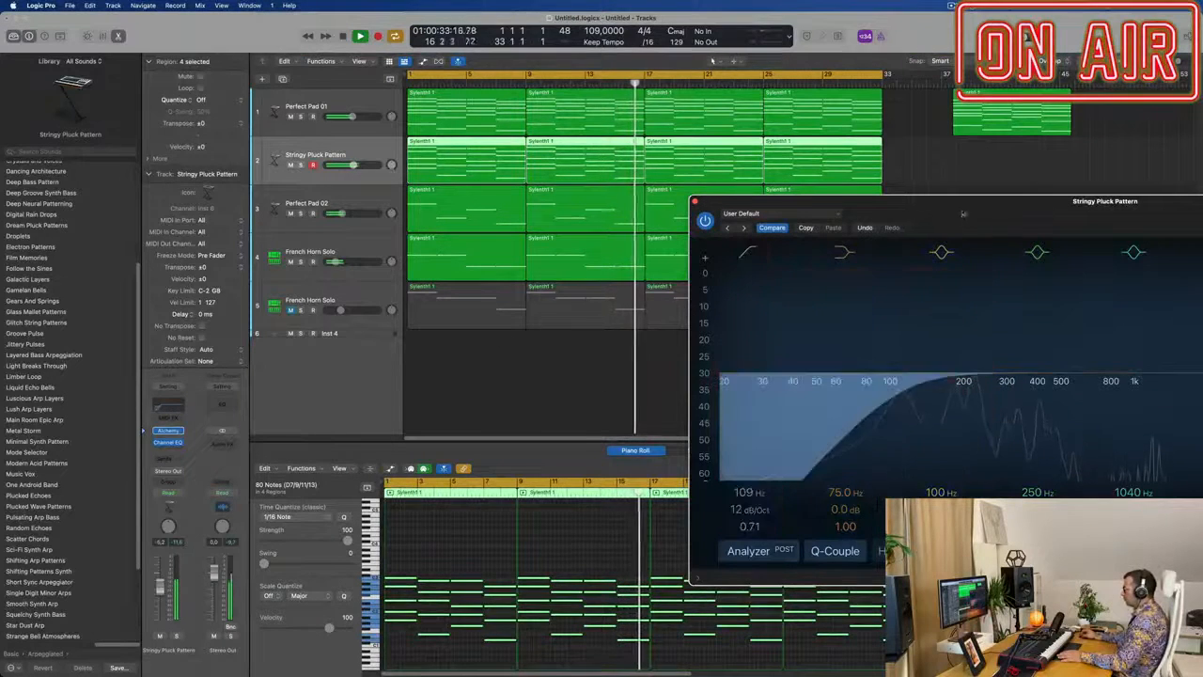
left_click_drag(963, 214, 599, 316)
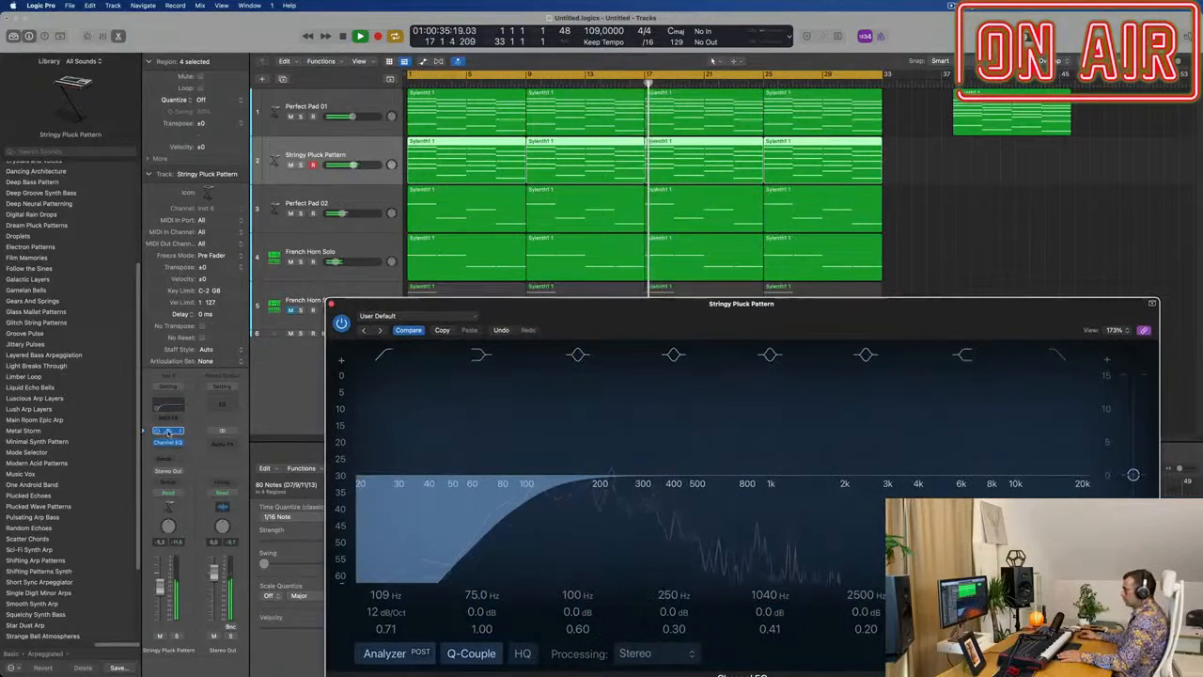
Reopen Alchemy on the second track, toggle its Compare state and solo the track to hear it alone.
left_click(169, 430)
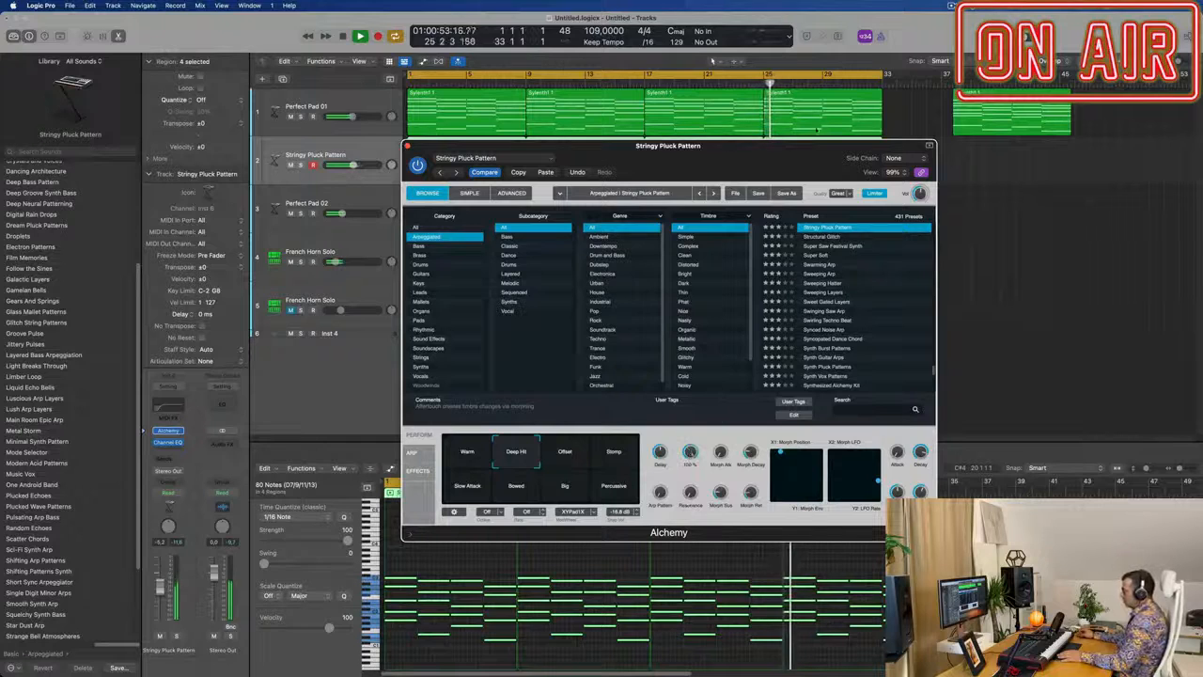
left_click_drag(600, 173, 612, 148)
left_click(496, 148)
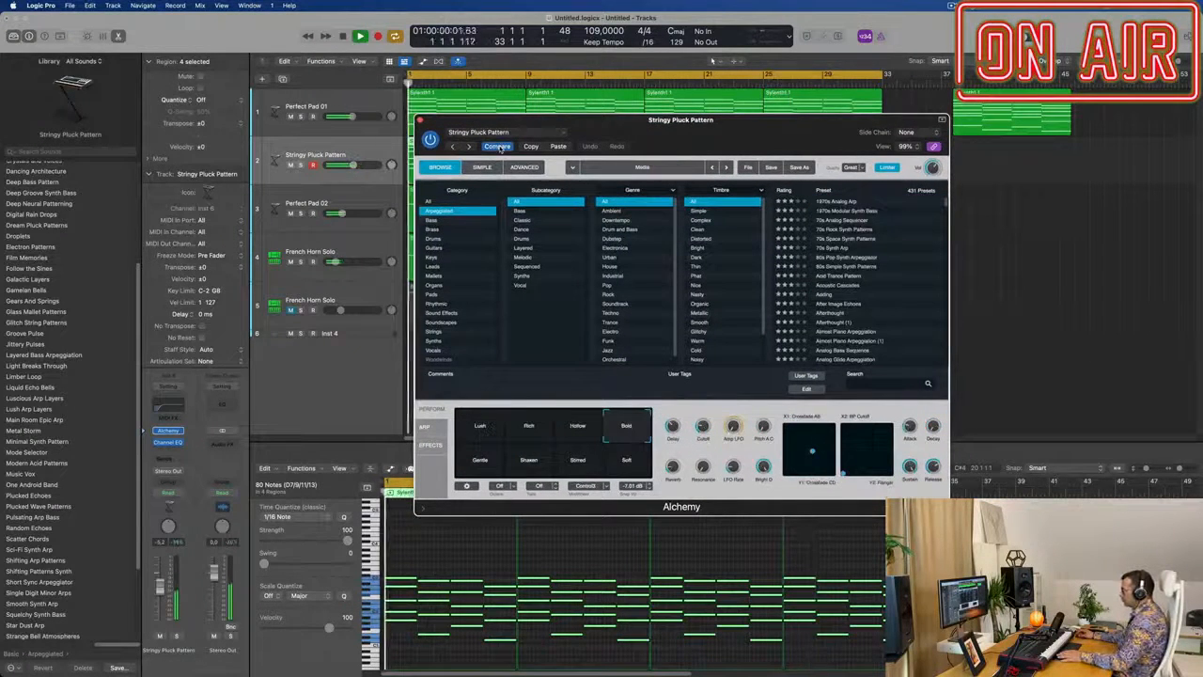
left_click_drag(710, 131, 880, 211)
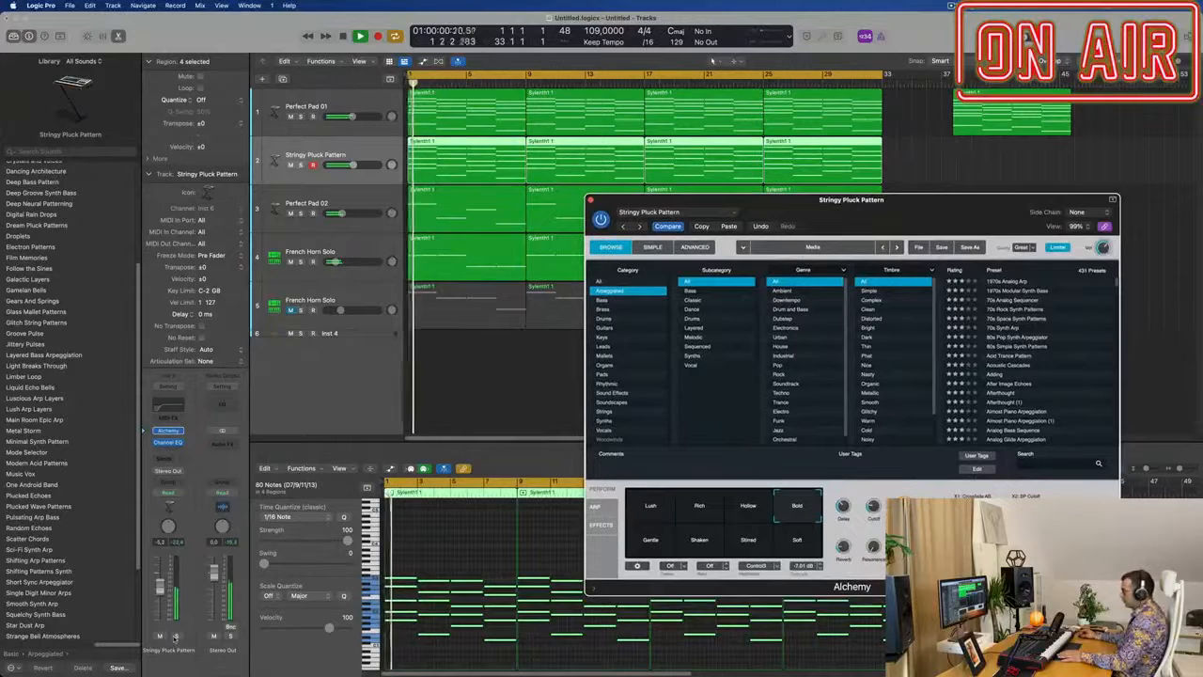
left_click(315, 155)
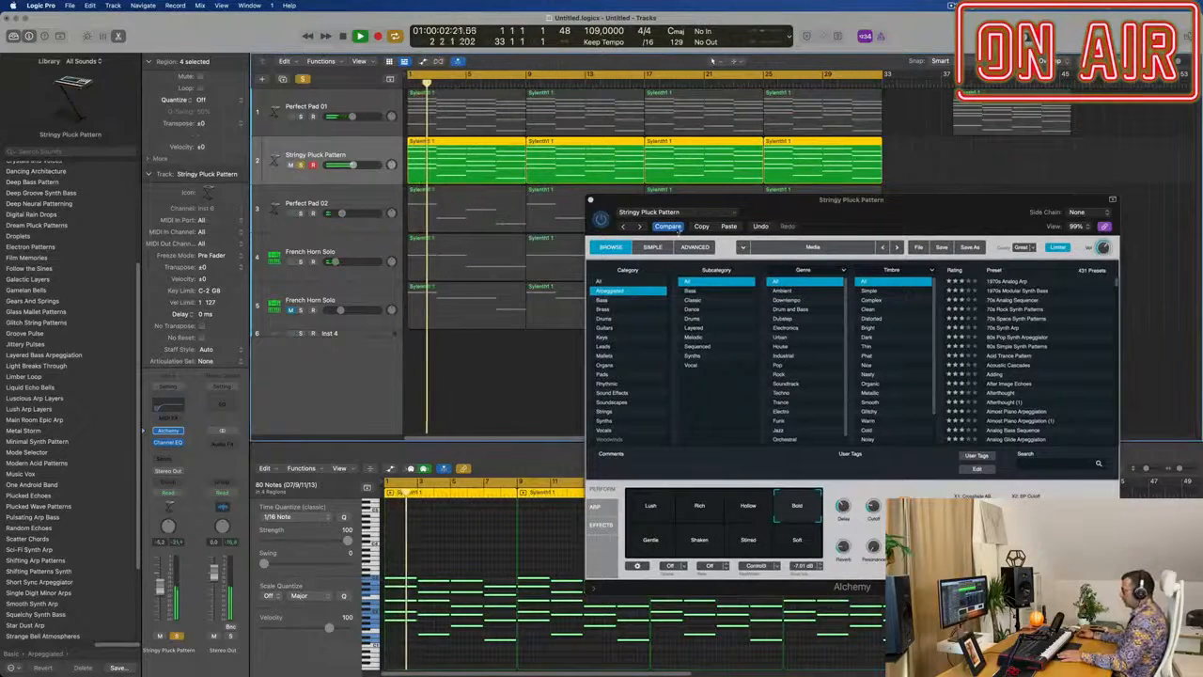
left_click(669, 227)
left_click_drag(929, 223, 841, 200)
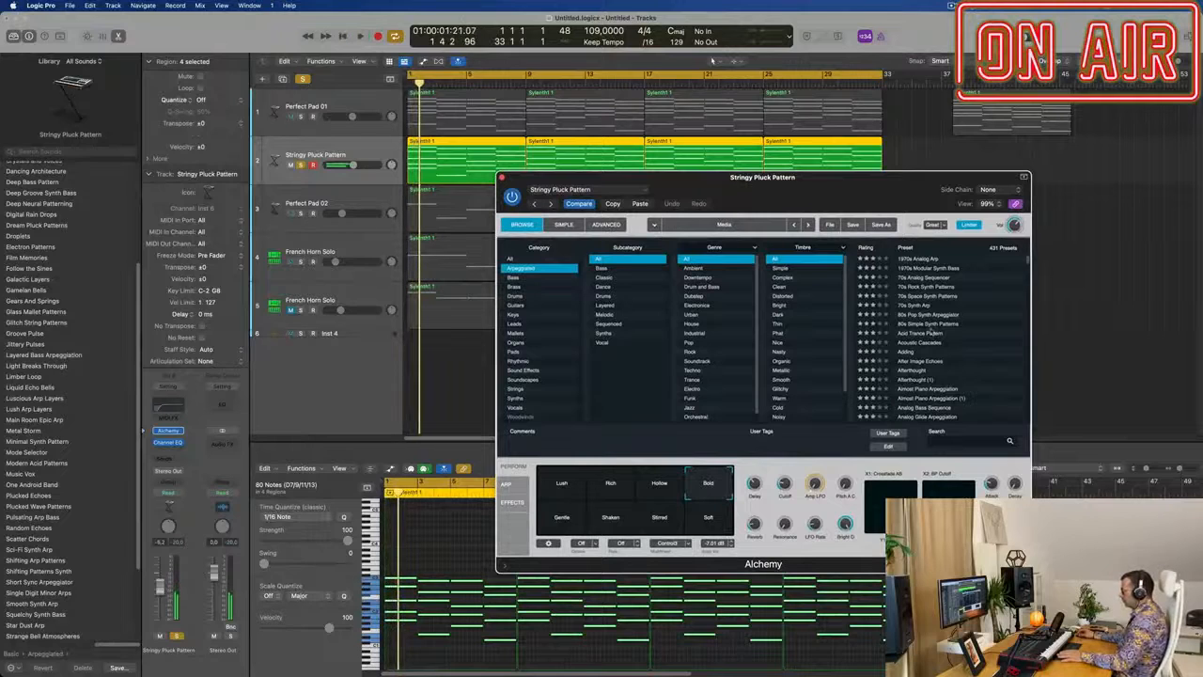
Load the 80s Simple Synth Patterns preset on the second track and unsolo the track to hear the full mix.
left_click(928, 325)
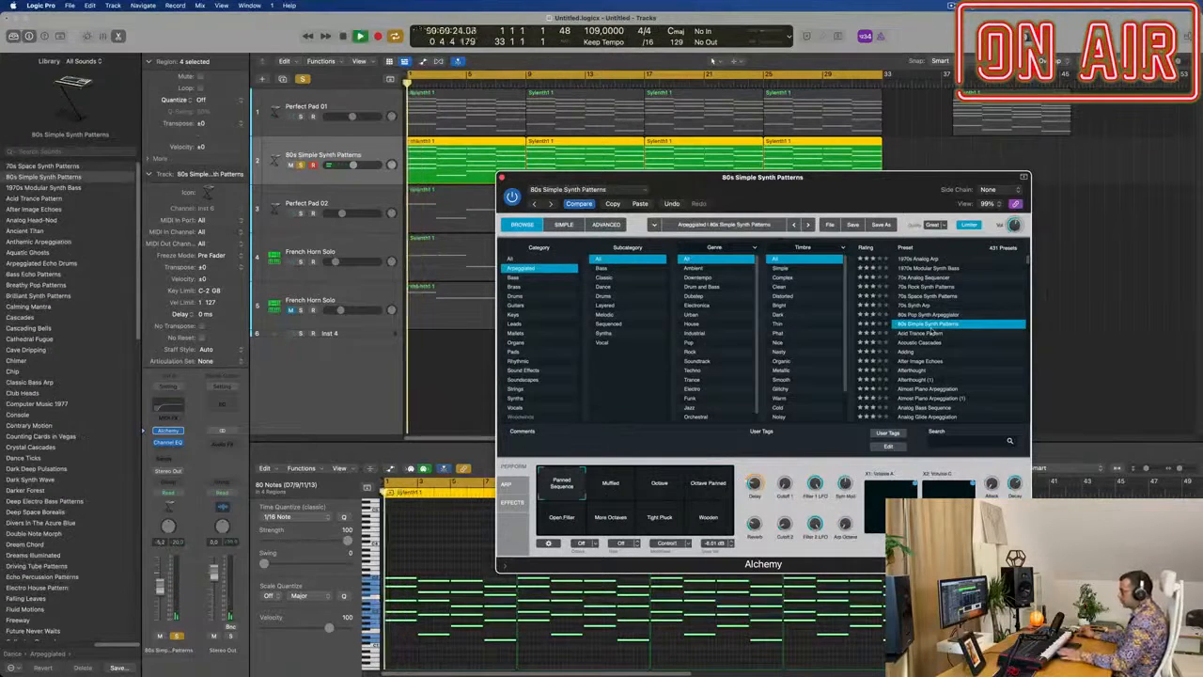
left_click_drag(845, 177, 915, 159)
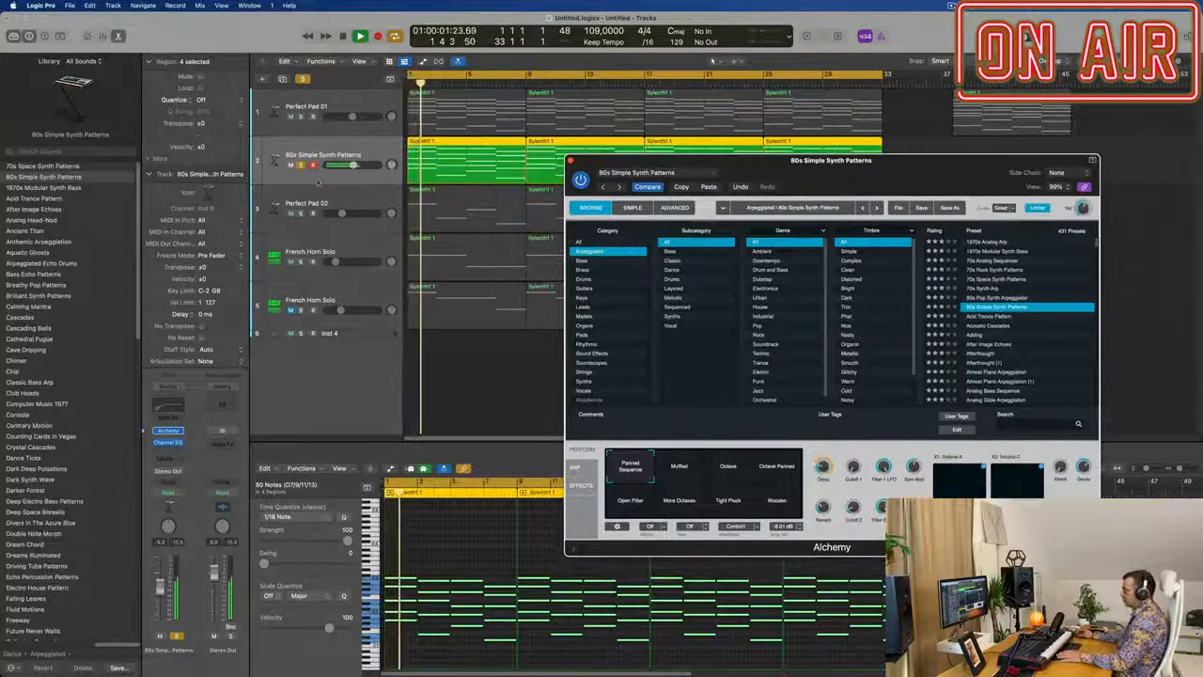
left_click(301, 164)
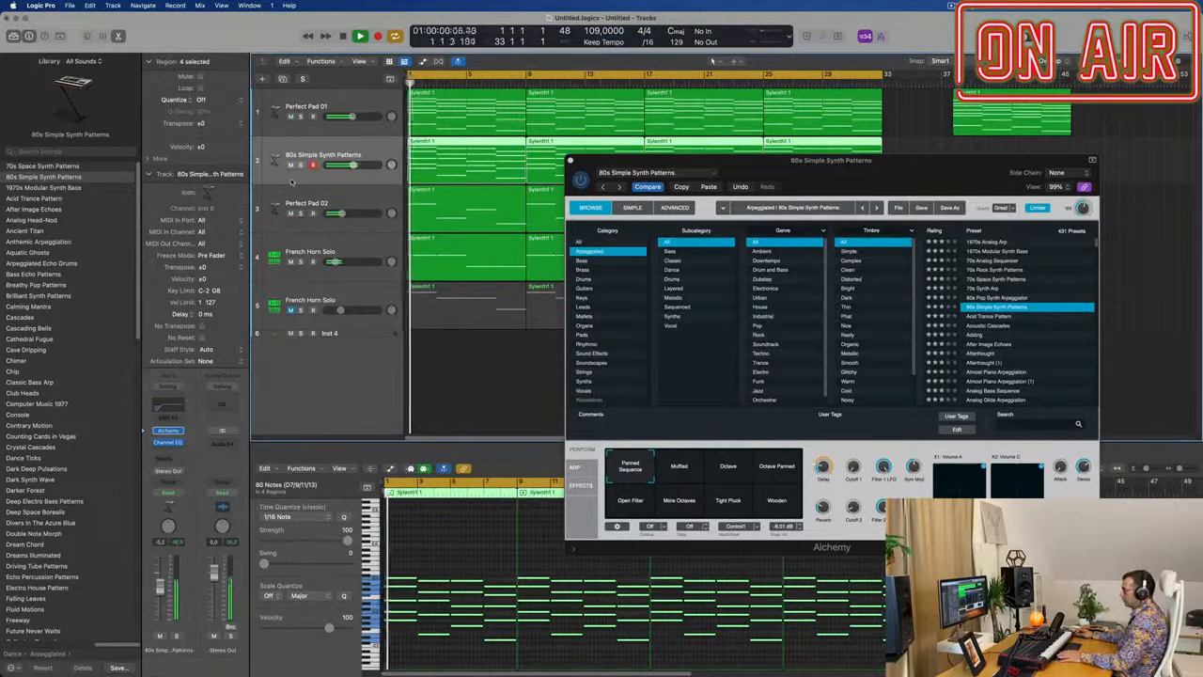
Switch the 80s Simple Synth Patterns preset to its Octave performance variation.
left_click_drag(752, 159, 553, 169)
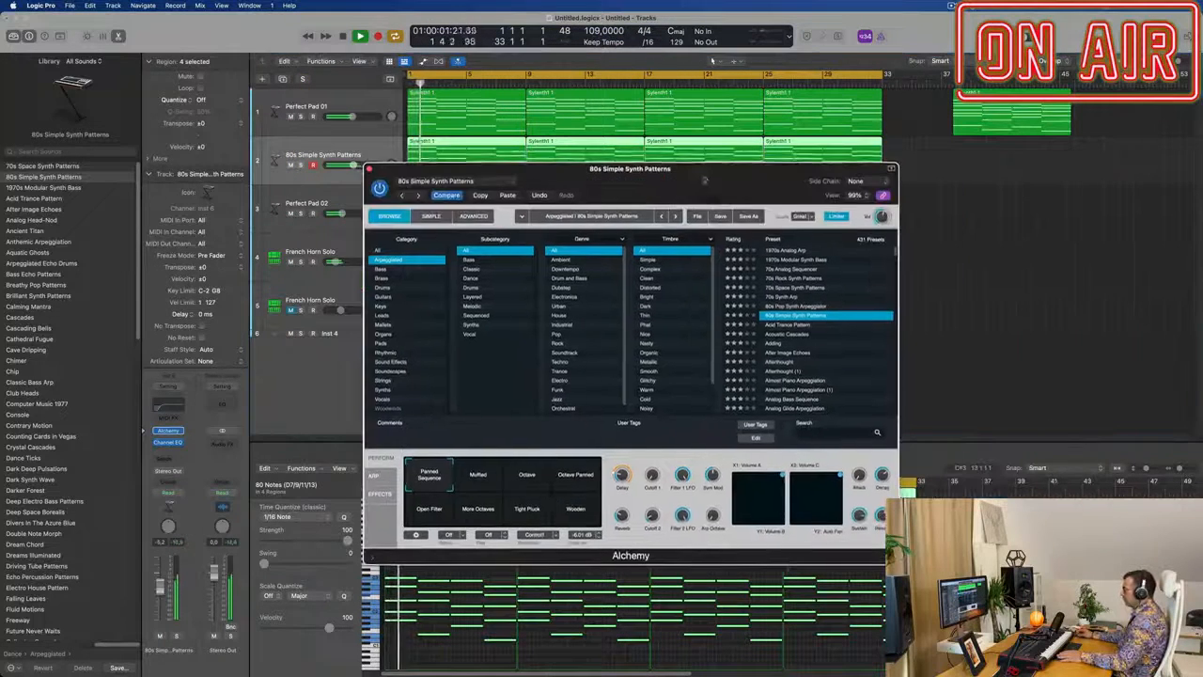
left_click(549, 477)
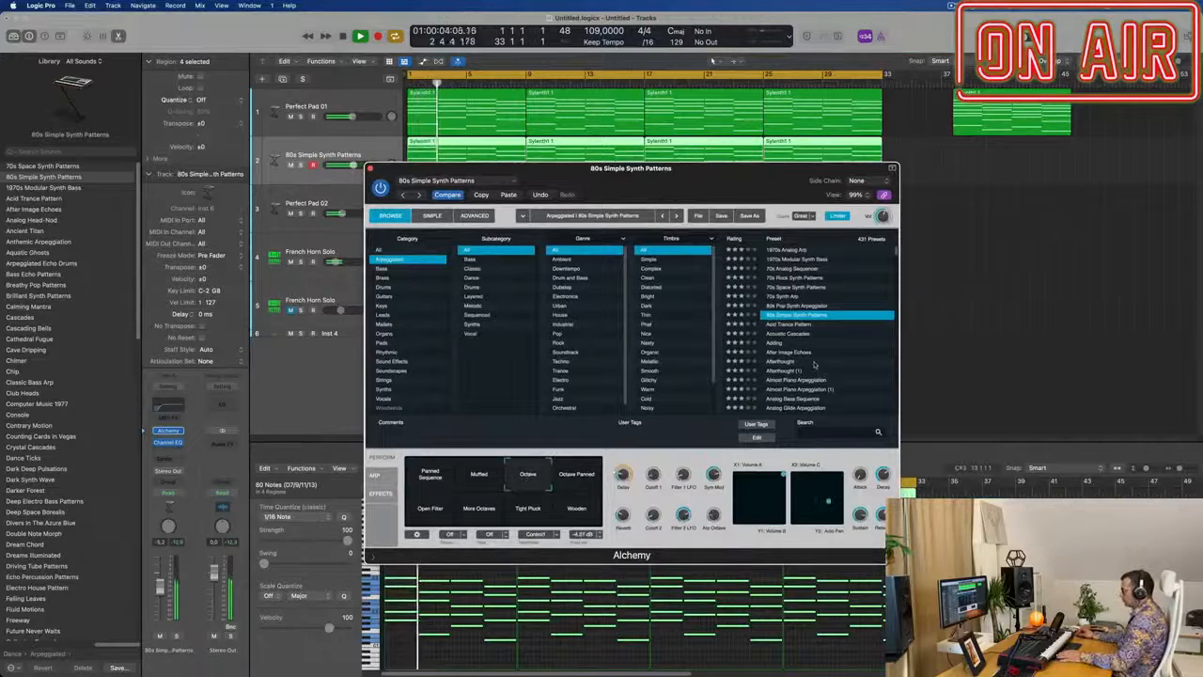
Audition the Octave Panned, Wooden, Tight Pluck and Open Filter variations of 80s Simple Synth Patterns, ending on More Octaves.
left_click_drag(712, 173, 743, 116)
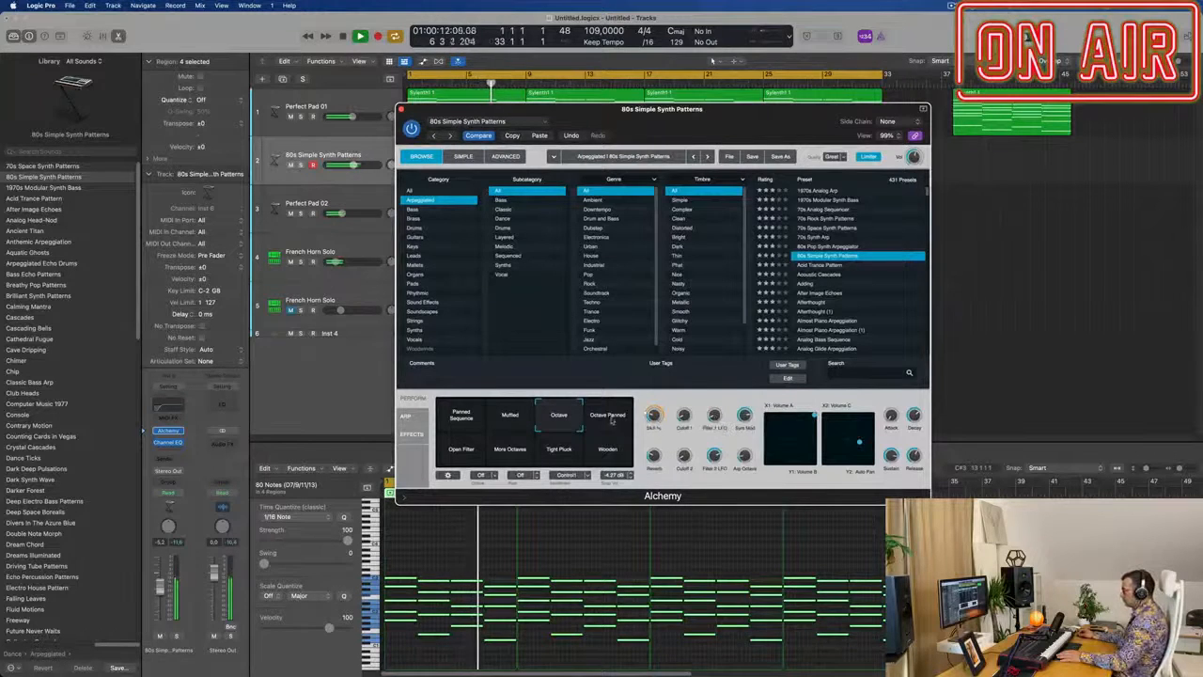
left_click(608, 419)
left_click(608, 456)
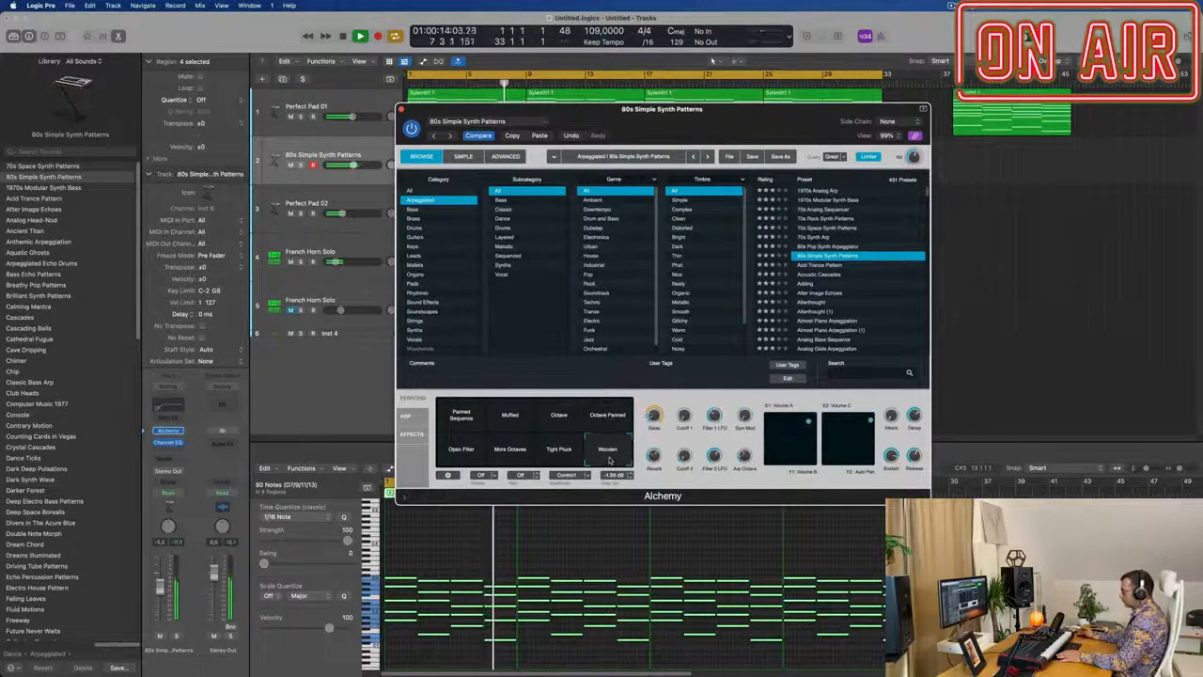
left_click(562, 454)
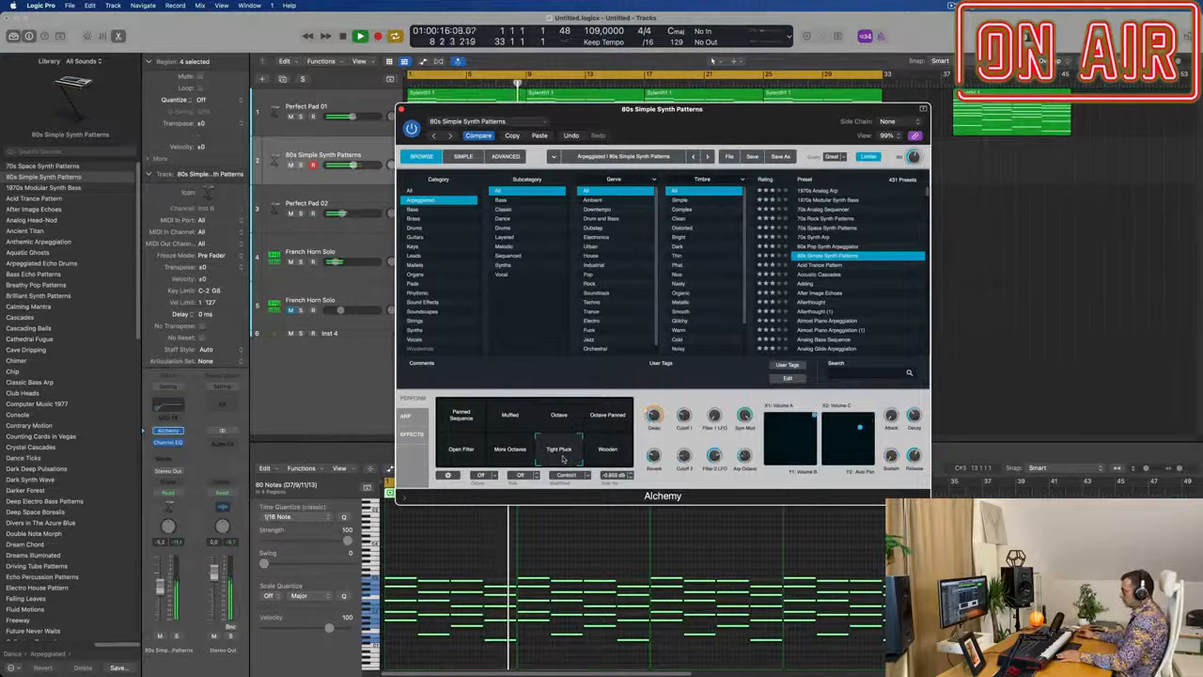
left_click(510, 451)
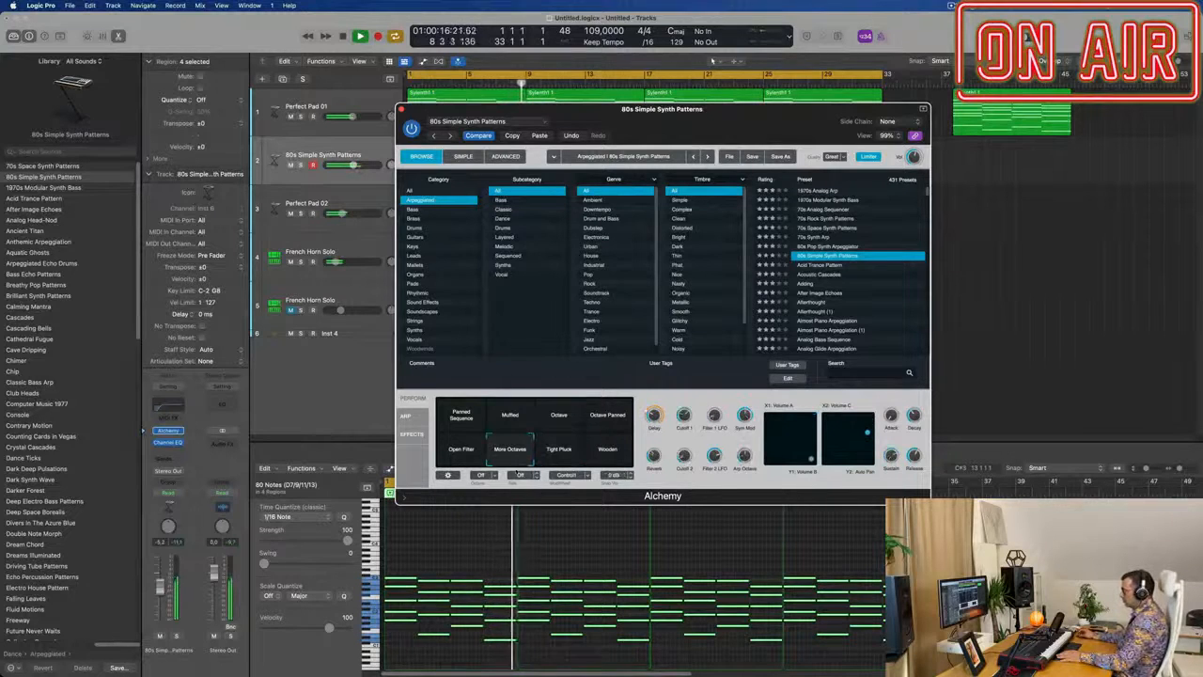
left_click(463, 455)
left_click(509, 456)
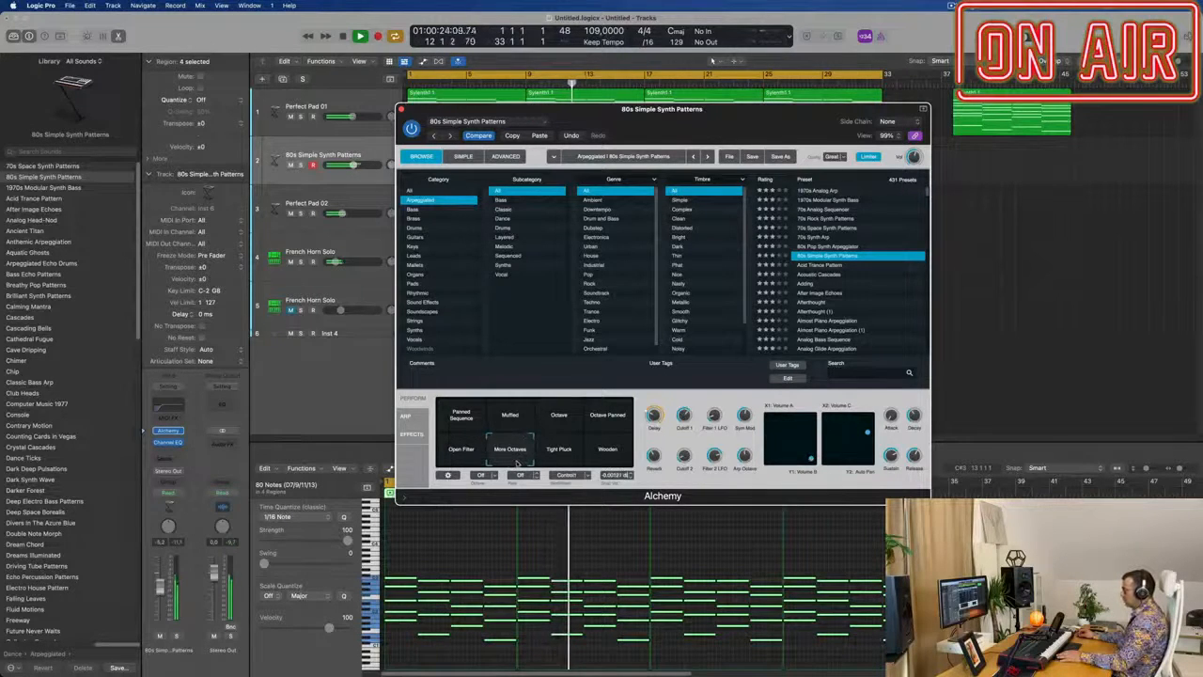
Compare the Octave and Octave Panned variations of 80s Simple Synth Patterns against More Octaves, returning to More Octaves.
left_click_drag(566, 110, 642, 63)
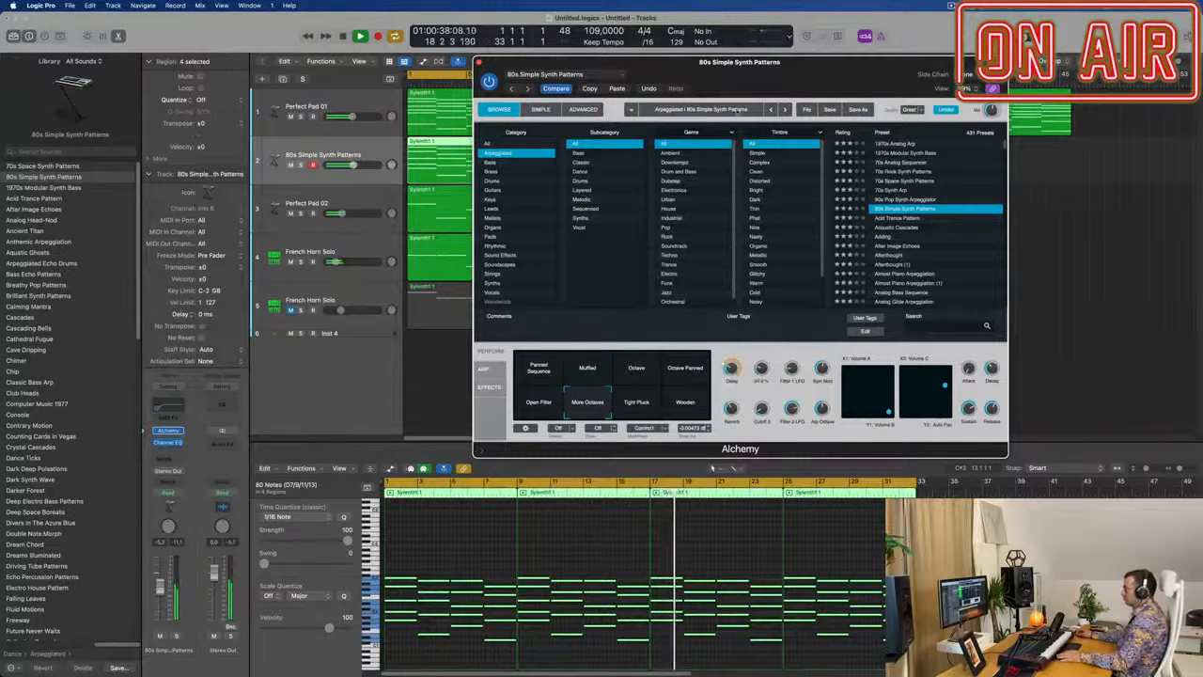
left_click_drag(752, 79, 936, 99)
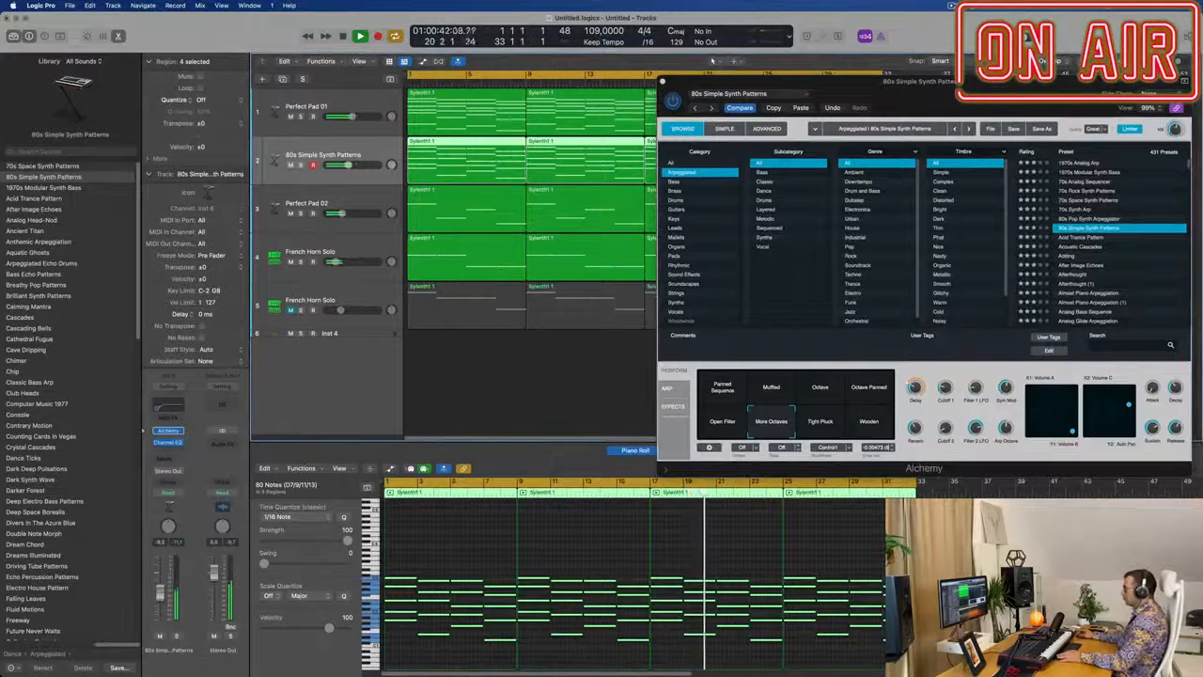
left_click_drag(1041, 104, 720, 140)
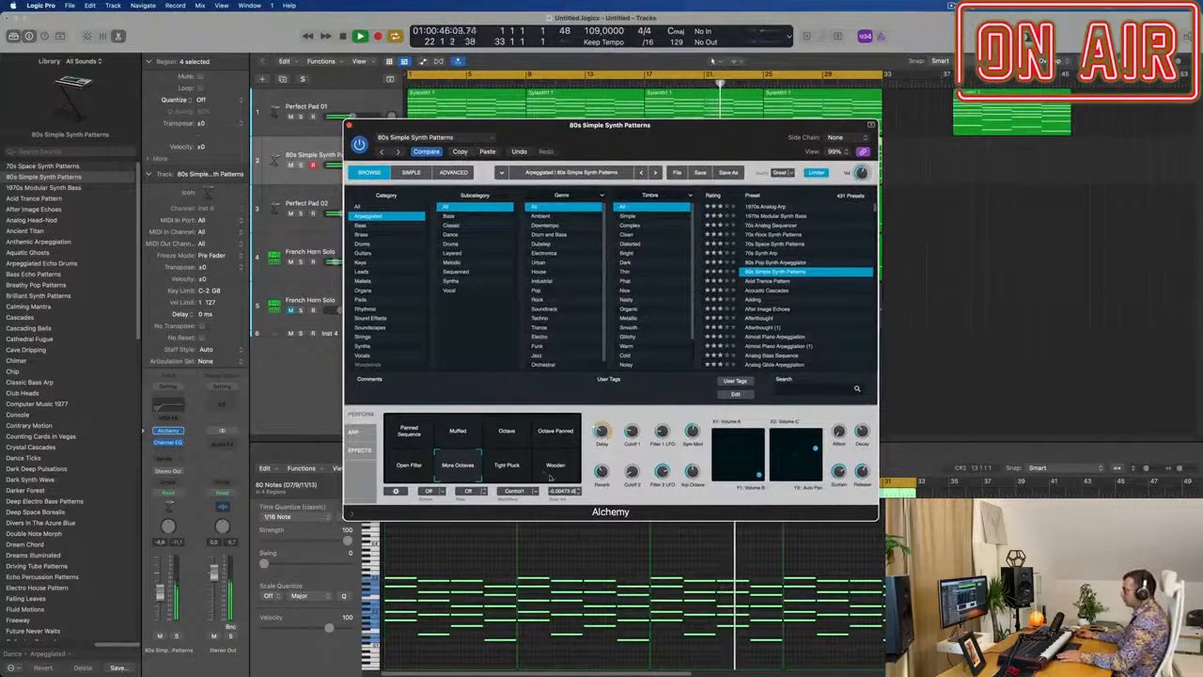
left_click(507, 445)
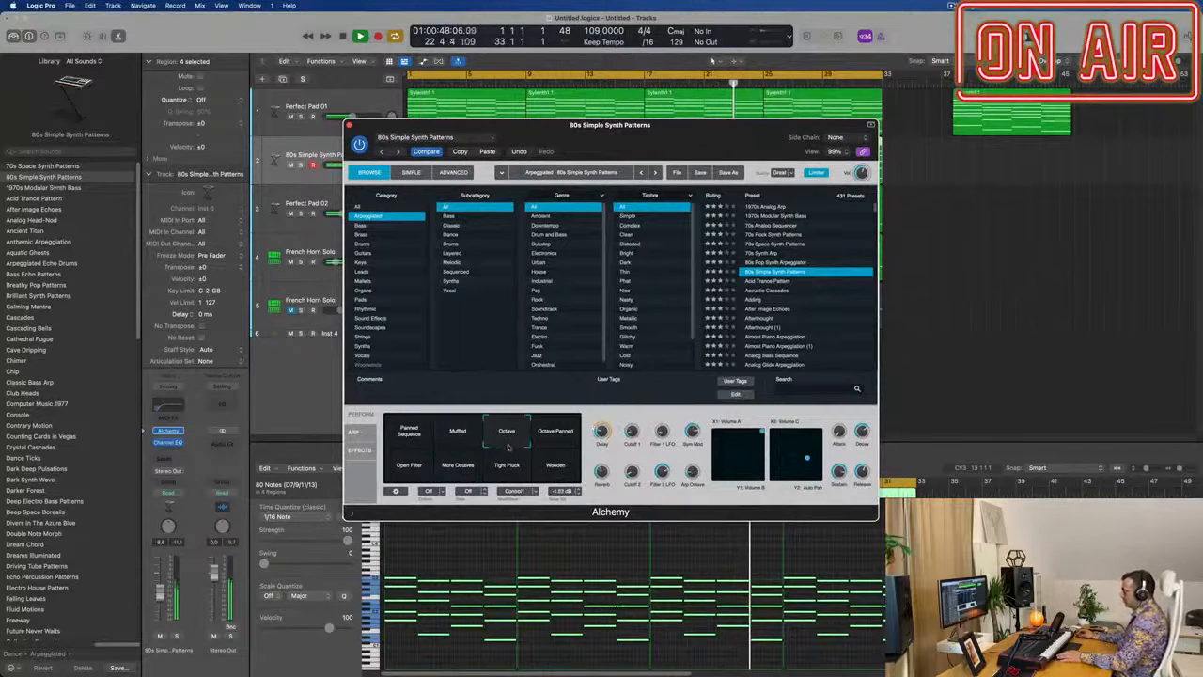
left_click(552, 438)
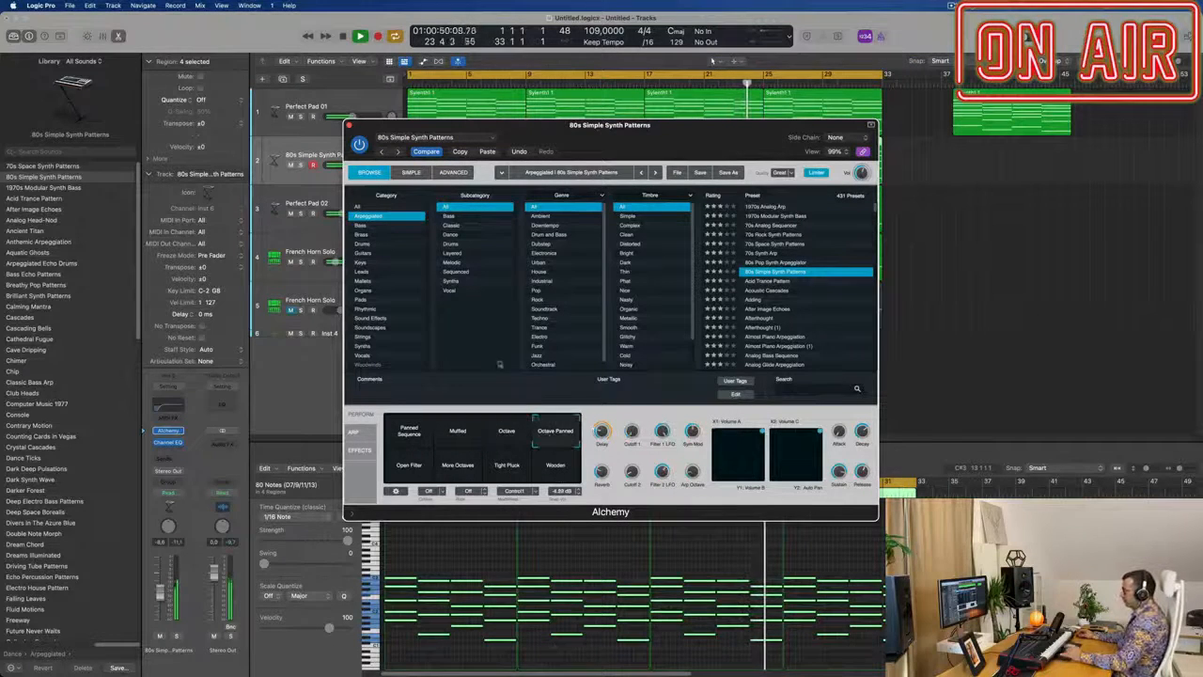
left_click(456, 465)
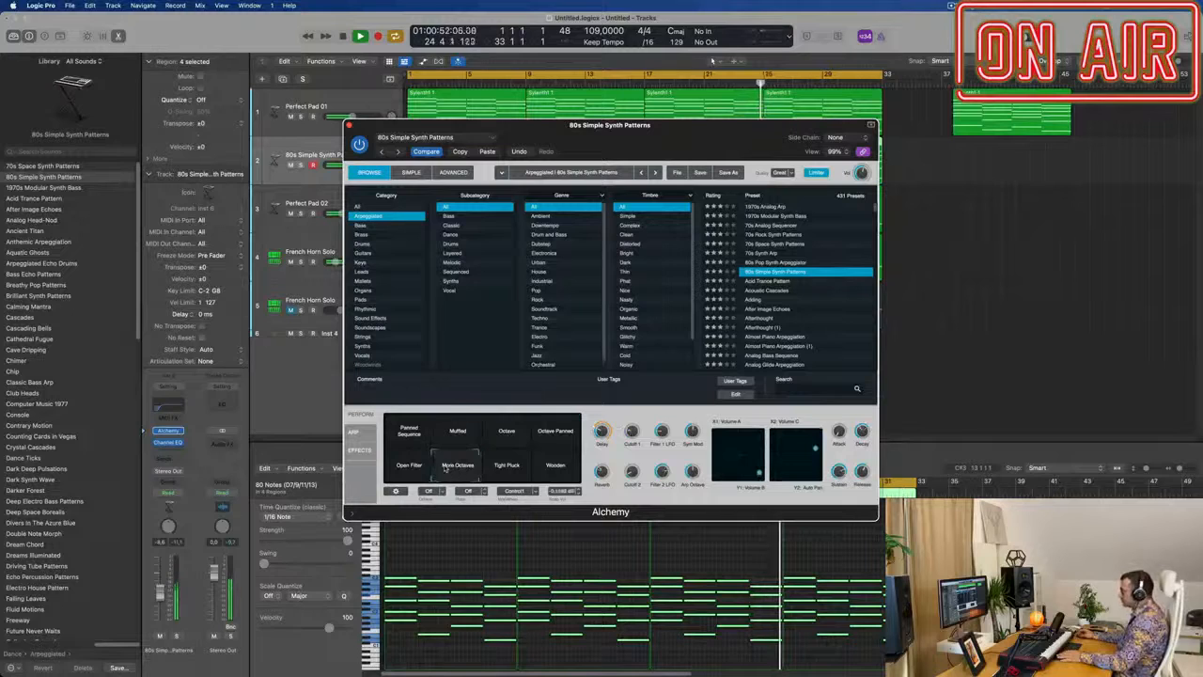
Try the Acoustic Cascades, Adding and After Image Echoes presets on the second track.
left_click(769, 290)
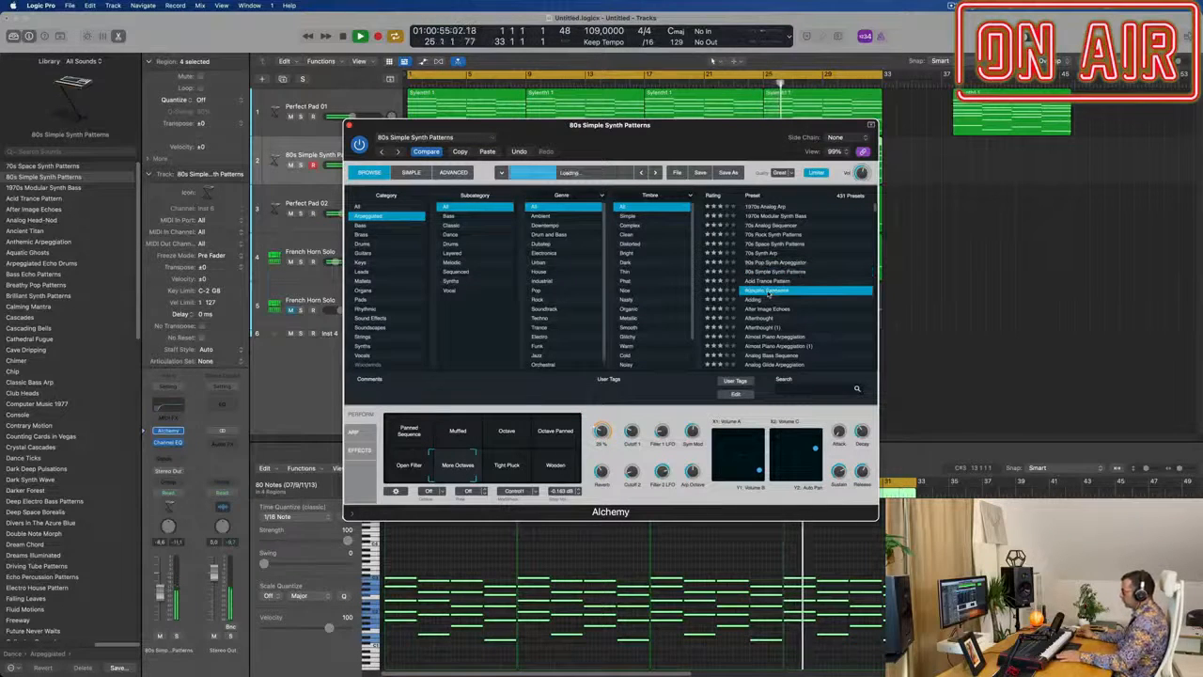
left_click(753, 300)
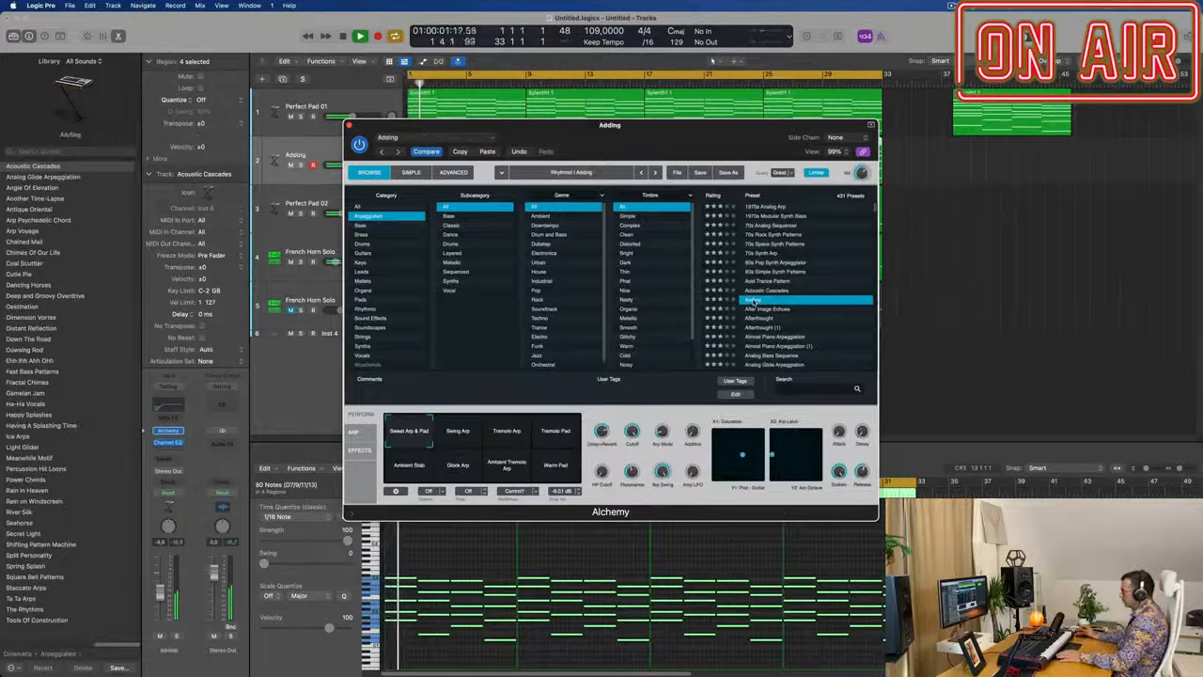
left_click(768, 310)
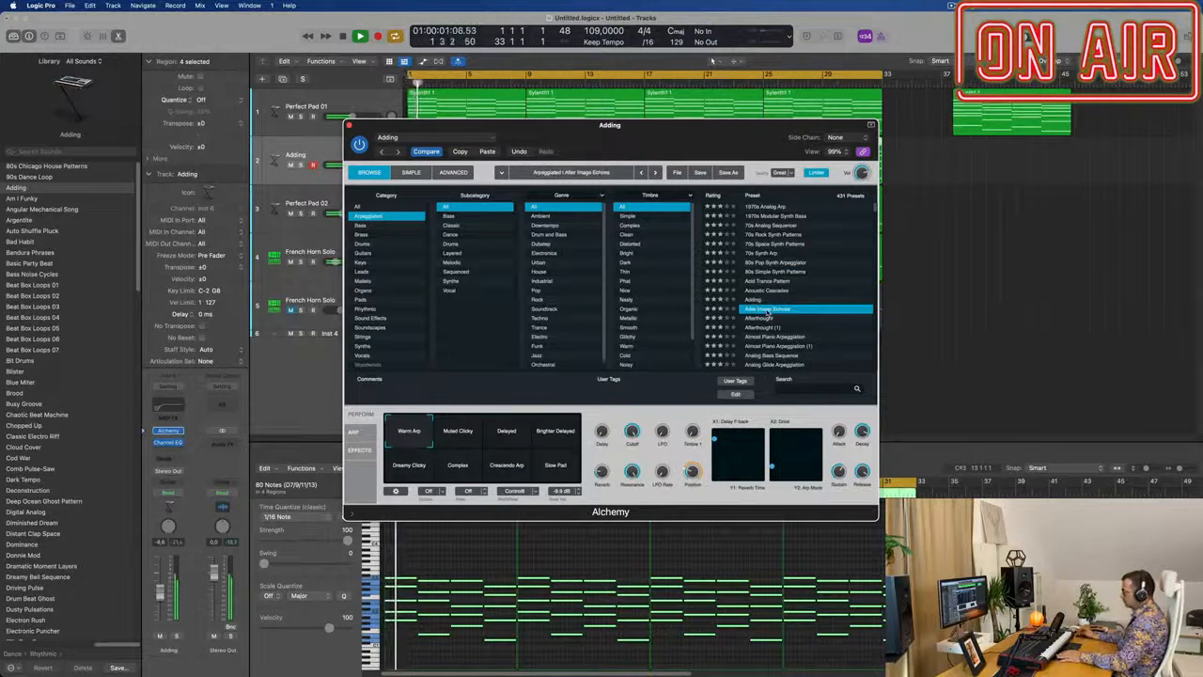
Load the Analog Head-Nod preset and audition its Bright Accents, Round Sparse Delay, Phat Delay and Glass Hammer variations.
scroll(810, 330, "down", 3)
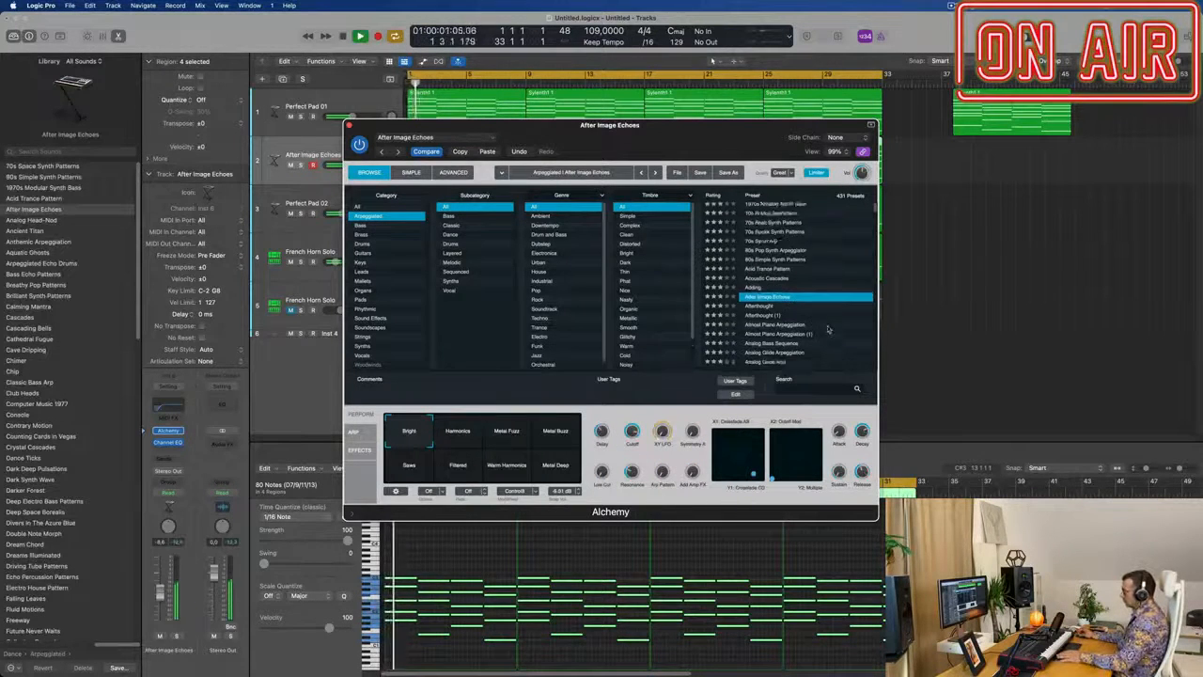
left_click(774, 321)
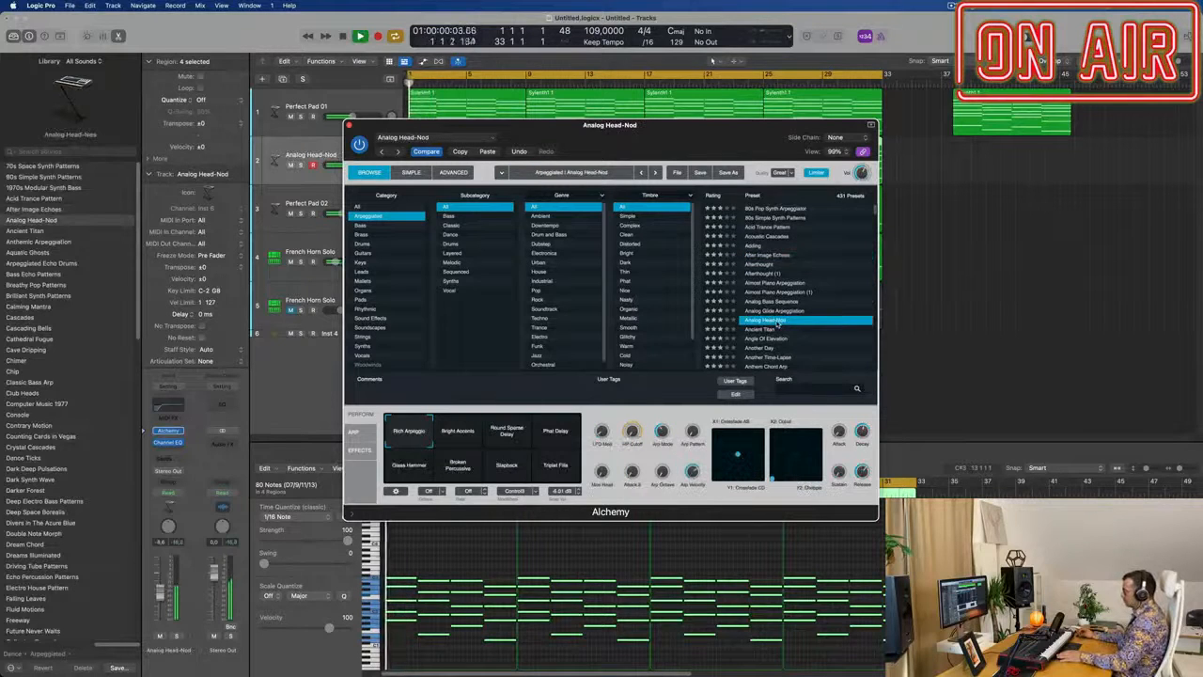
scroll(808, 318, "down", 2)
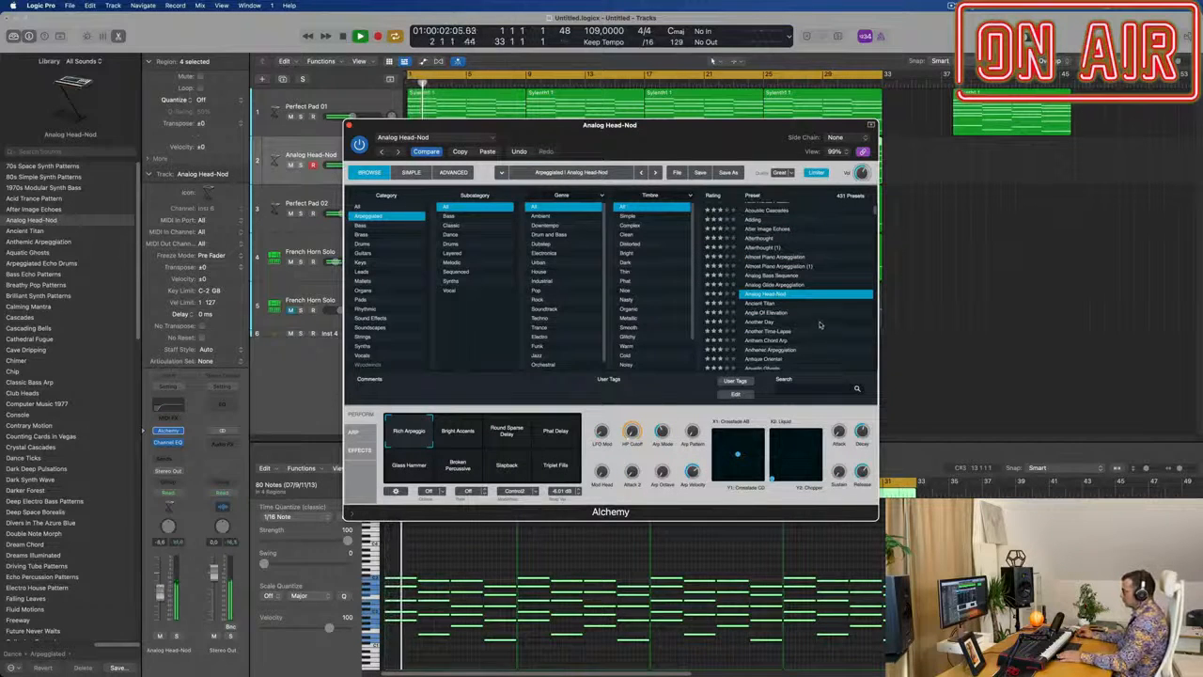
scroll(819, 324, "down", 2)
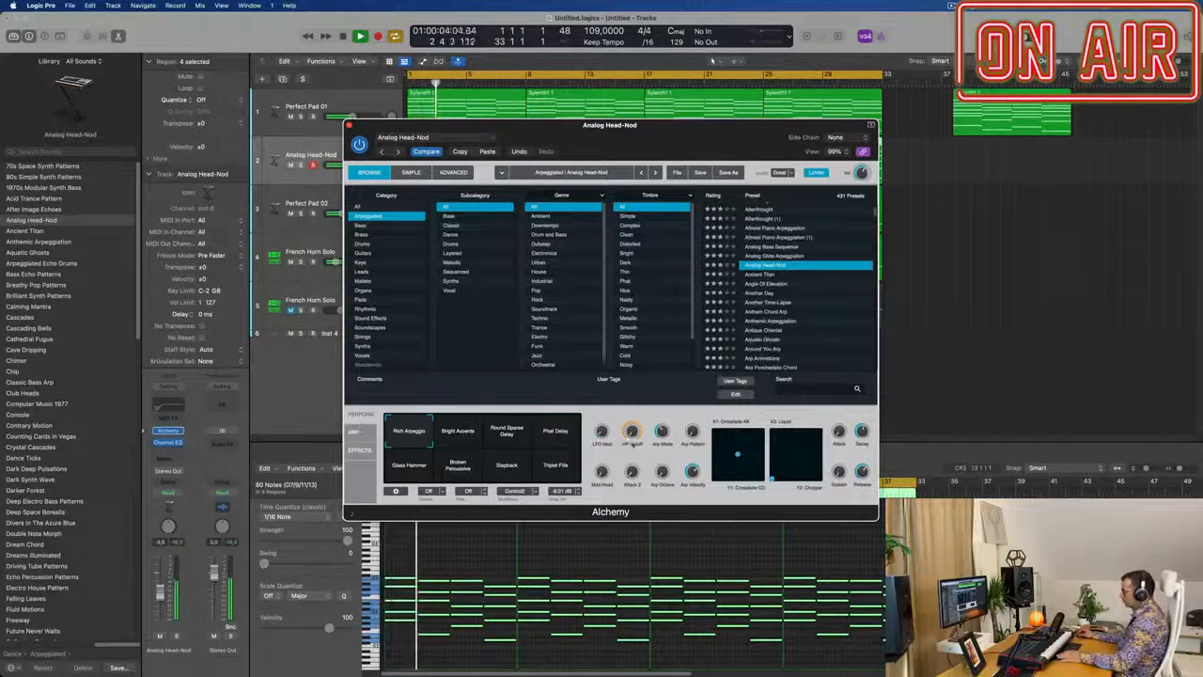
left_click(458, 432)
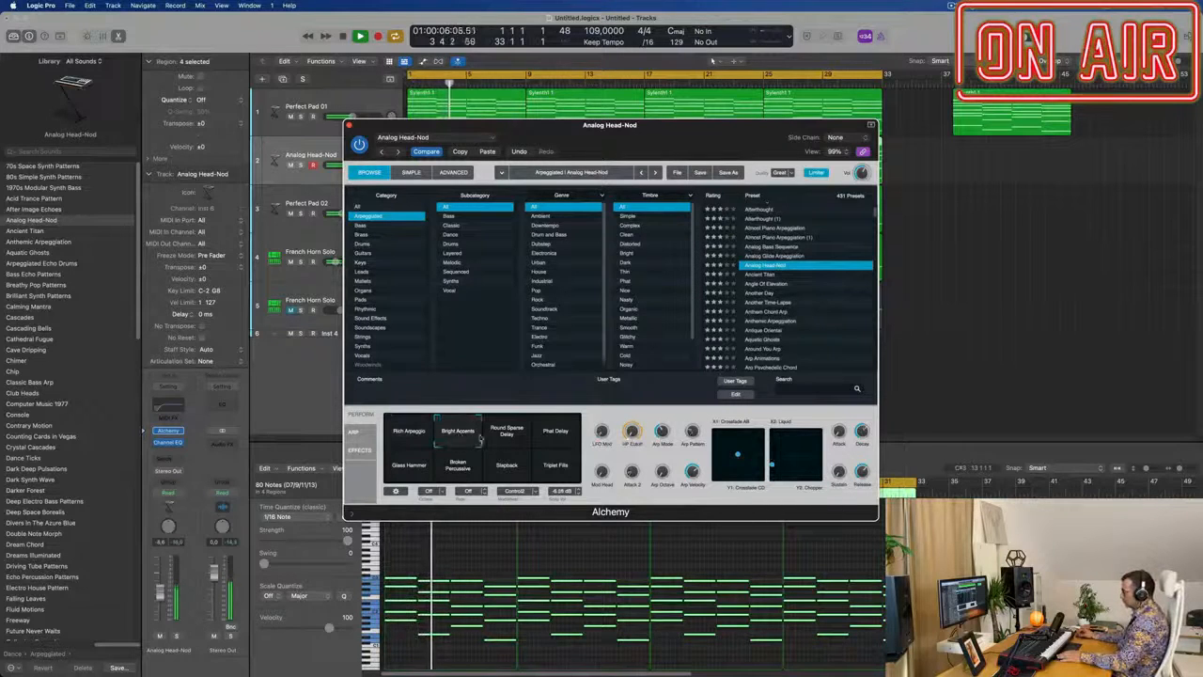
left_click(508, 434)
left_click(561, 443)
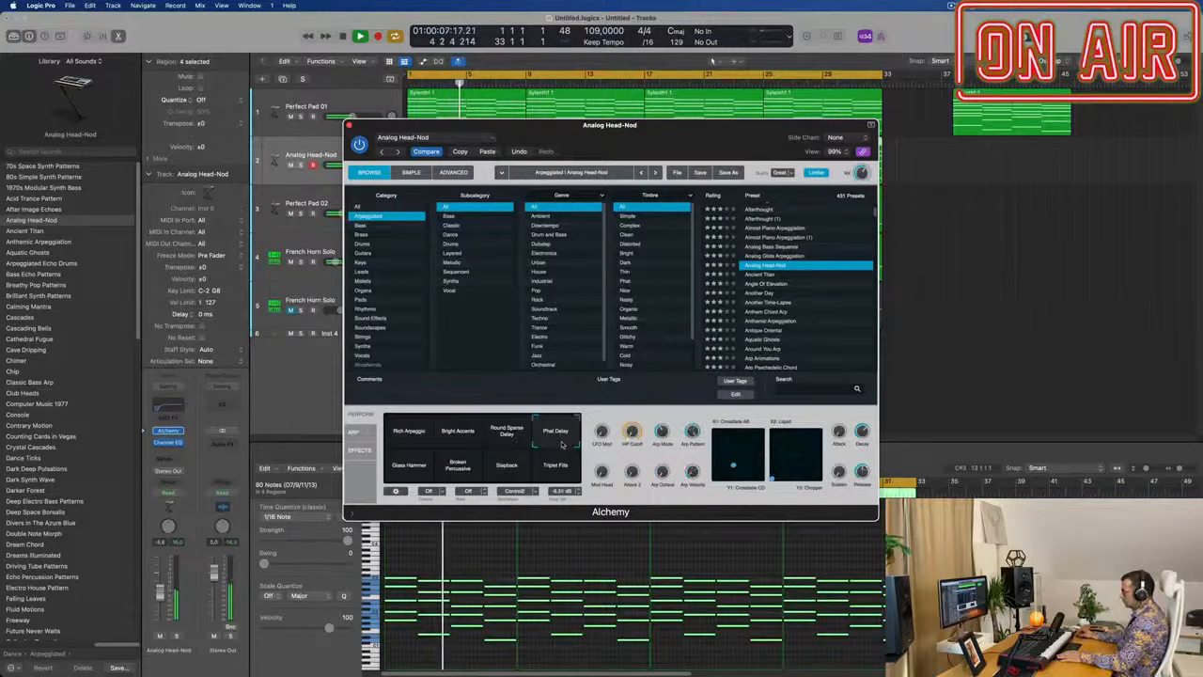
left_click(411, 474)
Try the Angle Of Elevation preset, followed by Another Time-Lapse with its Soft Noisy variation.
left_click(768, 284)
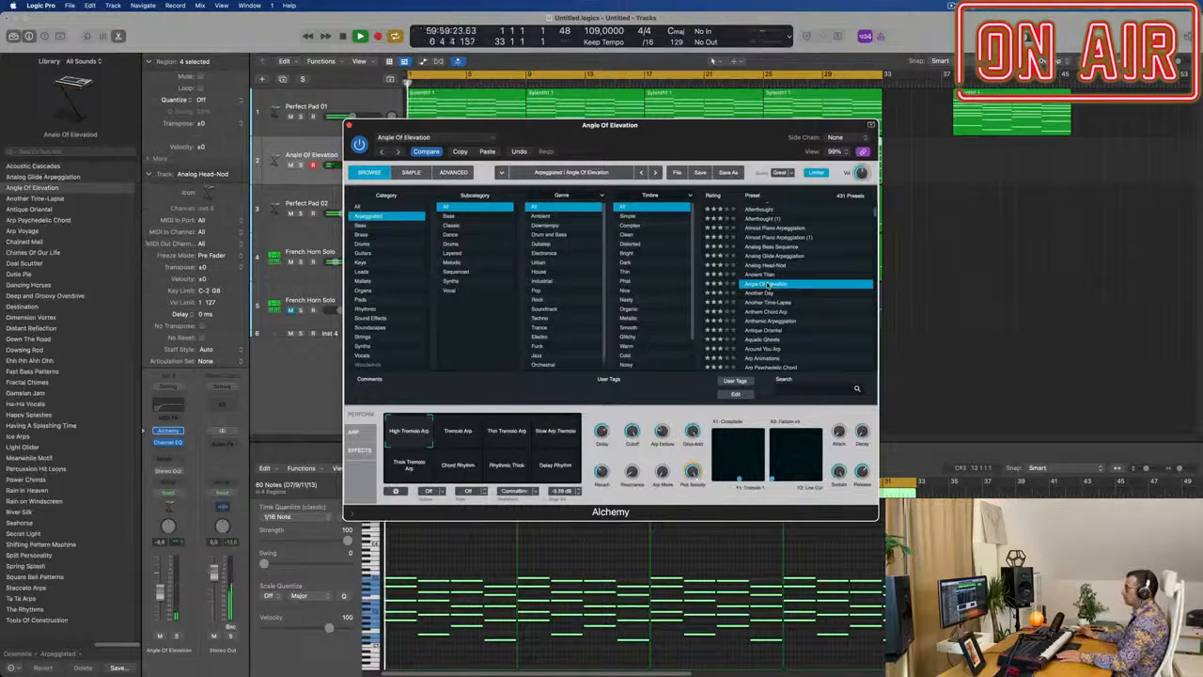
scroll(797, 305, "down", 1)
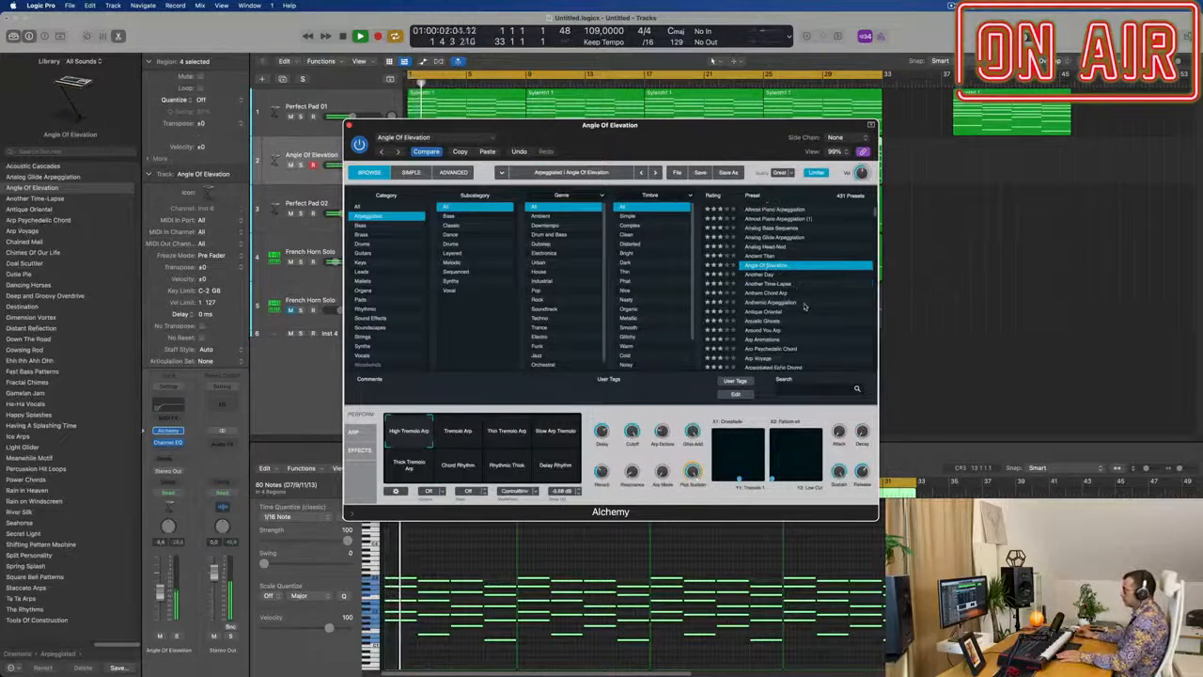
left_click(779, 286)
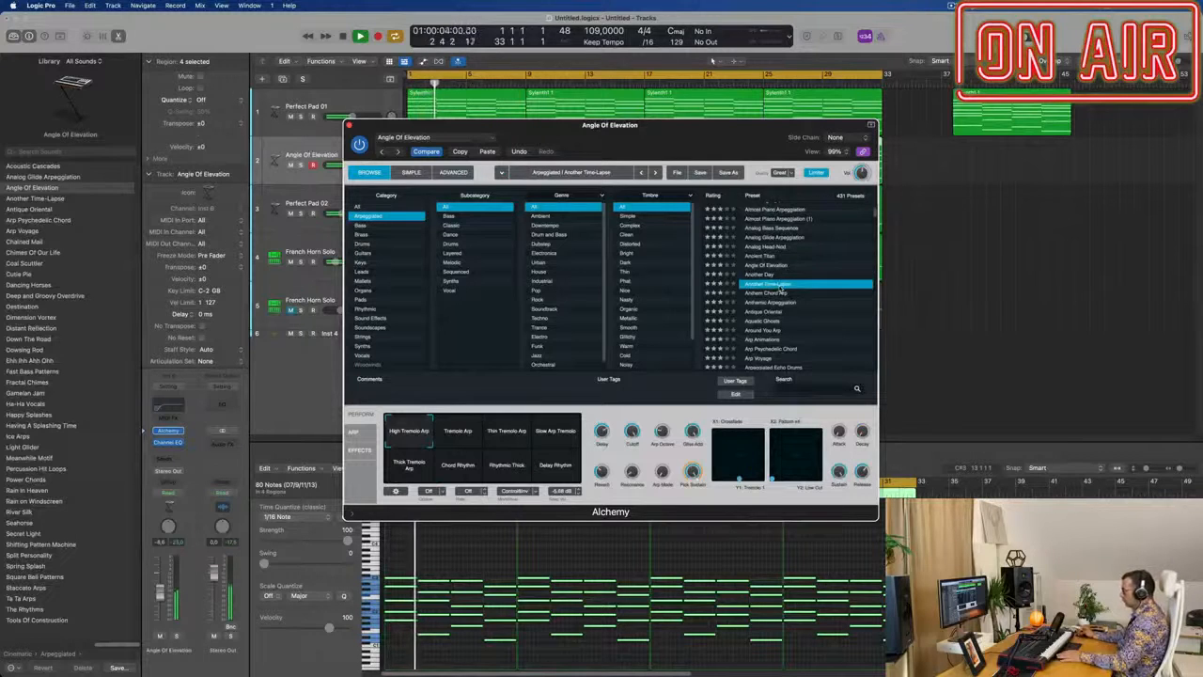
scroll(789, 296, "down", 3)
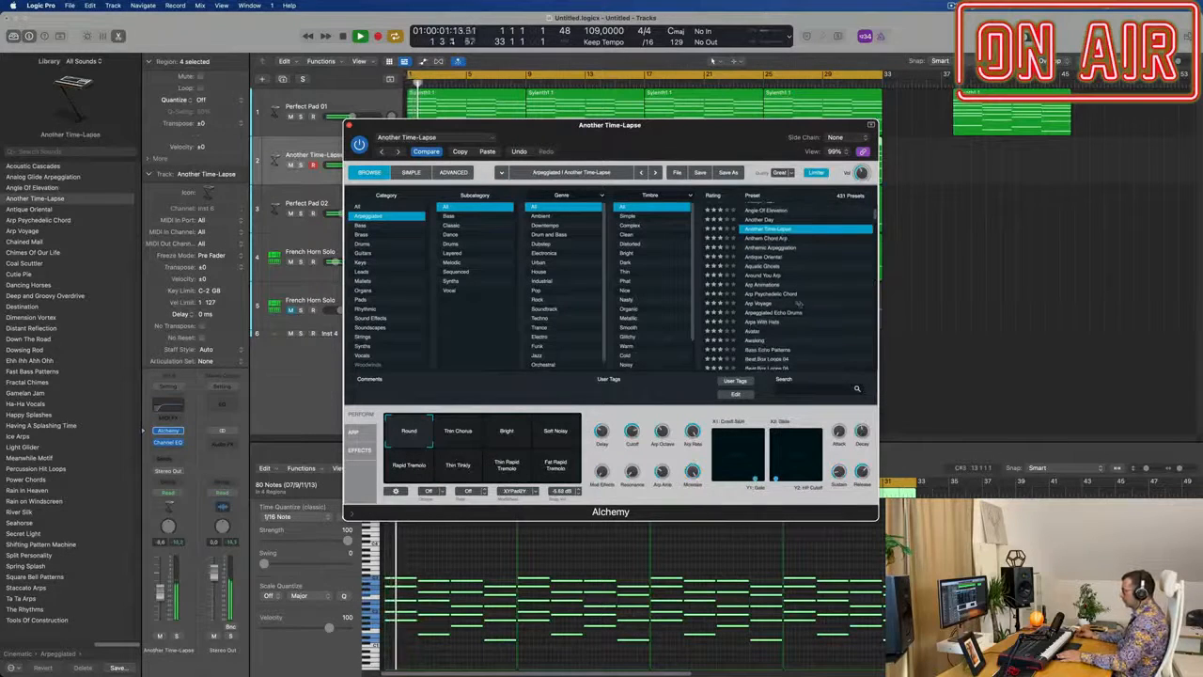
left_click(556, 430)
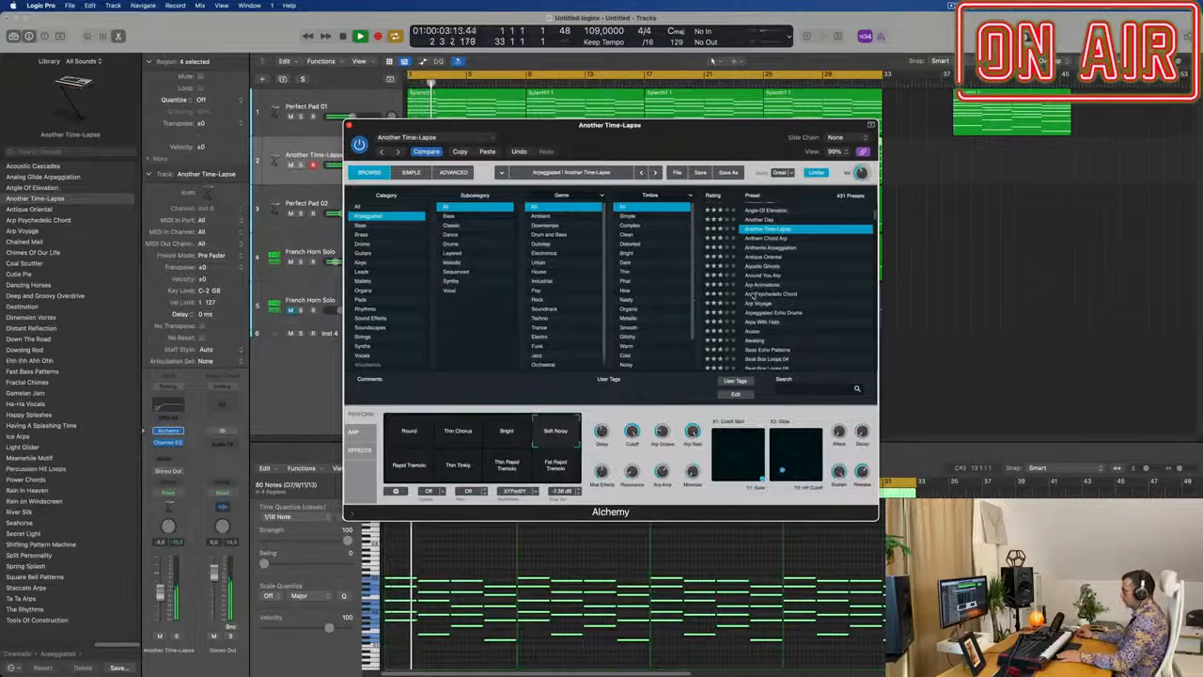
Audition the Arp Animations and Arp Psychedelic Chord presets and load Arp Voyage on the second track.
left_click(757, 287)
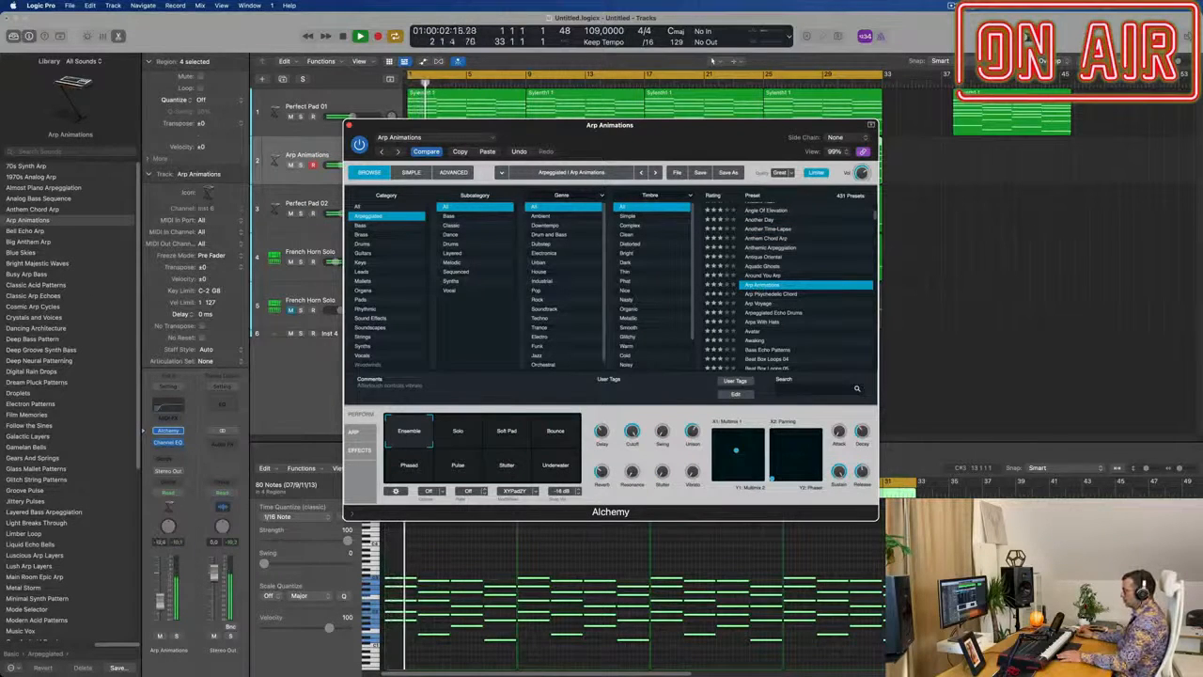
left_click(780, 295)
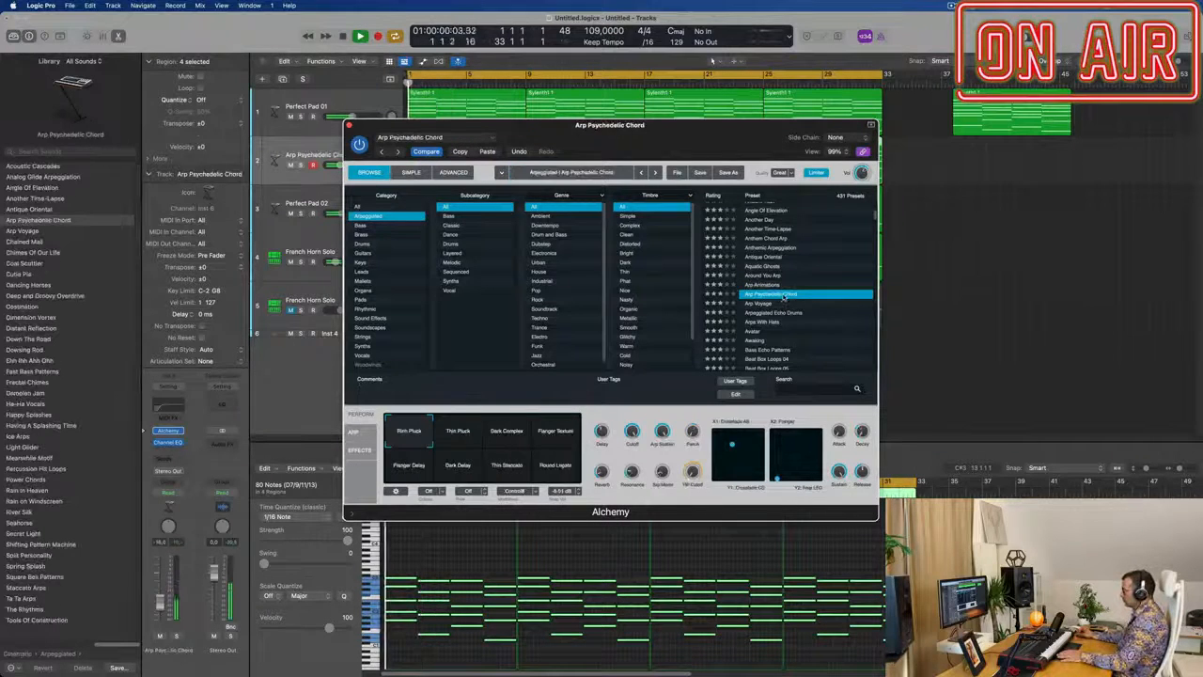
left_click(757, 304)
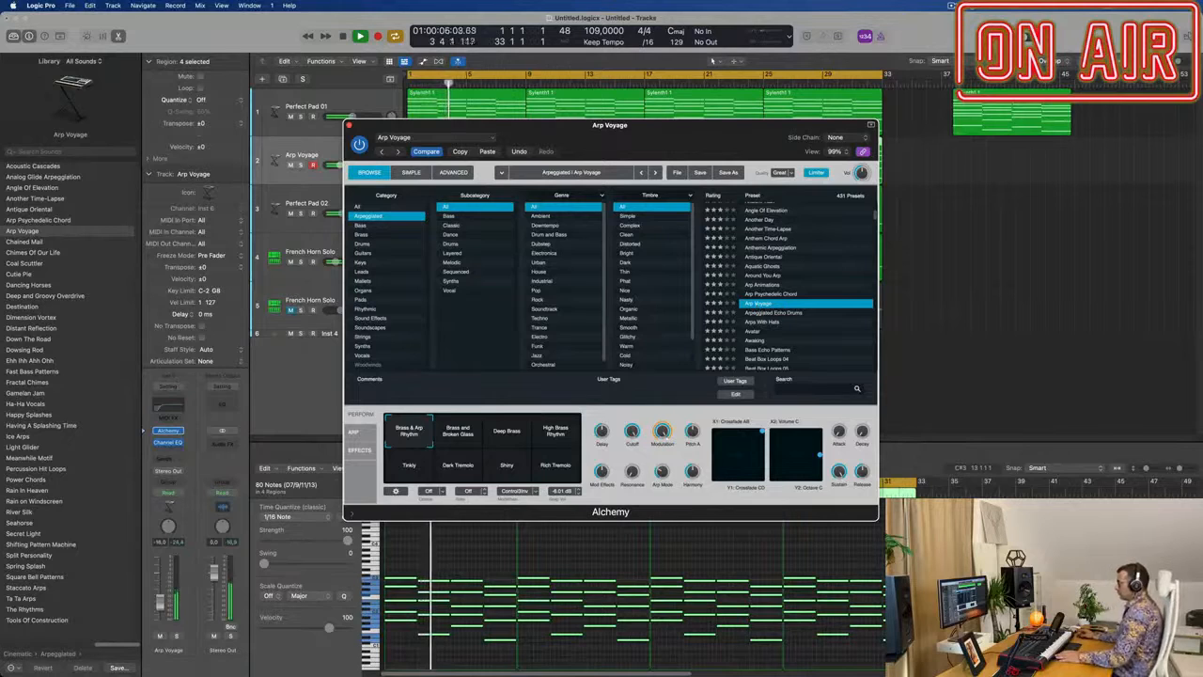
Audition the Arp Voyage variations one by one, from Brass and Broken Glass through Rich Tremolo.
left_click(459, 432)
left_click(505, 434)
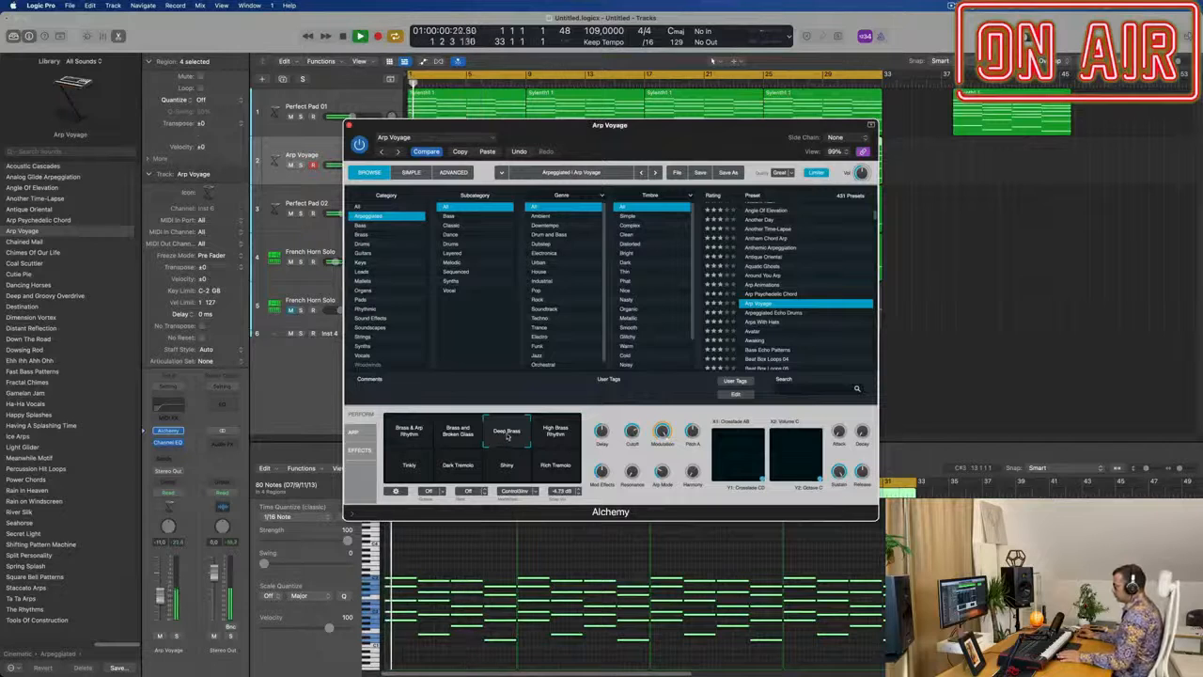
left_click(554, 435)
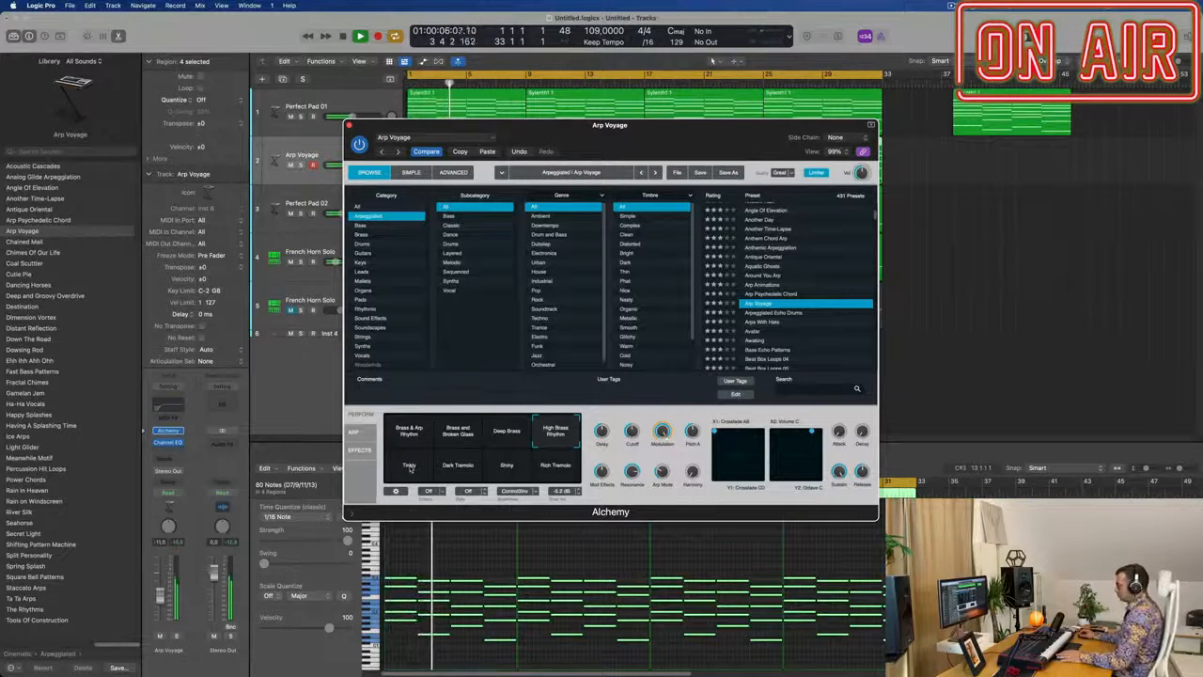
left_click(410, 467)
left_click(452, 470)
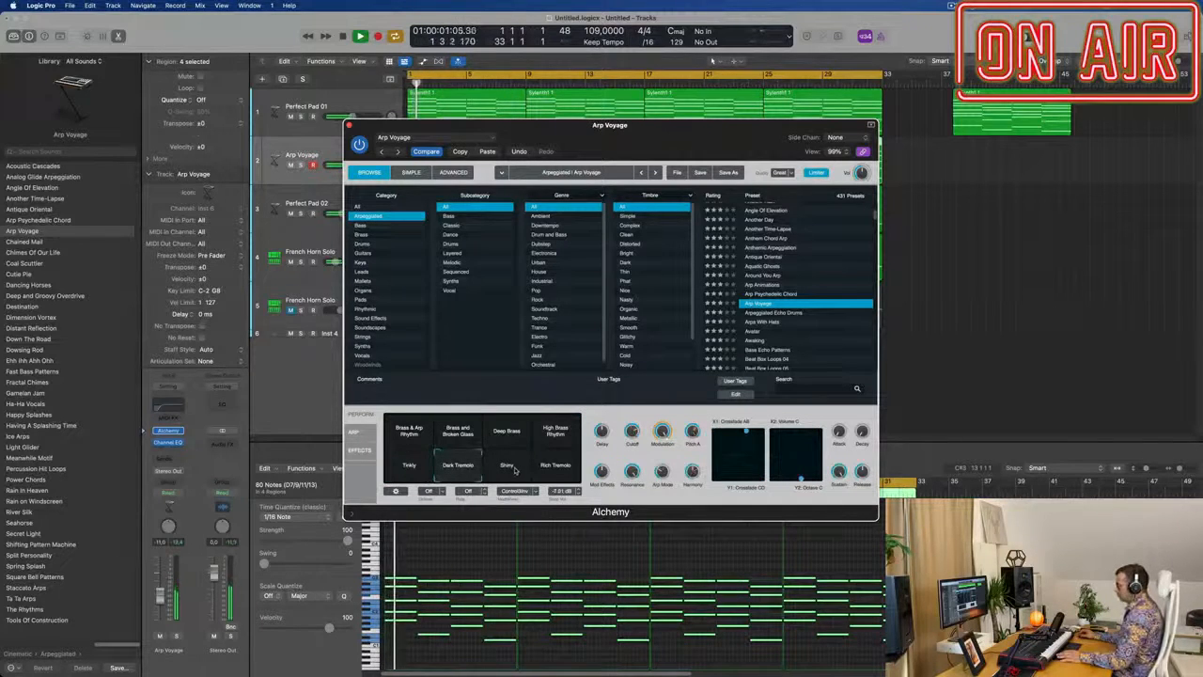
left_click(513, 469)
left_click(560, 468)
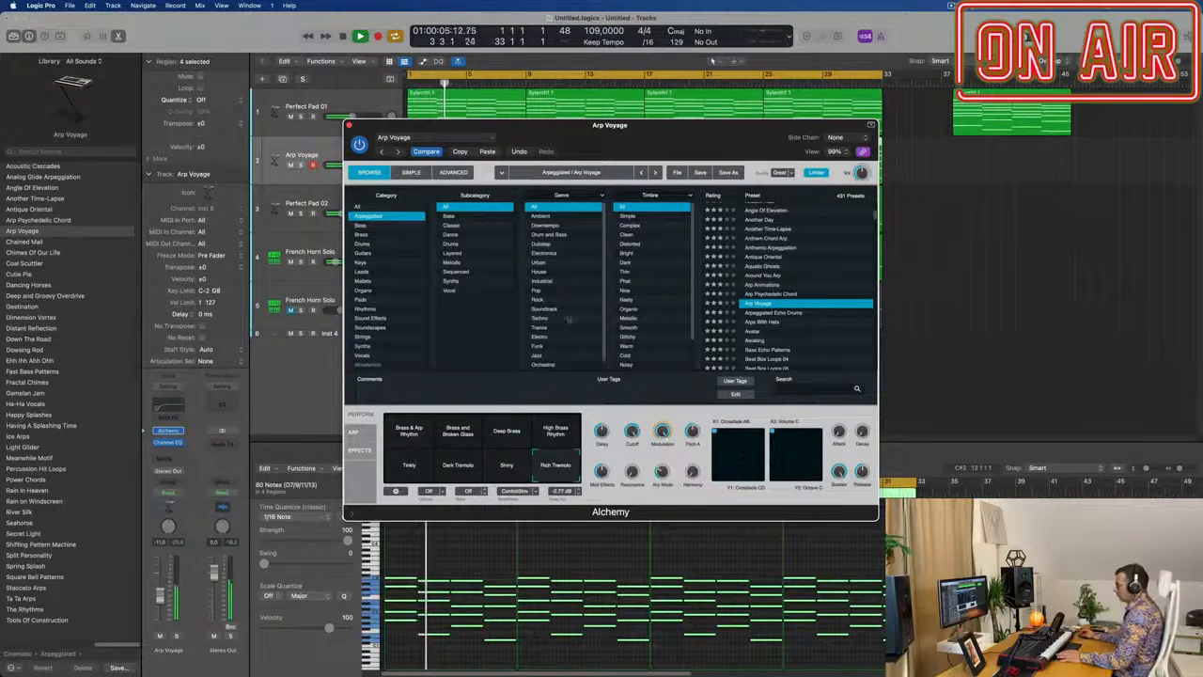
Compare Arp Voyage's High Brass Rhythm variation with Rich Tremolo and settle on Rich Tremolo.
left_click_drag(668, 133, 758, 136)
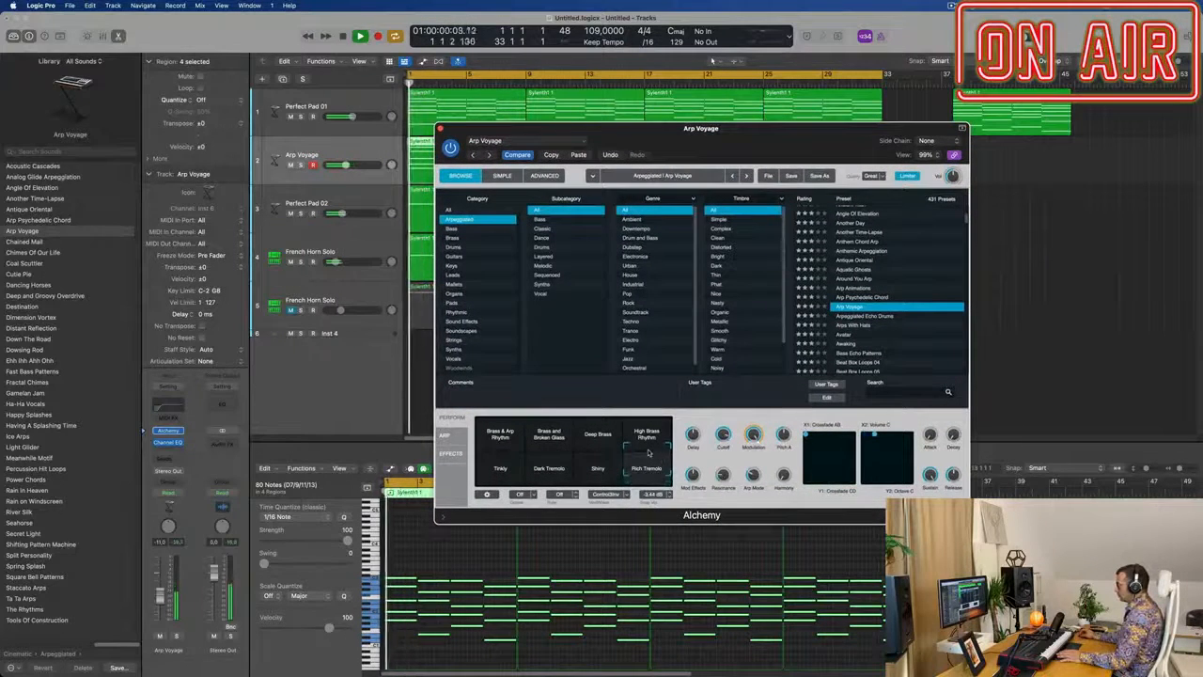
left_click(650, 438)
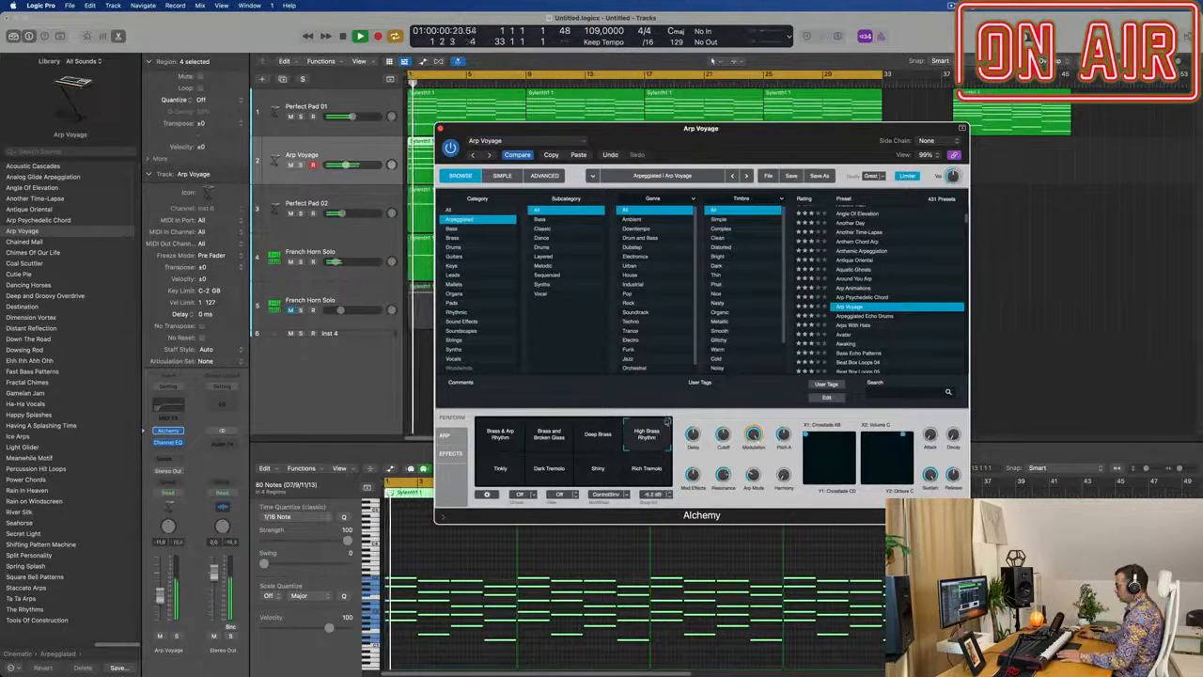
left_click(667, 483)
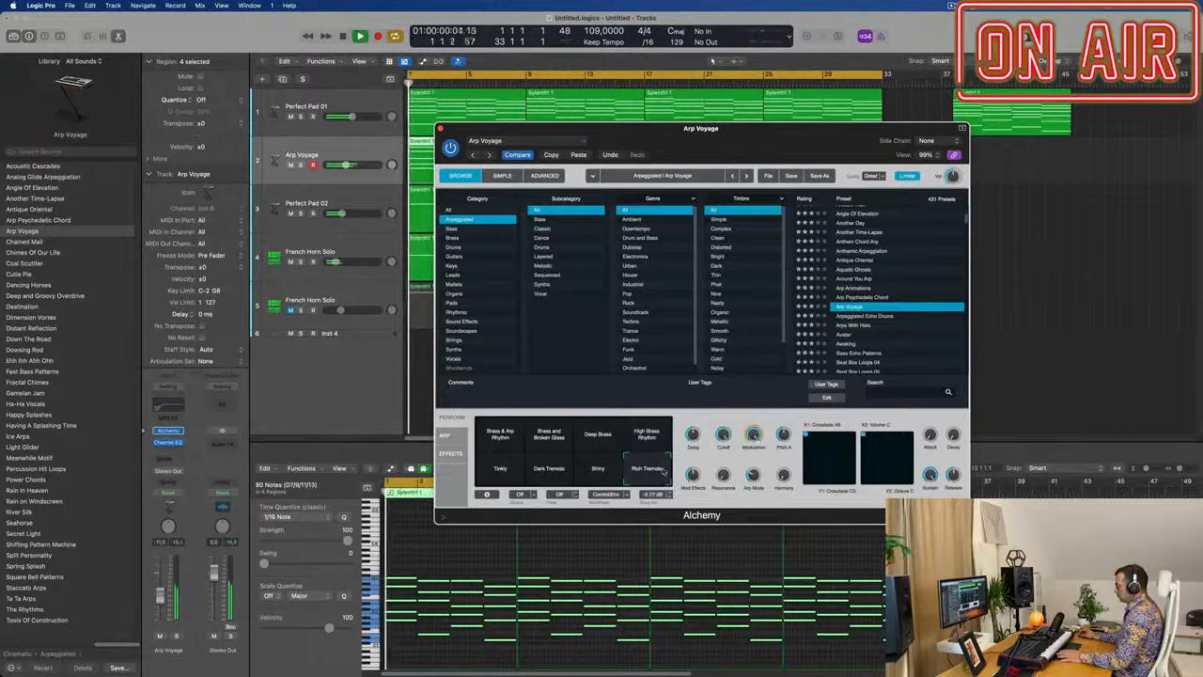
Close the Arp Voyage instrument window and unmute the lower French Horn Solo track, restarting playback from the beginning.
left_click_drag(759, 123, 767, 125)
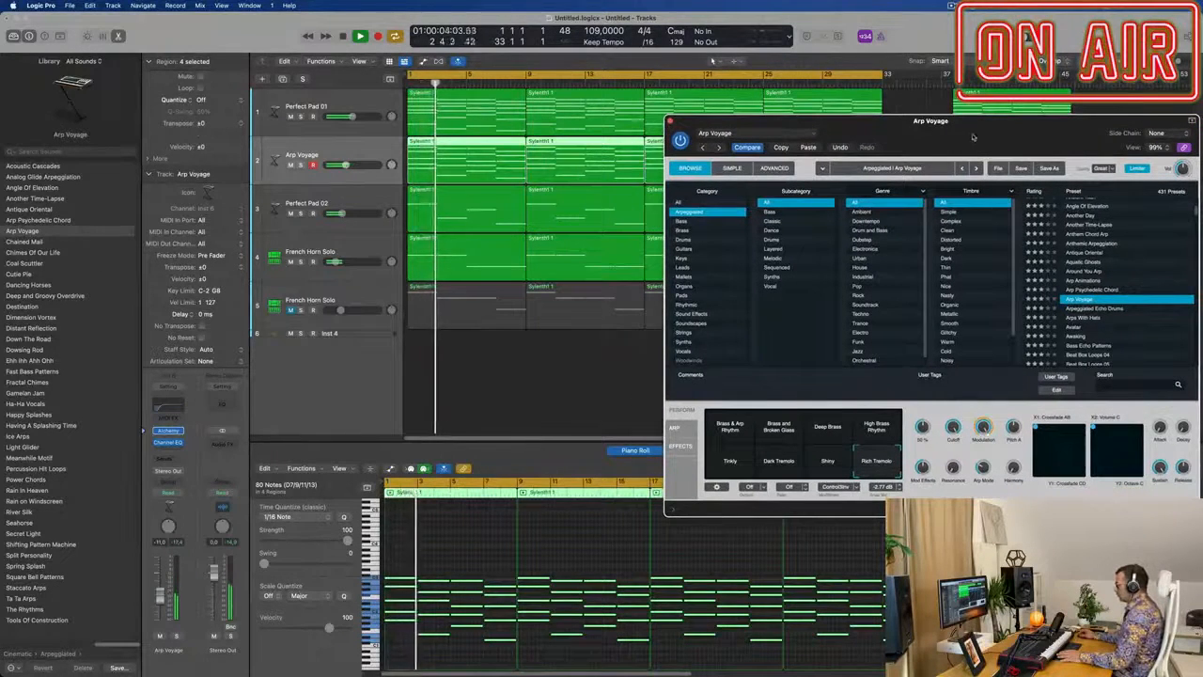
left_click_drag(985, 132, 665, 213)
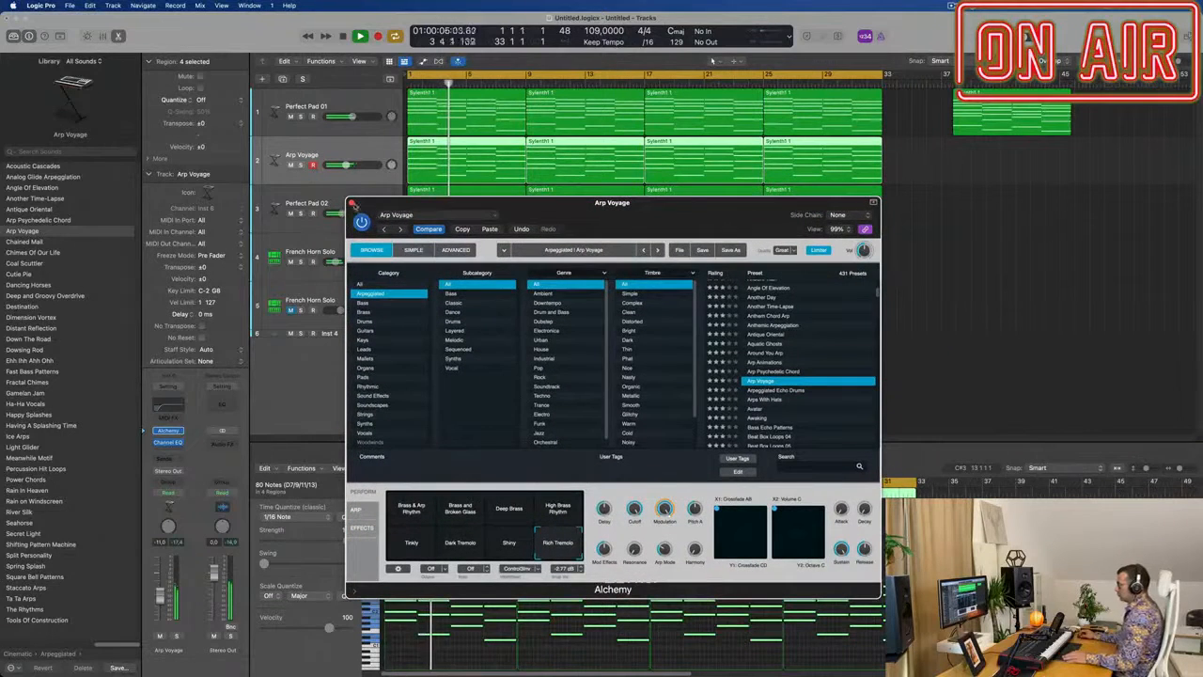
left_click(351, 202)
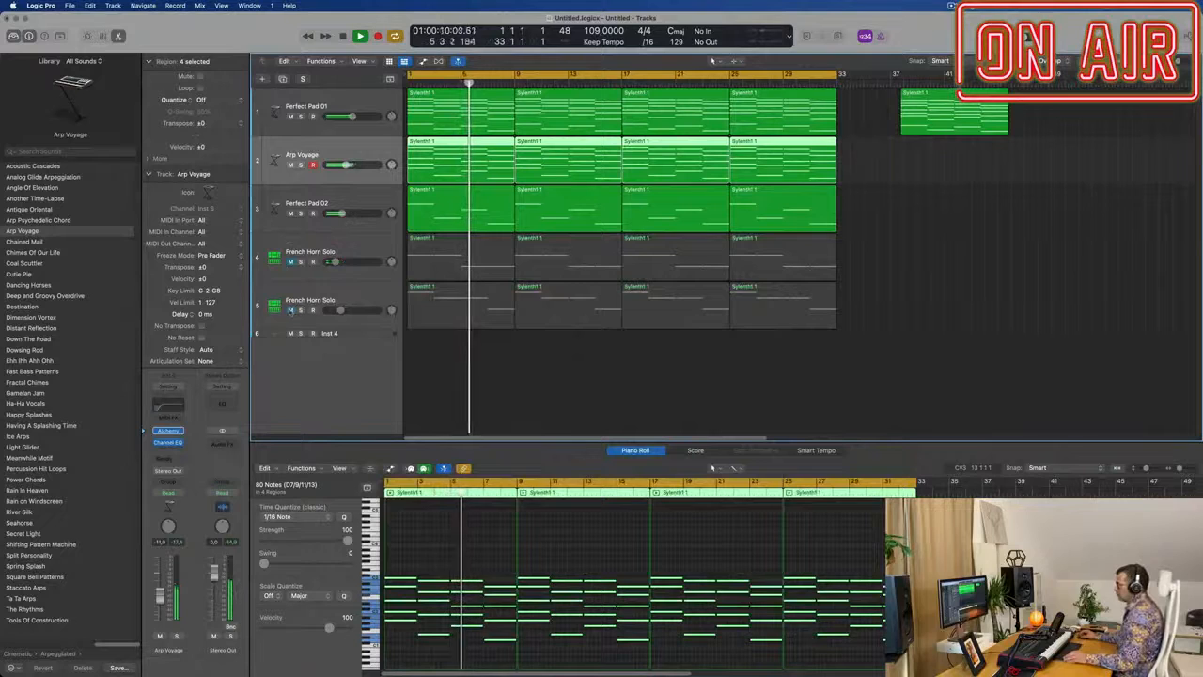
left_click(290, 310)
left_click(376, 299)
key("Return")
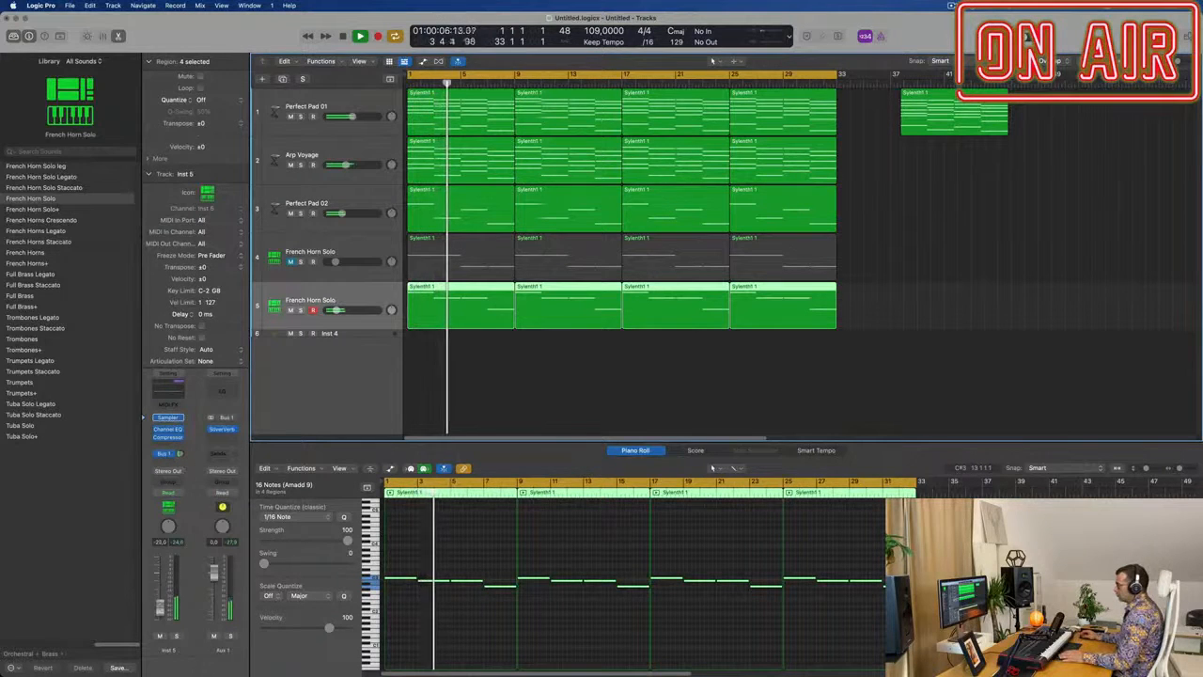
Briefly solo the Perfect Pad 02 and Arp Voyage tracks in turn to check how each one sounds.
left_click(368, 198)
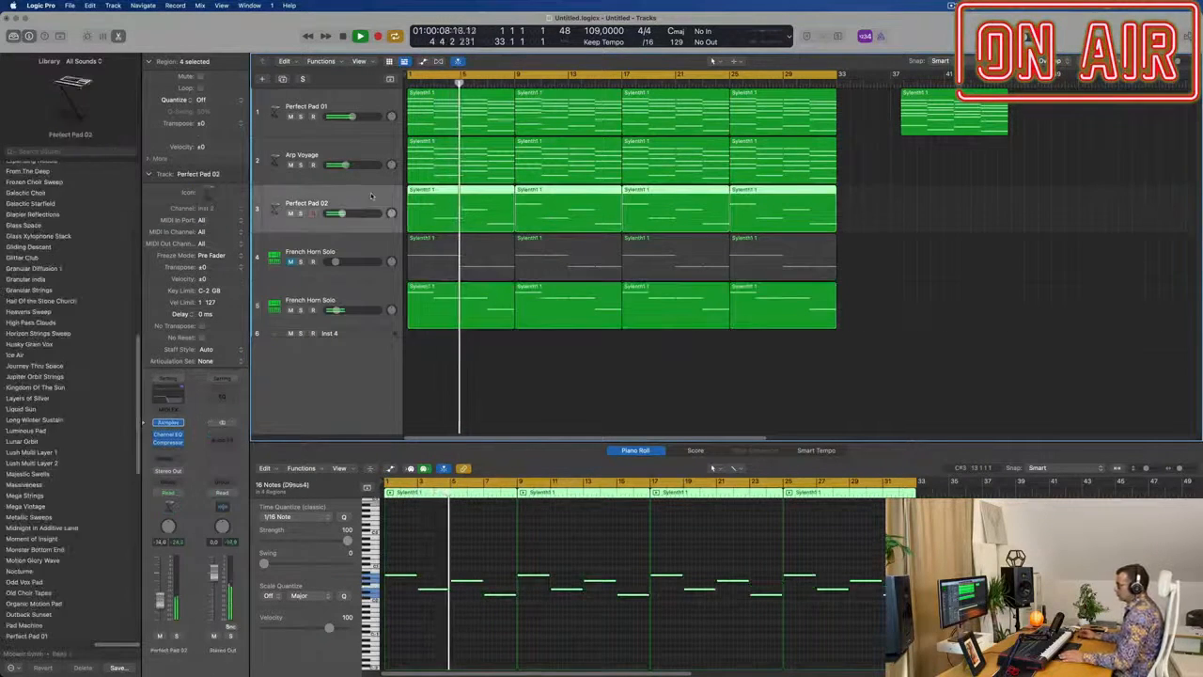
left_click(301, 213)
left_click(301, 213)
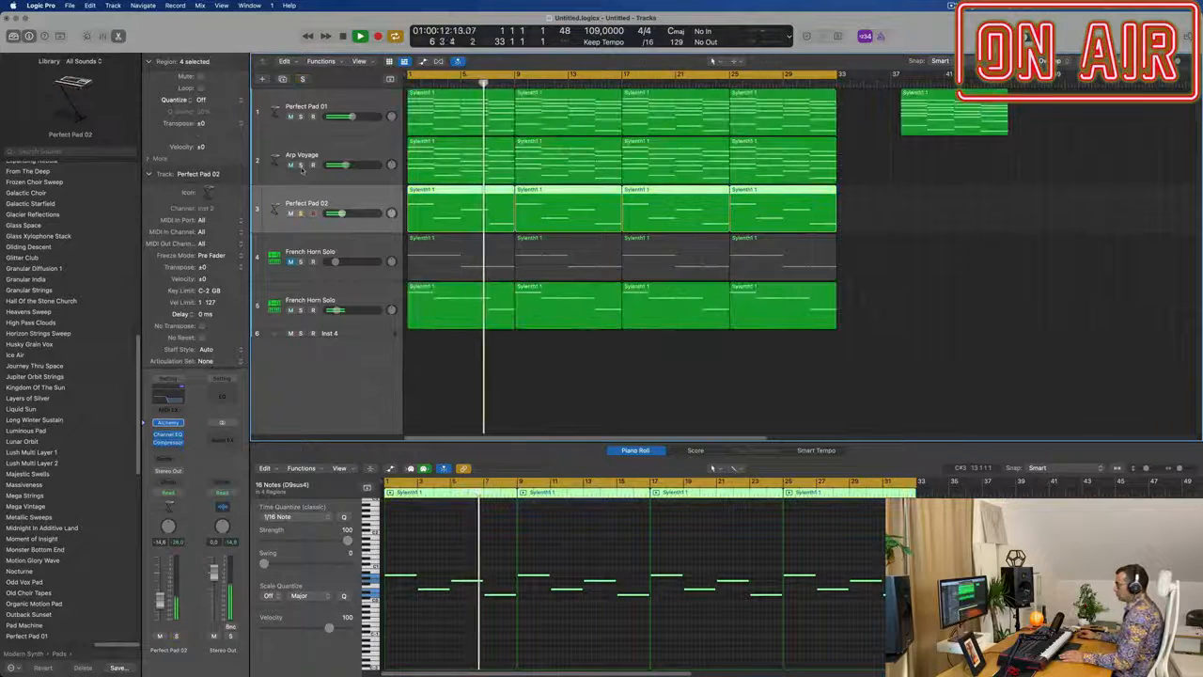
left_click(301, 165)
left_click(301, 165)
left_click(351, 150)
key("super+Left")
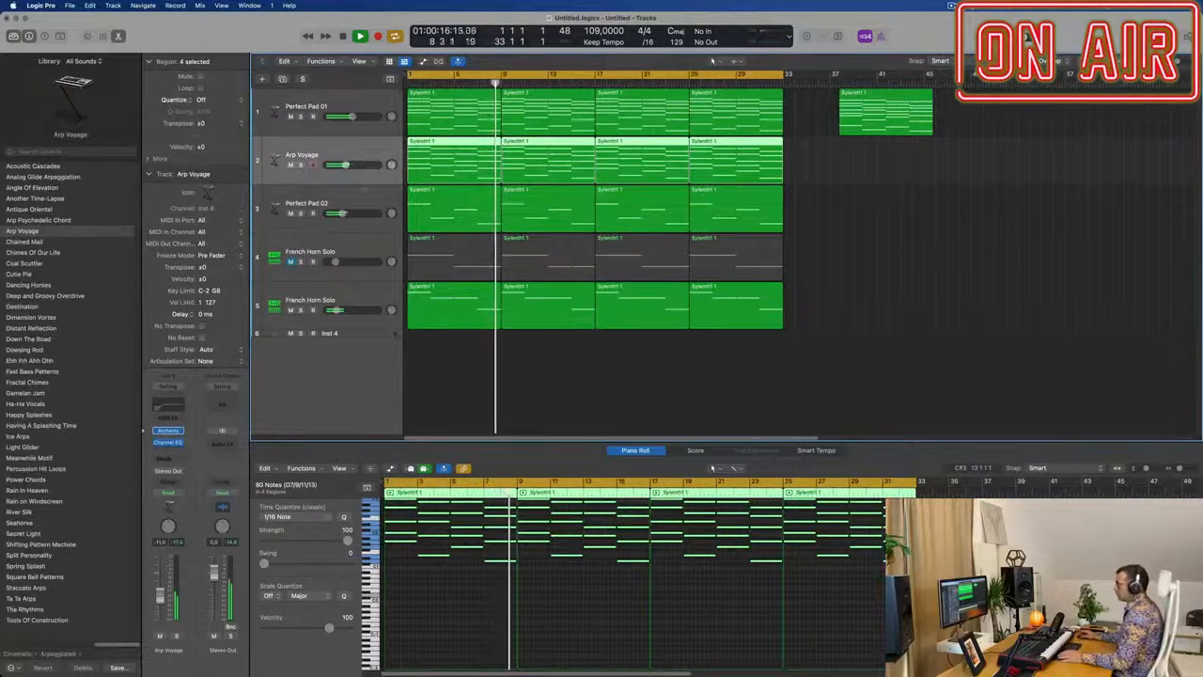
Duplicate the Perfect Pad 02 track without its regions and slightly raise the original track's volume.
left_click(367, 200)
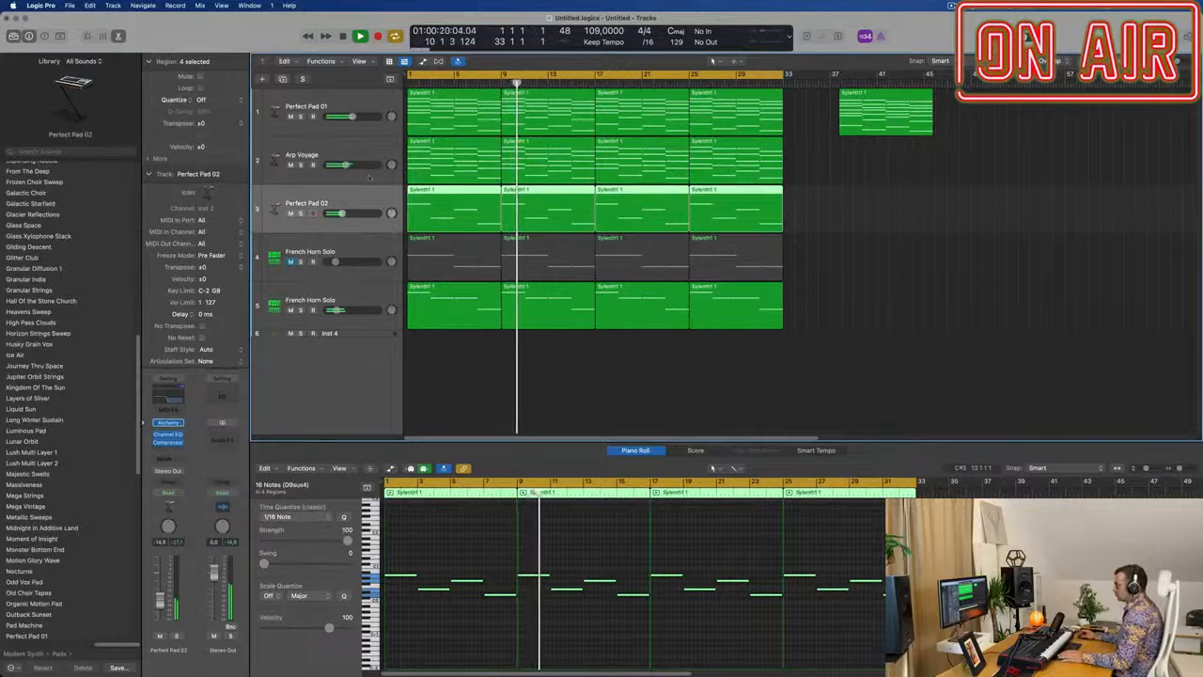
key("super+d")
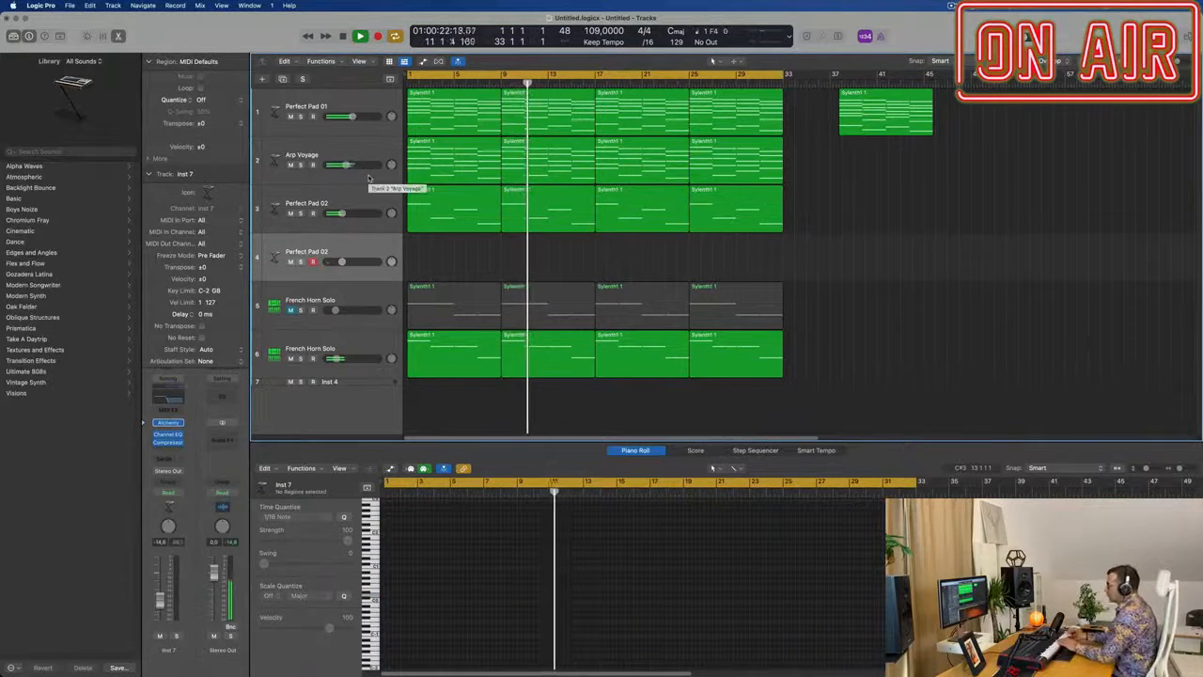
mouse_move(341, 212)
left_mouse_down()
mouse_move(365, 213)
mouse_move(346, 213)
left_mouse_up()
key("Down")
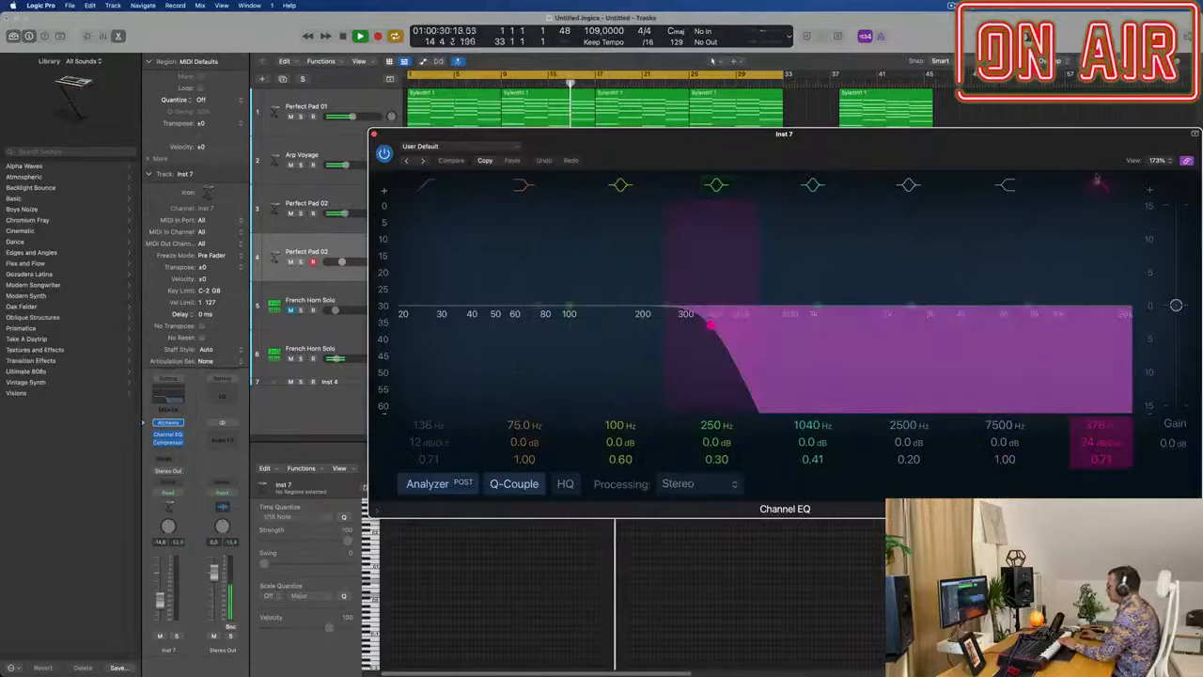
Turn off the high-cut band in the duplicated track's Channel EQ and open its Alchemy instrument.
left_click(1099, 184)
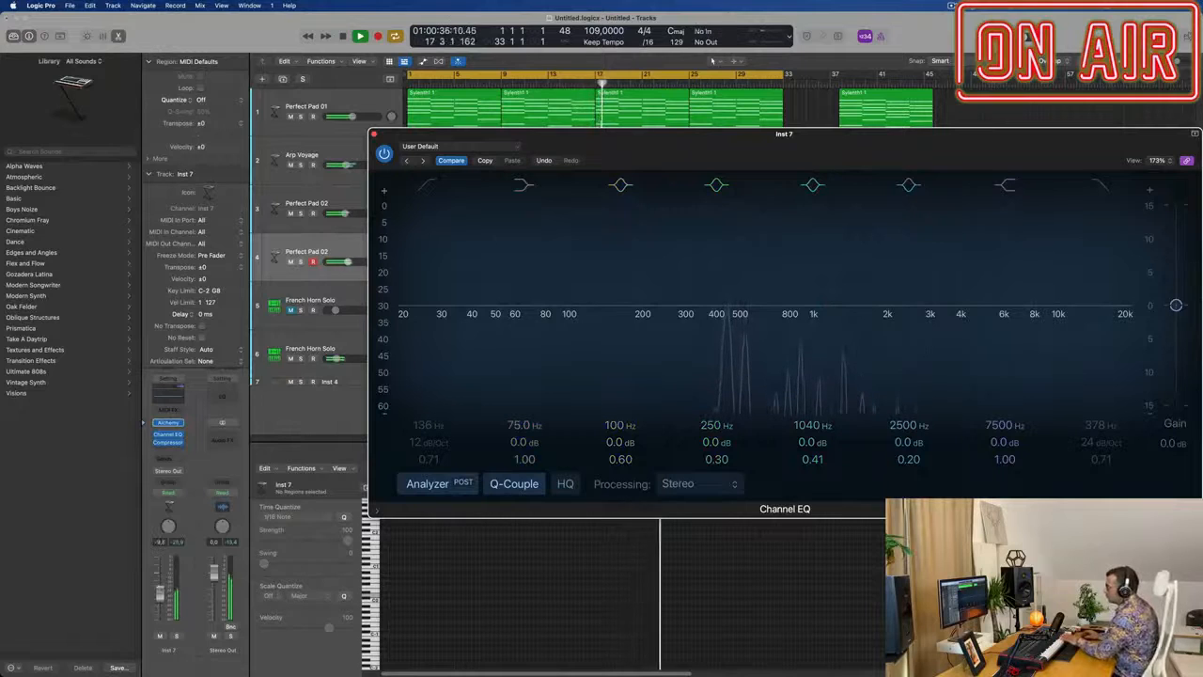
left_click(711, 60)
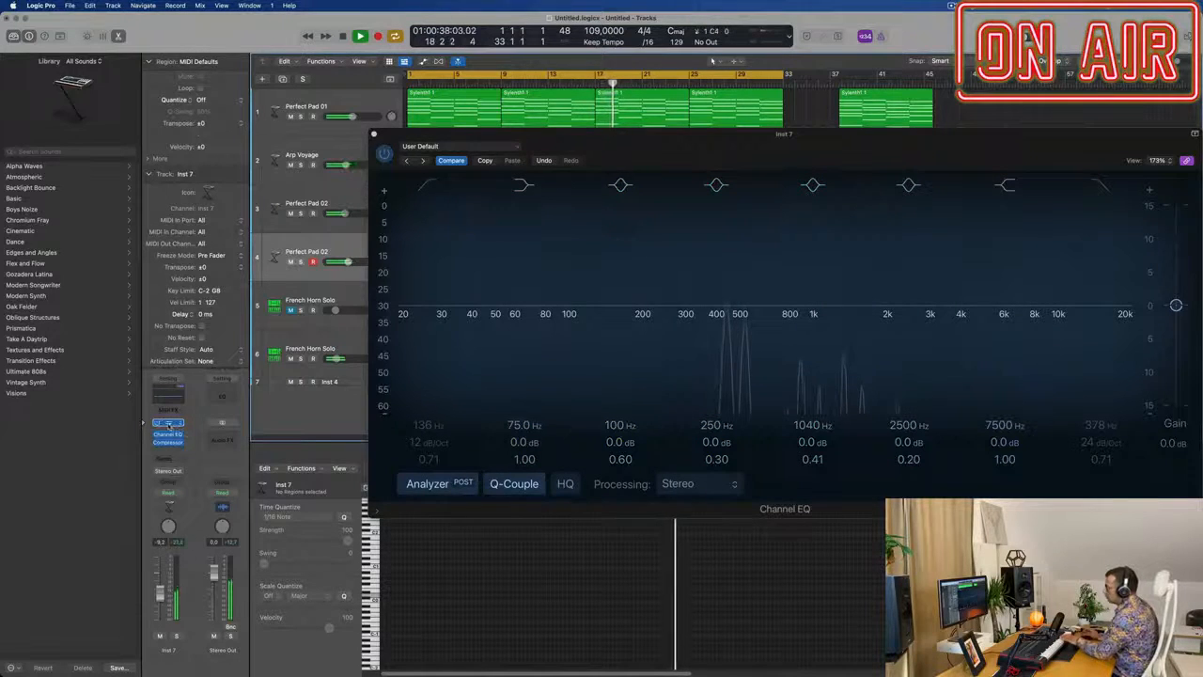
key("v")
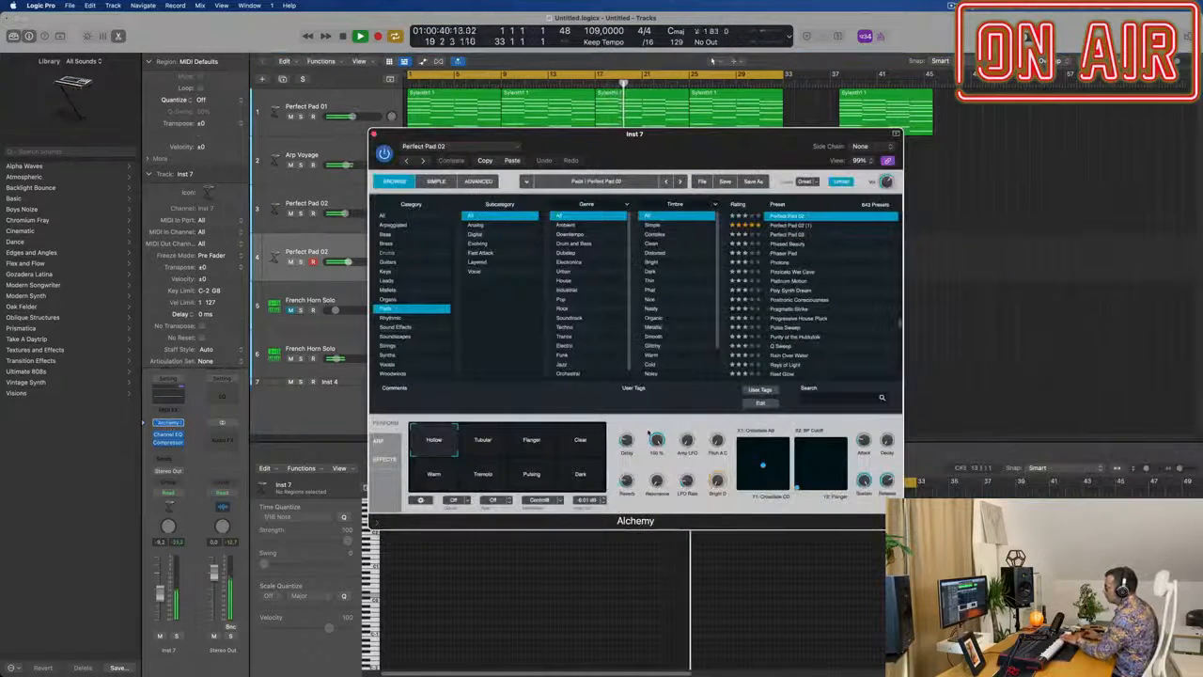
Audition Perfect Pad 02's Clear, Flanger, Tubular, Hollow and Warm variations on the duplicated track.
left_click(580, 439)
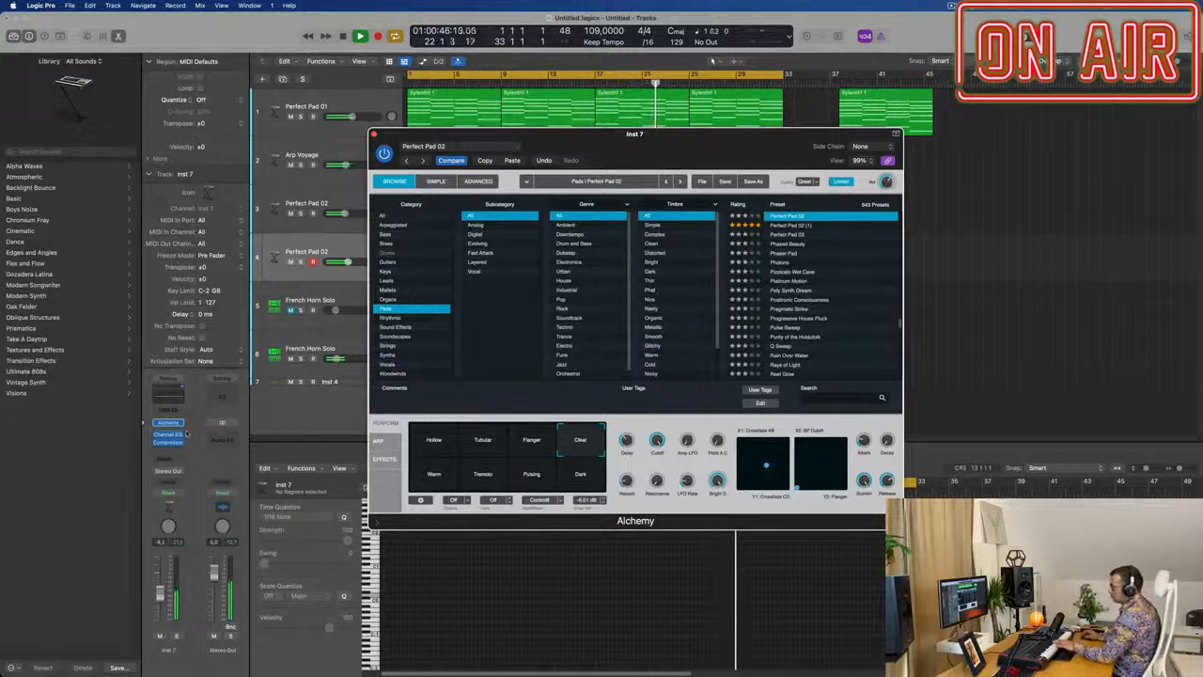
left_click(531, 441)
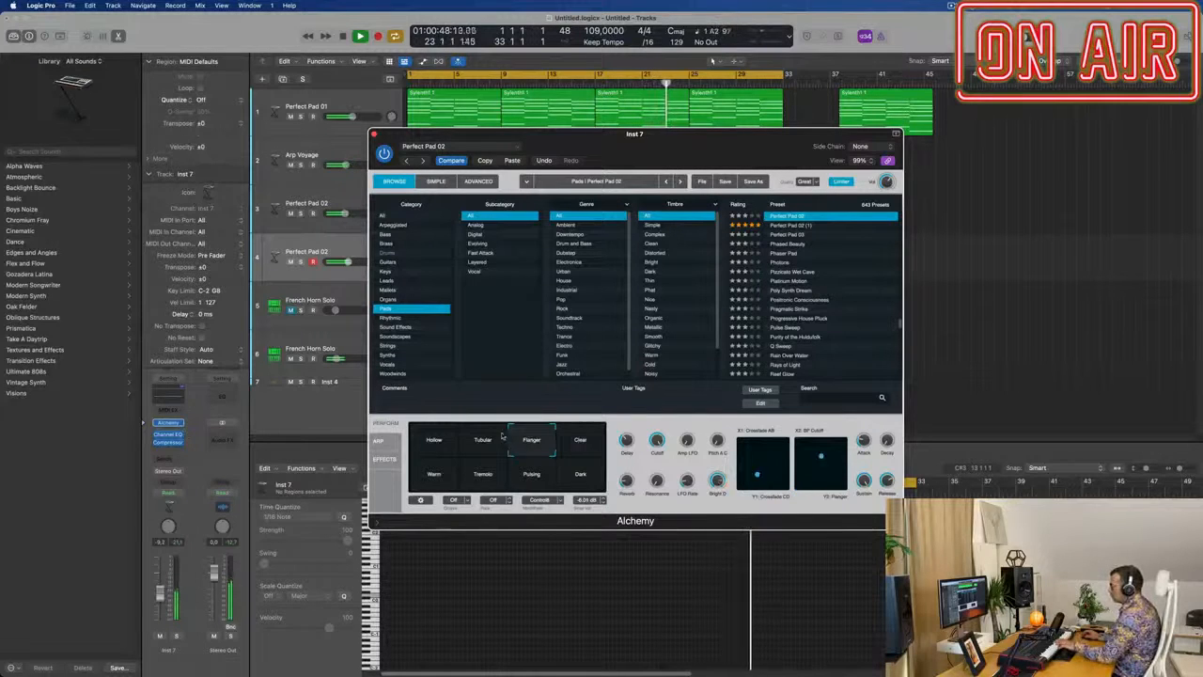
left_click(483, 444)
left_click(435, 445)
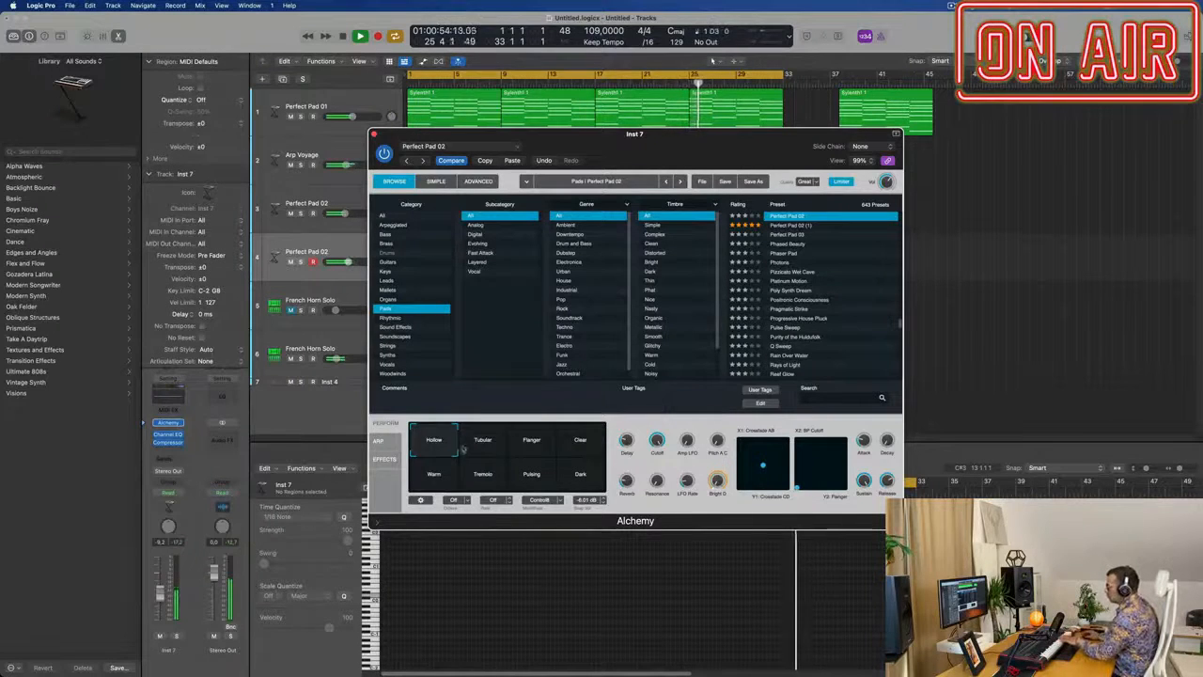
left_click(433, 474)
Filter the pad presets by Fast Attack and try Drifting Away, Dust World Sweep and Emotional Drift.
scroll(837, 310, "up", 5)
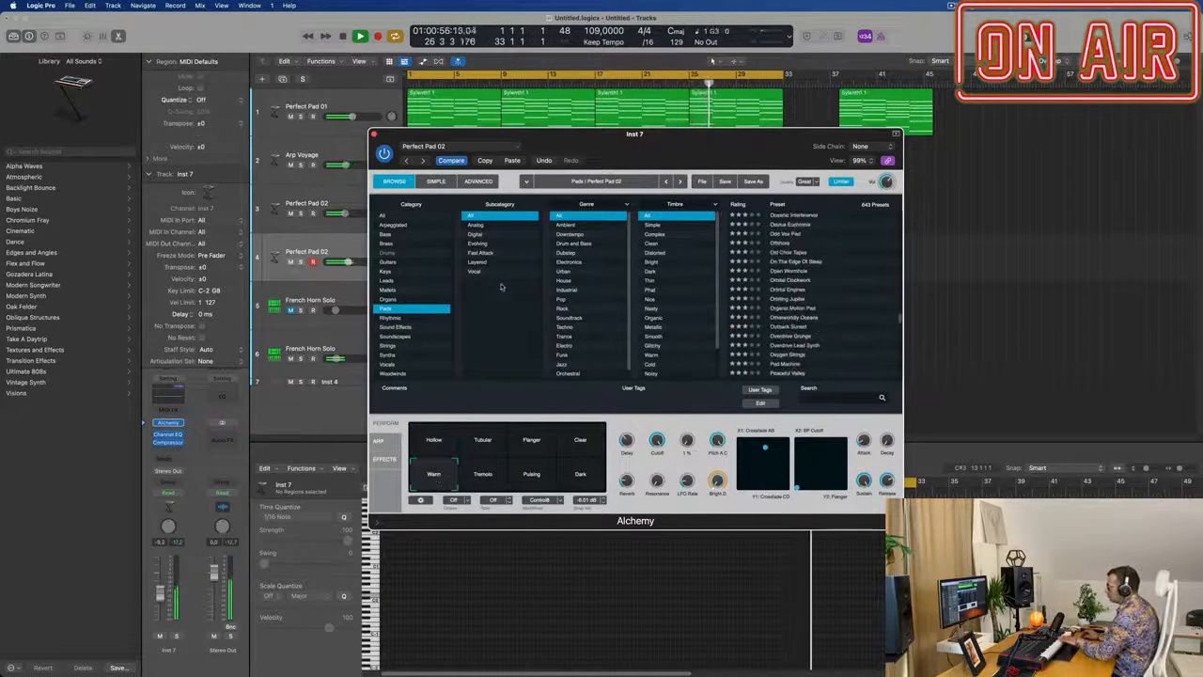
left_click(479, 253)
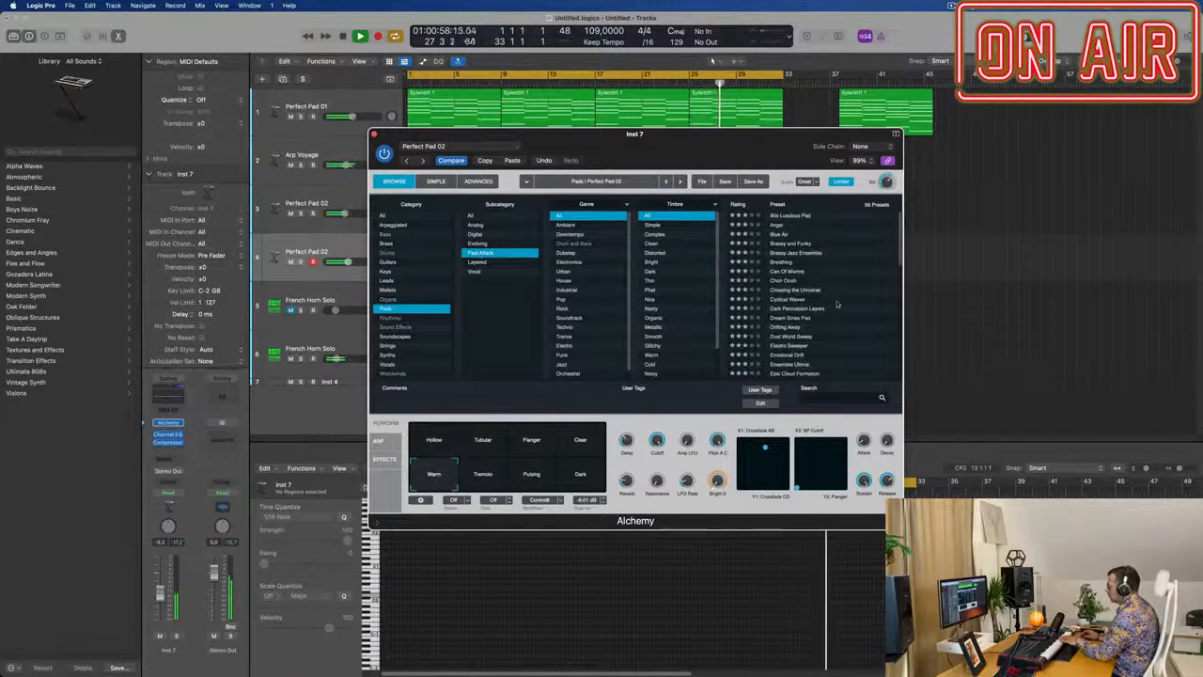
scroll(836, 304, "down", 1)
left_click(781, 307)
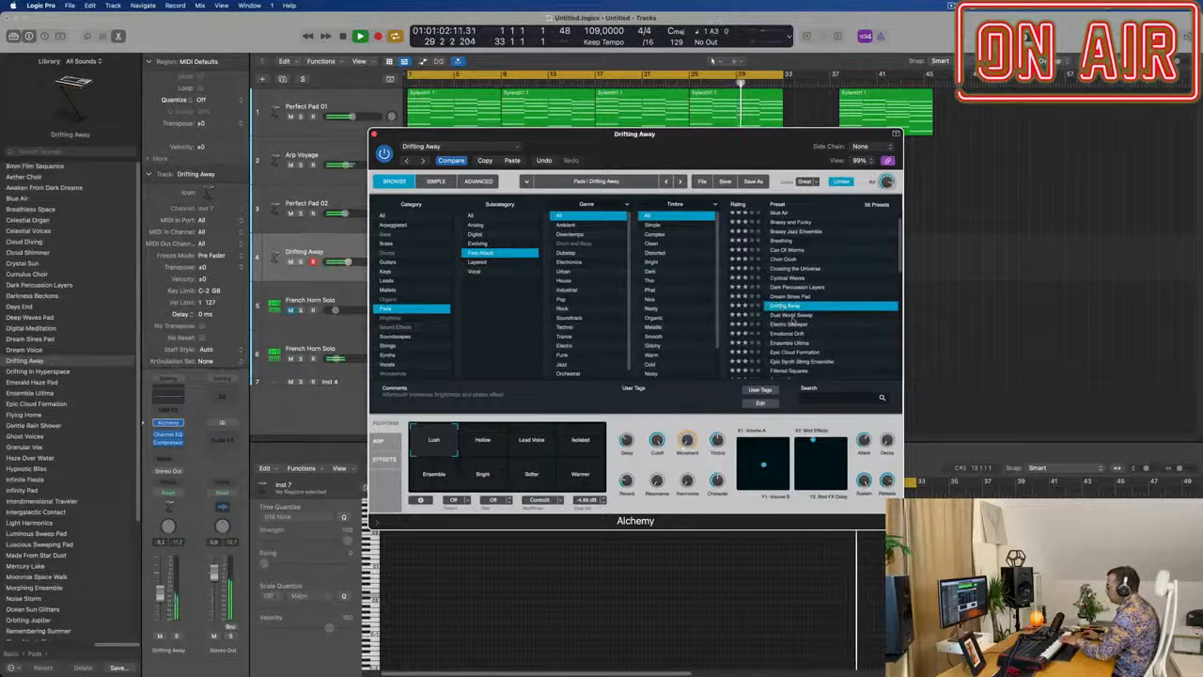
key("Down")
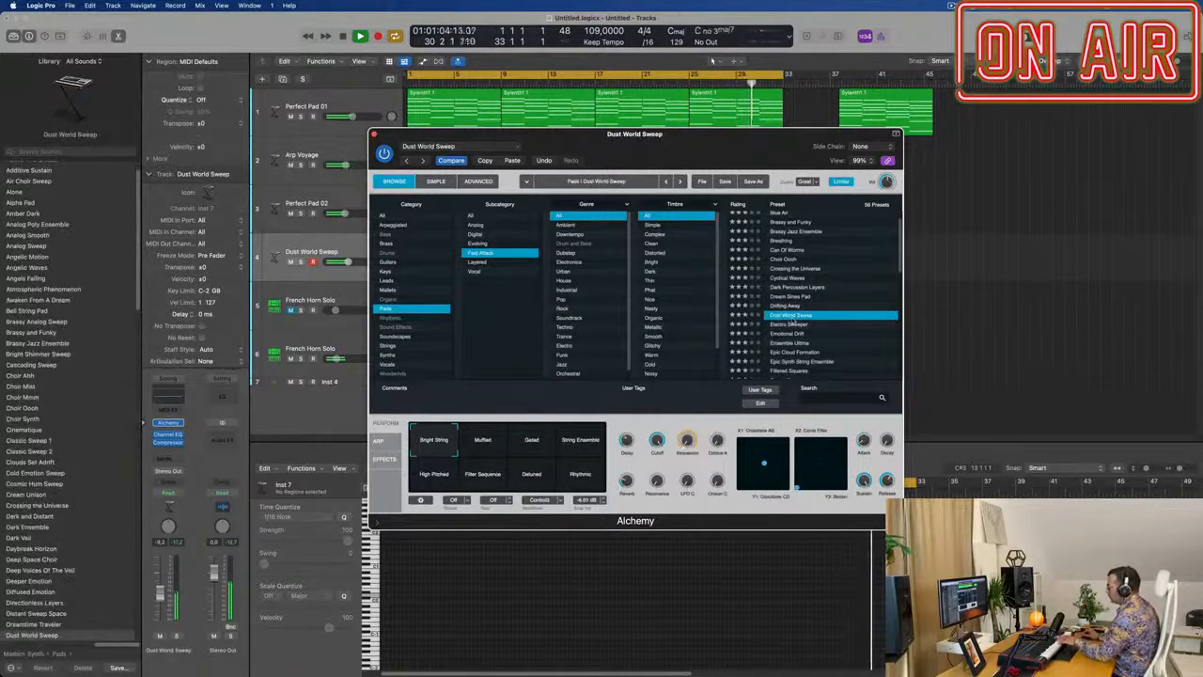
left_click(795, 333)
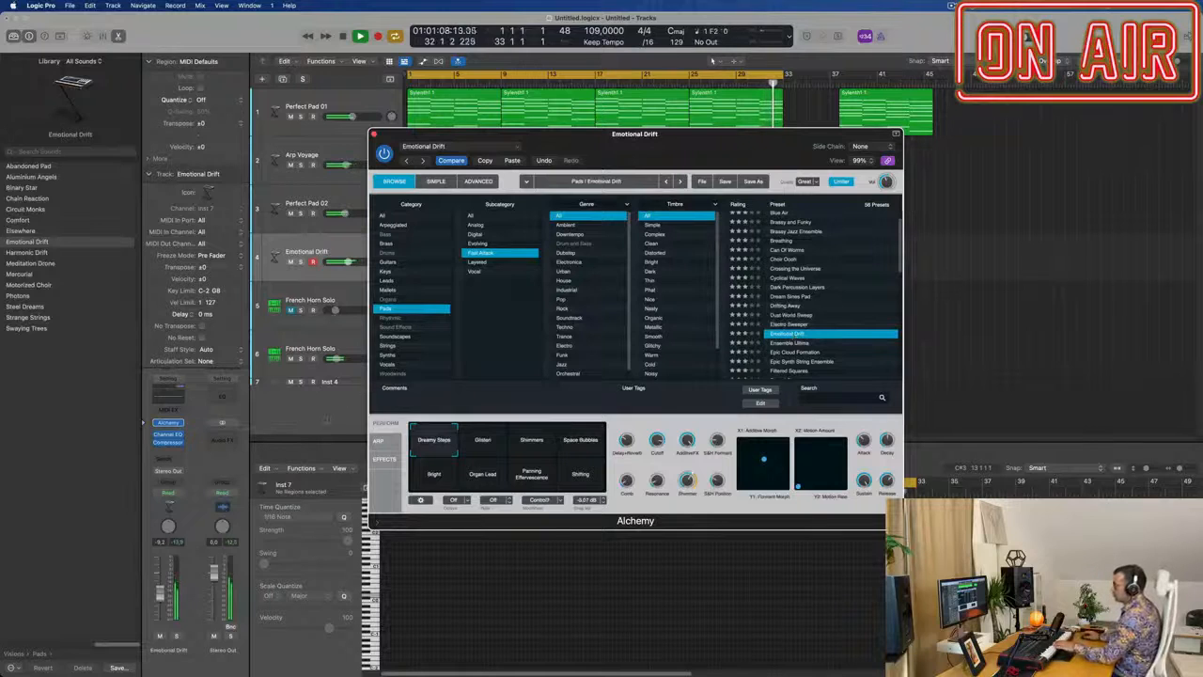
Add a Bus 1 send to the Emotional Drift track and raise its send level.
left_click(179, 458)
mouse_move(188, 473)
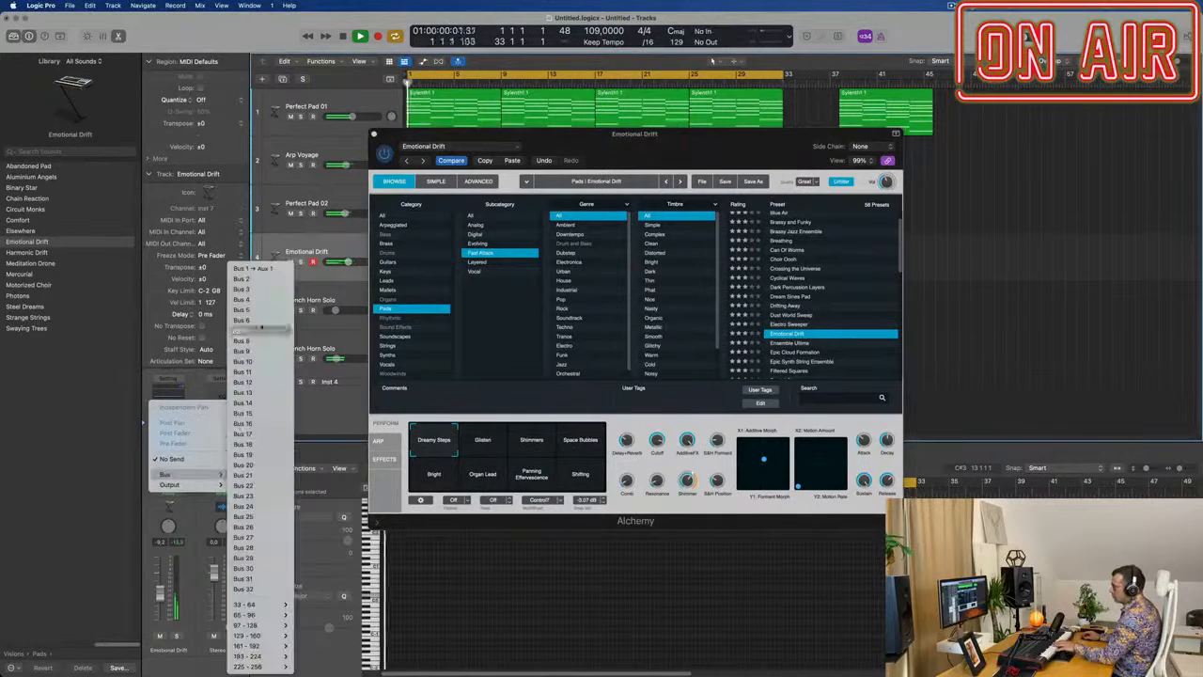
left_click(256, 269)
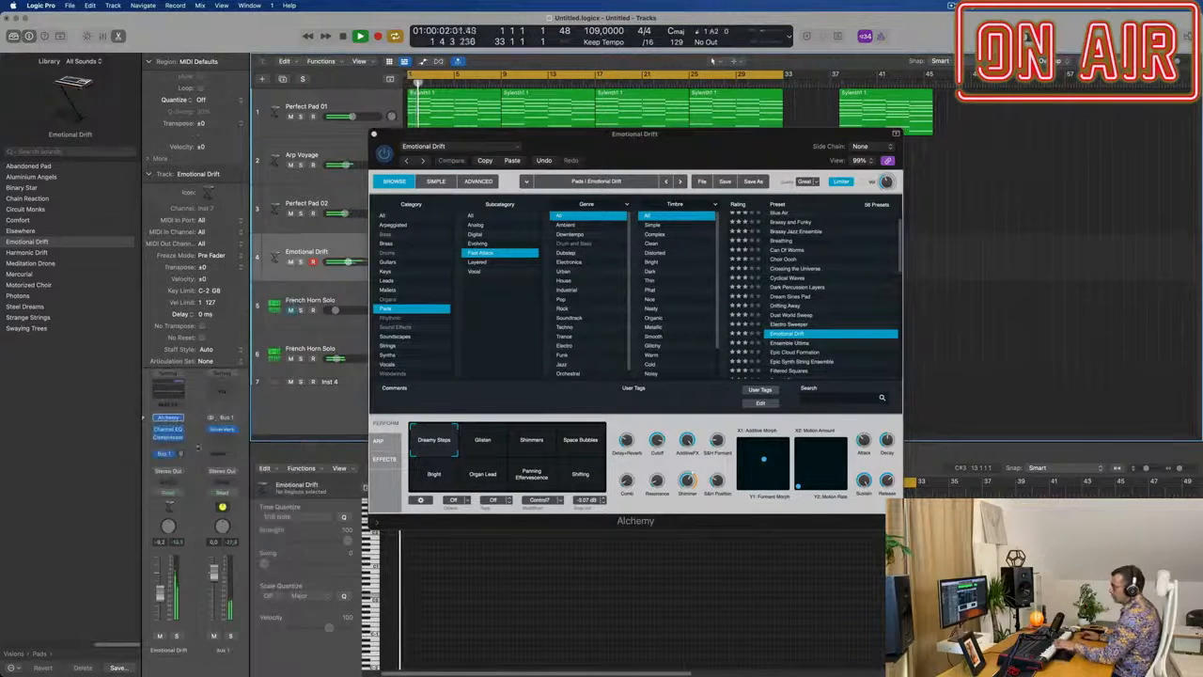
left_click_drag(182, 458, 196, 417)
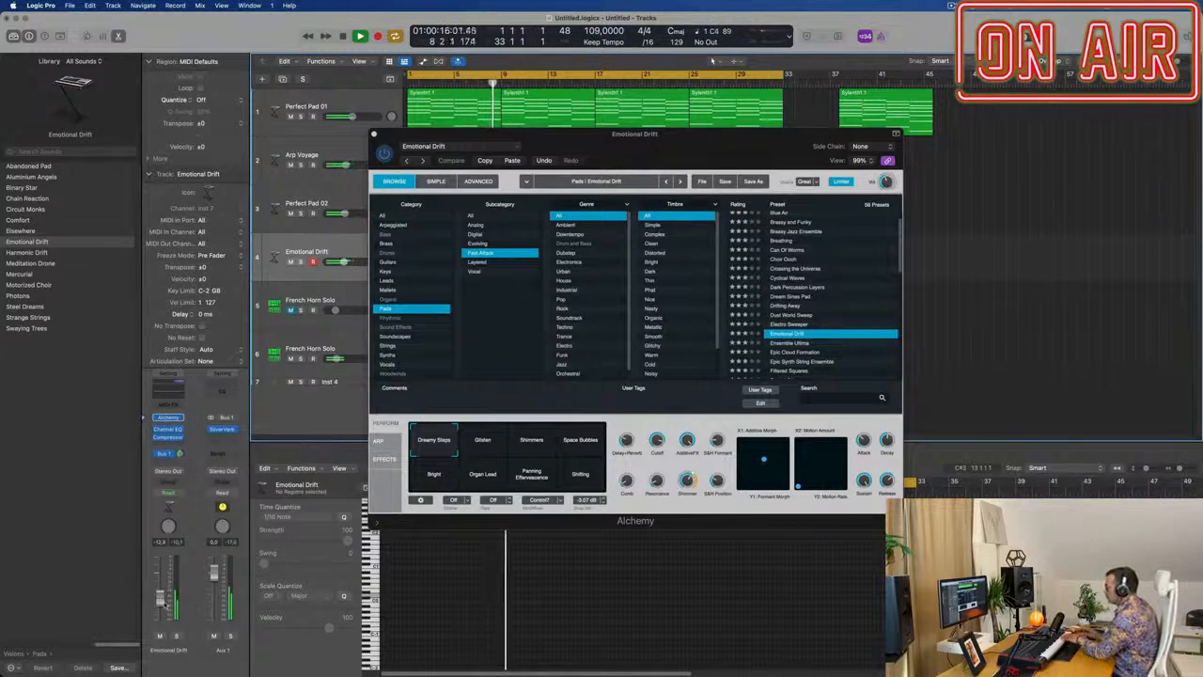
Audition Emotional Drift's variations, including Glisten, Shimmers, Bright and Organ Lead, and return to Dreamy Steps.
left_click(496, 446)
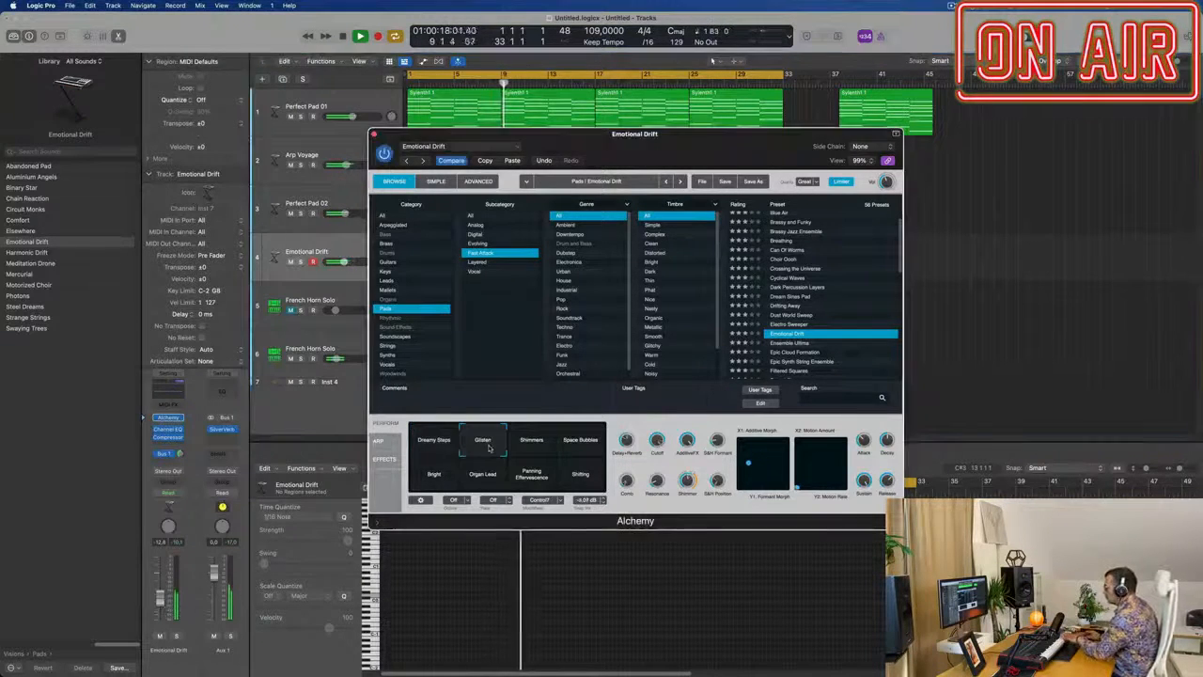
left_click(534, 447)
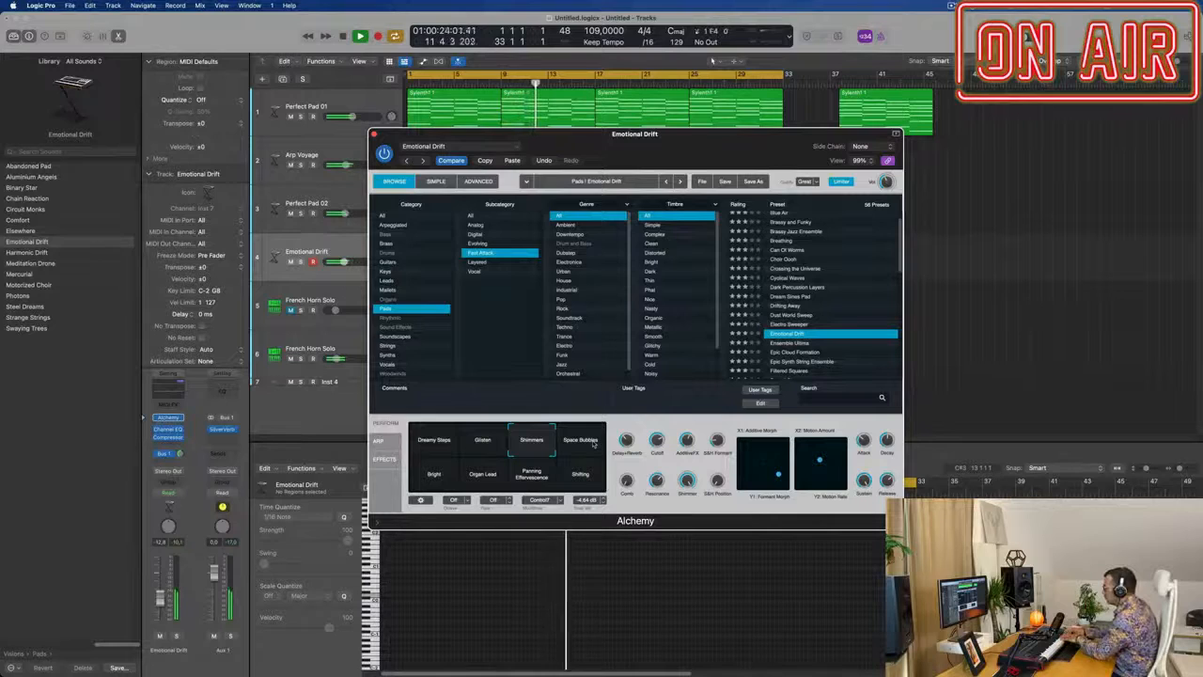
left_click(434, 478)
left_click(485, 476)
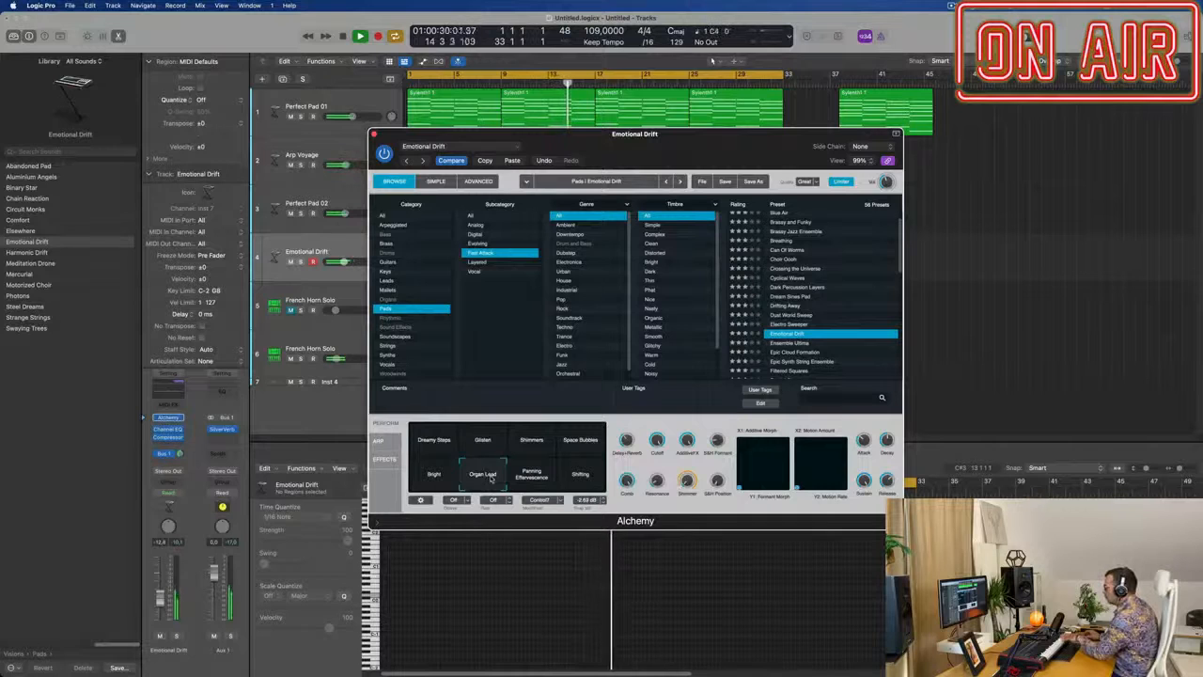
left_click(537, 475)
left_click(483, 445)
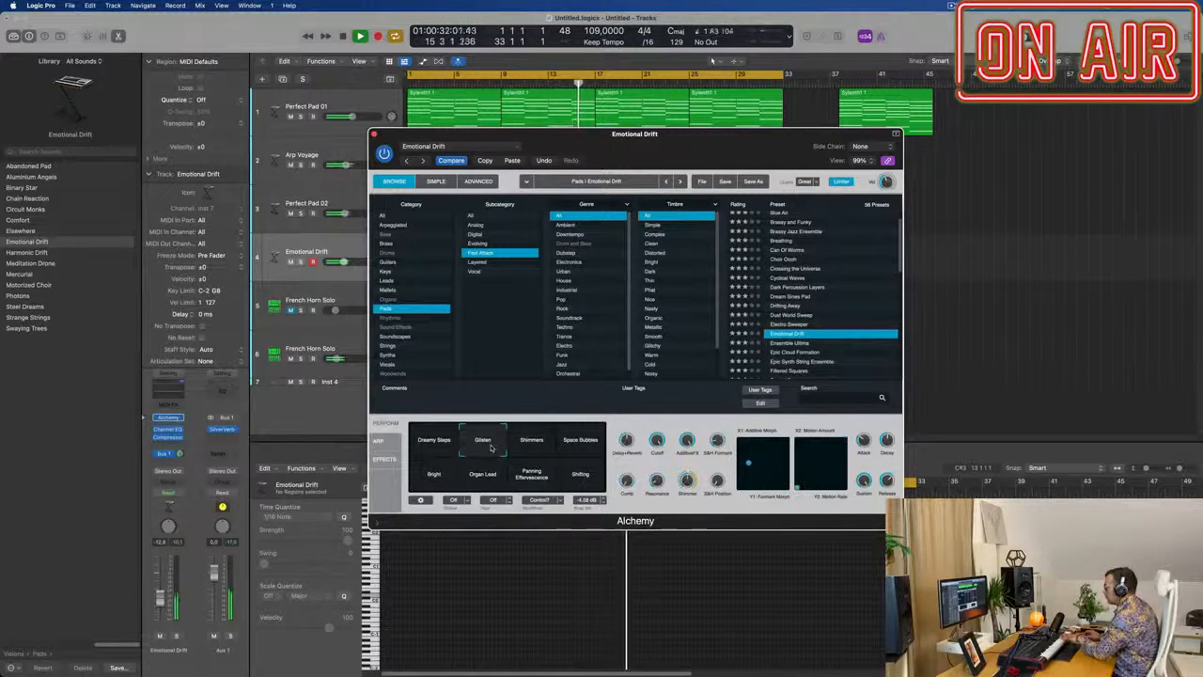
left_click(448, 447)
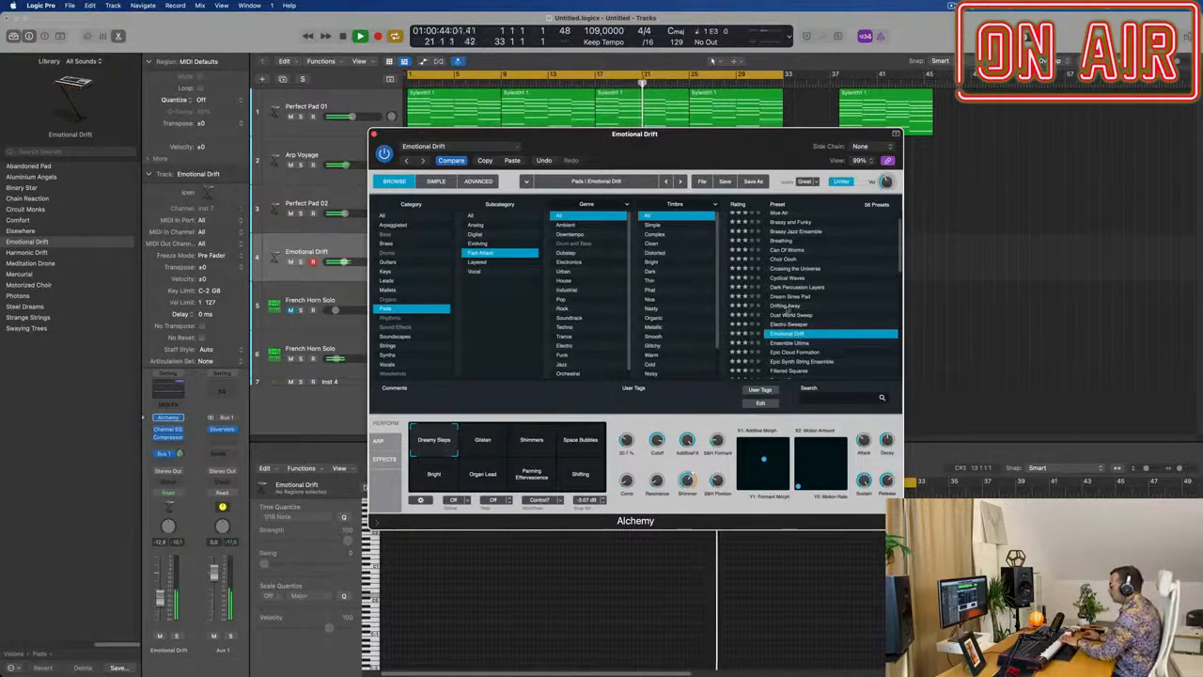
Try the Ensemble Ultima preset and load Epic Cloud Formation on the duplicated pad track.
scroll(792, 338, "down", 1)
left_click(792, 335)
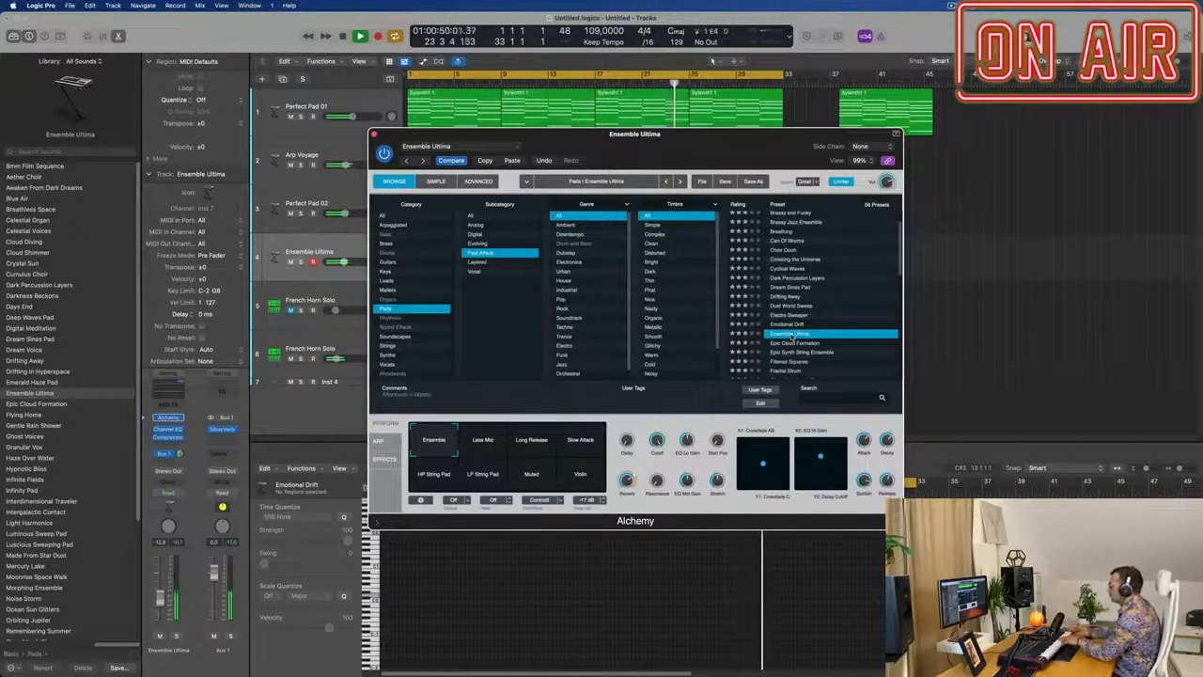
scroll(827, 322, "down", 2)
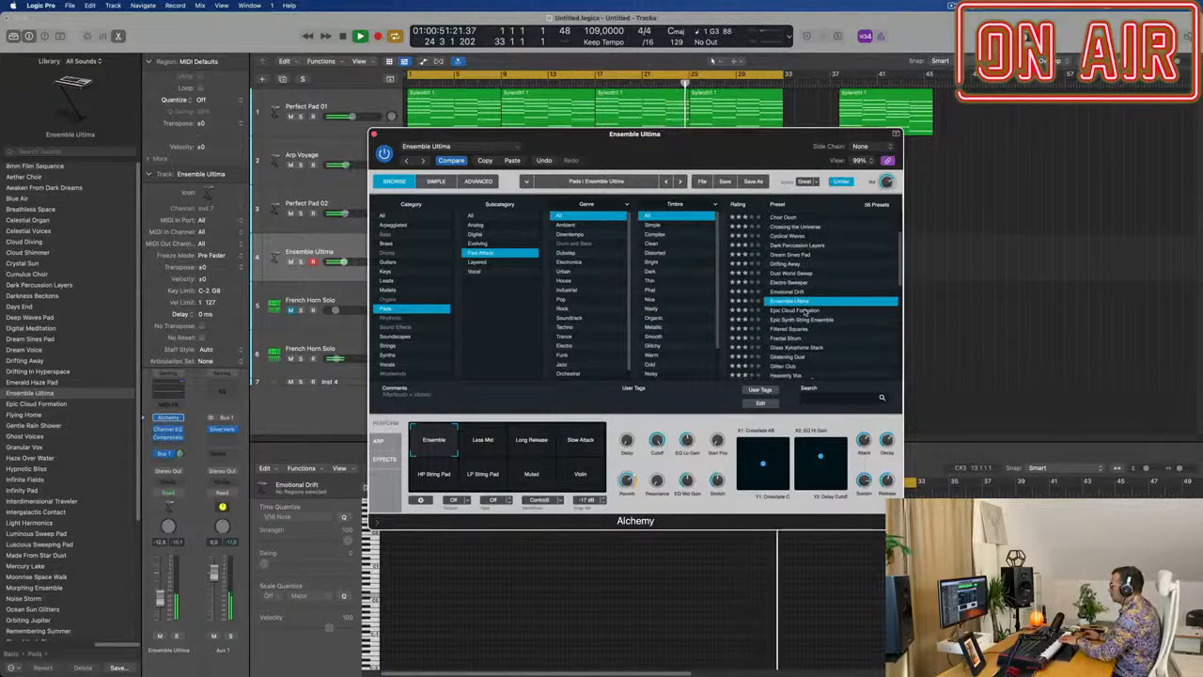
left_click(801, 310)
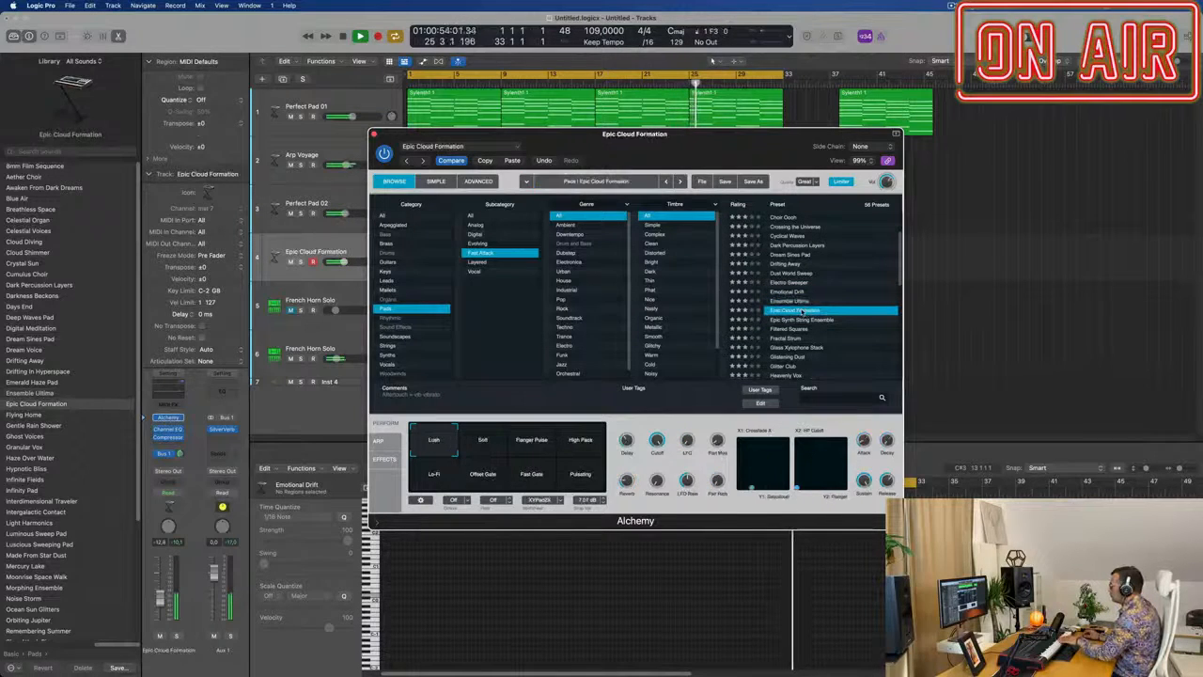
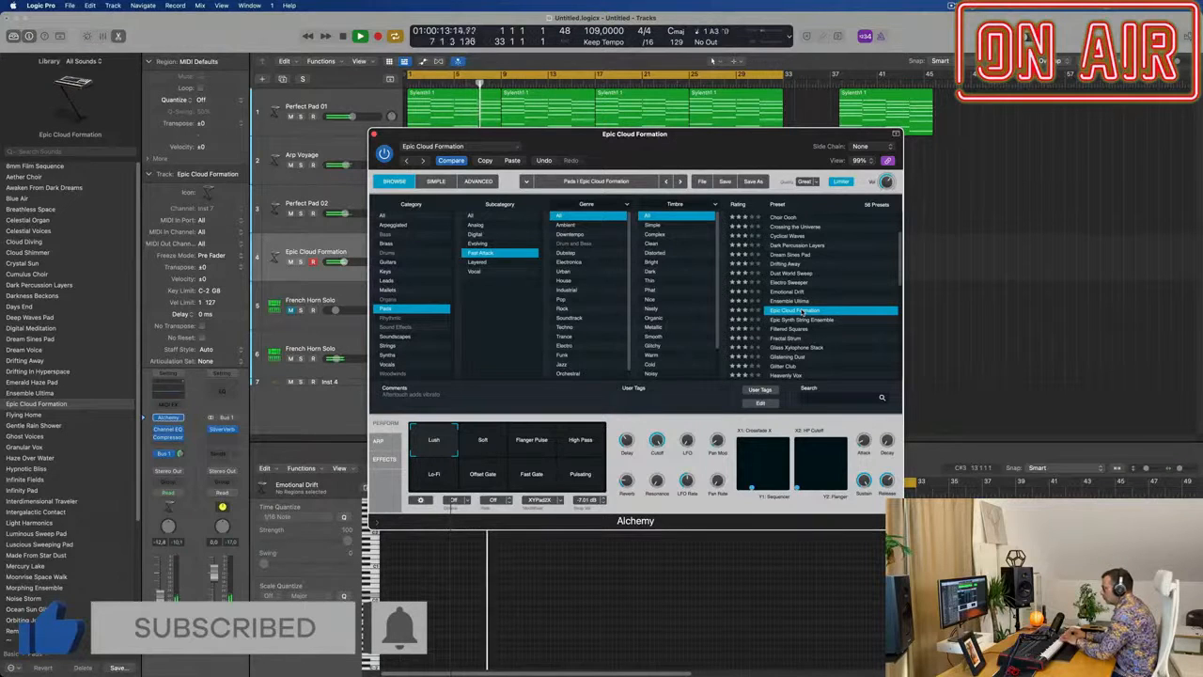
Copy the first region of the Arp Voyage track onto the Epic Cloud Formation track at bar 1 and stop playback.
scroll(799, 310, "down", 1)
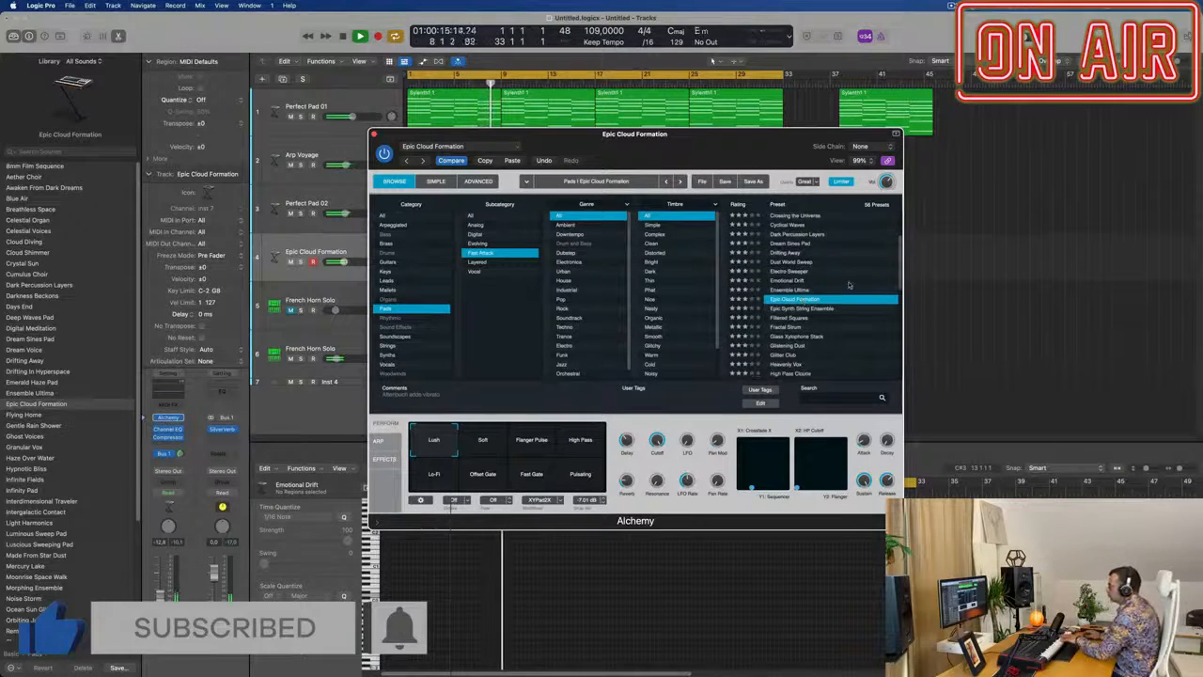
left_click_drag(719, 148, 1200, 139)
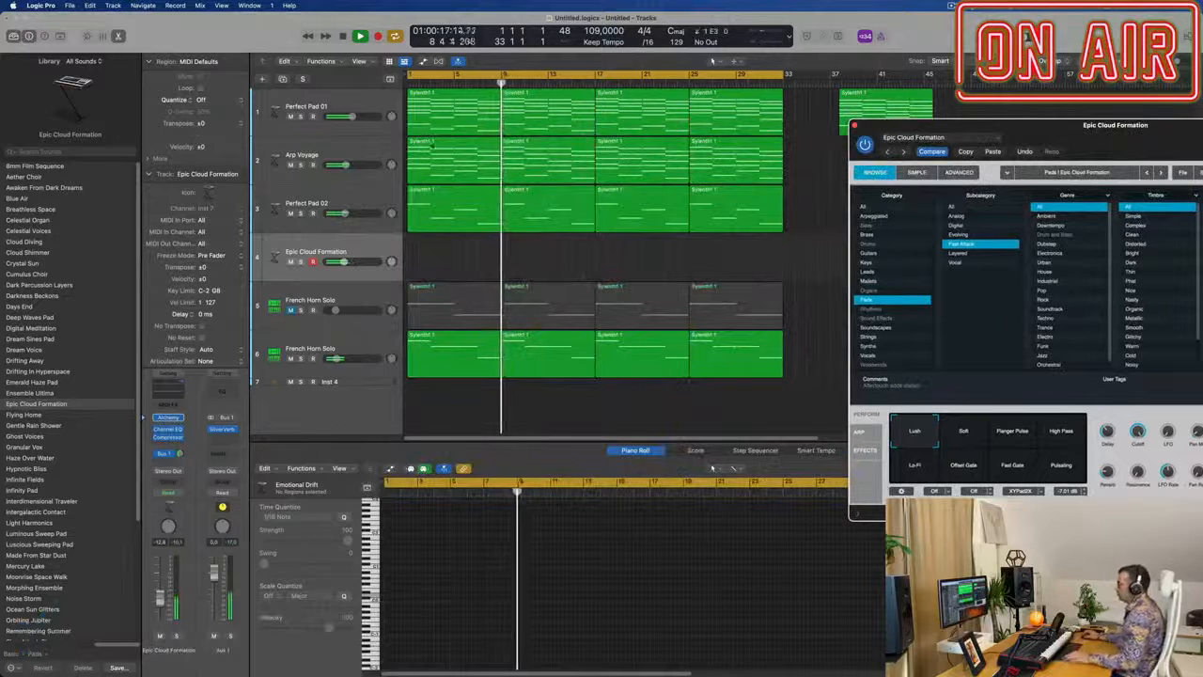
left_click(473, 97)
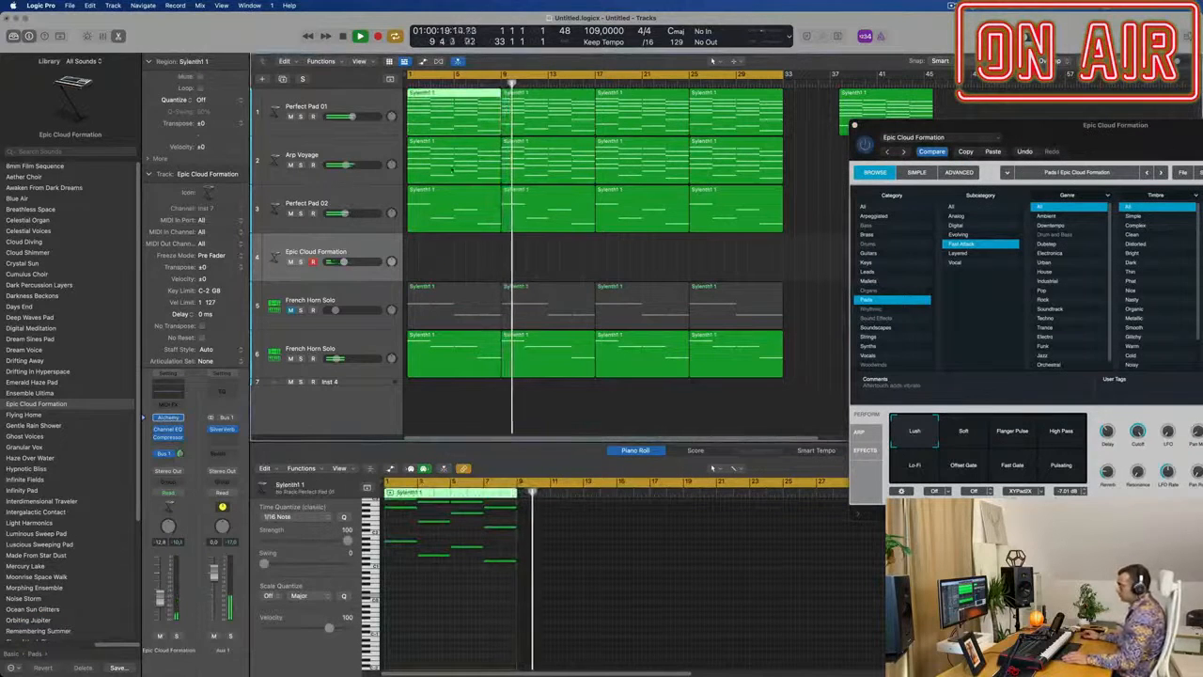
left_click(475, 146)
left_click_drag(475, 146, 463, 248)
key("space")
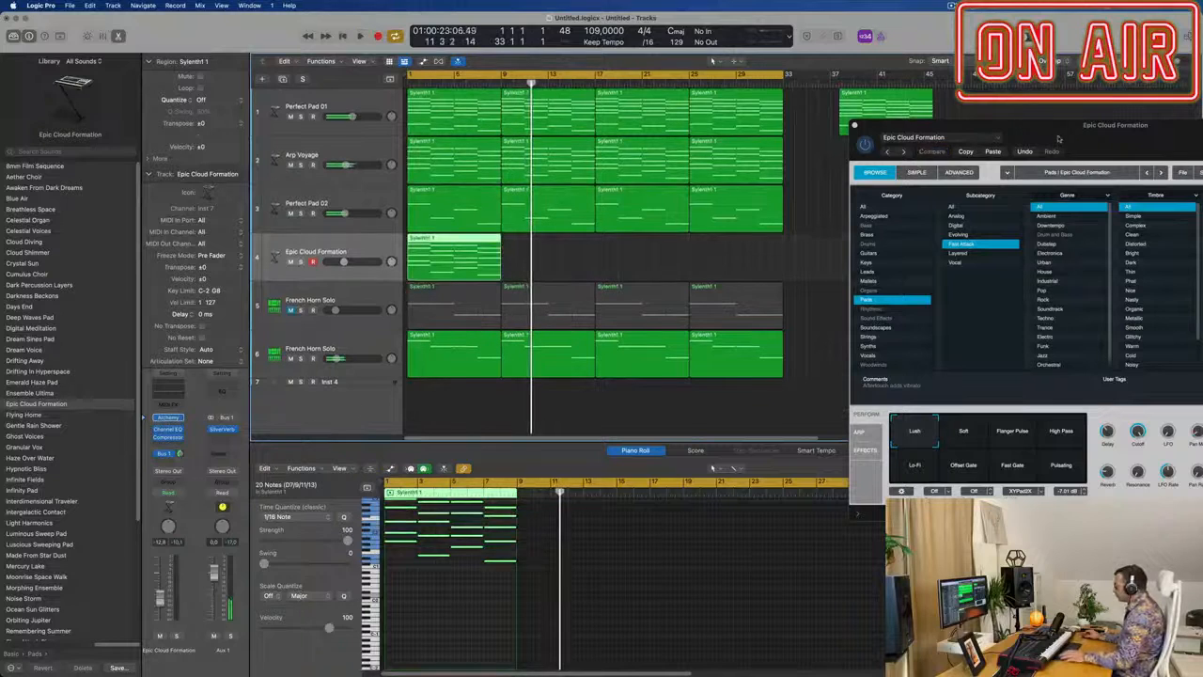
Audition the Ensemble Ultima preset in Alchemy, return to Epic Cloud Formation and play briefly from the start.
left_click_drag(1060, 138, 799, 104)
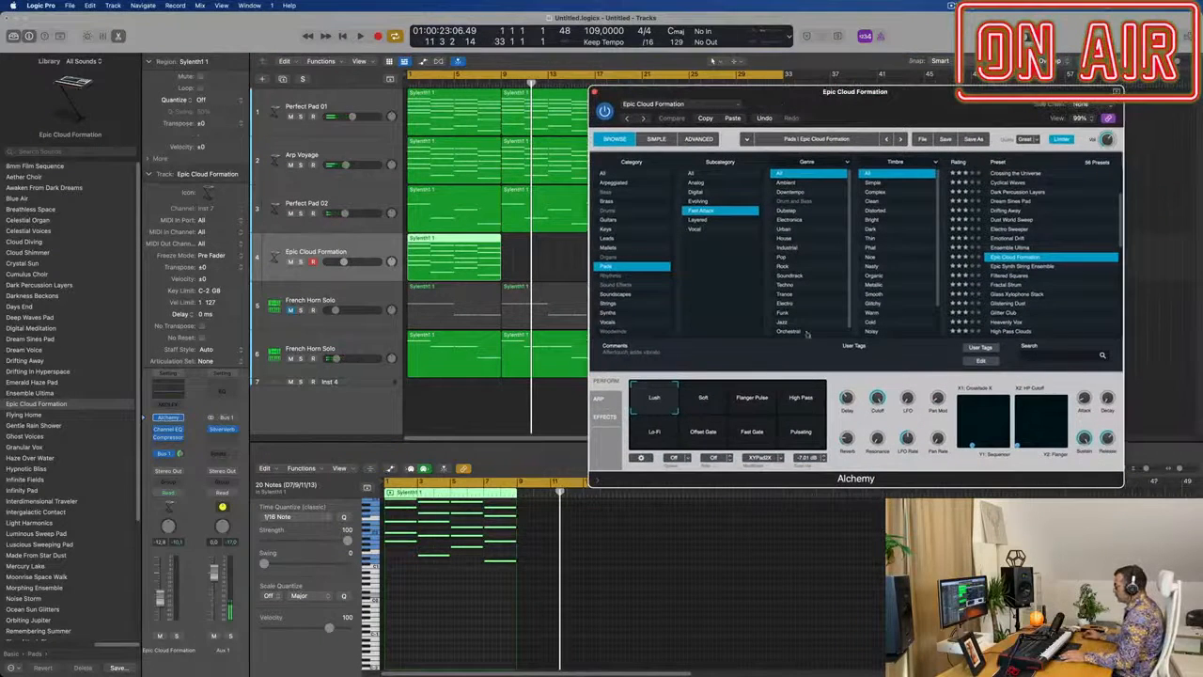
left_click(414, 569)
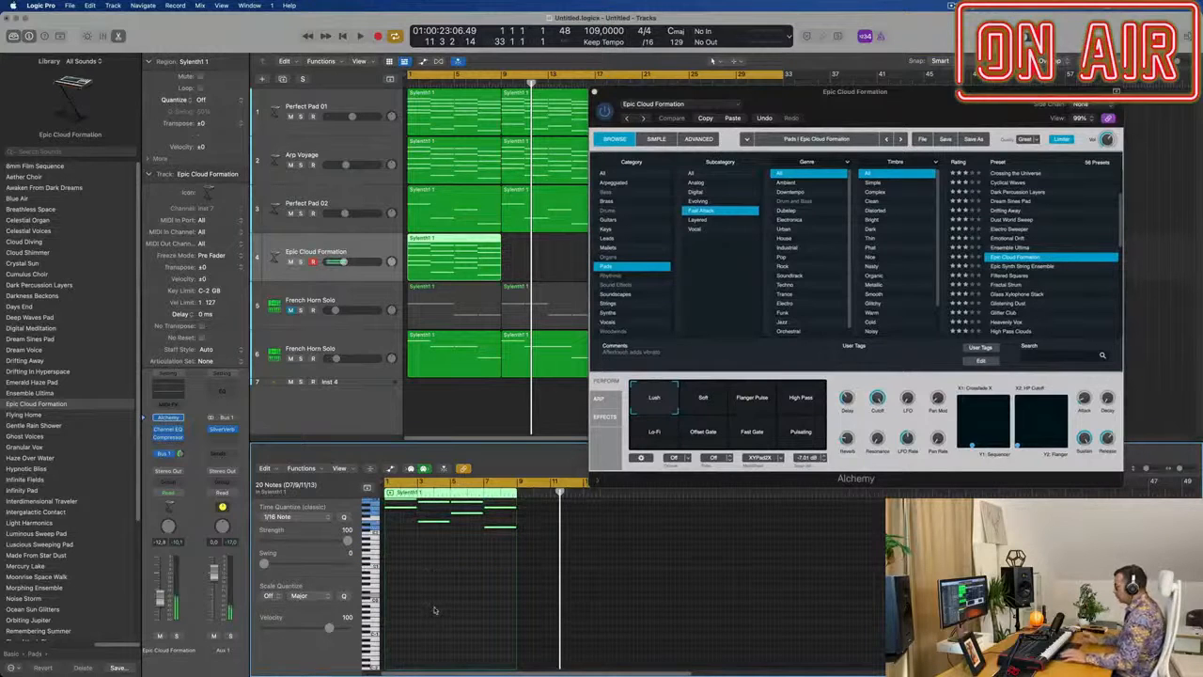
left_click_drag(971, 111, 1055, 191)
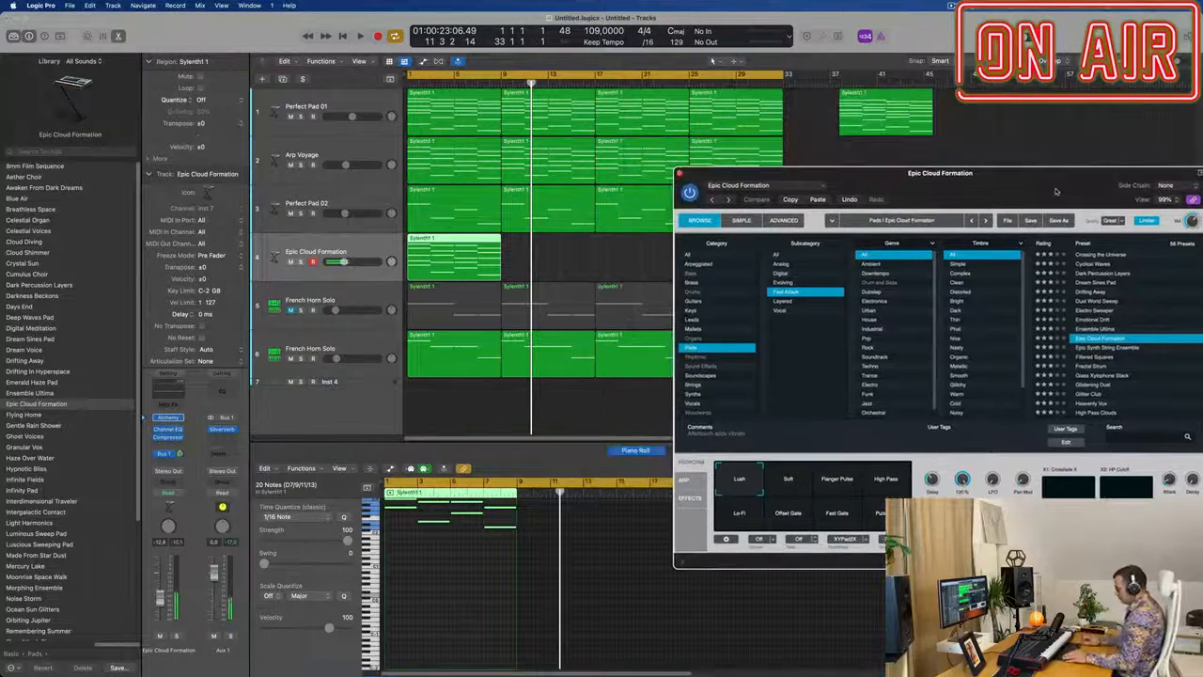
key("bracketleft")
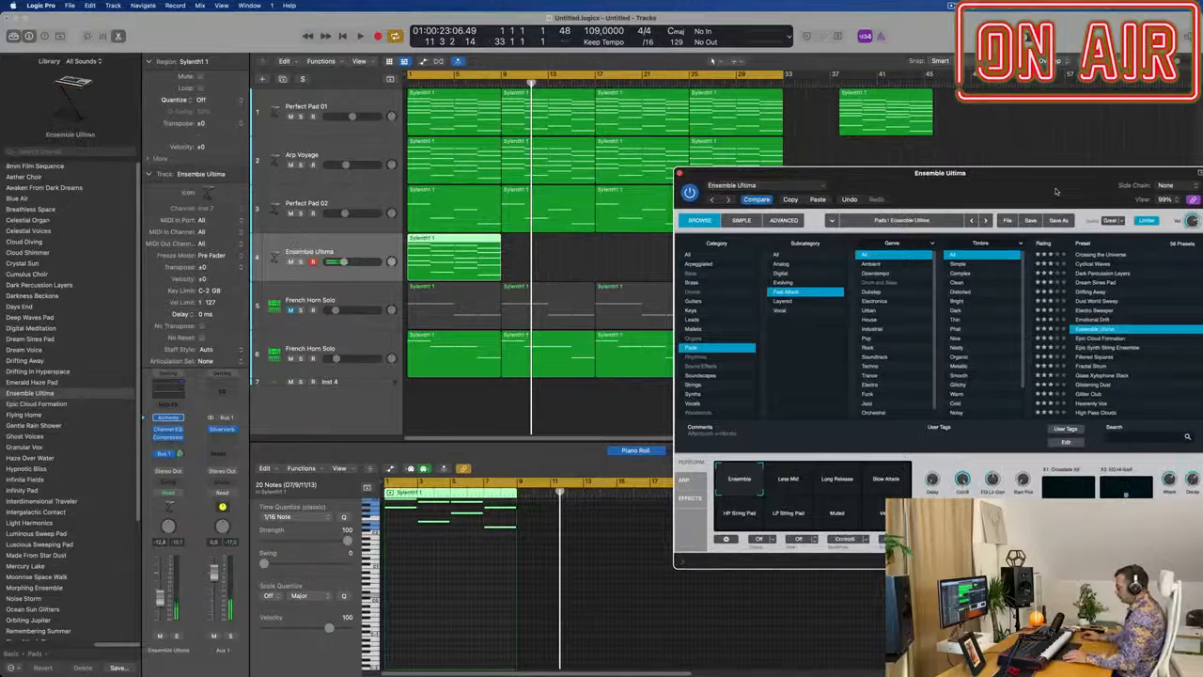
key("bracketright")
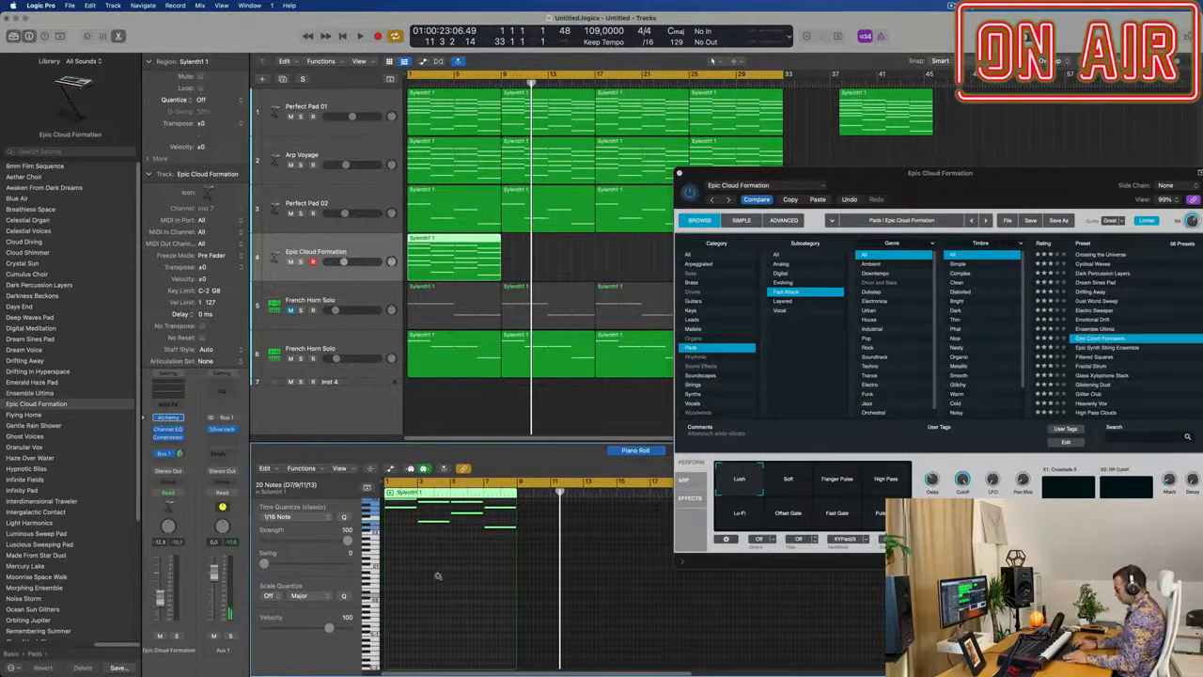
key("Return")
key("space")
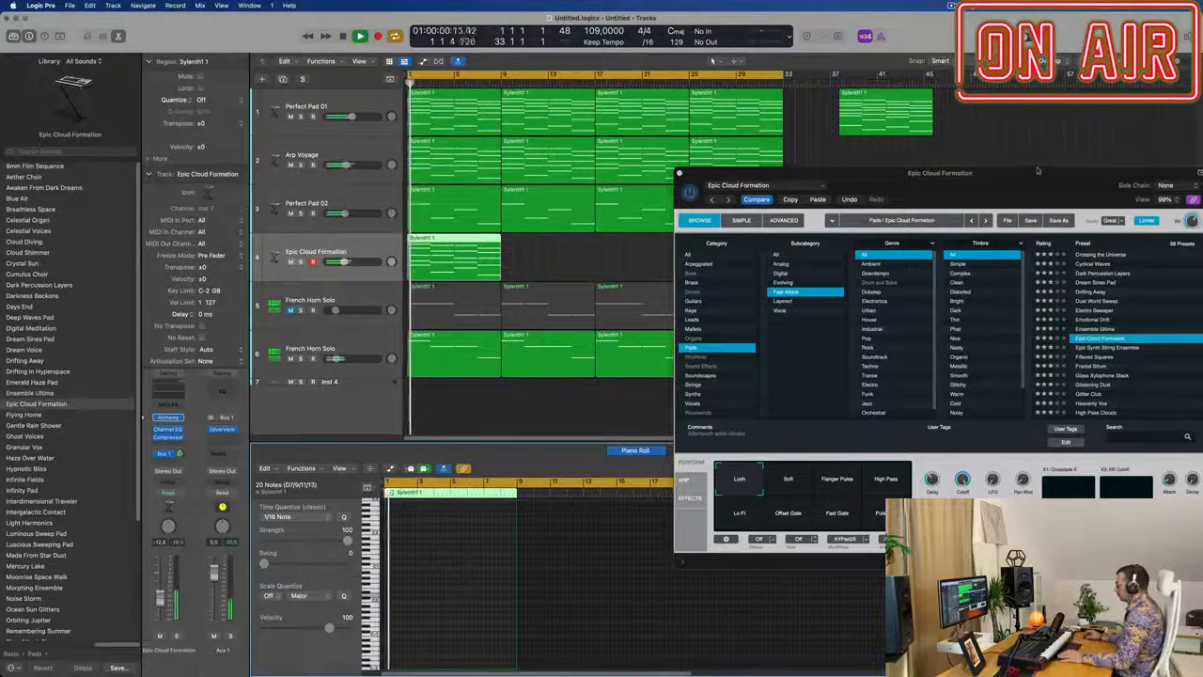
key("space")
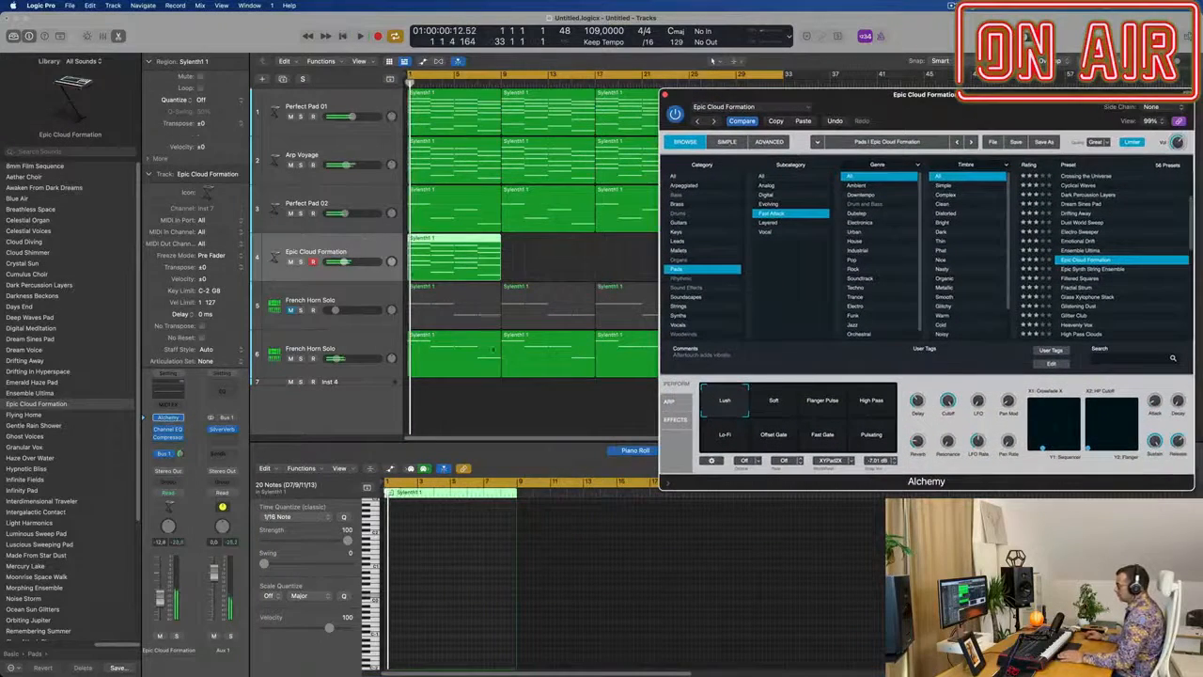
Set Alchemy's arpeggiator mode to Up and load the Building Up step pattern preset during playback.
left_click(668, 402)
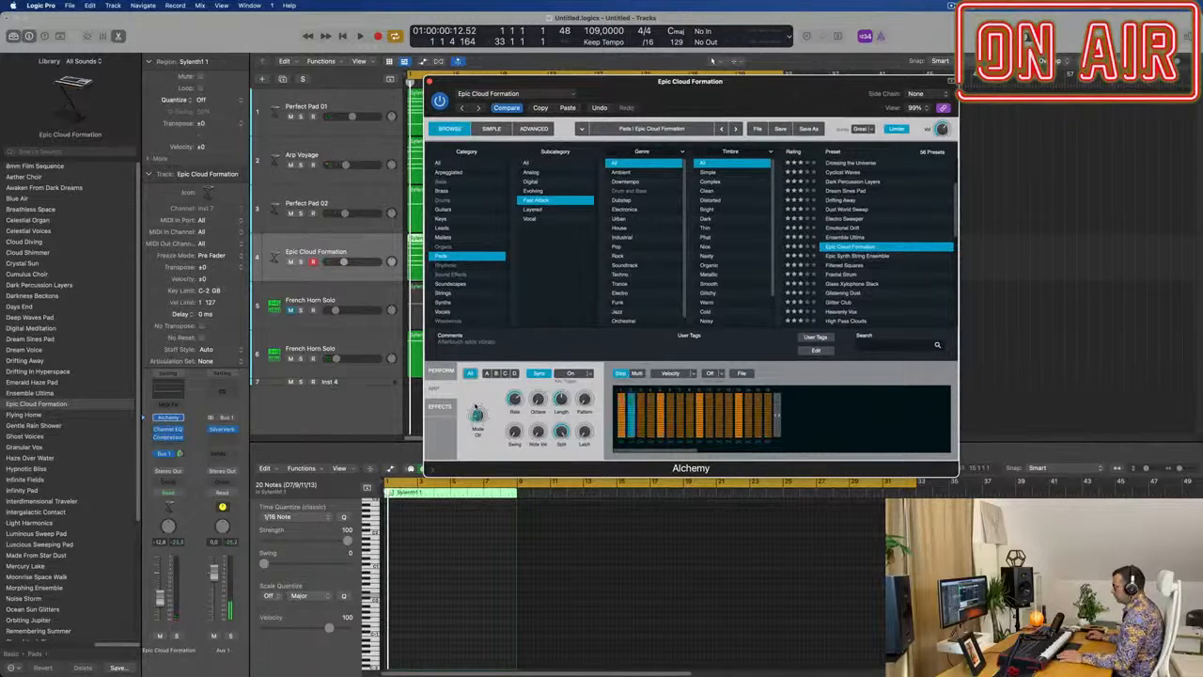
key("space")
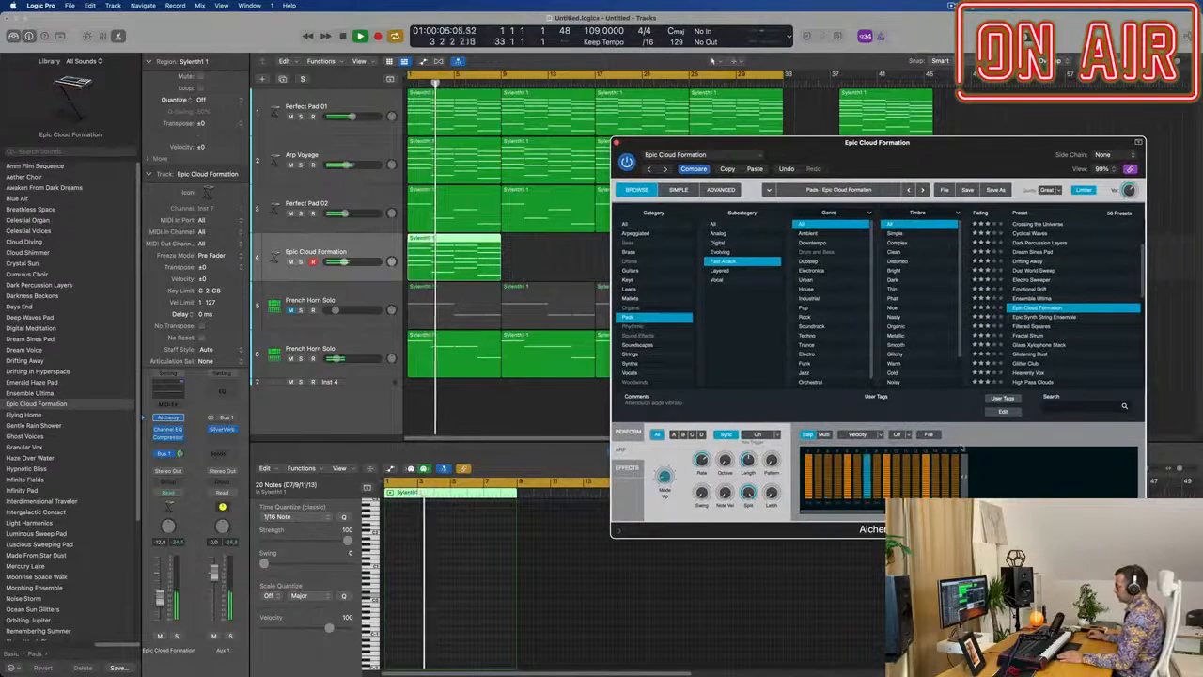
left_click(928, 434)
mouse_move(935, 449)
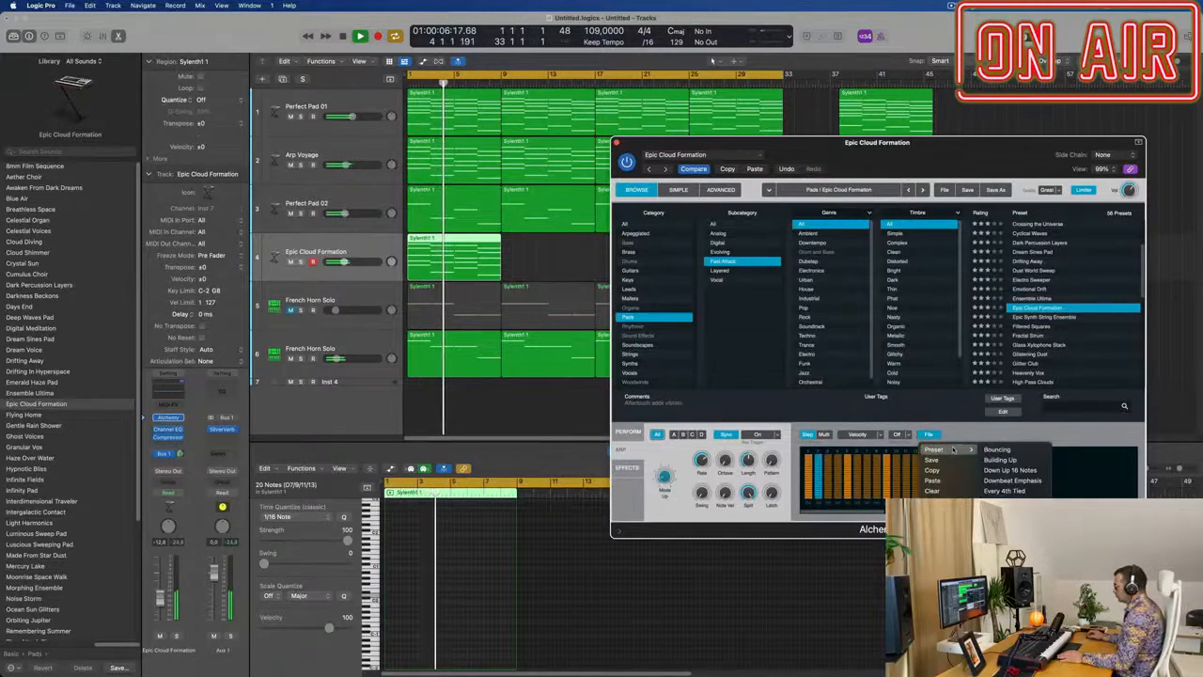
left_click(1003, 459)
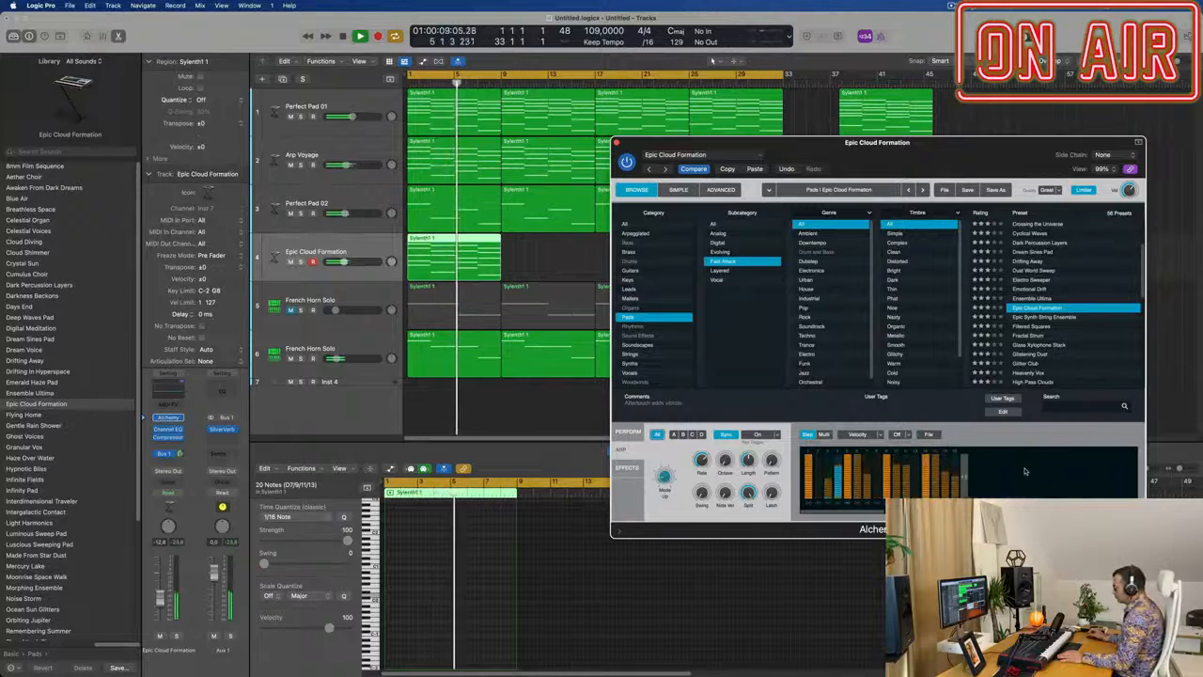
Replace the arpeggiator's step pattern with the Bouncing preset.
left_click_drag(940, 143, 940, 95)
left_click(928, 386)
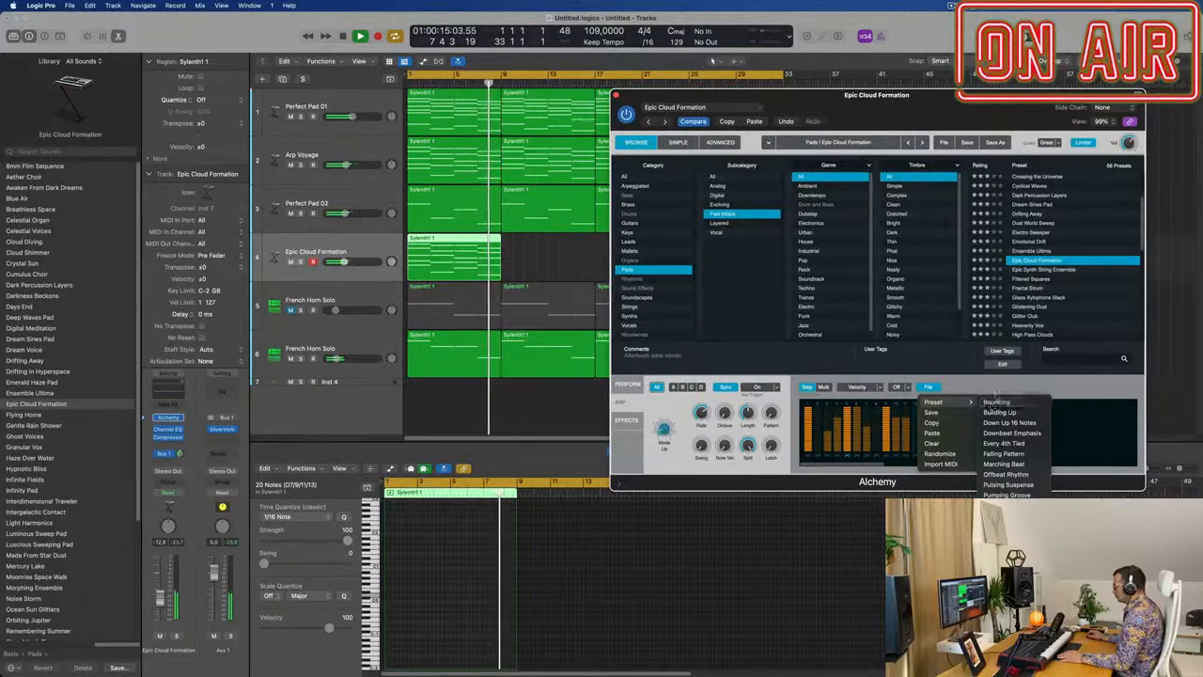
left_click(994, 380)
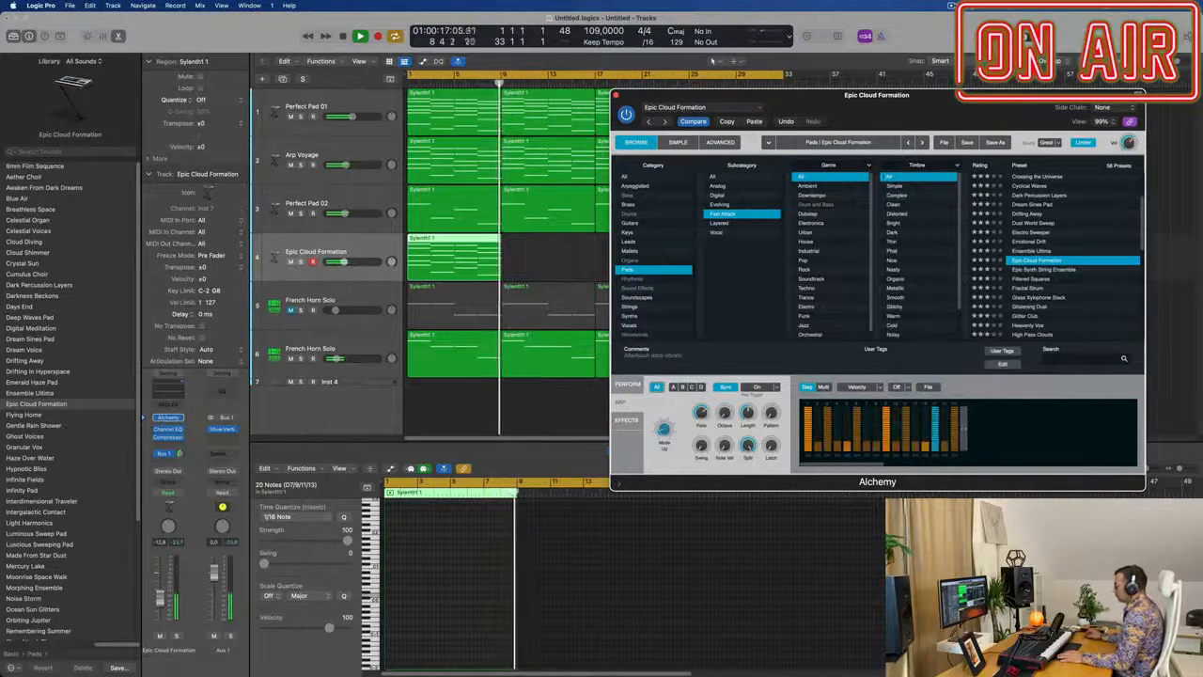
Repeat the region on the Epic Cloud Formation track three more times so it fills the cycle up to bar 33.
left_click_drag(937, 113, 979, 142)
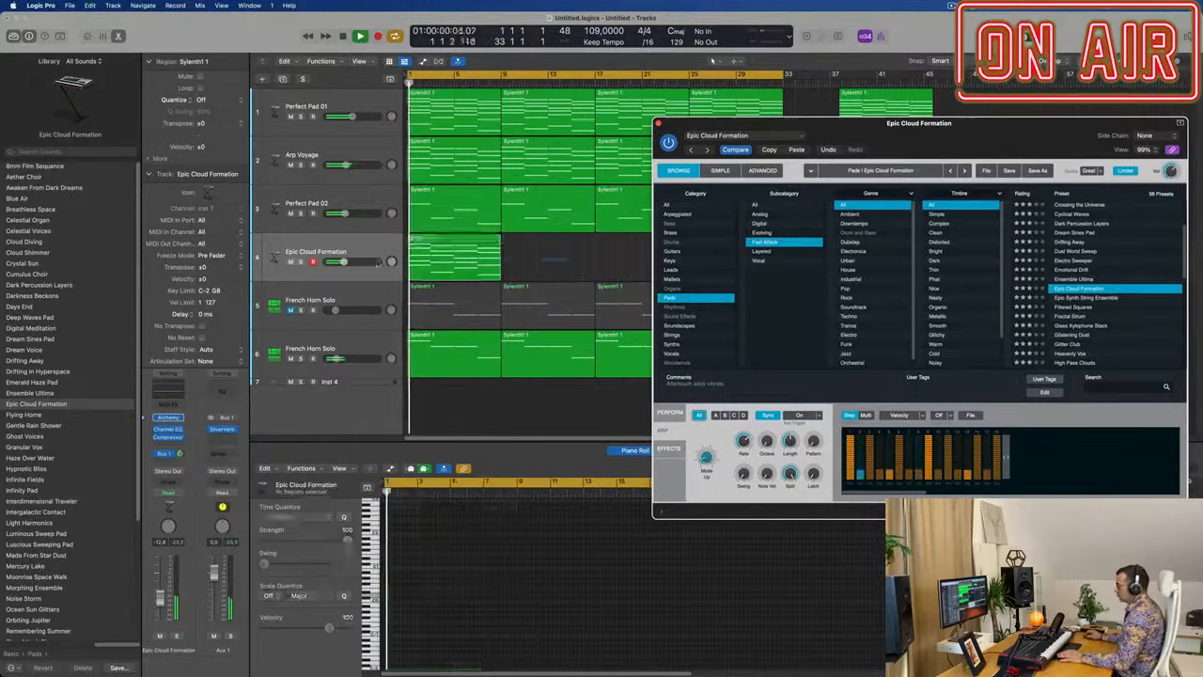
left_click_drag(882, 138, 876, 343)
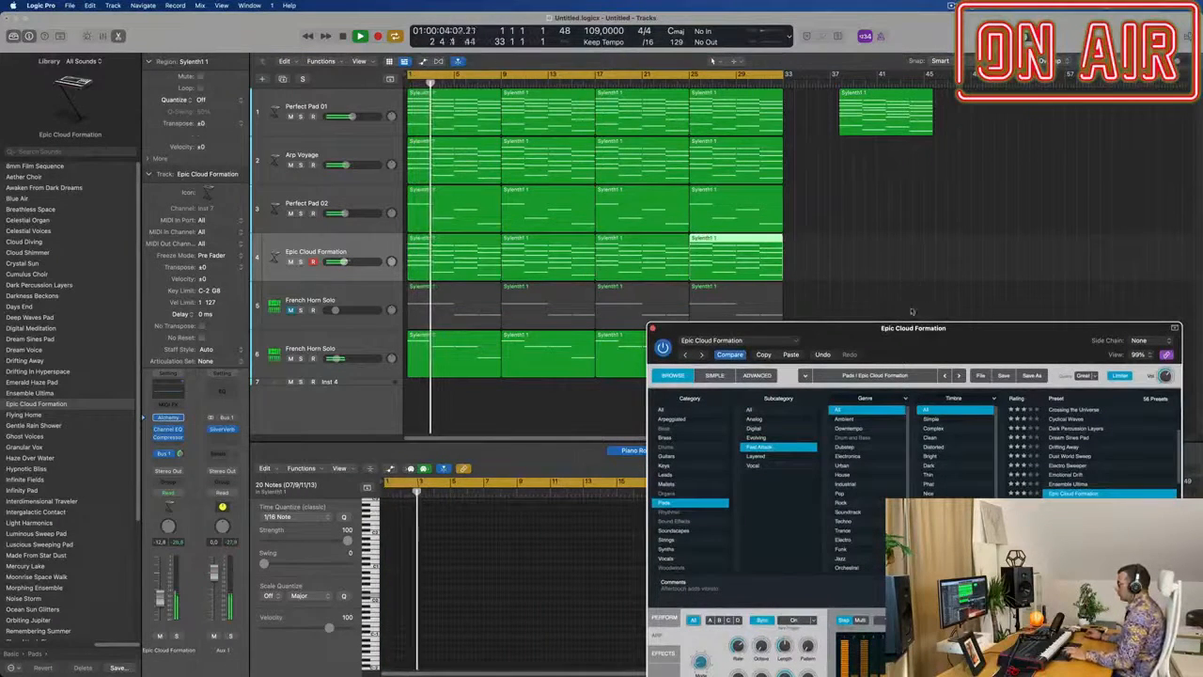
Audition the Flanger Pulse, High Pass, Lo-Fi, Fast Gate, Pulsating and Lush performance snapshots in Alchemy and settle on Offset Gate.
left_click_drag(934, 320, 798, 123)
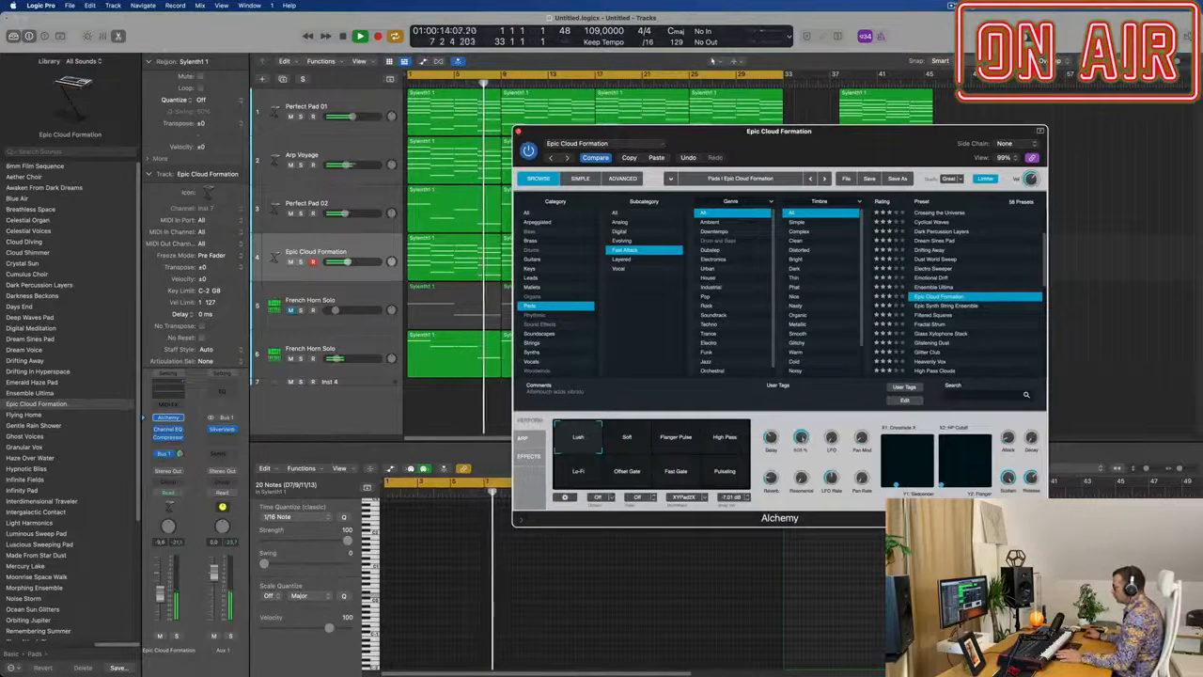
left_click(664, 436)
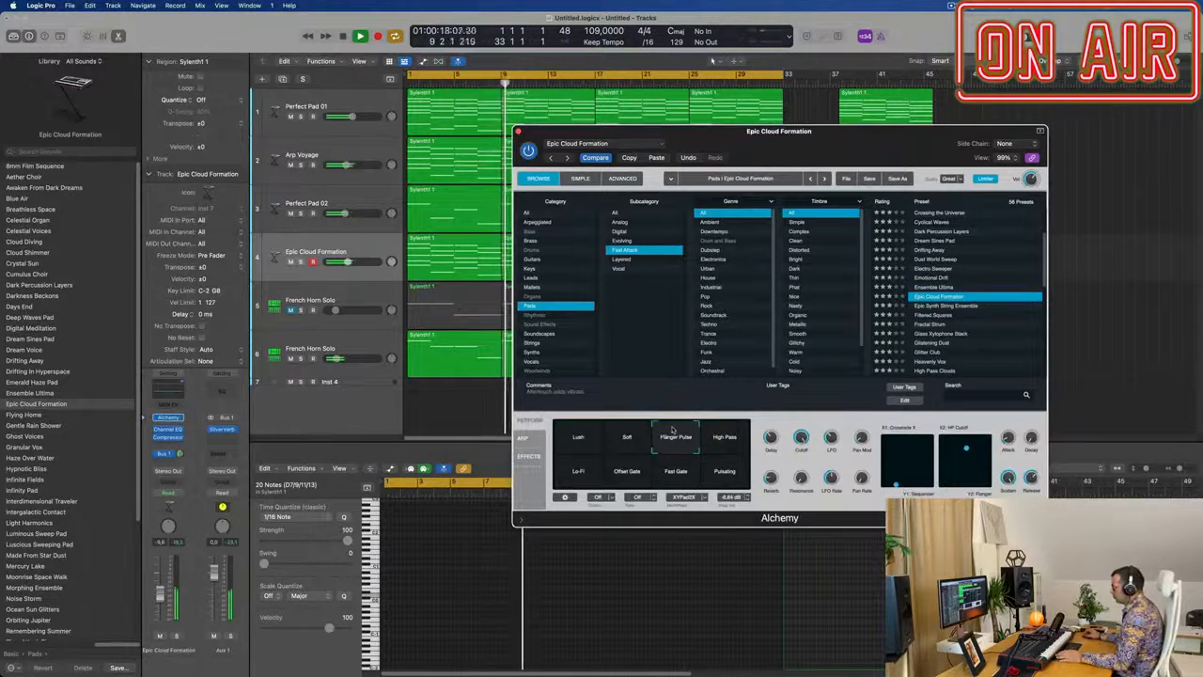
left_click(722, 428)
left_click(557, 483)
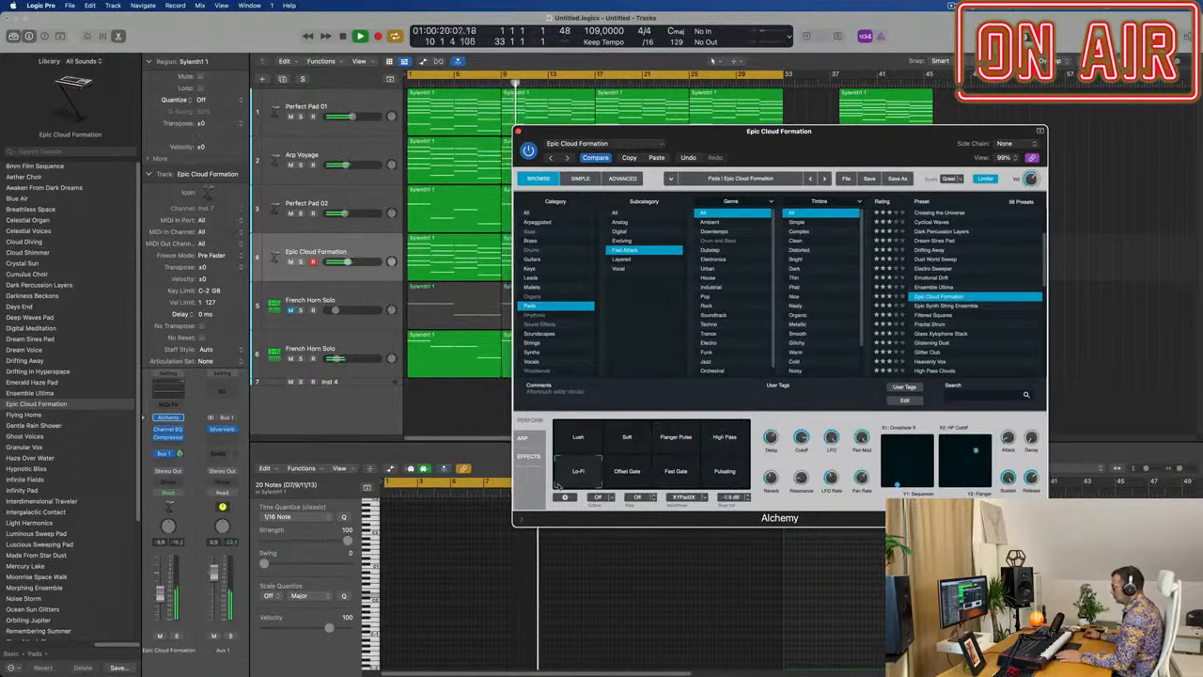
left_click(623, 484)
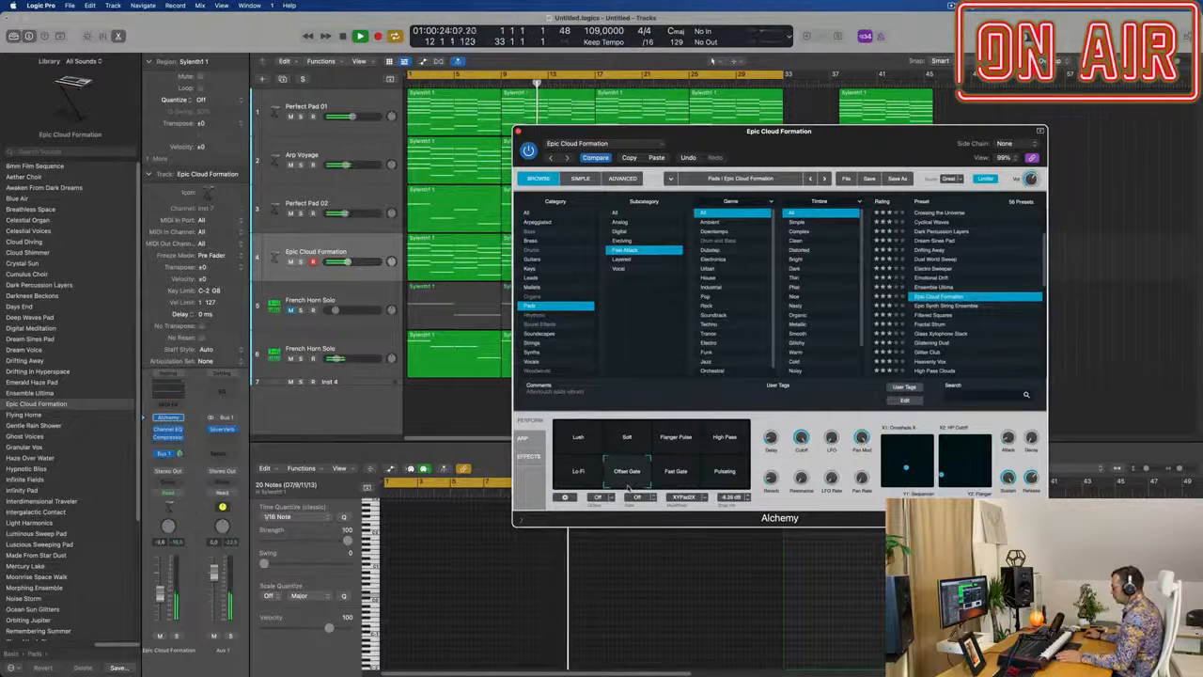
left_click(446, 533)
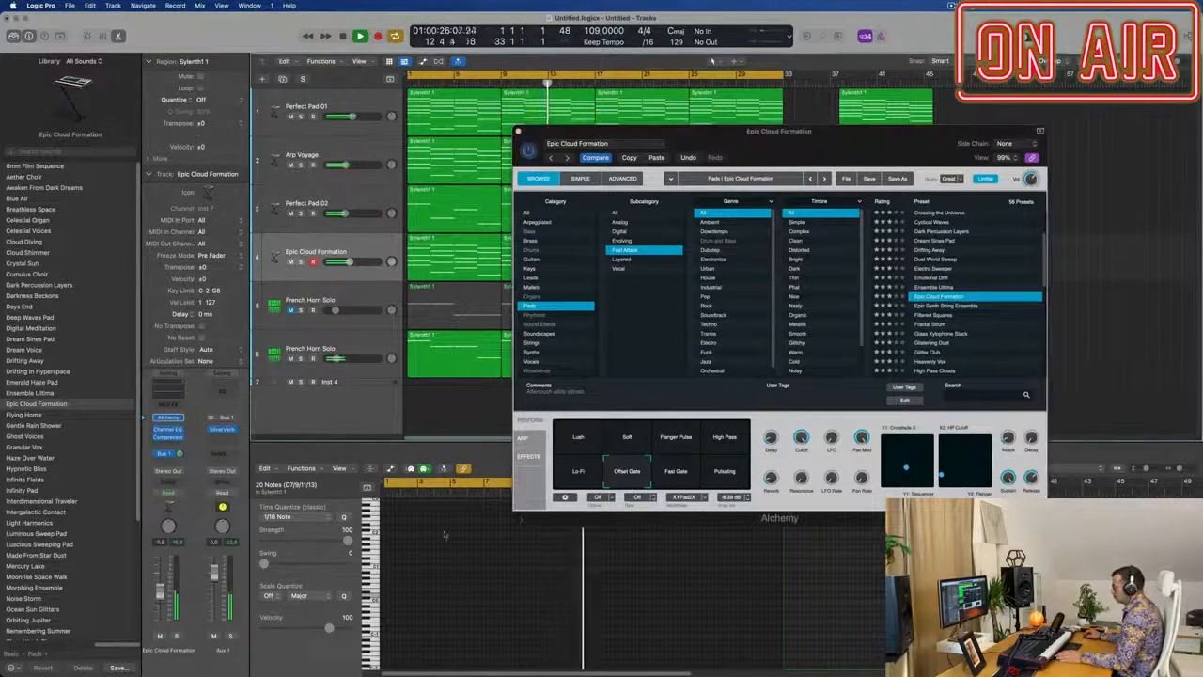
left_click(684, 477)
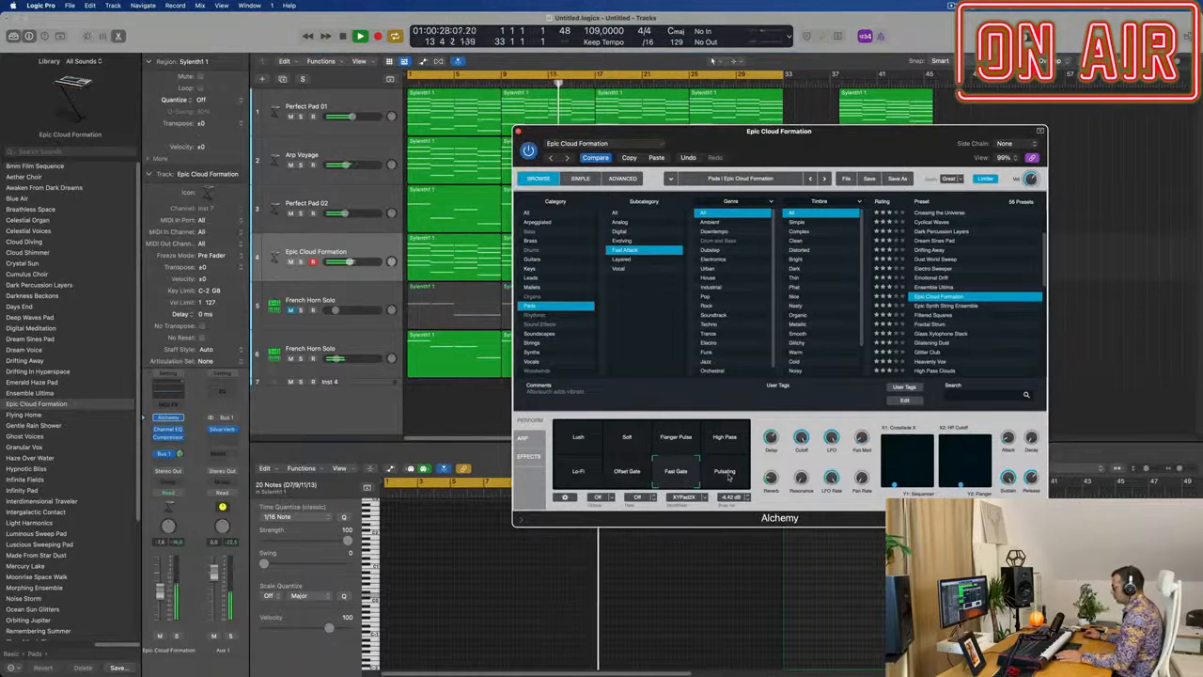
left_click(728, 475)
left_click(628, 479)
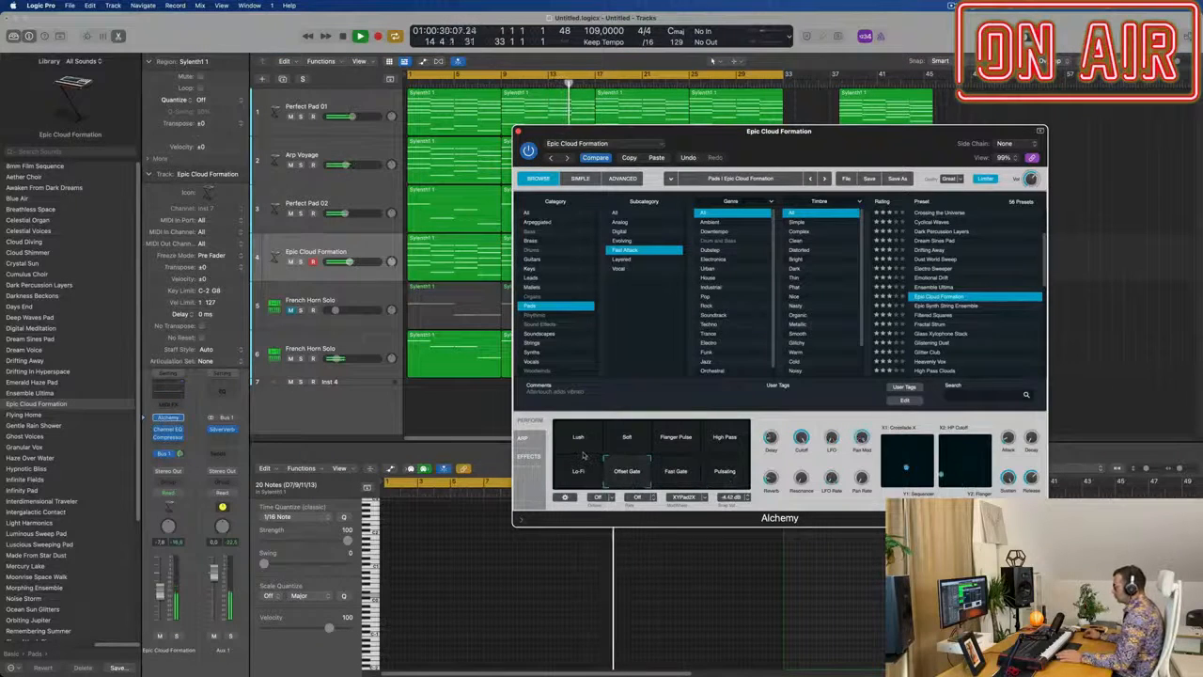
left_click(565, 442)
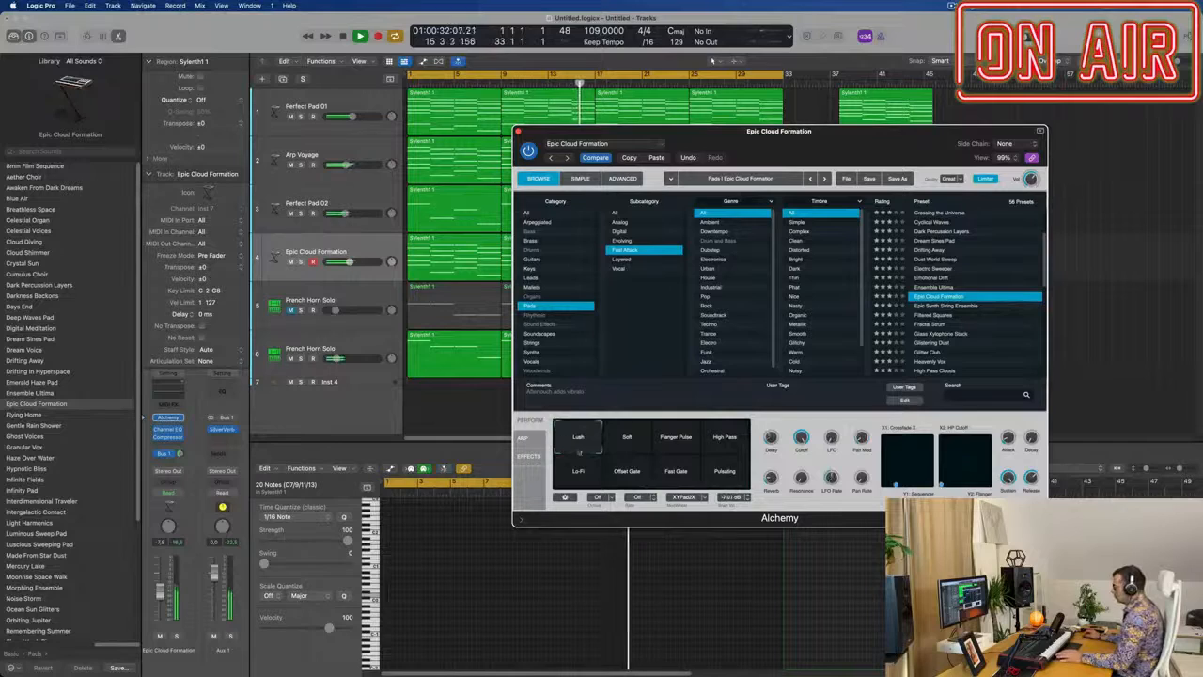
left_click(628, 472)
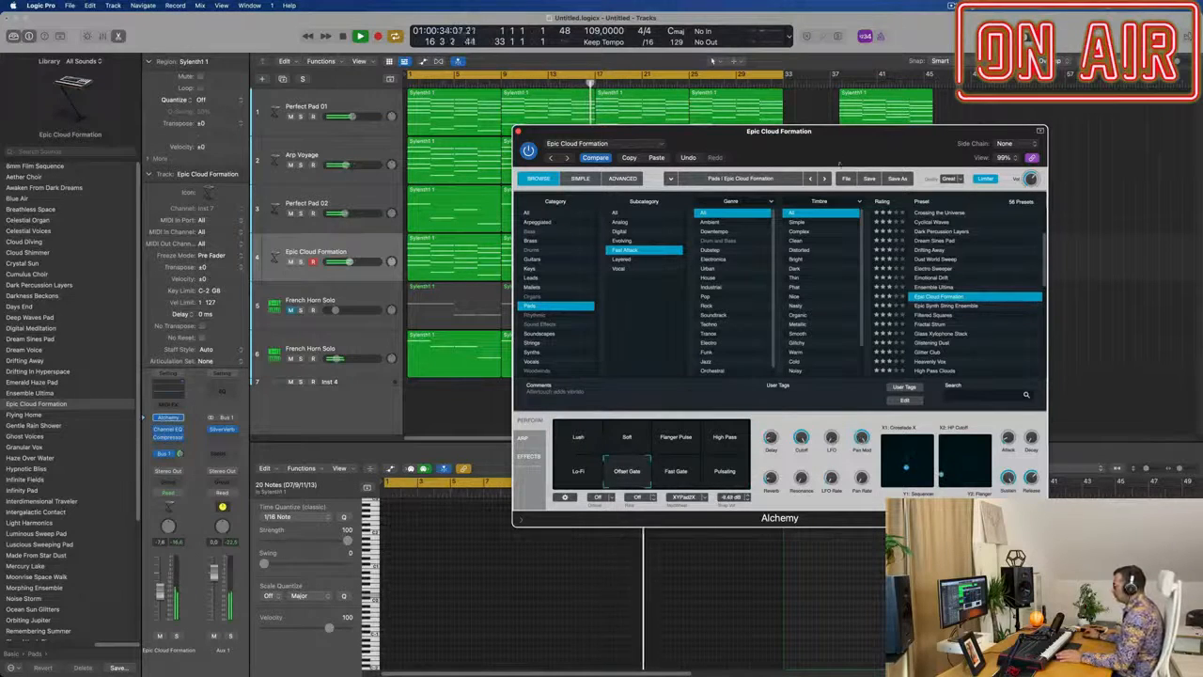
Lower the Epic Cloud Formation track's volume slightly and close the Alchemy window.
left_click_drag(811, 132, 959, 184)
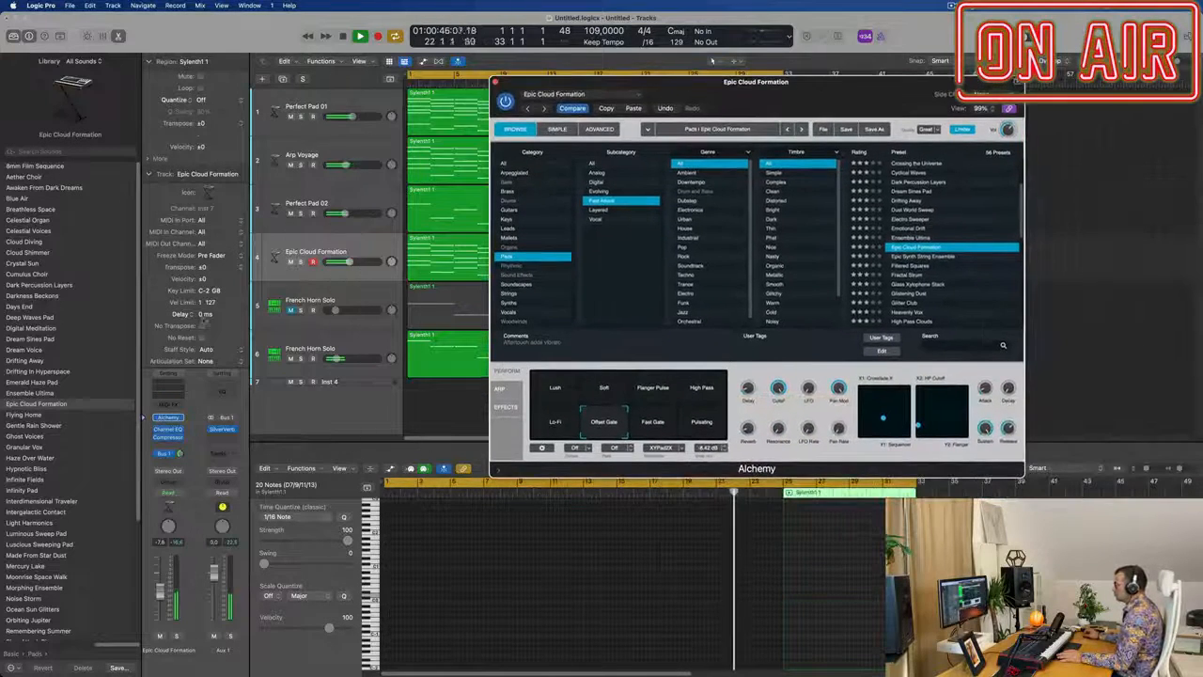
left_click(711, 61)
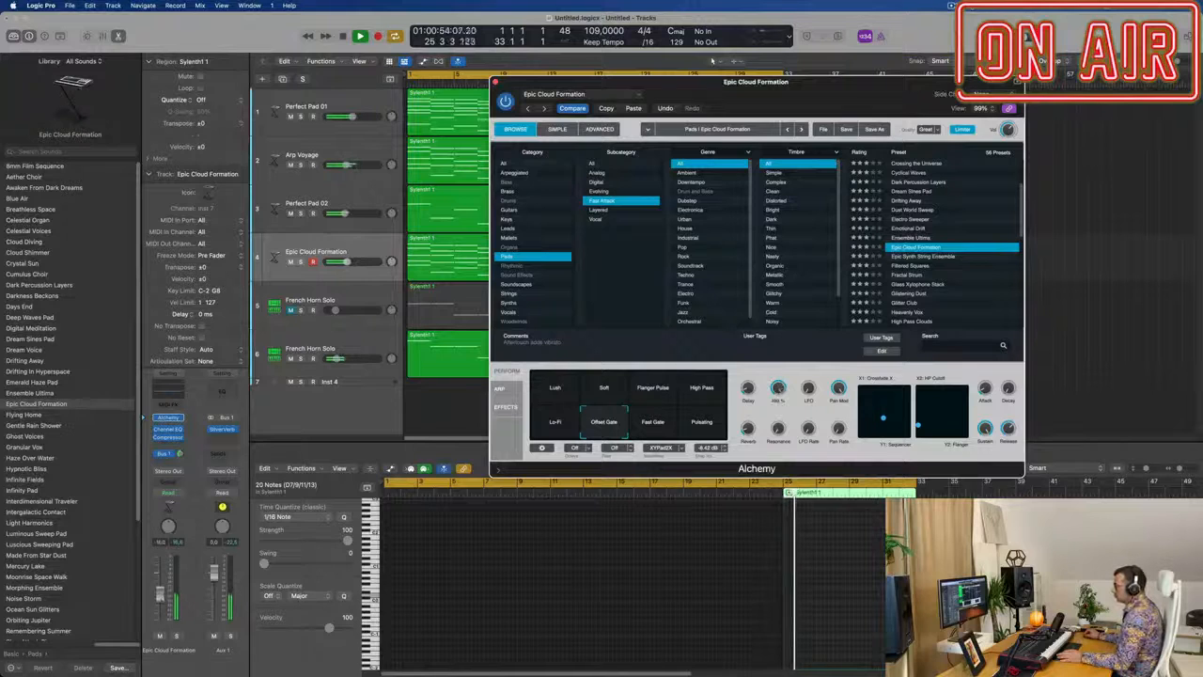
left_click(711, 61)
left_click_drag(854, 85, 665, 165)
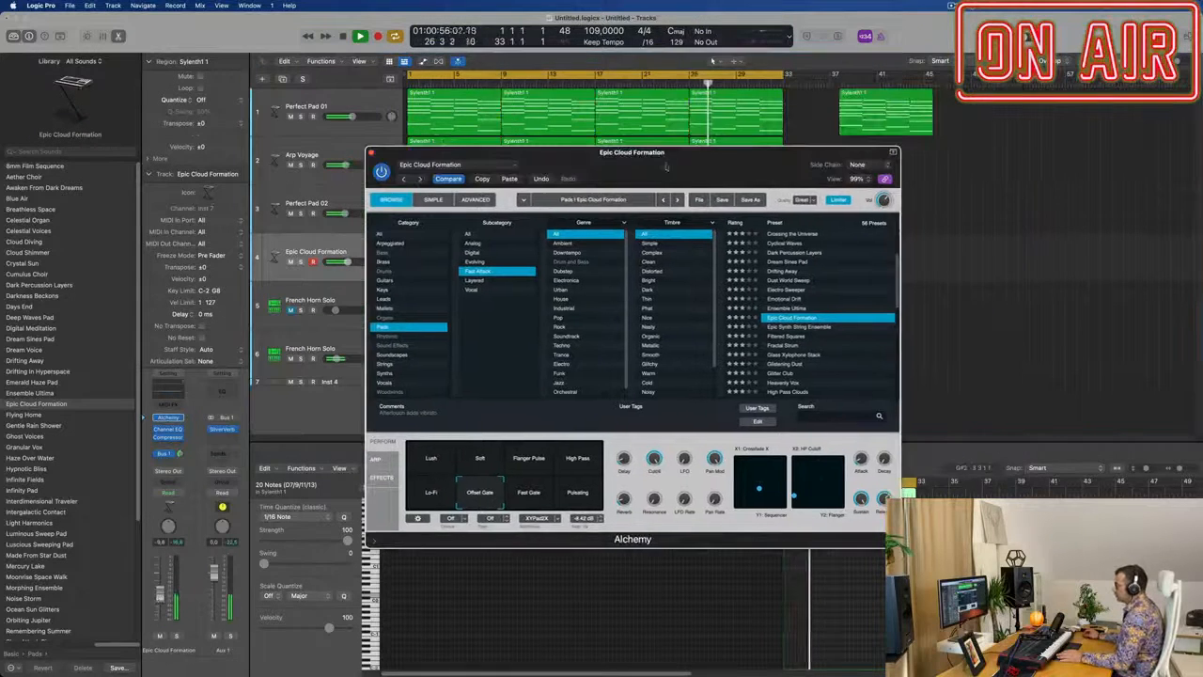
left_click(371, 153)
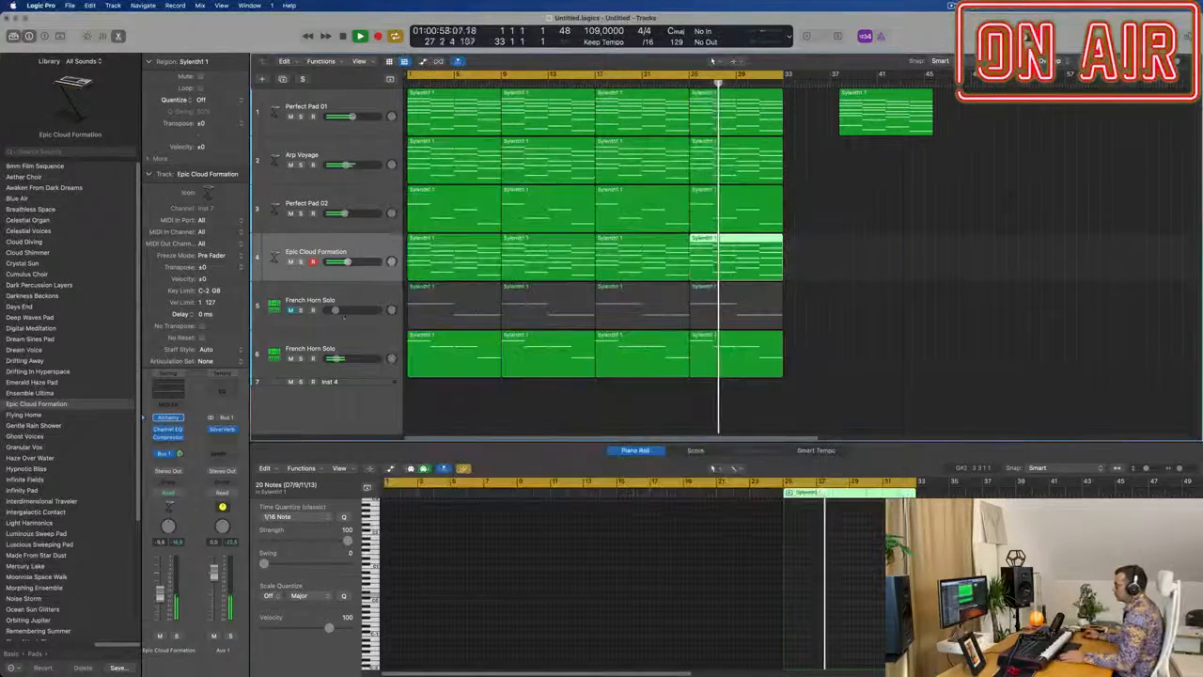
Unmute the French Horn Solo on track 5, select that track and clear the region selection.
key("super+Left")
key("super+Left")
left_click(289, 310)
left_click(299, 319)
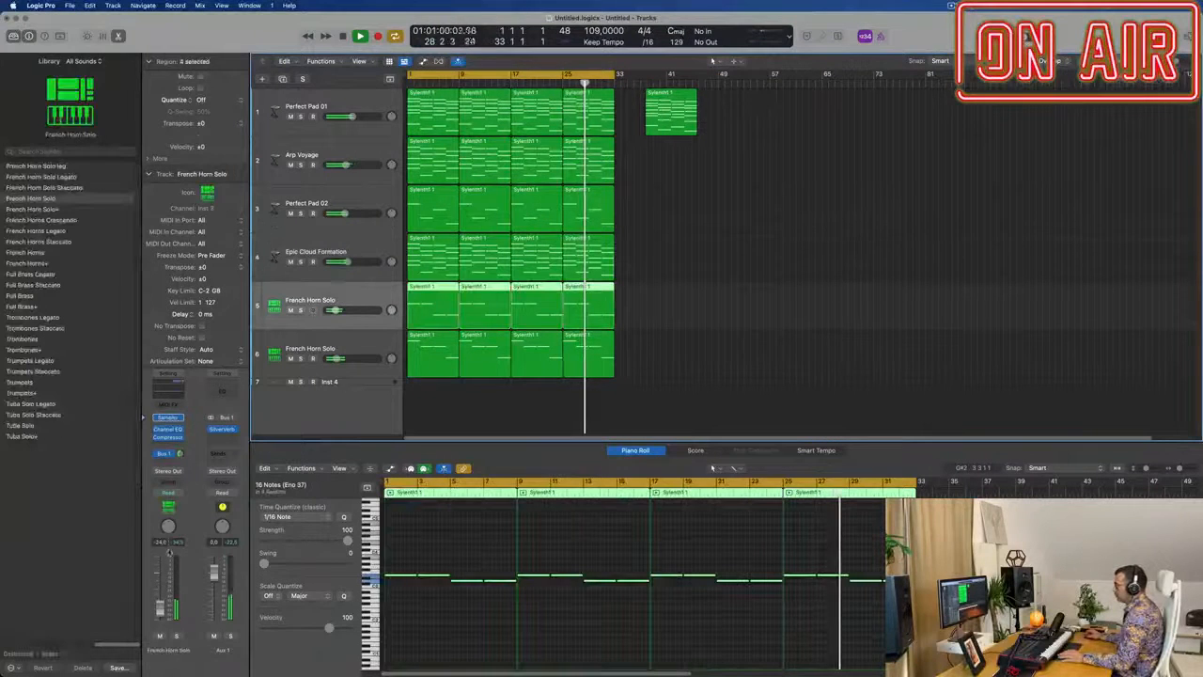
left_click(788, 288)
key("super+Right")
key("super+Right")
key("super+Right")
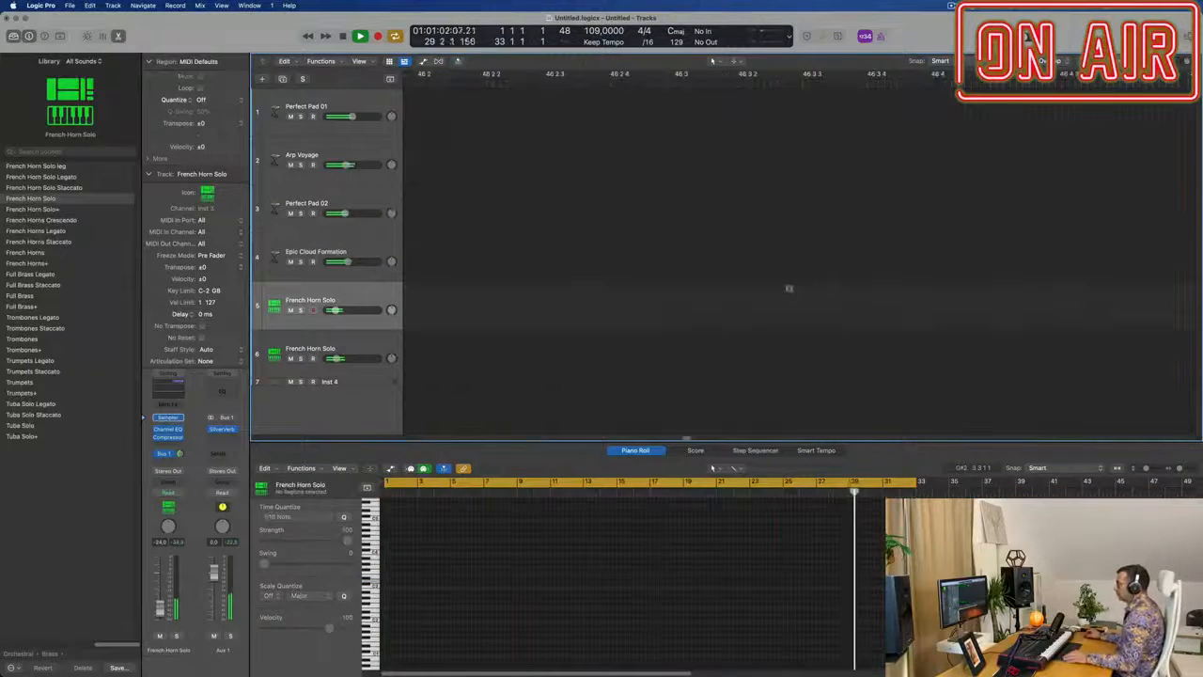
key("super+Left")
key("super+Left")
key("super+Left")
key("super+Left")
key("super+Left")
key("super+Left")
key("super+Left")
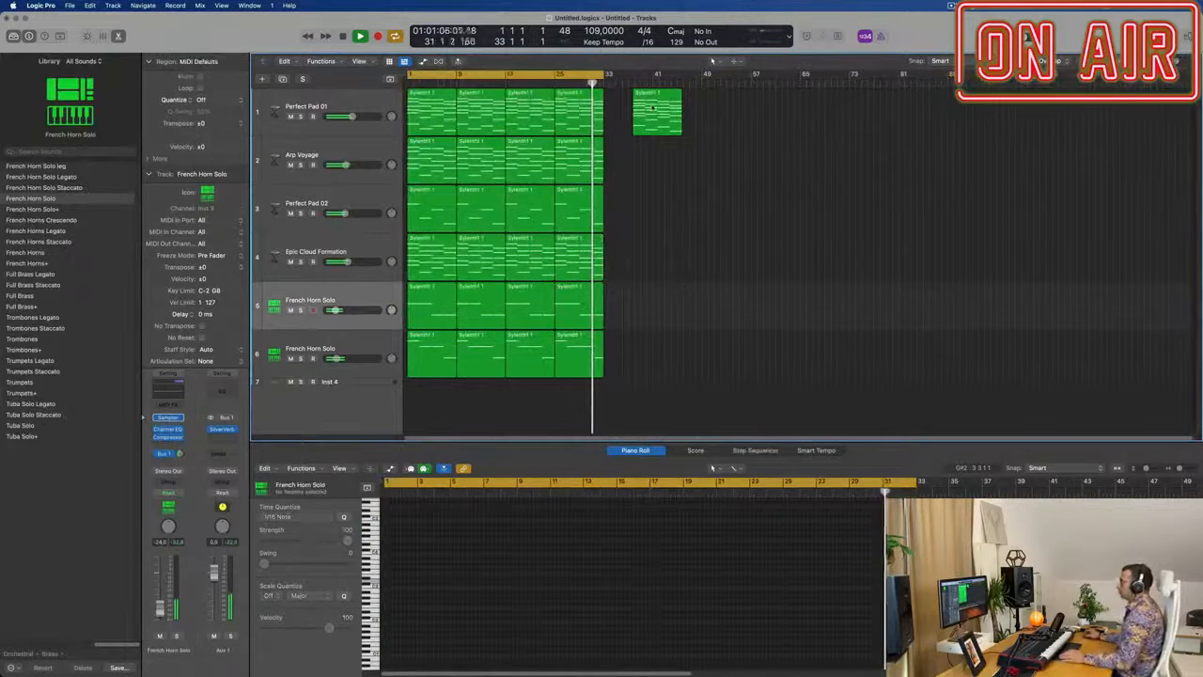
Move the spare Sylenth1 region on track 1 much further along the timeline and clear the selection.
left_click_drag(661, 117, 1104, 118)
left_click(779, 196)
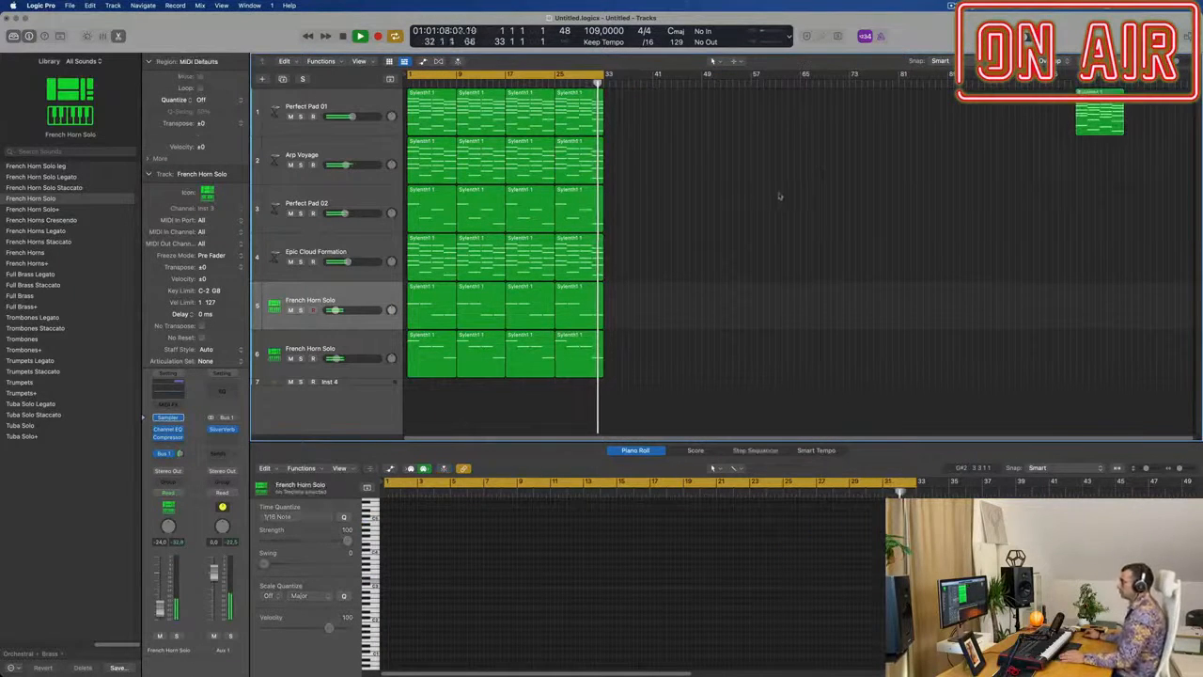
Enable the high-cut band in the Arp Voyage track's Channel EQ and set it to 1160 Hz.
left_click(366, 253)
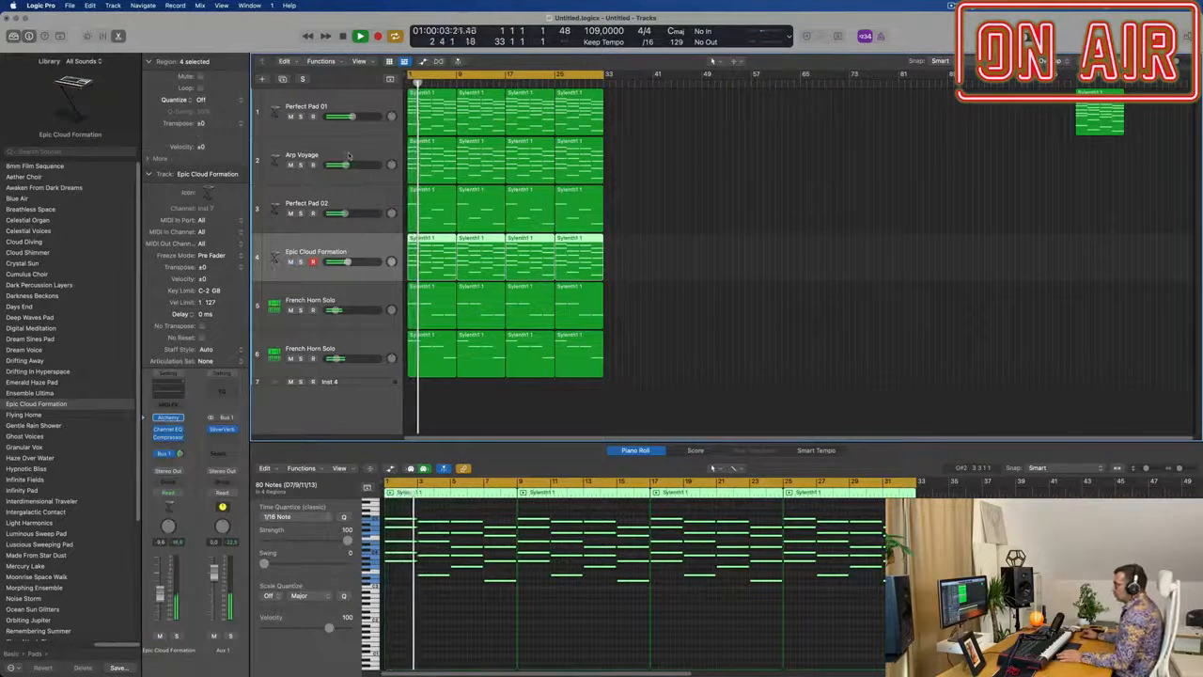
left_click(274, 167)
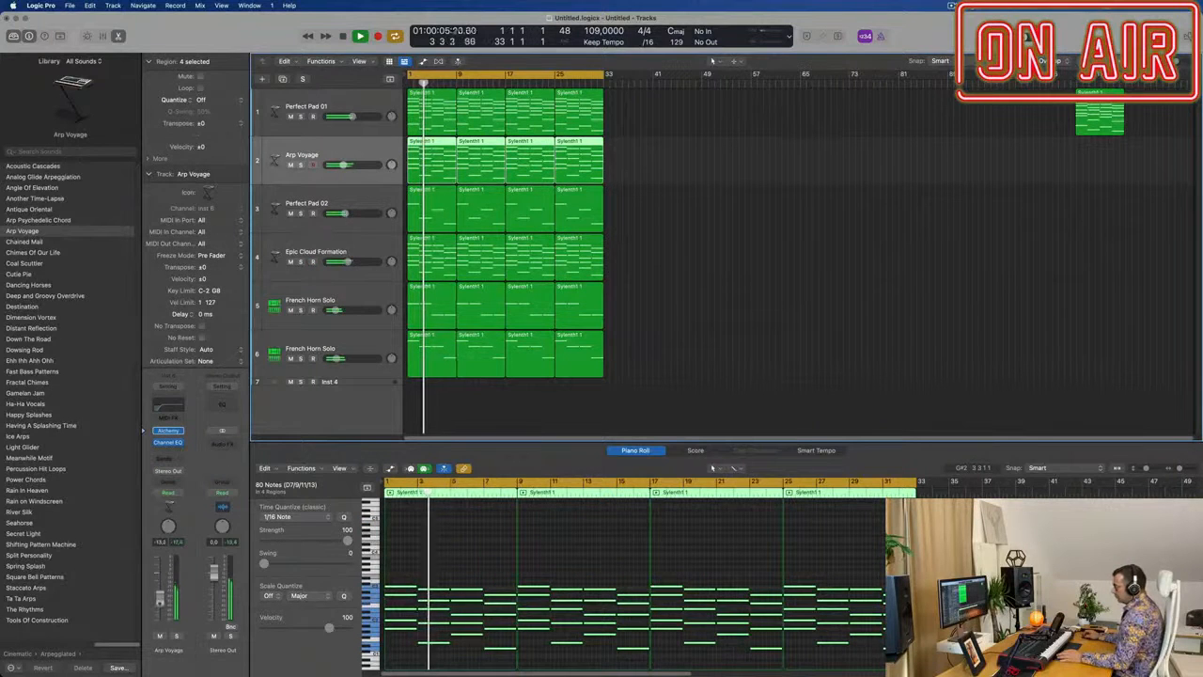
key("v")
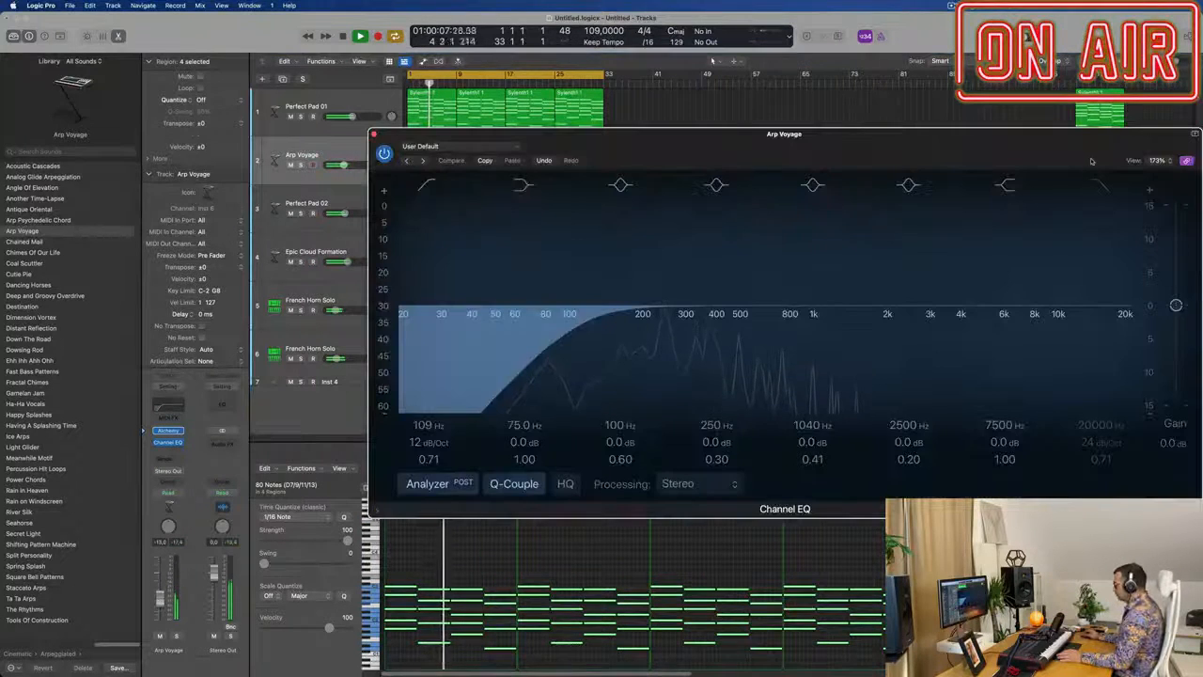
left_click(1100, 185)
left_click_drag(1101, 265, 800, 323)
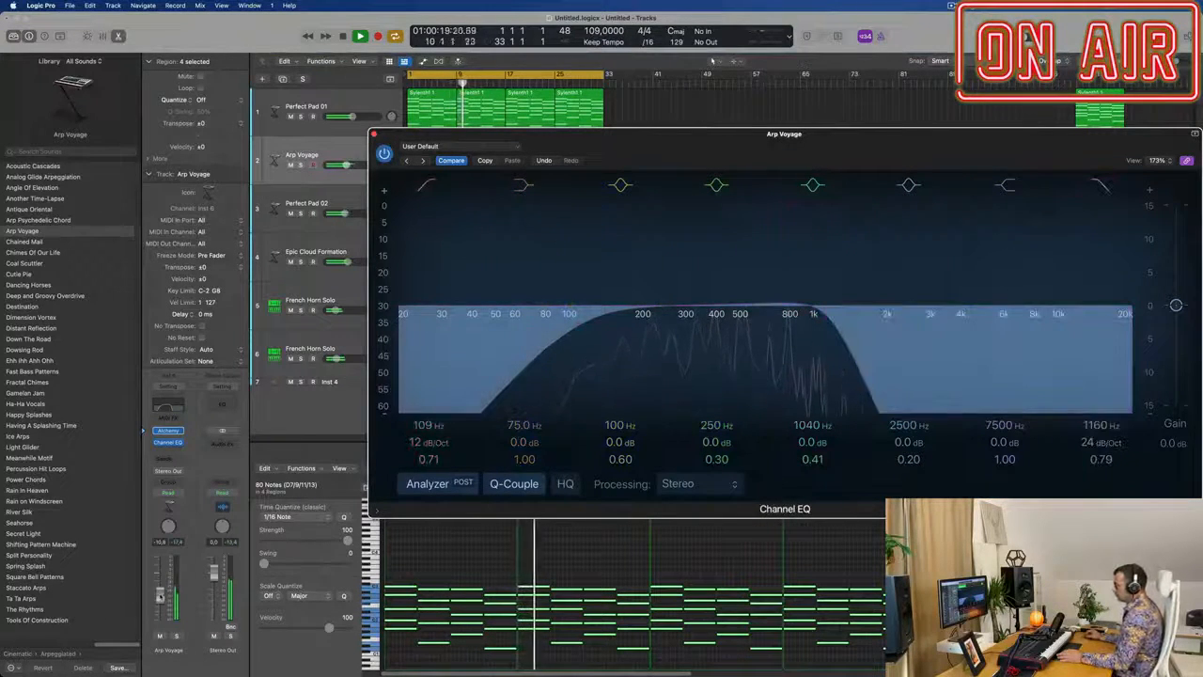
Raise the Arp Voyage track's volume to about -7.4 dB, close its Channel EQ window and clear the region selection.
left_click_drag(160, 597, 159, 594)
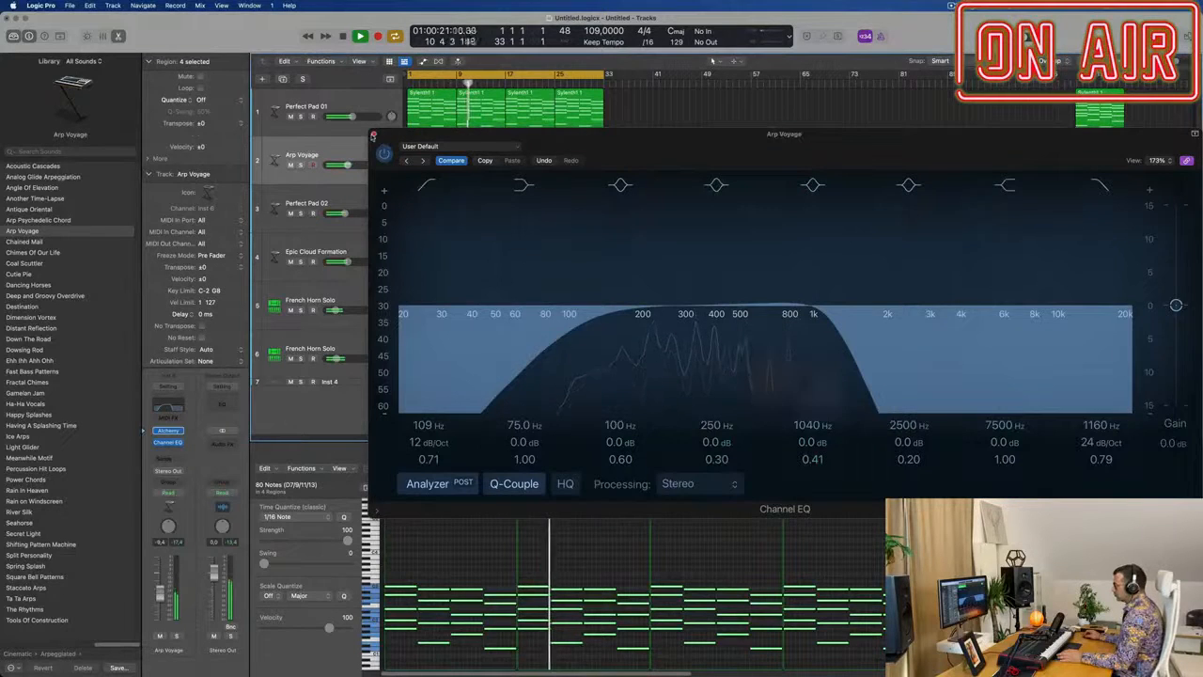
left_click(373, 135)
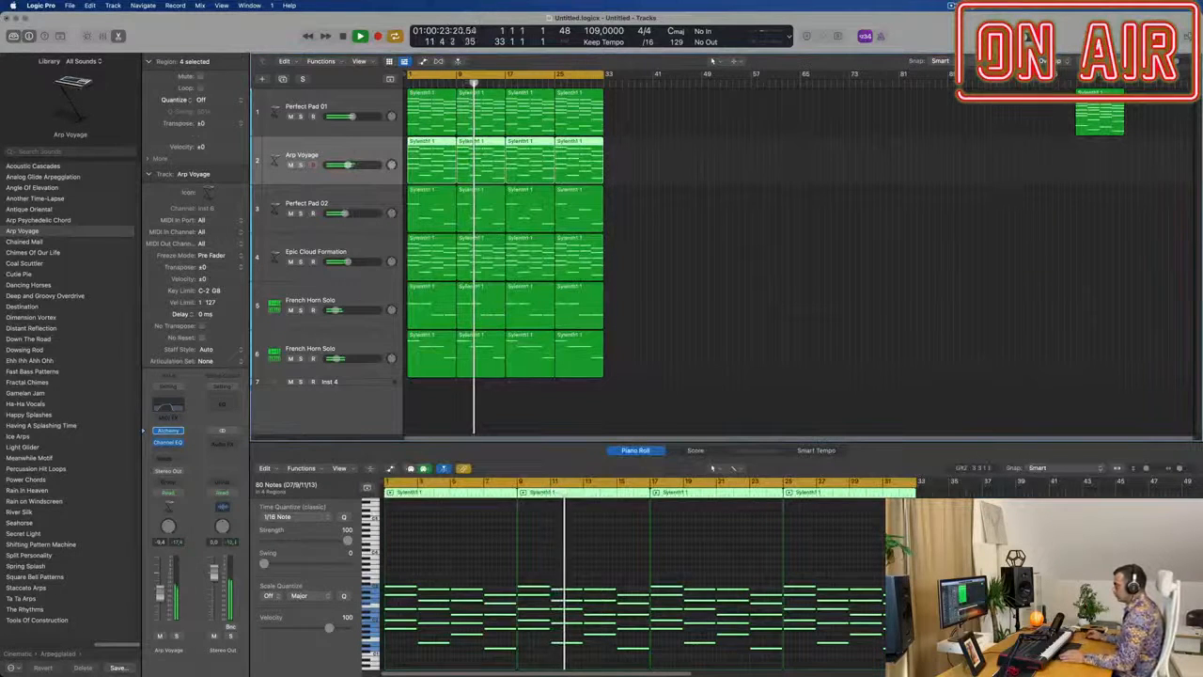
left_click(686, 351)
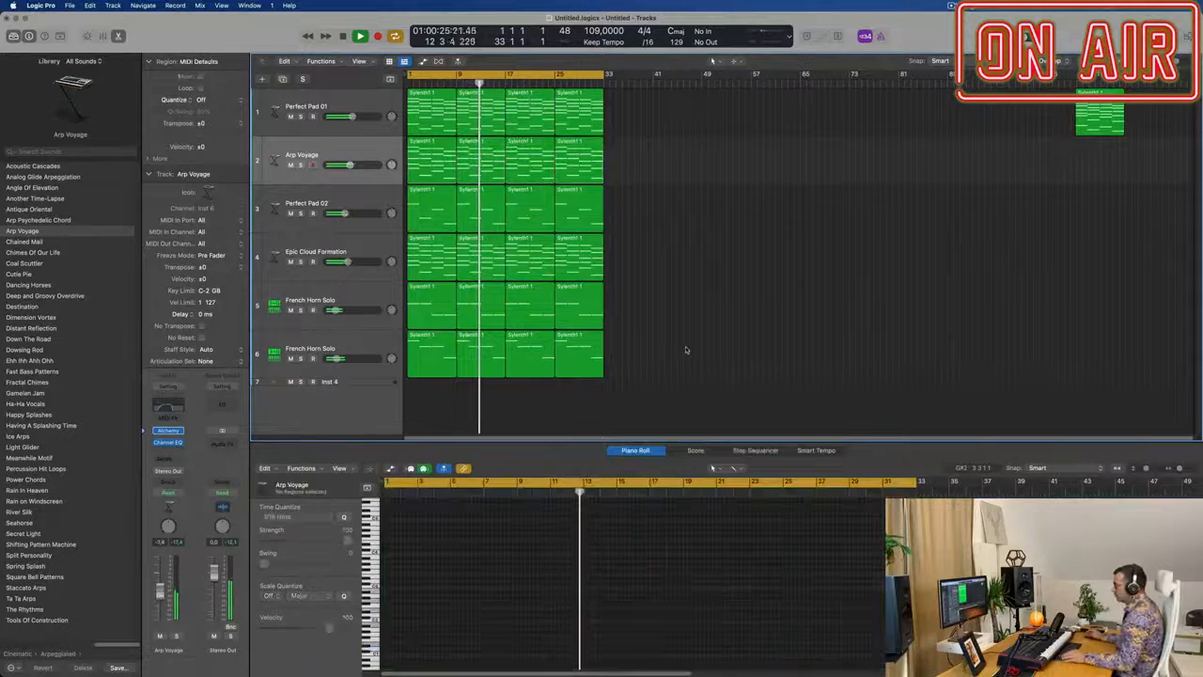
scroll(710, 354, "up", 2)
scroll(707, 356, "down", 1)
scroll(728, 357, "up", 3)
scroll(722, 357, "down", 2)
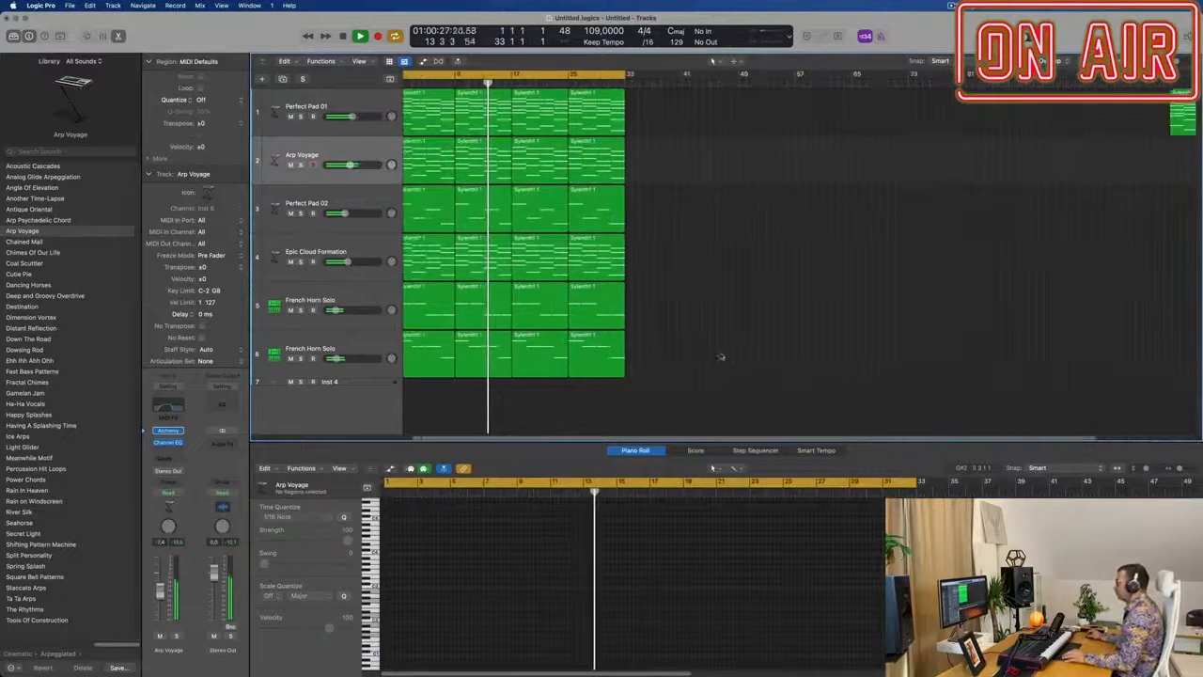
scroll(721, 357, "up", 2)
scroll(715, 357, "down", 1)
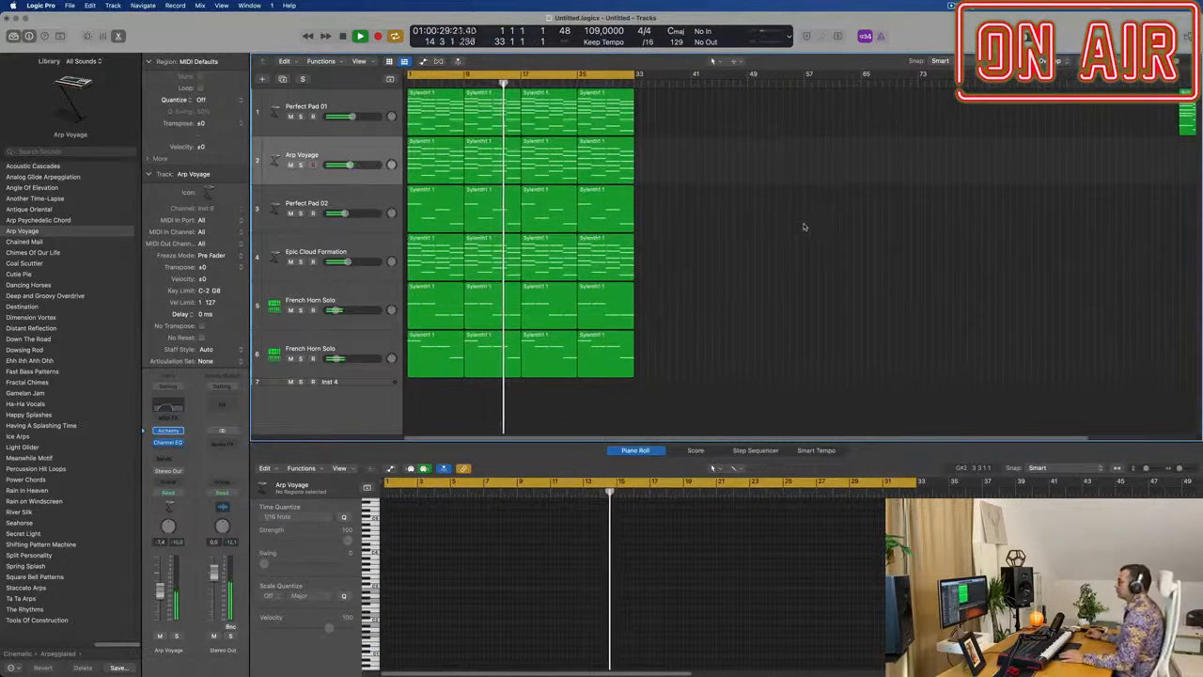
Duplicate the French Horn Solo on track 6 as a new track 7 with the same settings.
left_click(356, 340)
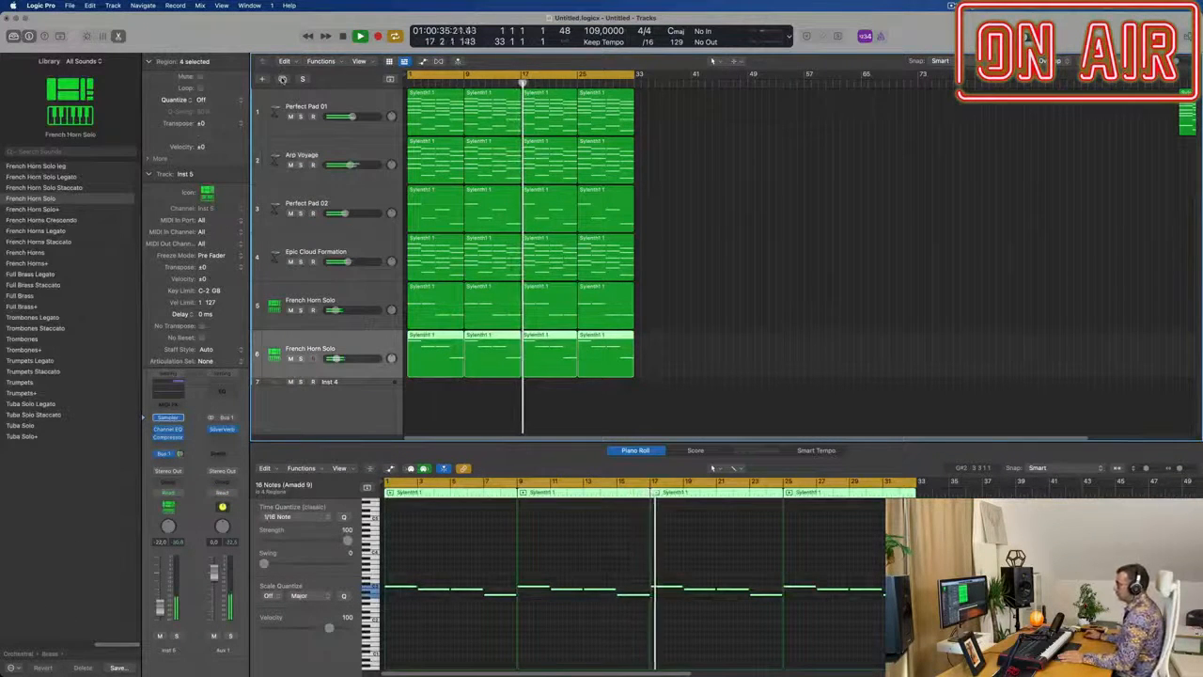
left_click(282, 79)
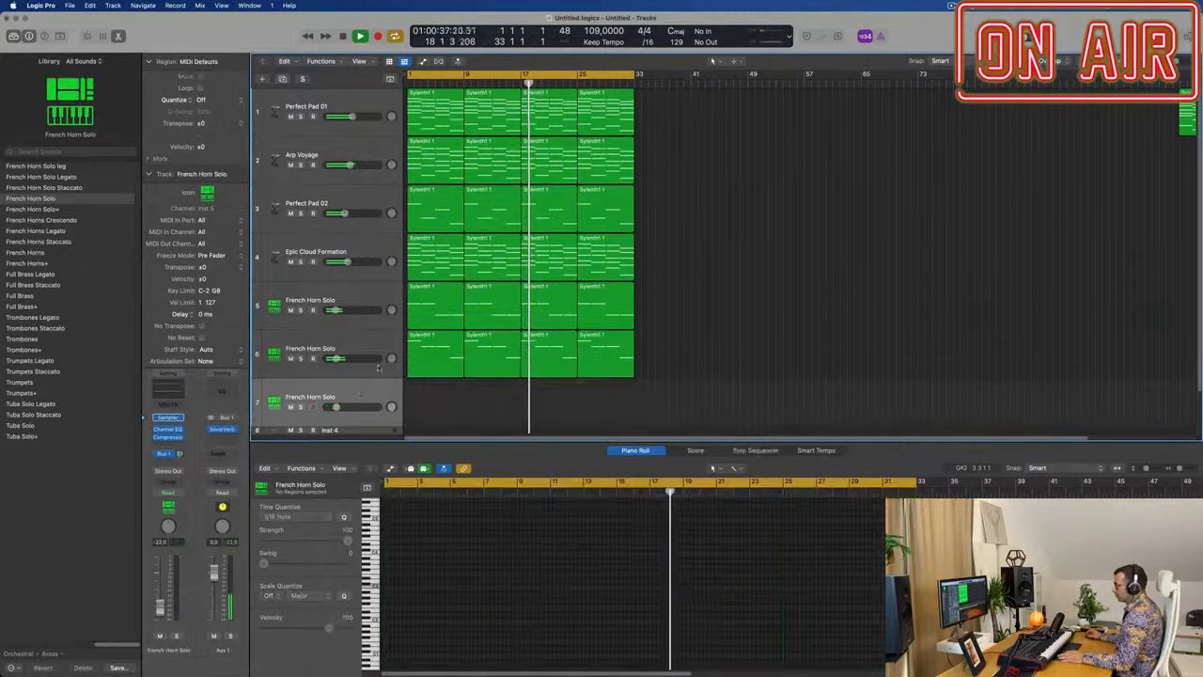
Load the Grand Piano preset from the Acoustic Pianos into track 7's Sampler and shift the plug-in window aside.
left_click(169, 418)
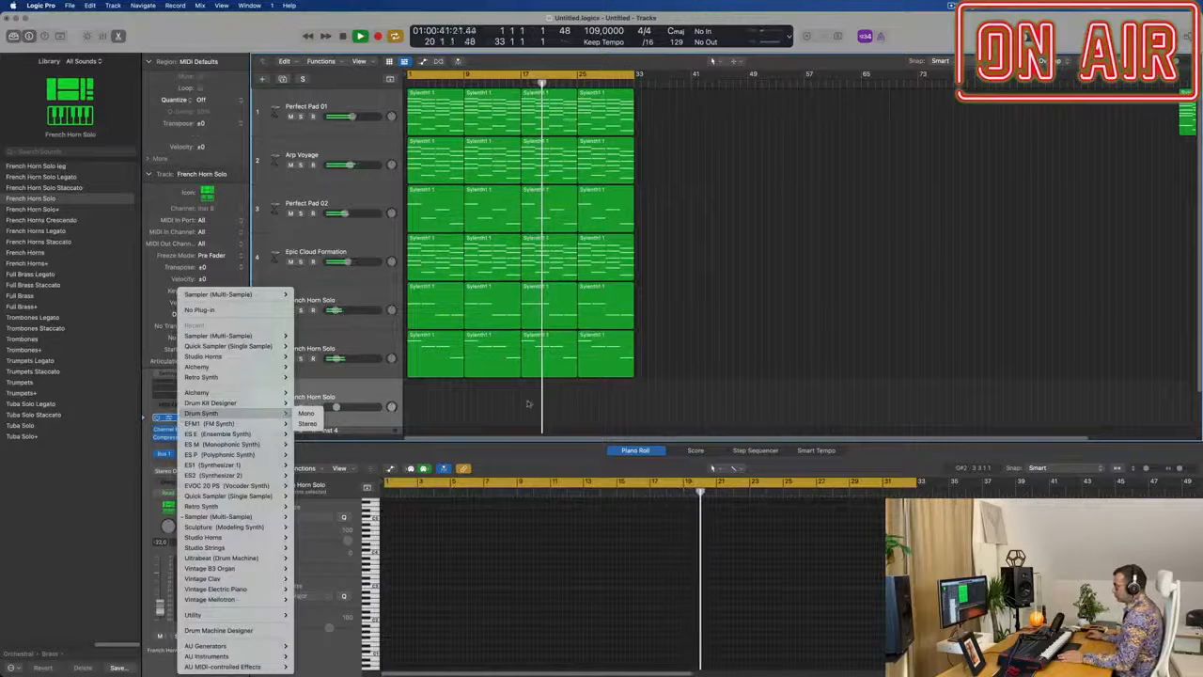
left_click(146, 418)
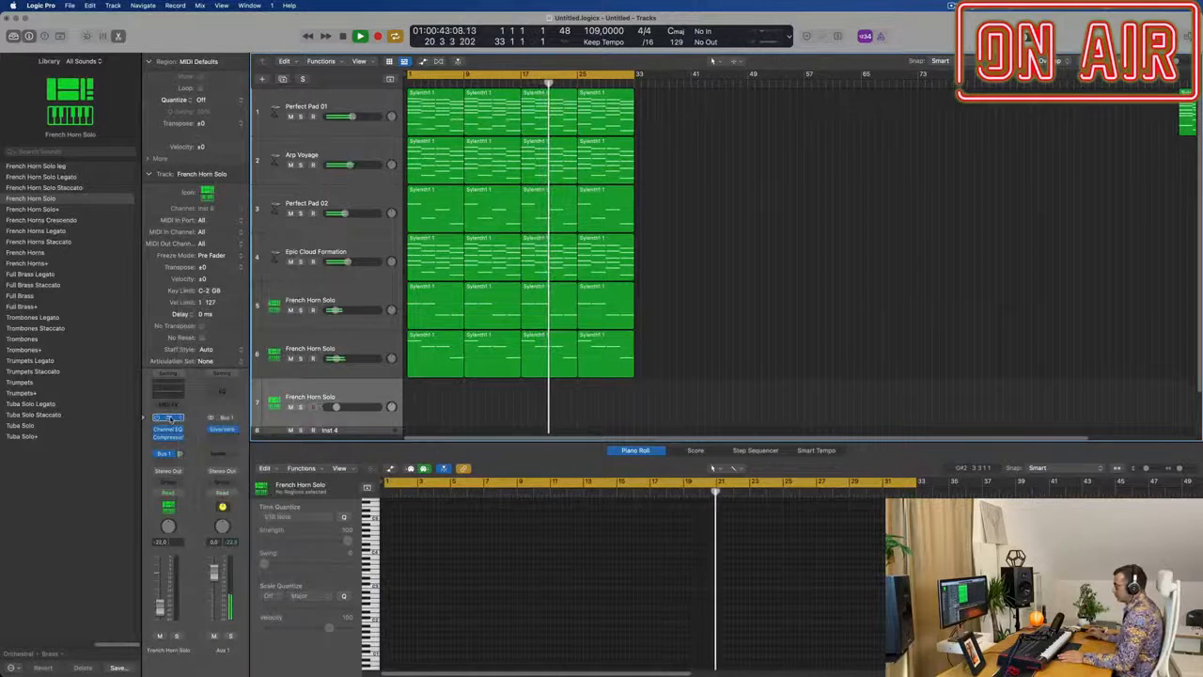
left_click(167, 417)
left_click(458, 148)
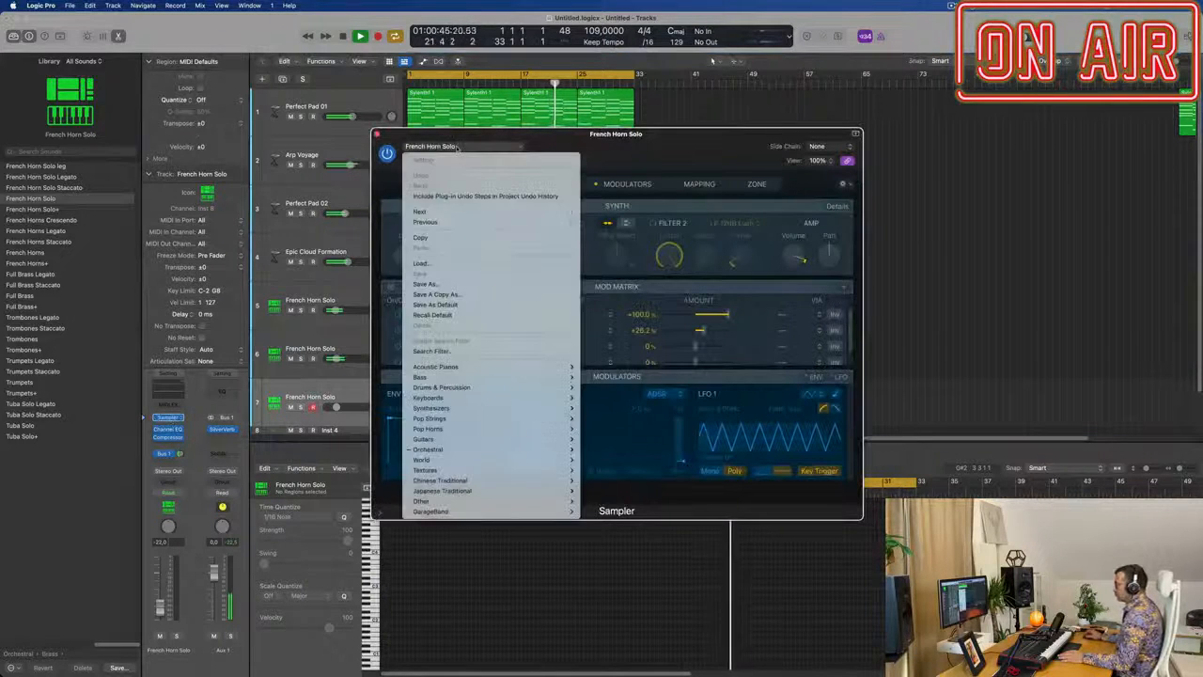
mouse_move(506, 369)
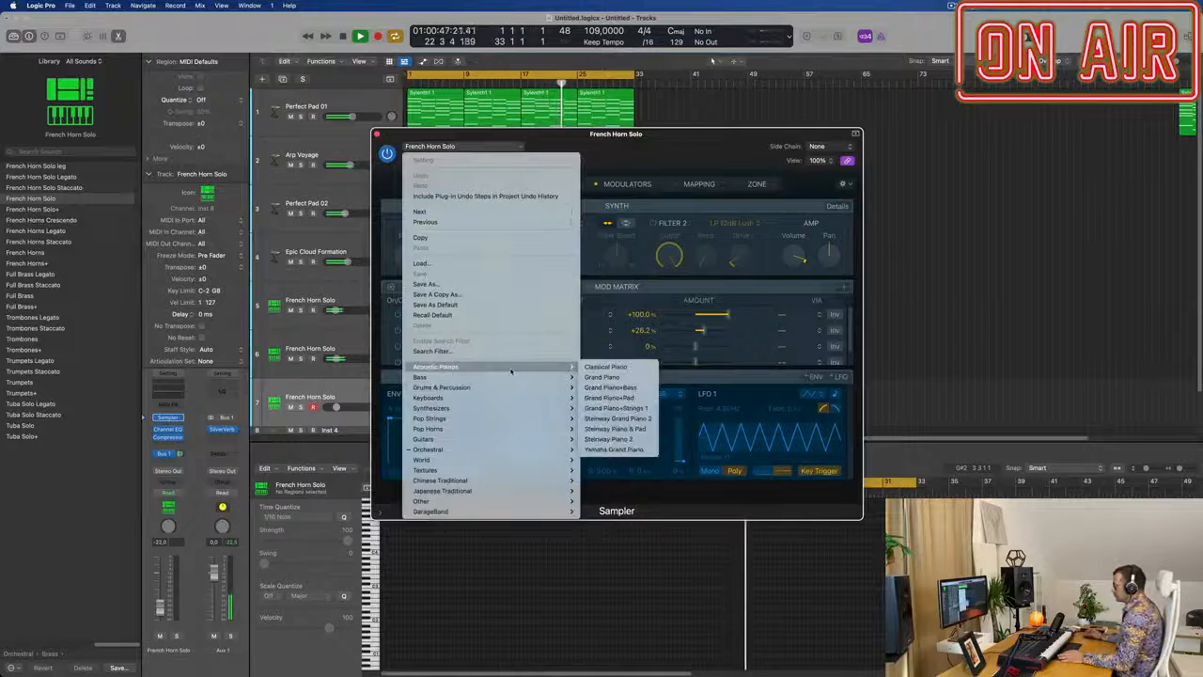
left_click(625, 378)
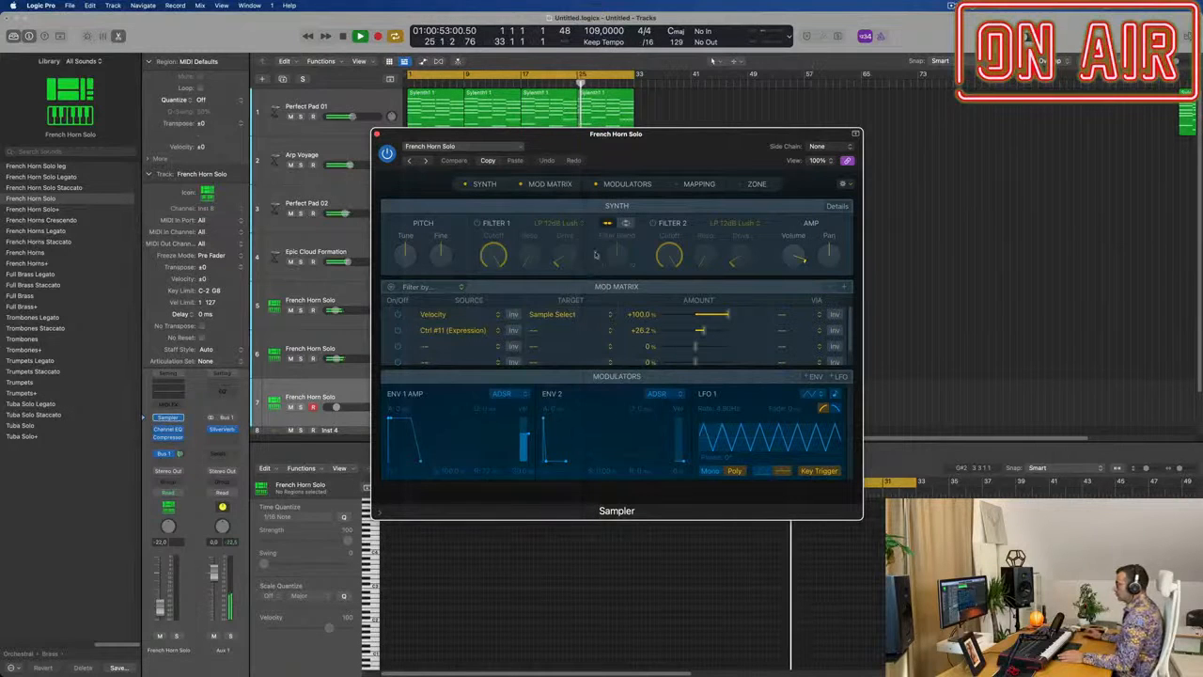
left_click_drag(647, 139, 741, 141)
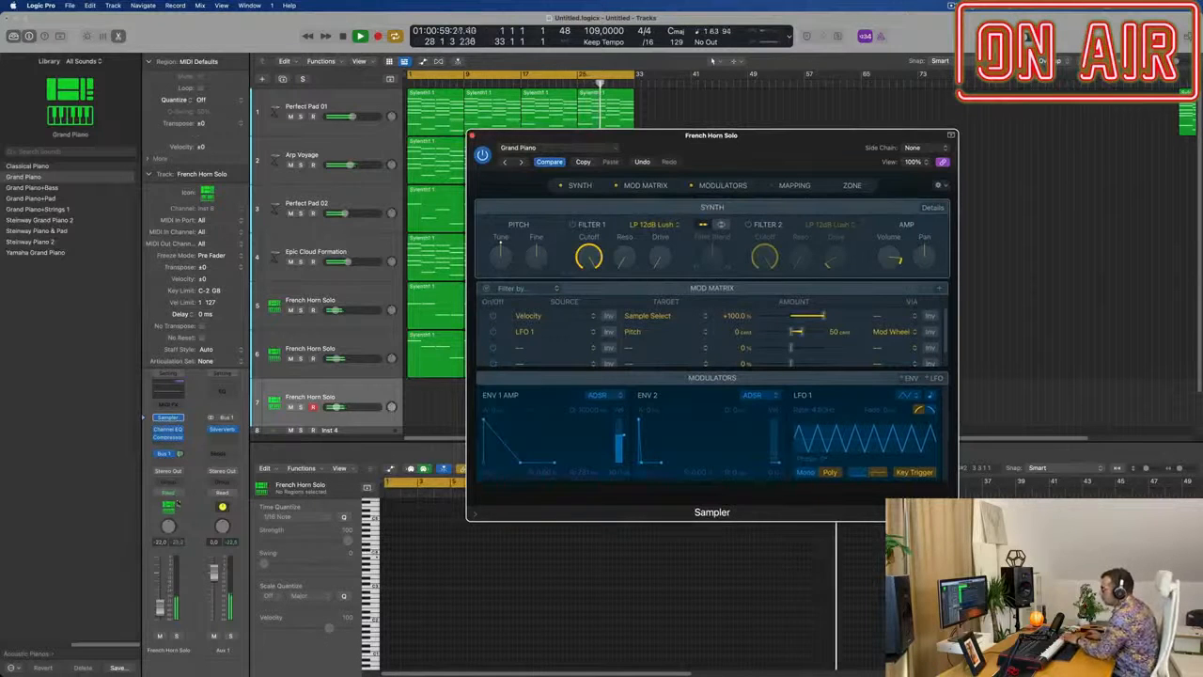
Adjust track 7's Bus 1 send and raise the track's volume to -14 dB.
left_click(173, 455)
left_click(182, 455)
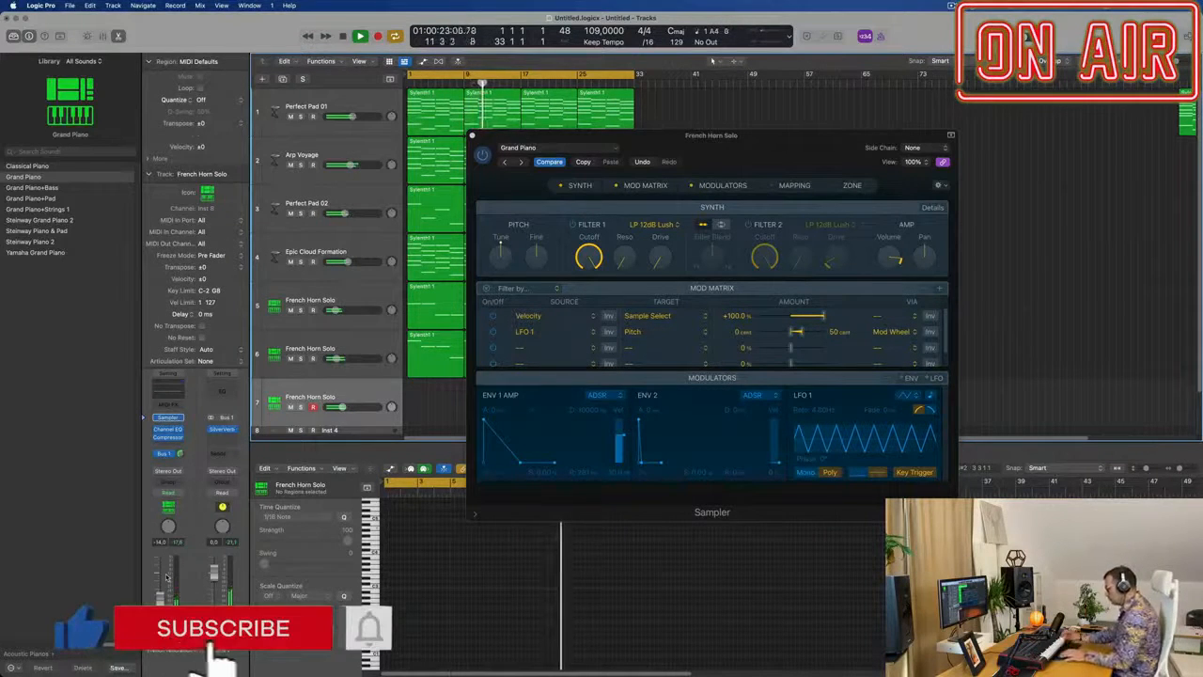
Record a Grand Piano melody on track 7, move the Sampler window clear of the regions and stop recording.
key("r")
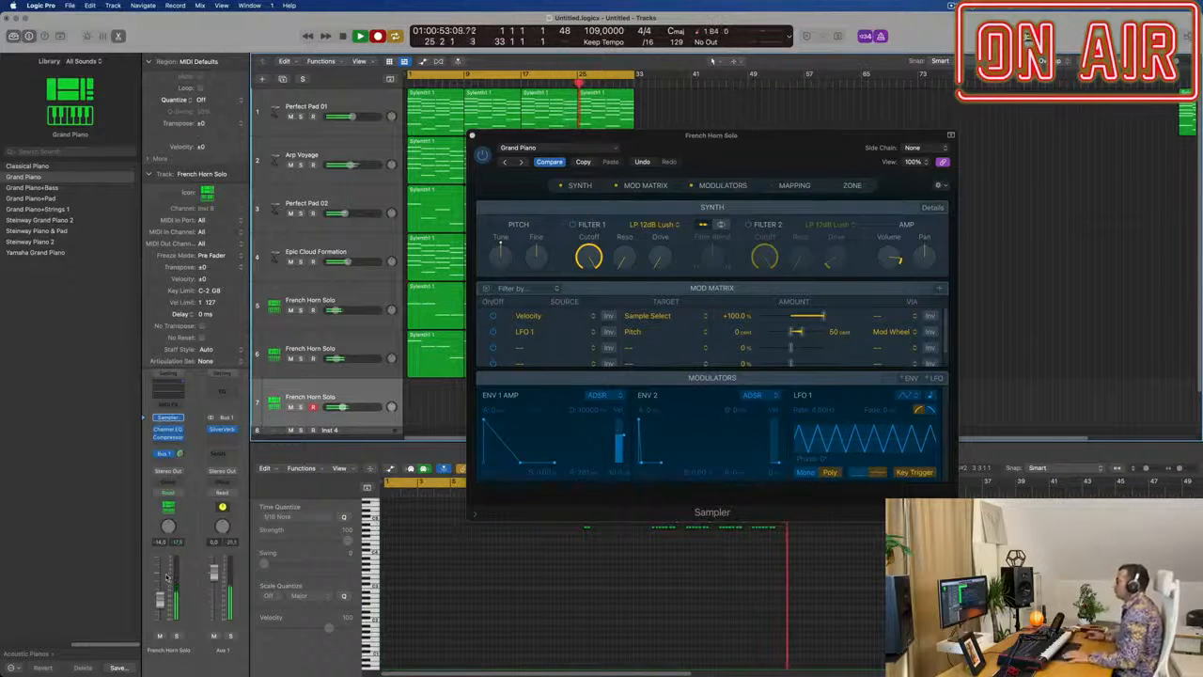
left_click_drag(799, 134, 1113, 129)
key("space")
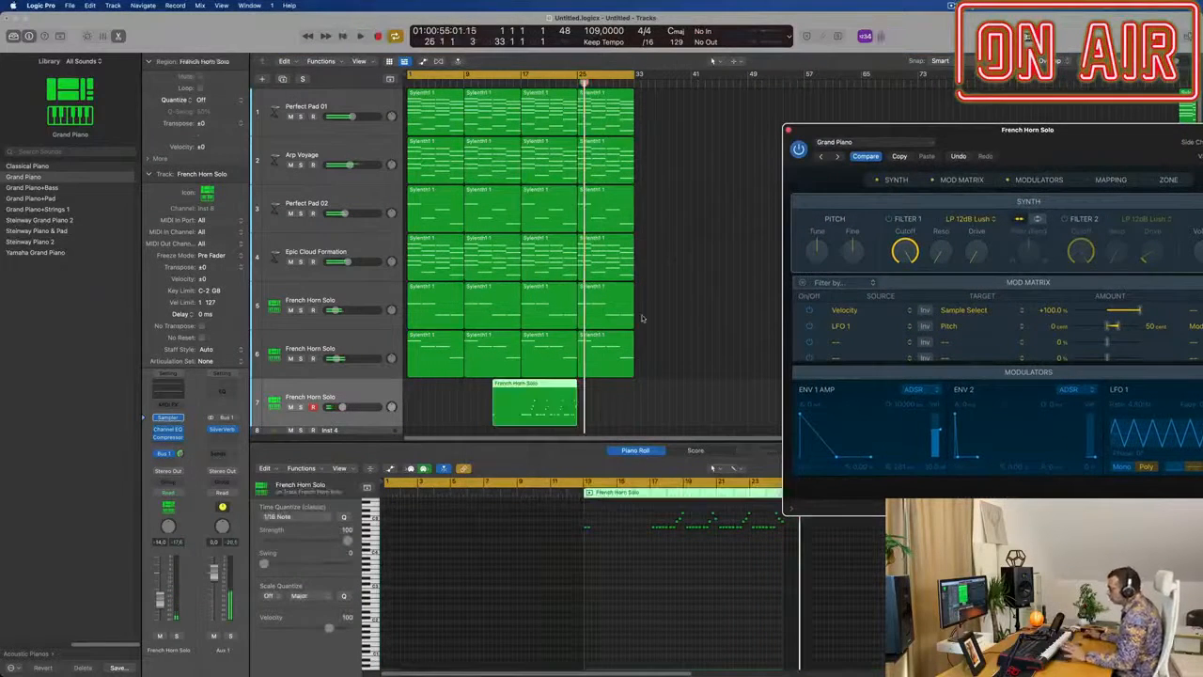
Split the recorded piano region at bar 17, delete the part before it and move the remaining part to bar 1.
left_click(519, 384)
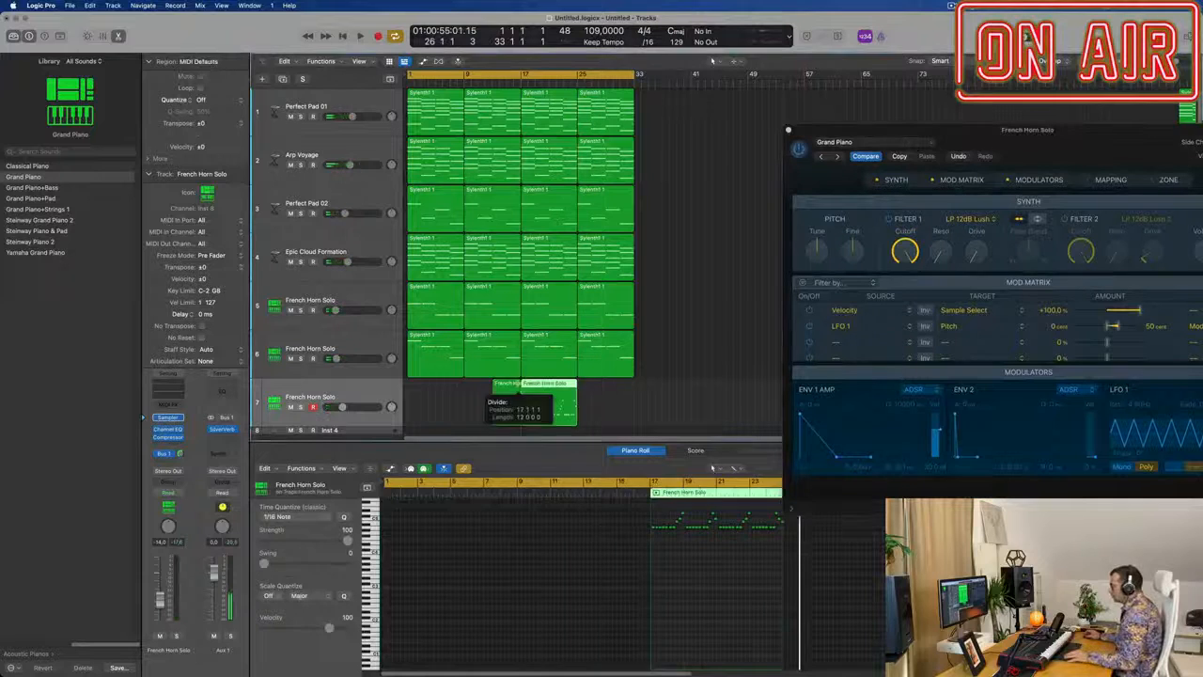
key("Delete")
left_click_drag(540, 395, 428, 394)
Fit the piano region's notes in the Piano Roll and listen to the melody from bar 1.
left_click(432, 598, "ctrl+alt")
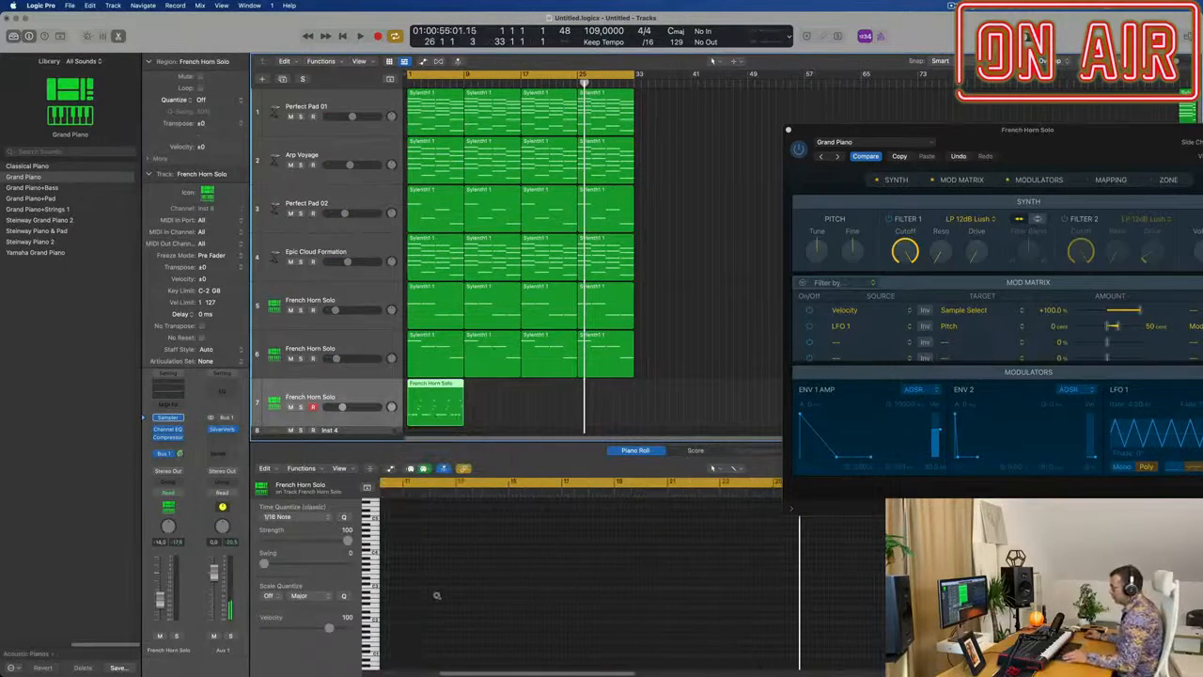
key("z")
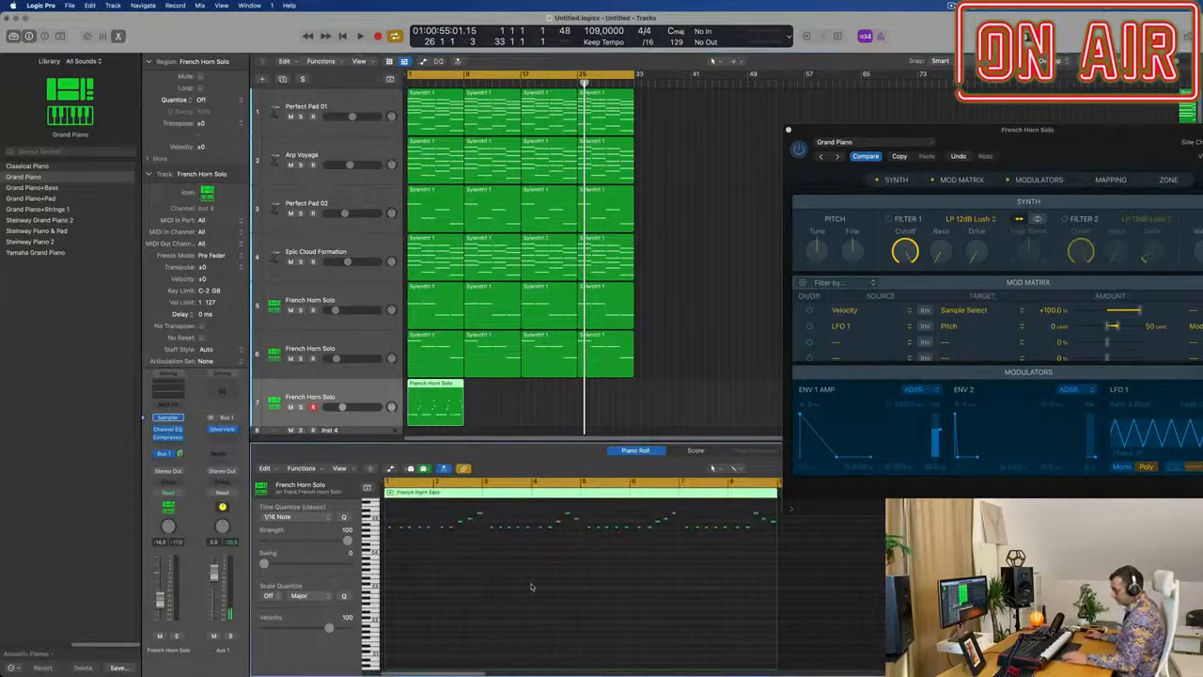
key("Return")
key("space")
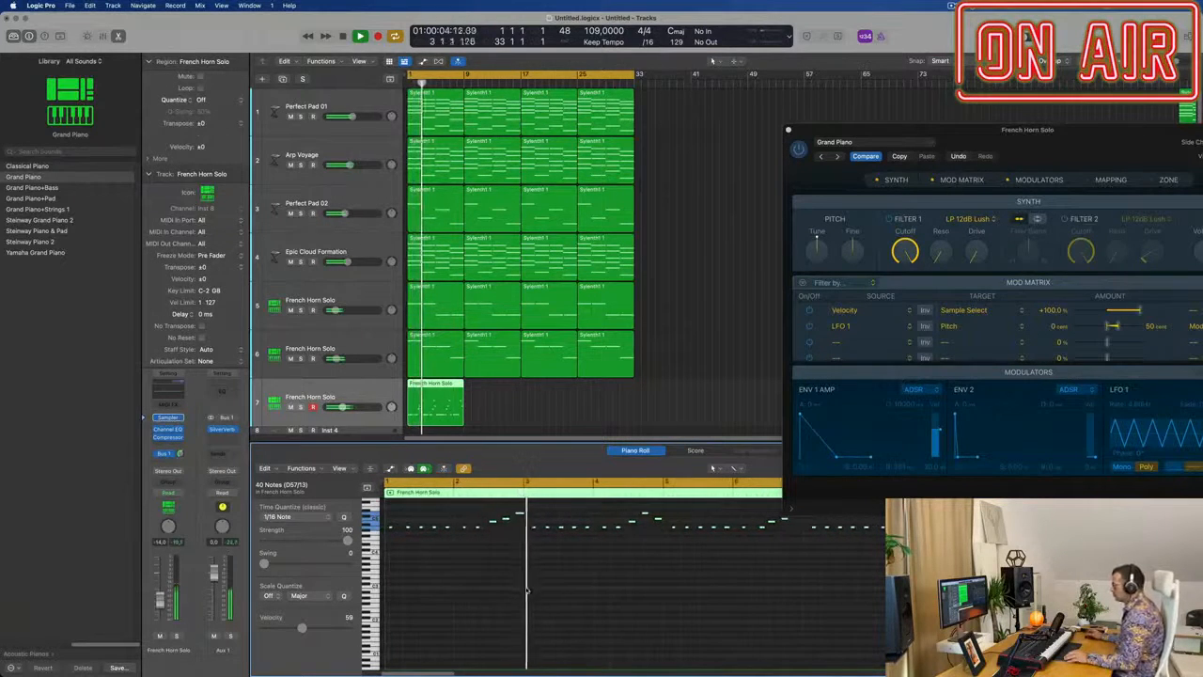
key("Return")
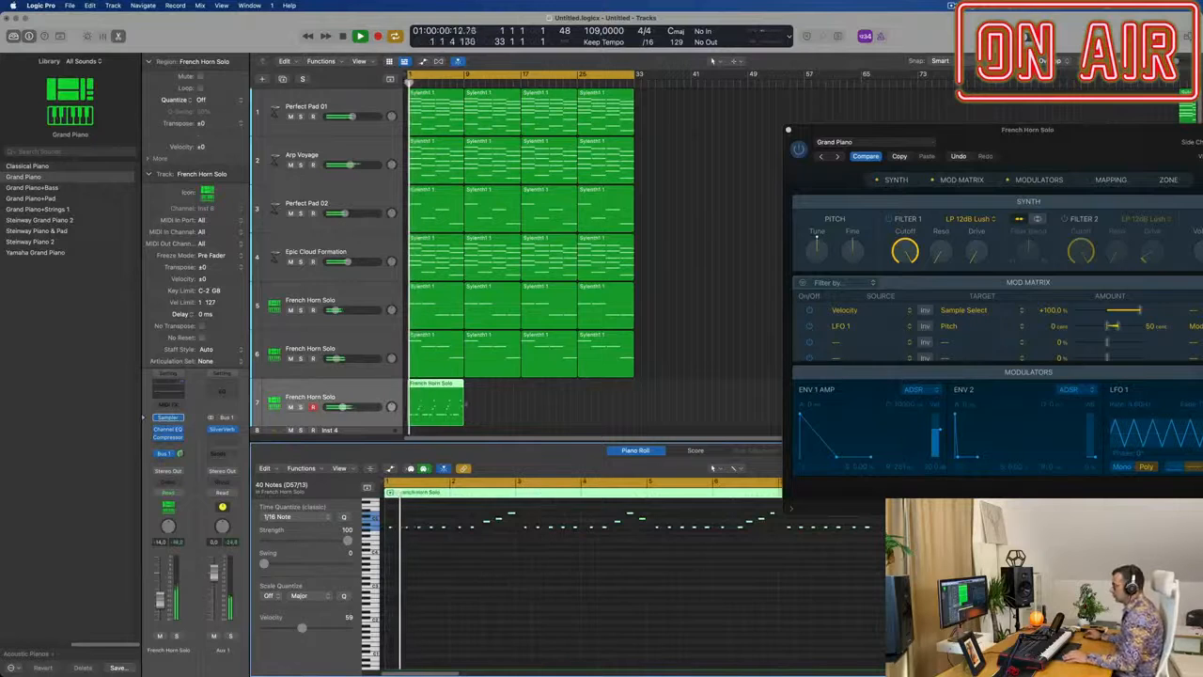
Show the Note Velocity lane for the piano region and level the velocities of the repeated notes in bar 1.
key("a")
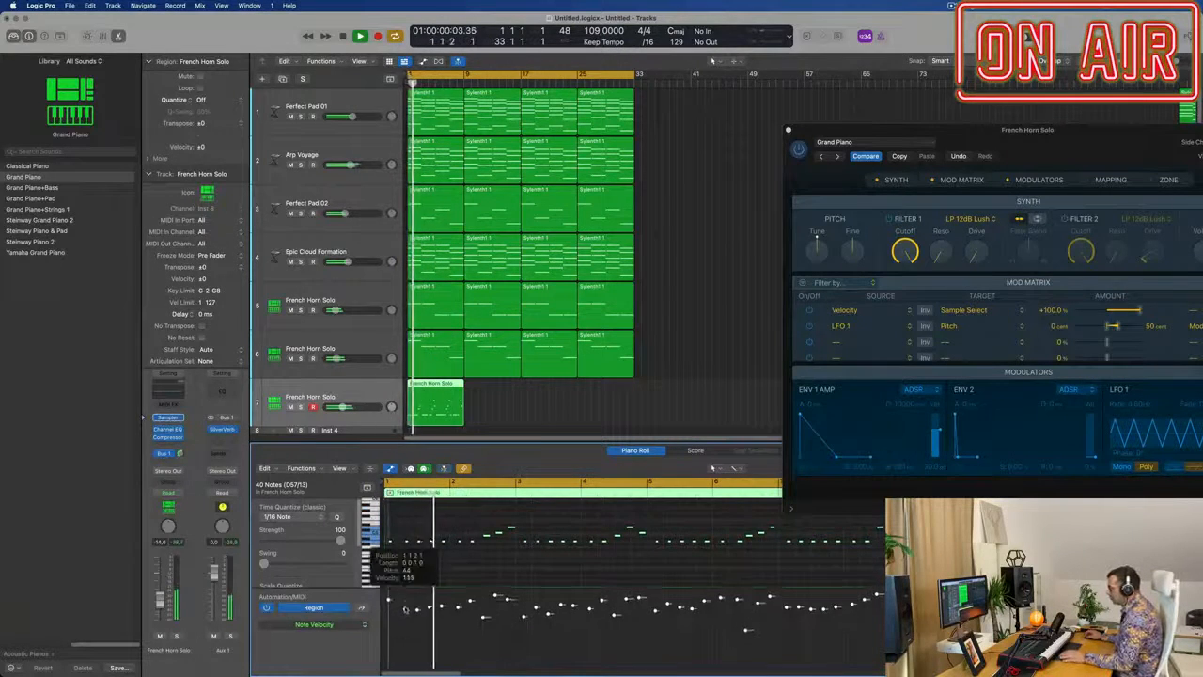
mouse_move(405, 610)
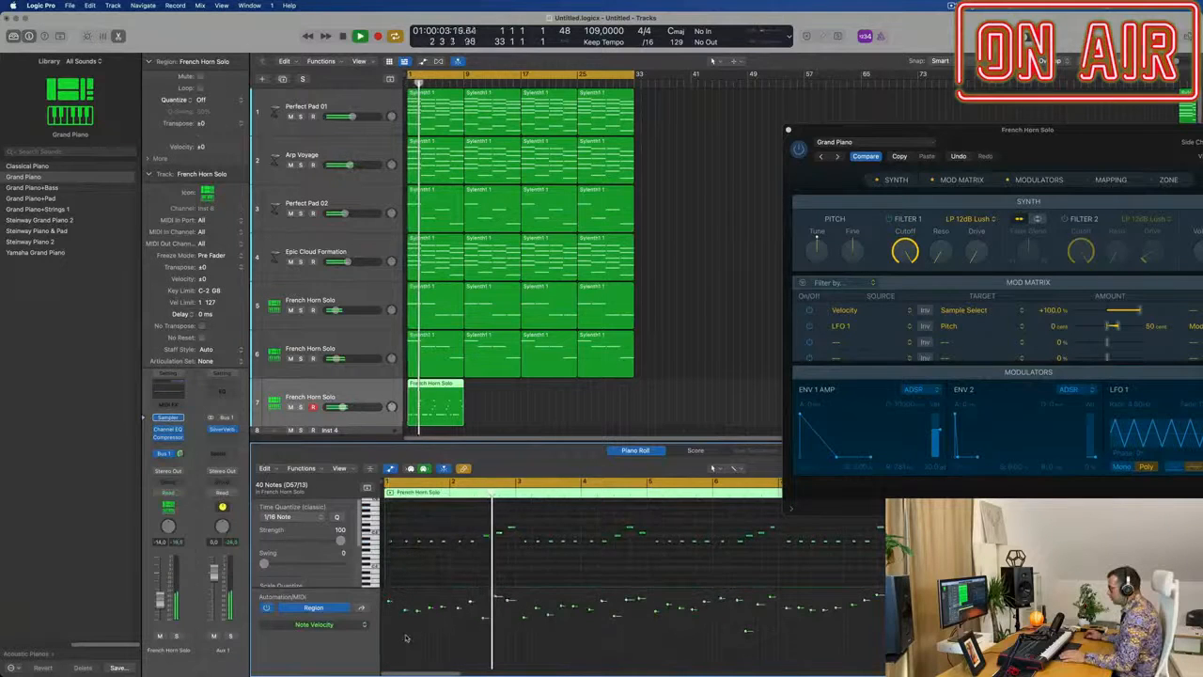
left_click_drag(401, 604, 460, 604)
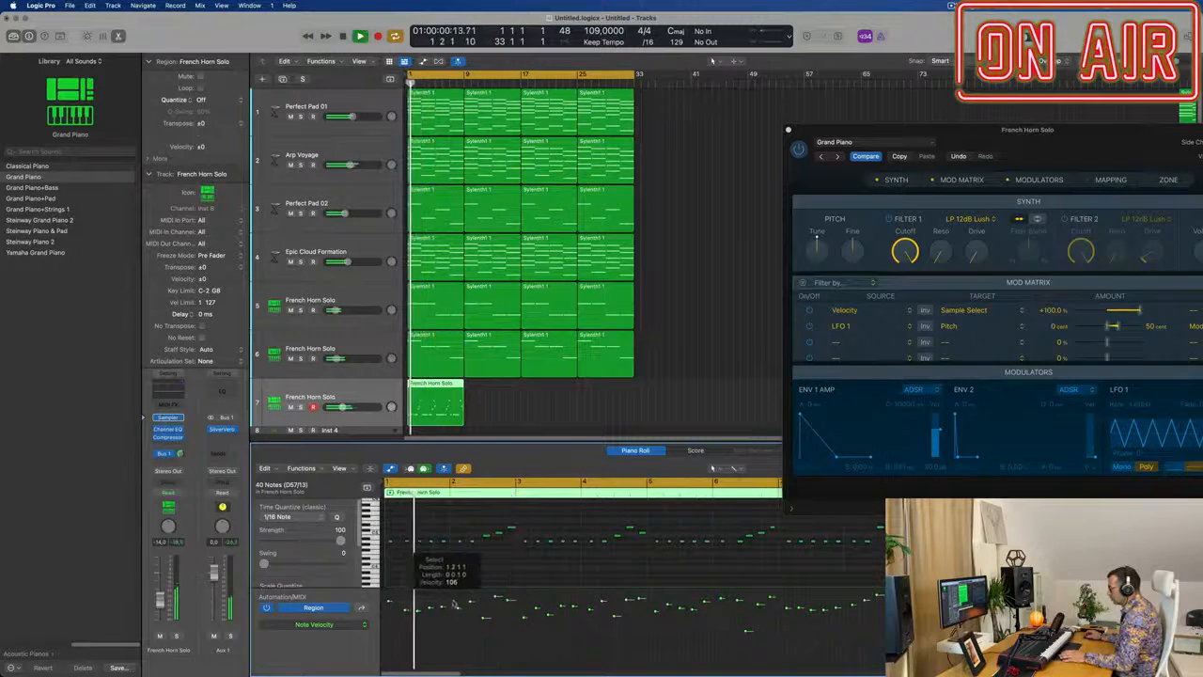
key("space")
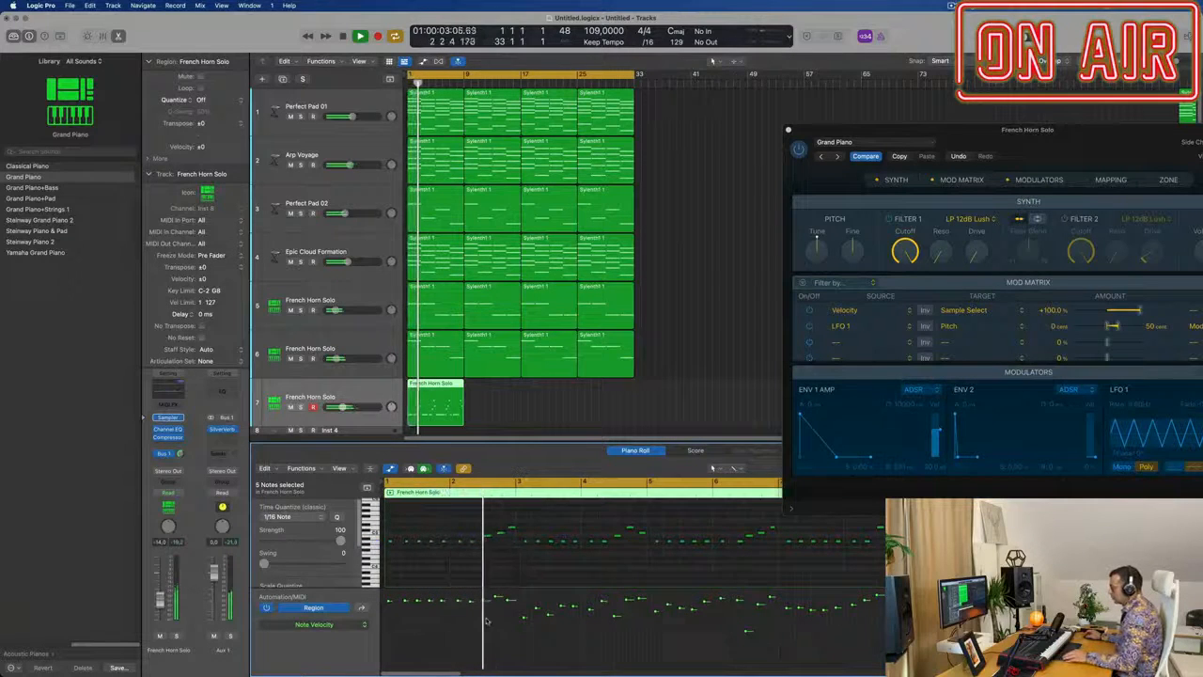
Replay the piano melody from bar 1 and examine its notes and velocities across the region.
scroll(490, 547, "up", 2)
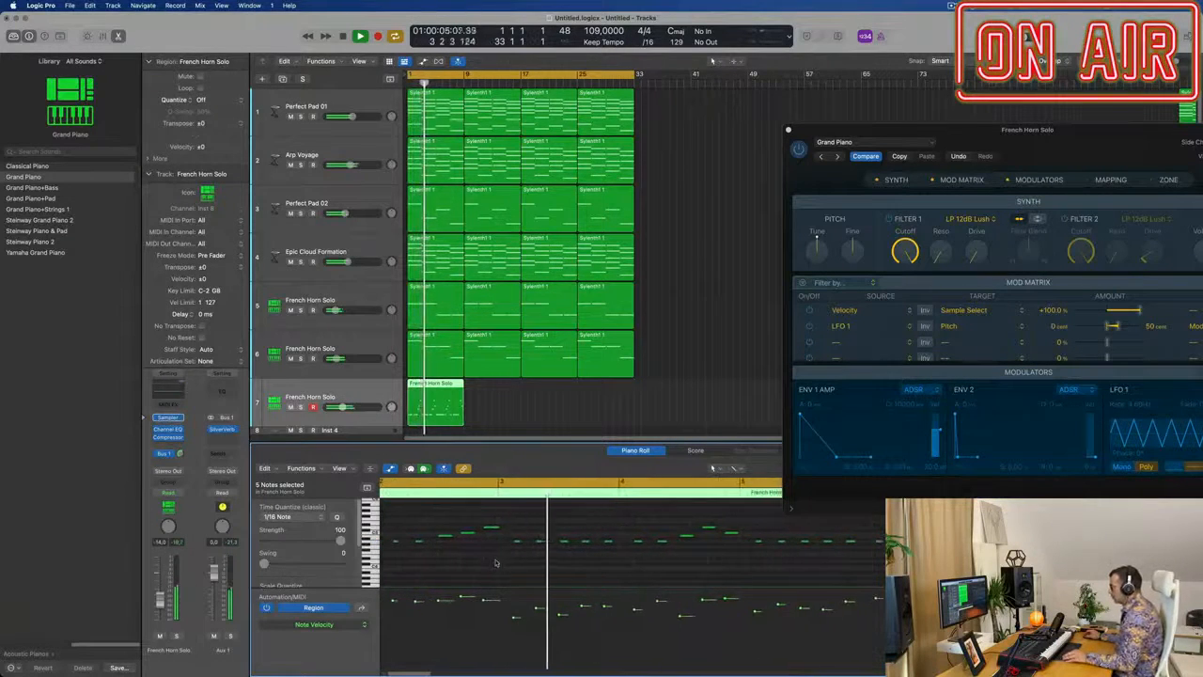
scroll(494, 557, "up", 1)
key("space")
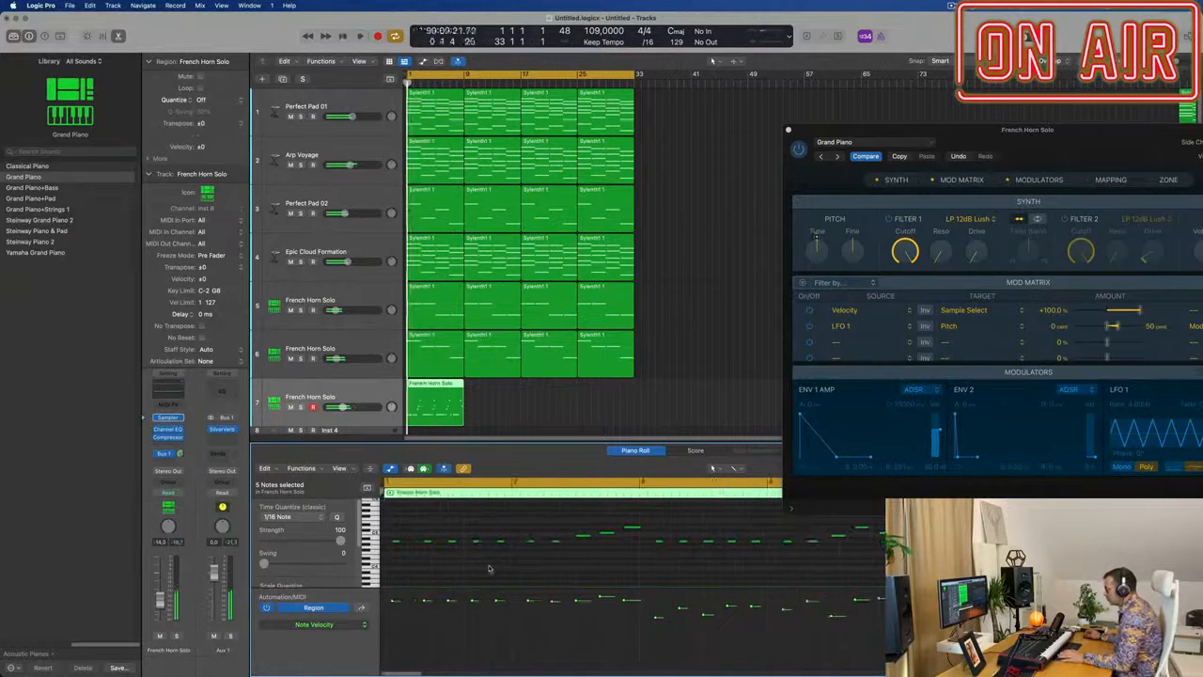
key("space")
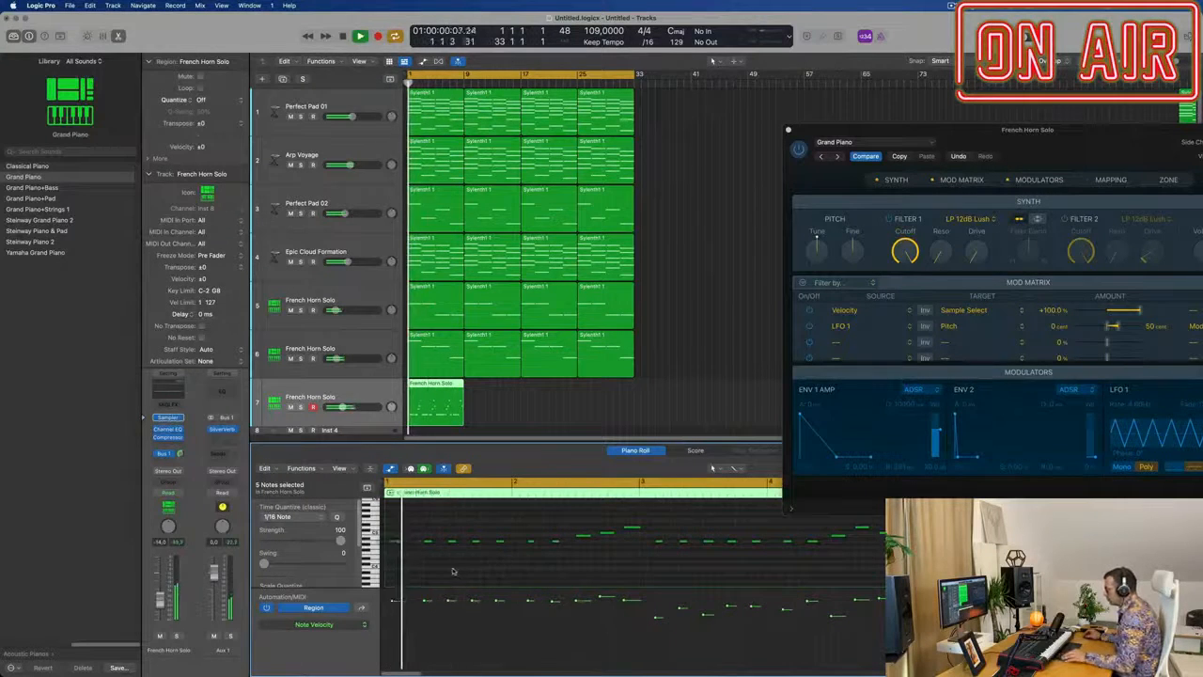
scroll(456, 569, "up", 2)
key("Return")
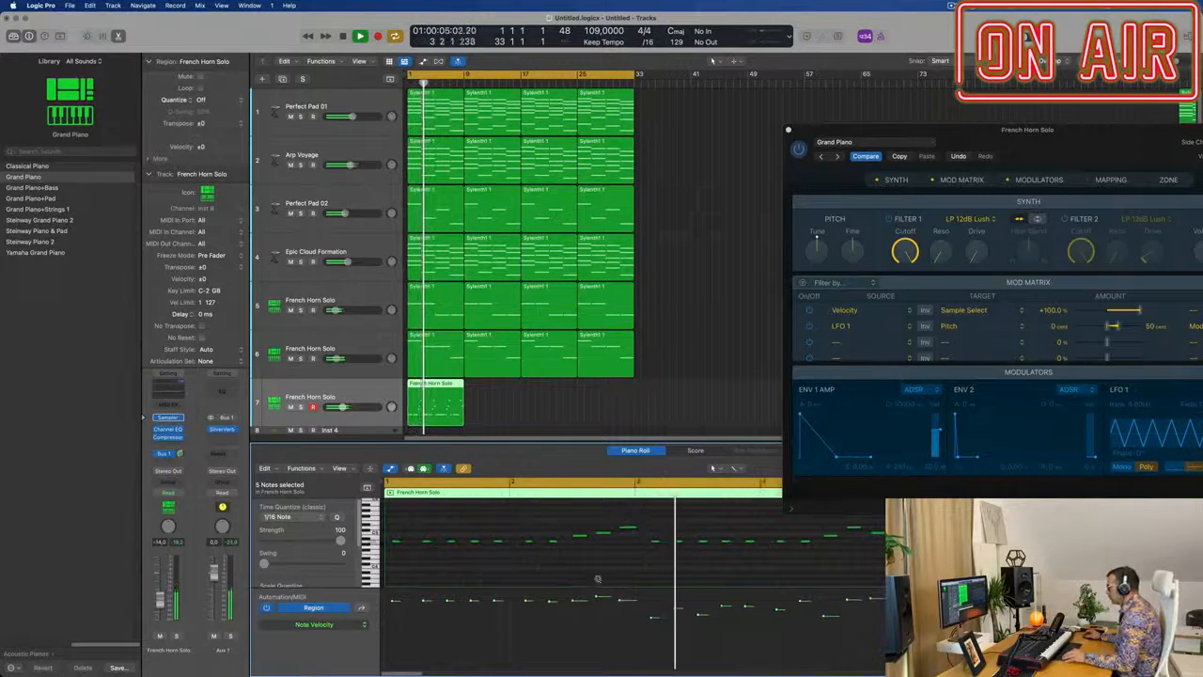
key("super+Left")
key("super+Left")
key("super+Left")
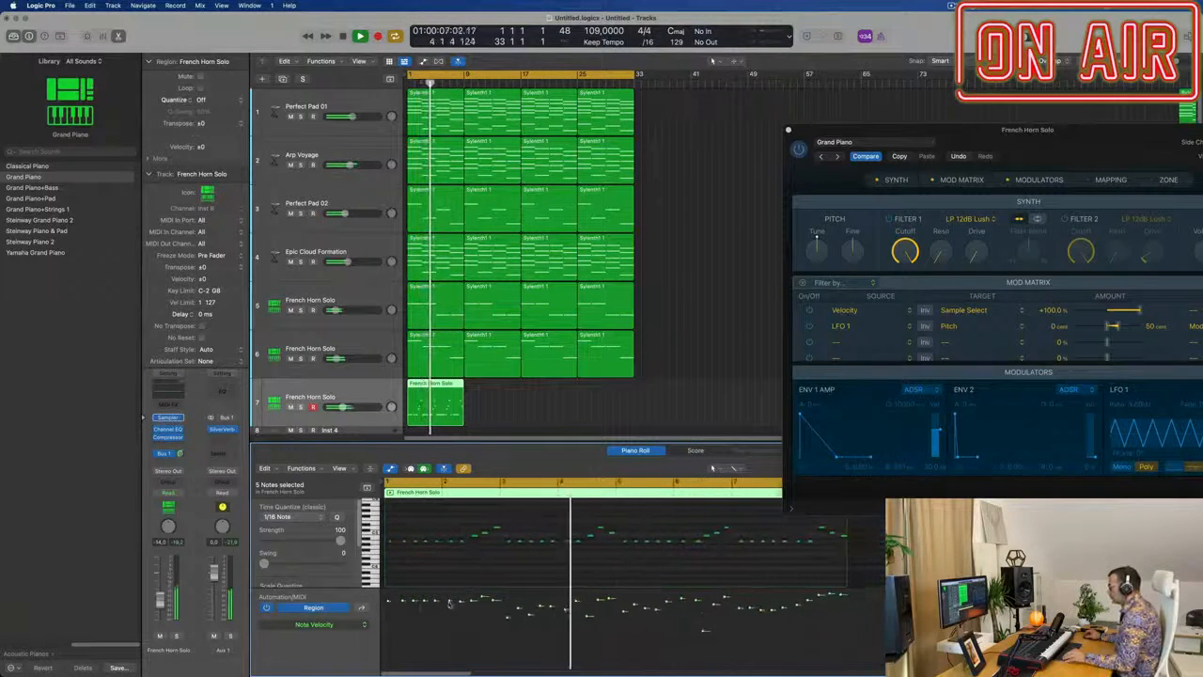
Level the velocities of all notes across the entire piano region and restart playback from bar 1.
left_click_drag(385, 599, 857, 595)
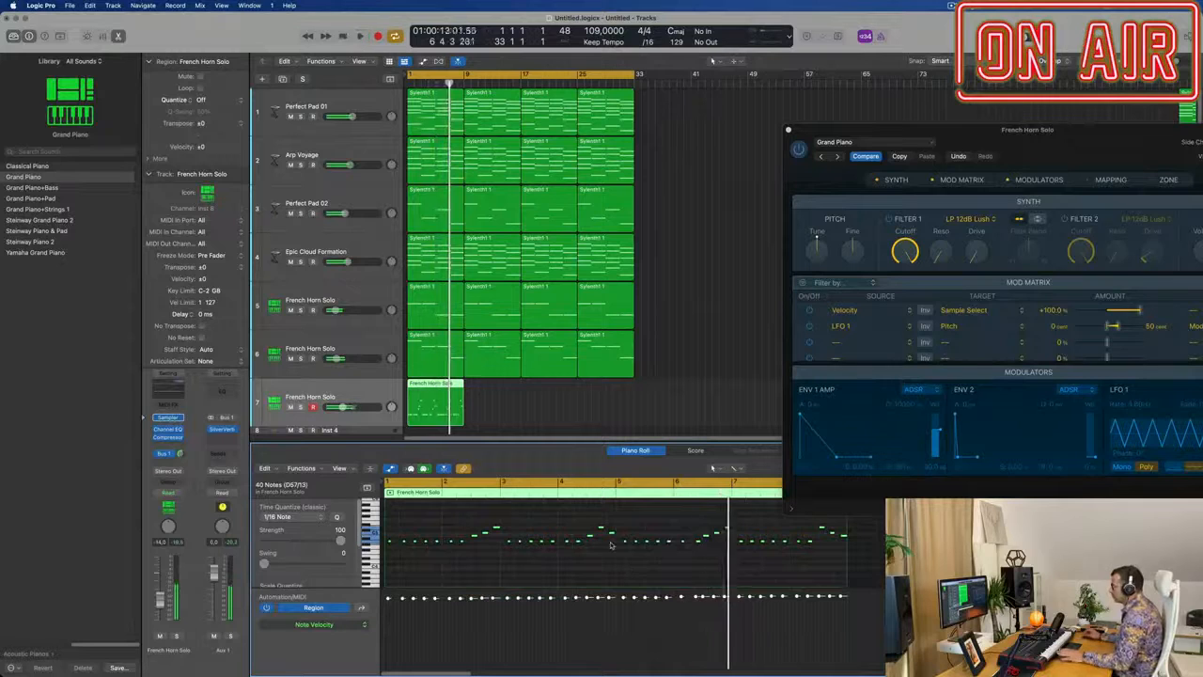
key("Return")
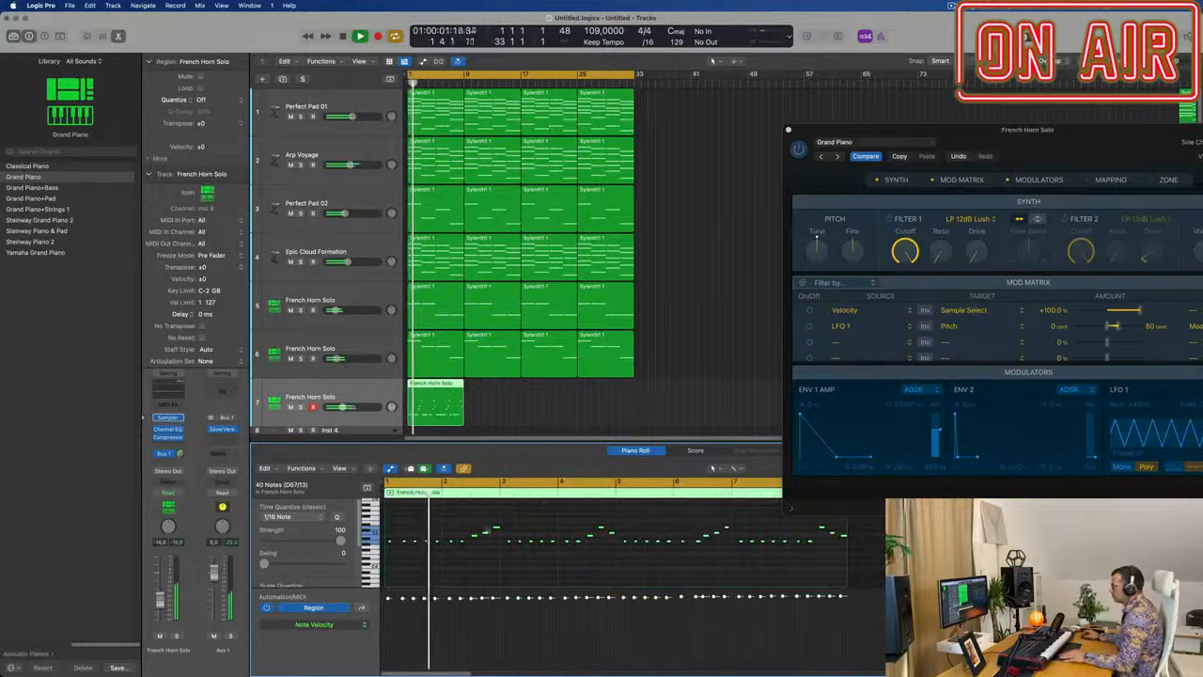
Examine the piano region's notes and velocities in the Piano Roll at several zoom levels while the melody plays.
key("super+Right")
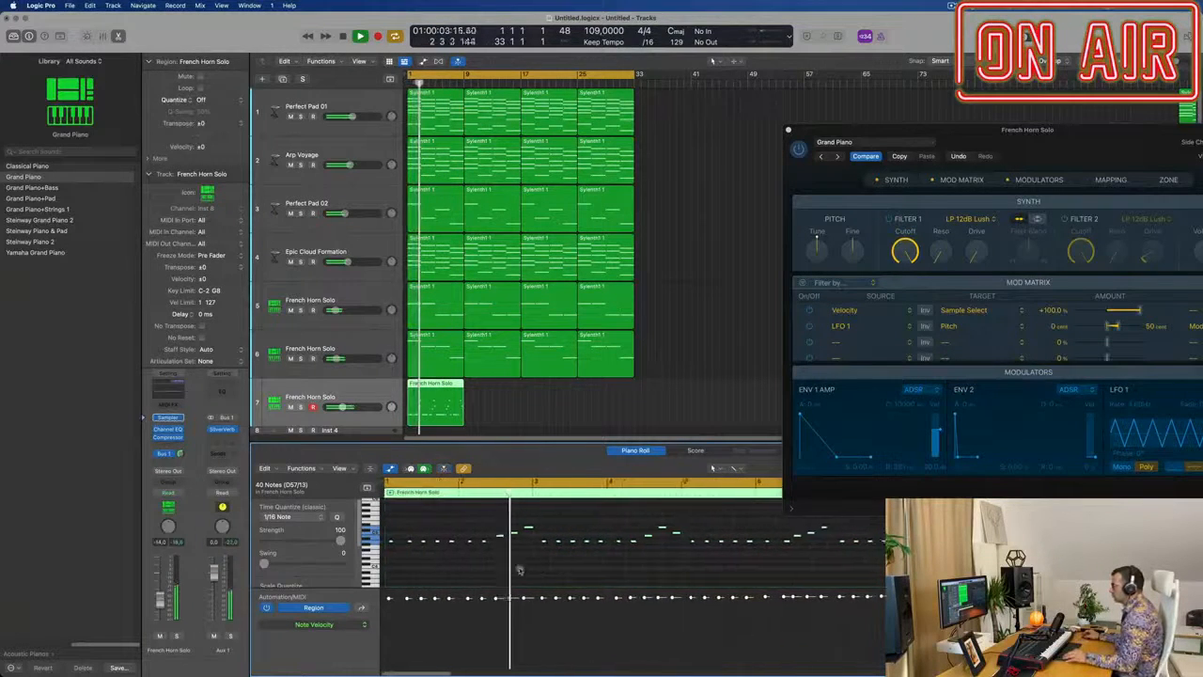
key("super+Left")
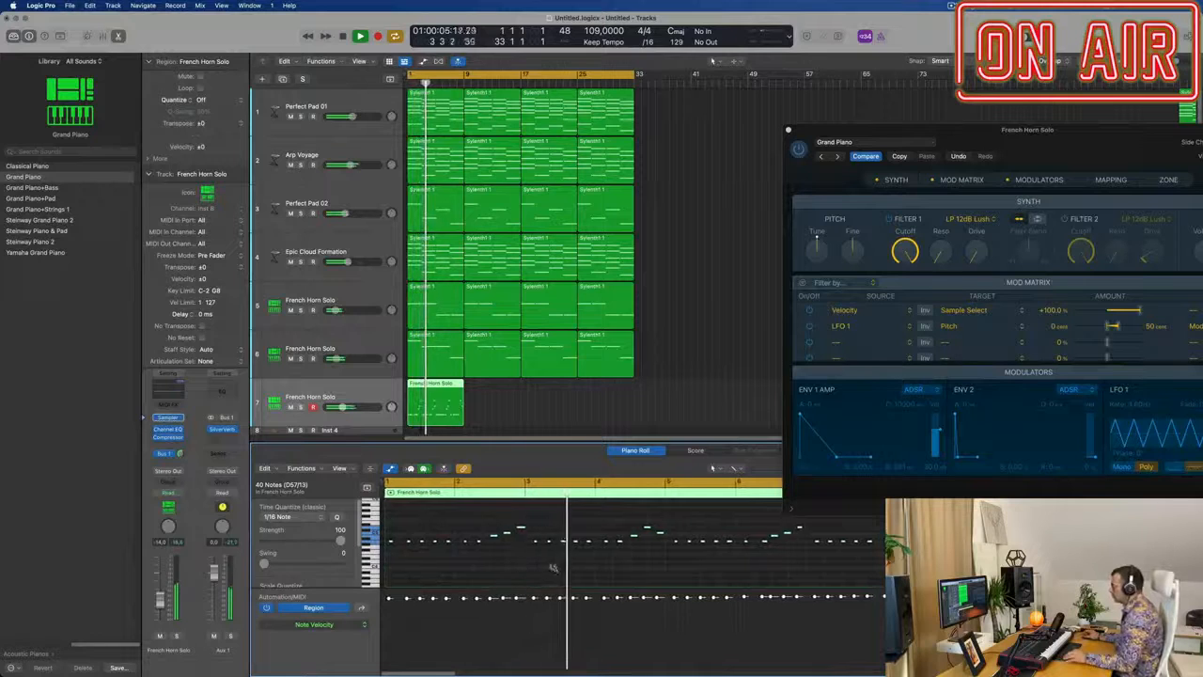
key("super+Left")
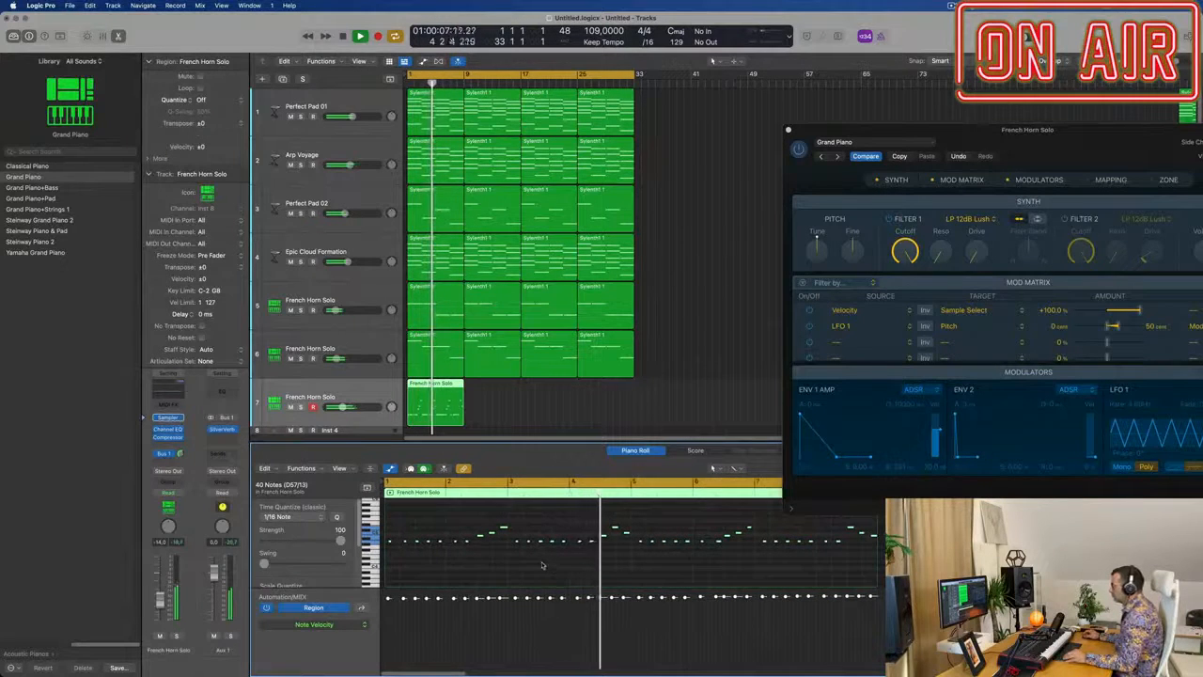
key("super+Left")
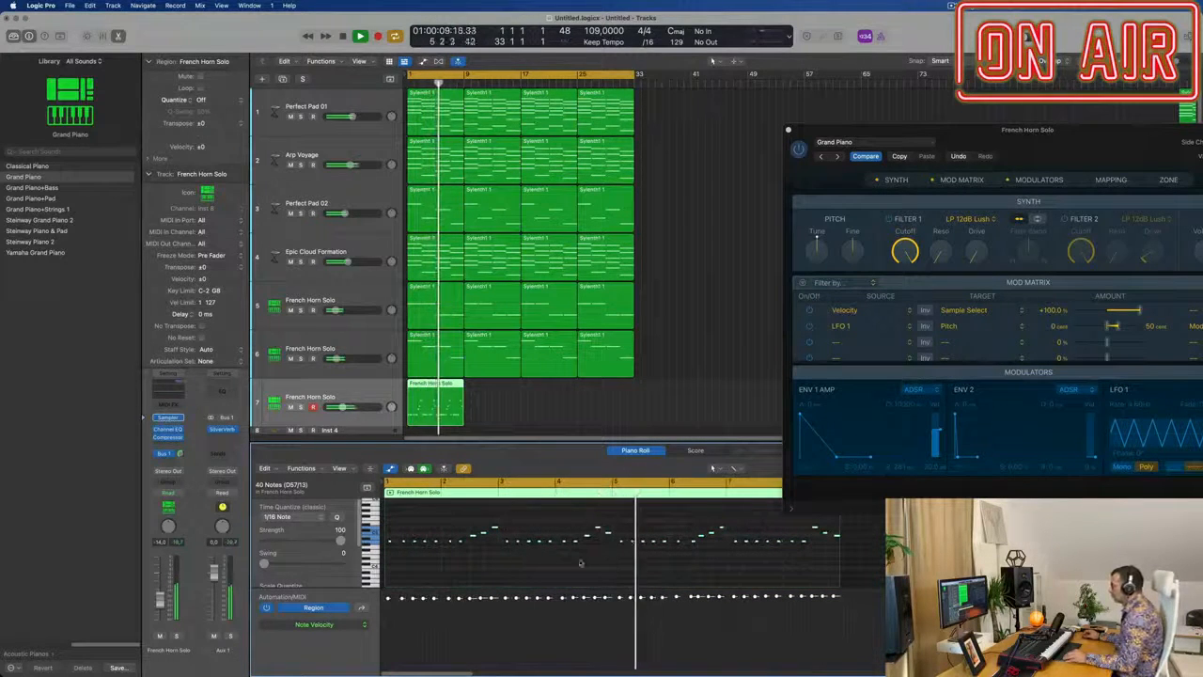
key("super+Right")
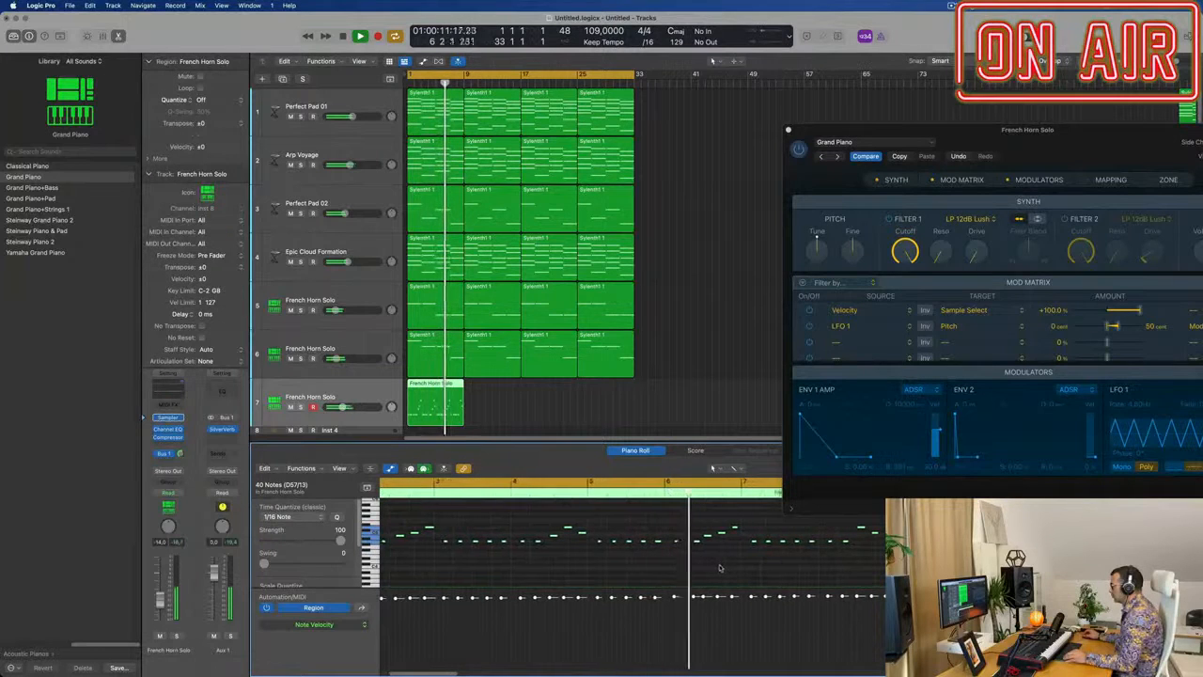
key("super+Right")
left_click(685, 543)
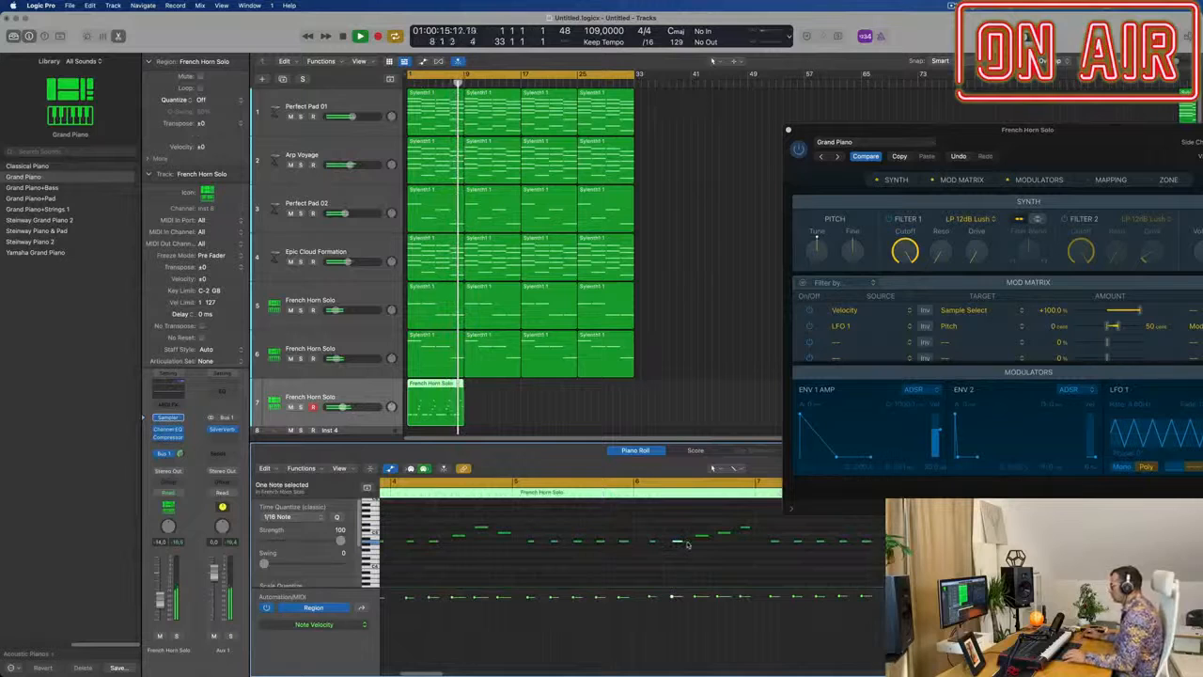
key("super+Left")
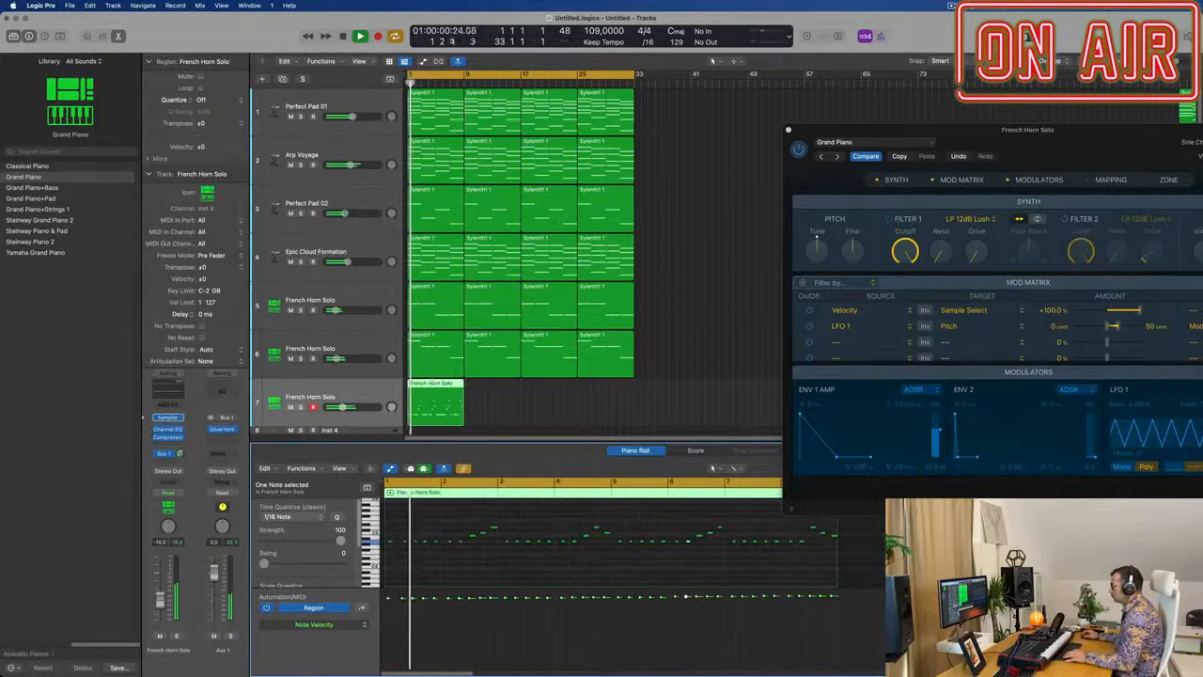
Split the piano region at bar 5, delete its second half and replay the remaining four bars from bar 1.
double_click(433, 384, "super")
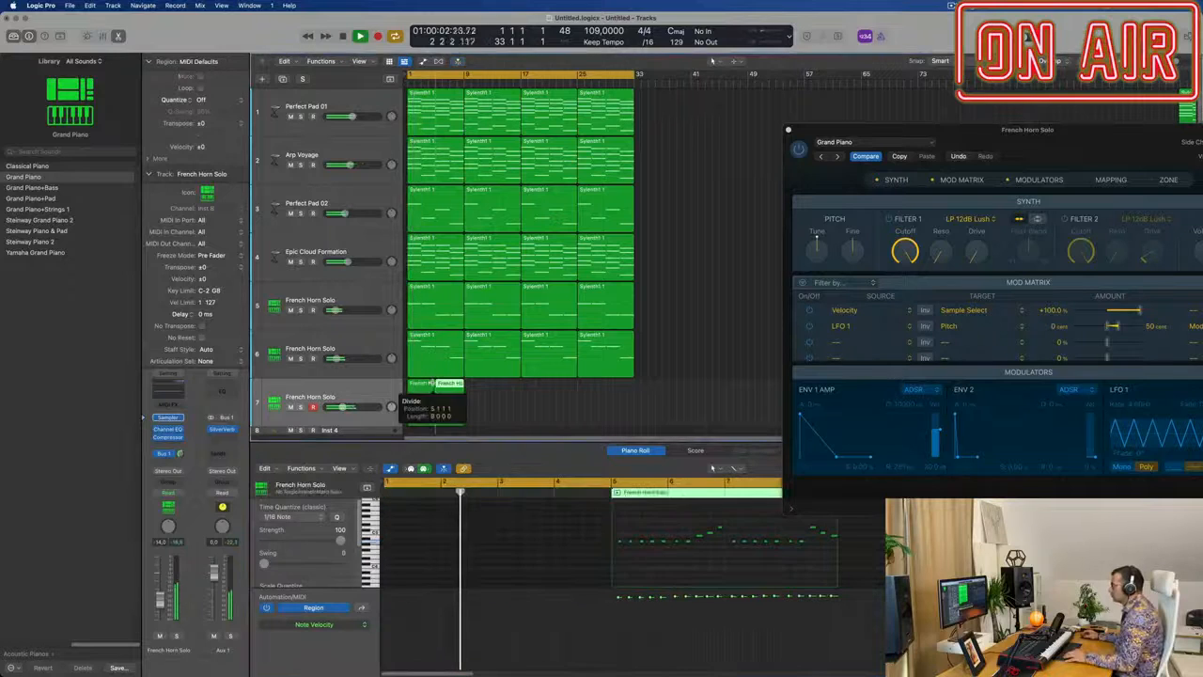
left_click(421, 387)
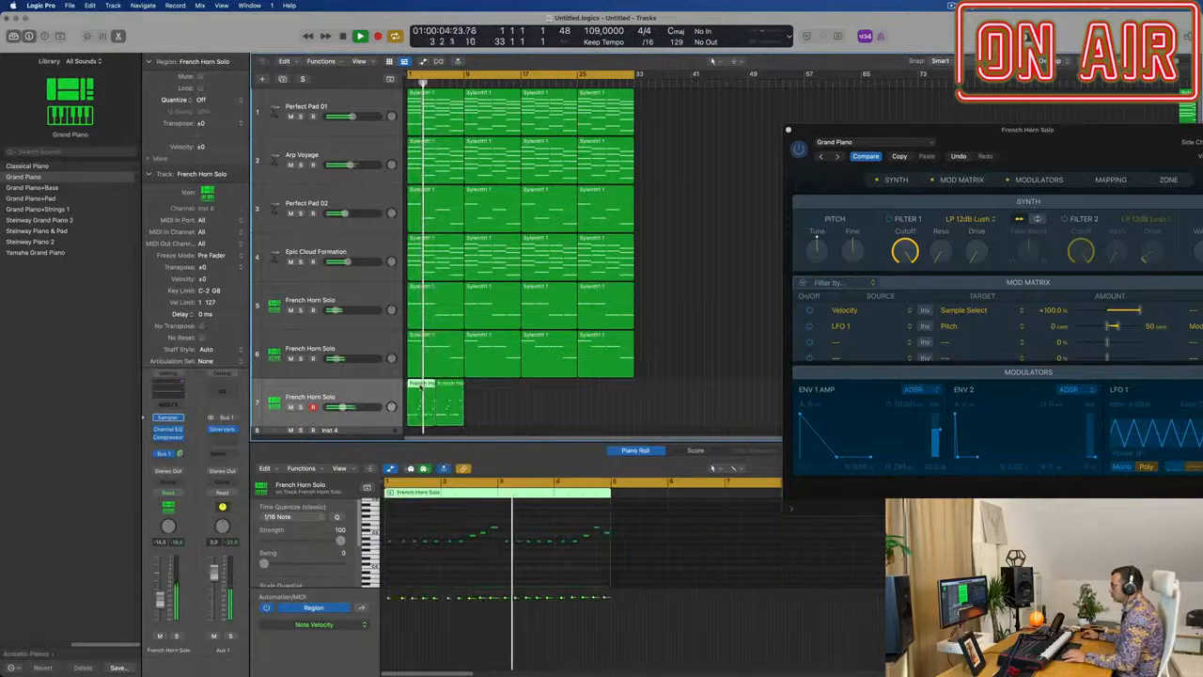
left_click_drag(458, 395, 452, 393)
key("space")
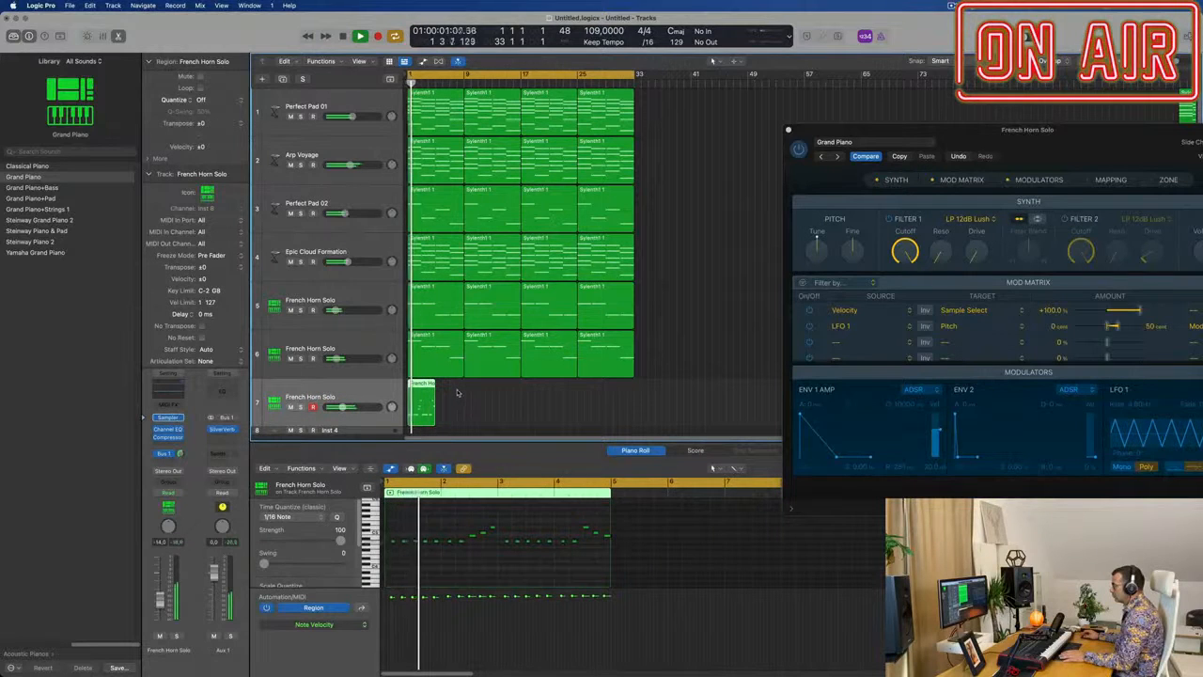
left_click(488, 573, "ctrl+alt")
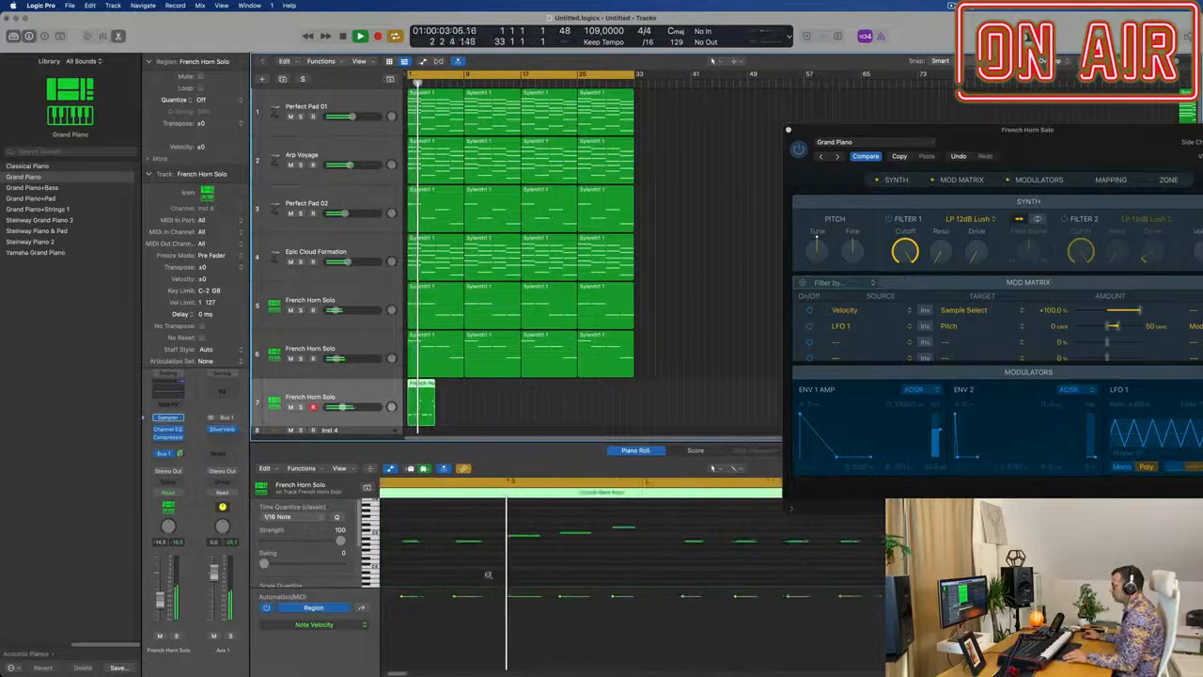
left_click(503, 574, "ctrl+alt")
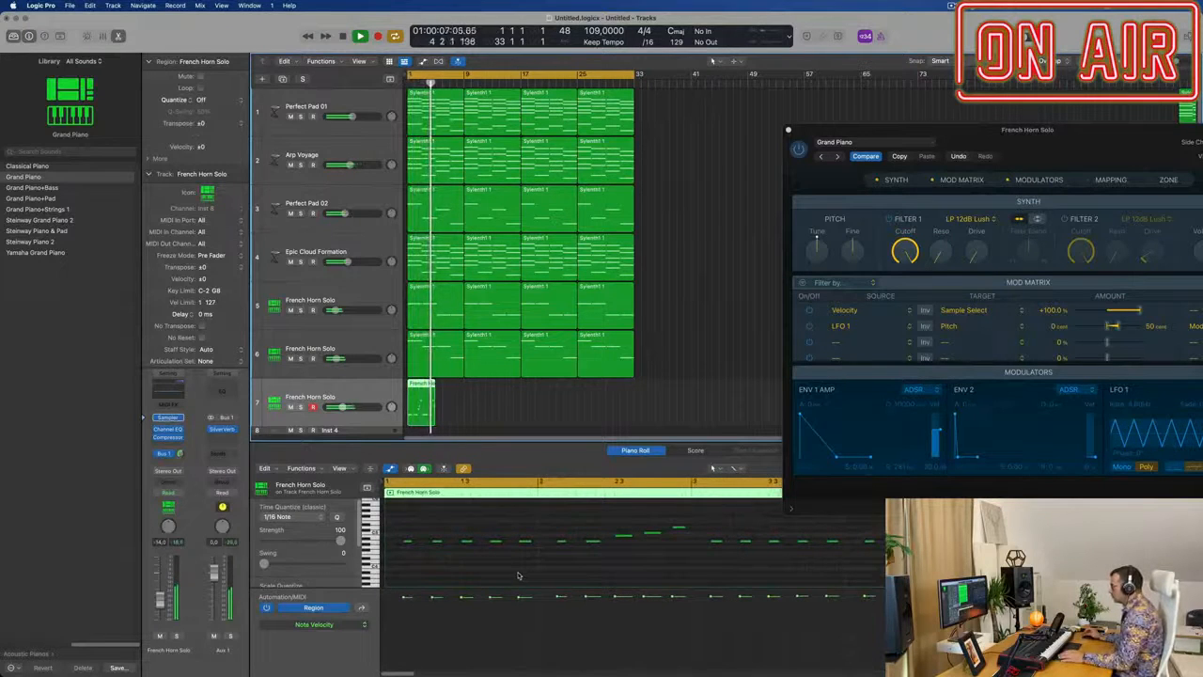
key("space")
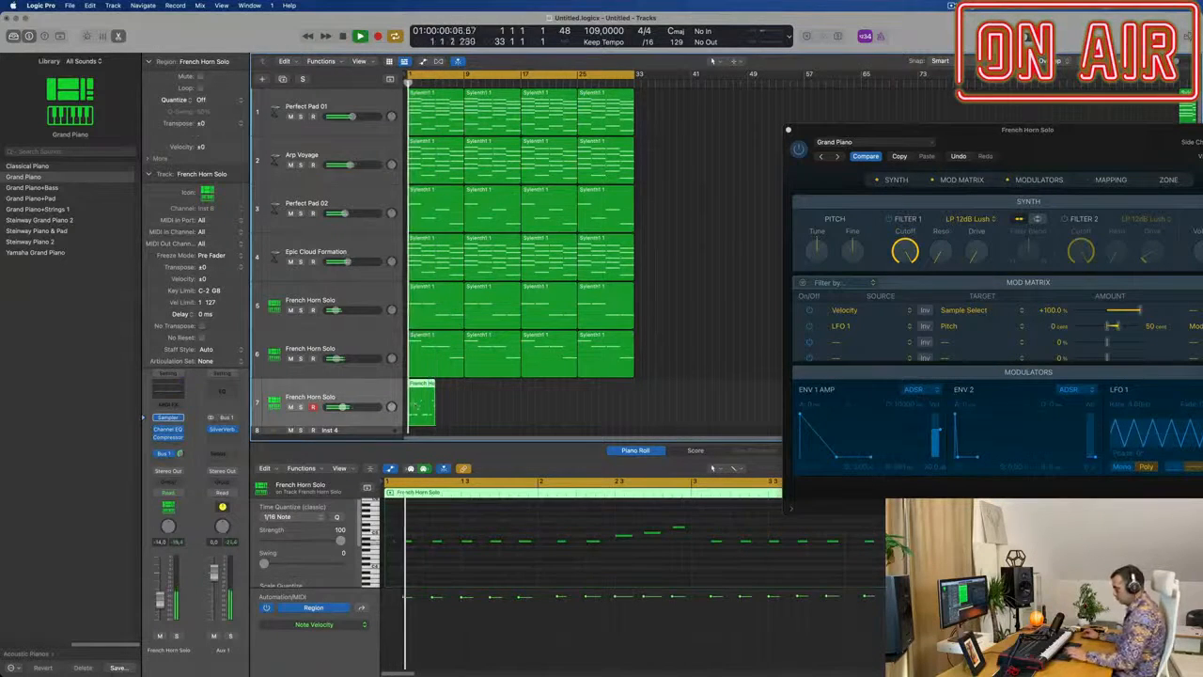
Repeat the four-bar piano region seven times to fill the track up to bar 33 and return to bar 1.
key("super+r")
key("super+r")
key("super+r")
key("super+r")
key("super+r")
key("super+r")
key("super+r")
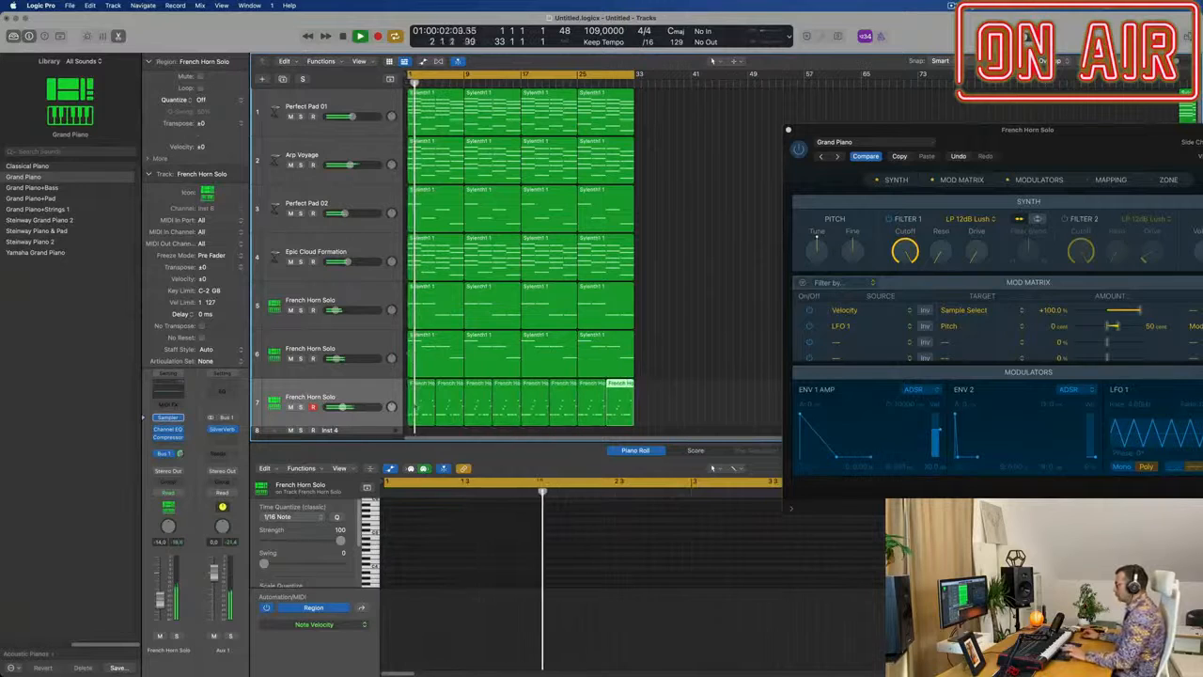
key("Return")
Replace the Piano Roll with the Smart Controls, mute the Epic Cloud Formation track and fit the arrangement in view during playback.
key("b")
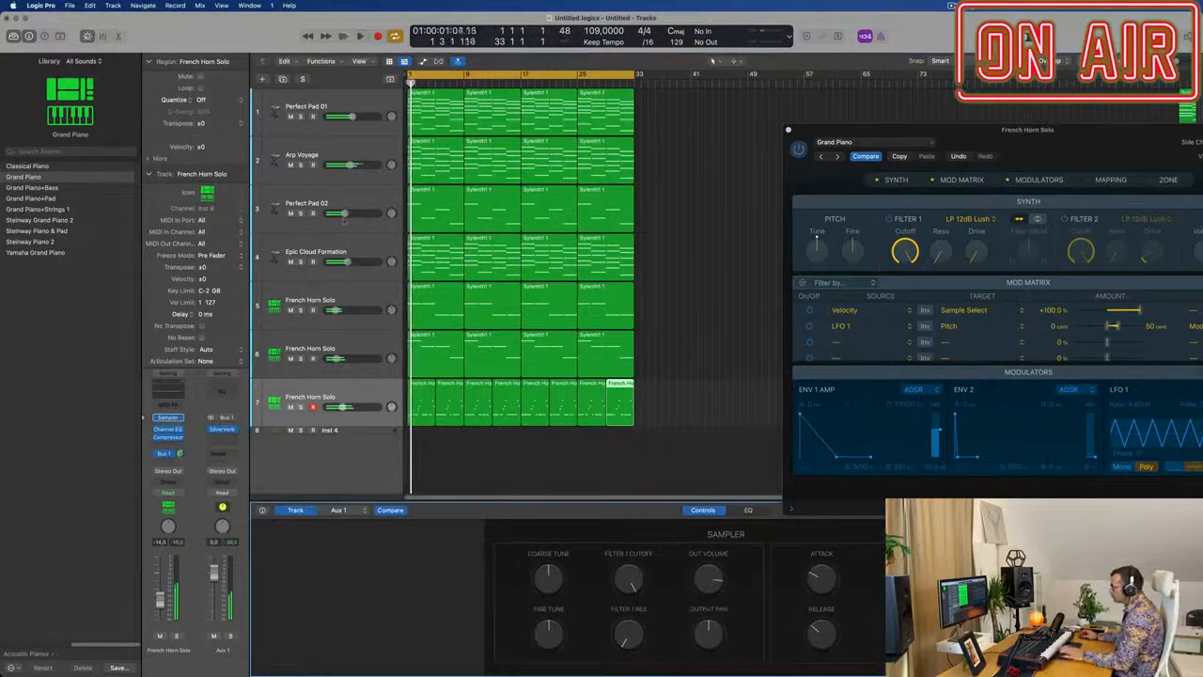
left_click(291, 261)
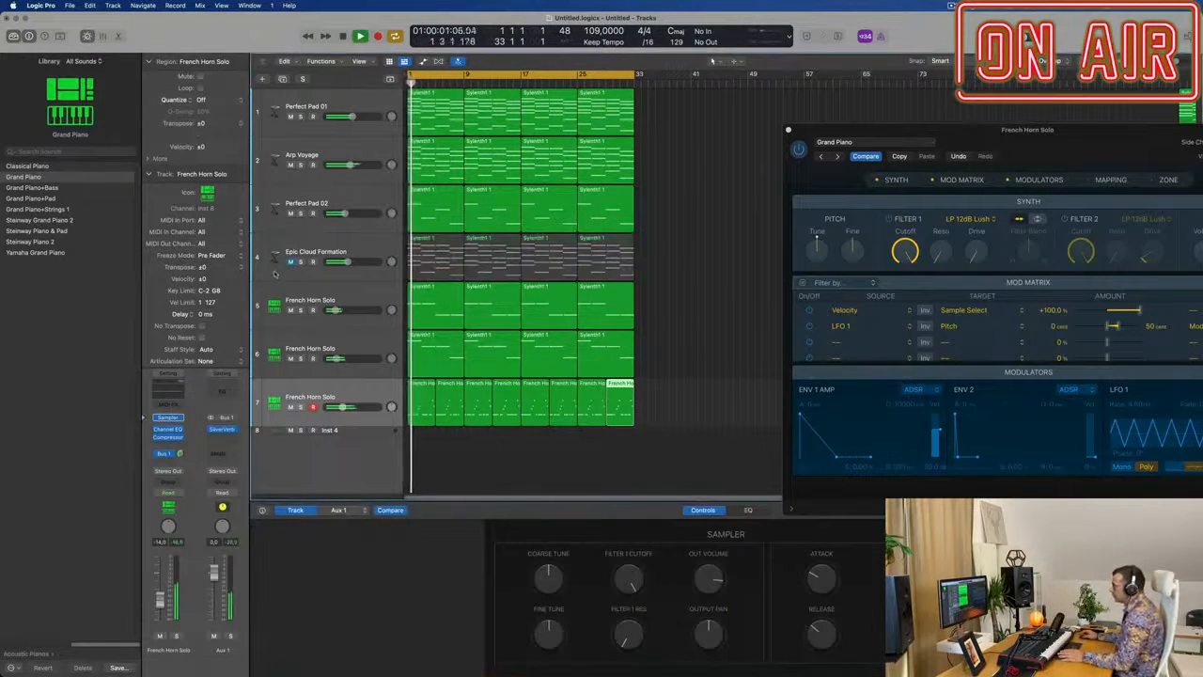
left_click(351, 247)
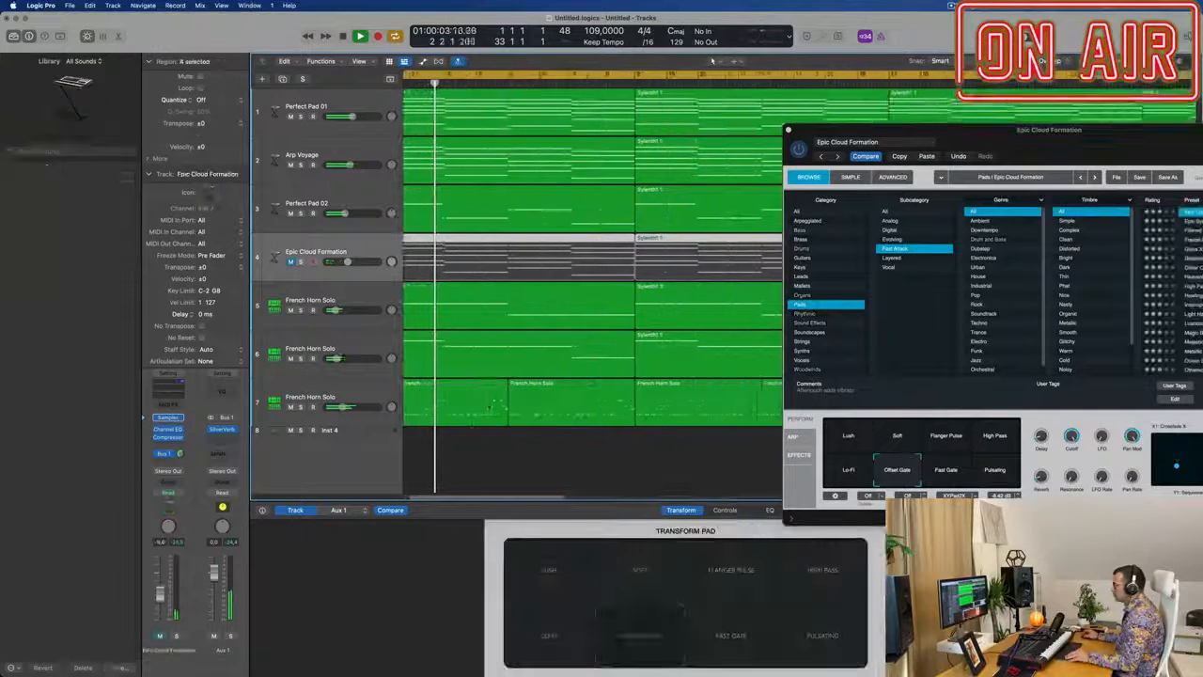
scroll(489, 407, "down", 2)
scroll(456, 399, "down", 5)
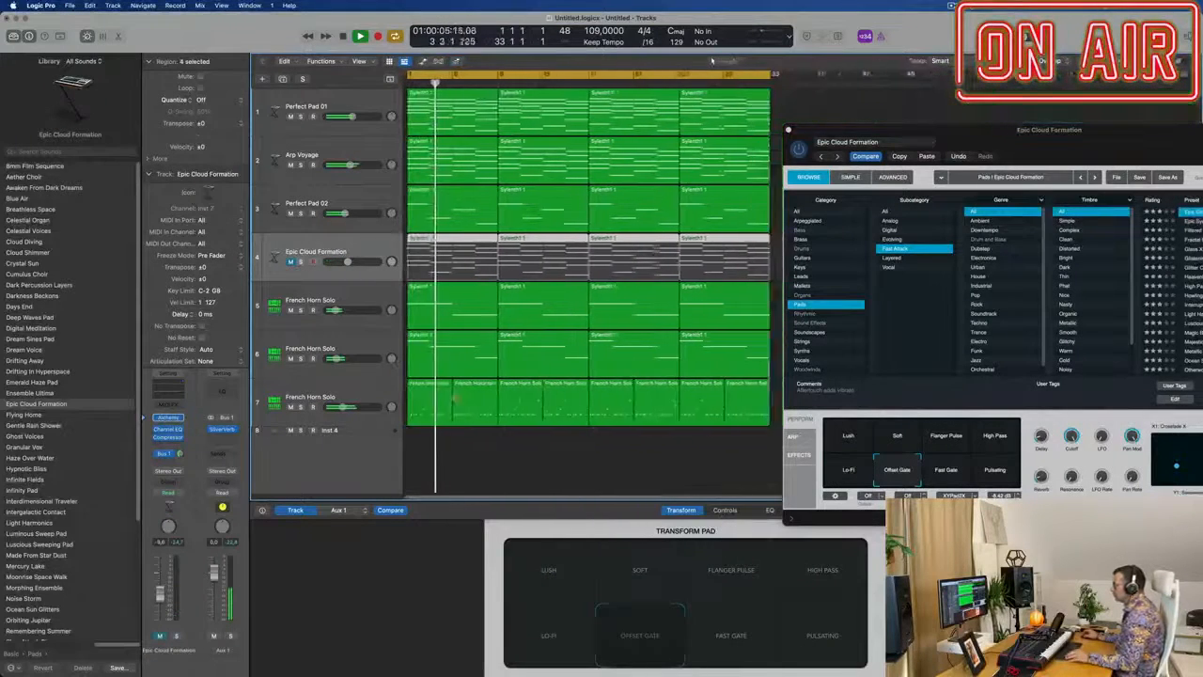
scroll(456, 399, "down", 1)
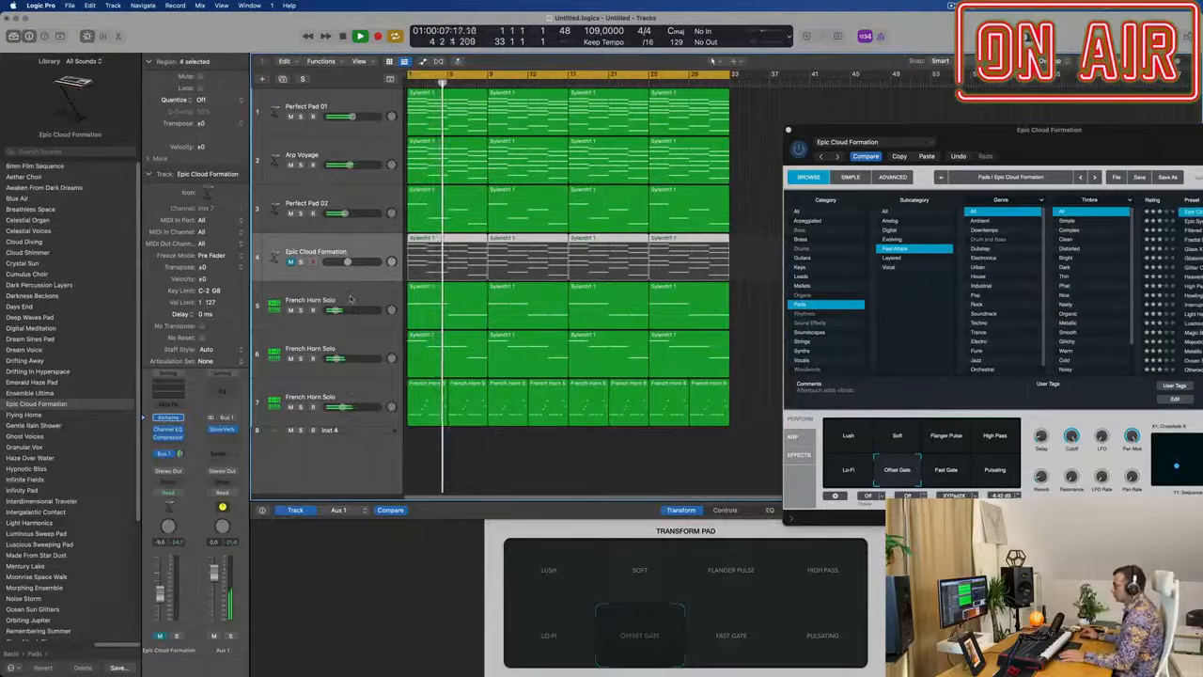
Add a second send to Bus 2 on the Grand Piano track's channel strip.
left_click(351, 395)
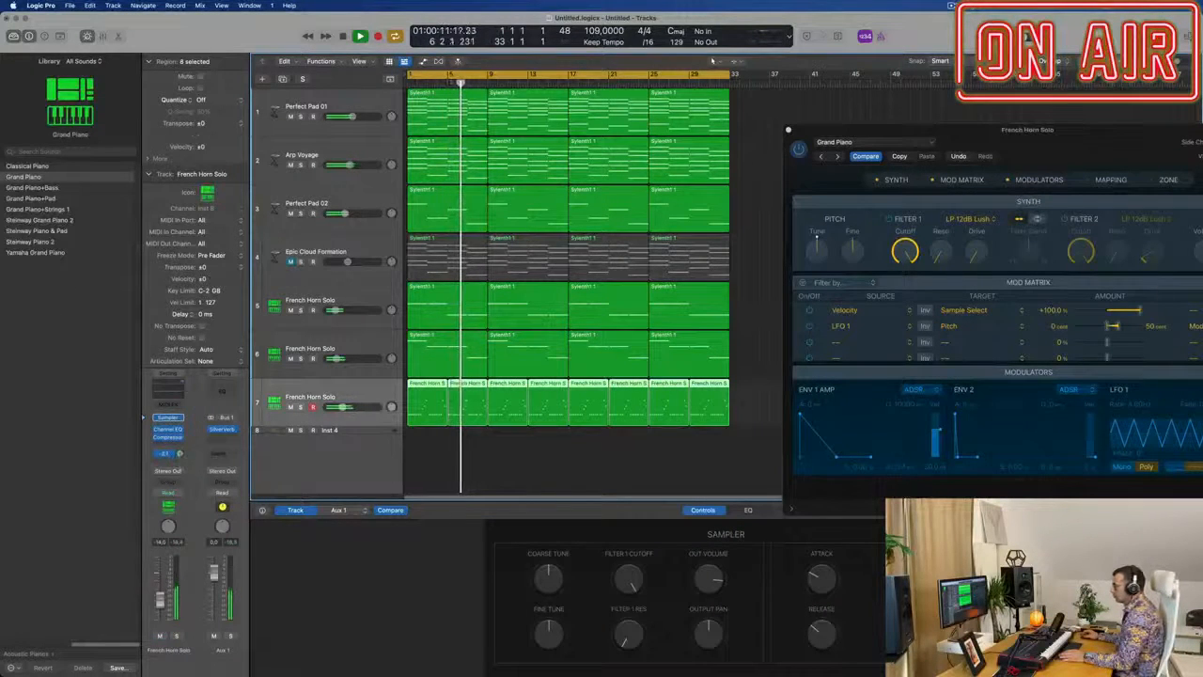
left_click(165, 454)
mouse_move(178, 476)
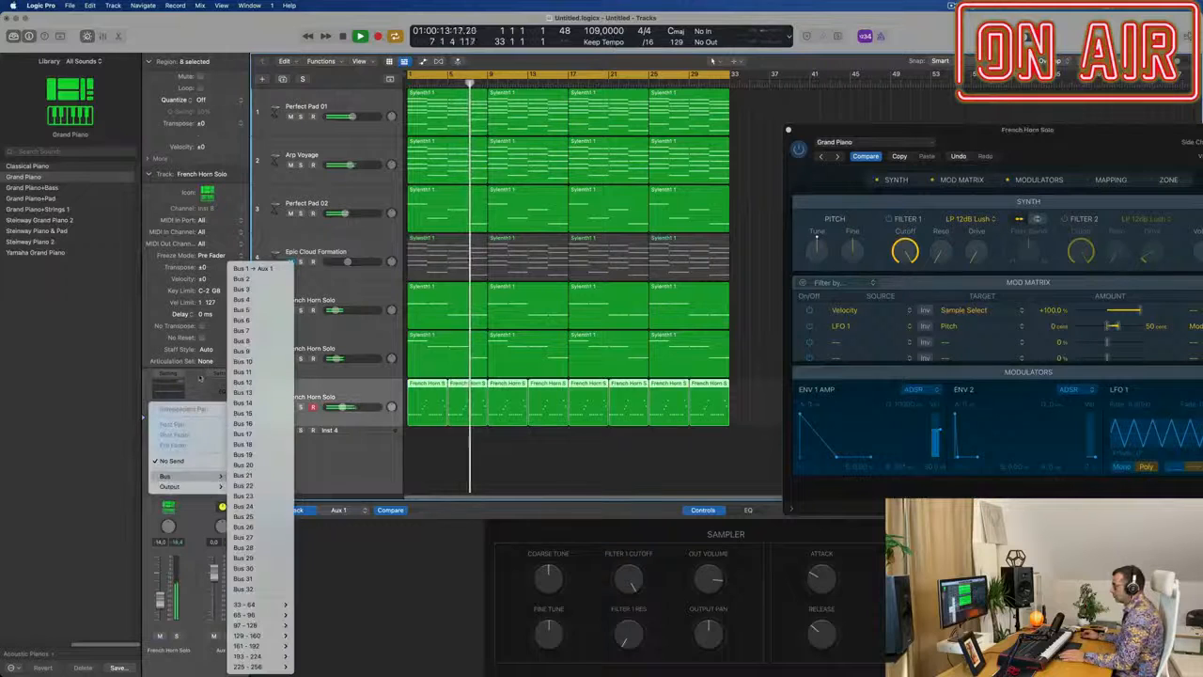
left_click(252, 267)
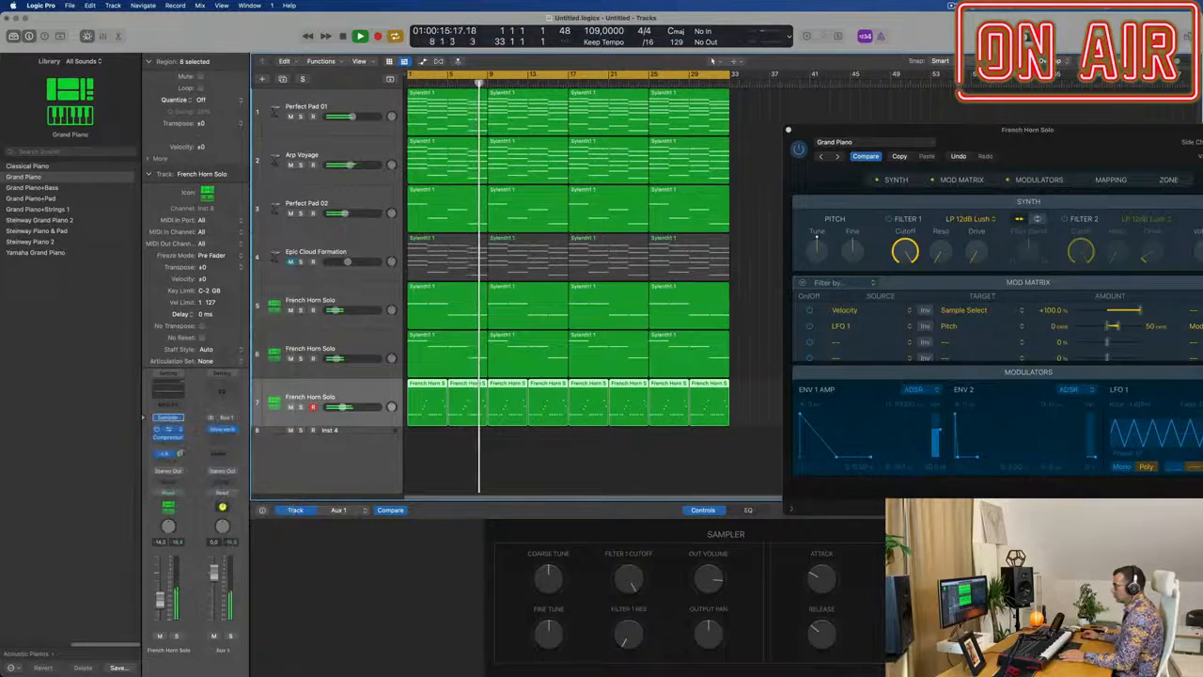
left_click(167, 462)
mouse_move(179, 476)
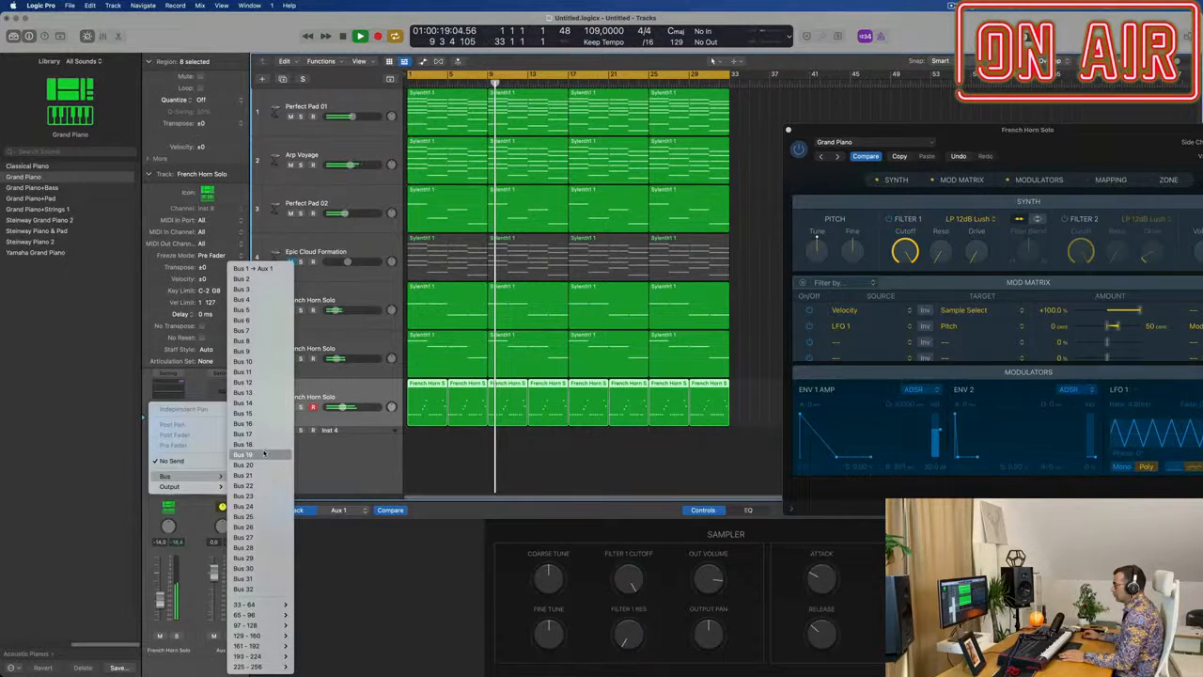
left_click(252, 298)
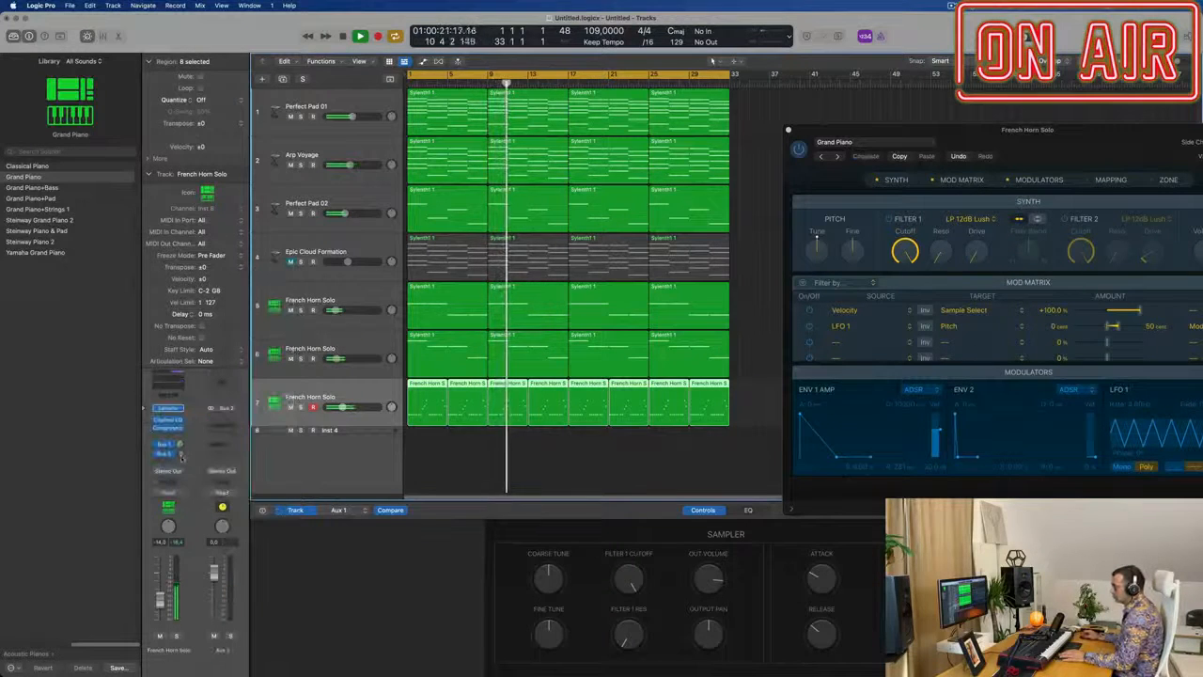
Insert the Stereo Delay effect on the Aux 2 channel.
left_click(231, 420)
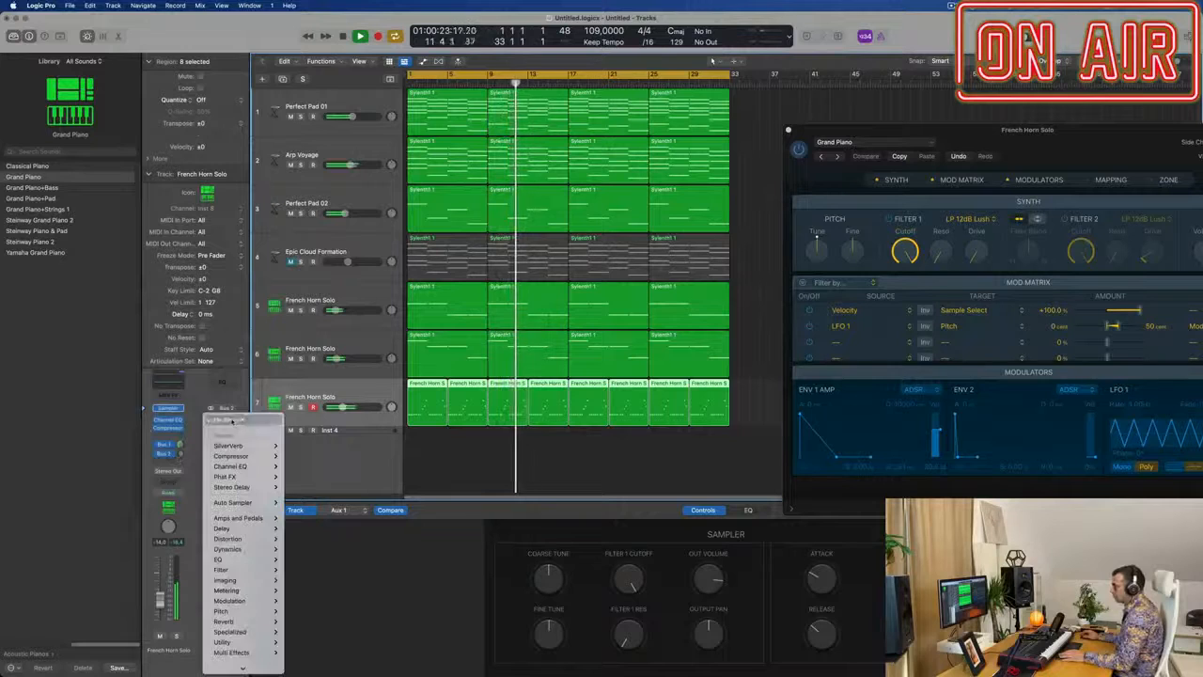
mouse_move(235, 528)
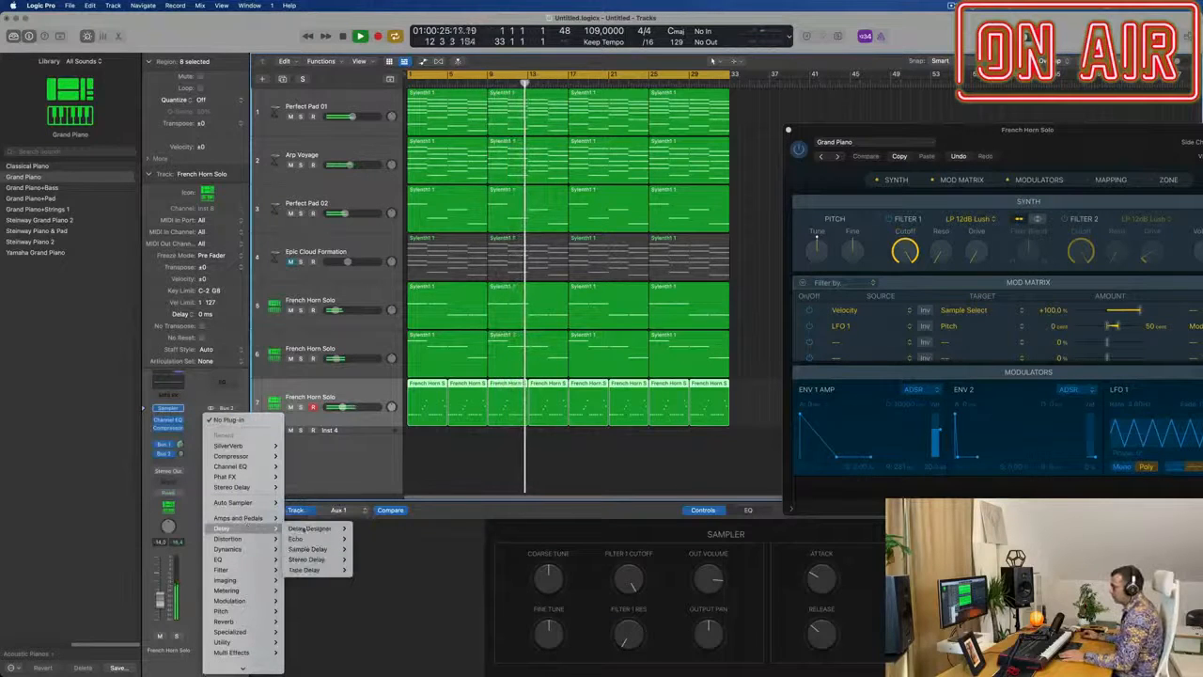
left_click(369, 561)
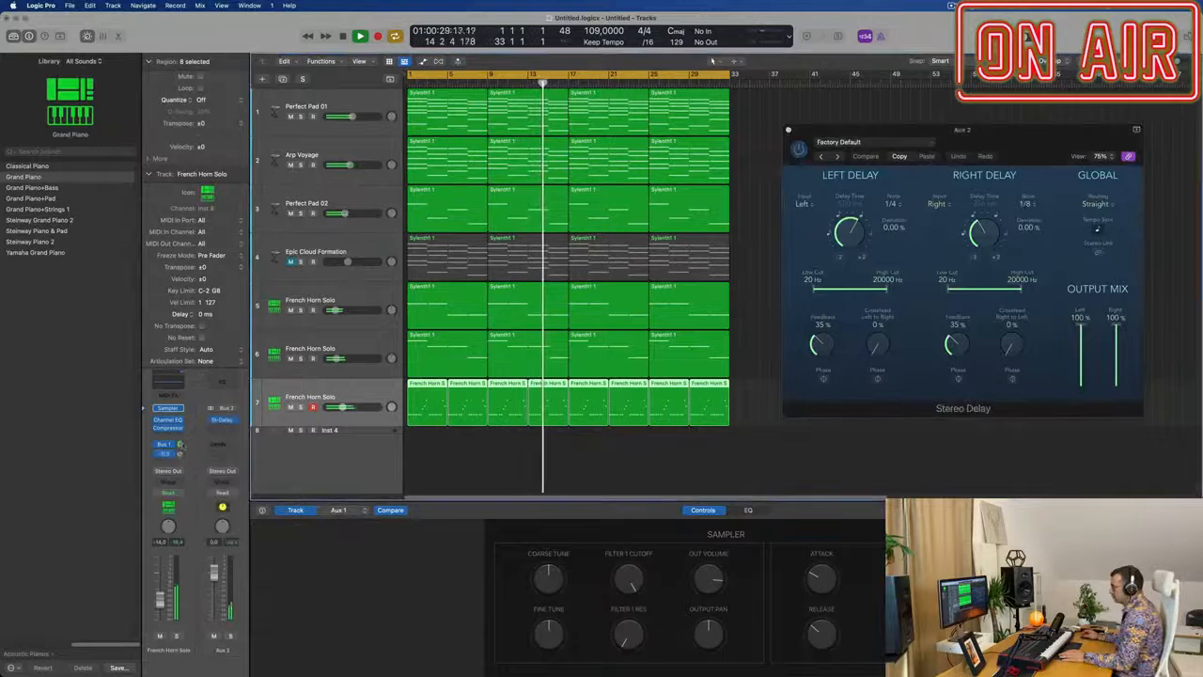
Adjust the Grand Piano track's Bus 2 send level to blend in the delay and close the Stereo Delay window.
left_click_drag(180, 455, 183, 458)
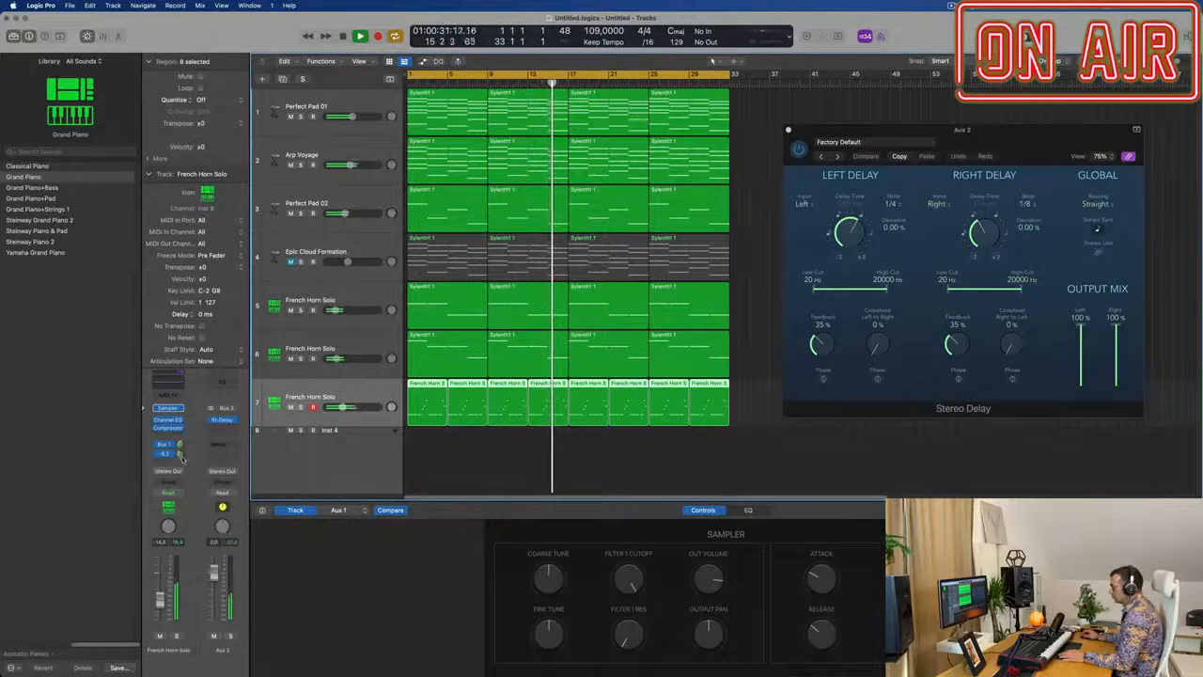
double_click(181, 455)
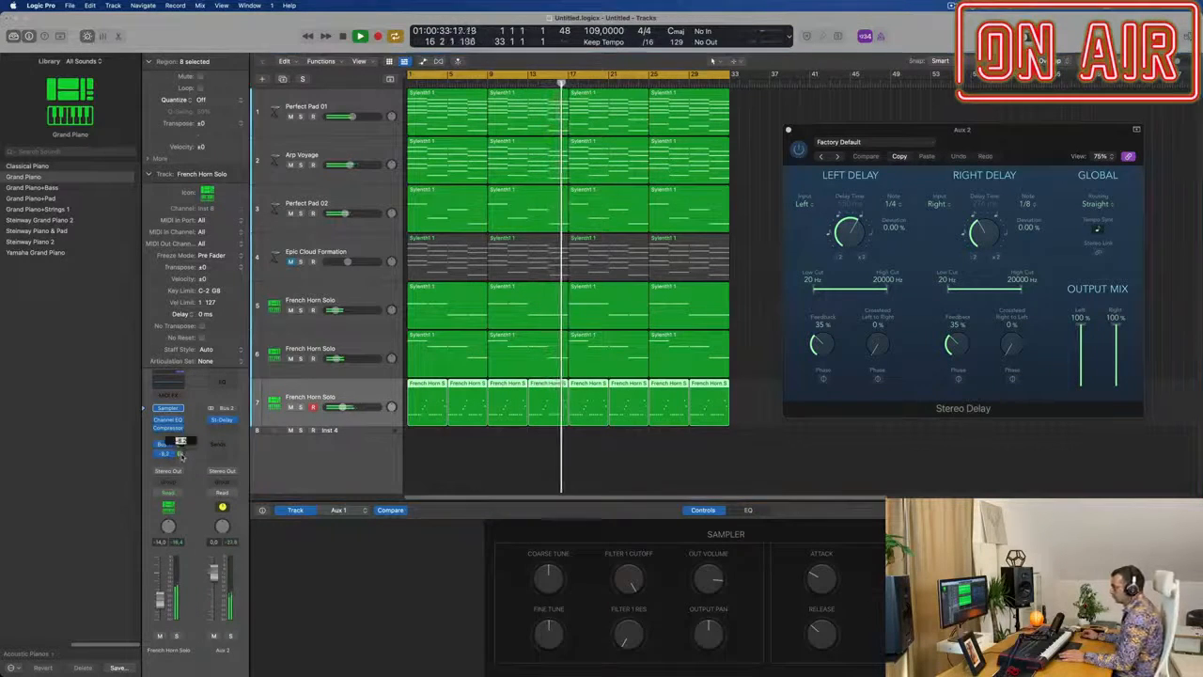
key("Return")
left_click_drag(992, 139, 939, 151)
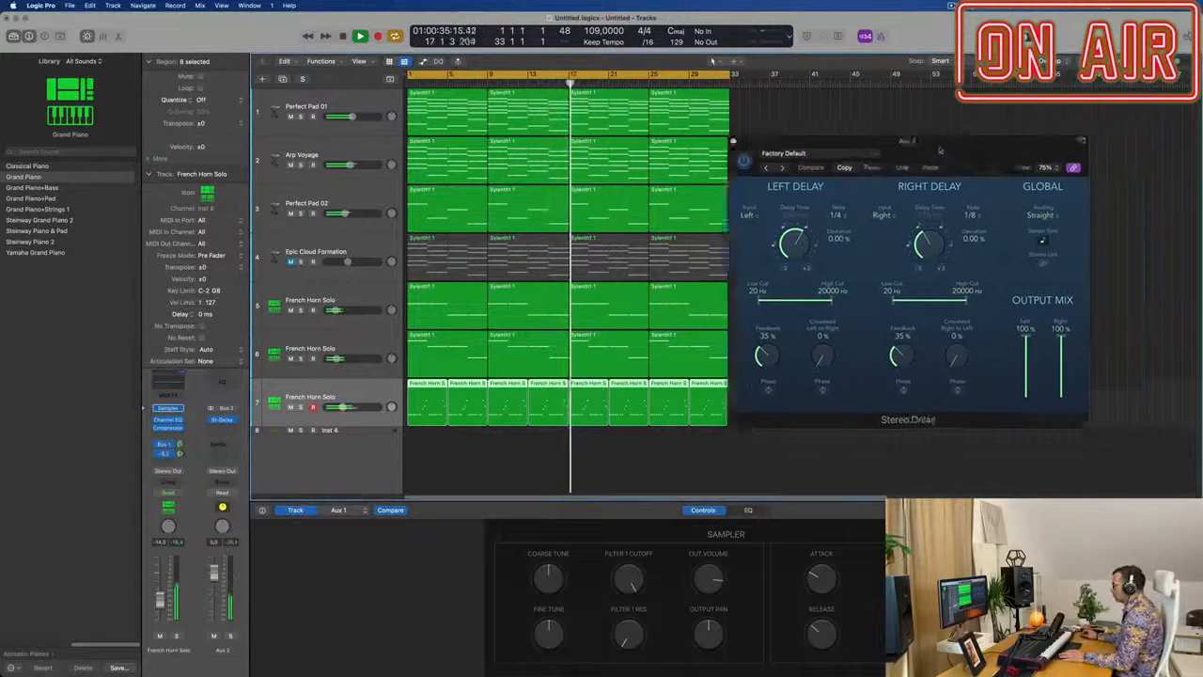
left_click(733, 141)
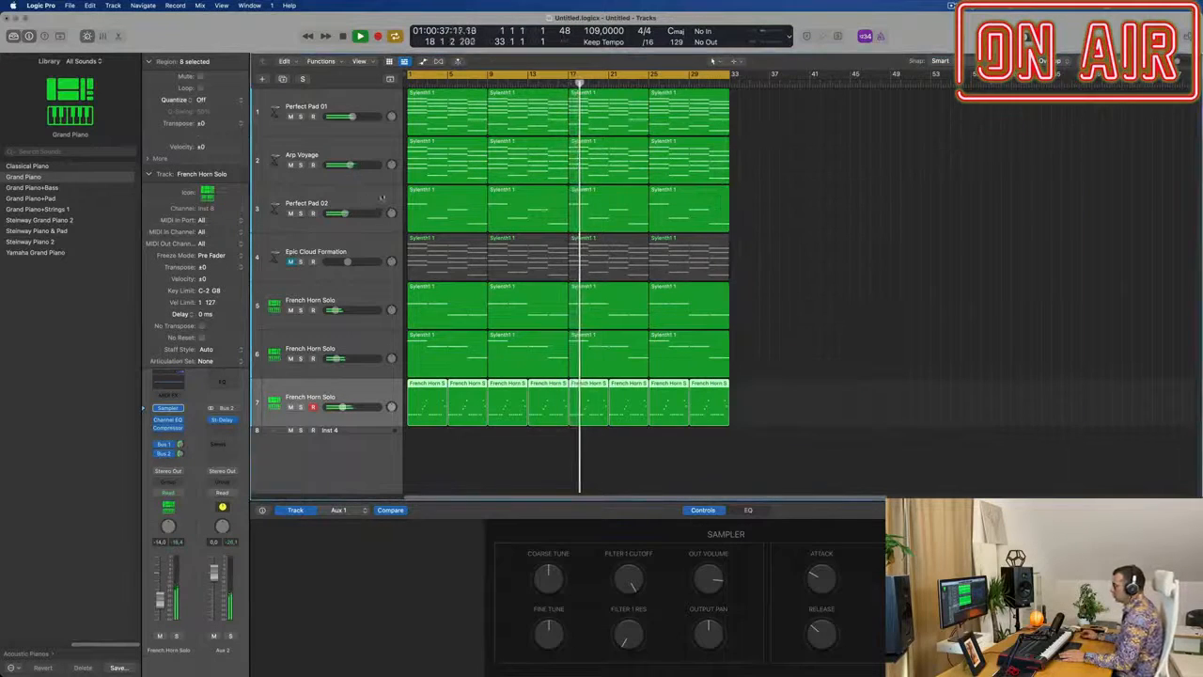
Lower the Arp Voyage track's volume and inspect the Alchemy instrument on the Perfect Pad 01 track.
left_click(384, 156)
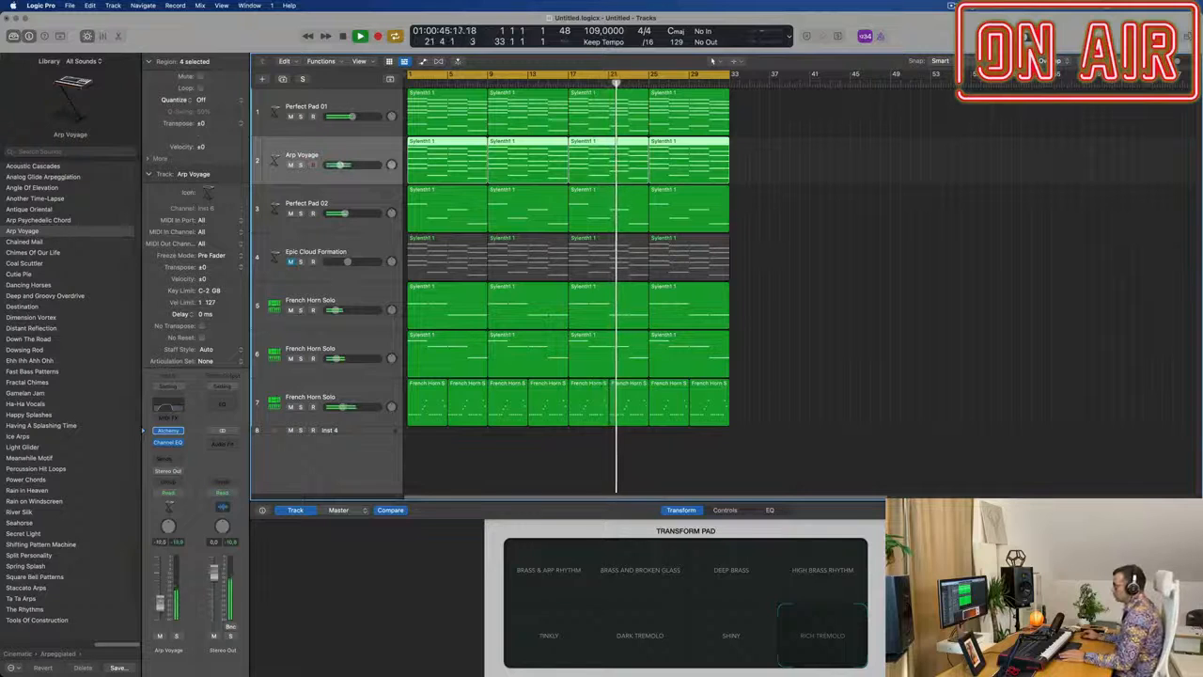
key("Up")
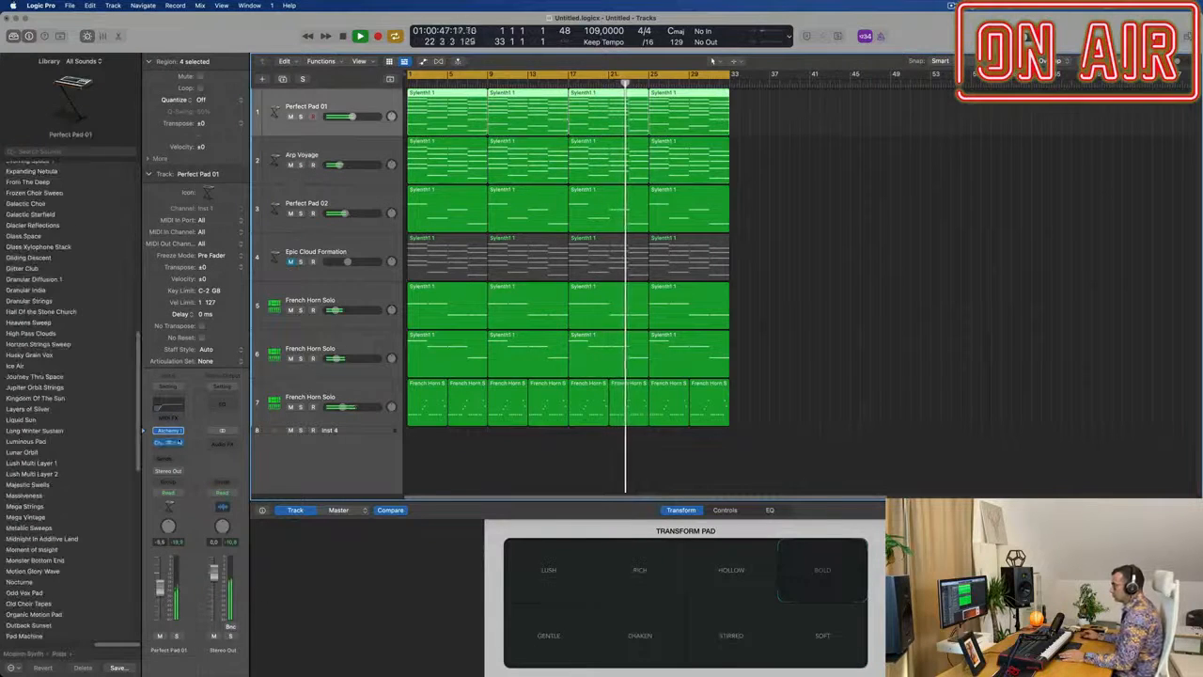
left_click(169, 431)
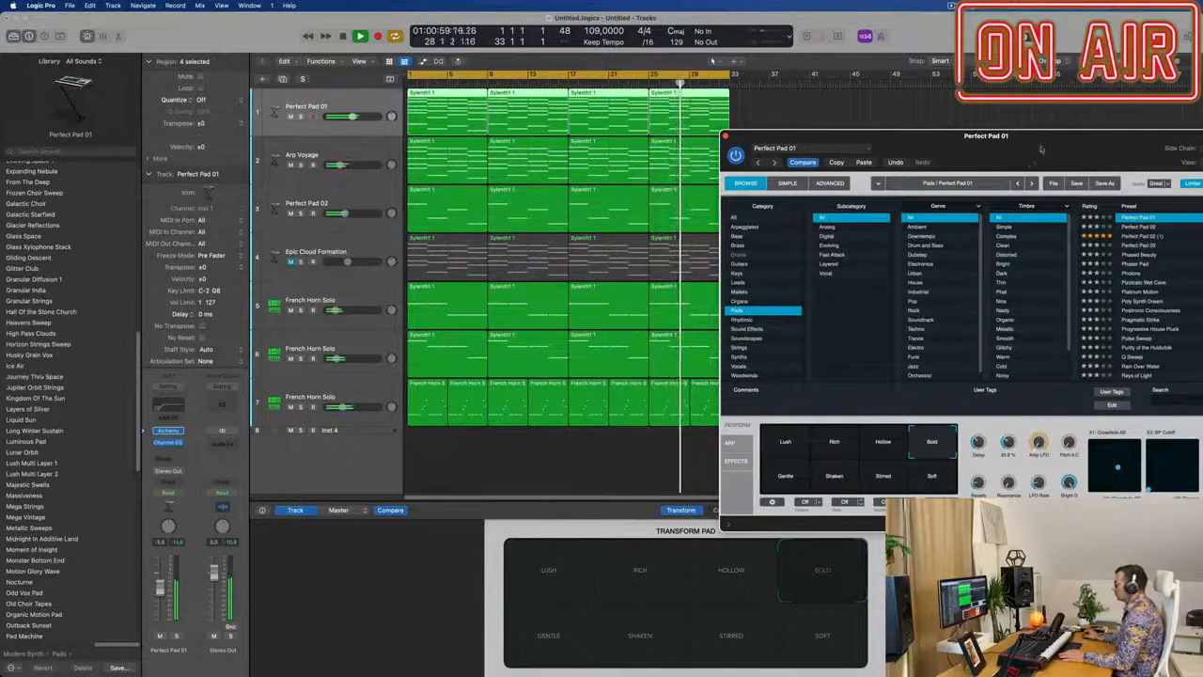
left_click_drag(769, 149, 554, 77)
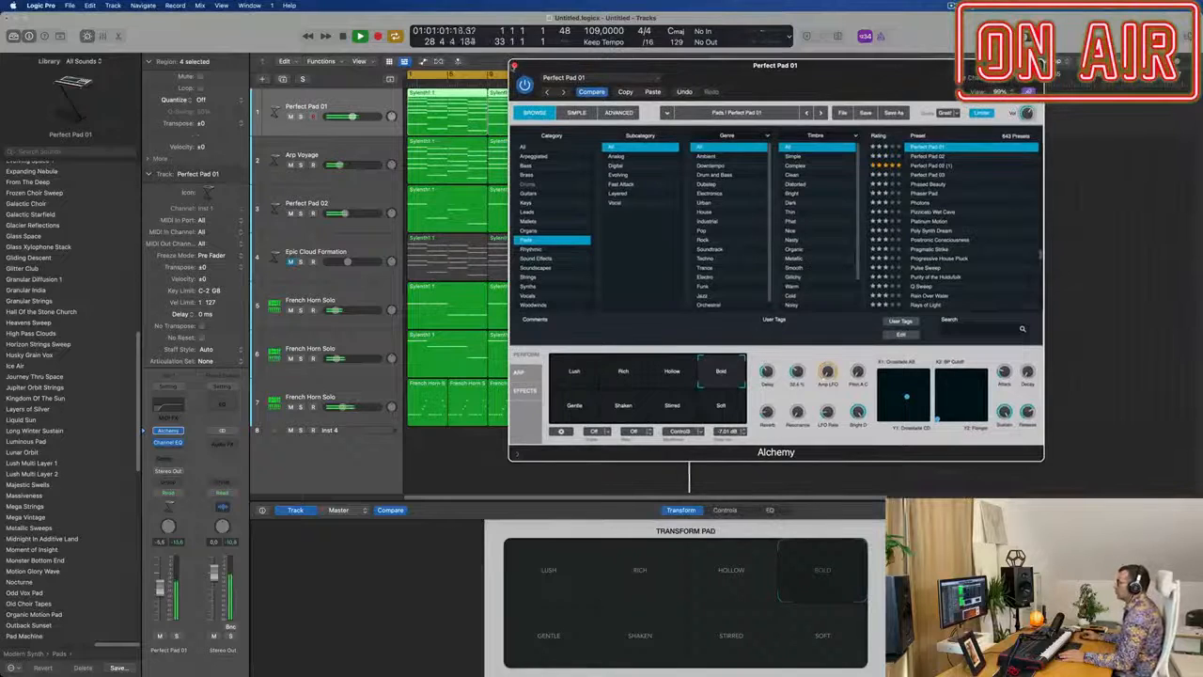
left_click(514, 67)
Open the Grand Piano regions of track 7 in the Piano Roll, with note velocities shown for all eight regions.
left_click(827, 325)
left_click(847, 328, "ctrl+alt")
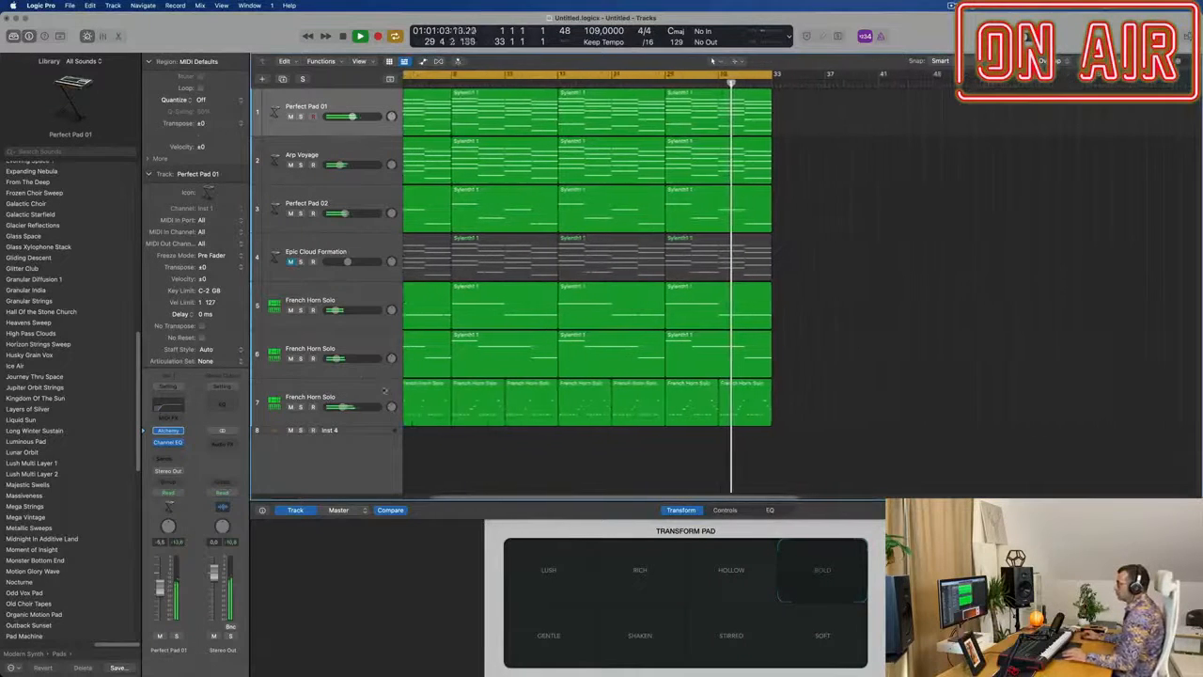
left_click(310, 397)
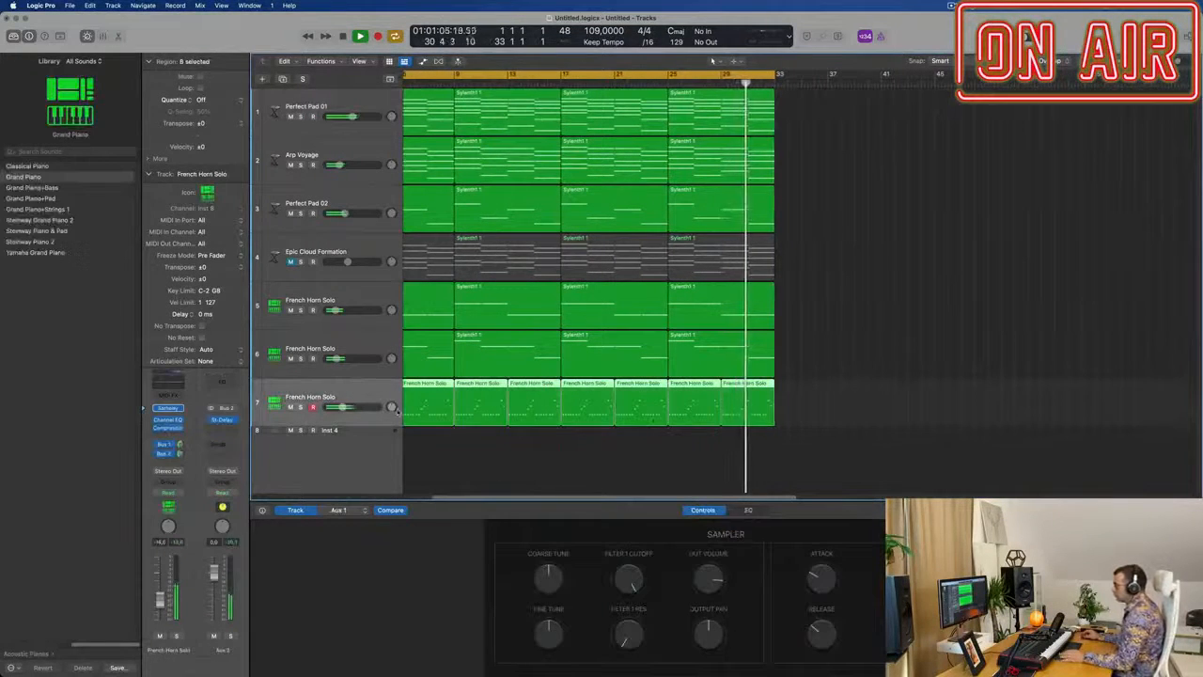
scroll(786, 410, "left", 2)
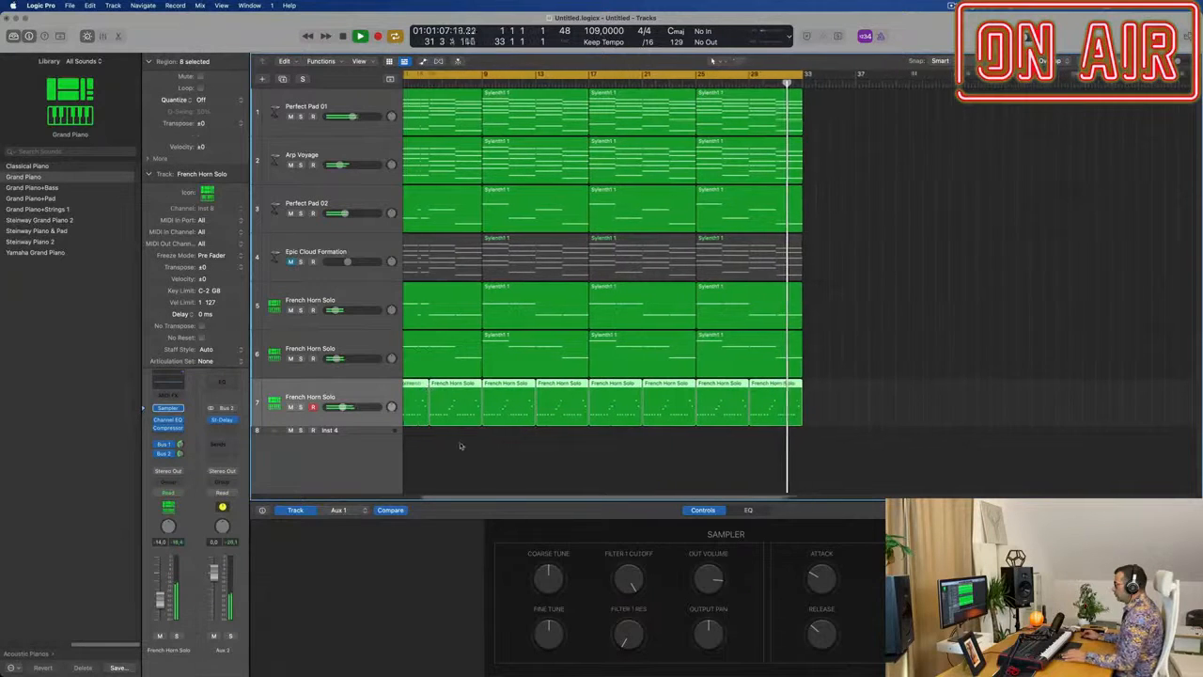
scroll(414, 388, "left", 4)
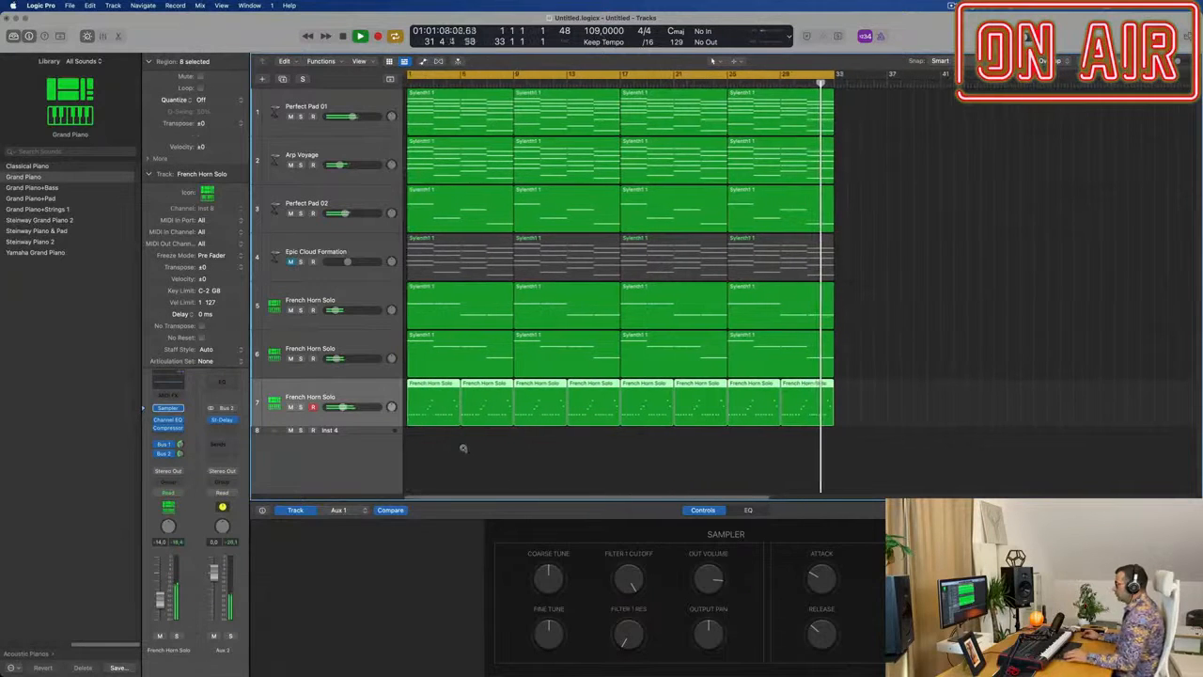
double_click(434, 386)
scroll(466, 624, "left", 5)
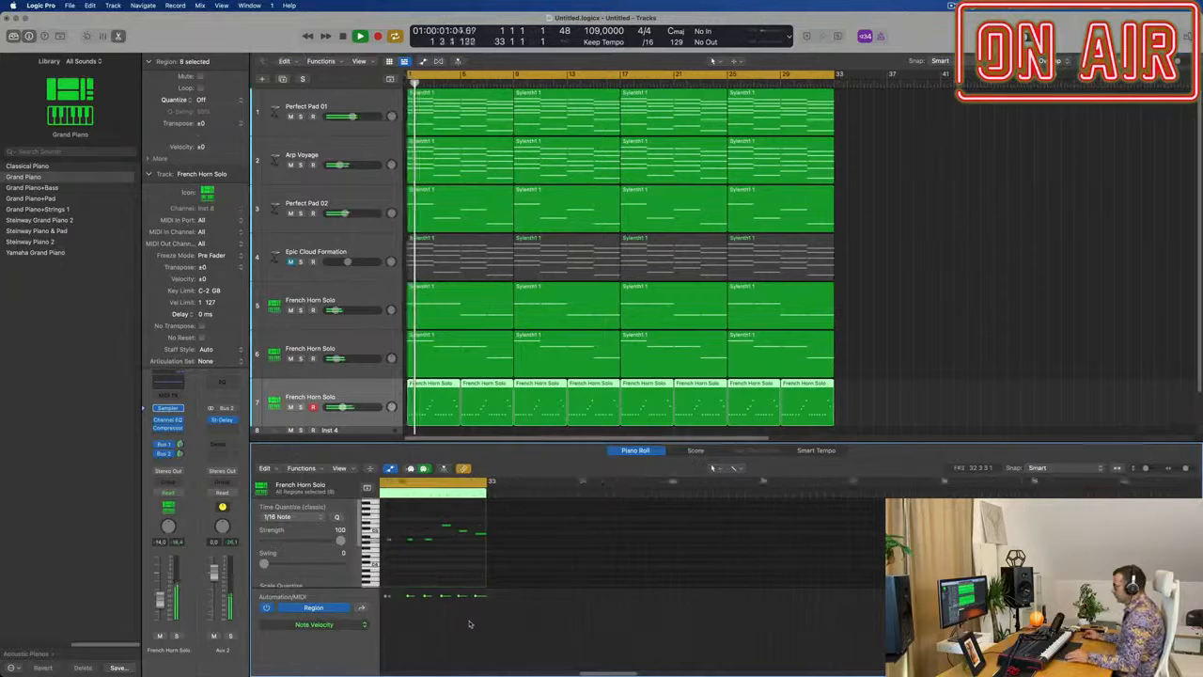
scroll(493, 615, "left", 5)
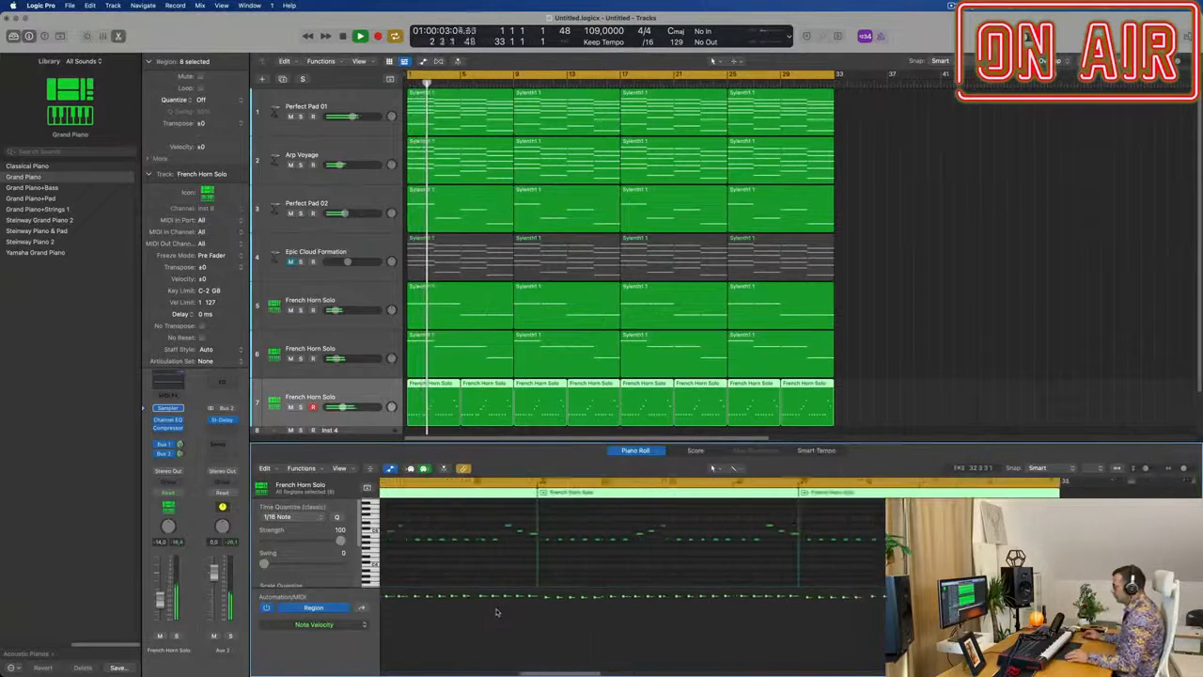
scroll(492, 622, "left", 5)
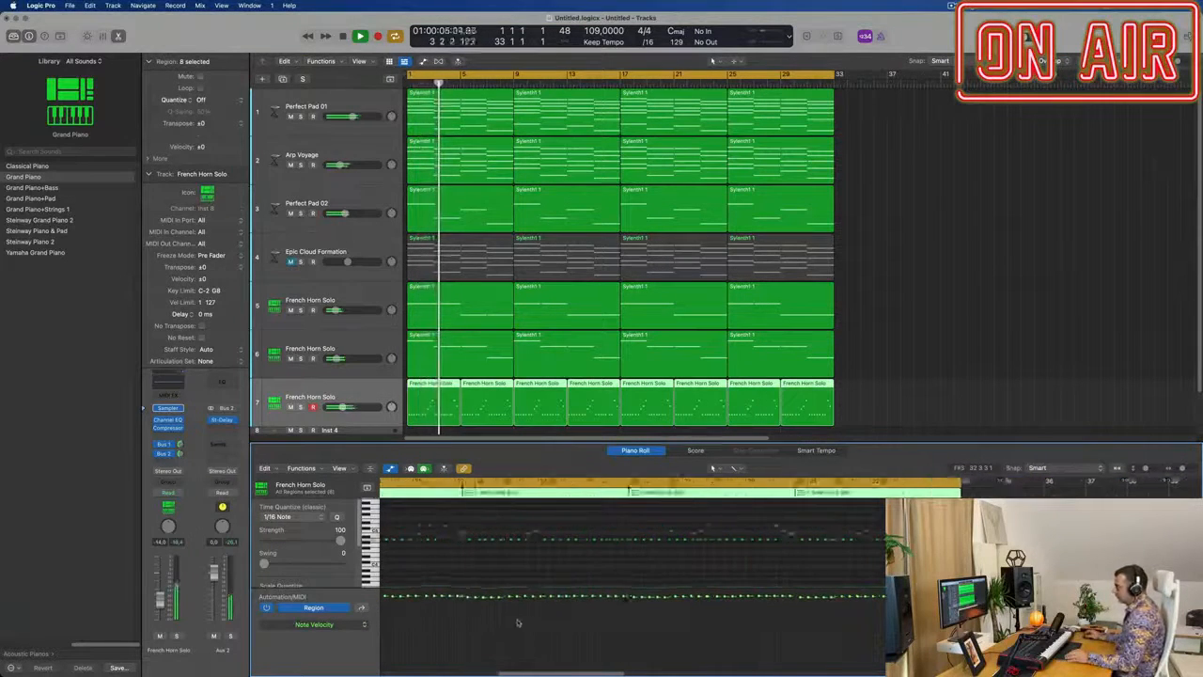
scroll(520, 625, "left", 5)
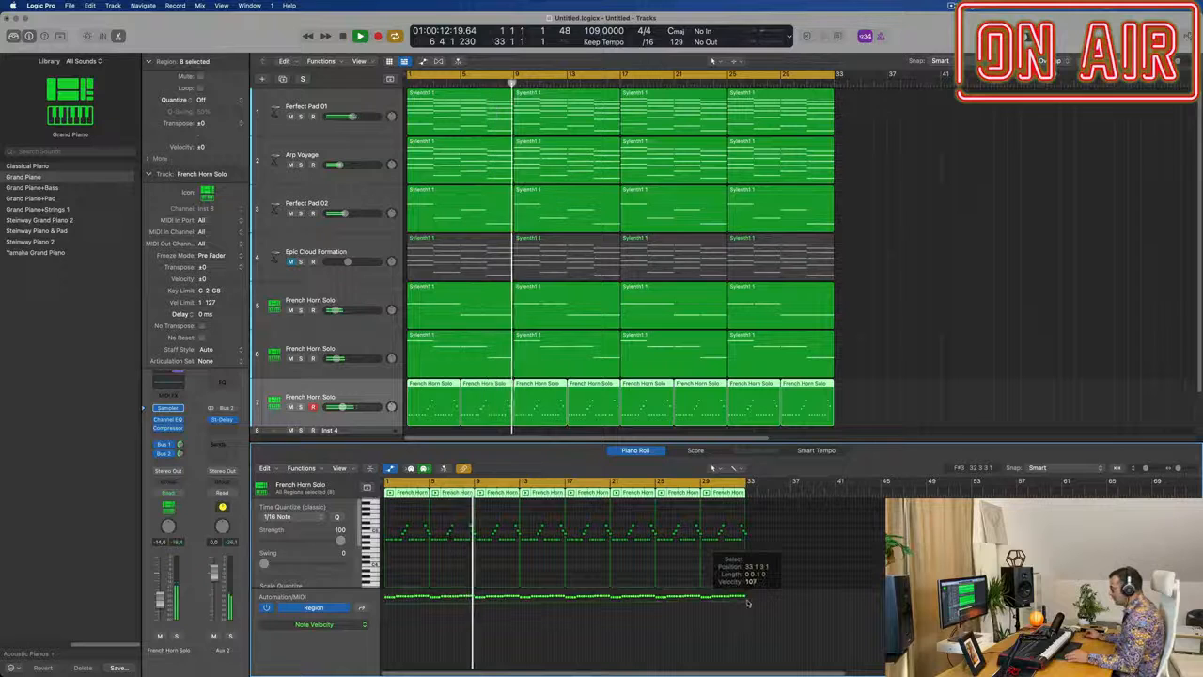
Lower the note velocities in the first Grand Piano region and shape them into a gradual rising ramp.
left_click_drag(430, 613, 383, 588)
key("Return")
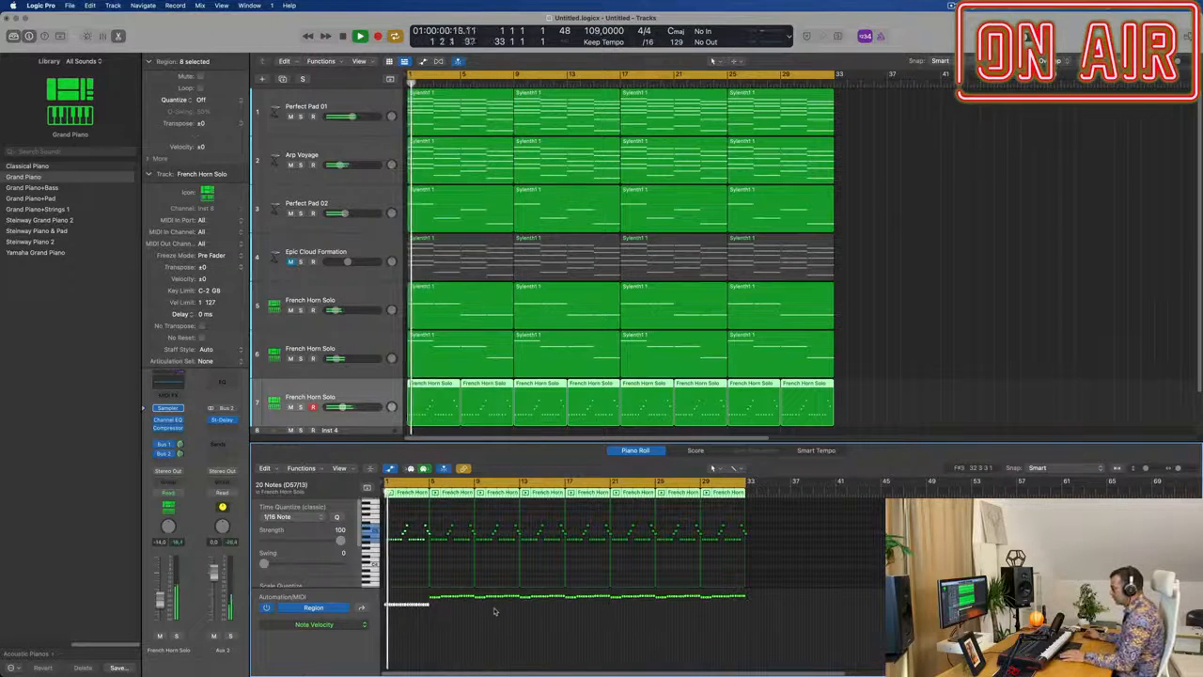
left_click_drag(383, 615, 429, 614)
key("Return")
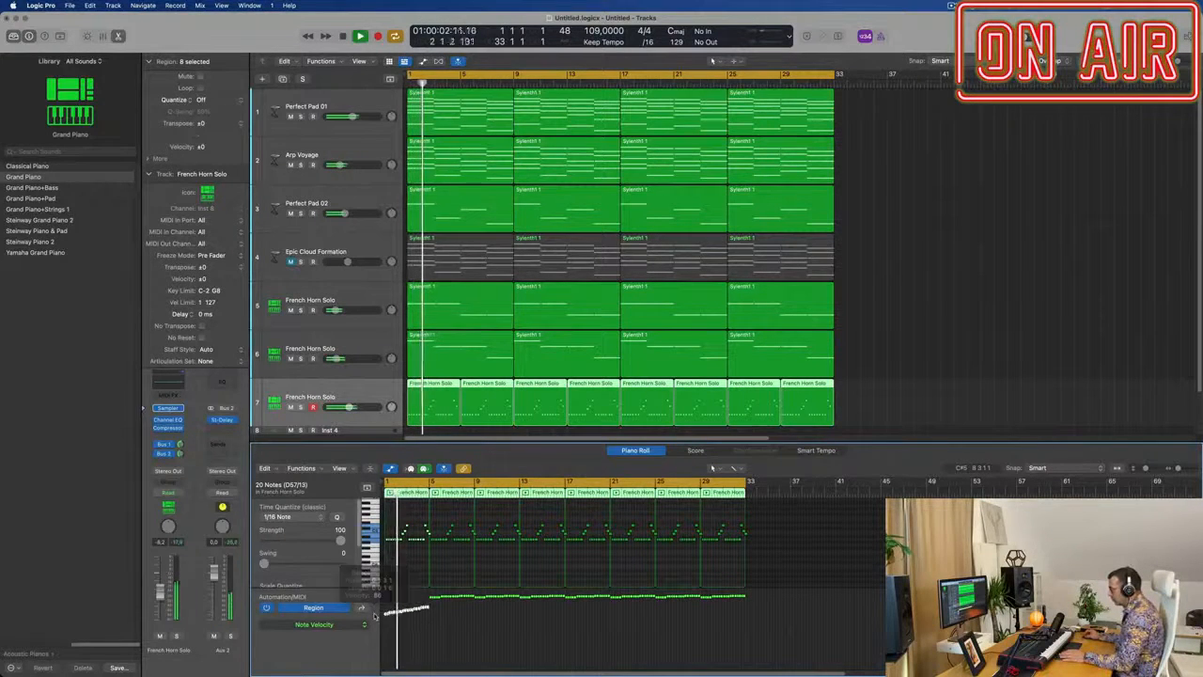
Delete all the Grand Piano regions on track 7 except the first one.
scroll(405, 639, "up", 3)
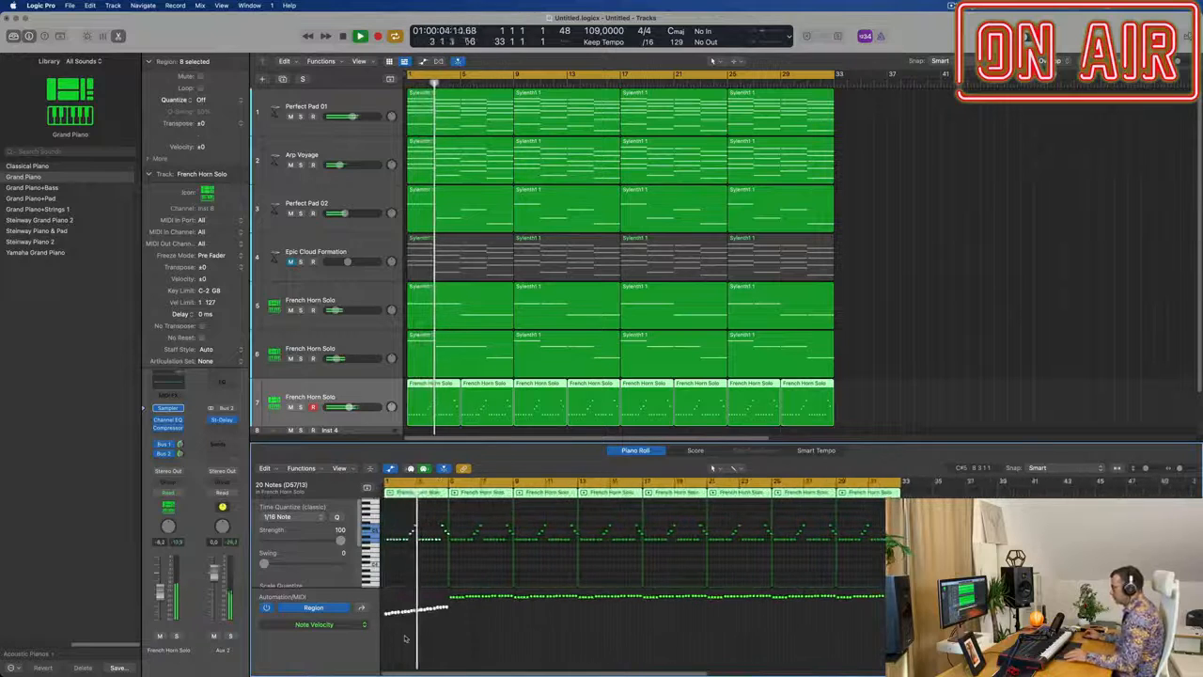
scroll(406, 638, "up", 3)
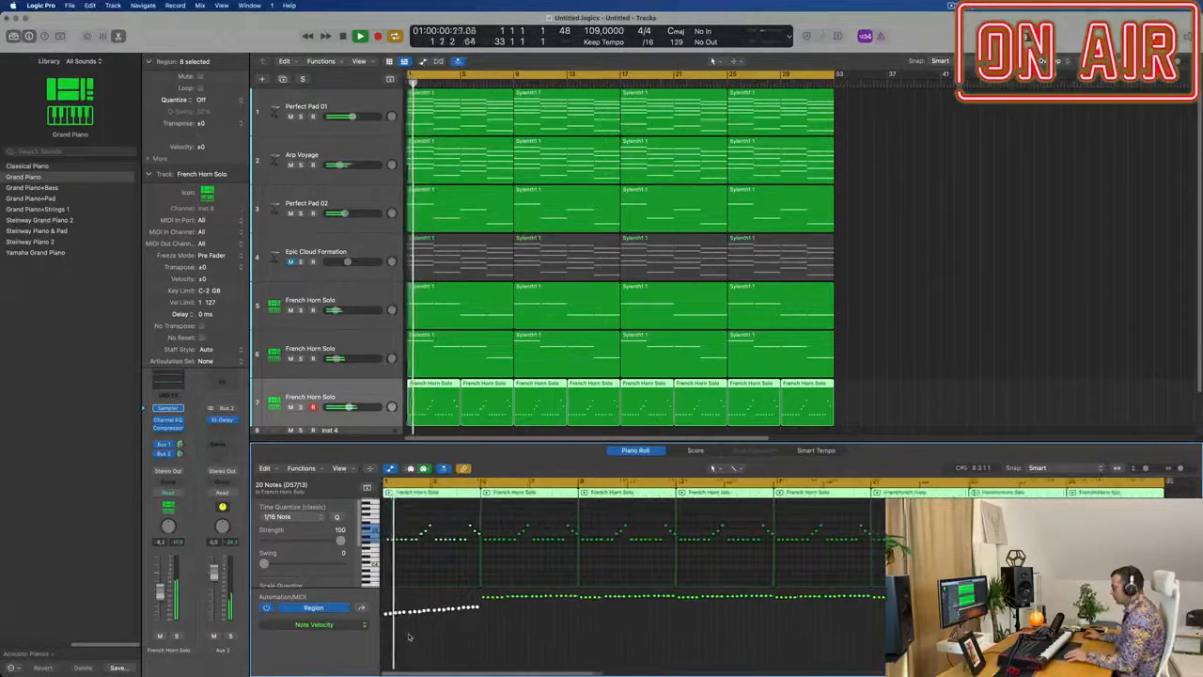
scroll(407, 636, "down", 2)
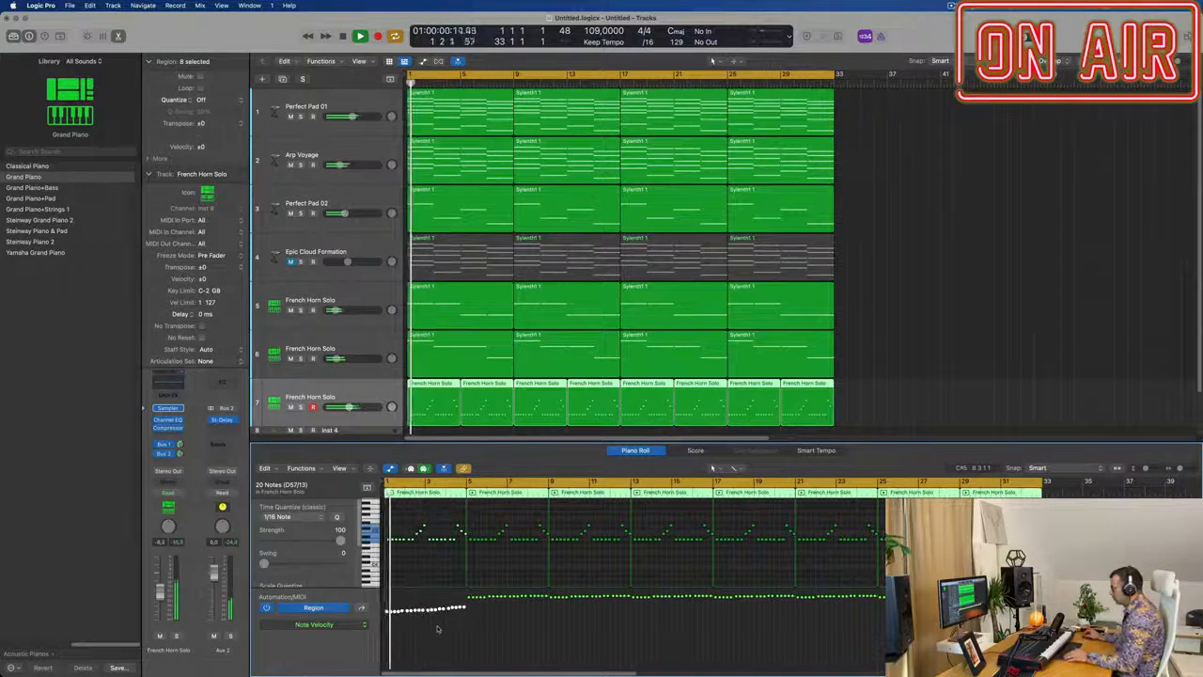
scroll(449, 632, "up", 1)
scroll(460, 636, "down", 3)
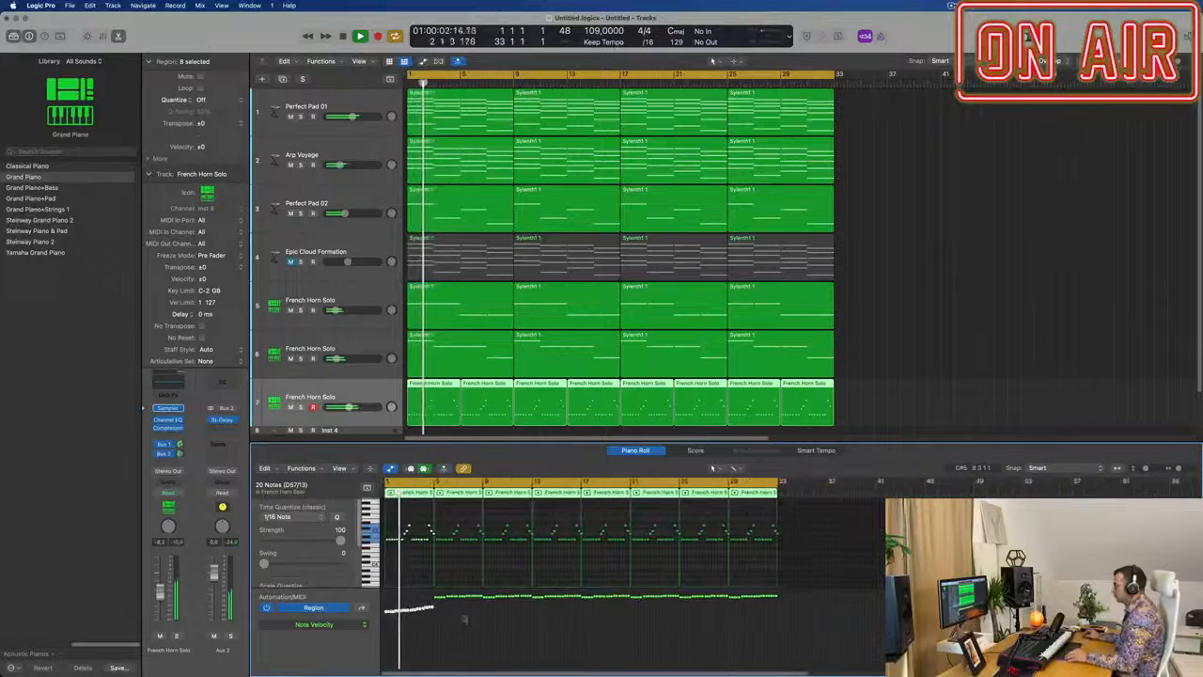
left_click(857, 398)
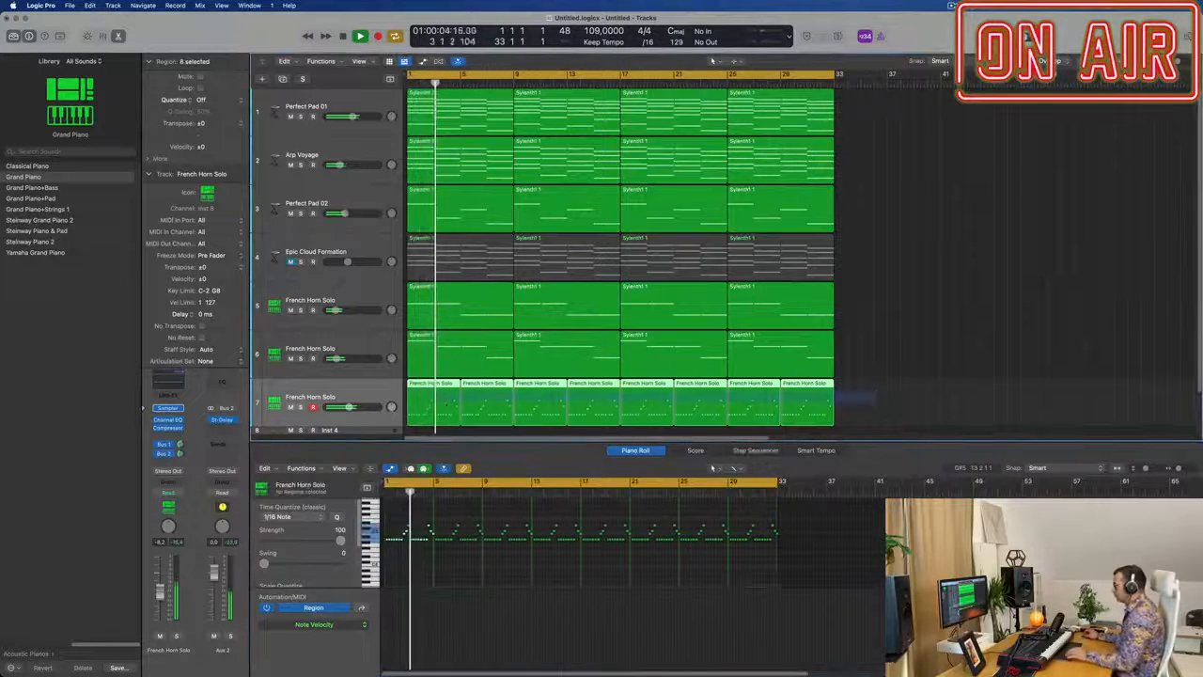
key("Delete")
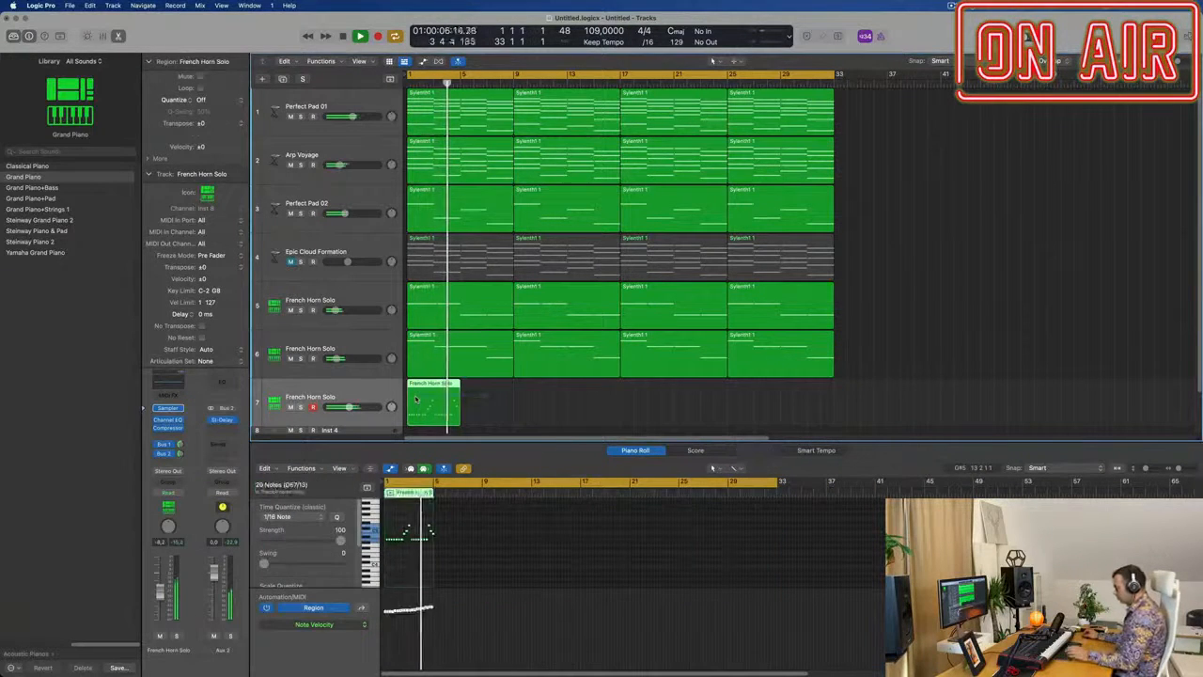
Transpose the notes of the remaining Grand Piano region down one octave in the Piano Roll.
key("p")
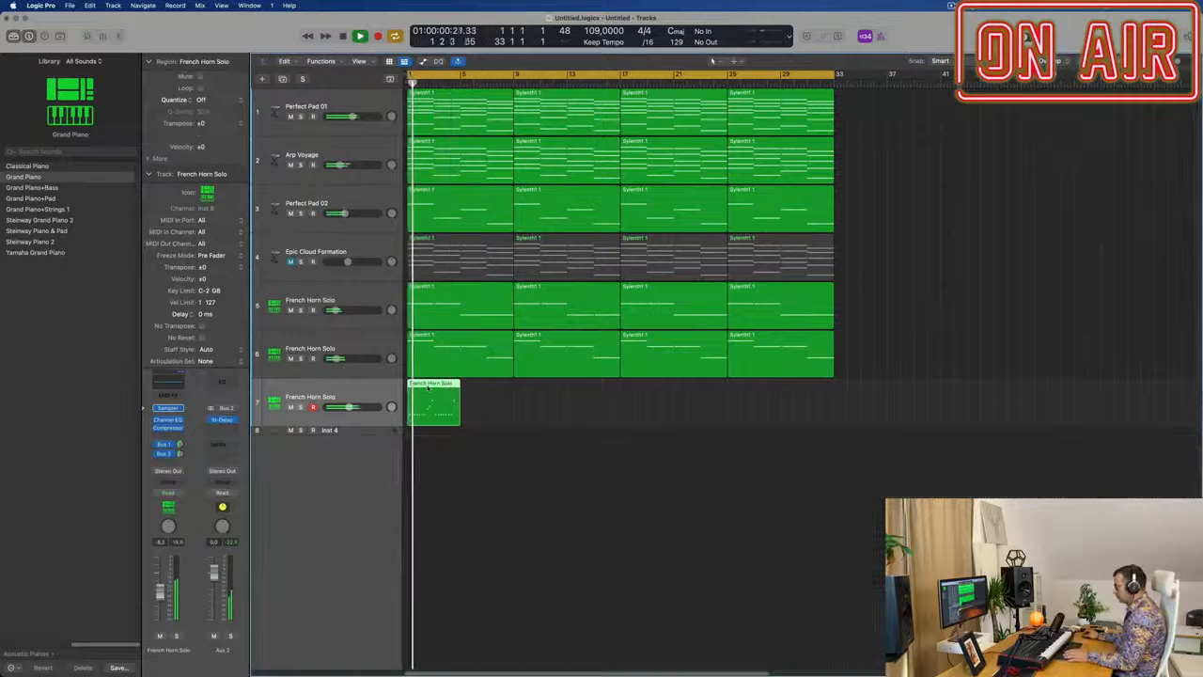
key("p")
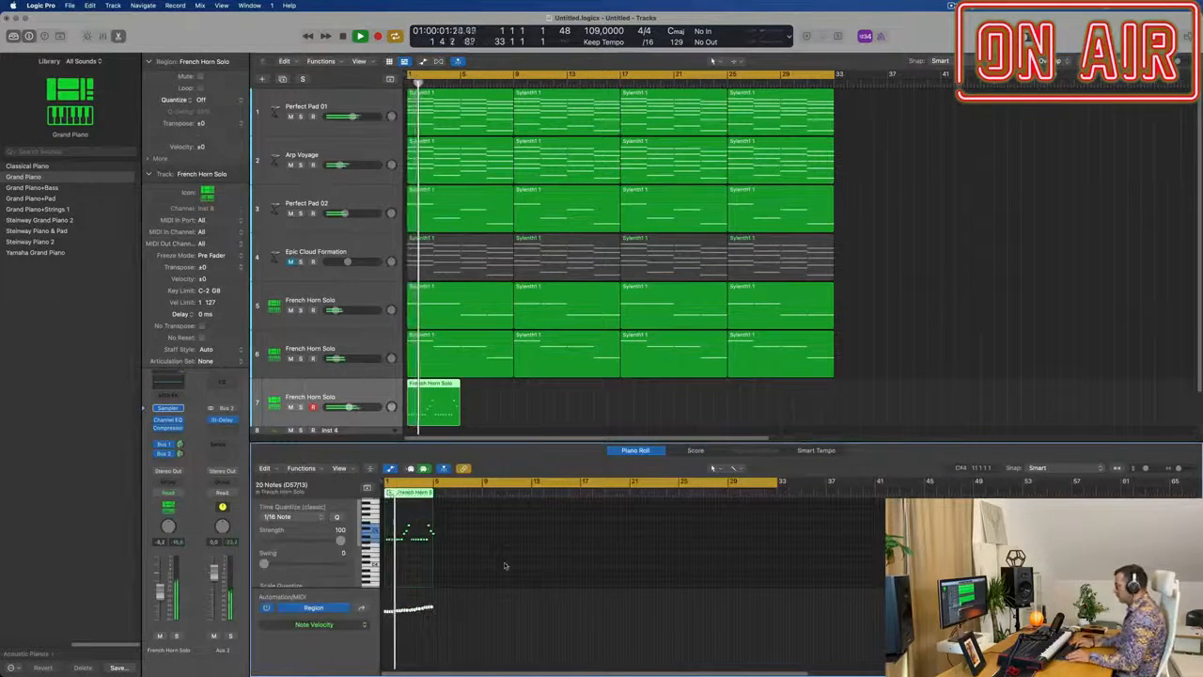
left_click(504, 405)
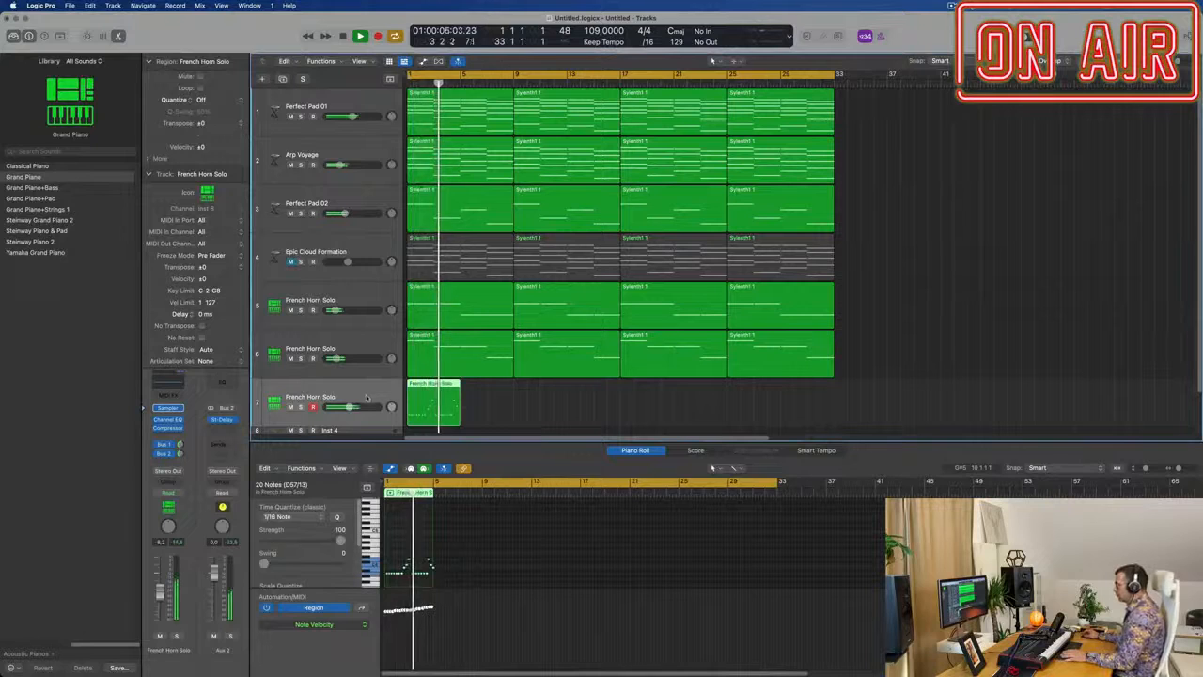
Duplicate the Grand Piano track with its settings and copy the region onto the new track, one octave higher.
left_click(281, 79)
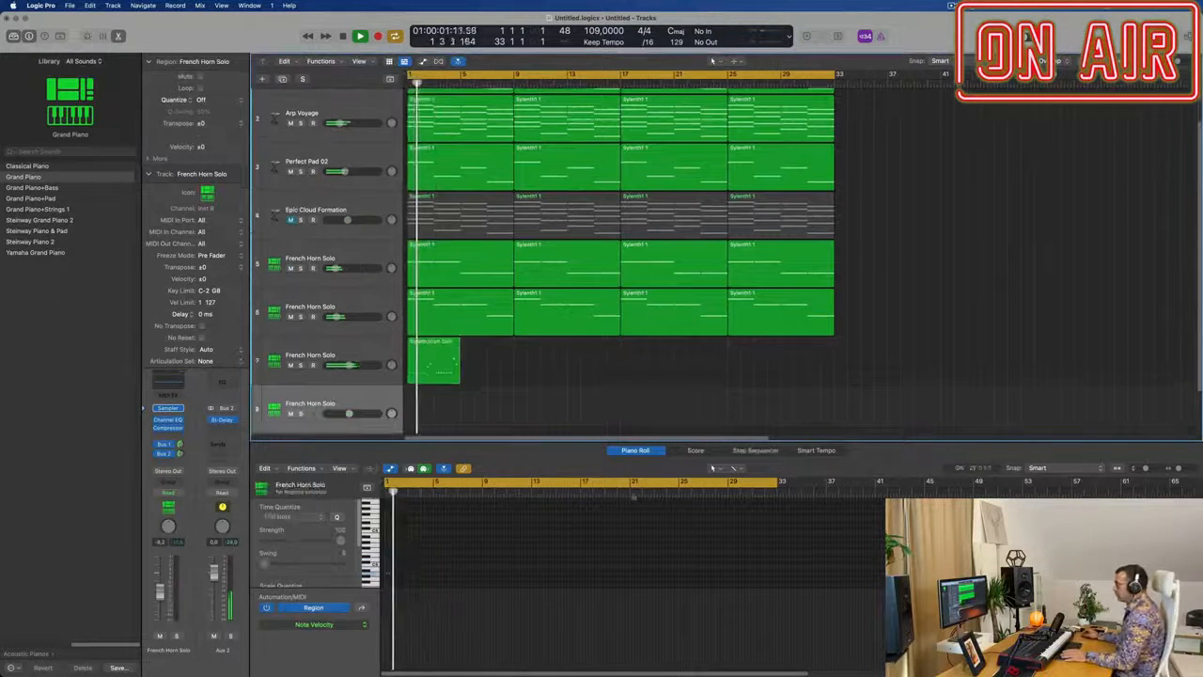
left_click_drag(437, 354, 435, 402)
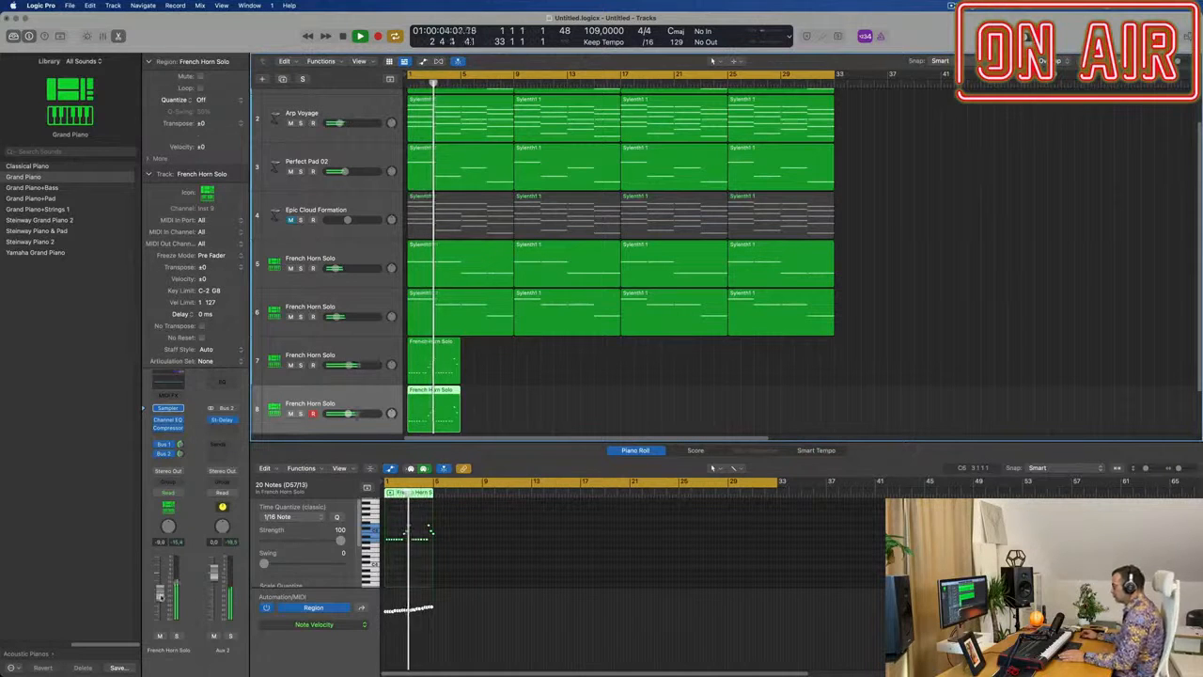
Repeat the two Grand Piano regions on tracks 7 and 8 until they fill the arrangement up to bar 33.
left_click(440, 403, "shift")
key("super+r")
key("super+r")
key("super+r")
key("super+r")
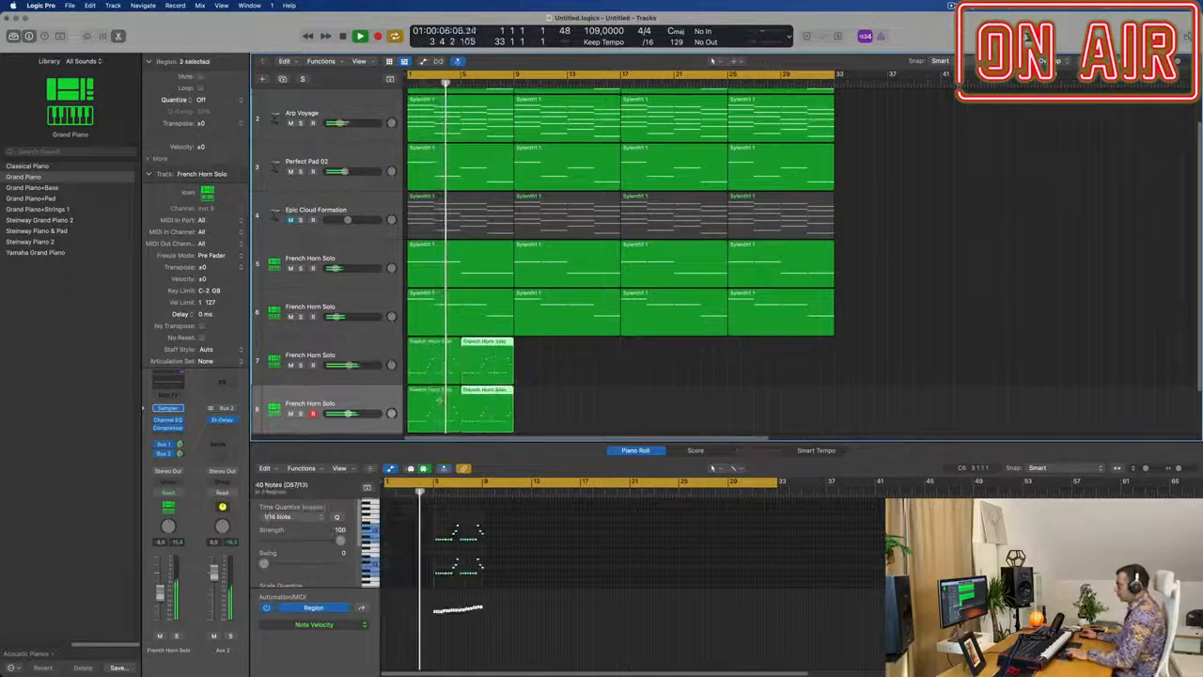
key("super+r")
key("super+r")
key("super+r")
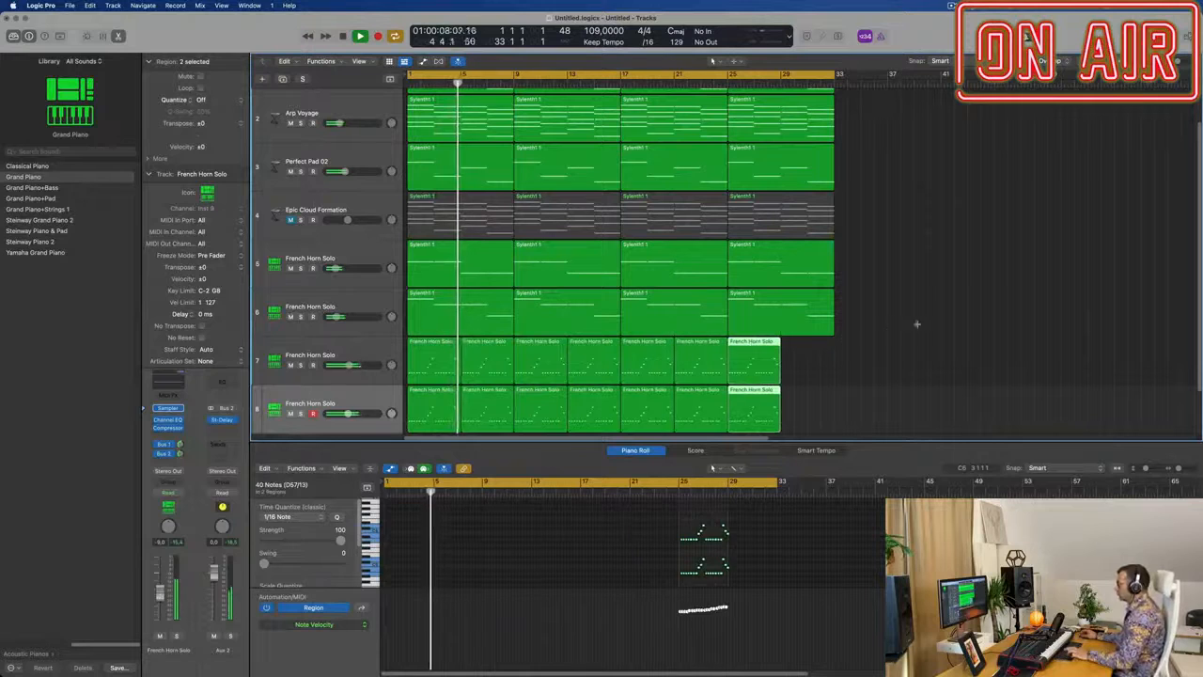
left_click(904, 345)
scroll(904, 347, "up", 3)
scroll(930, 346, "down", 3)
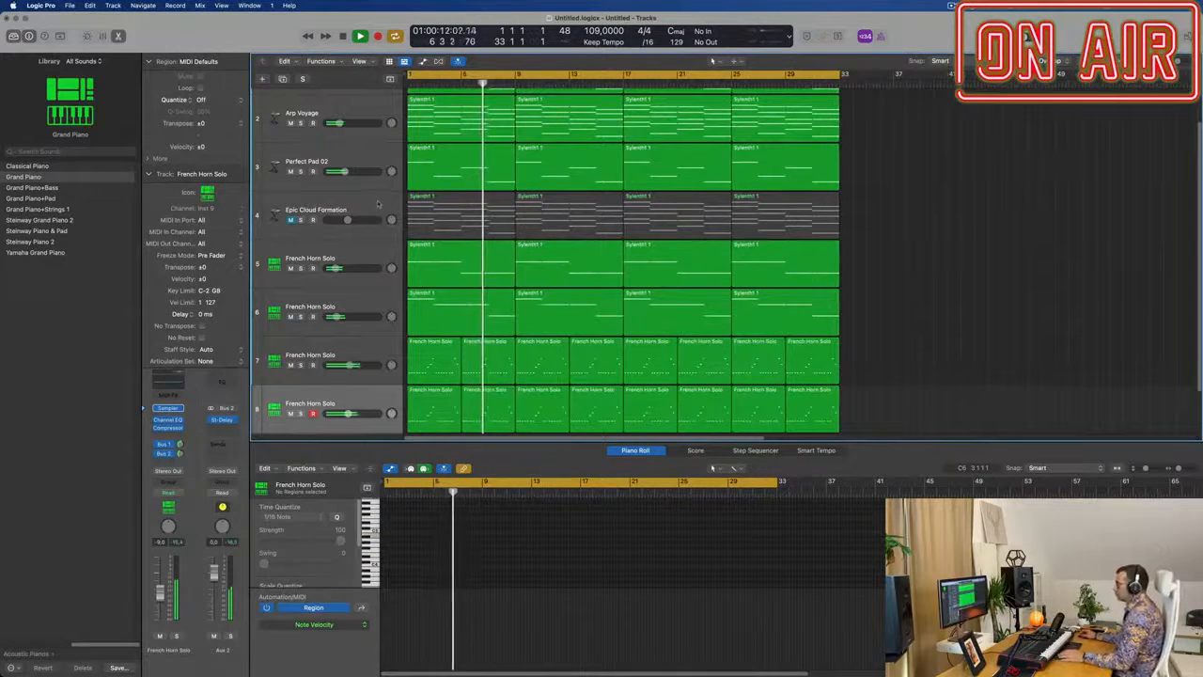
Unmute the Epic Cloud Formation track and cut its low frequencies with the Channel EQ.
left_click(290, 218)
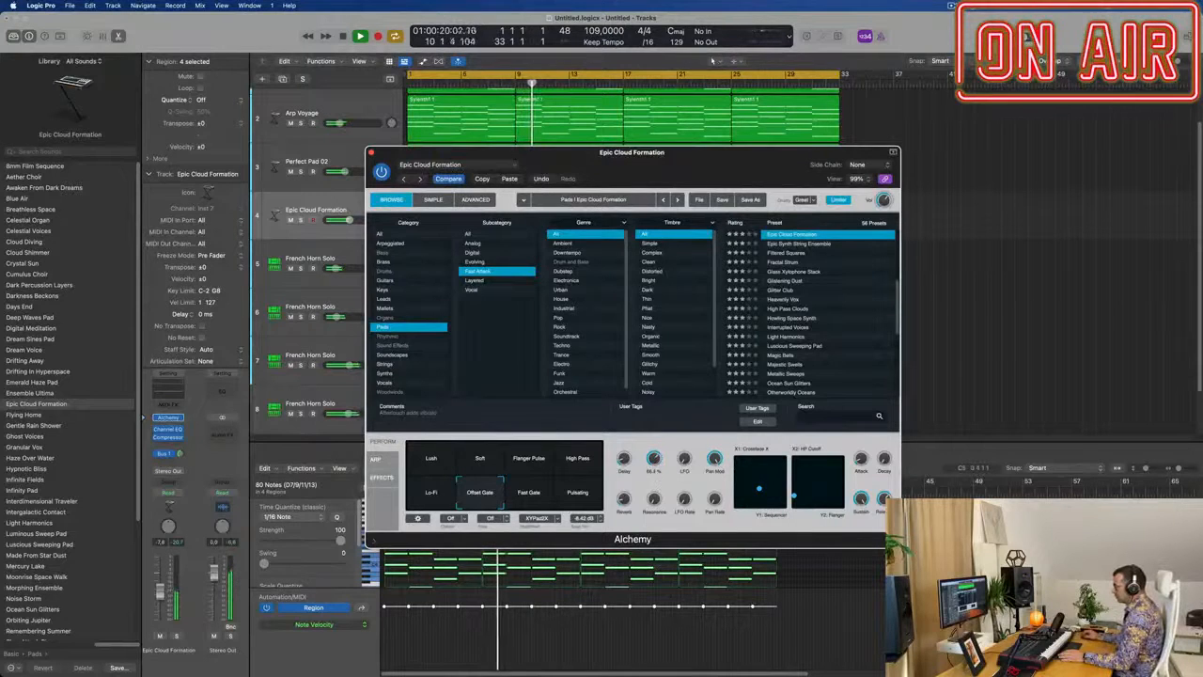
left_click(162, 392)
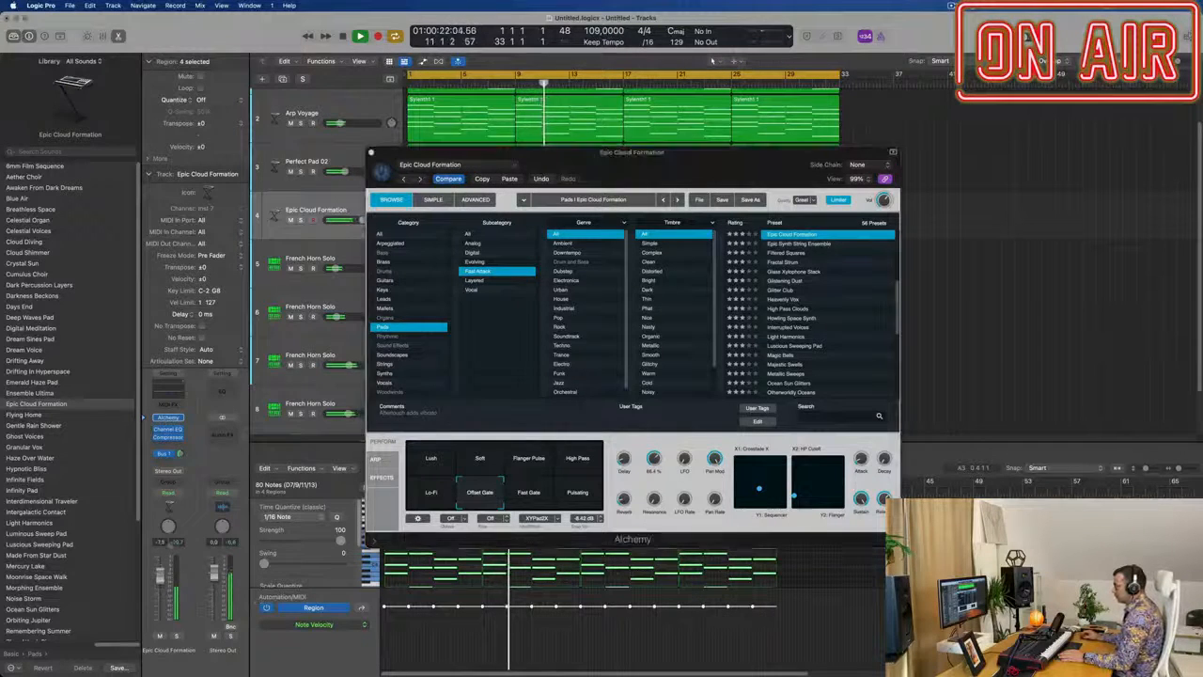
left_click(161, 392)
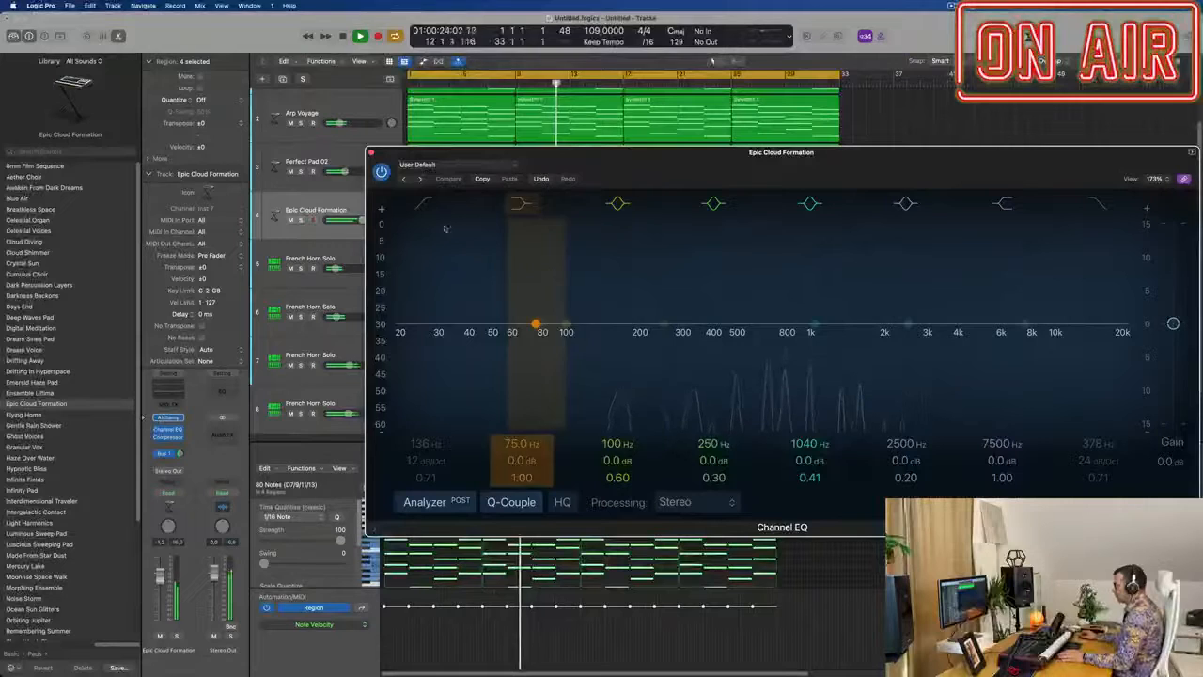
left_click_drag(602, 349, 682, 350)
left_click(371, 152)
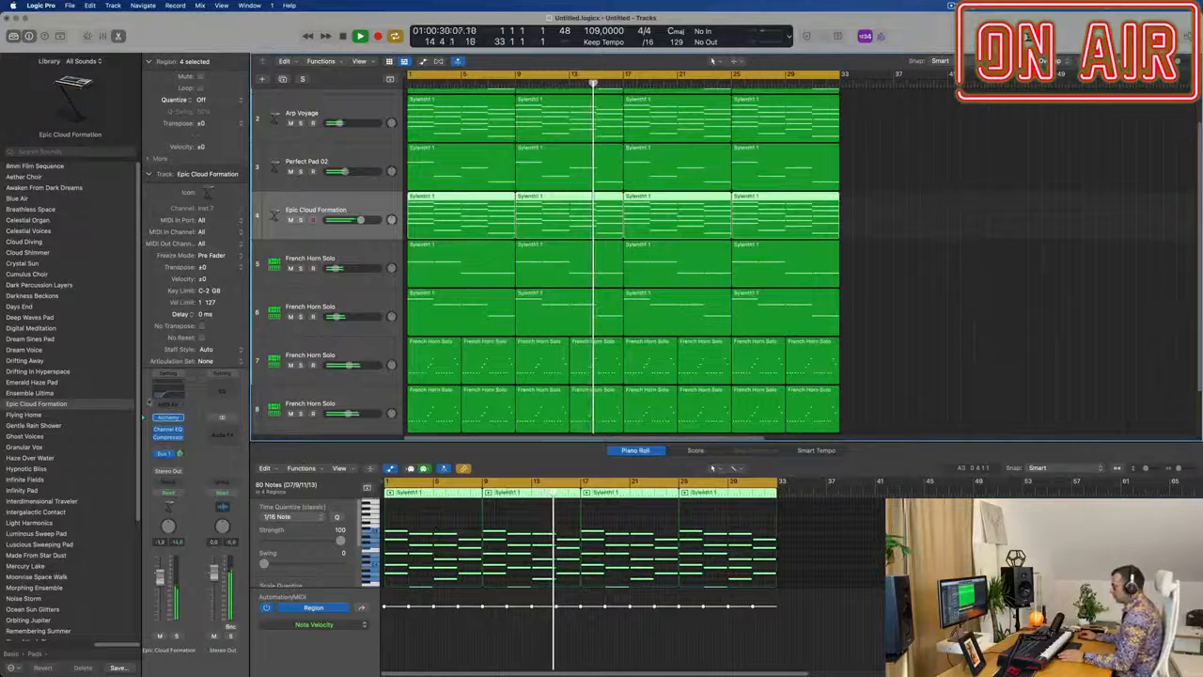
Add a second send to Bus 2 on the Epic Cloud Formation track's channel strip.
key("v")
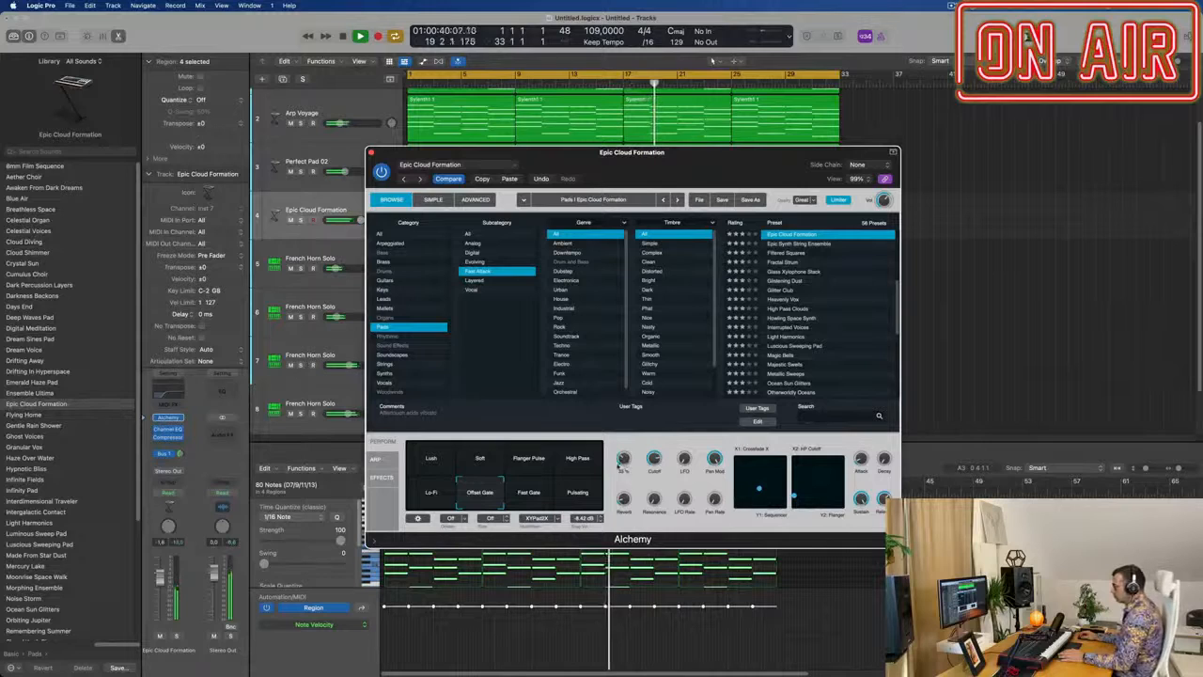
left_click(164, 453)
mouse_move(165, 475)
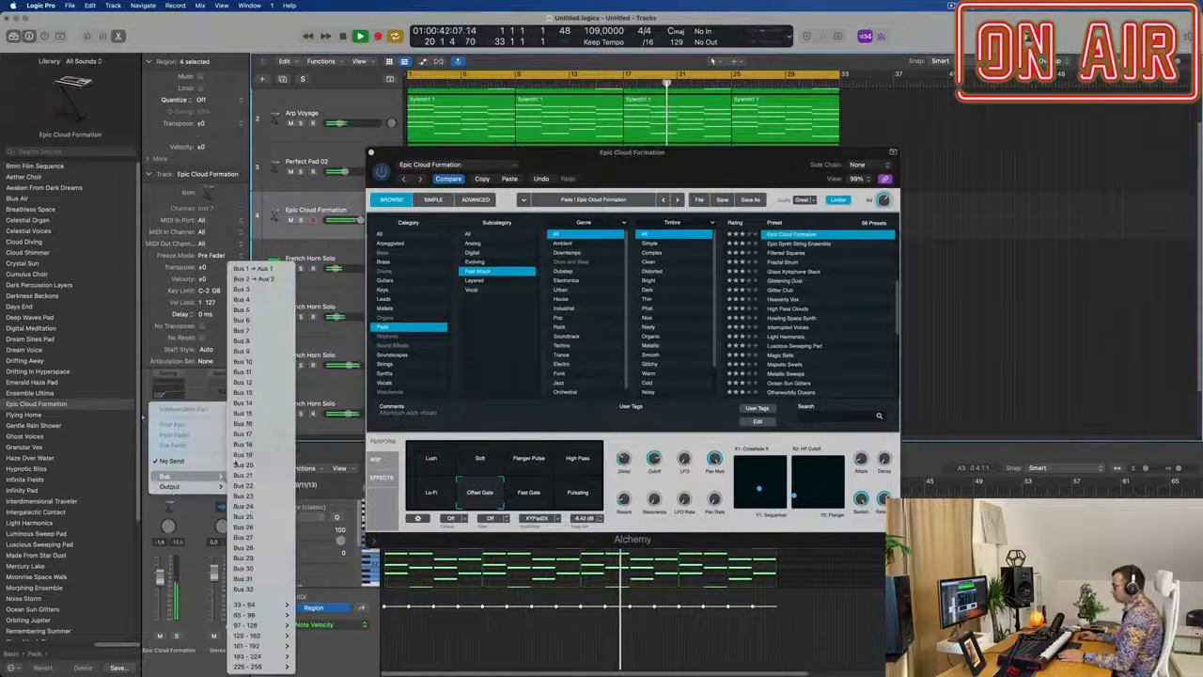
left_click(267, 279)
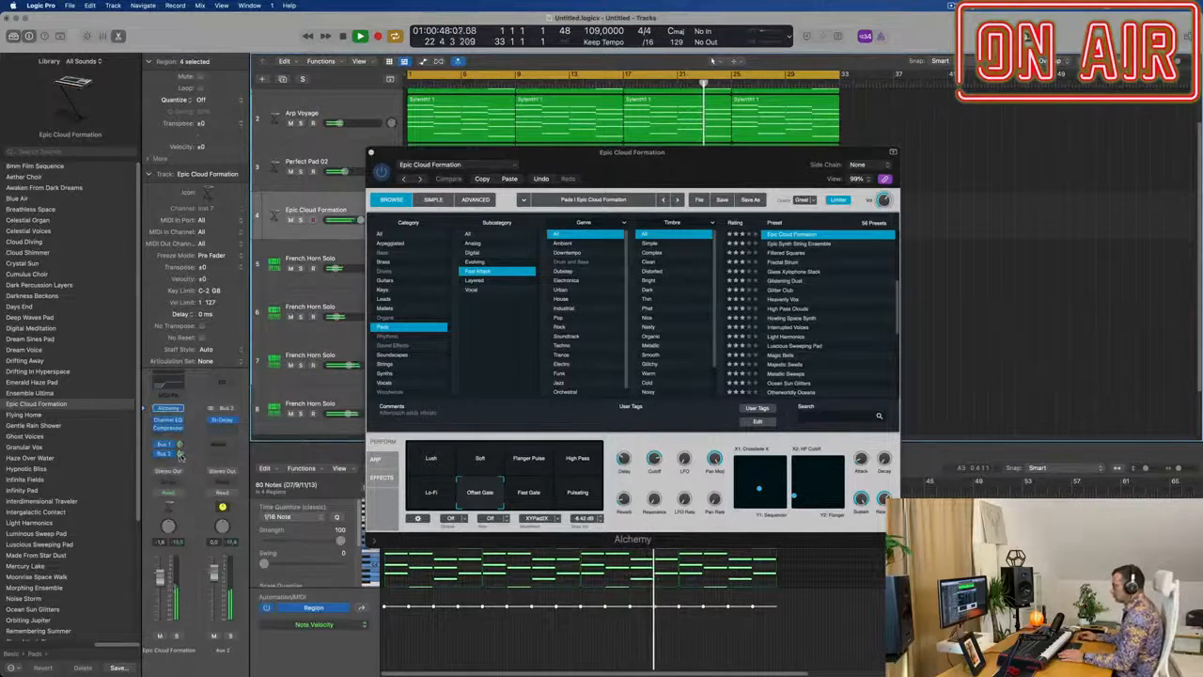
Close the Alchemy window, compare the mix with Epic Cloud Formation muted and unmuted, and lower that track's volume slightly.
left_click(372, 151)
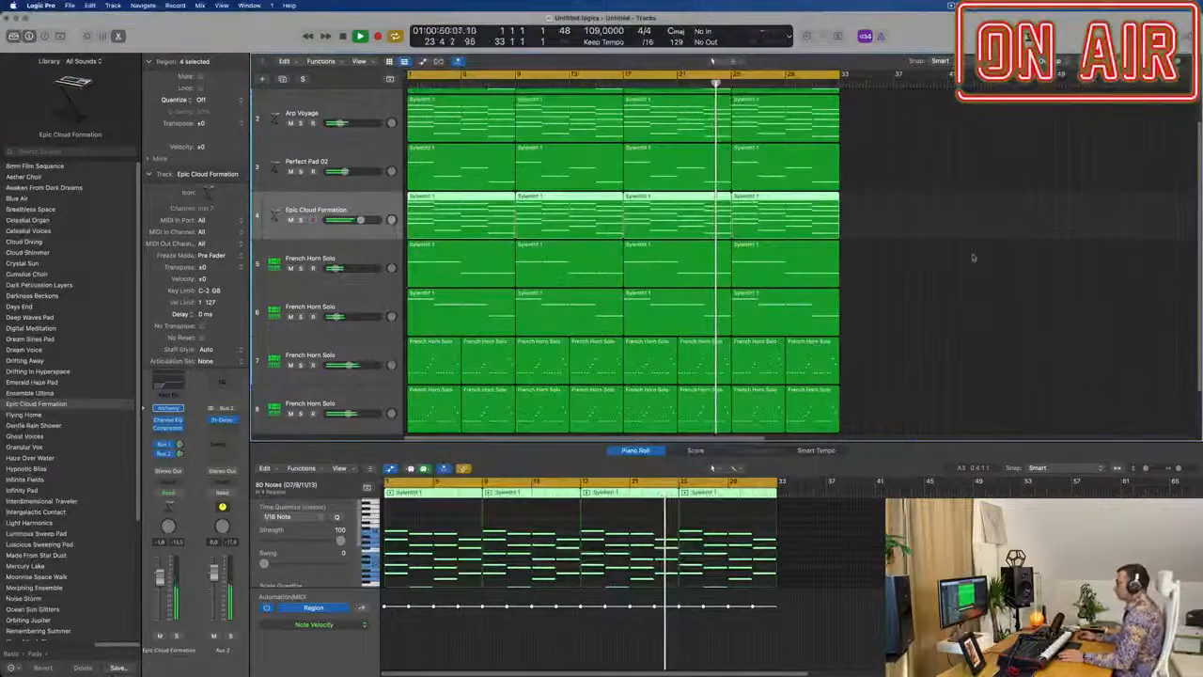
left_click(973, 255)
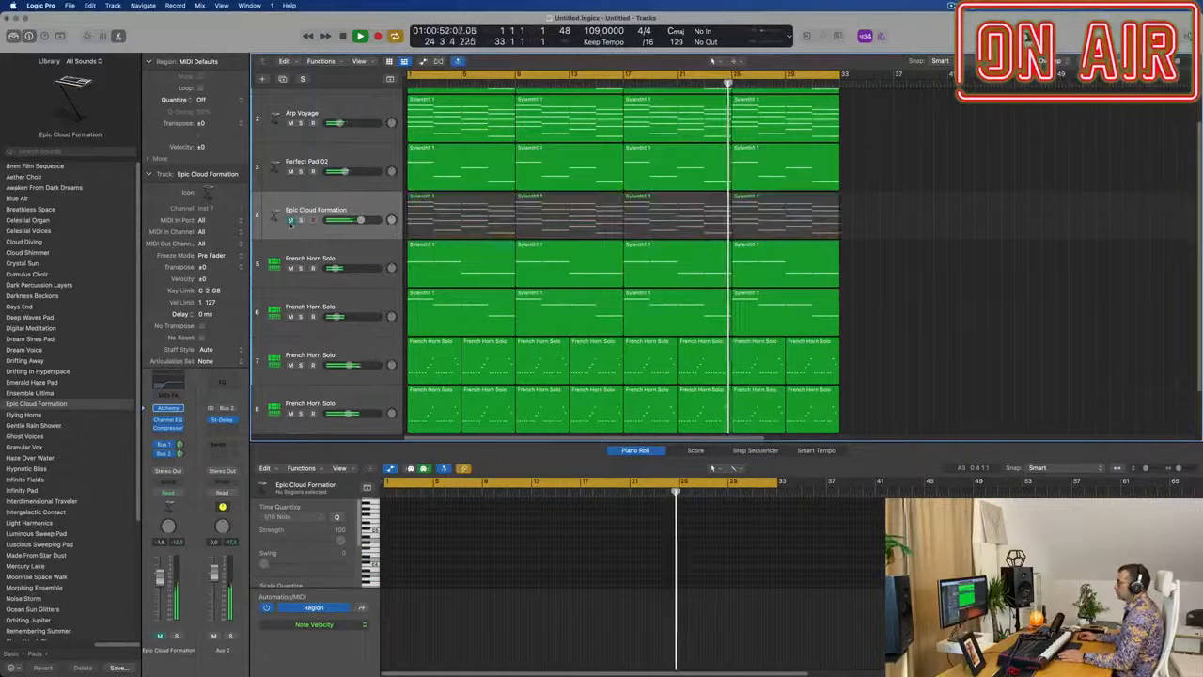
left_click(335, 214)
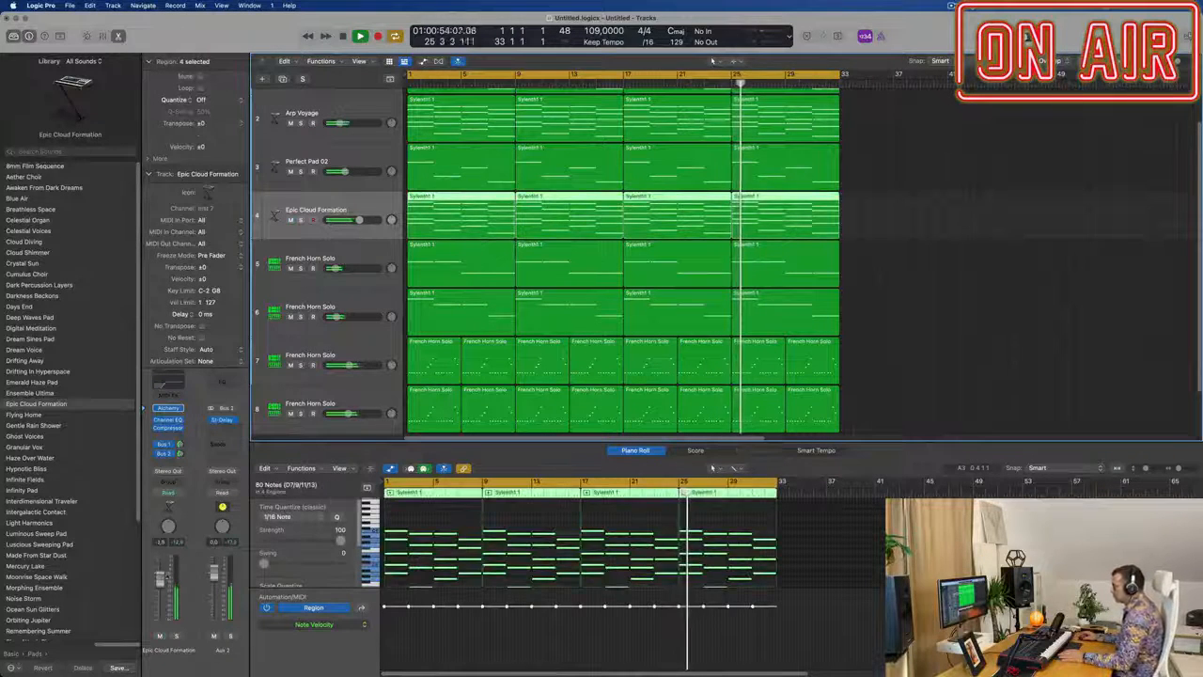
left_click(335, 270)
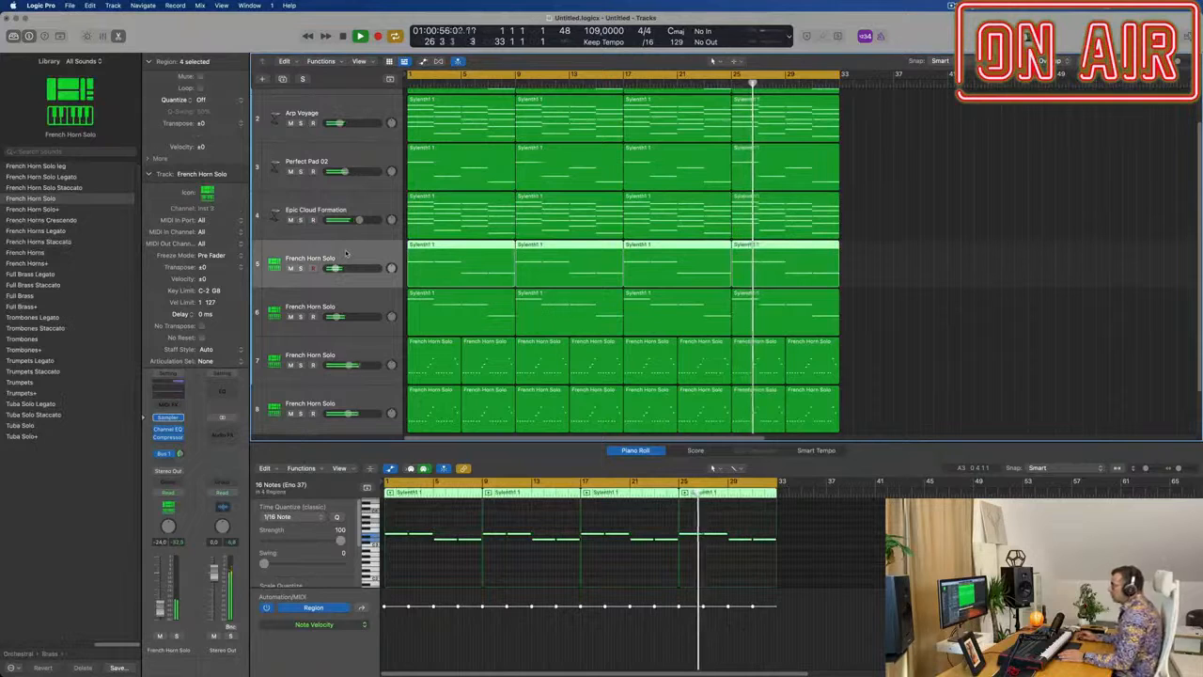
Check Perfect Pad 02 in solo and raise its volume to about -5.2 dB.
scroll(368, 165, "up", 3)
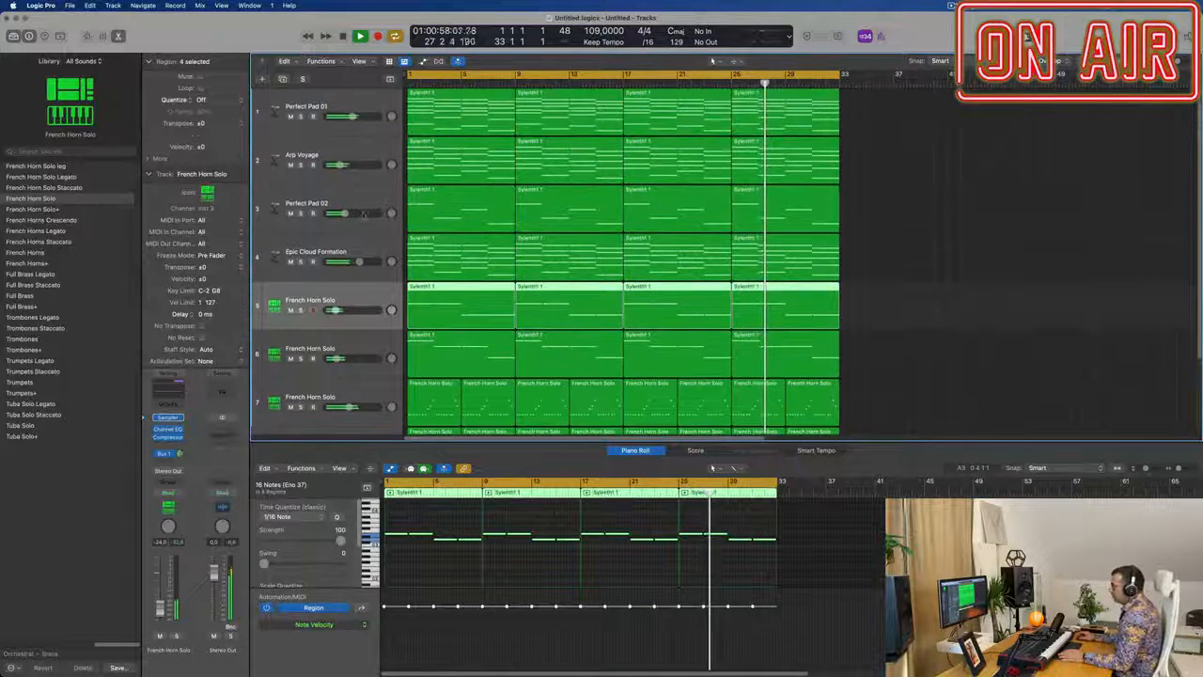
left_click(301, 214)
left_click(300, 214)
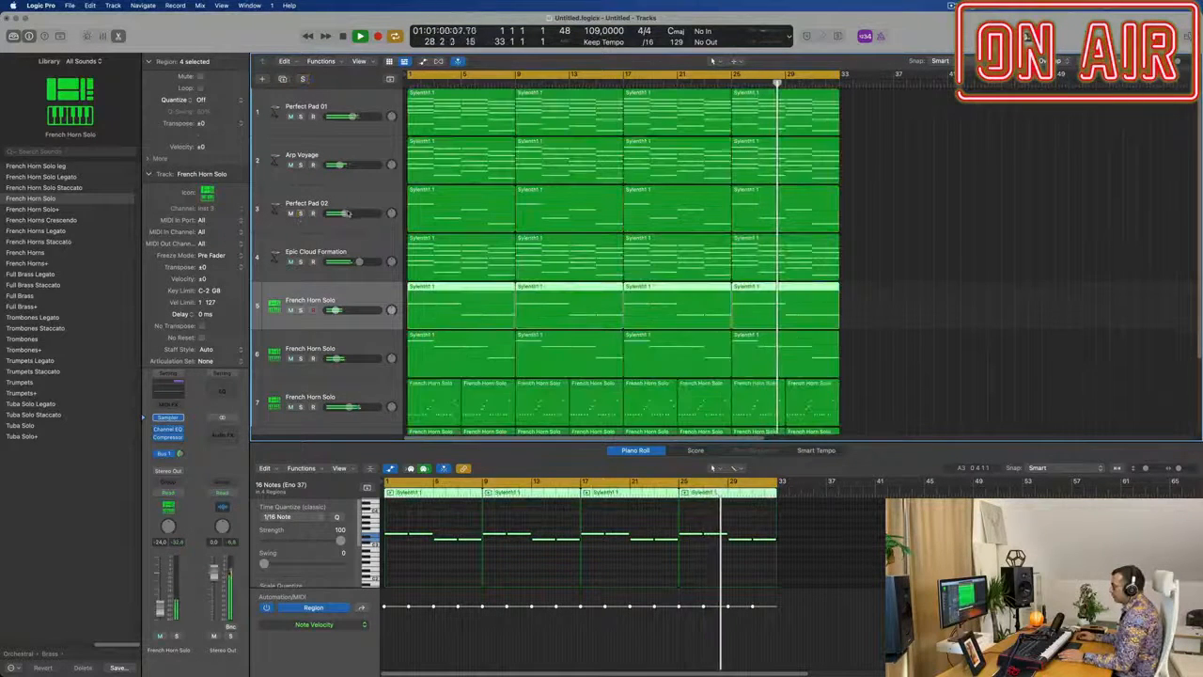
left_click_drag(344, 214, 352, 214)
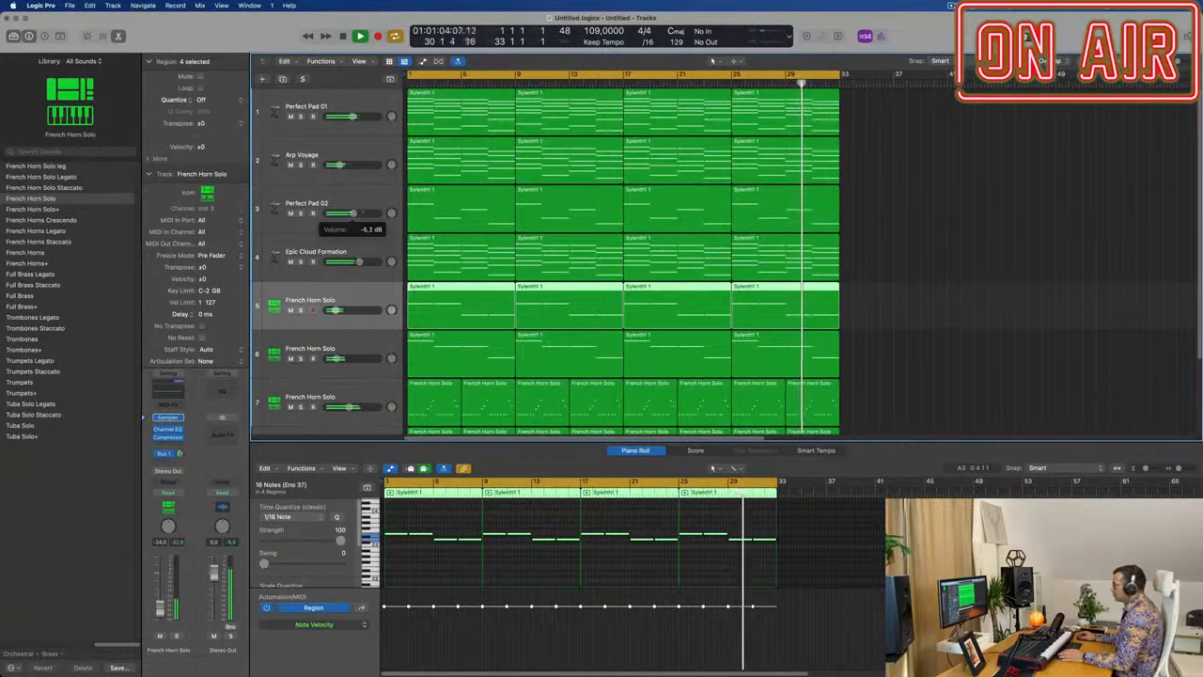
Try the notes of the four Perfect Pad 02 regions one octave higher and transpose them back down.
left_click(948, 207)
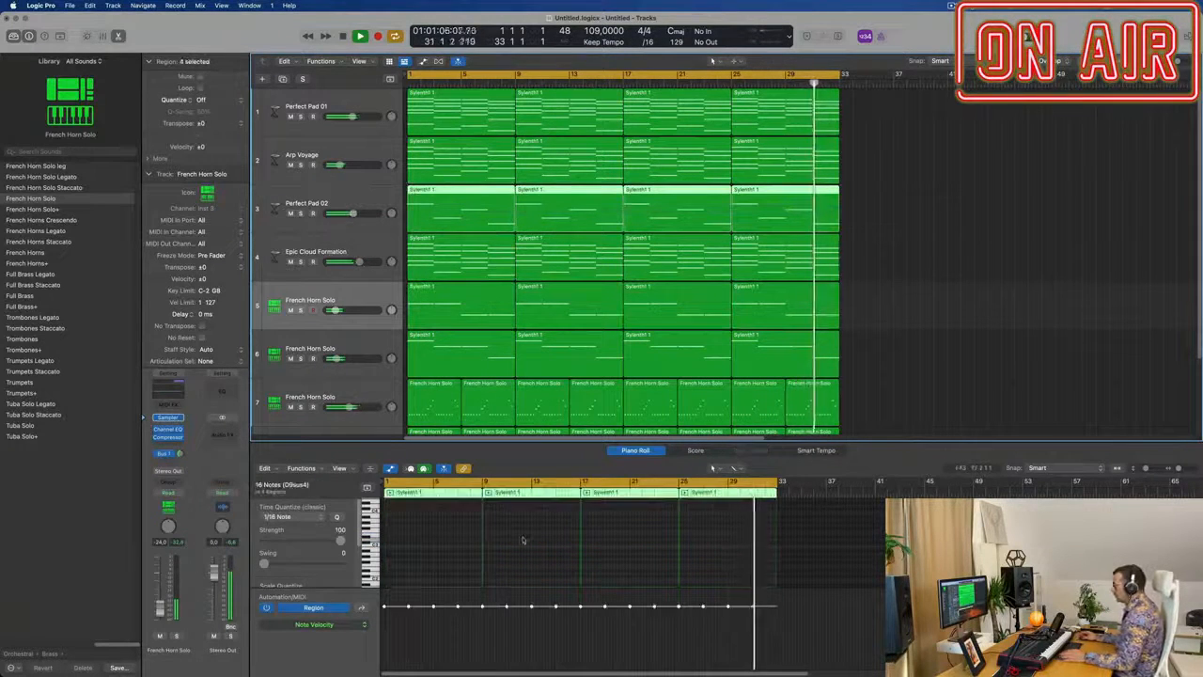
key("super+a")
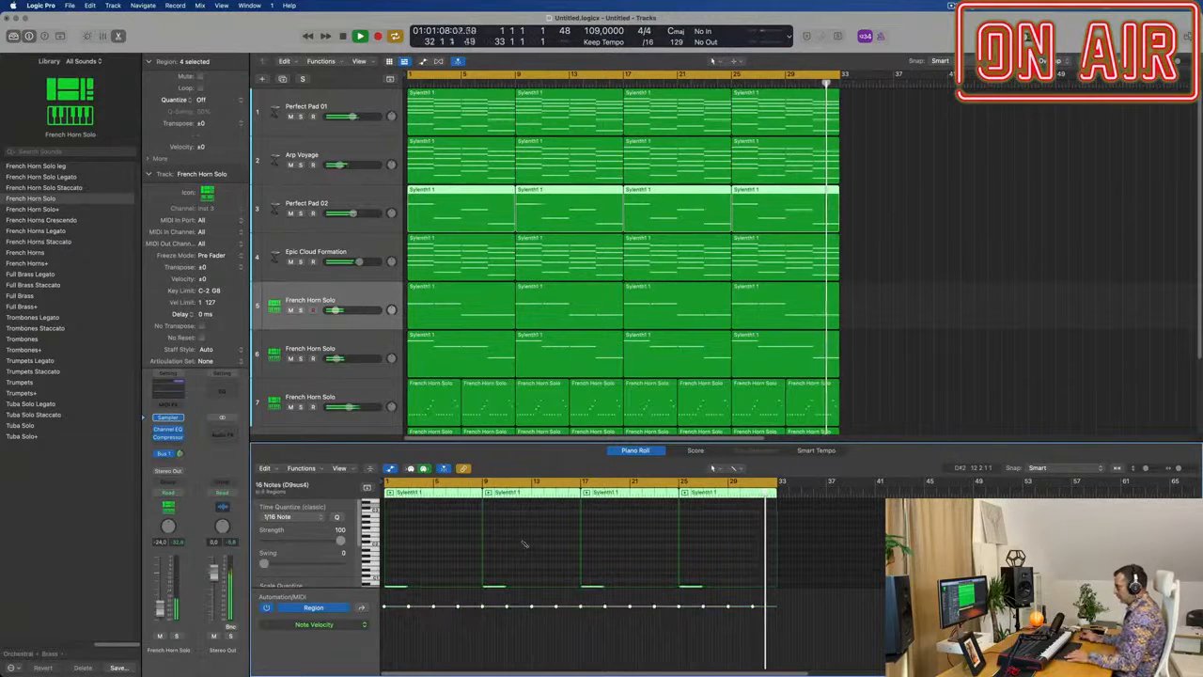
key("alt+shift+Up")
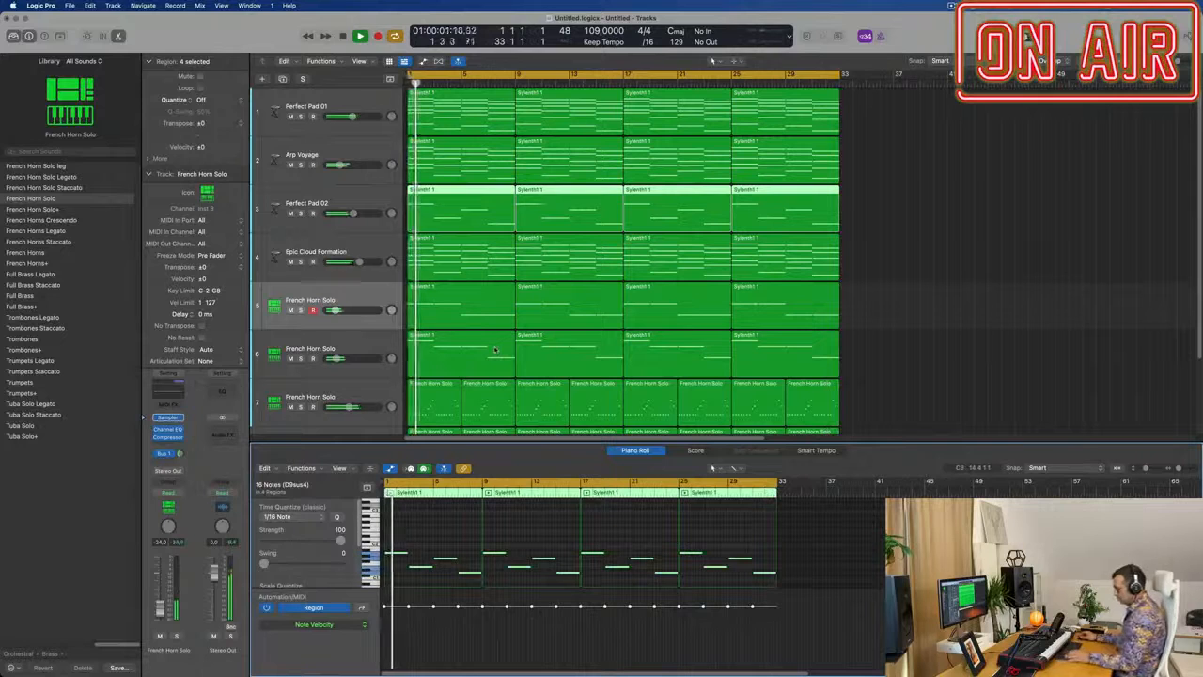
key("alt+shift+Down")
left_click(941, 242)
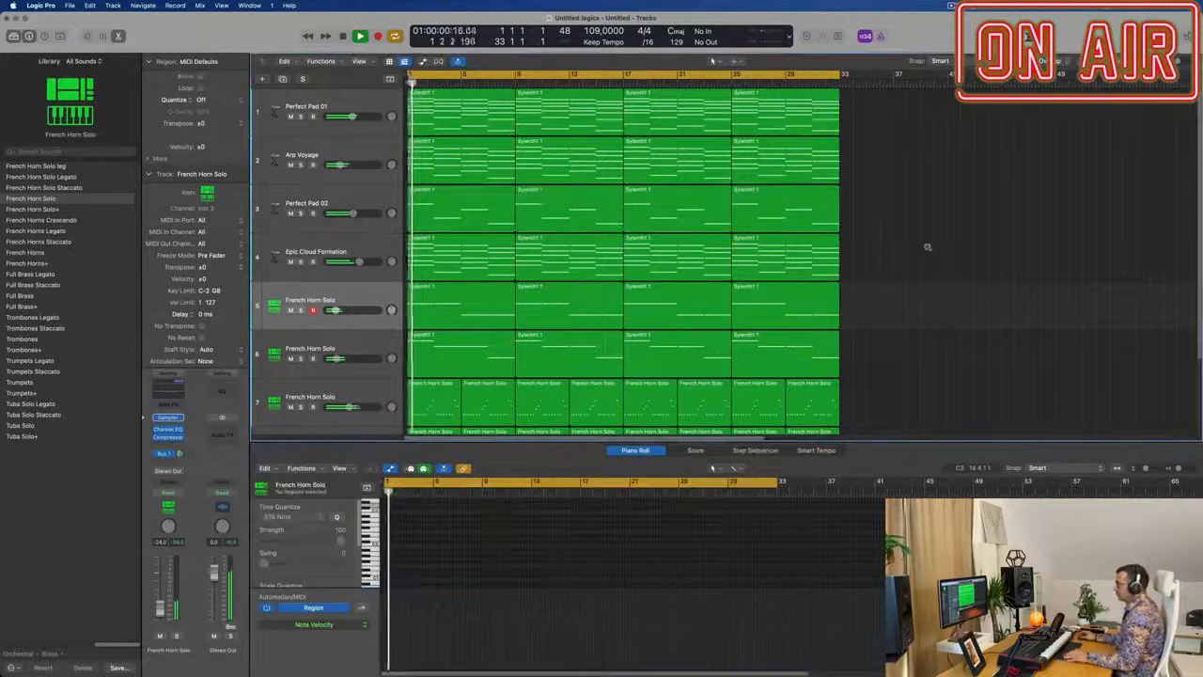
Check Arp Voyage in solo and raise its volume to about -14.6 dB.
key("super+Right")
key("super+Right")
key("super+Right")
key("super+Right")
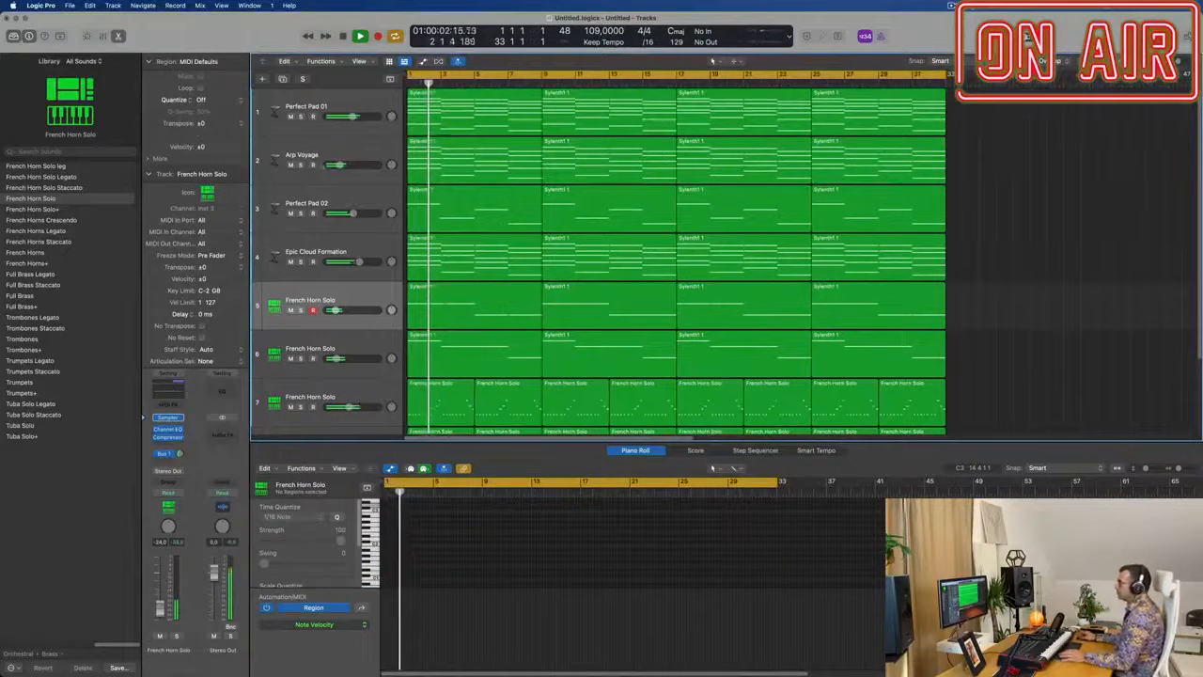
left_click(300, 164)
left_click(301, 165)
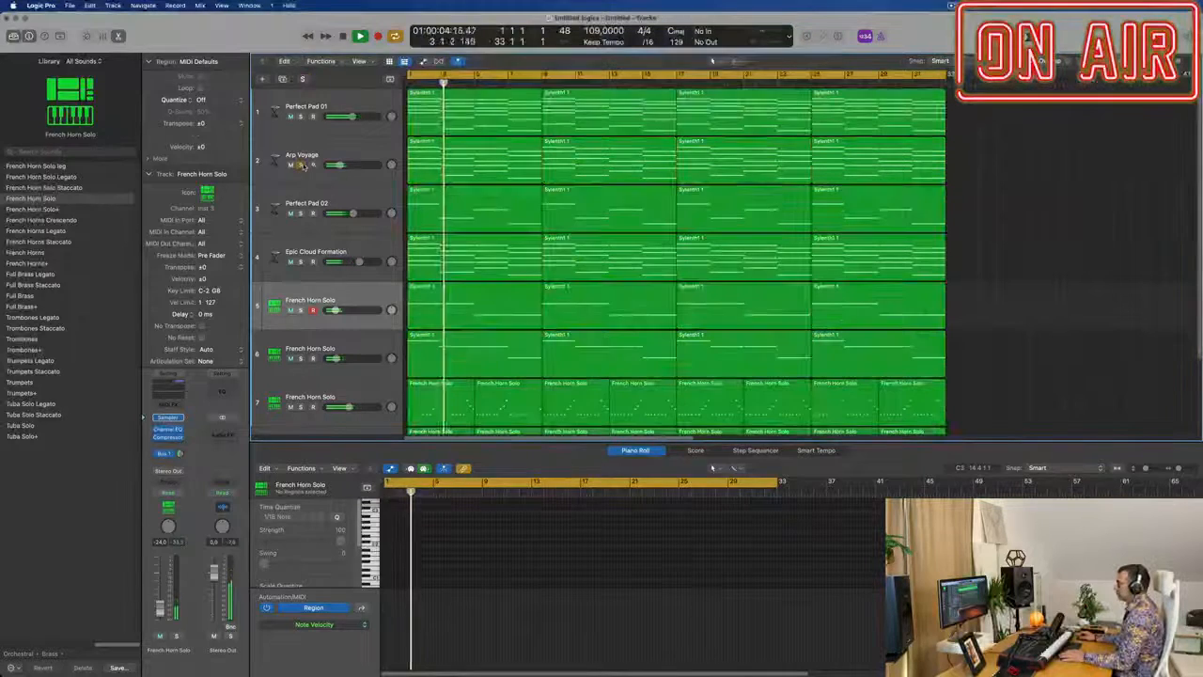
left_click(317, 156)
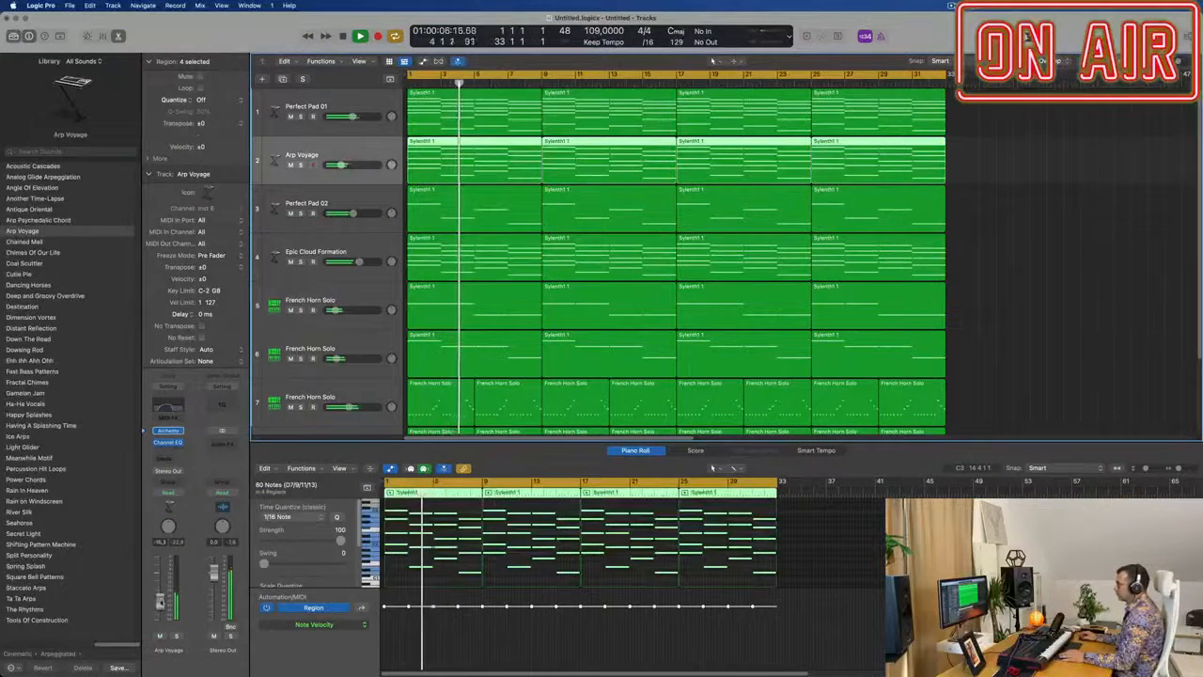
Look over the full arrangement and all its tracks during playback.
key("super+Left")
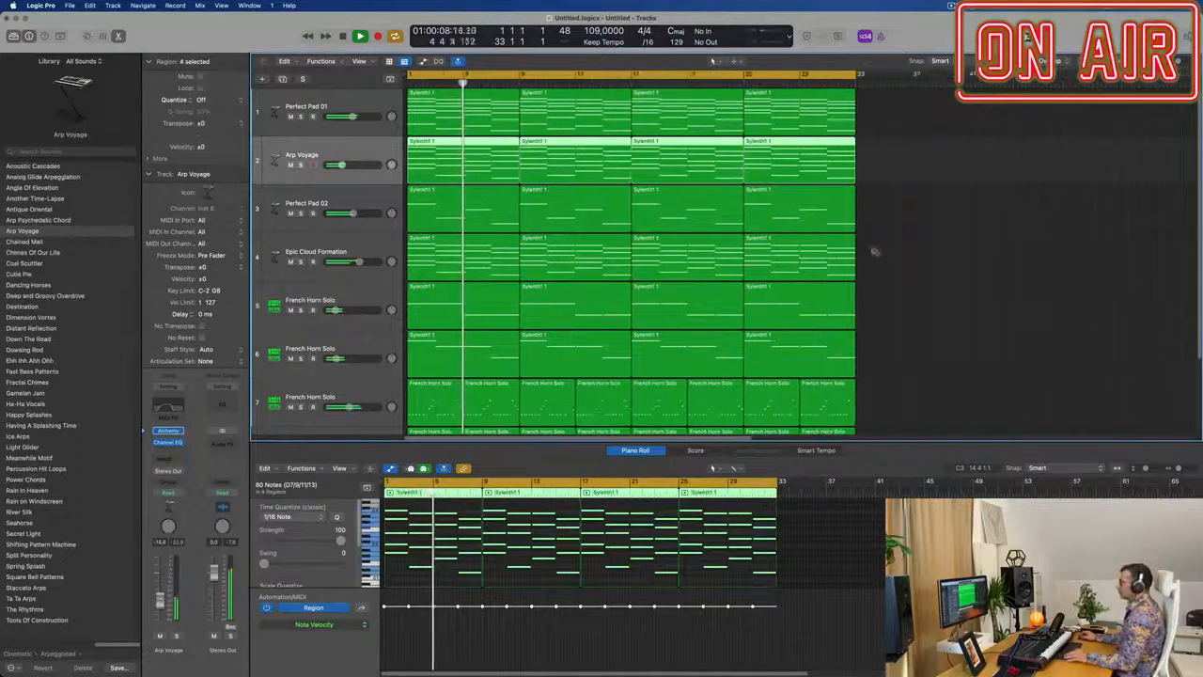
key("super+Up")
scroll(913, 290, "down", 3)
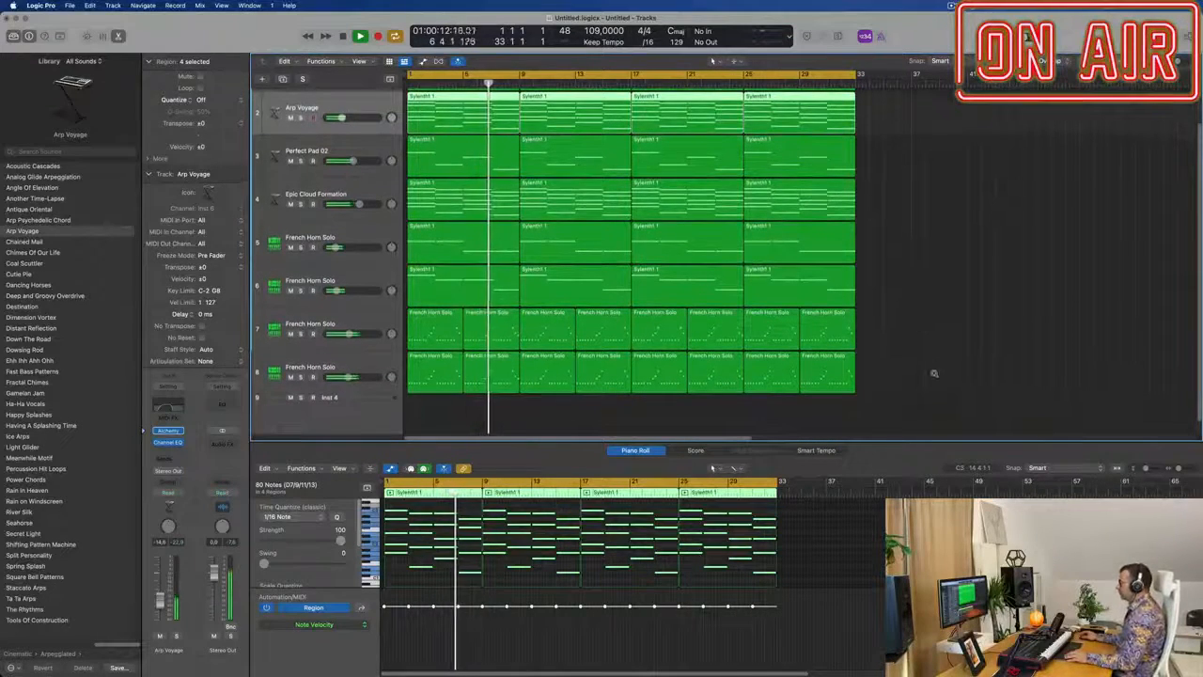
scroll(837, 395, "down", 2)
scroll(889, 304, "up", 3)
scroll(888, 304, "down", 3)
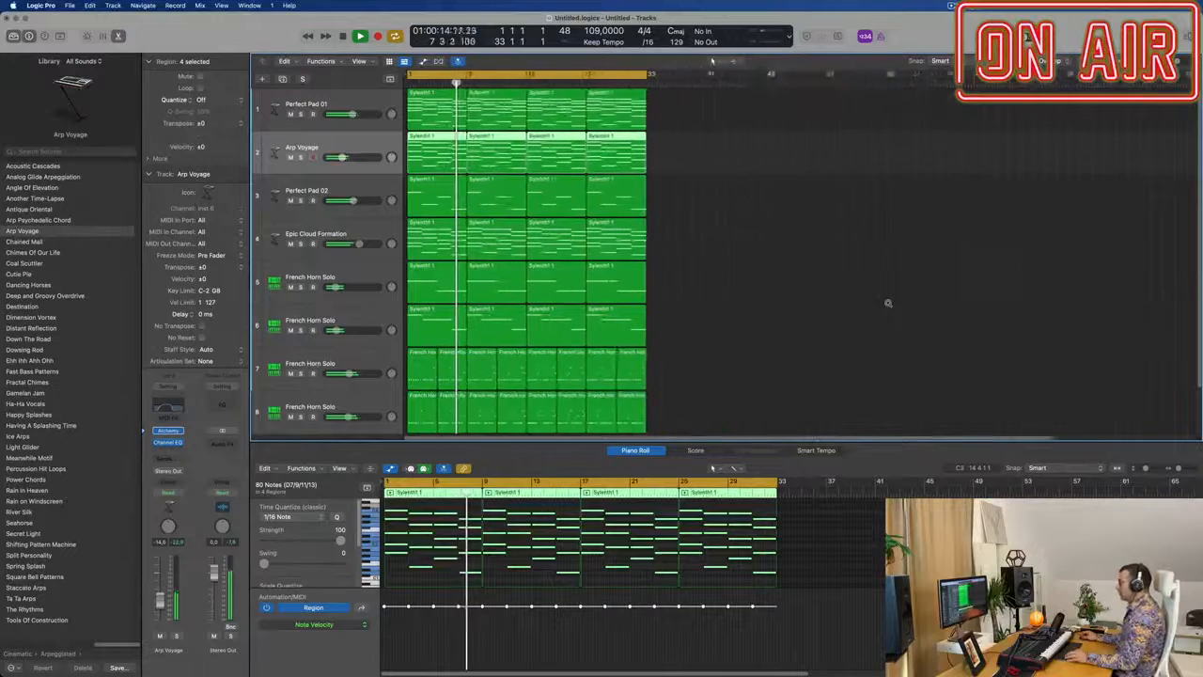
scroll(888, 304, "down", 1)
scroll(786, 319, "down", 3)
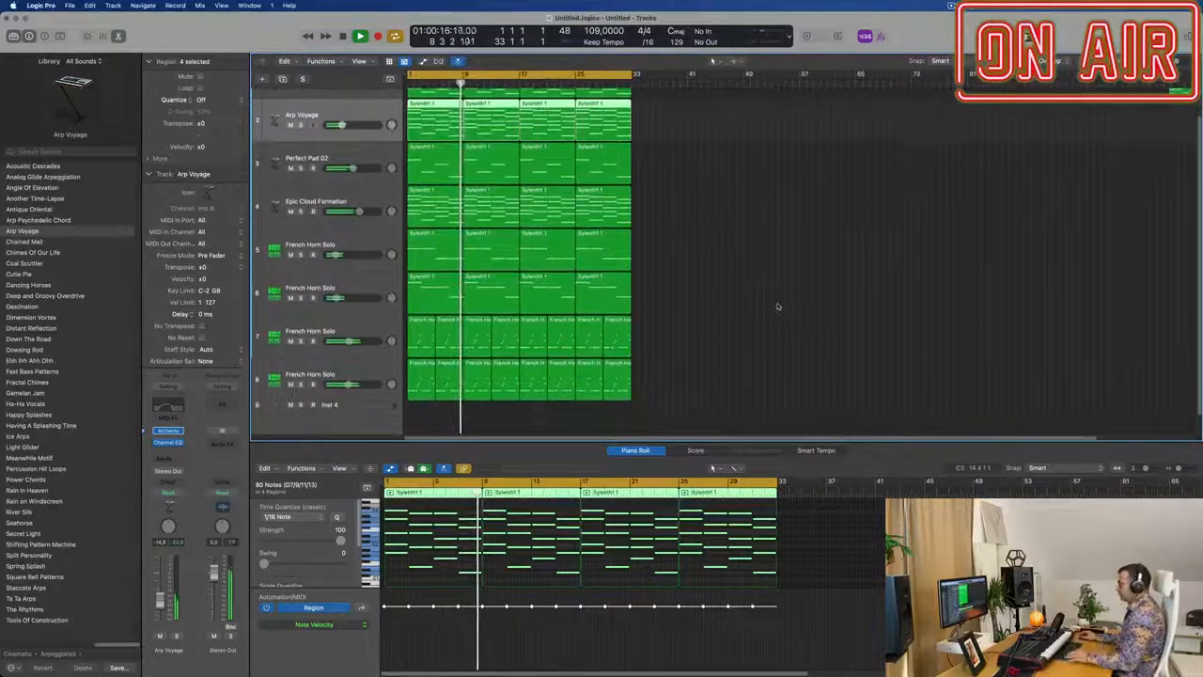
scroll(780, 306, "up", 2)
scroll(805, 307, "down", 1)
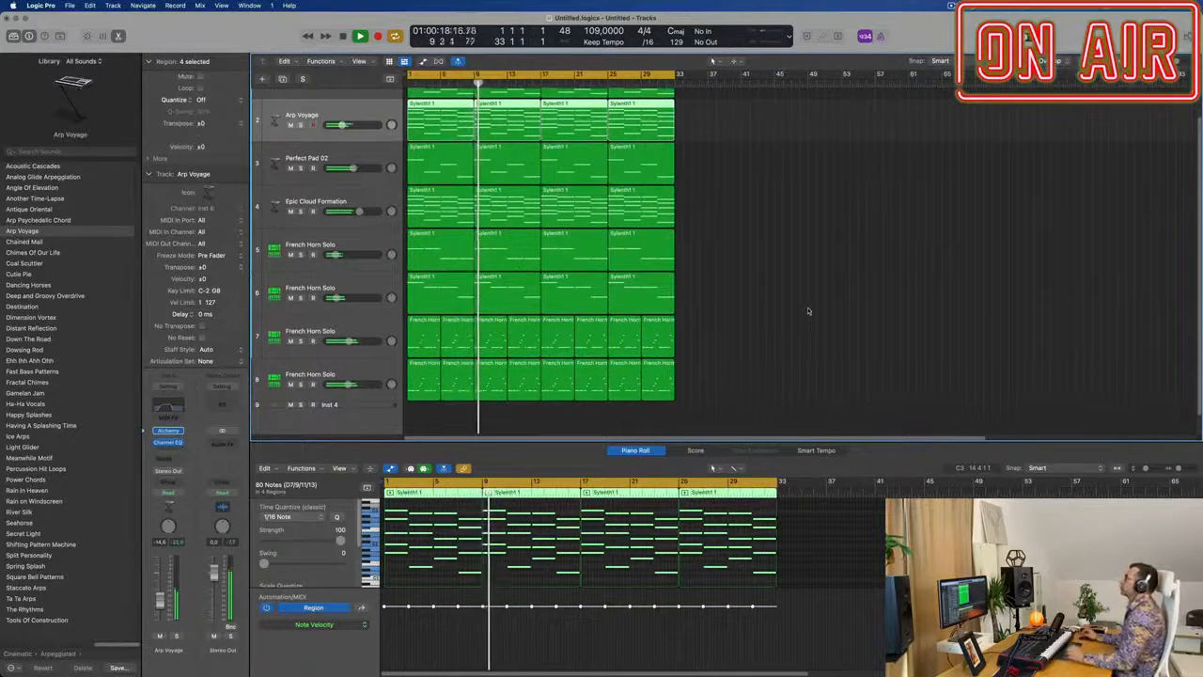
scroll(804, 299, "up", 3)
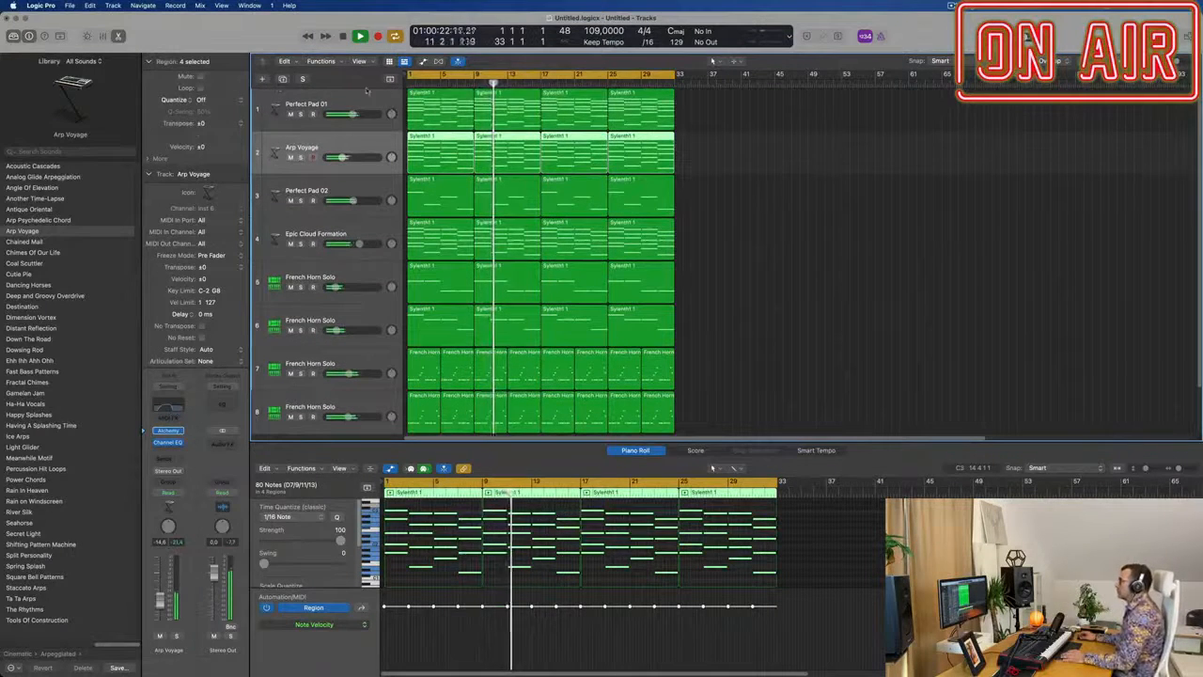
Duplicate the Perfect Pad 01 track with its Alchemy and EQ settings and raise the new track's volume.
left_click(367, 95)
left_click(283, 80)
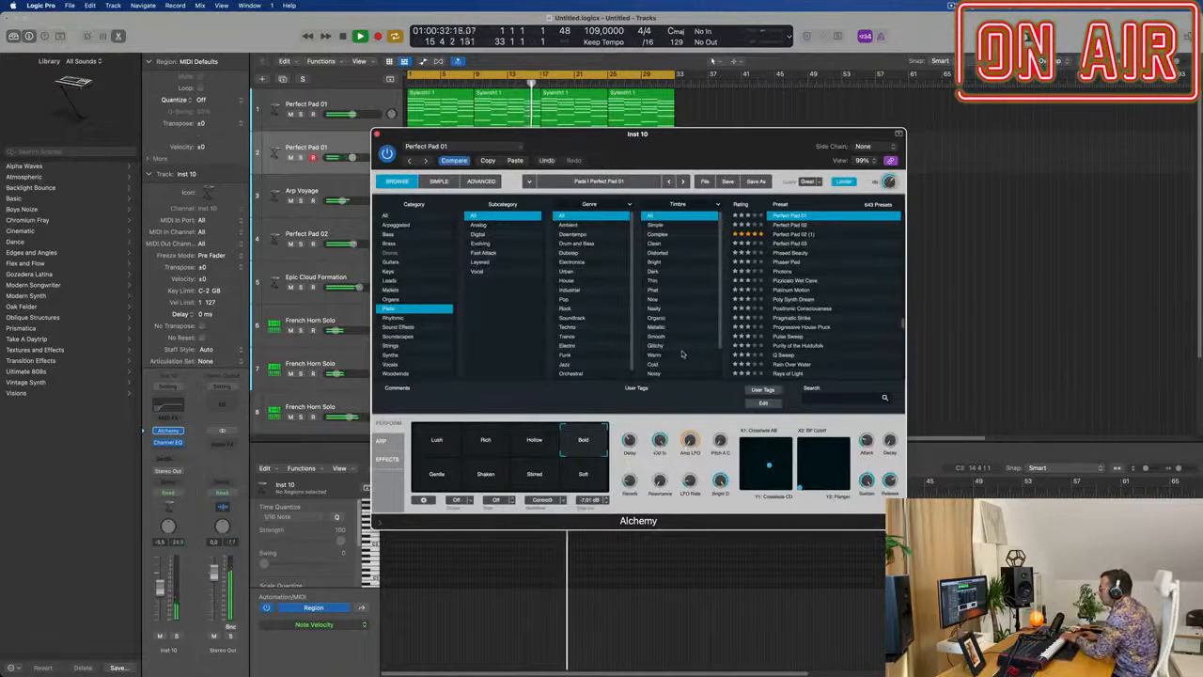
left_click_drag(683, 145, 789, 224)
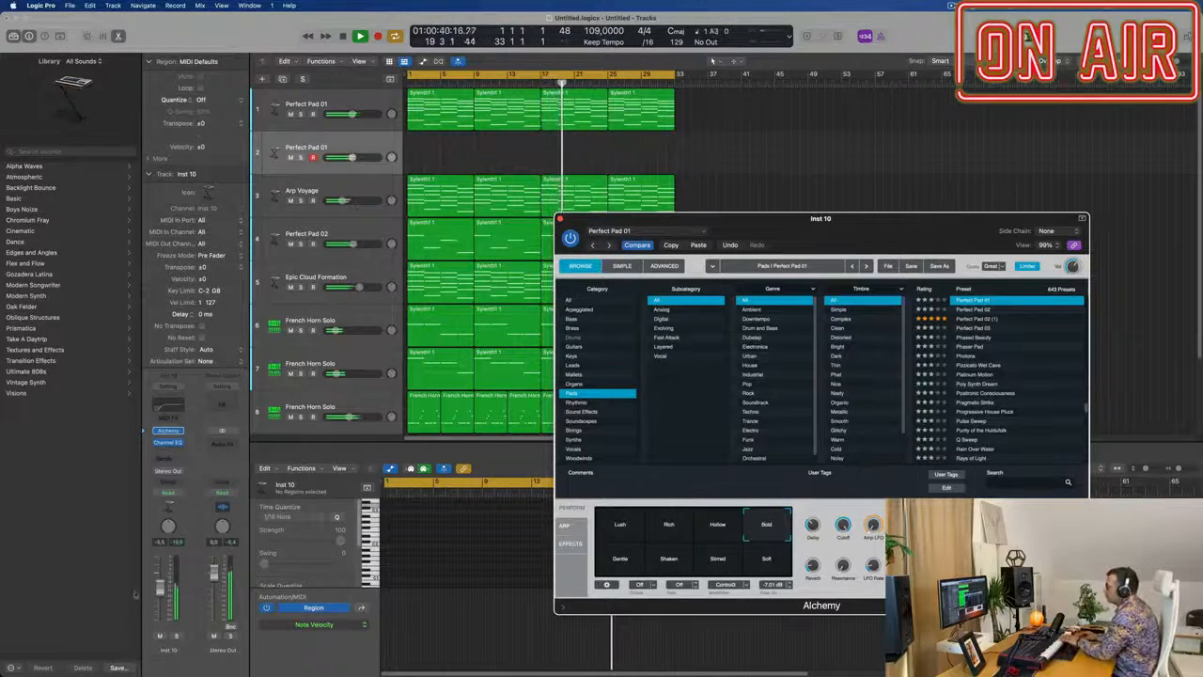
left_click(166, 567)
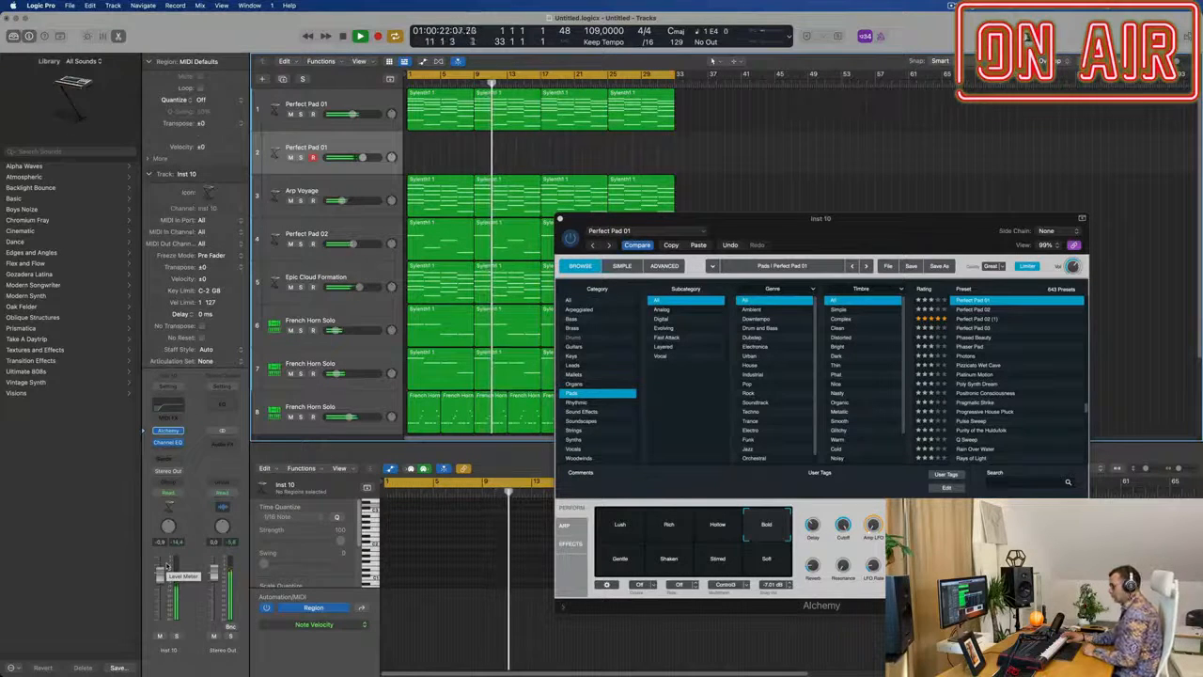
Record a trial melody on the duplicated Perfect Pad 01 track from bar 17 and delete the recorded region.
key("r")
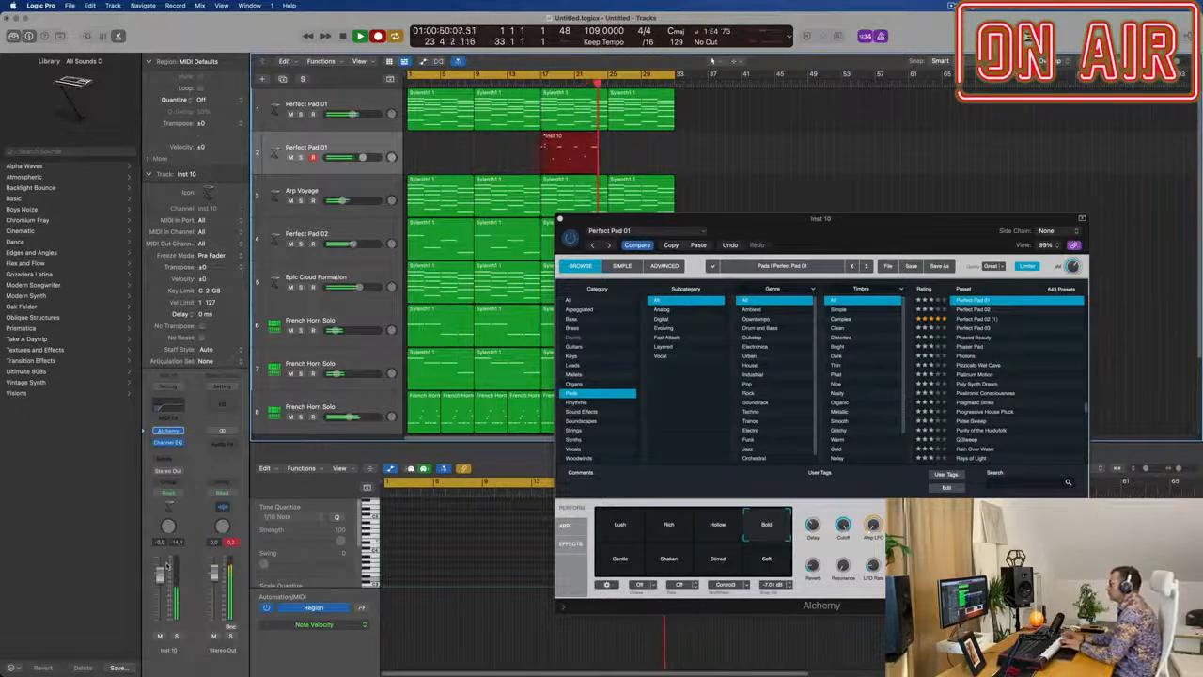
key("space")
key("space")
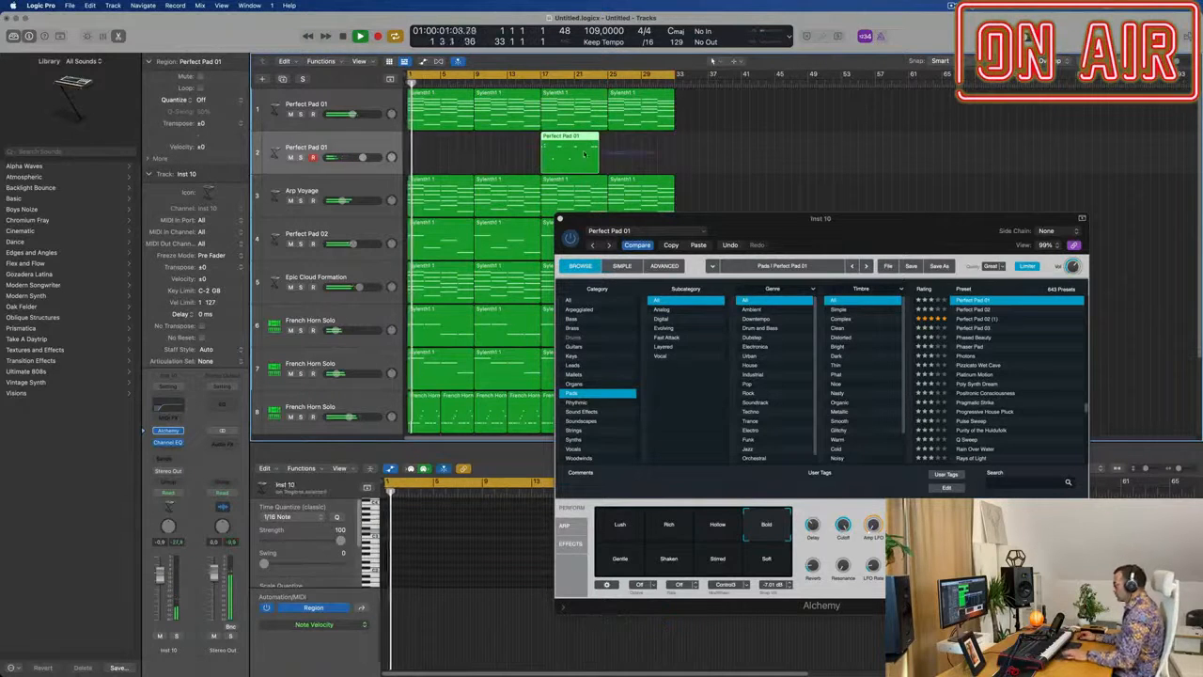
key("Delete")
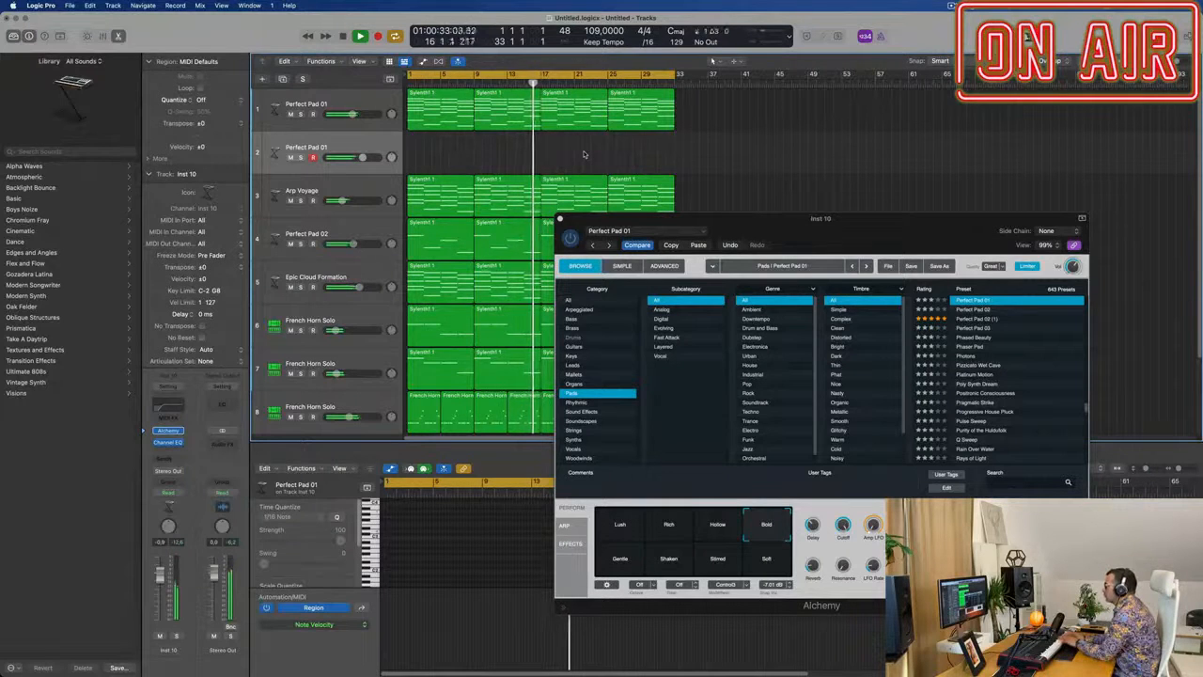
Move the Alchemy window aside and duplicate the Grand Piano track 9 with its settings.
left_click_drag(904, 241, 935, 228)
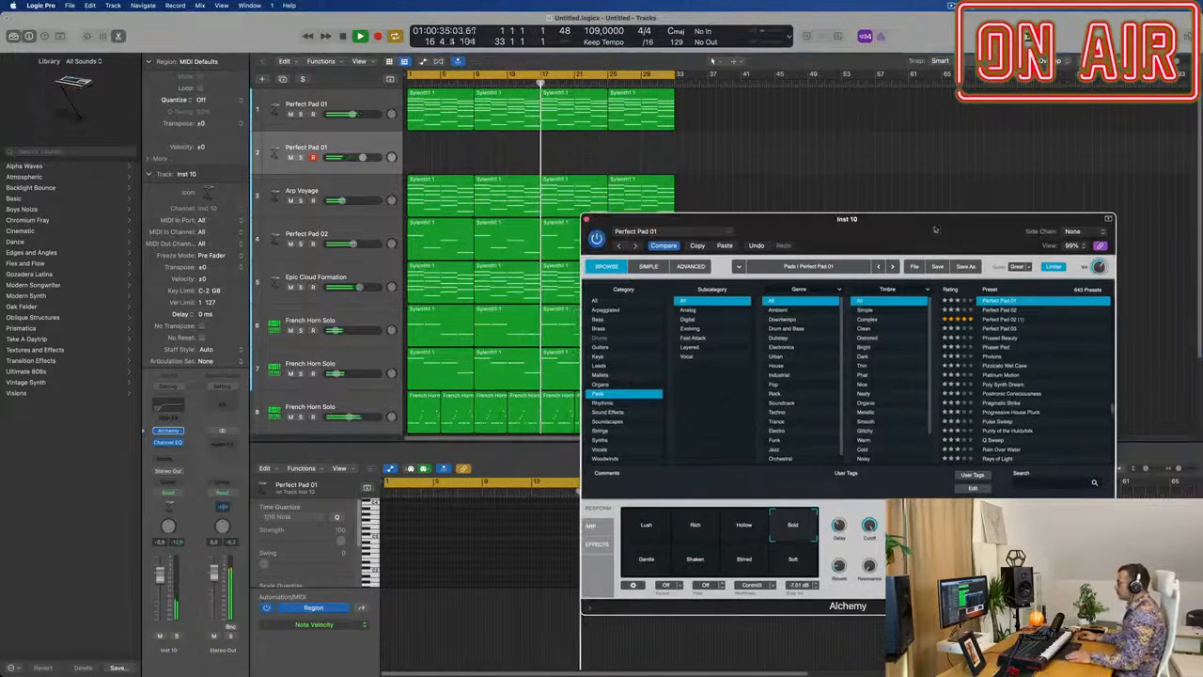
scroll(366, 406, "down", 3)
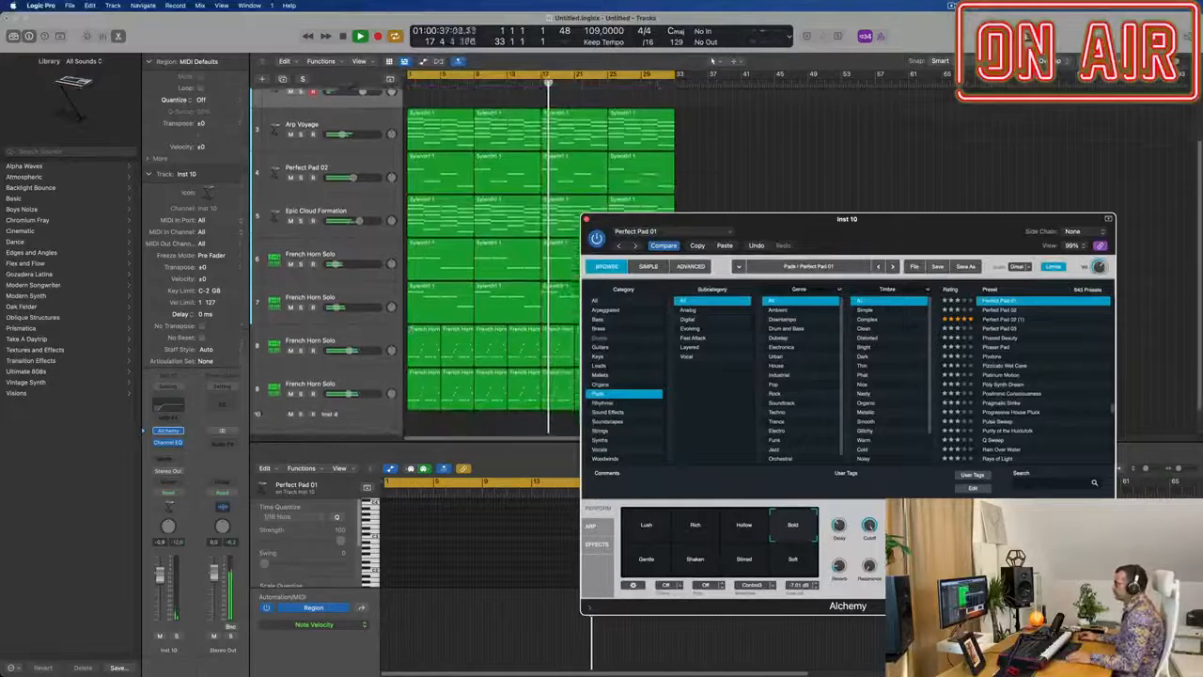
left_click_drag(752, 225, 996, 191)
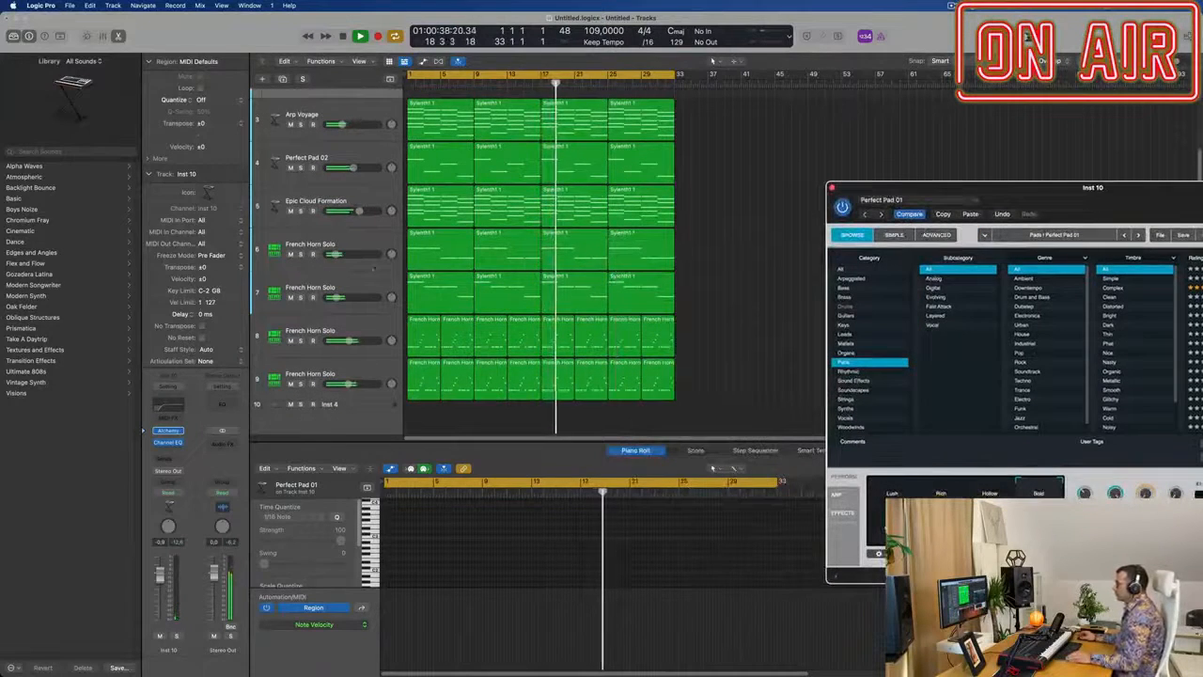
key("Up")
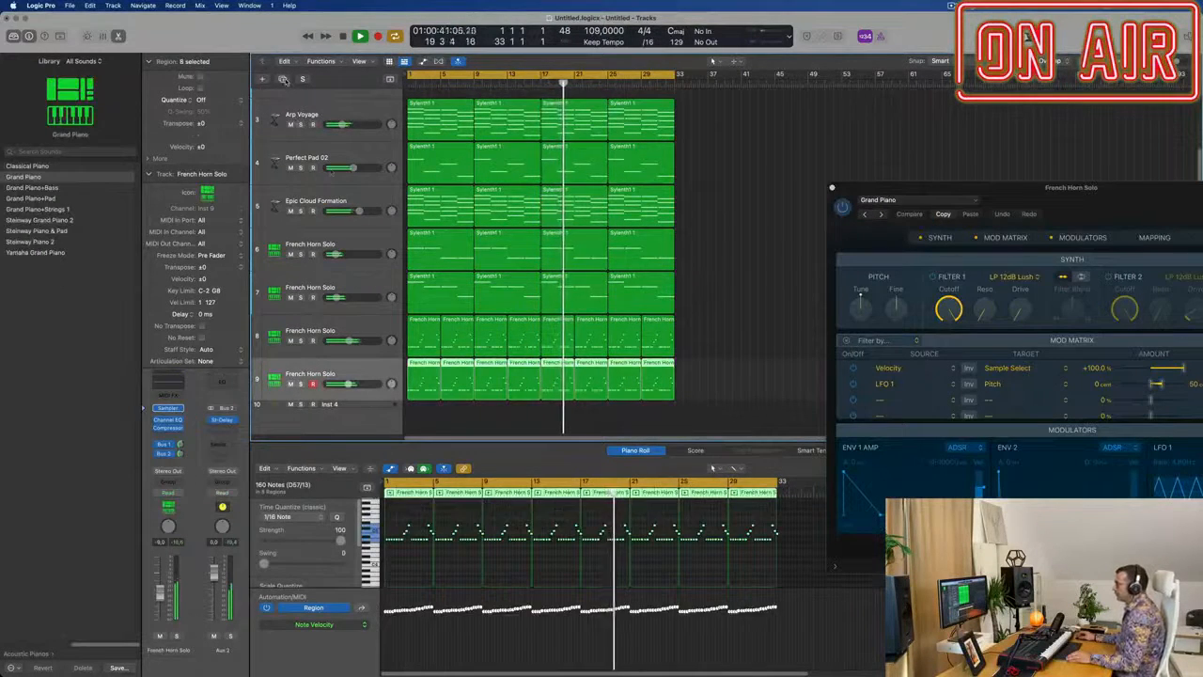
key("super+d")
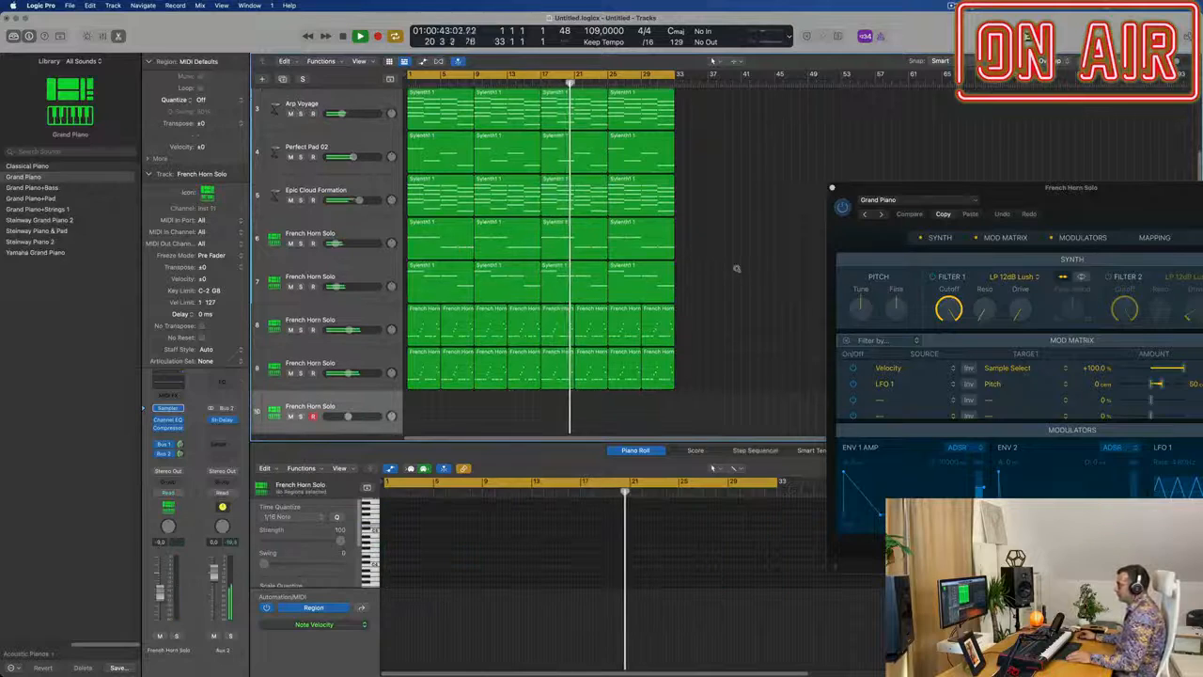
Place the eight-bar Sylenth1 chord region from the far end of the Perfect Pad 01 track at bar 1 of the new piano track 10.
scroll(741, 258, "up", 1)
scroll(815, 174, "up", 5)
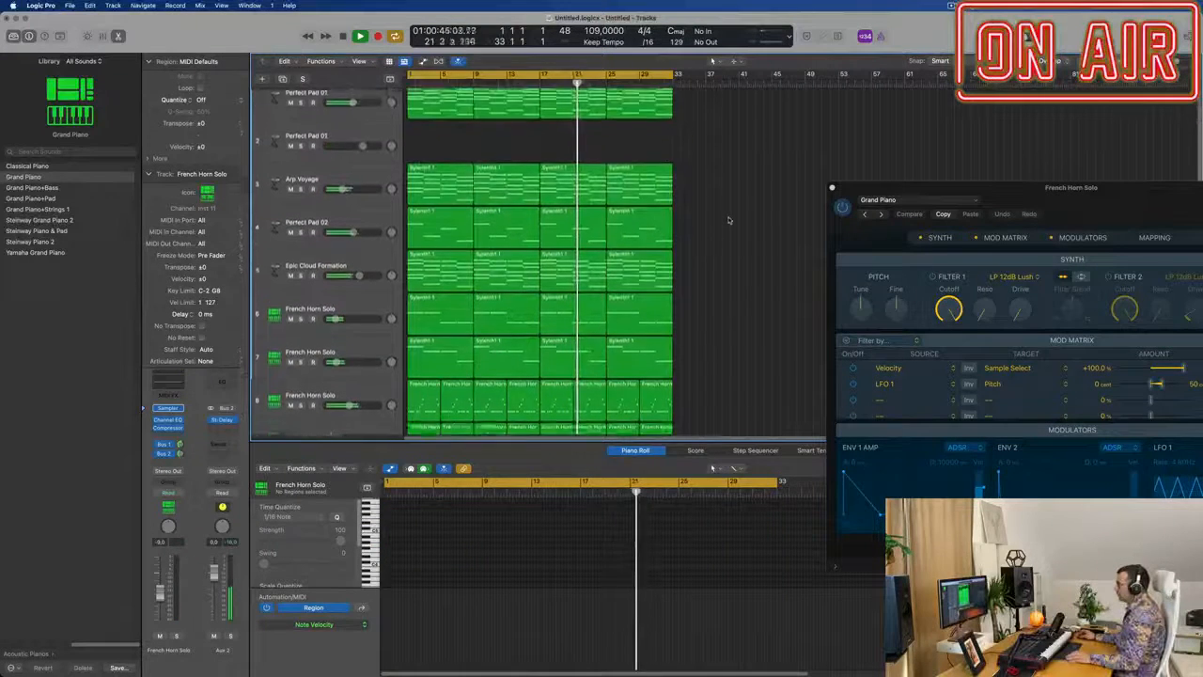
scroll(811, 172, "down", 3)
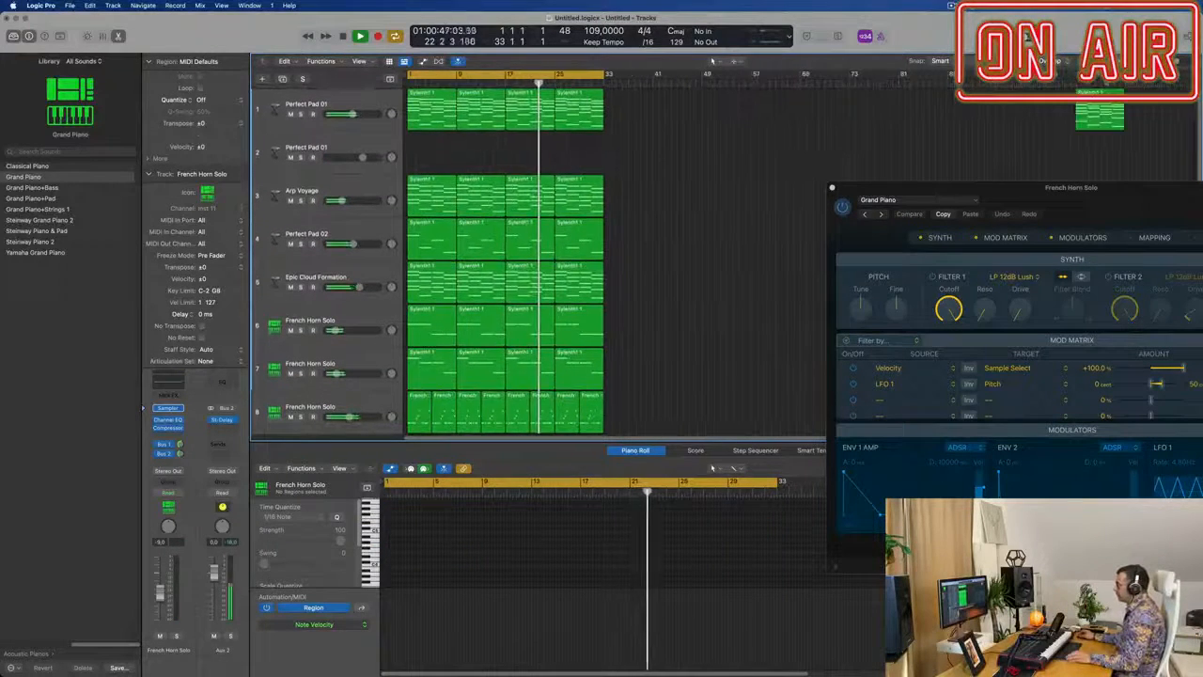
left_click_drag(1100, 109, 678, 384)
scroll(664, 292, "down", 4)
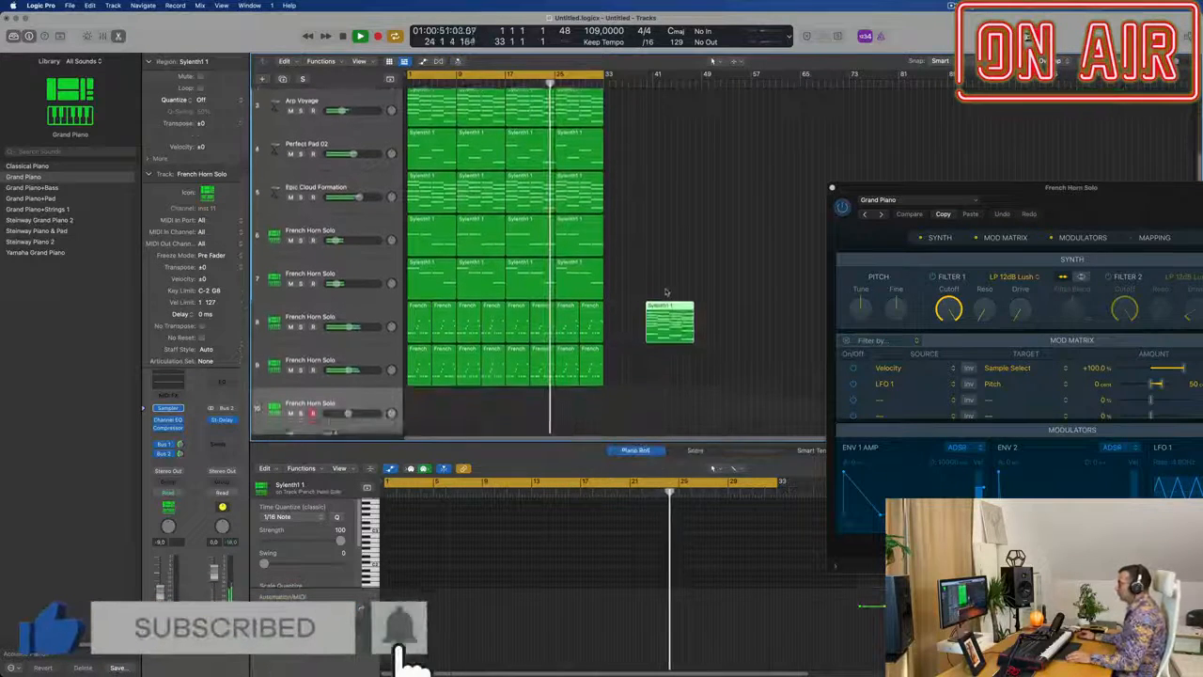
left_click_drag(674, 285, 419, 376)
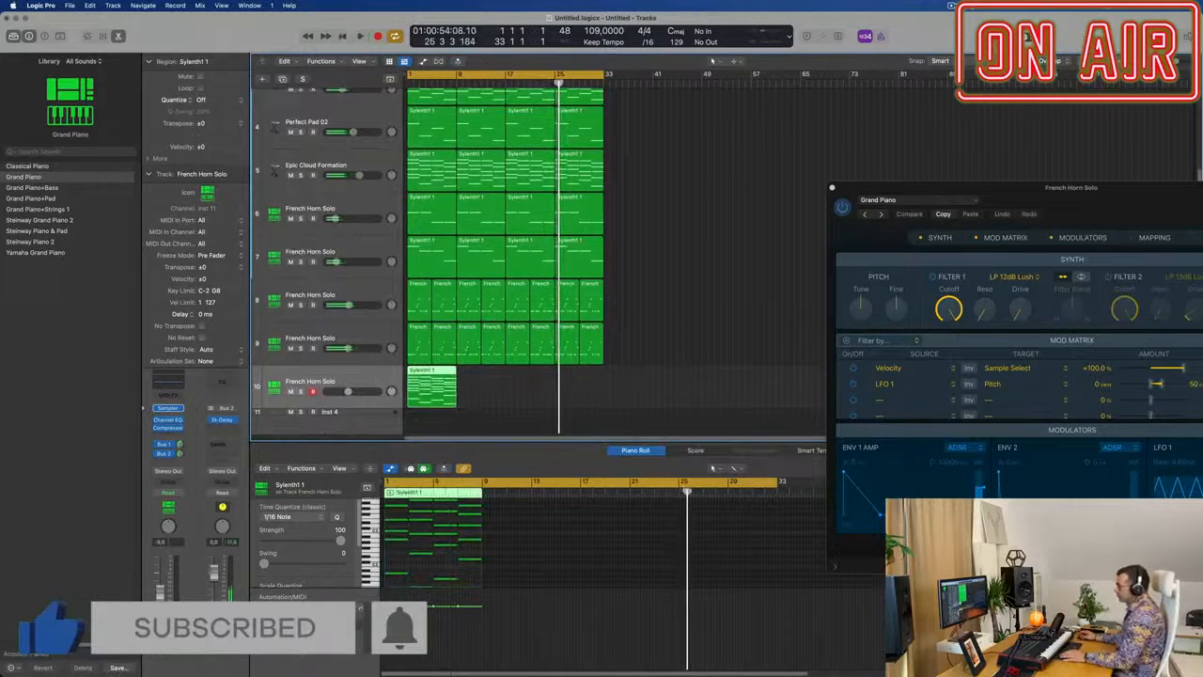
Repeat the eight-bar Sylenth1 region on piano track 10 three times to fill bars 1 to 33, and select all its regions.
key("space")
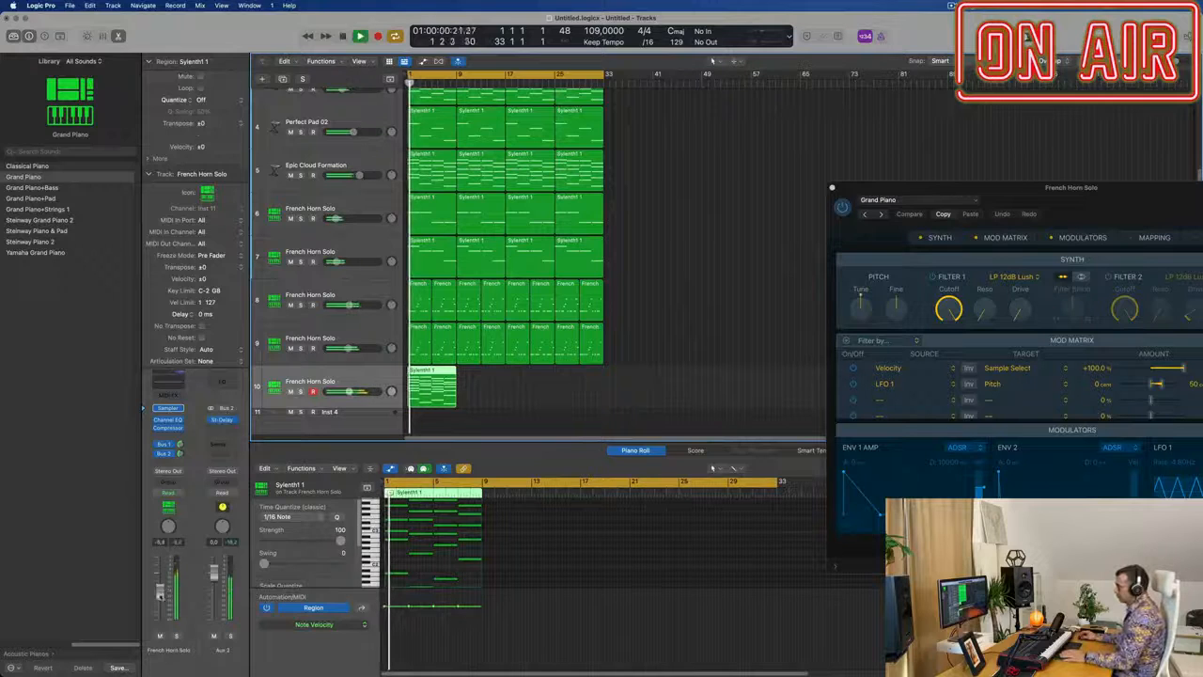
key("space")
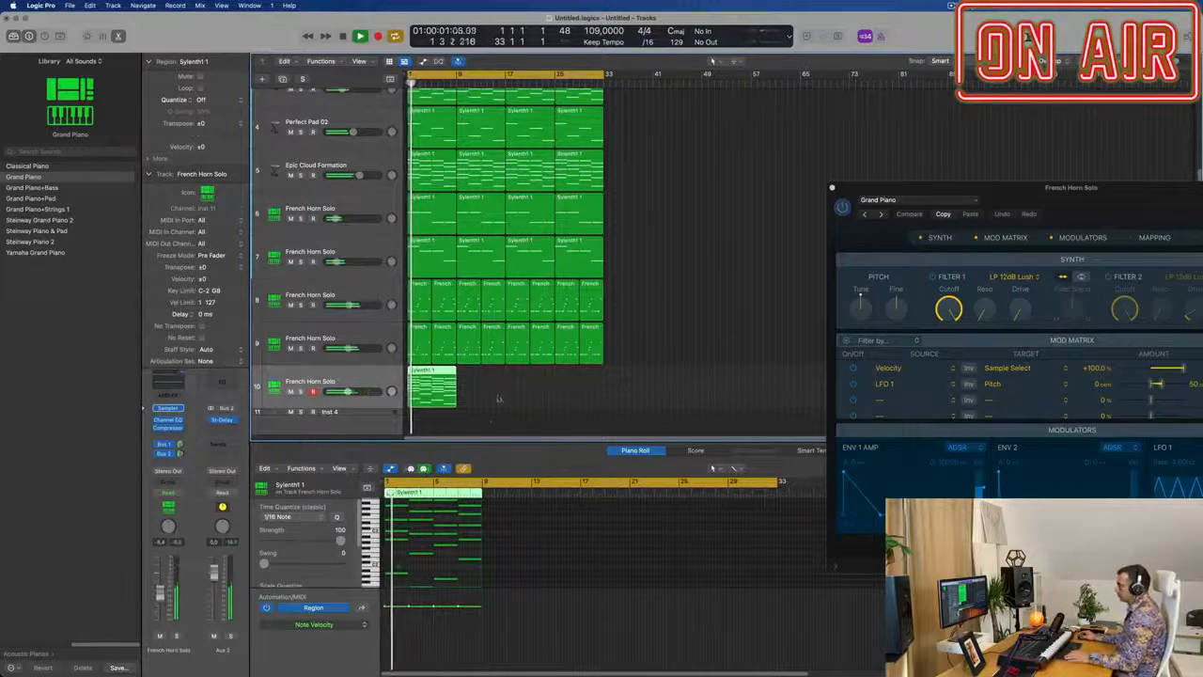
key("super+r")
key("super+r")
key("super+r")
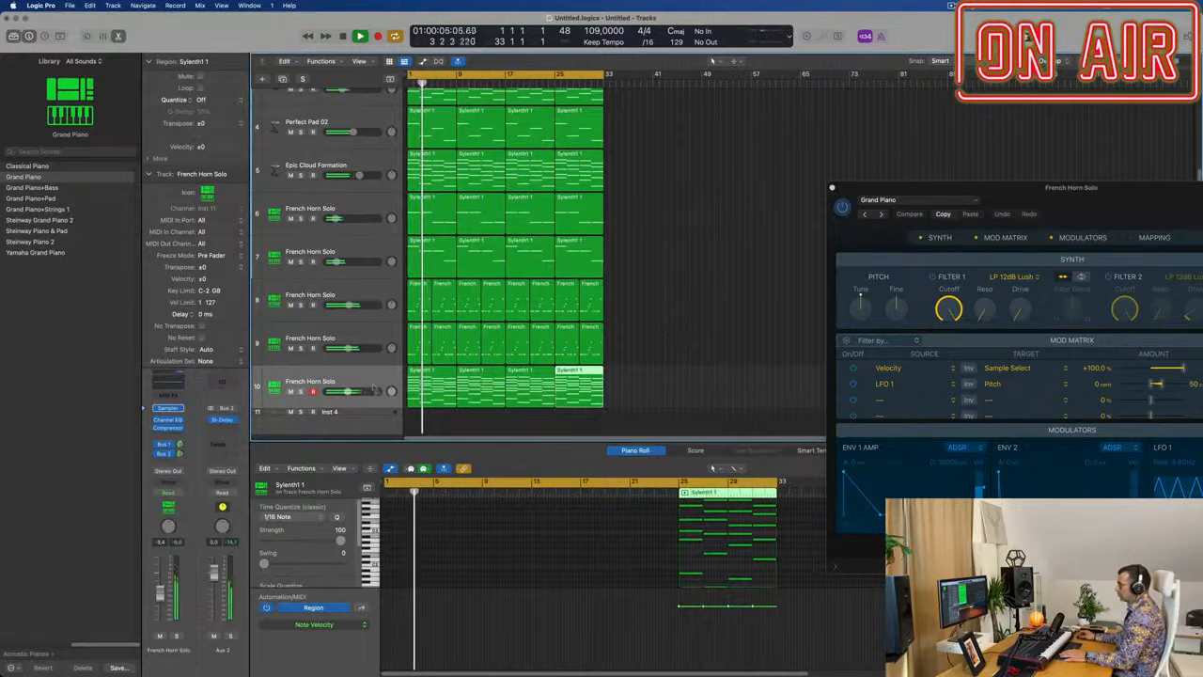
left_click(310, 381)
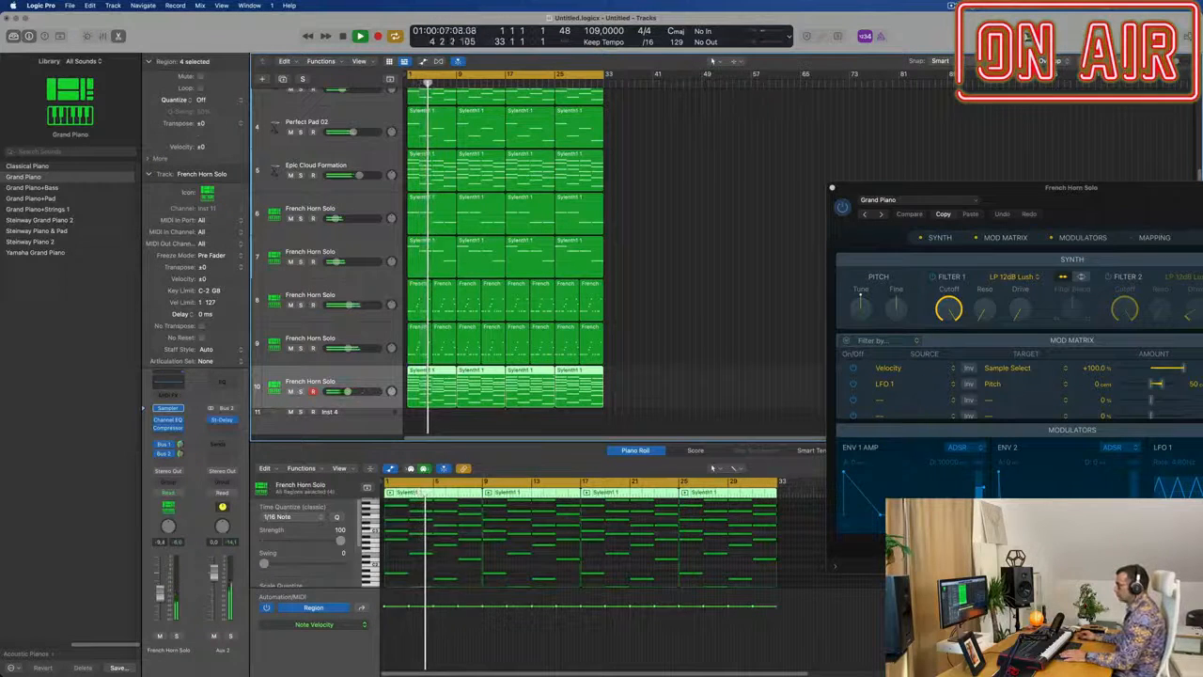
Close the Grand Piano Sampler window to clear the arrangement view during playback.
scroll(719, 333, "up", 1)
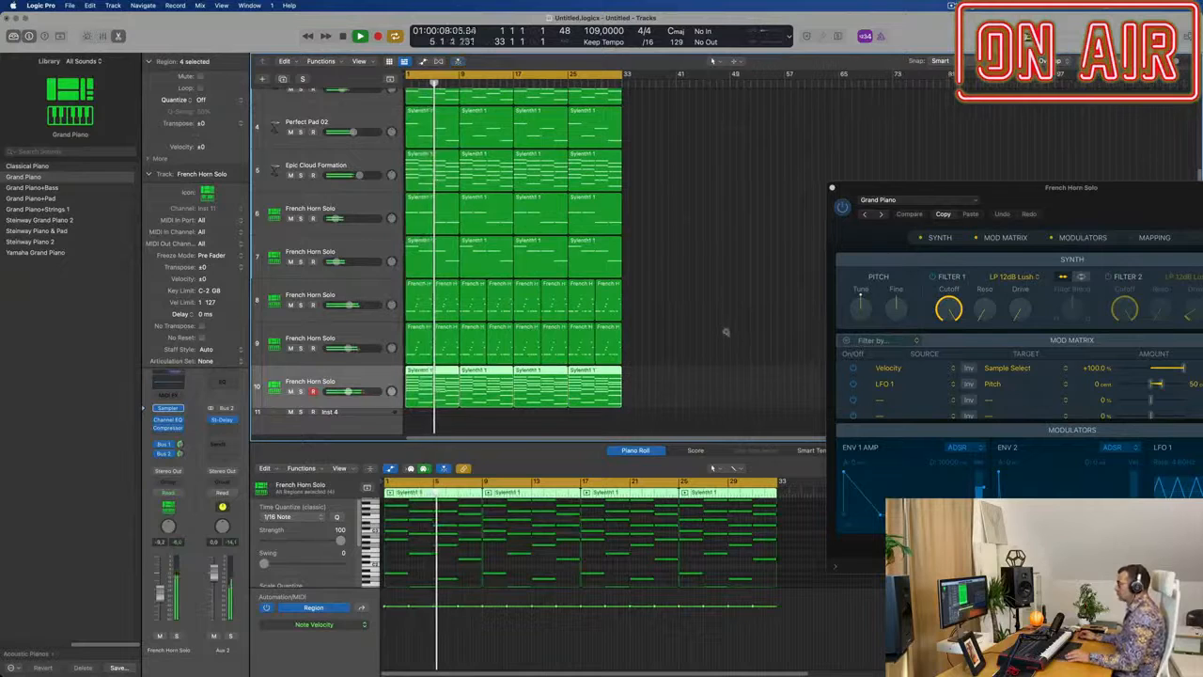
scroll(671, 351, "down", 1)
scroll(702, 350, "down", 1)
scroll(701, 349, "down", 1)
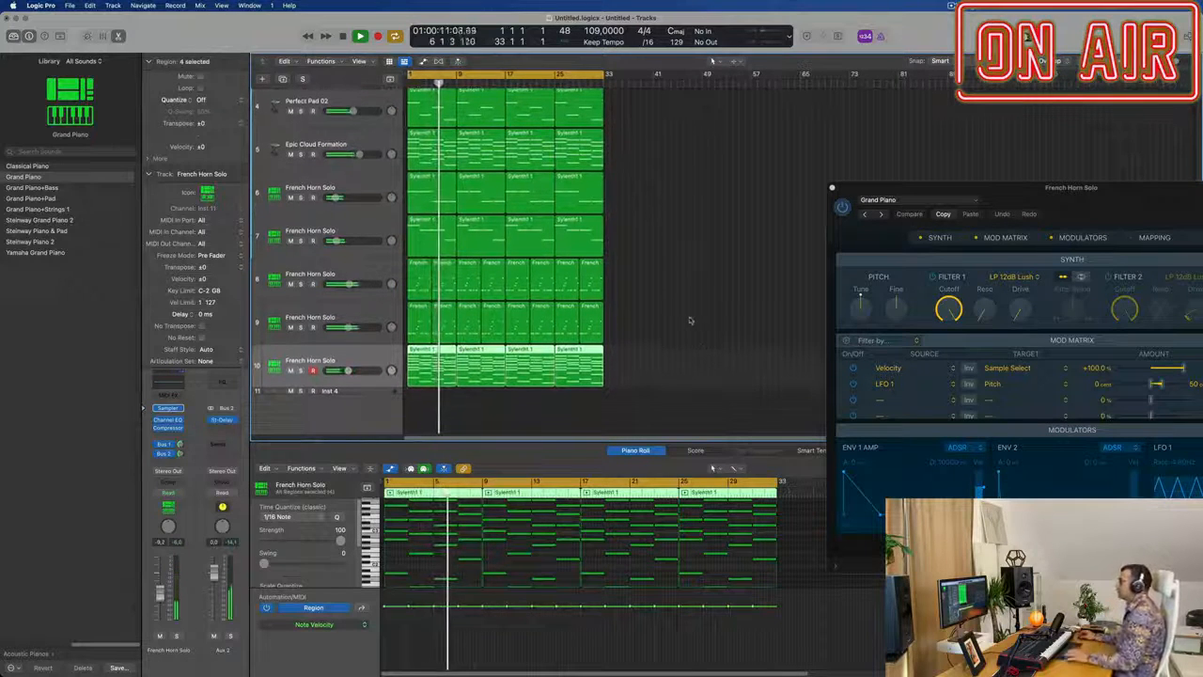
left_click_drag(1104, 187, 714, 195)
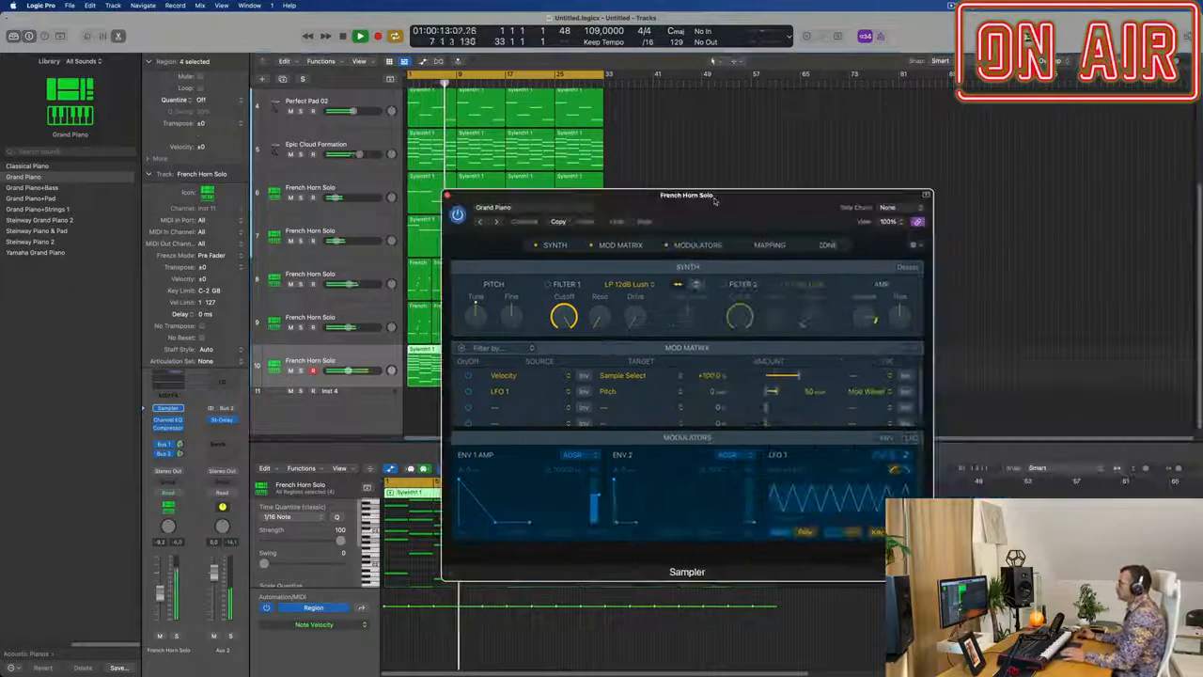
left_click(447, 195)
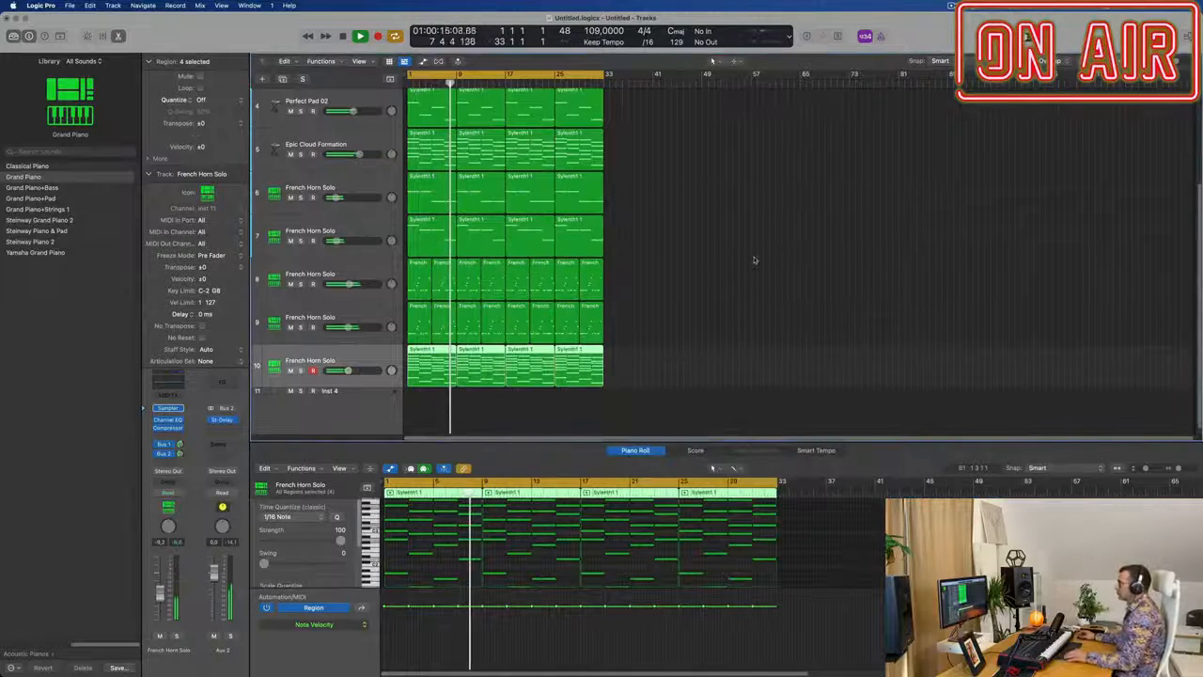
Examine the Alchemy settings of the first Perfect Pad 01 track and close the plug-in window.
scroll(691, 302, "up", 3)
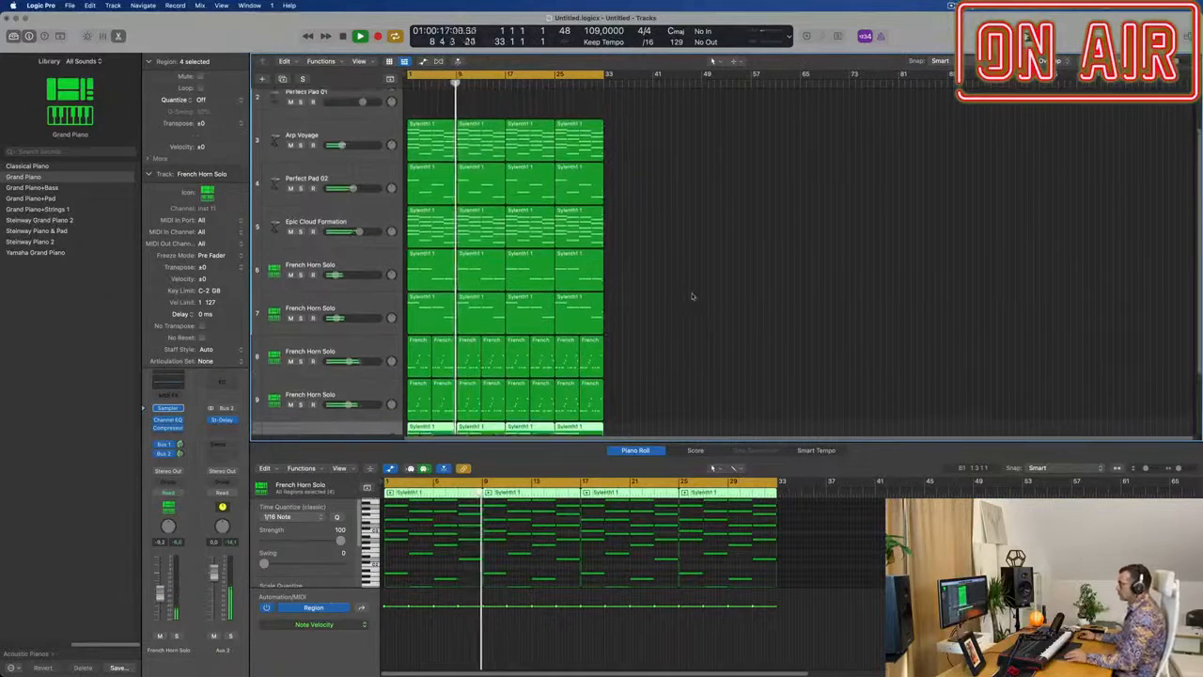
scroll(677, 244, "up", 1)
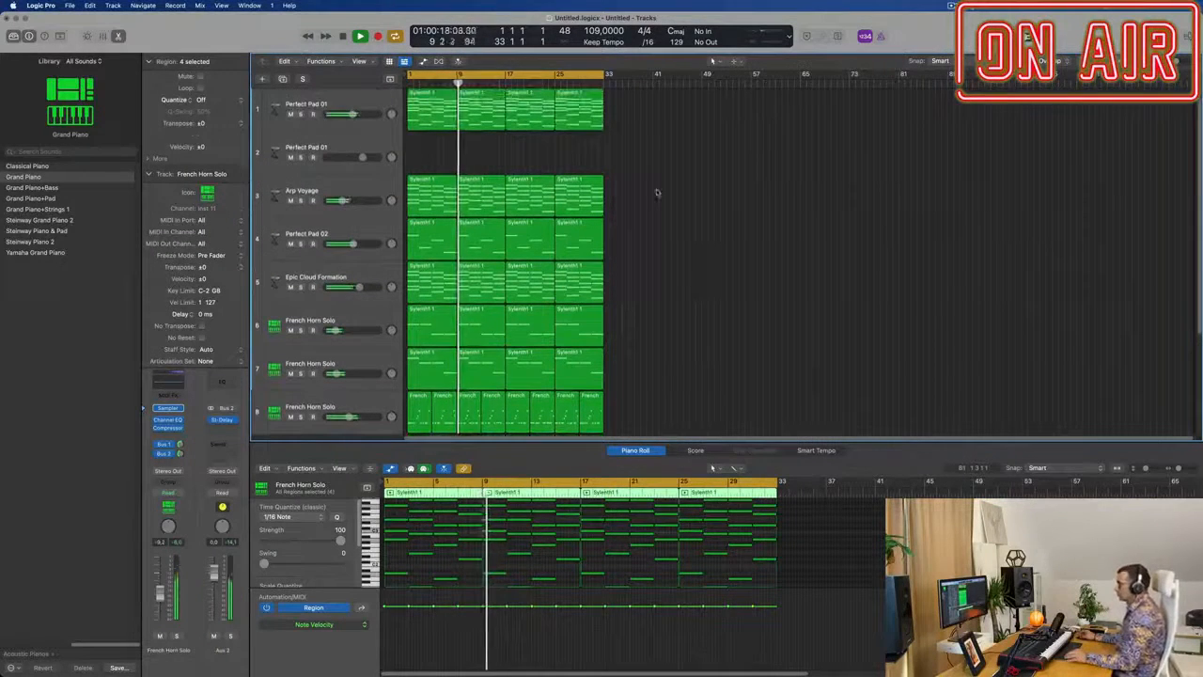
left_click(379, 150)
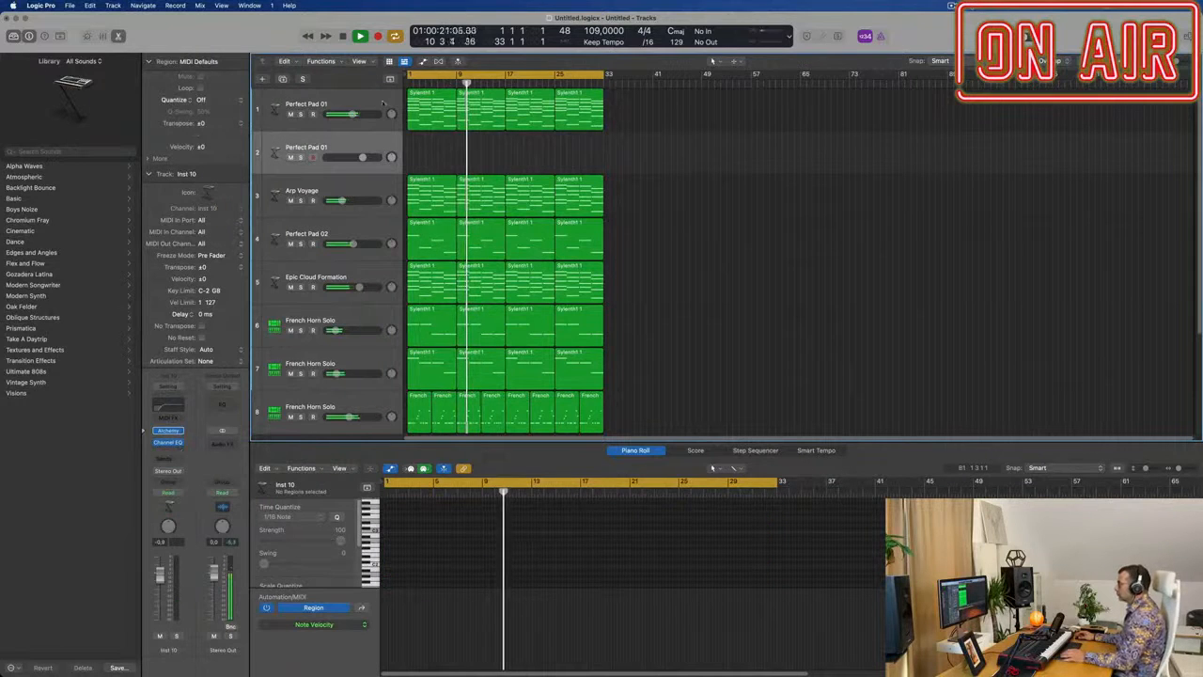
left_click(382, 103)
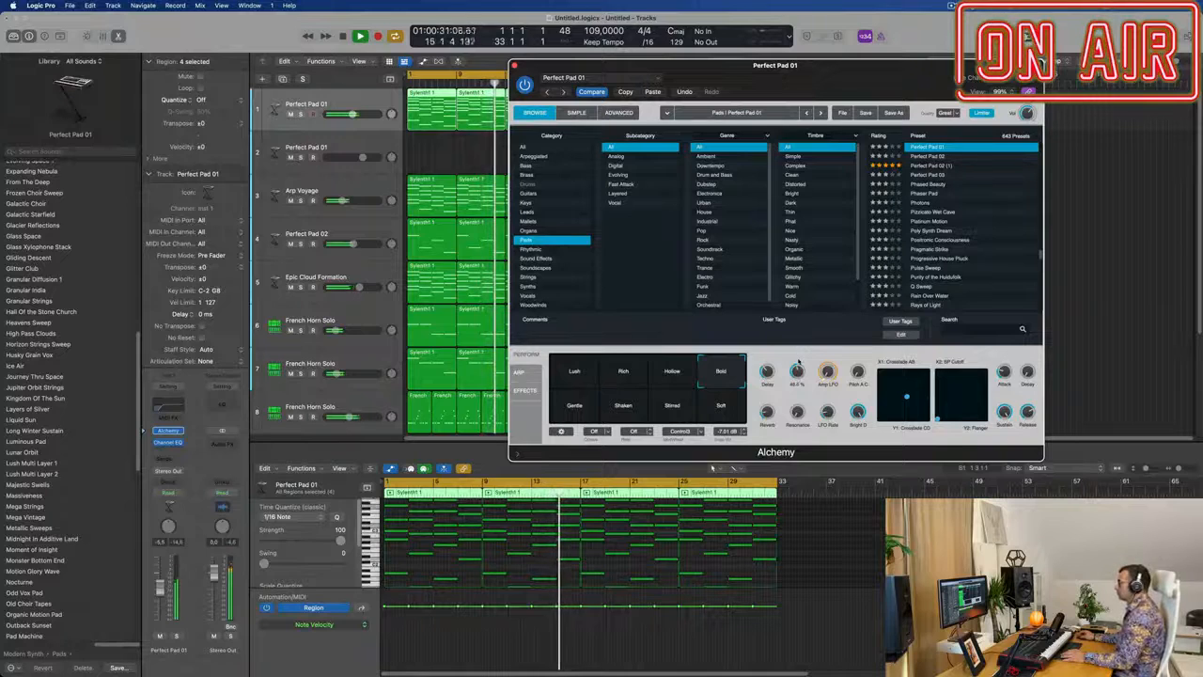
left_click_drag(708, 70, 591, 65)
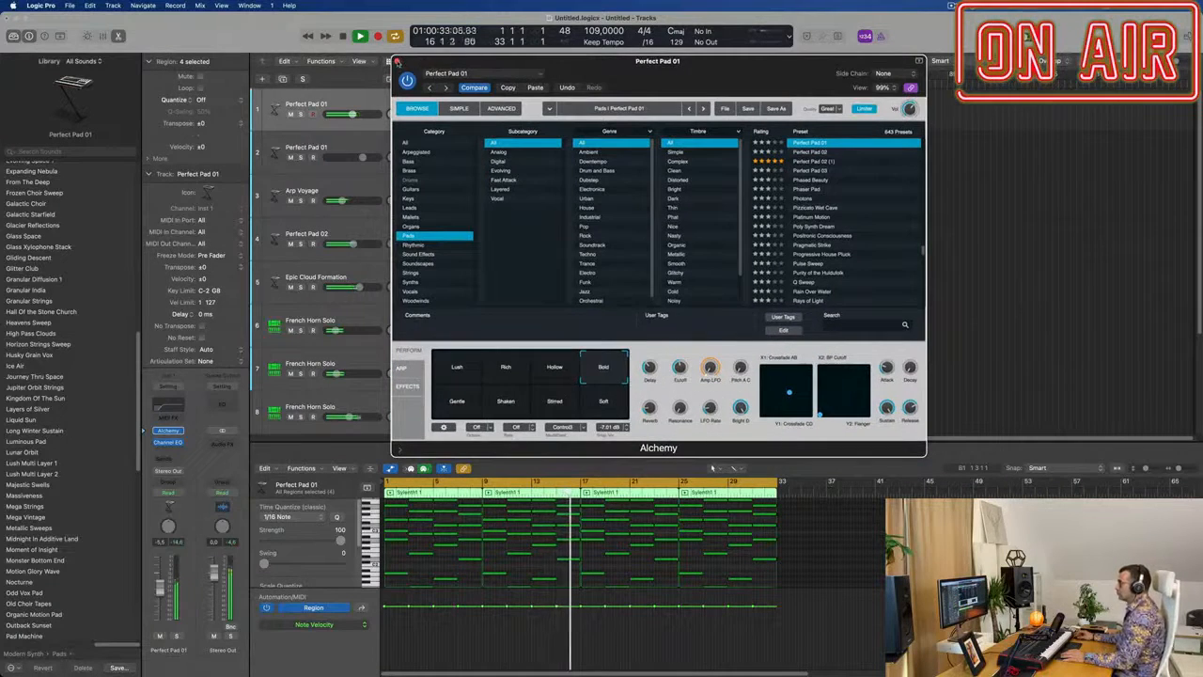
left_click(396, 61)
scroll(507, 244, "down", 4)
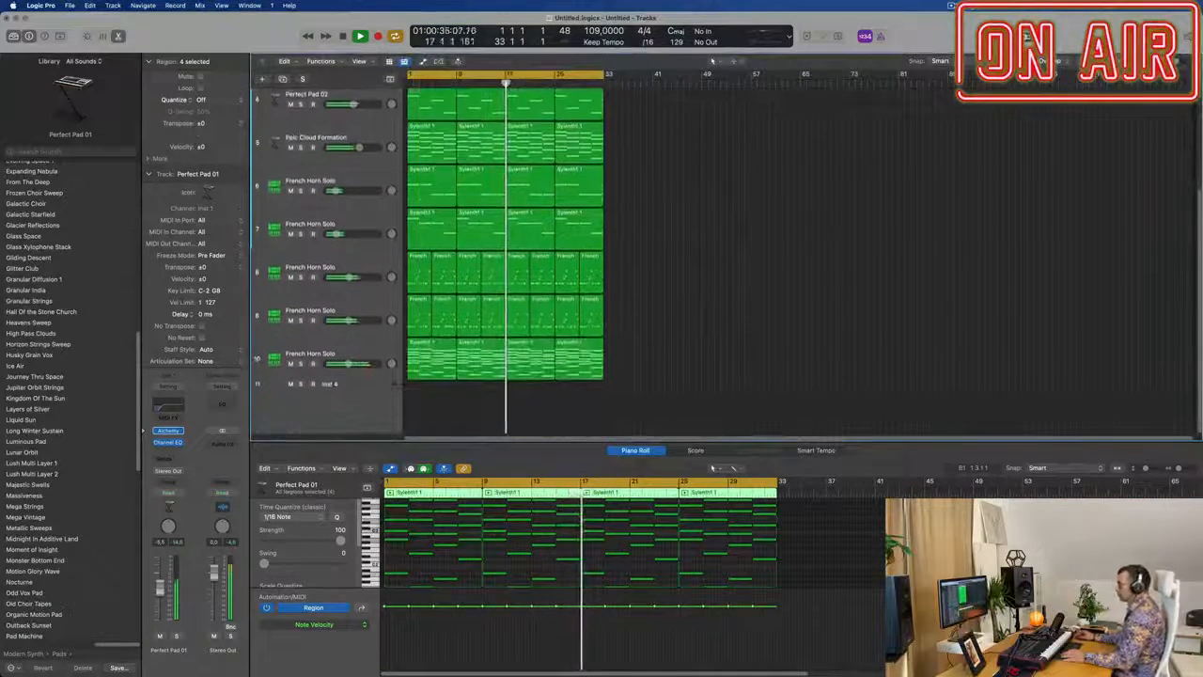
Load the Yamaha Grand Piano preset in track 10's Sampler and move the window aside.
left_click(358, 352)
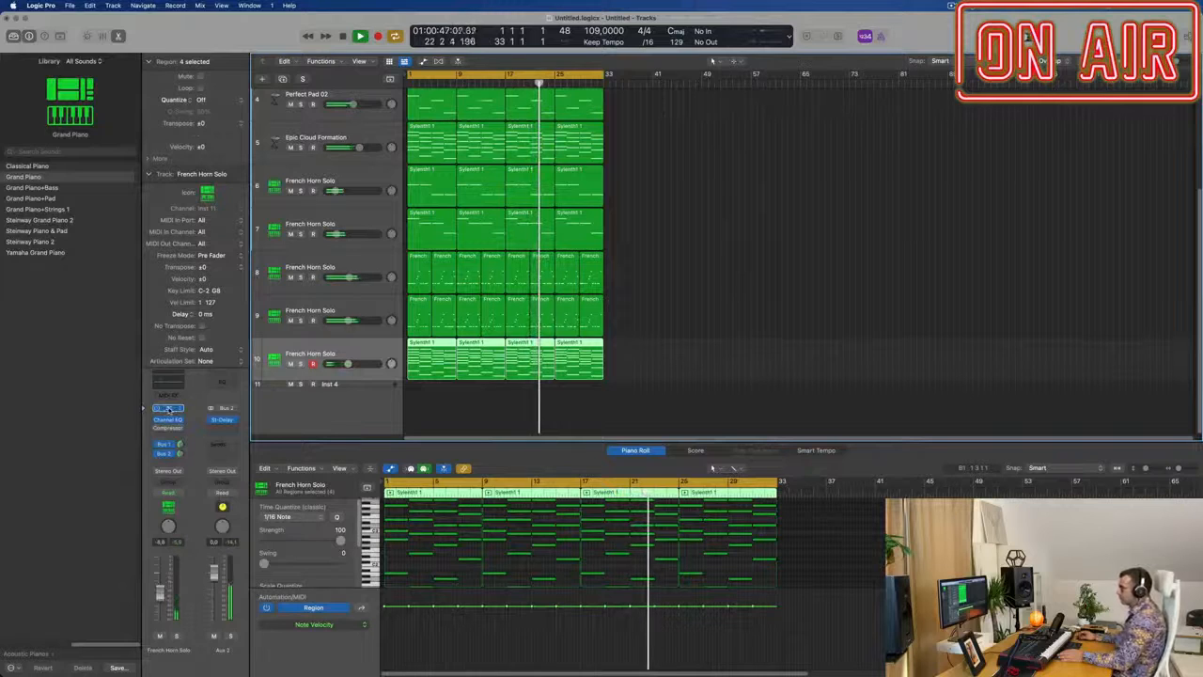
left_click(169, 410)
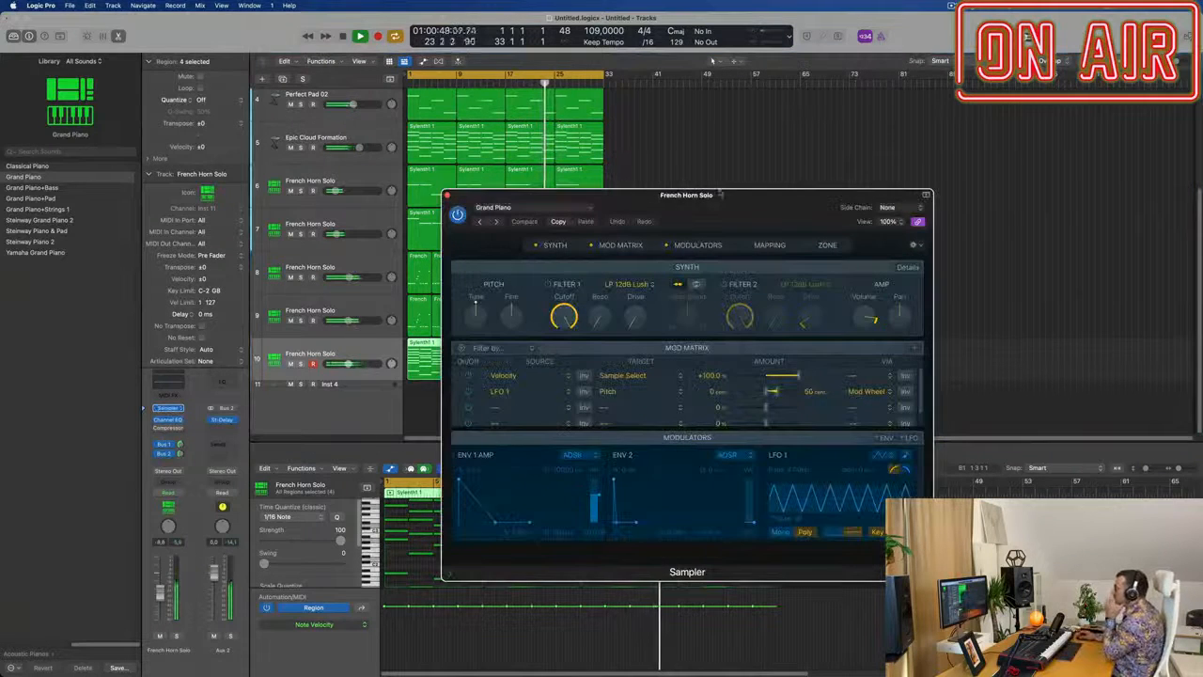
left_click_drag(720, 194, 533, 196)
left_click(519, 205)
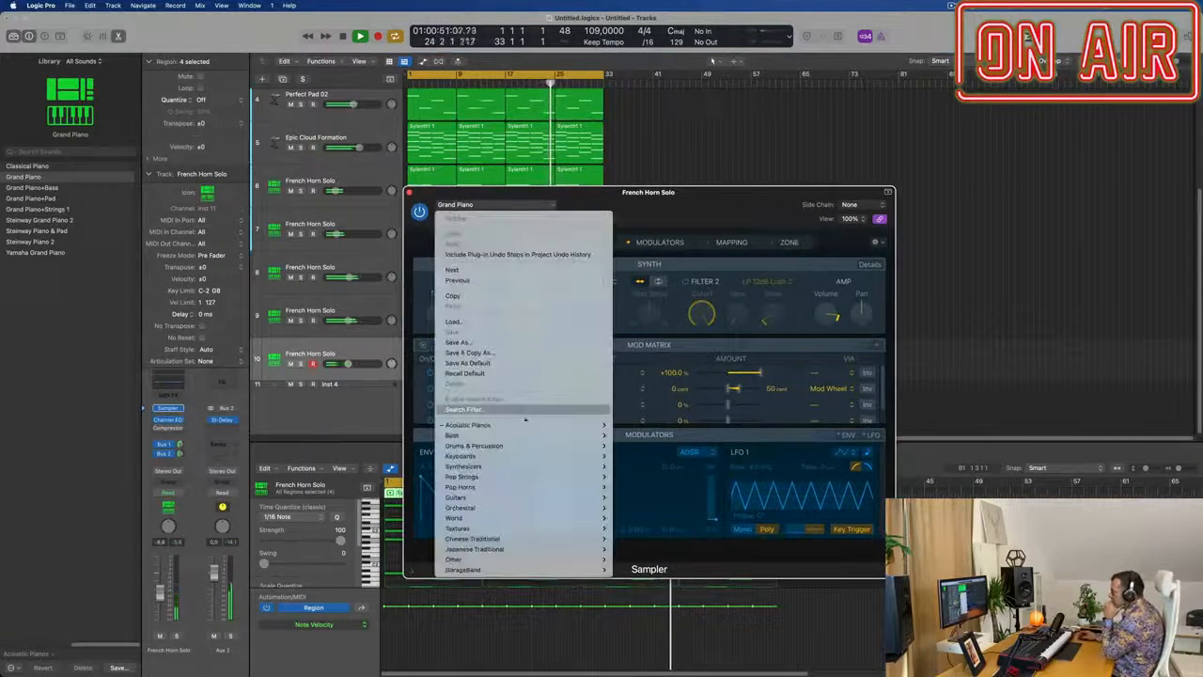
mouse_move(538, 426)
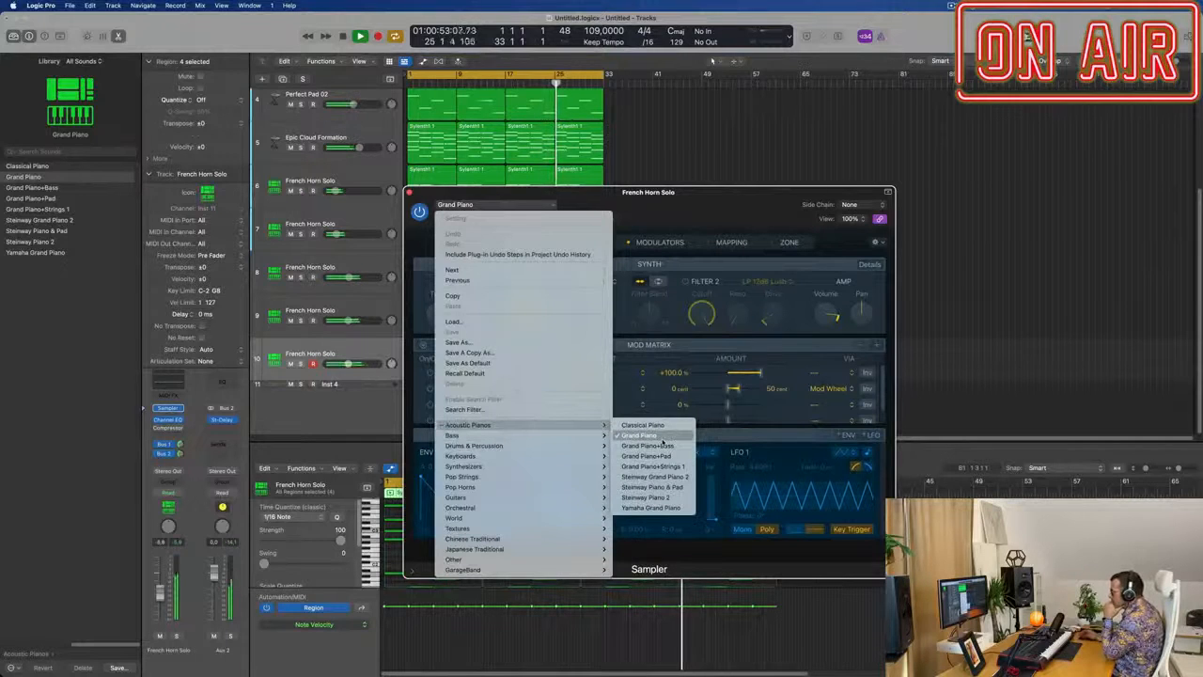
left_click(701, 233)
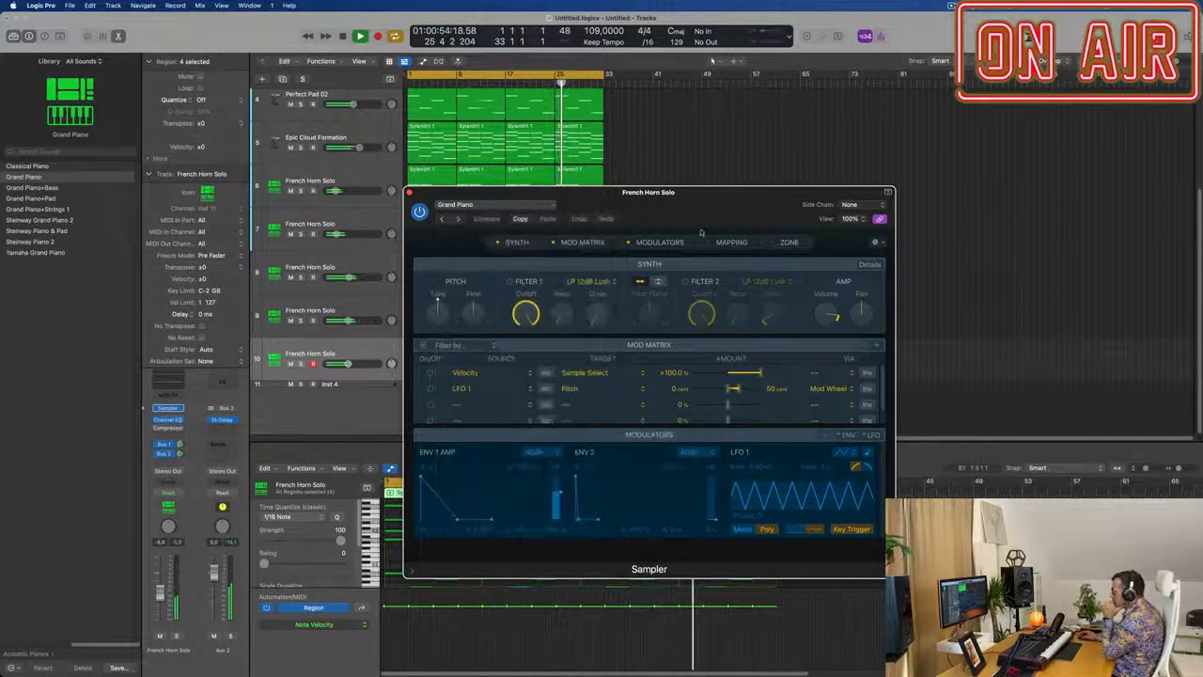
left_click_drag(716, 191, 820, 153)
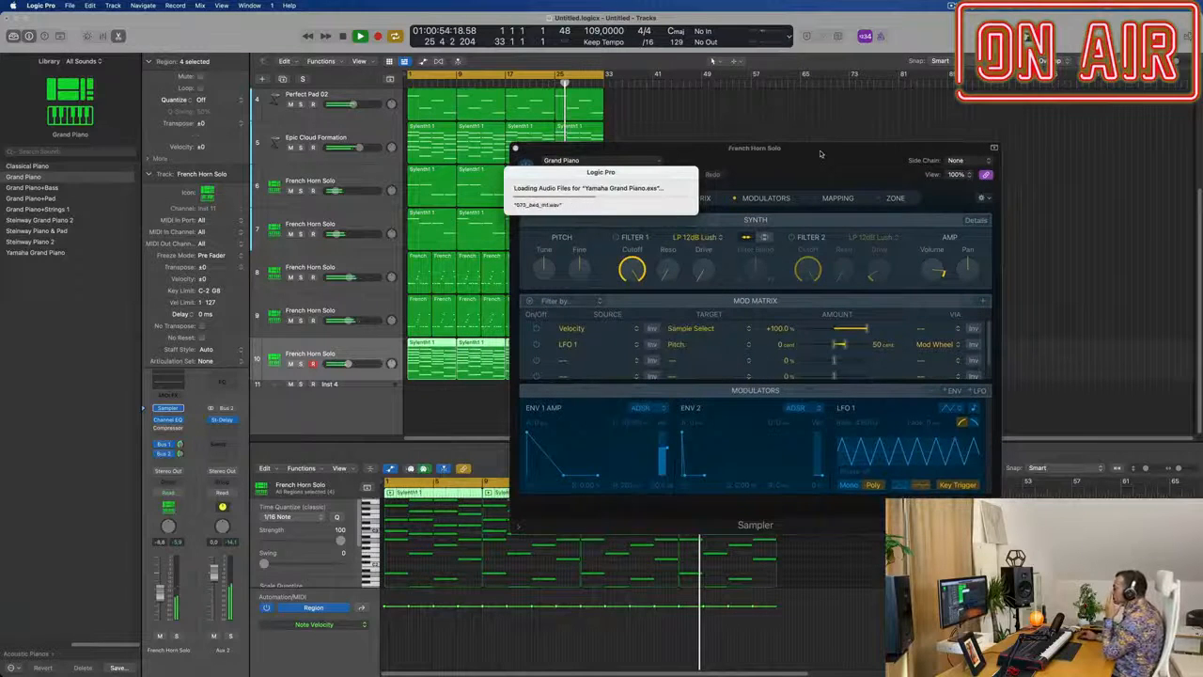
left_click_drag(820, 153, 889, 163)
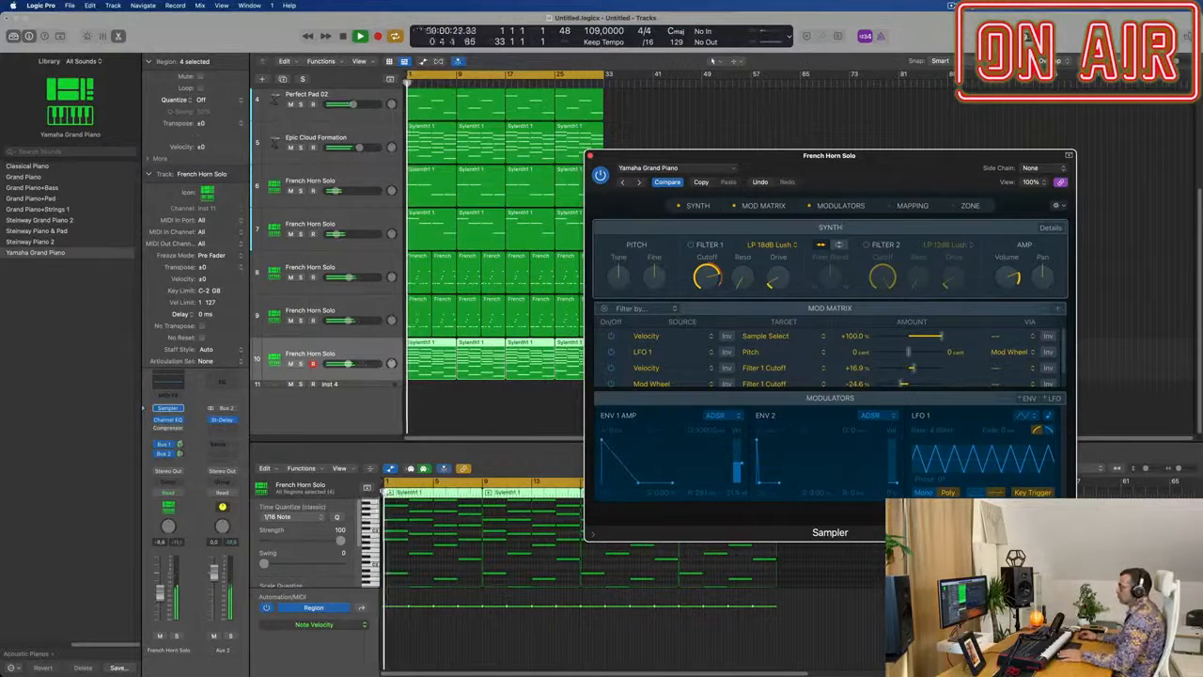
Raise the note velocities in the first Sylenth1 region of track 10 to about 113 and move the Sampler window clear of the regions.
key("space")
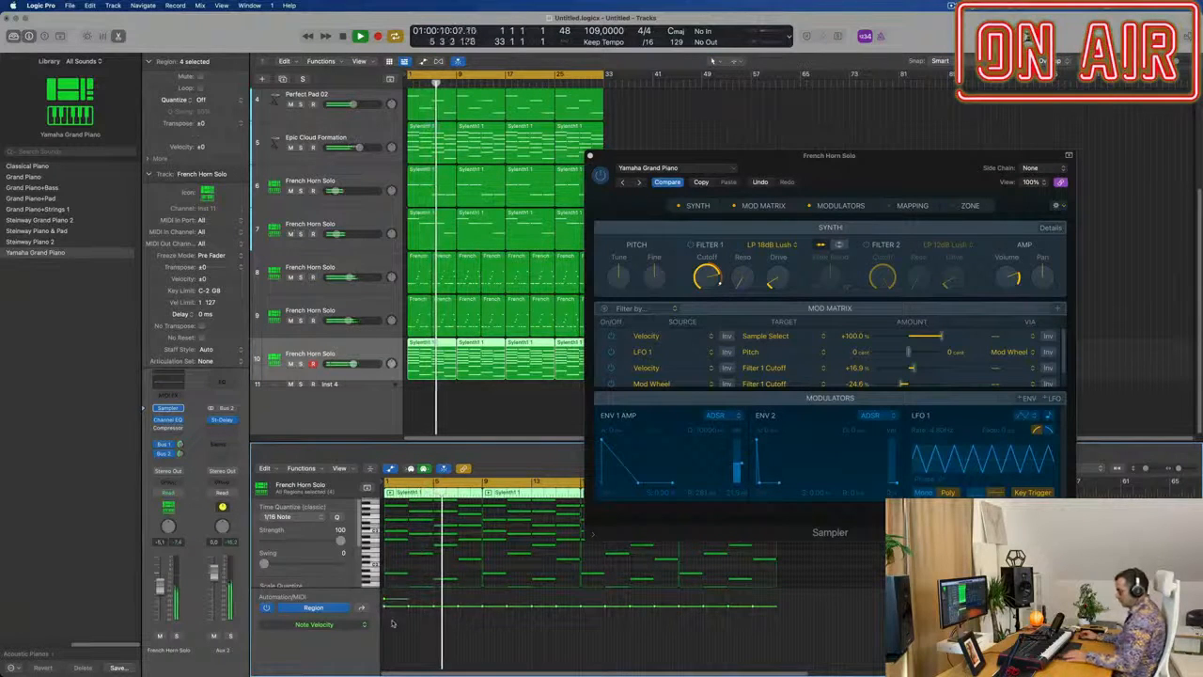
key("super+a")
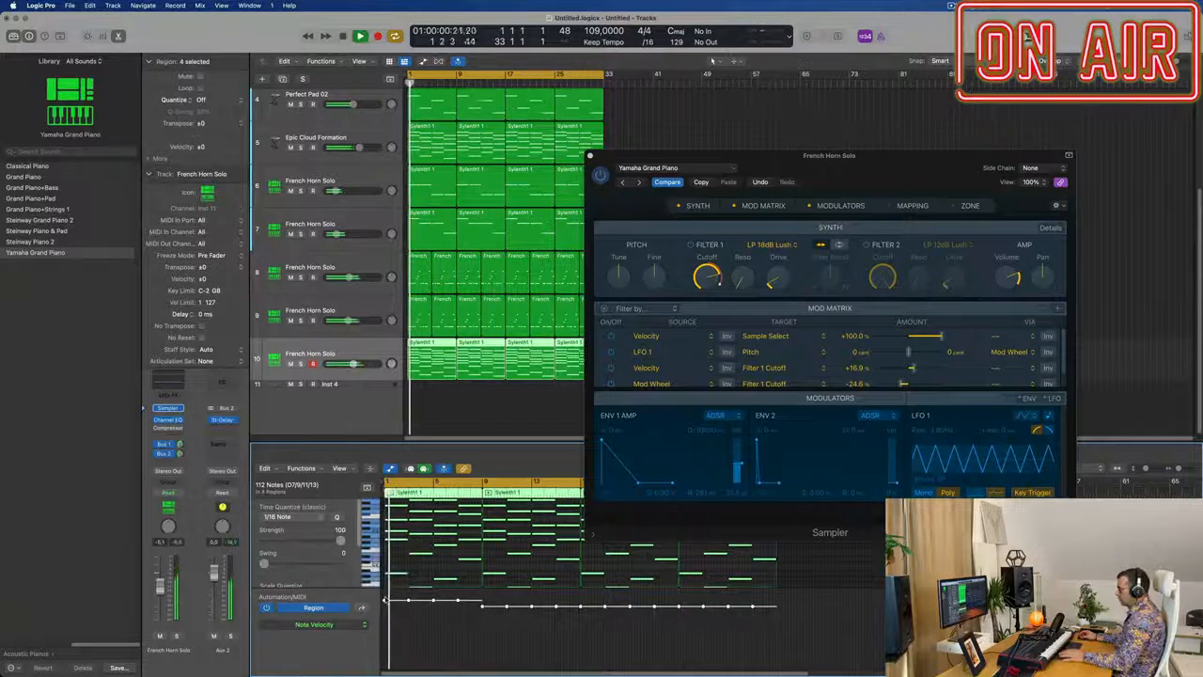
left_click(383, 599)
key("space")
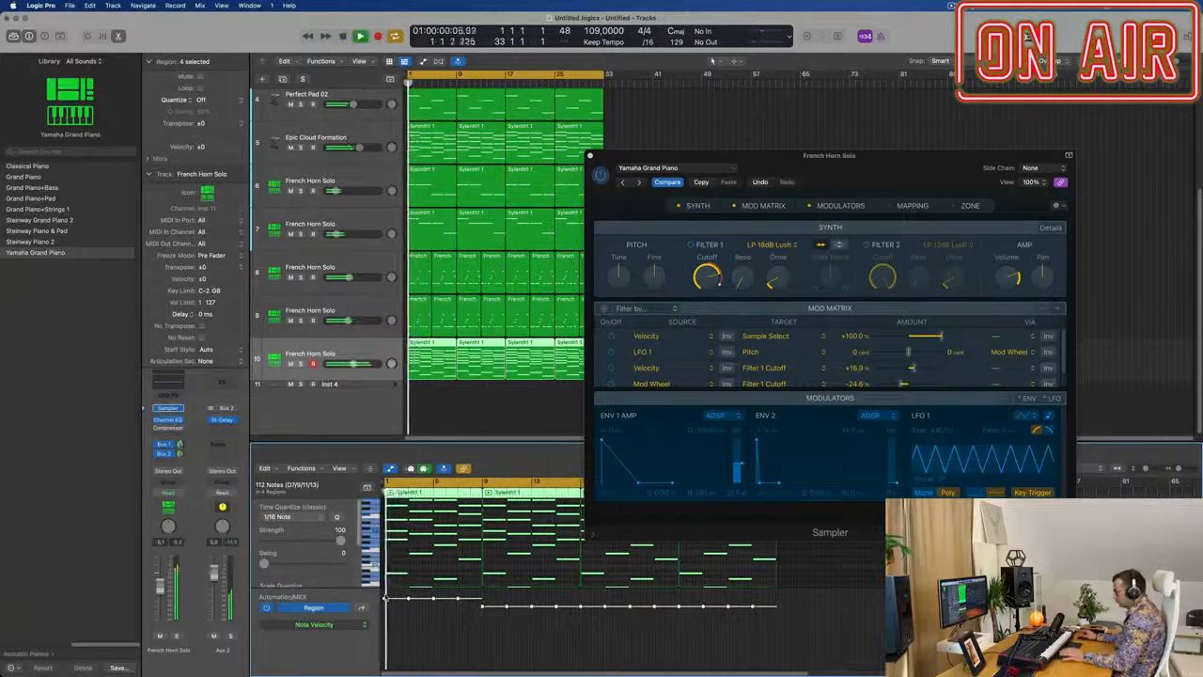
left_click_drag(902, 155, 1085, 135)
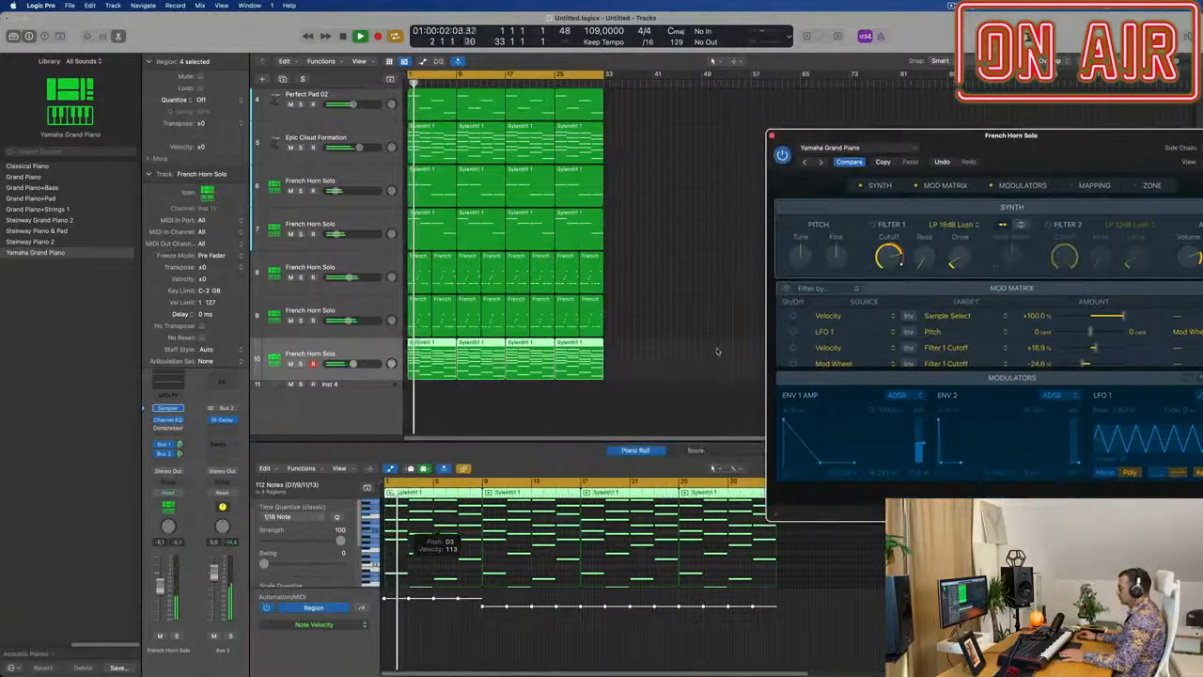
Replace the last three Sylenth1 regions on track 10 with three repeats of its first region.
left_click(427, 357)
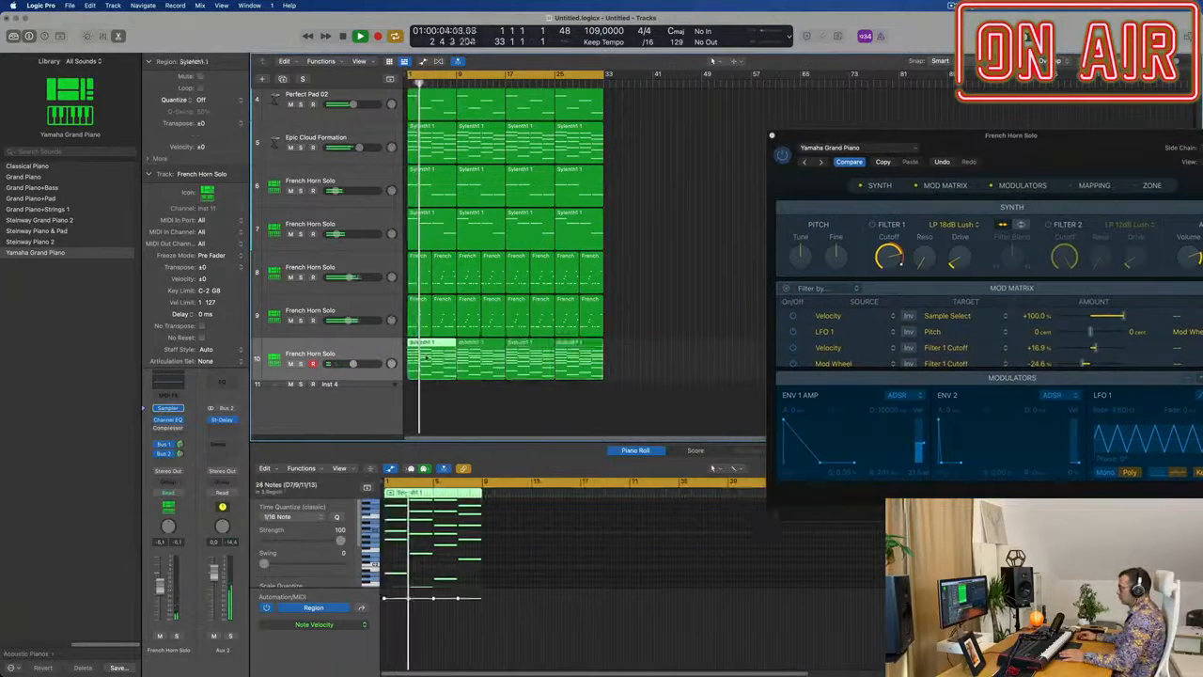
left_click_drag(606, 378, 458, 349)
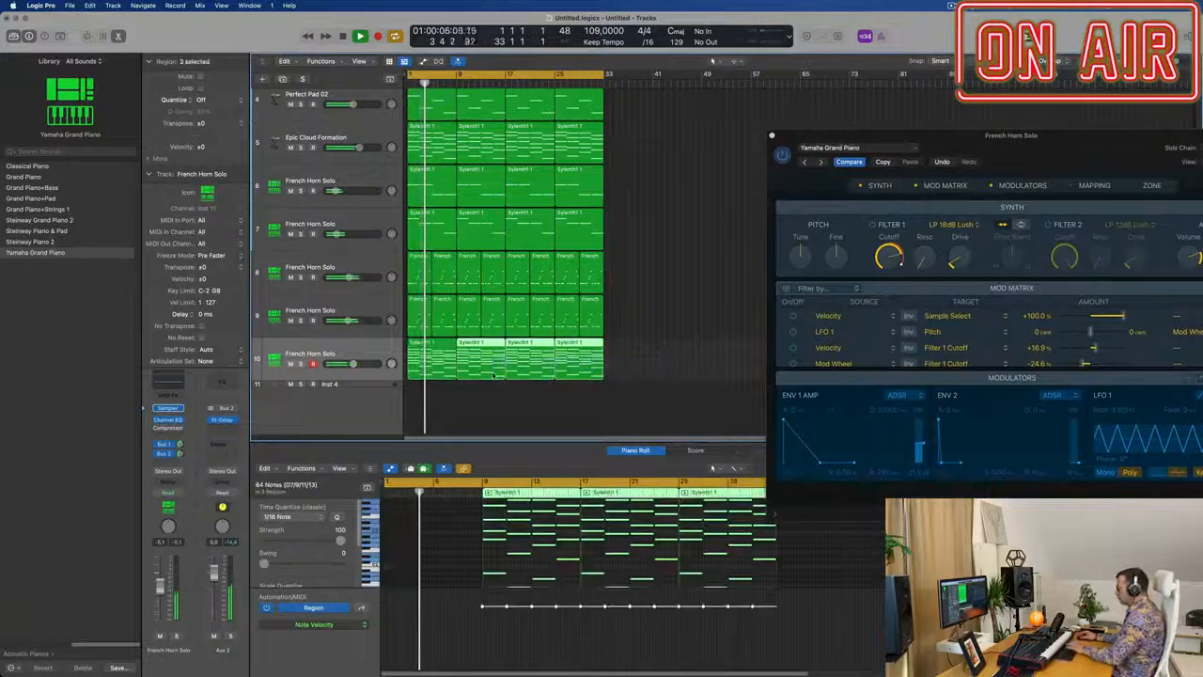
key("Delete")
left_click(418, 371)
key("super+r")
key("super+r")
key("super+r")
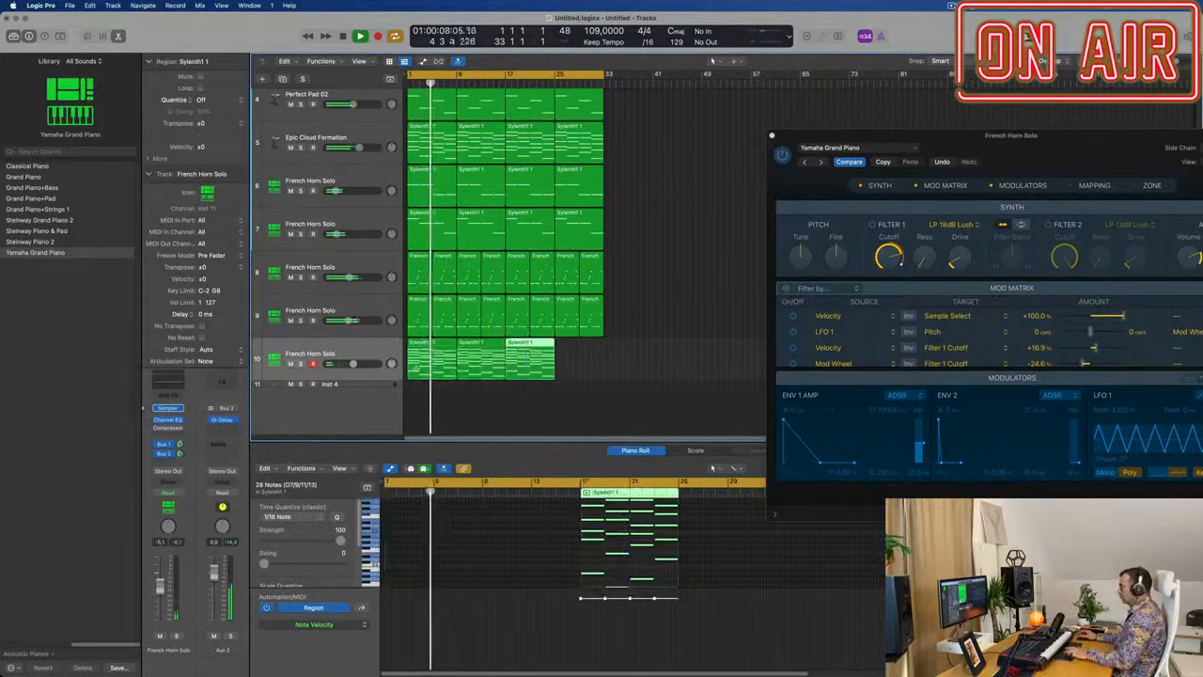
Load the Steinway Piano 2 acoustic piano preset in track 10's Sampler and play the arrangement from the start.
left_click_drag(1025, 153, 744, 154)
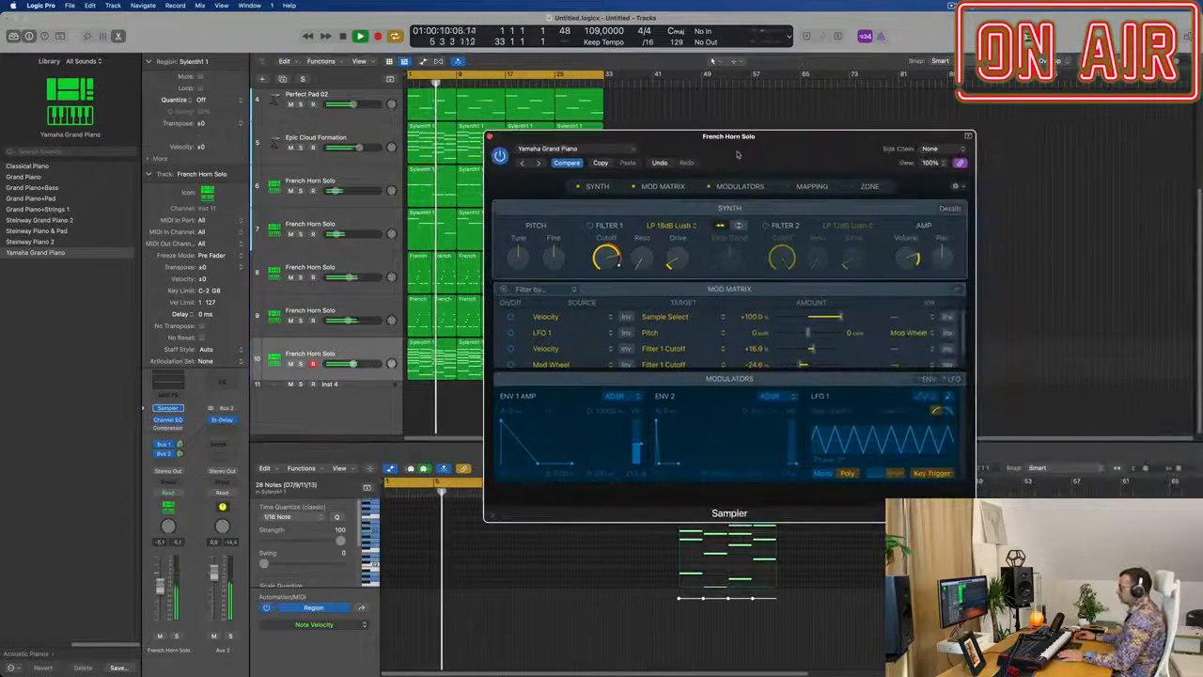
left_click(569, 148)
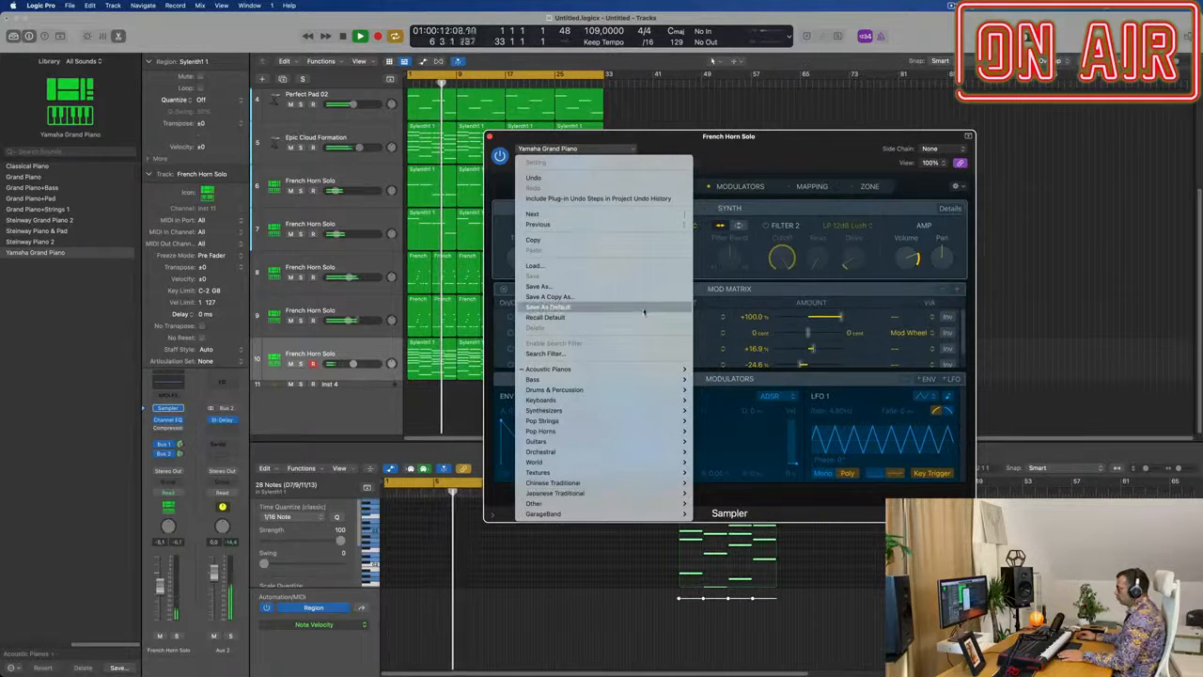
mouse_move(658, 368)
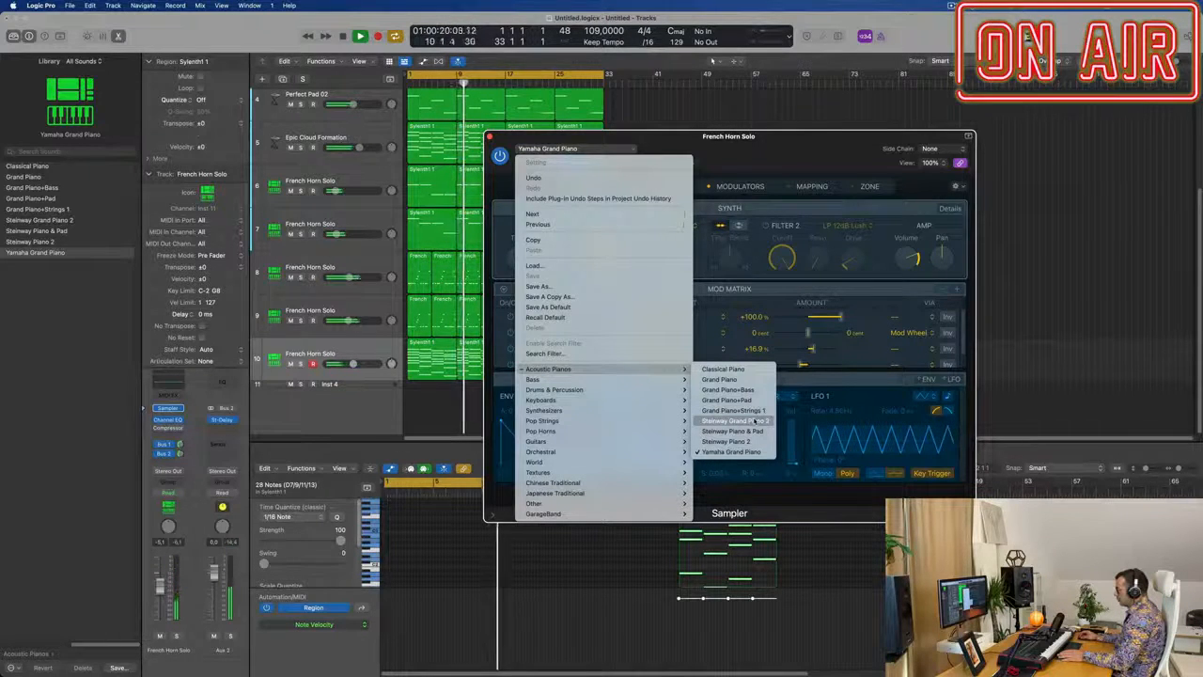
left_click(738, 441)
left_click_drag(774, 141, 886, 138)
key("Return")
key("space")
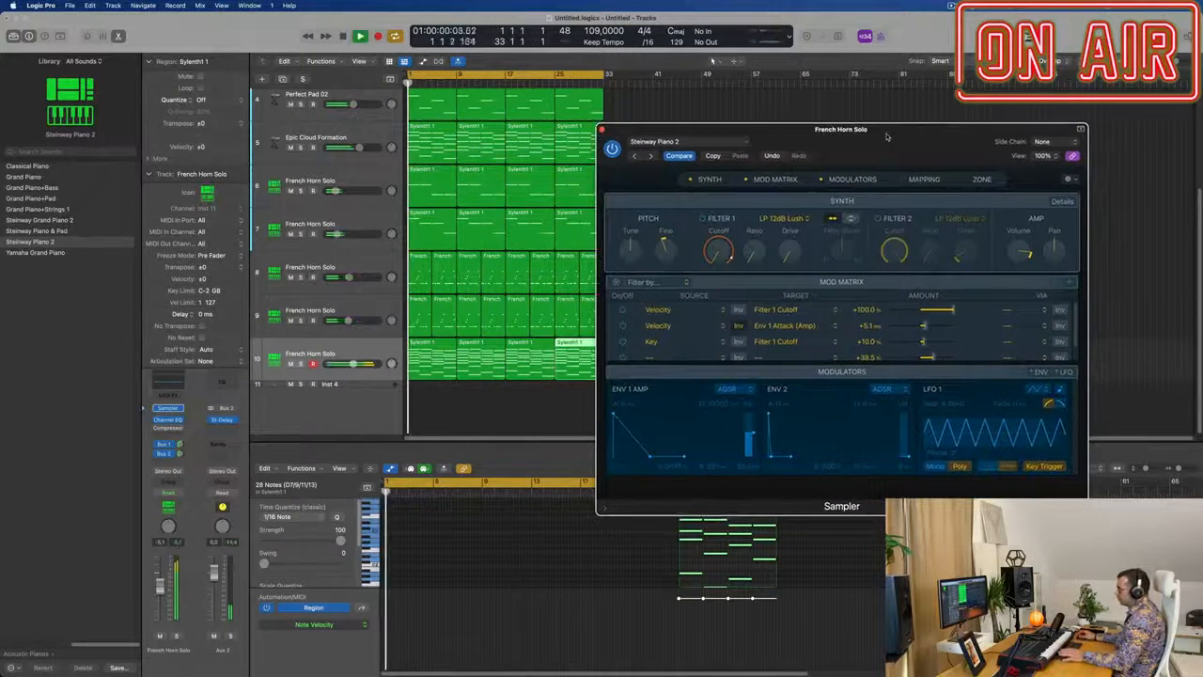
Lower track 10's volume while playing from the start and close the Steinway Piano 2 Sampler window.
key("space")
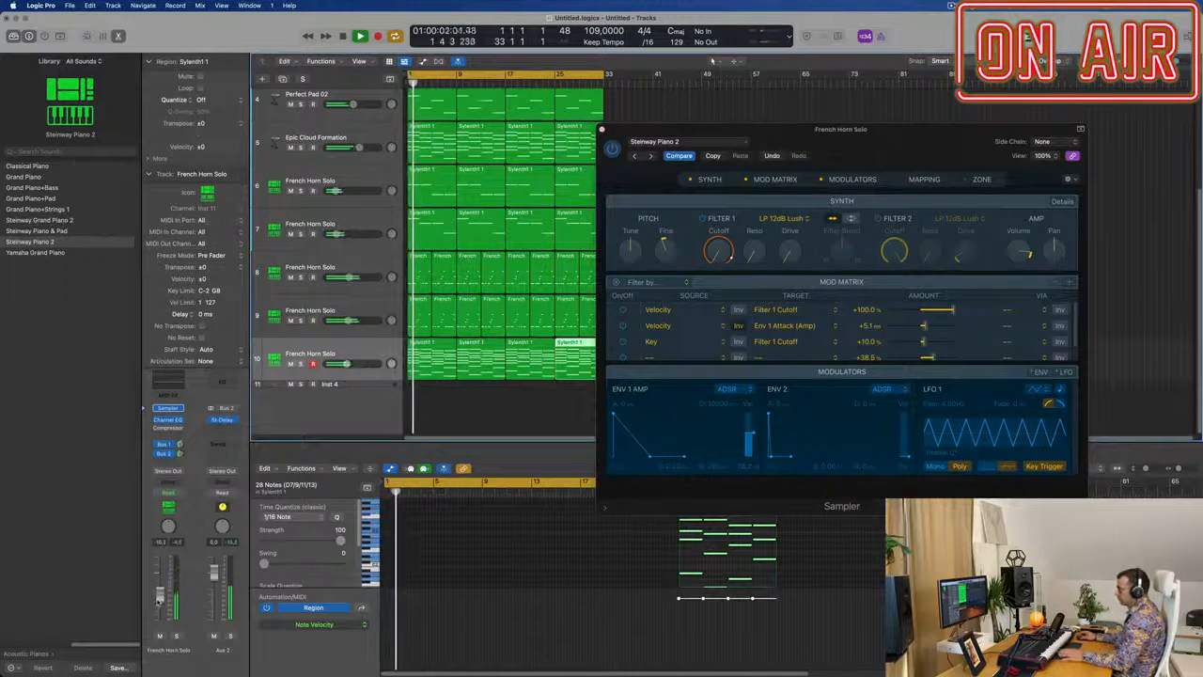
key("Return")
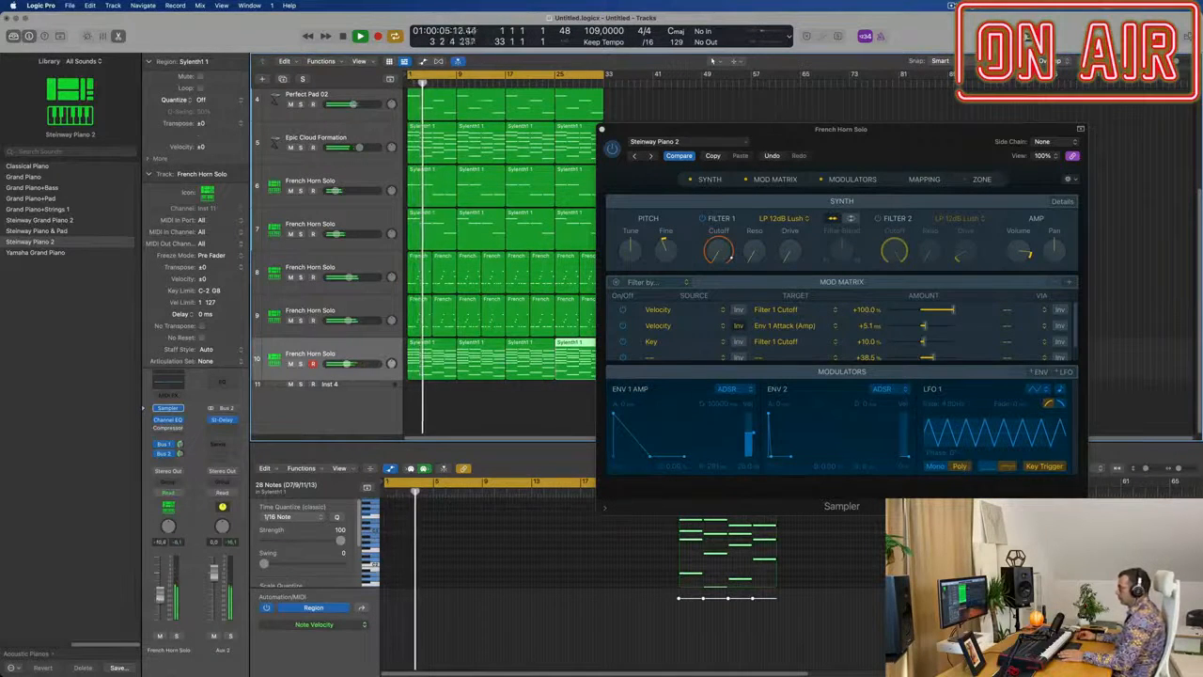
left_click_drag(935, 148, 881, 173)
left_click(549, 155)
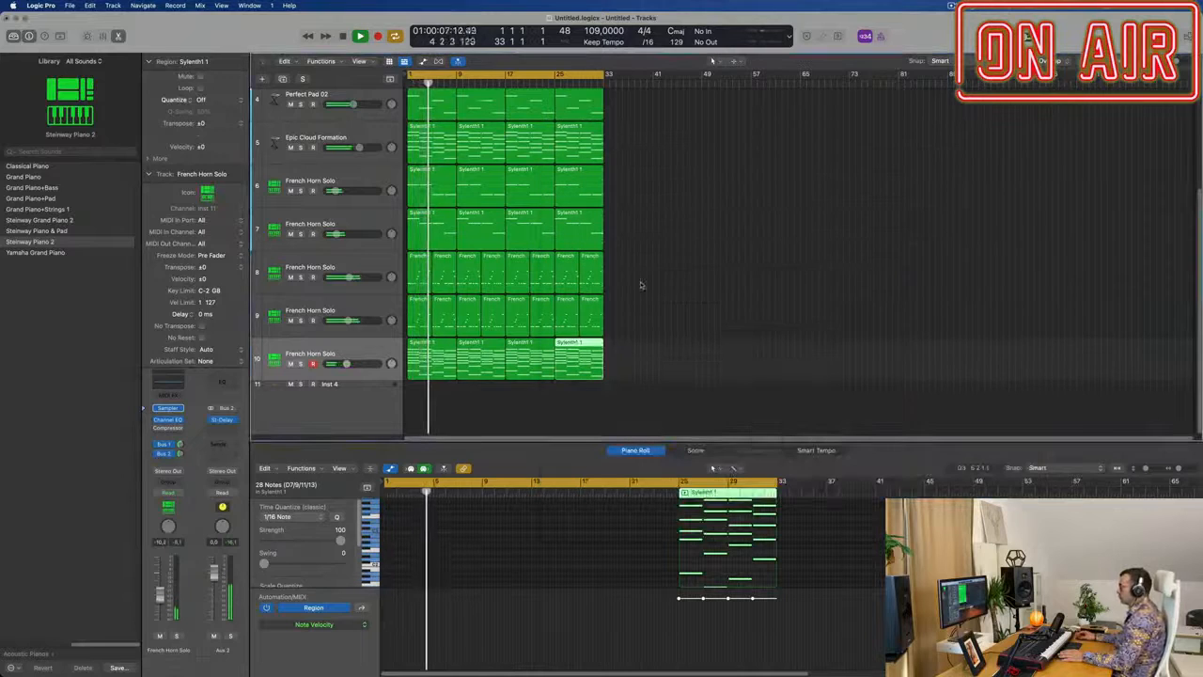
Mute tracks 1 and 3 through 9 during playback, leaving only the piano on track 10 audible.
left_click(289, 277)
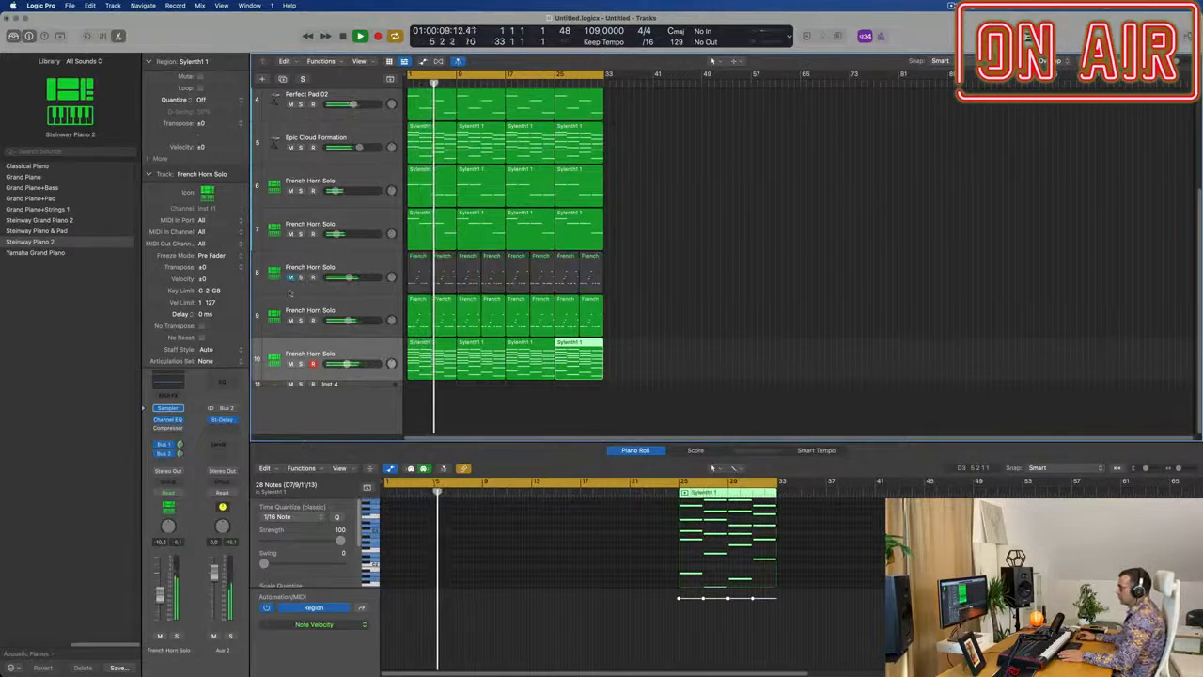
left_click(289, 320)
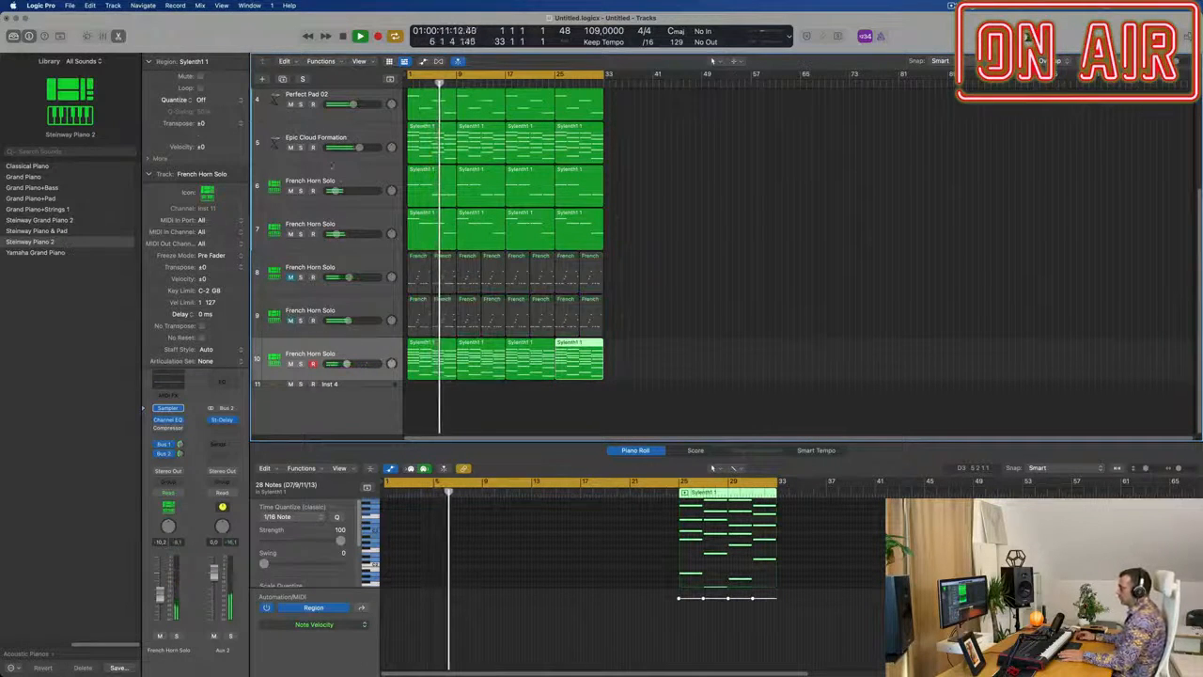
left_click(290, 148)
scroll(284, 159, "up", 2)
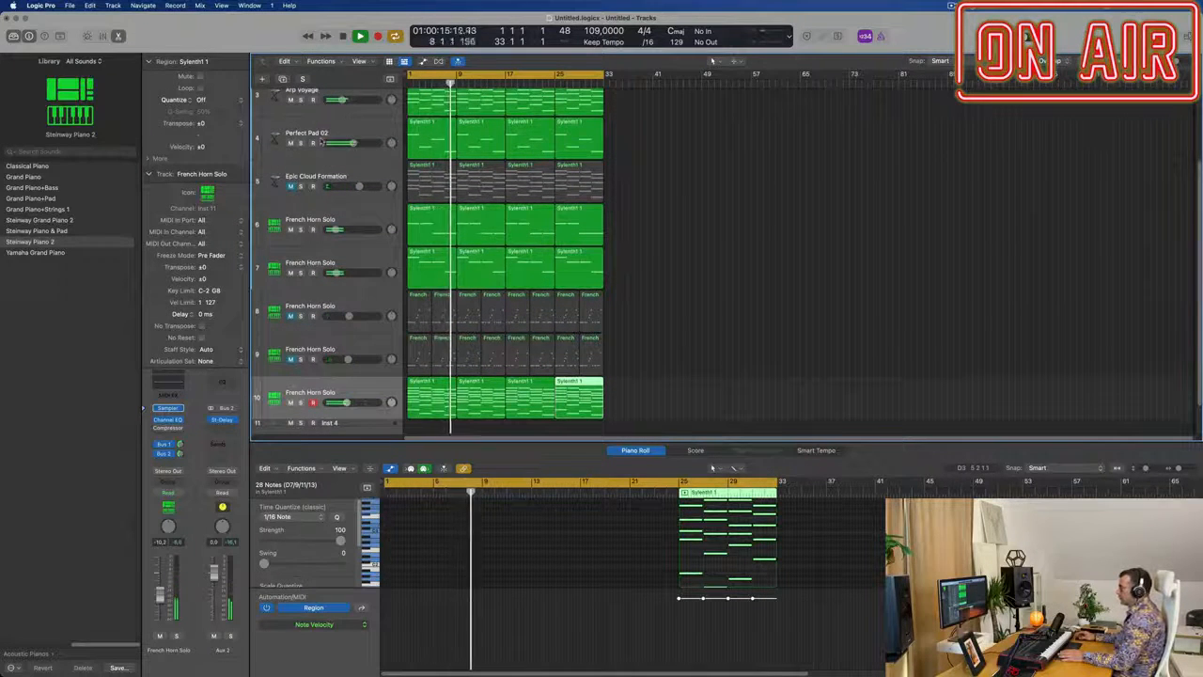
scroll(310, 137, "up", 3)
left_click(291, 114)
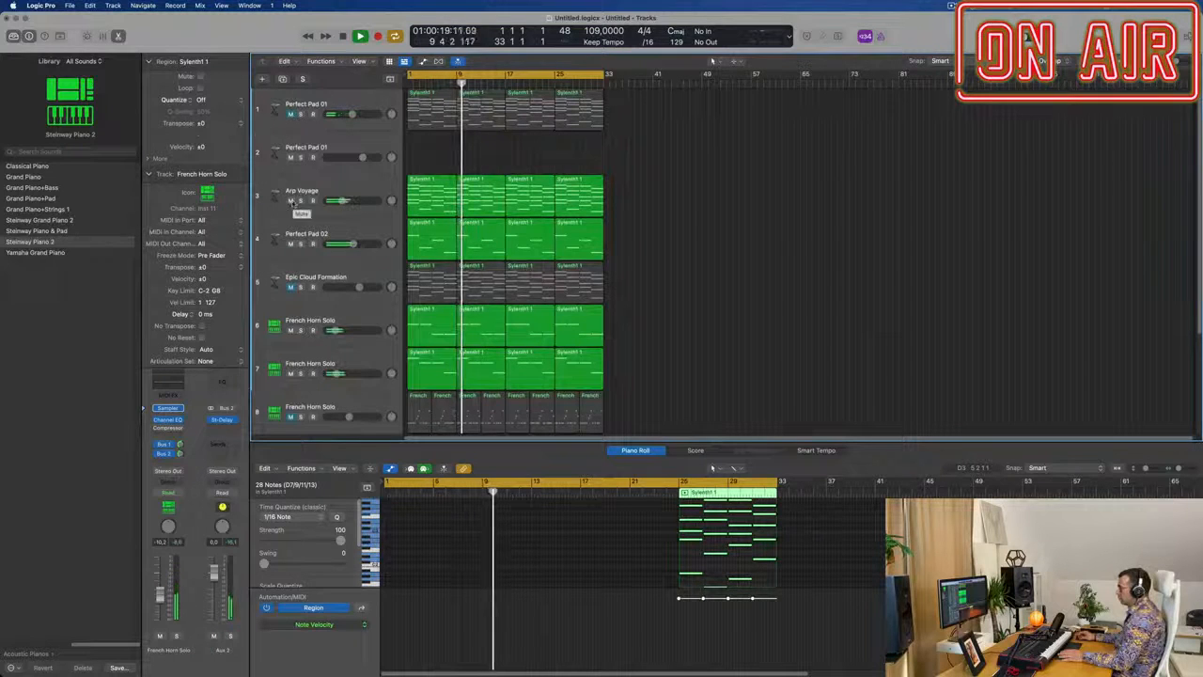
left_click(290, 200)
left_click(291, 243)
scroll(310, 263, "down", 2)
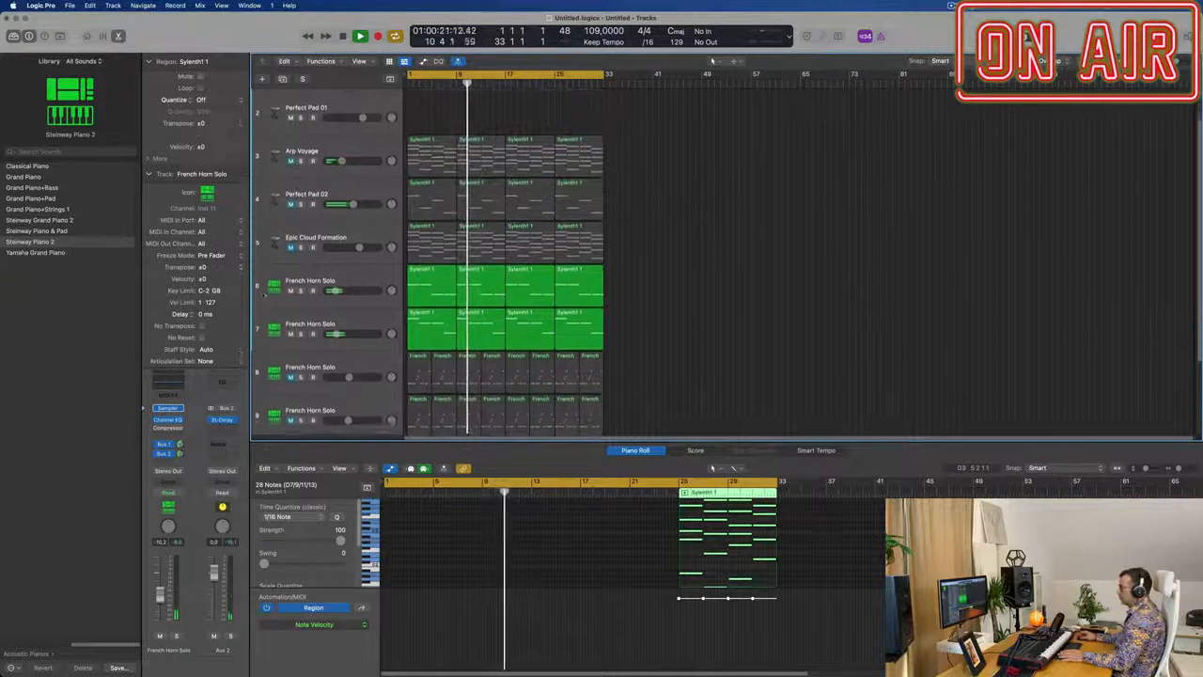
left_click(290, 285)
left_click(290, 328)
scroll(317, 278, "down", 2)
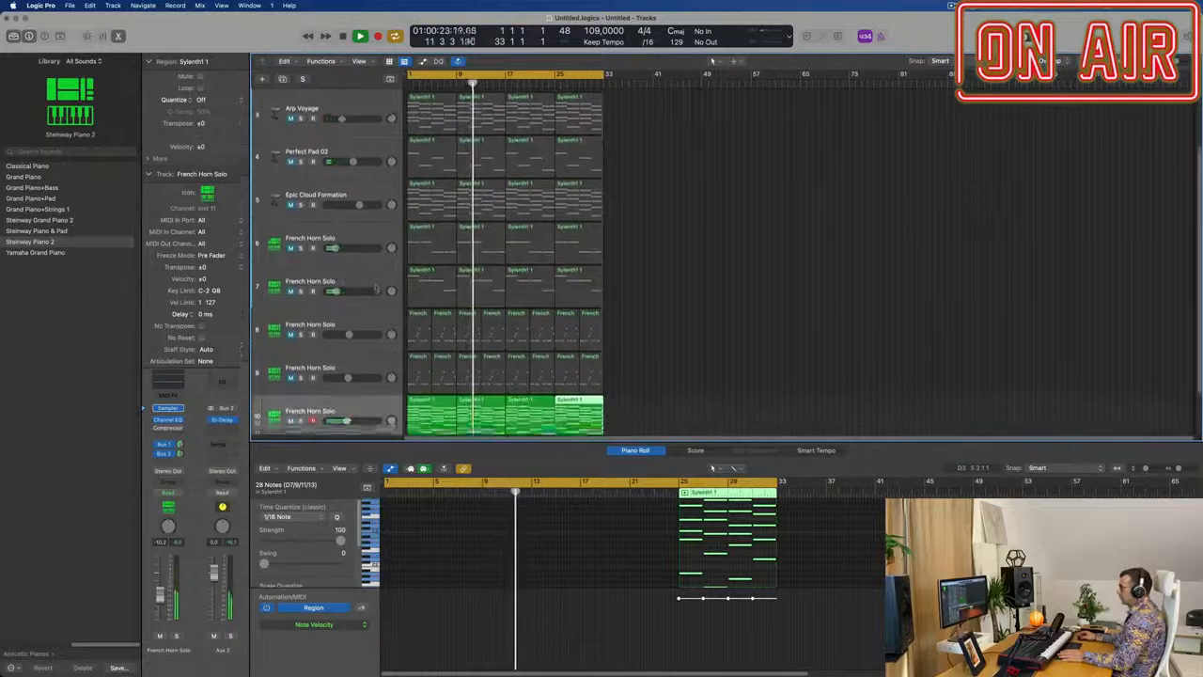
Play the arrangement from the start and bring track 8 and the Perfect Pad 02 track back in.
key("Return")
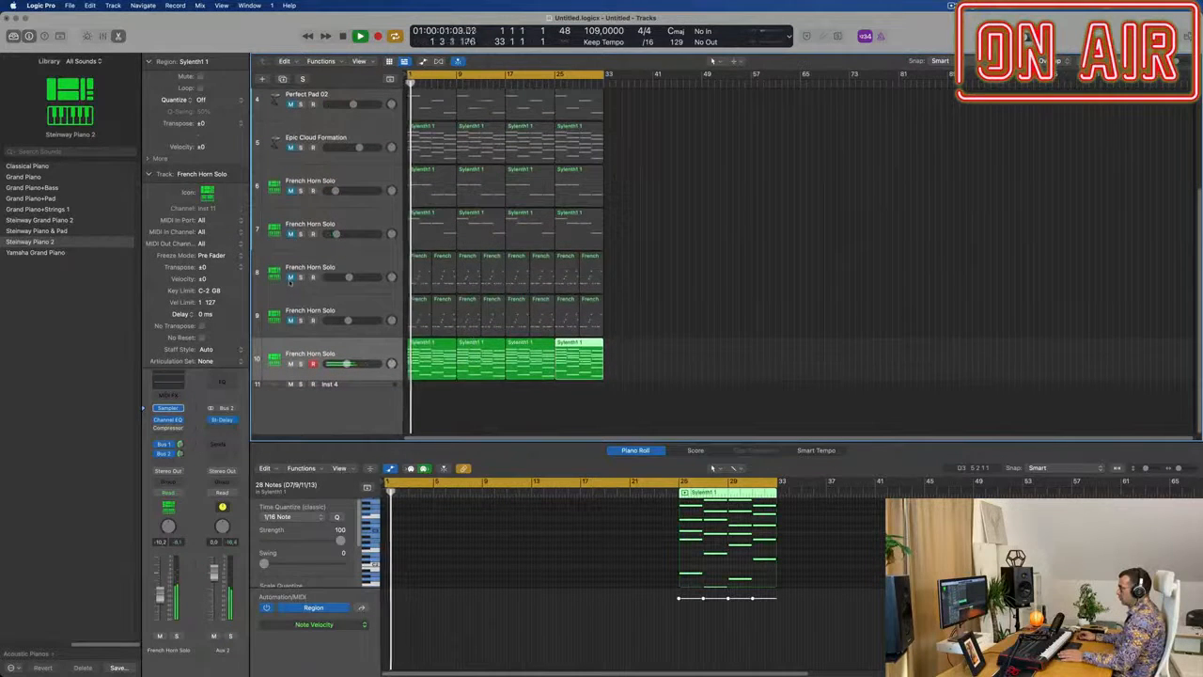
left_click(290, 277)
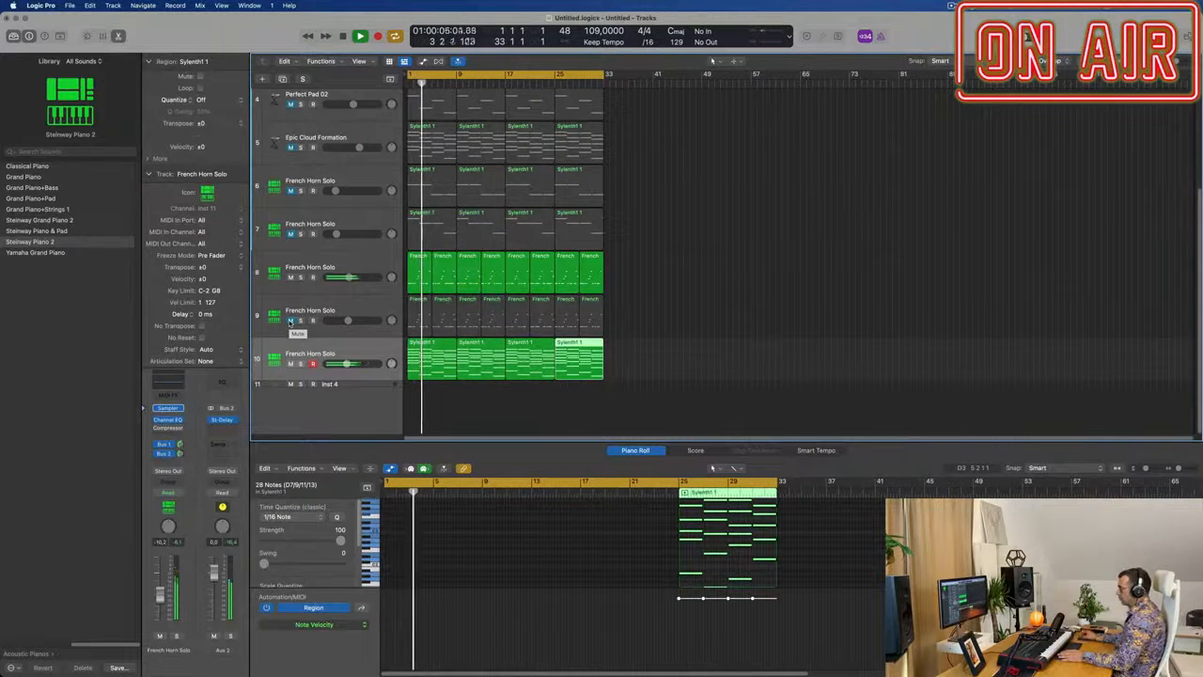
scroll(354, 266, "up", 1)
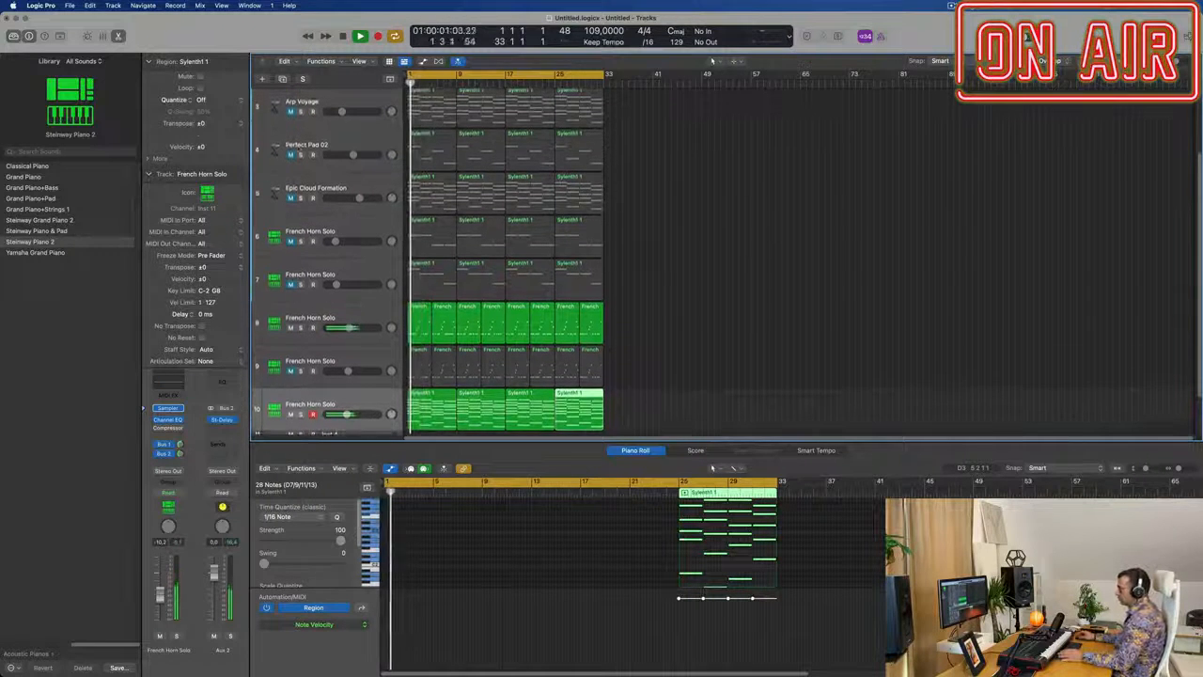
left_click(290, 154)
key("space")
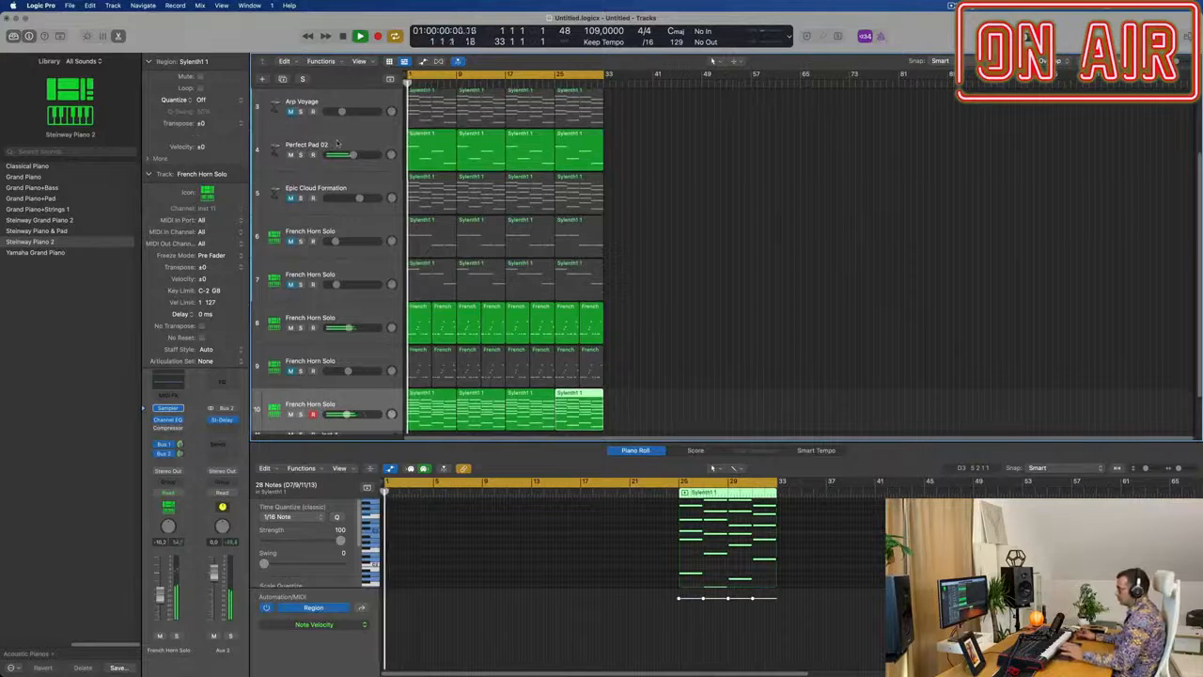
Unmute track 9 and lower its volume to about -14.2 dB.
key("super+Right")
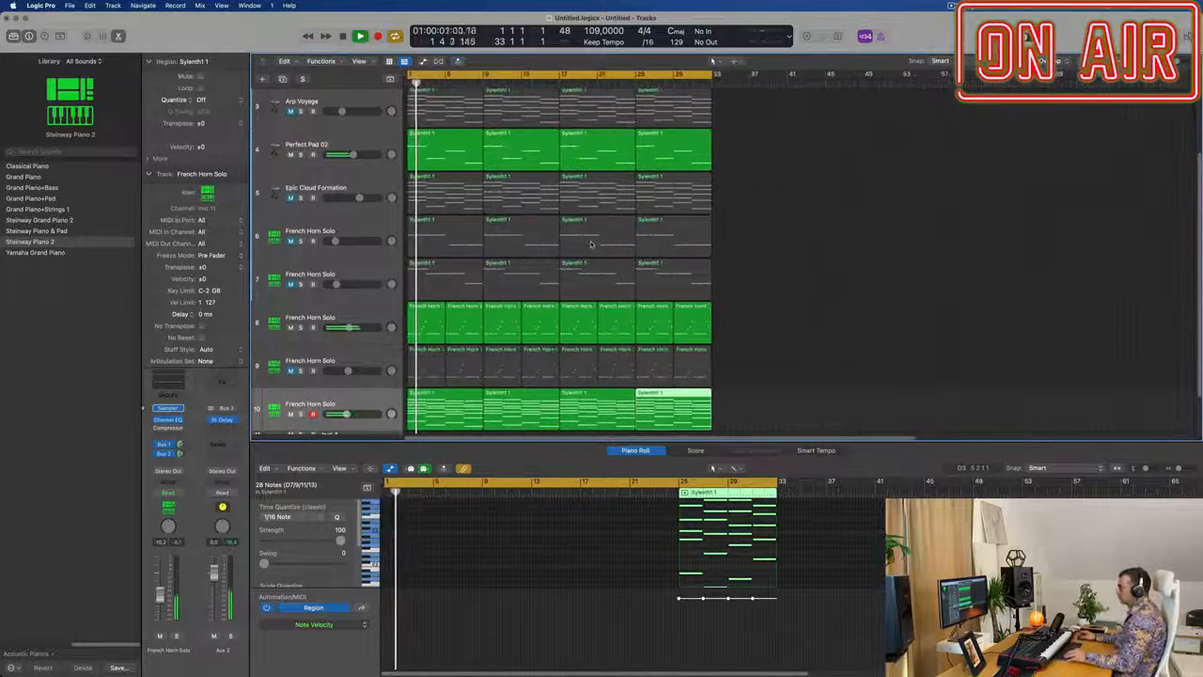
scroll(747, 276, "up", 1)
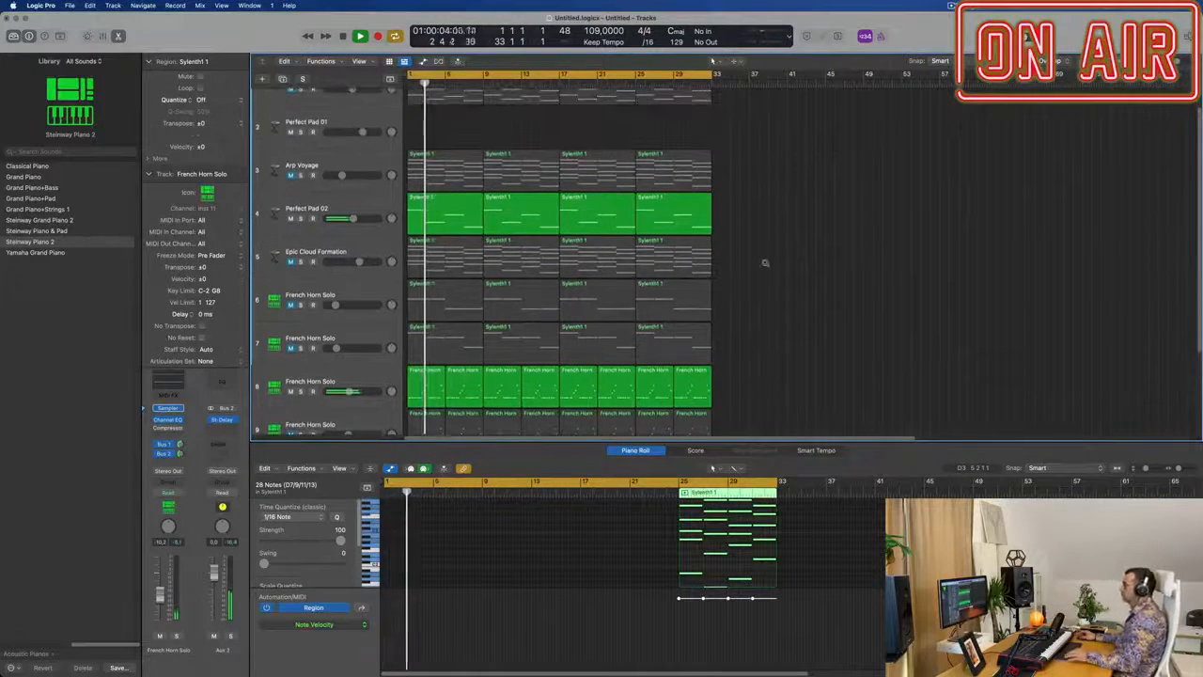
scroll(765, 265, "down", 2)
scroll(768, 285, "down", 2)
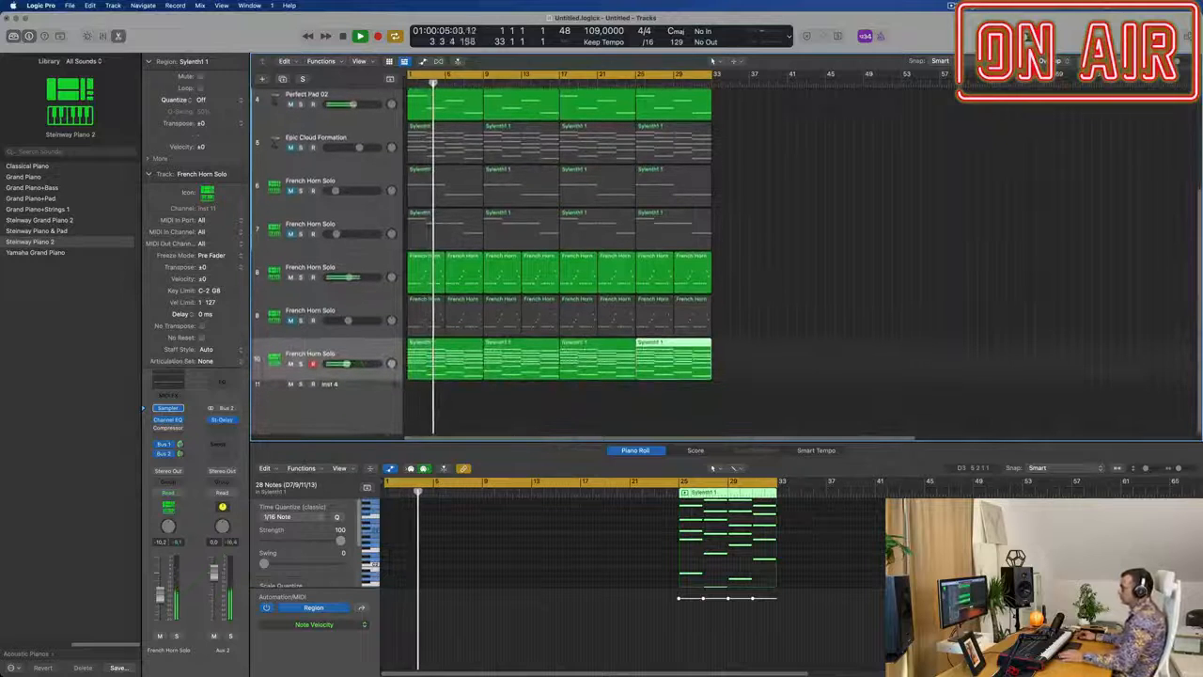
left_click(290, 321)
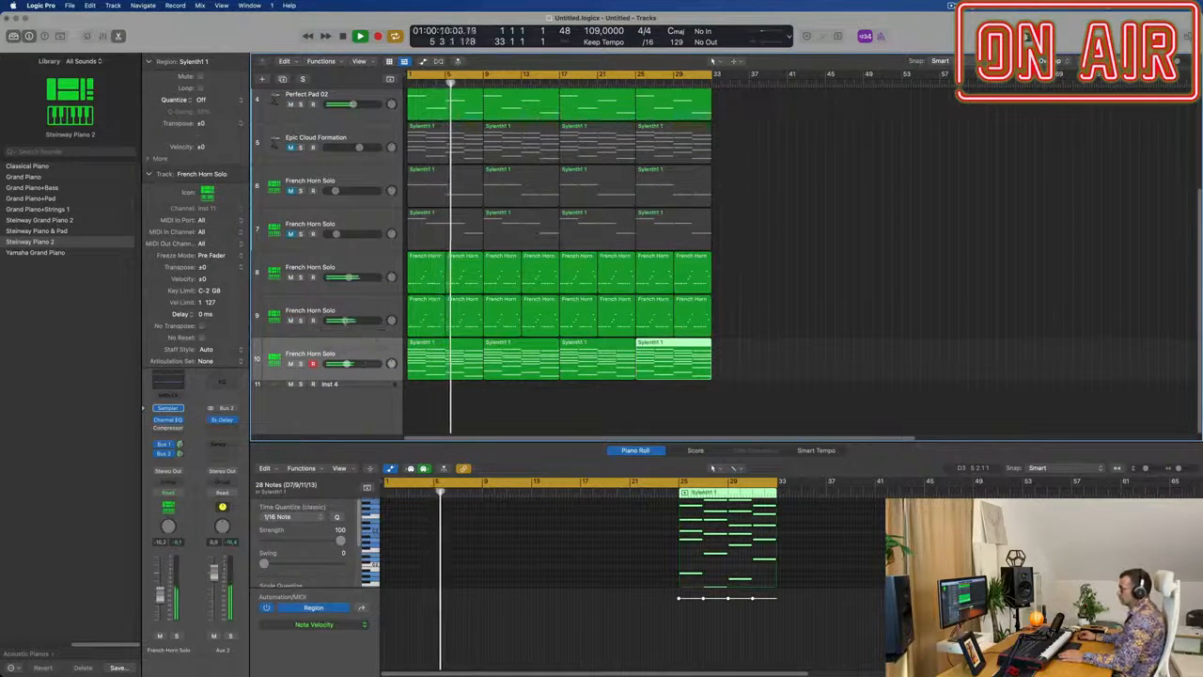
left_click(360, 304)
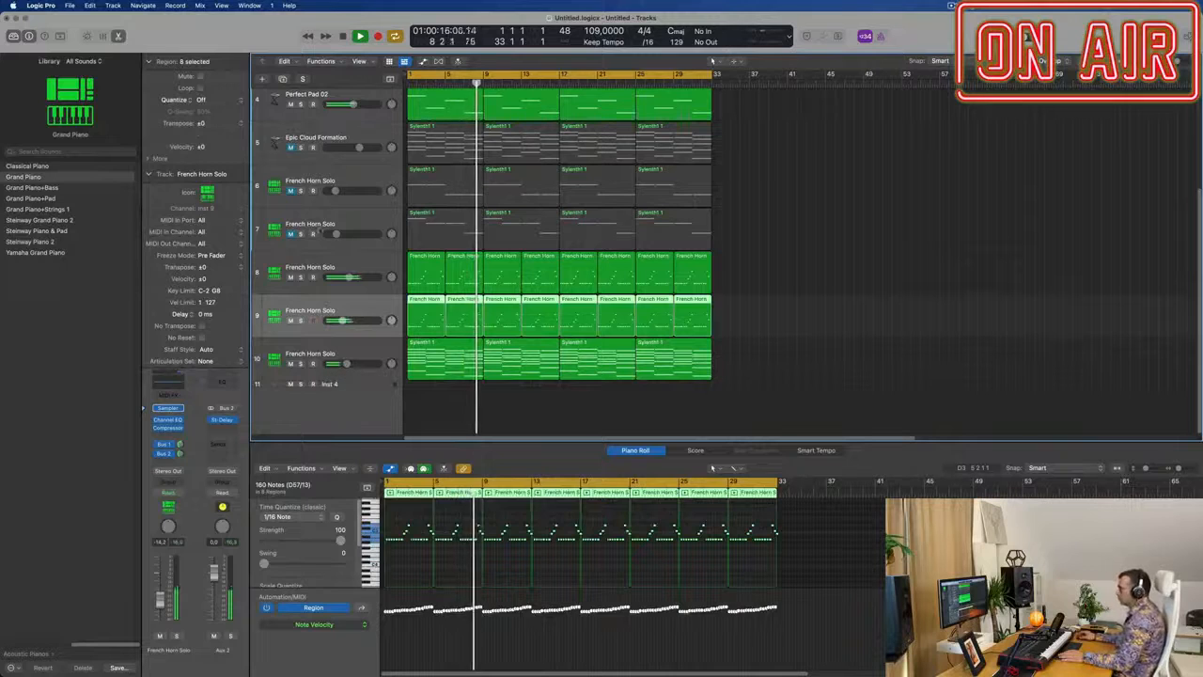
Unmute the French Horn Solo on track 7 and raise its volume to about -13.2 dB.
left_click(290, 234)
left_click(350, 233)
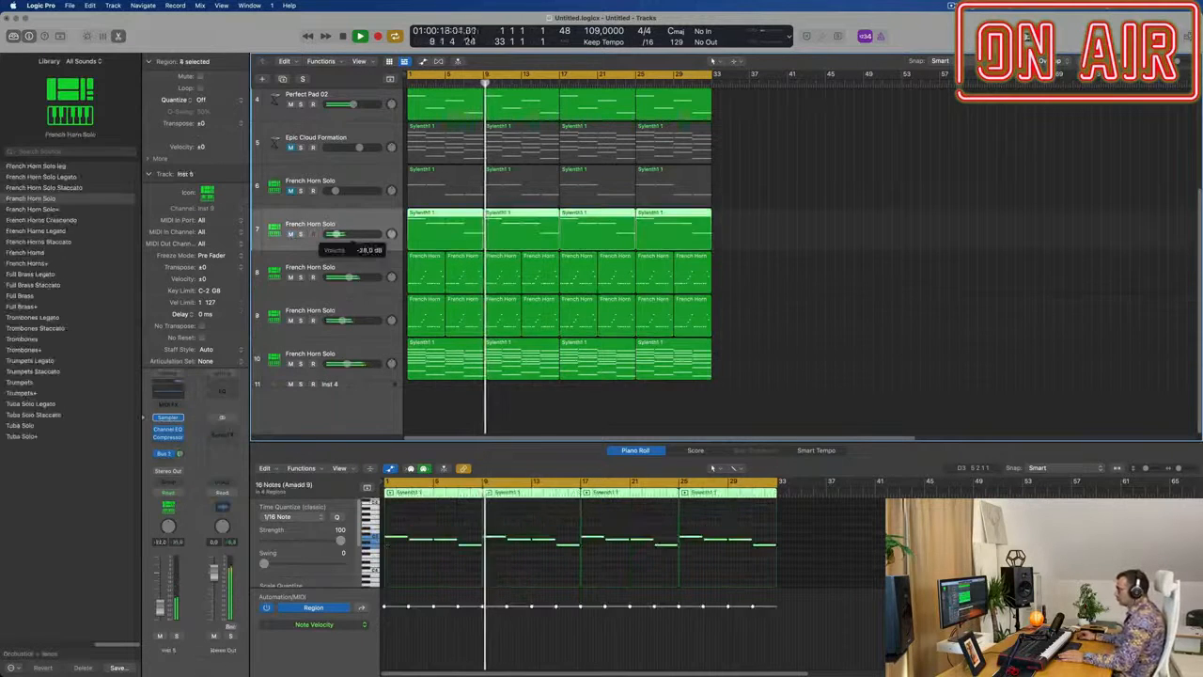
left_click_drag(349, 239, 357, 242)
Shape track 7's Channel EQ with a 258 Hz low cut, +1.7 dB at 2100 Hz, -10.8 dB shelf at 4260 Hz and 378 Hz high cut.
left_click(168, 428)
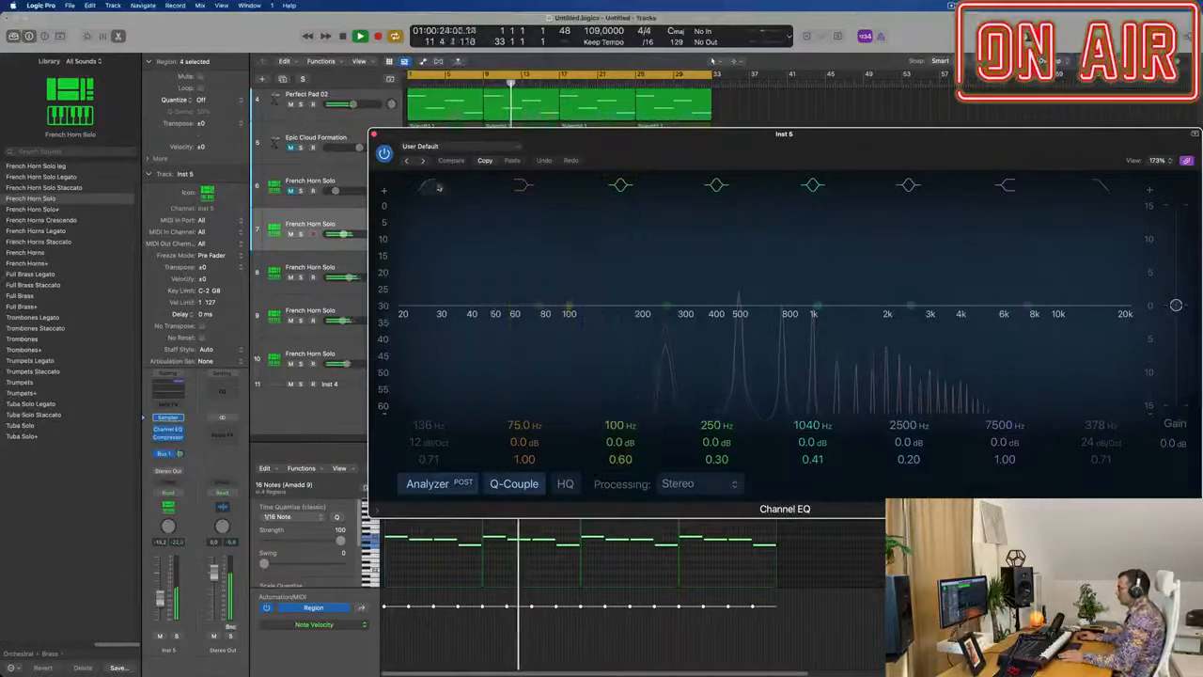
left_click_drag(550, 309, 669, 322)
left_click_drag(817, 306, 887, 295)
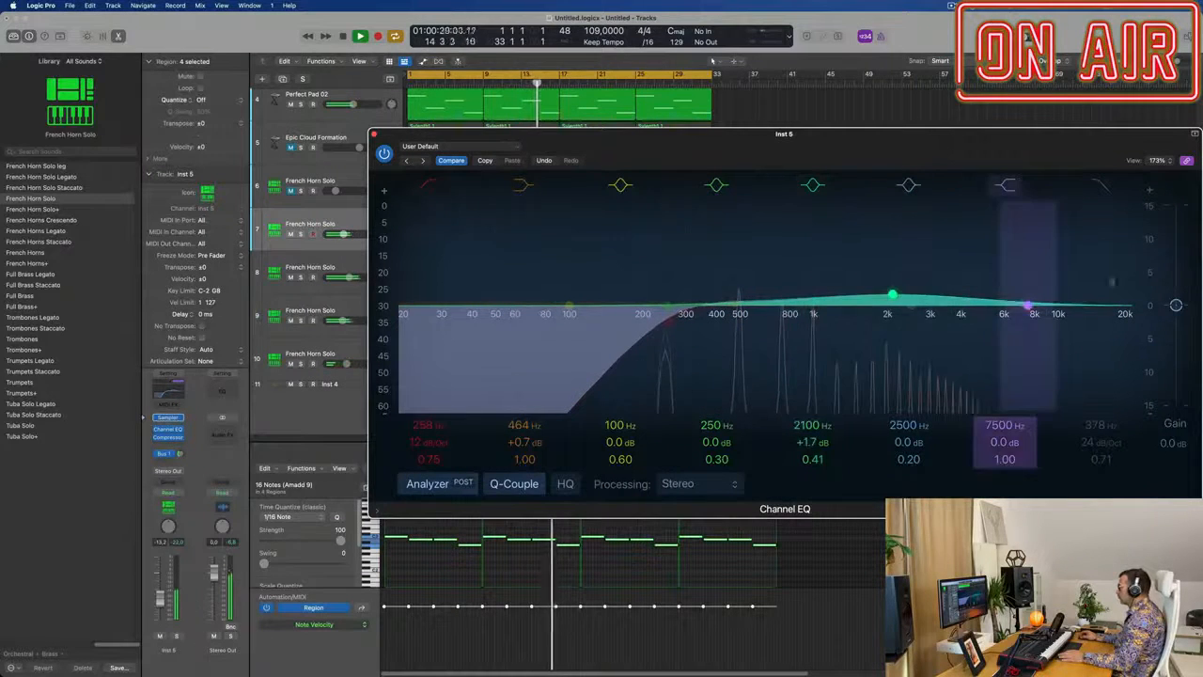
left_click_drag(1027, 303, 968, 340)
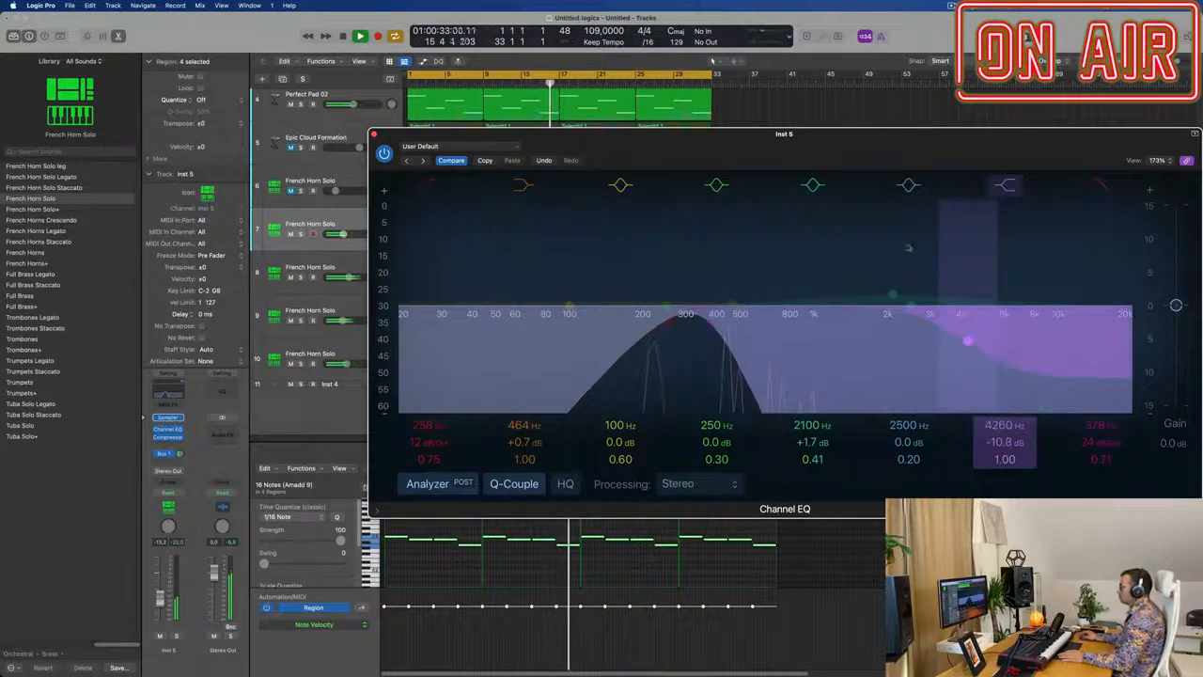
left_click(375, 134)
Unmute the Perfect Pad 01 on track 1, lower its volume to about -12 dB and hide the Piano Roll editor.
scroll(320, 235, "up", 5)
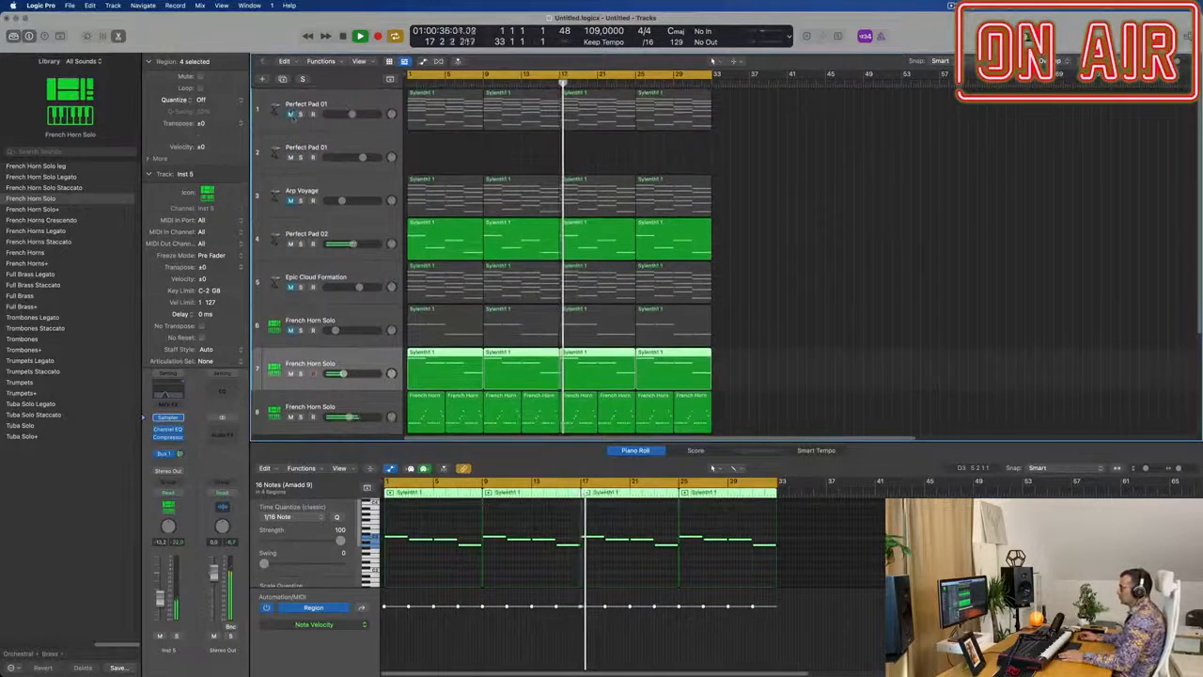
left_click(293, 128)
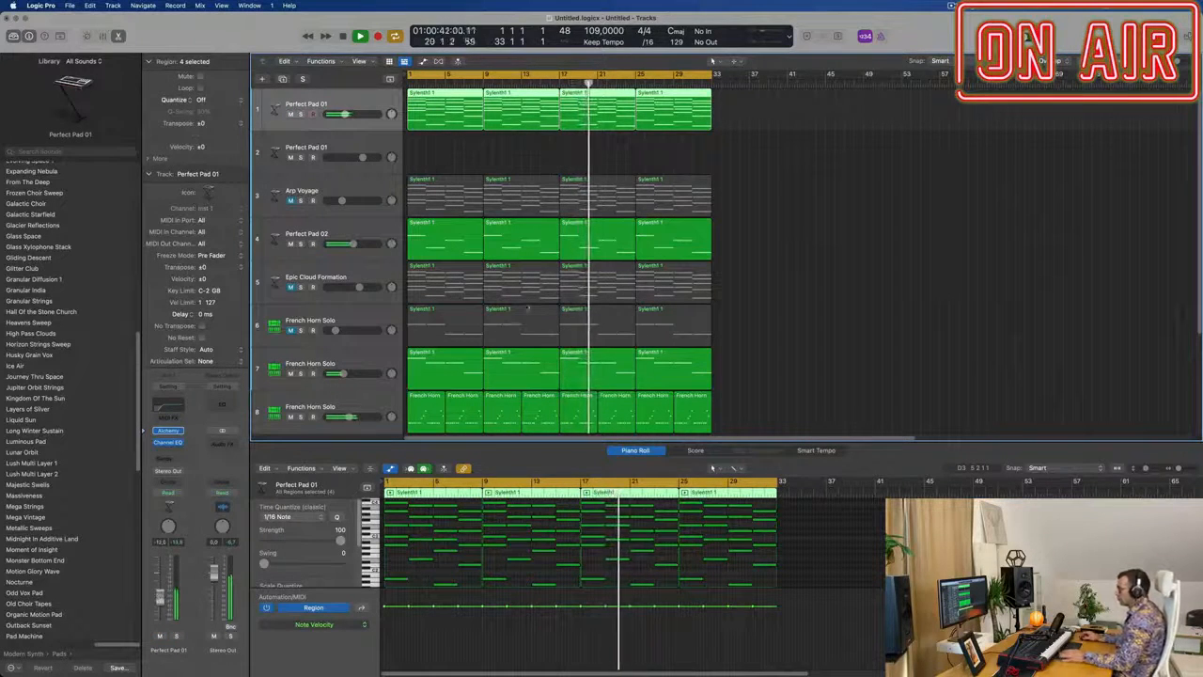
scroll(528, 308, "up", 3)
scroll(526, 299, "down", 2)
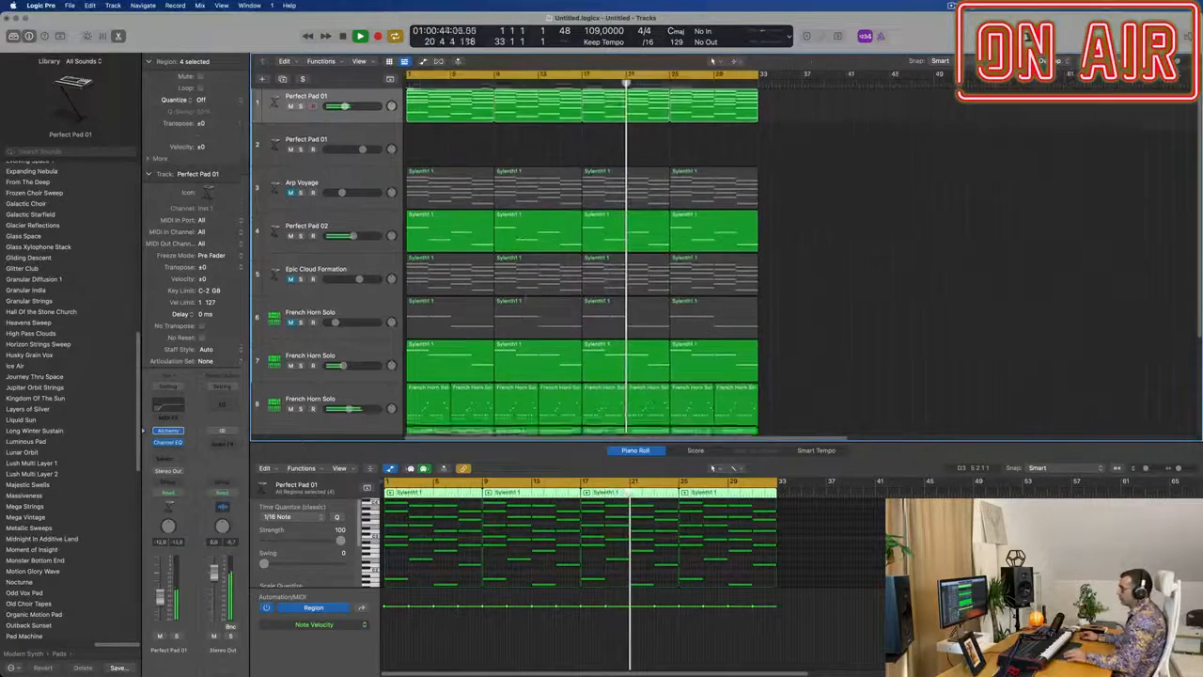
scroll(538, 302, "down", 2)
scroll(816, 304, "up", 3)
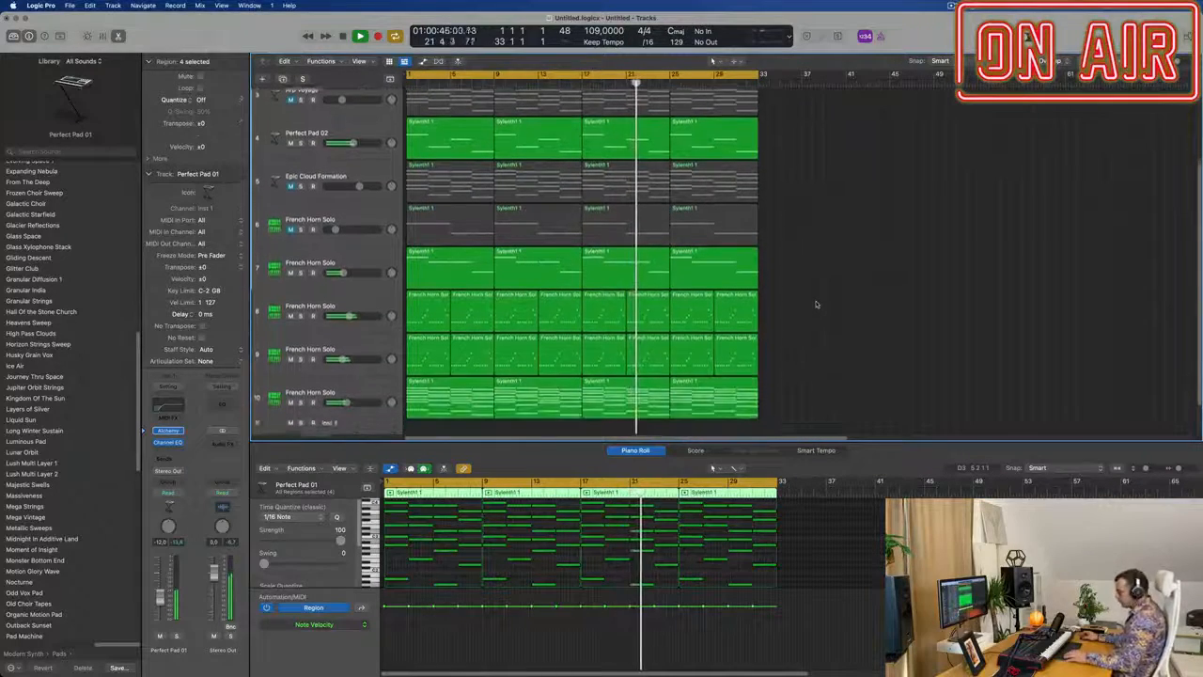
key("x")
key("x")
scroll(526, 564, "up", 2)
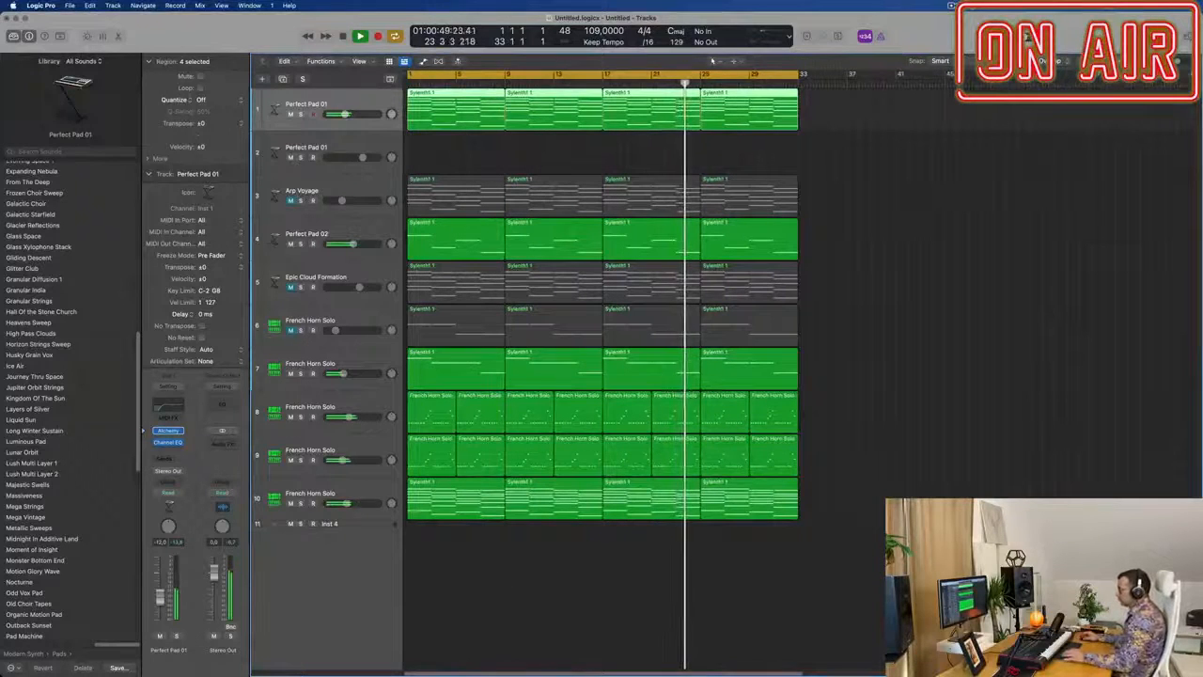
Lower track 10's volume to about -12.4 dB and adjust its Bus 2 send level.
left_click(363, 493)
left_click_drag(347, 503, 345, 502)
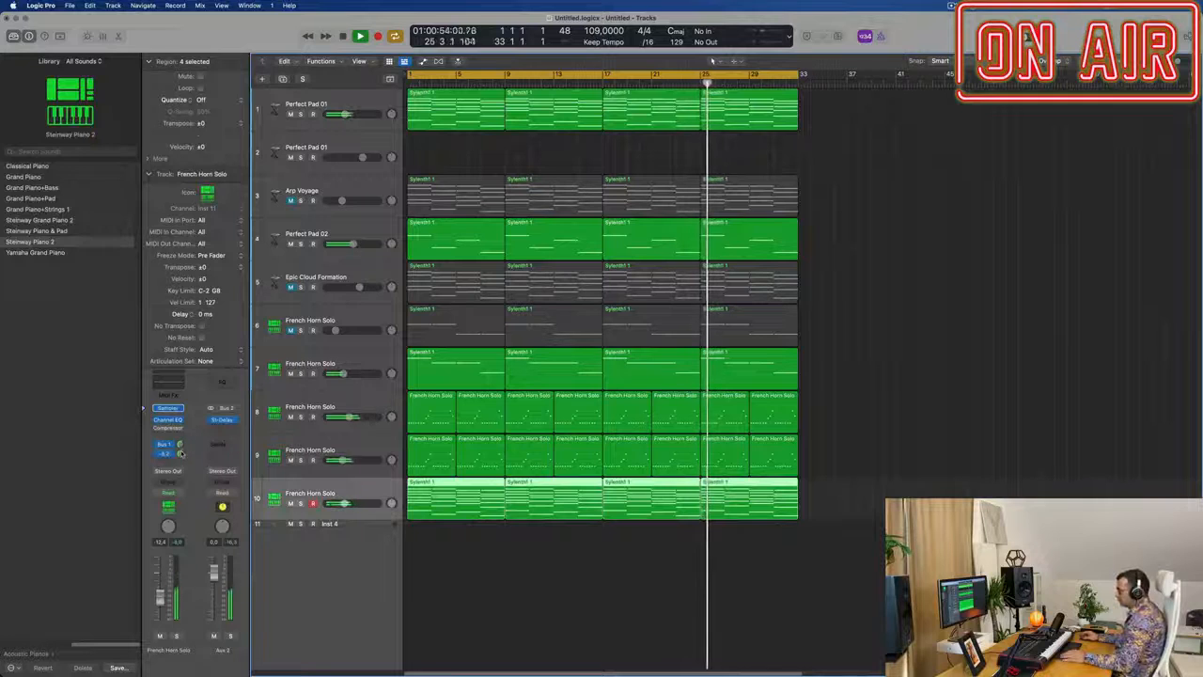
left_click_drag(182, 455, 183, 450)
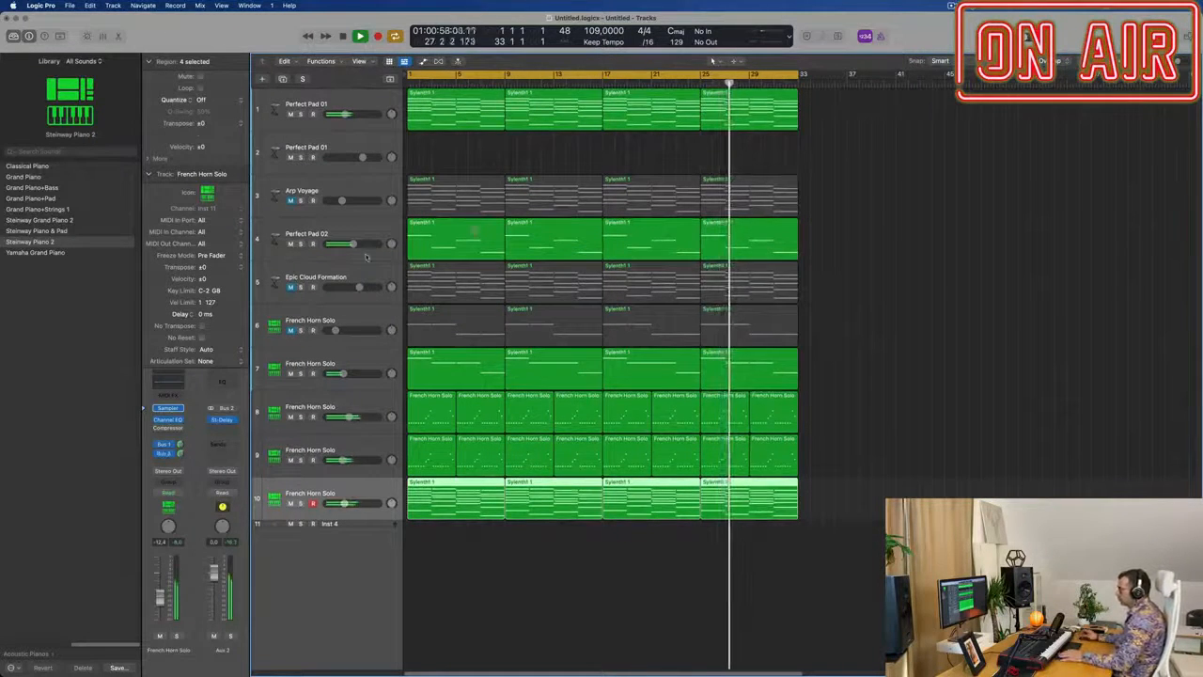
Try the Epic Cloud Formation track unmuted in the mix and mute it again.
left_click(290, 286)
left_click(374, 274)
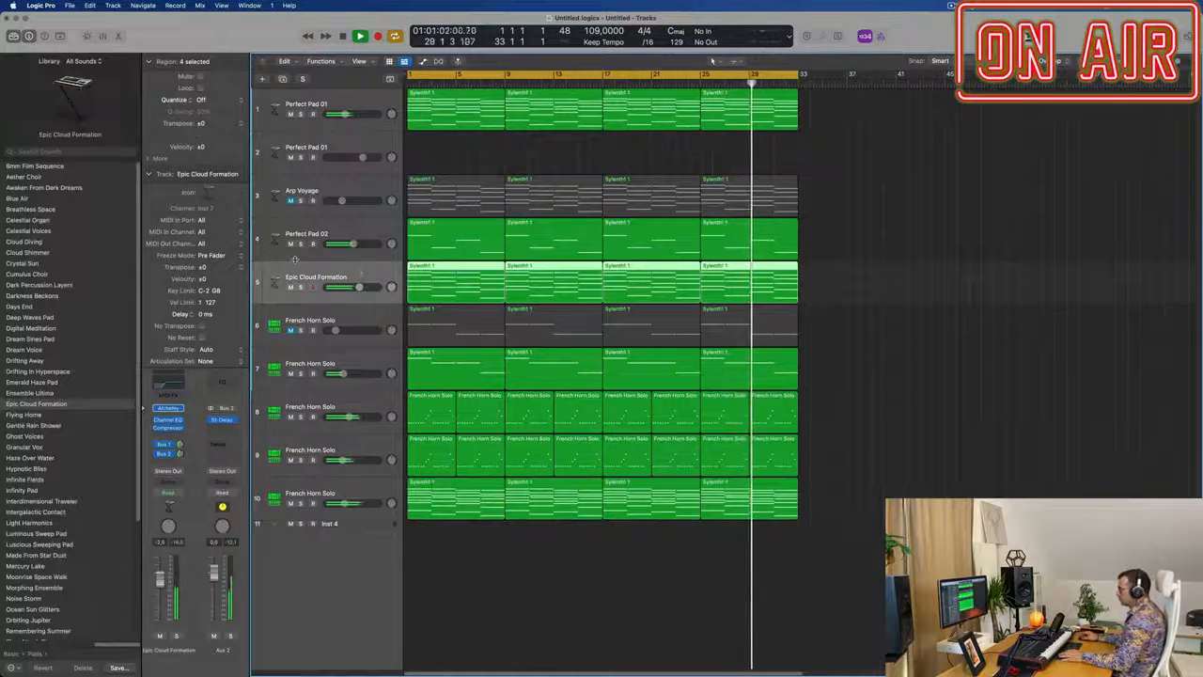
left_click(292, 288)
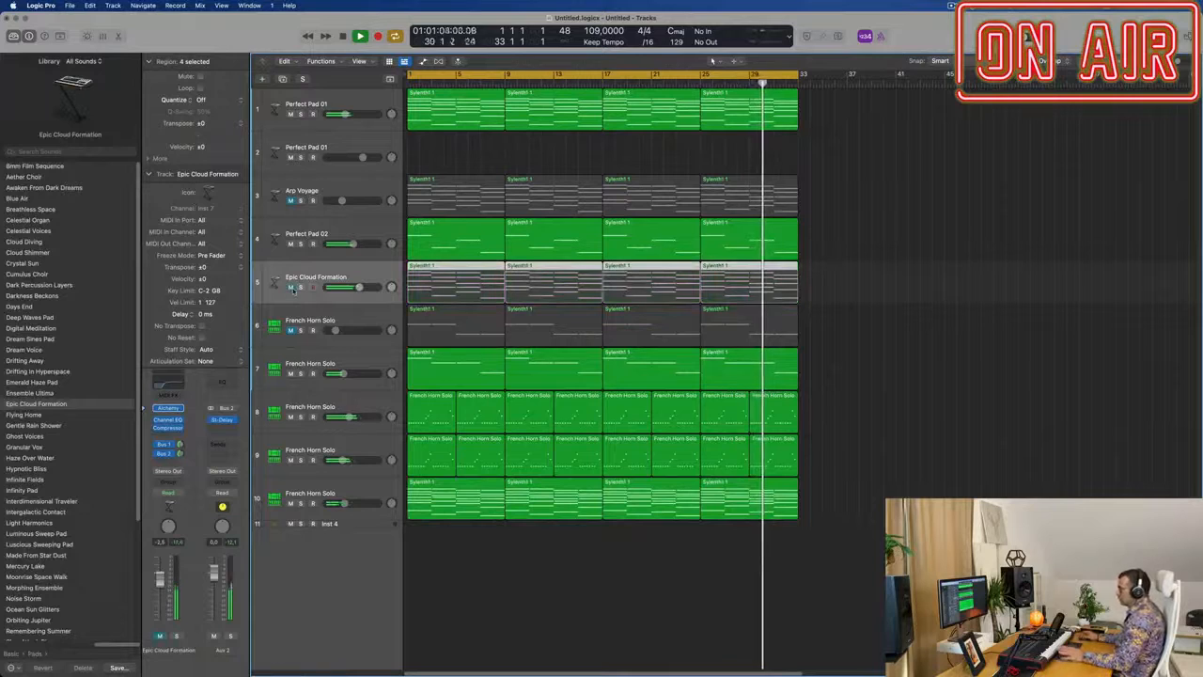
Unmute the Arp Voyage track and raise its volume while playing the arrangement from the start.
left_click(292, 200)
key("Return")
left_click(361, 189)
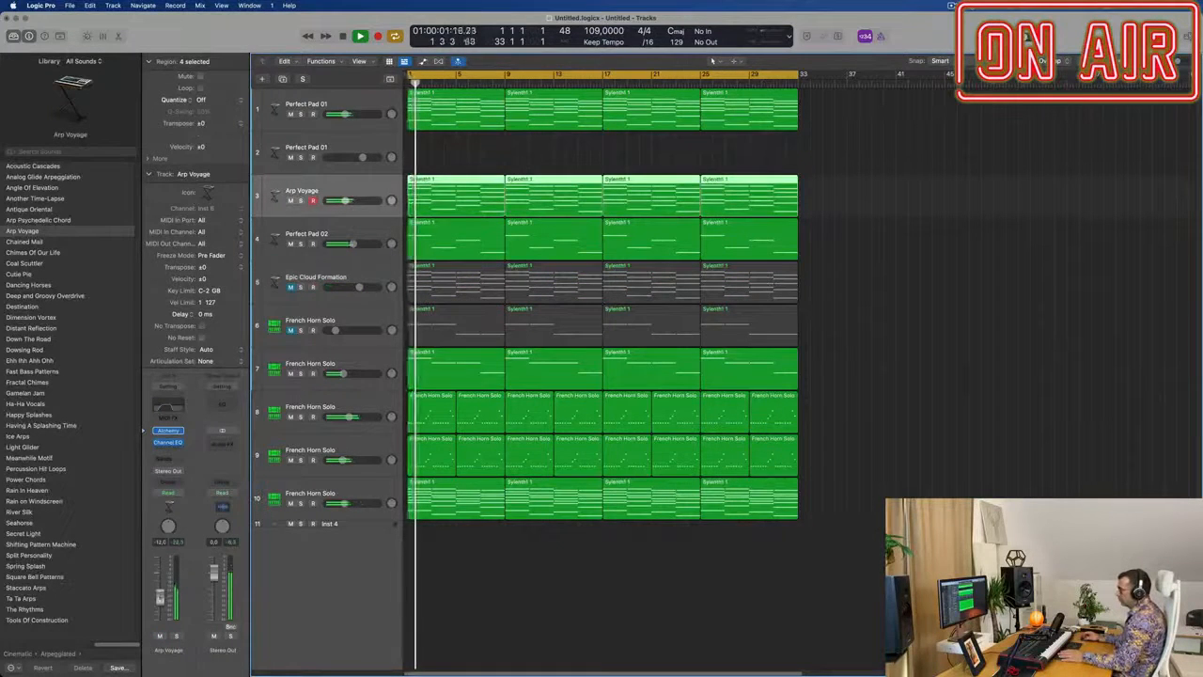
key("Return")
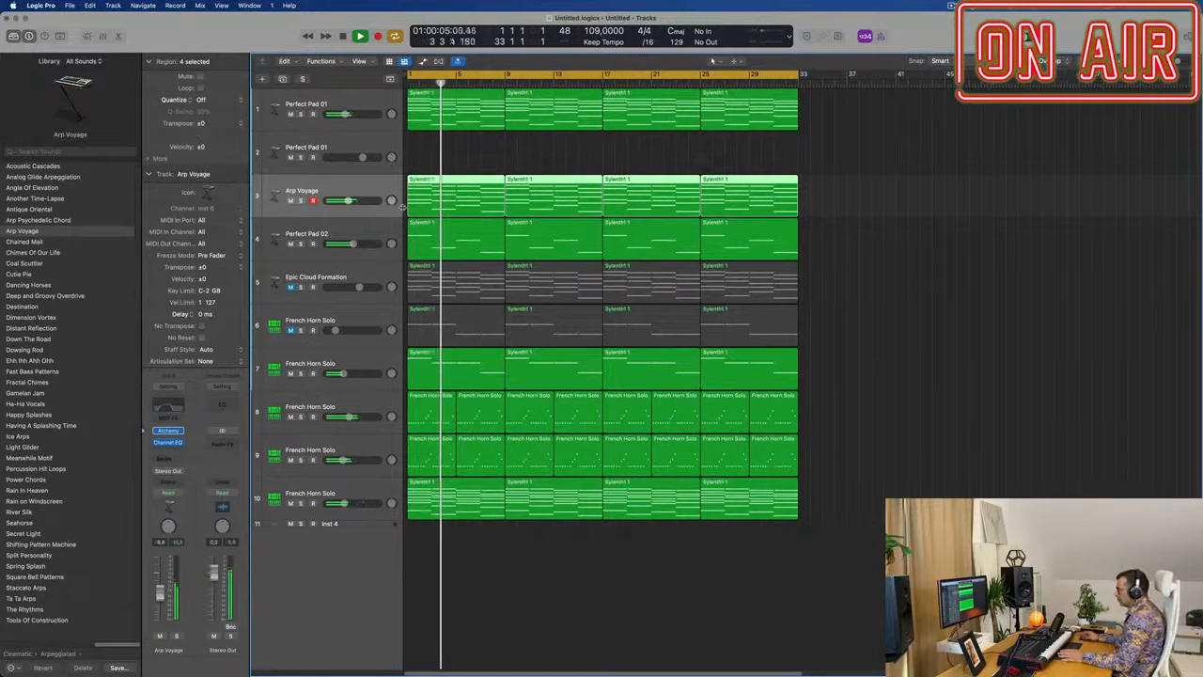
Unmute the French Horn Solo on track 6 and raise its volume slightly.
left_click(310, 325)
left_click(290, 330)
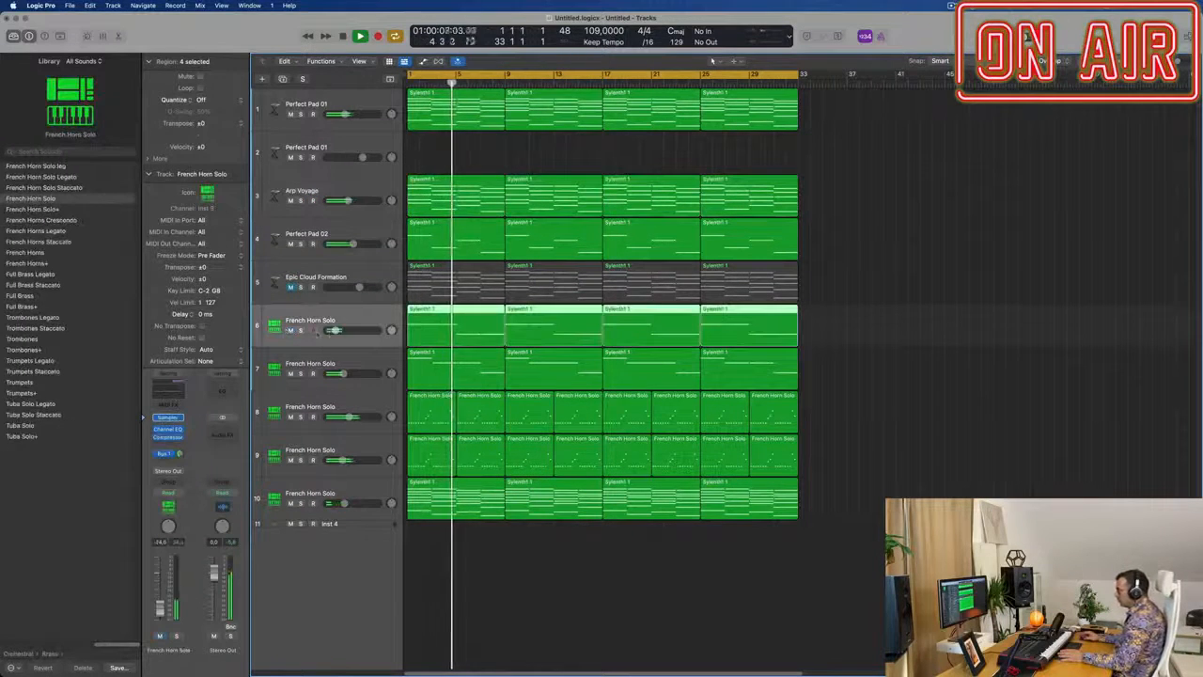
mouse_move(335, 329)
left_mouse_down()
mouse_move(348, 330)
mouse_move(338, 330)
left_mouse_up()
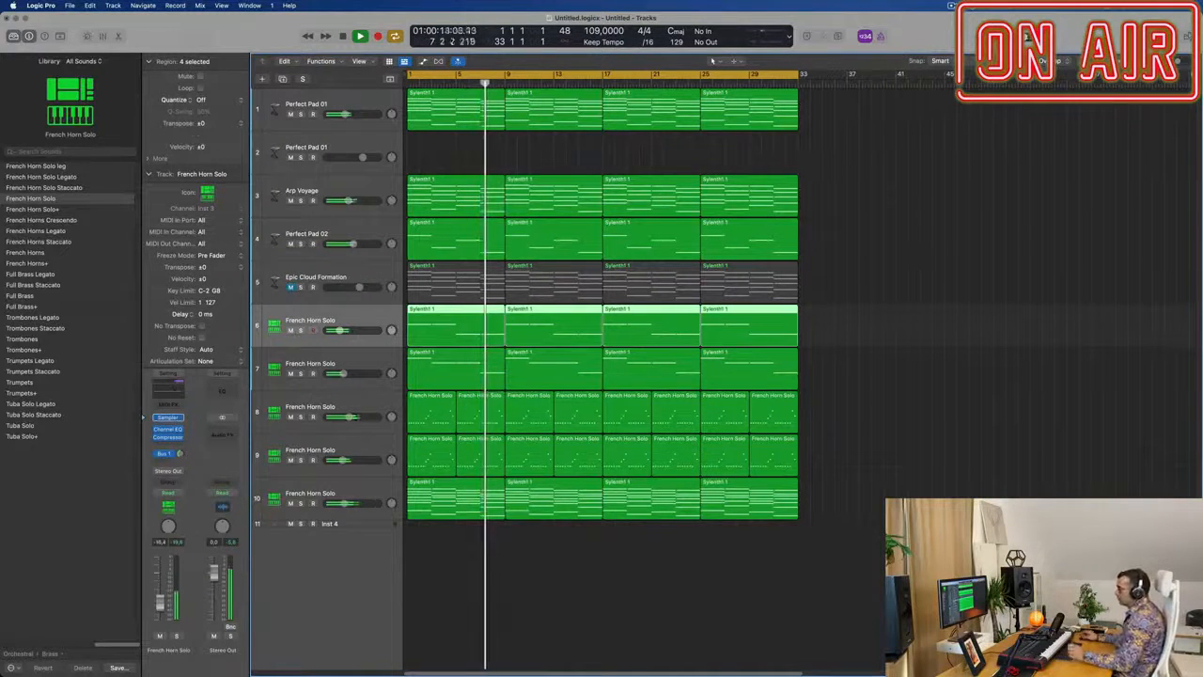
Duplicate the Perfect Pad 02 track with its settings and copy its first Sylenth1 region onto the new track.
left_click(374, 241)
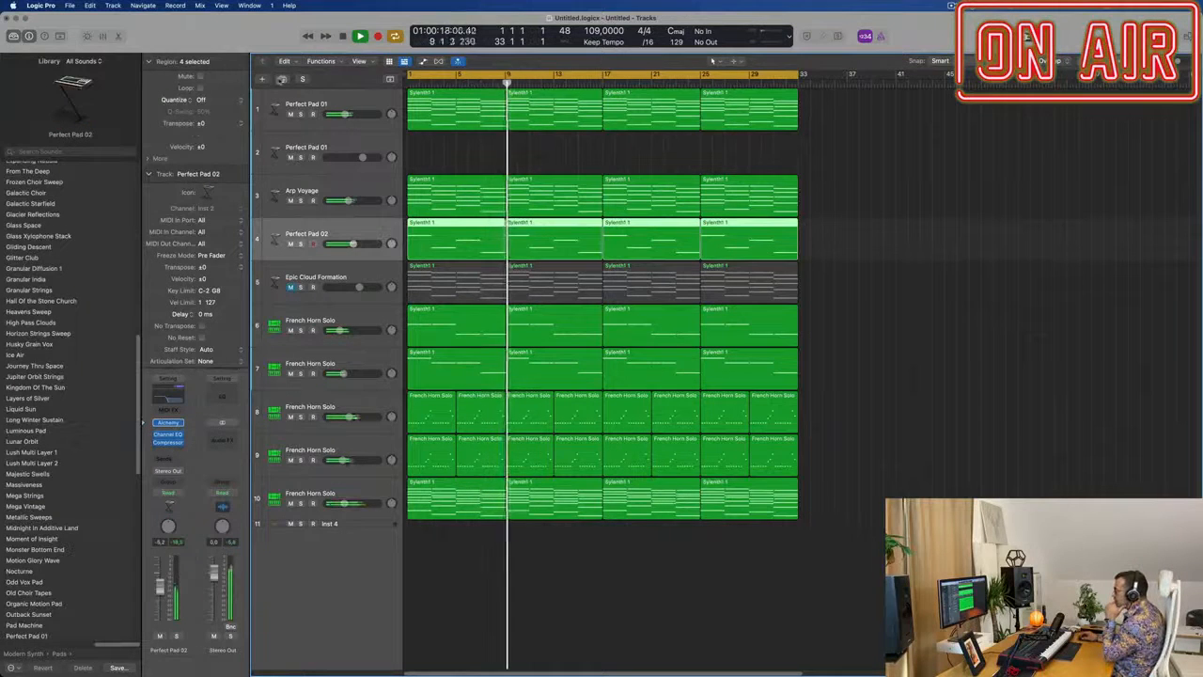
left_click(281, 79)
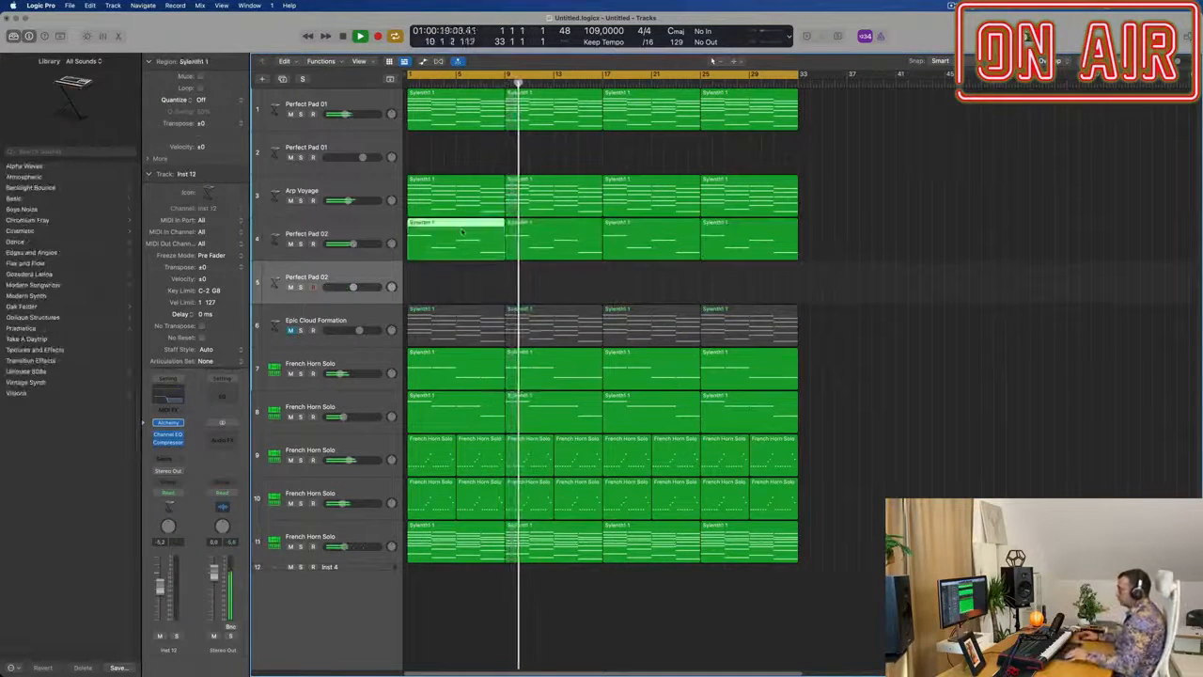
left_click_drag(459, 236, 458, 267)
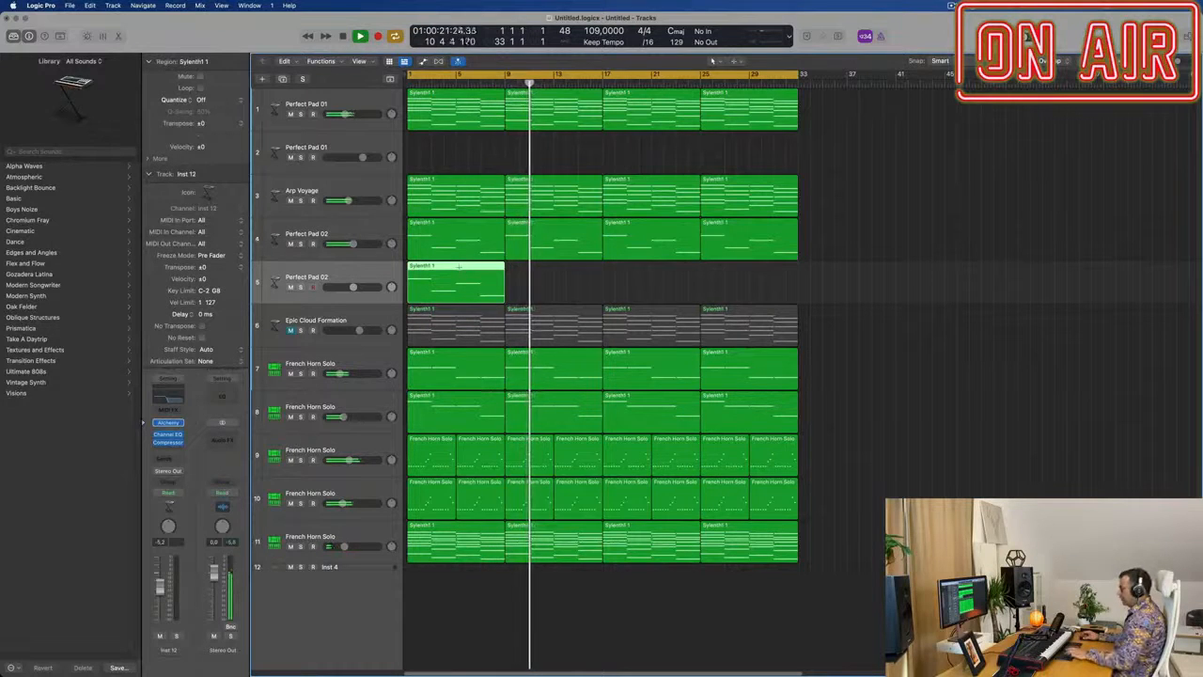
Repeat the Sylenth1 region on the duplicated Perfect Pad 02 track to fill all 32 bars and replay from the start.
key("super+r")
key("super+r")
key("super+r")
left_click(312, 276)
key("Return")
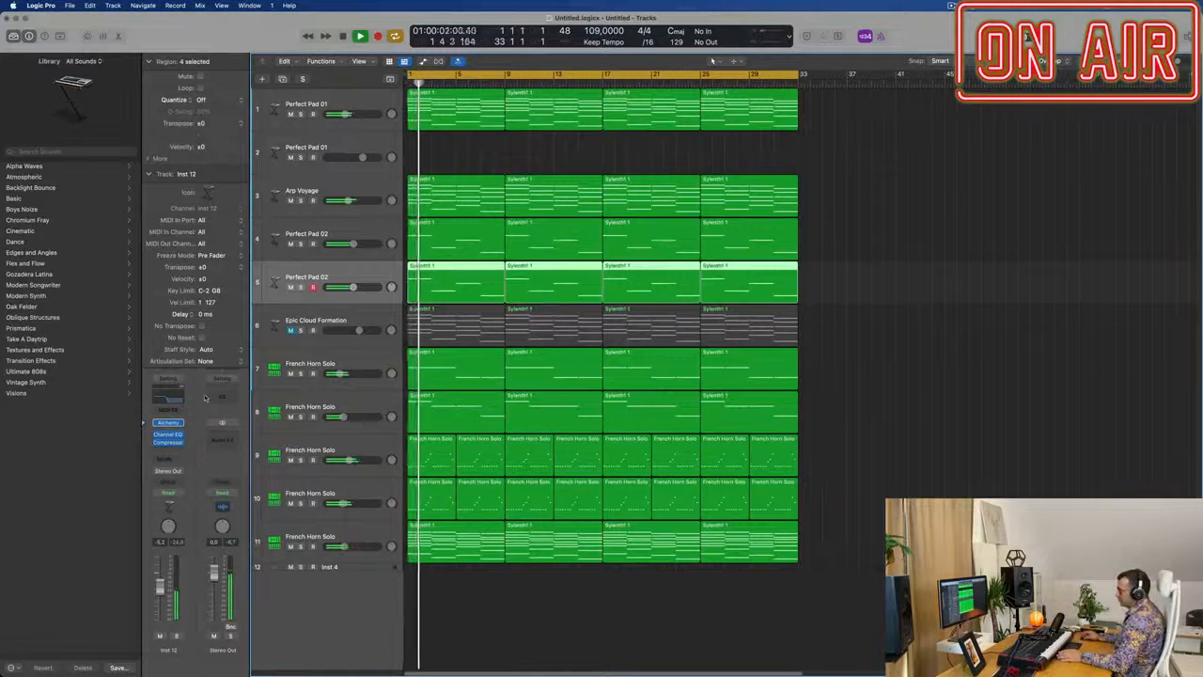
Load the 1963 Semi-Acoustic Thumb bass preset in Alchemy on track 5 and restart playback.
left_click(170, 423)
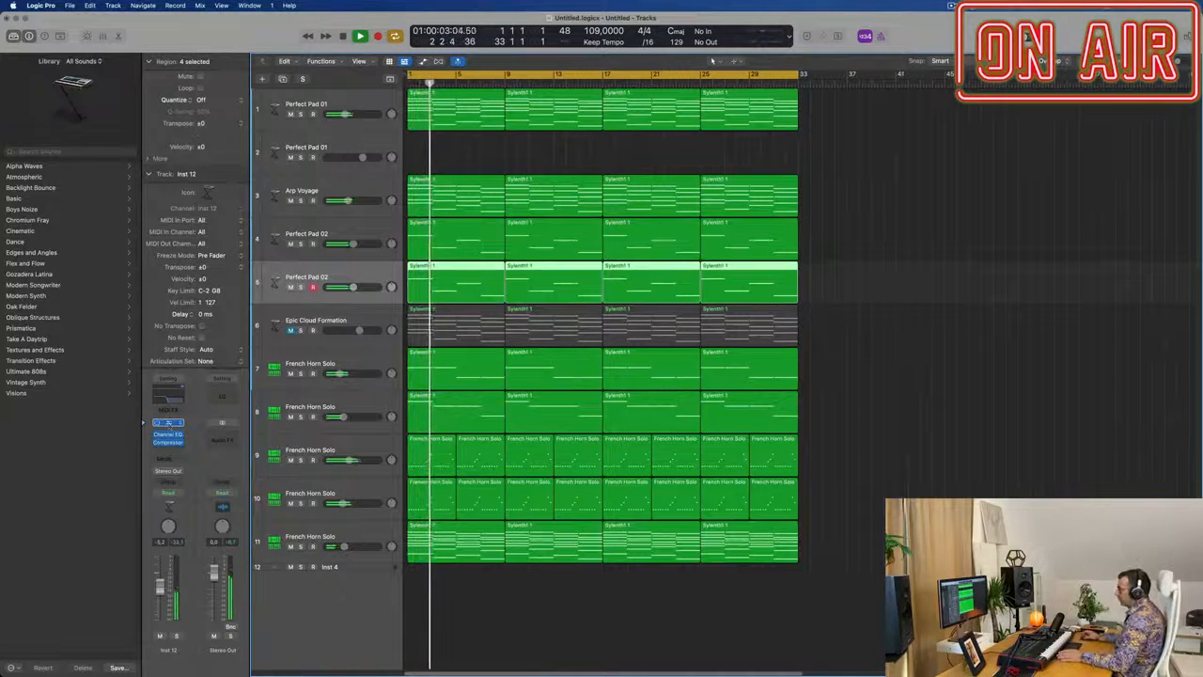
left_click_drag(736, 146, 732, 147)
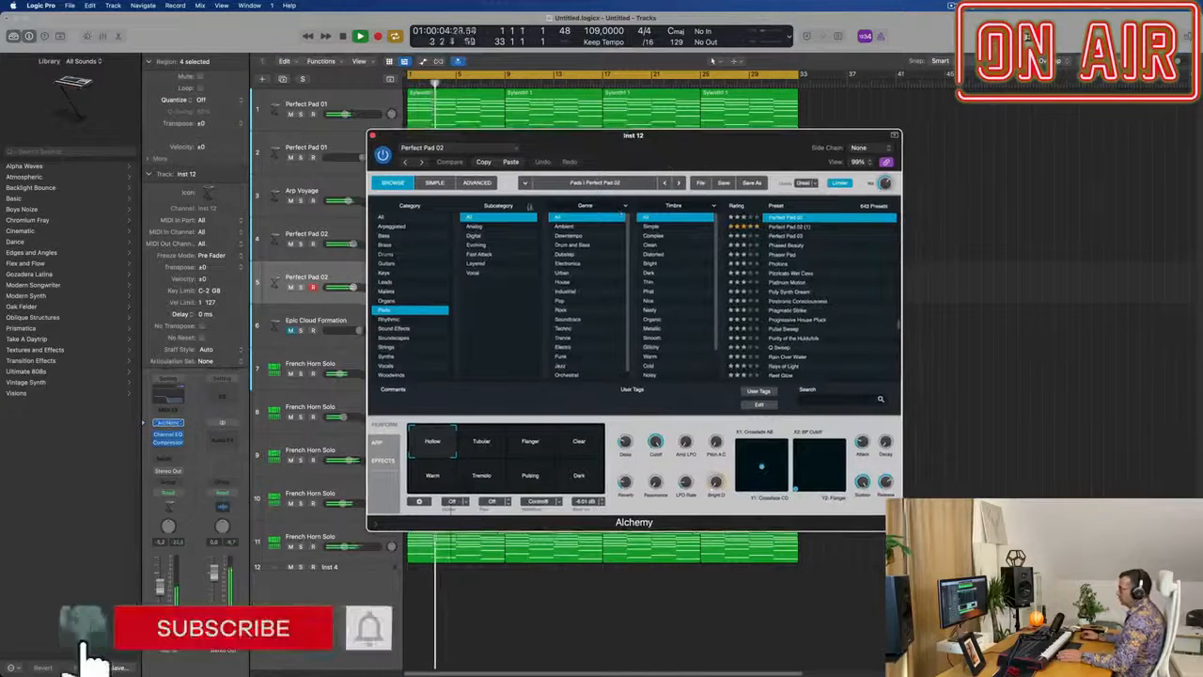
left_click(384, 236)
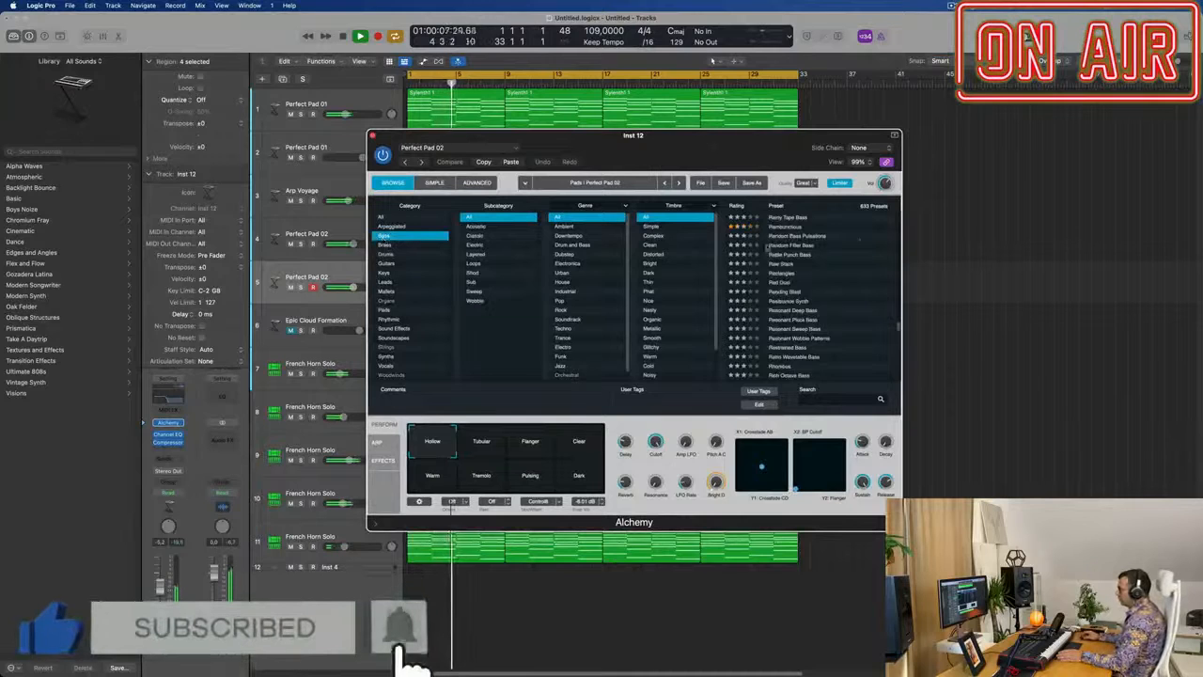
scroll(875, 252, "up", 5)
left_click_drag(898, 304, 912, 182)
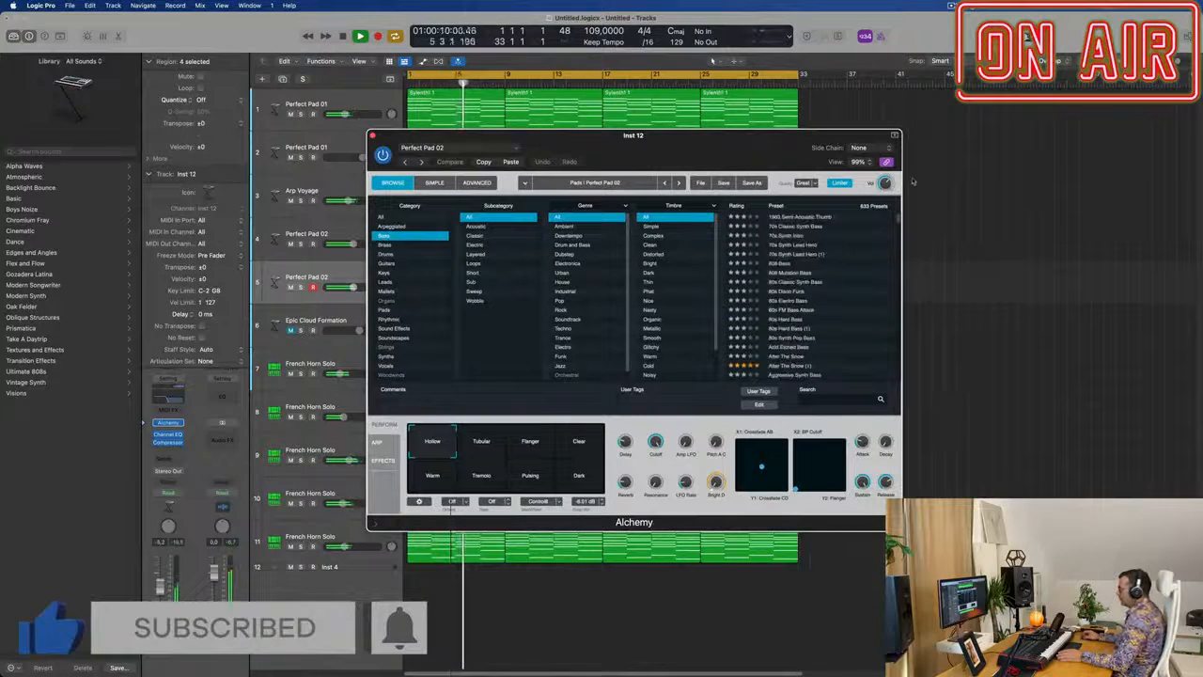
left_click_drag(744, 150, 872, 143)
key("Return")
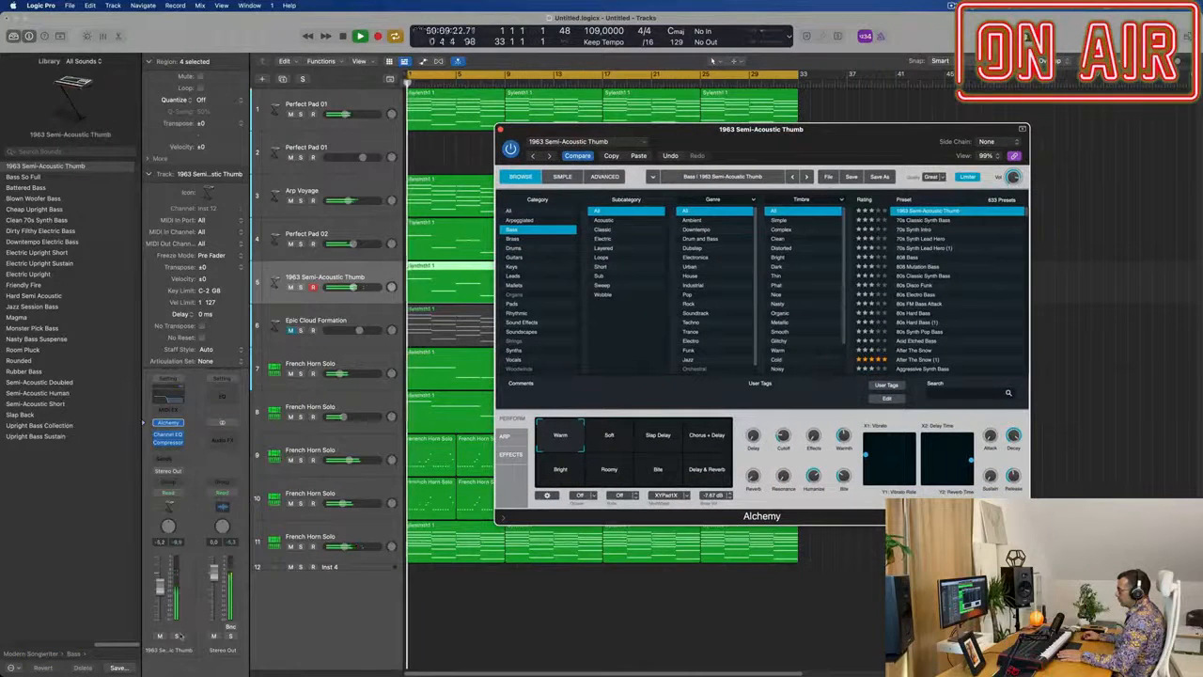
Solo the 1963 Semi-Acoustic Thumb track and switch off the high-cut band in its Channel EQ.
key("s")
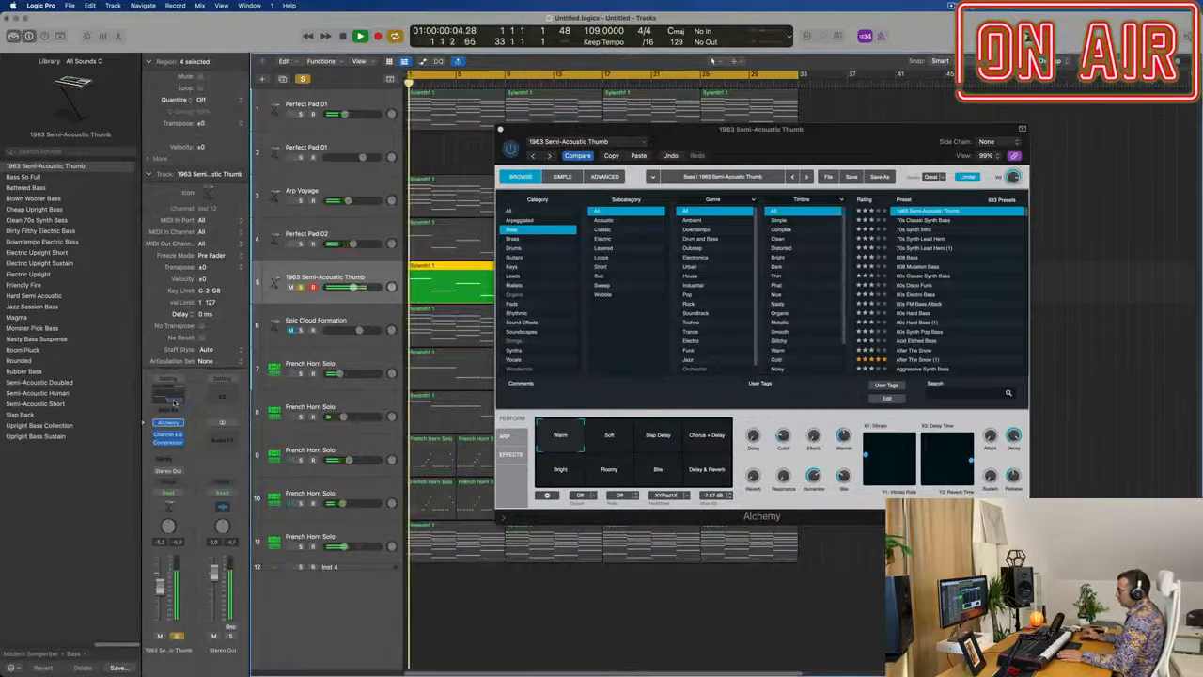
left_click(168, 433)
left_click_drag(945, 138, 495, 149)
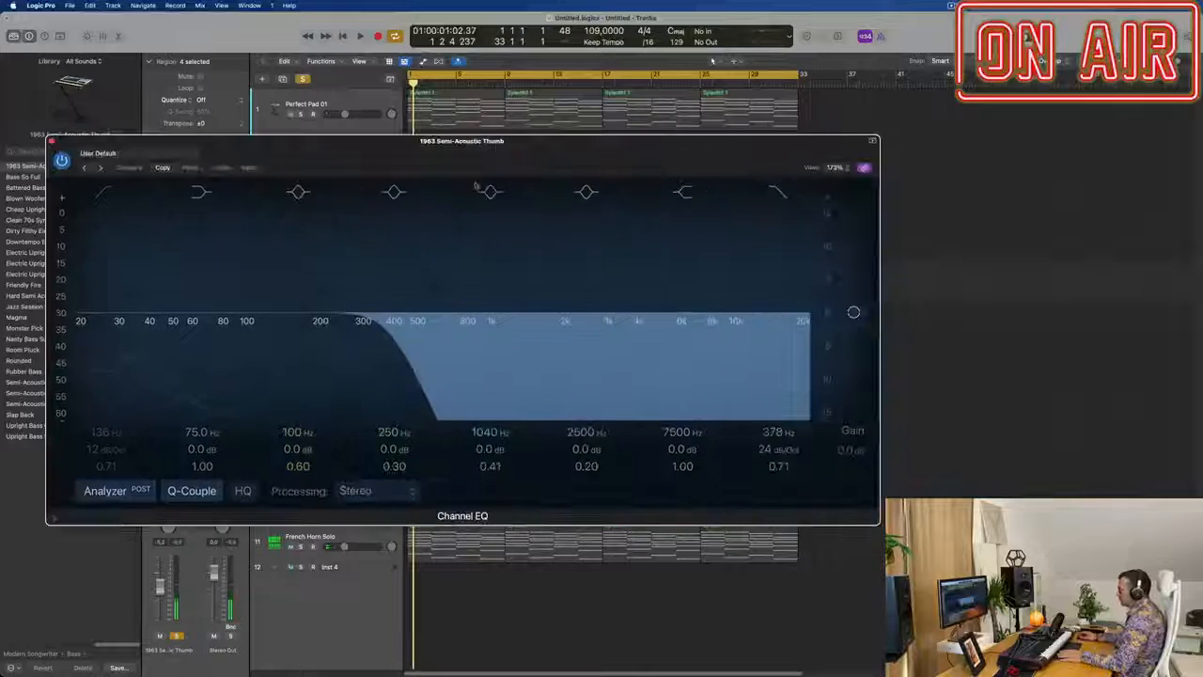
left_click(778, 191)
key("space")
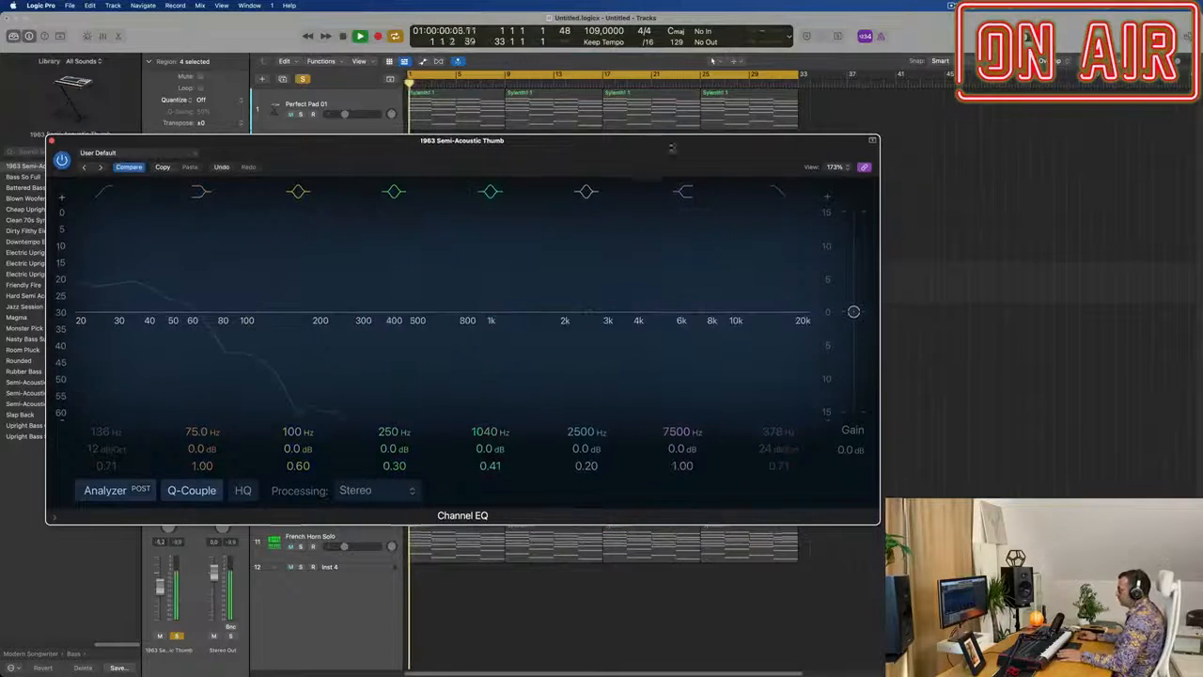
Transpose all notes in the four soloed bass regions up one octave in the Piano Roll.
left_click_drag(620, 141, 1176, 140)
double_click(453, 268)
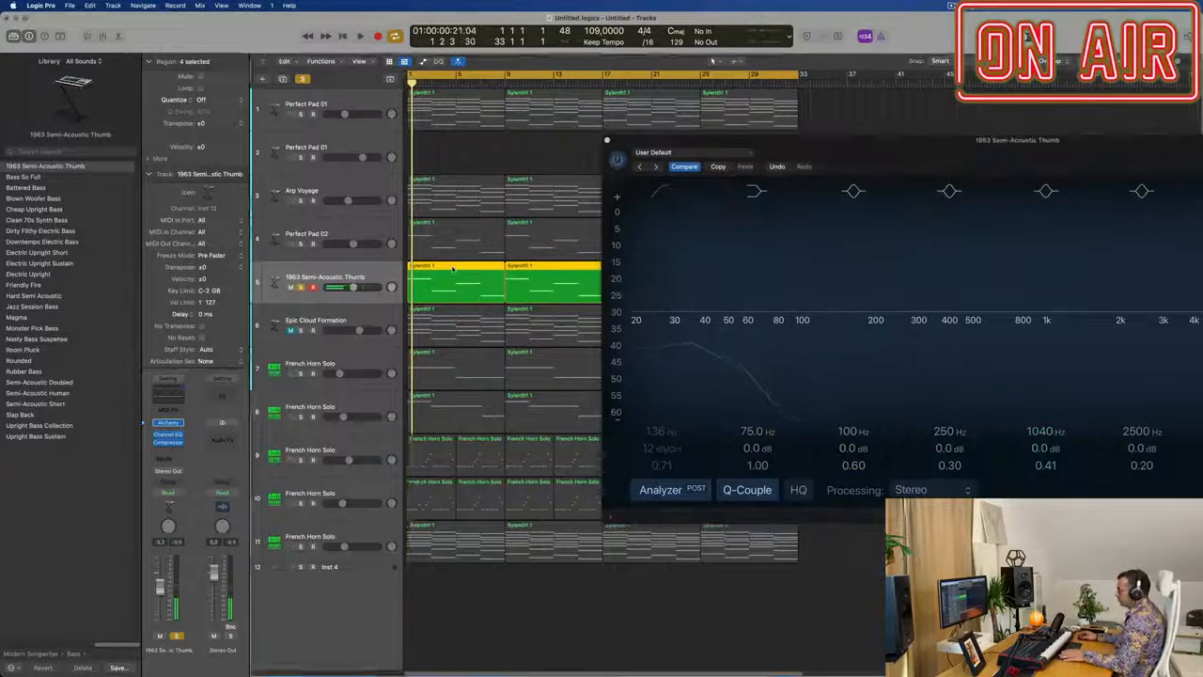
left_click(456, 561)
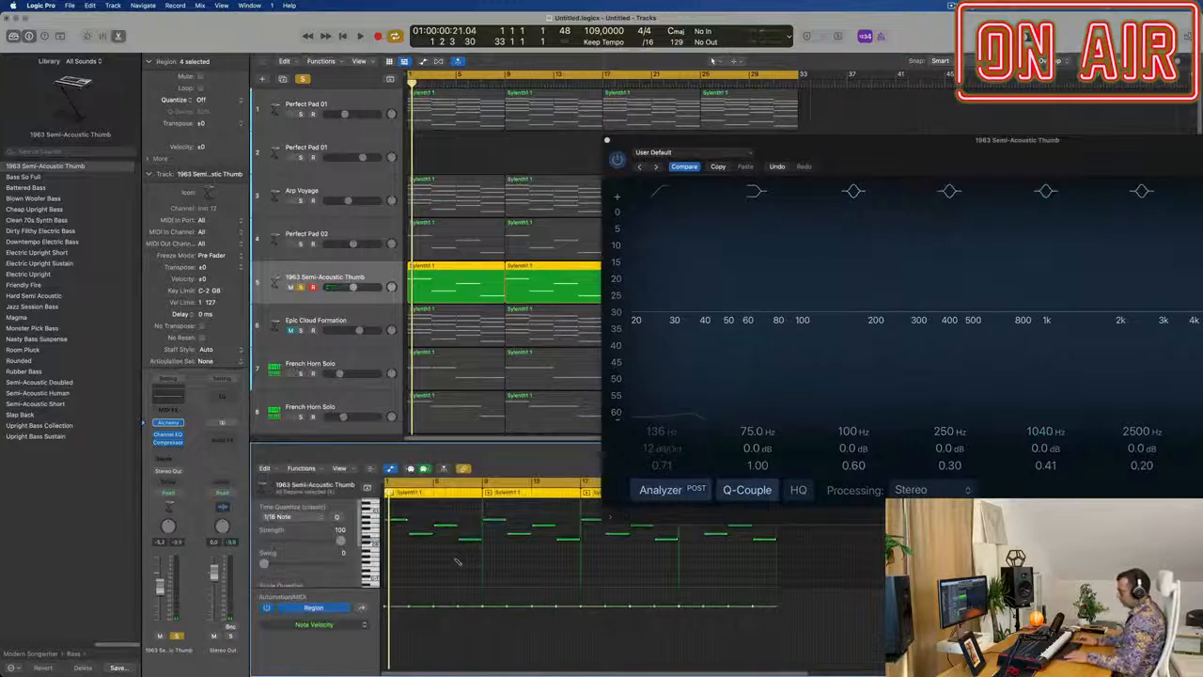
key("super+a")
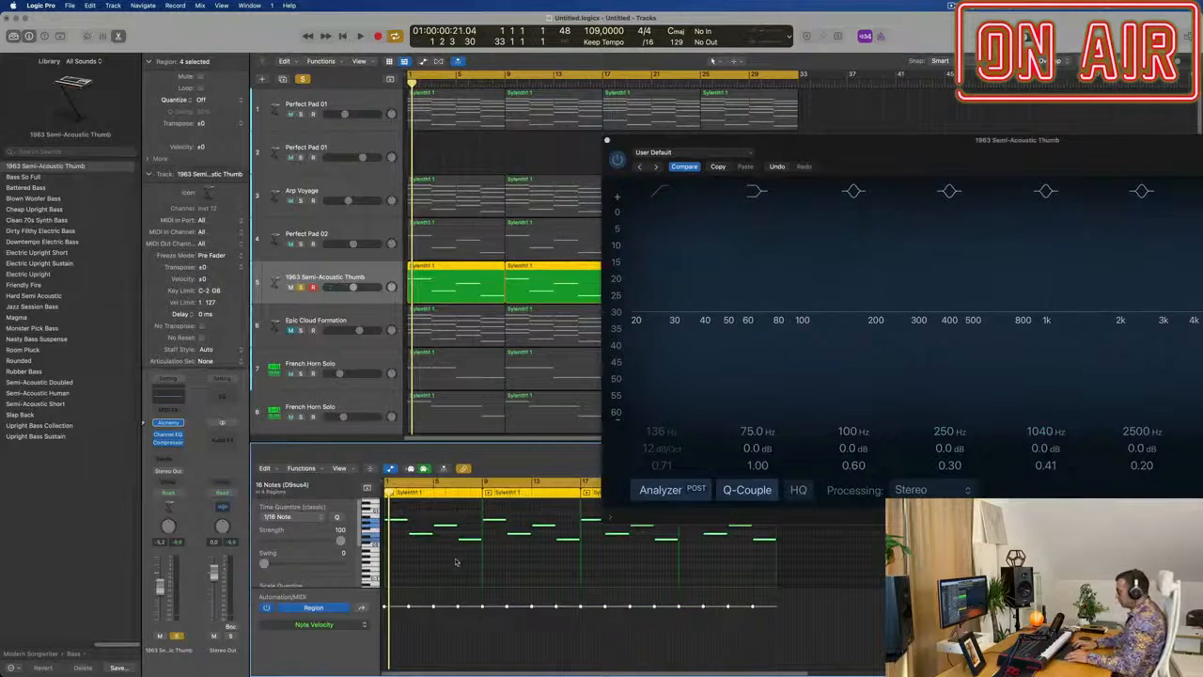
key("alt+shift+Up")
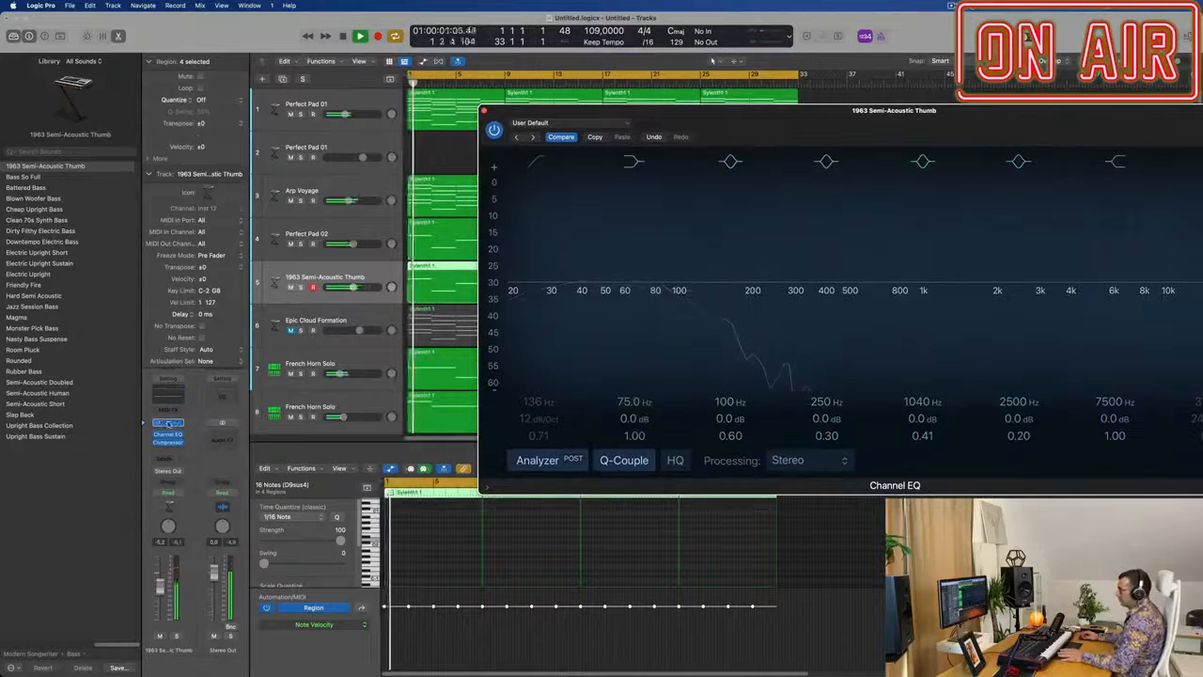
Try Alchemy's arpeggiator in Up mode on the bass track, and replace its preset with 70s Classic Synth Bass.
left_click(168, 424)
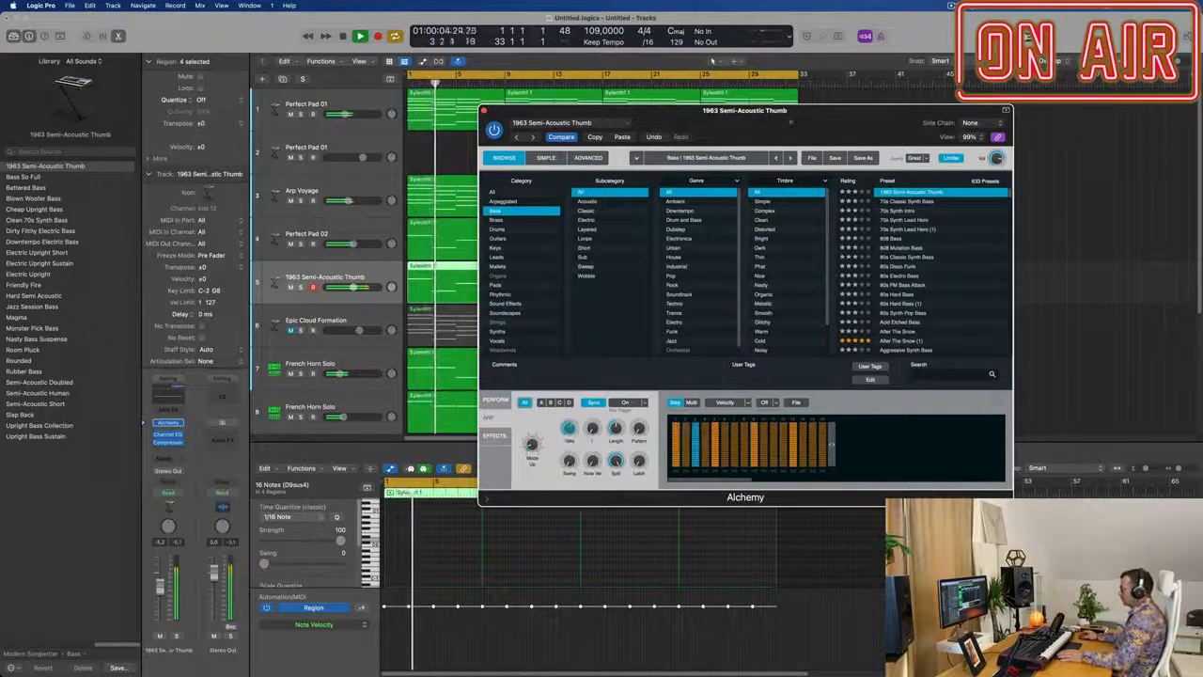
left_click_drag(835, 117, 1032, 74)
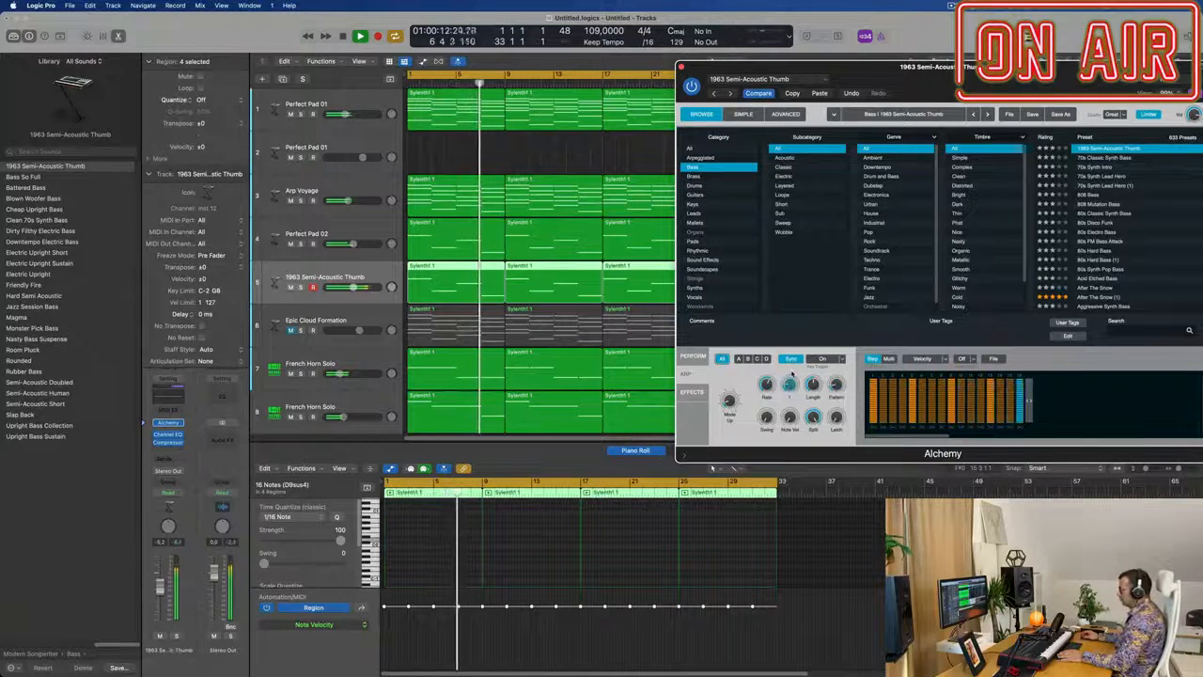
left_click_drag(1011, 94, 730, 82)
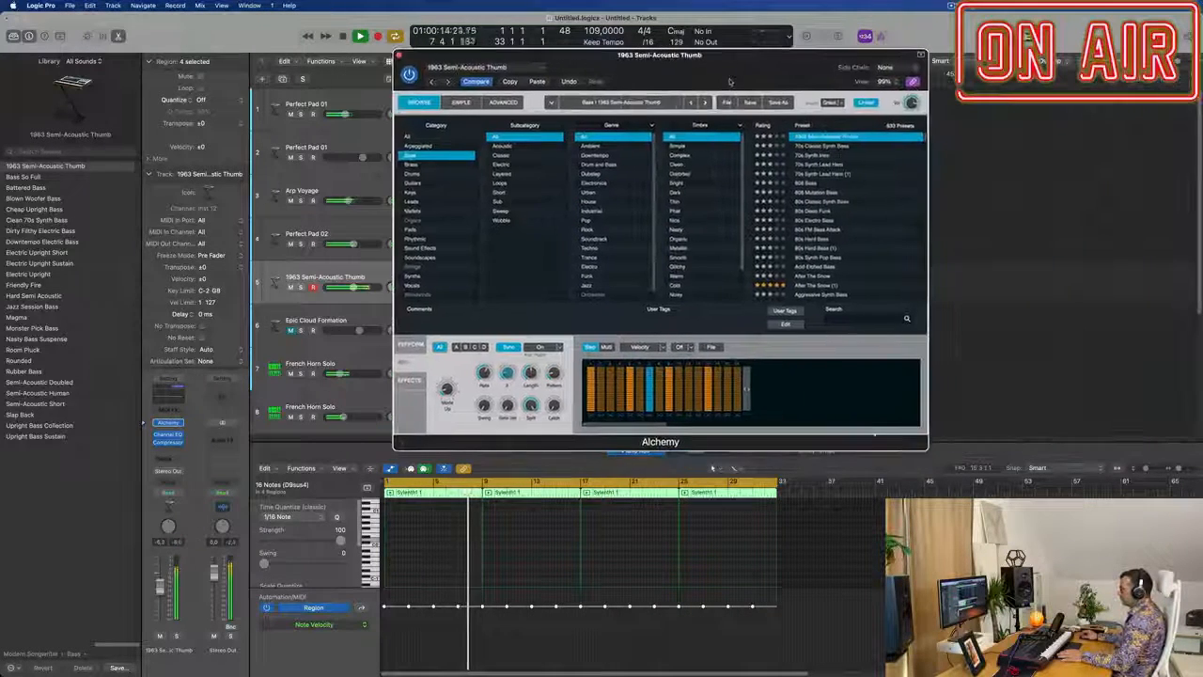
left_click(822, 146)
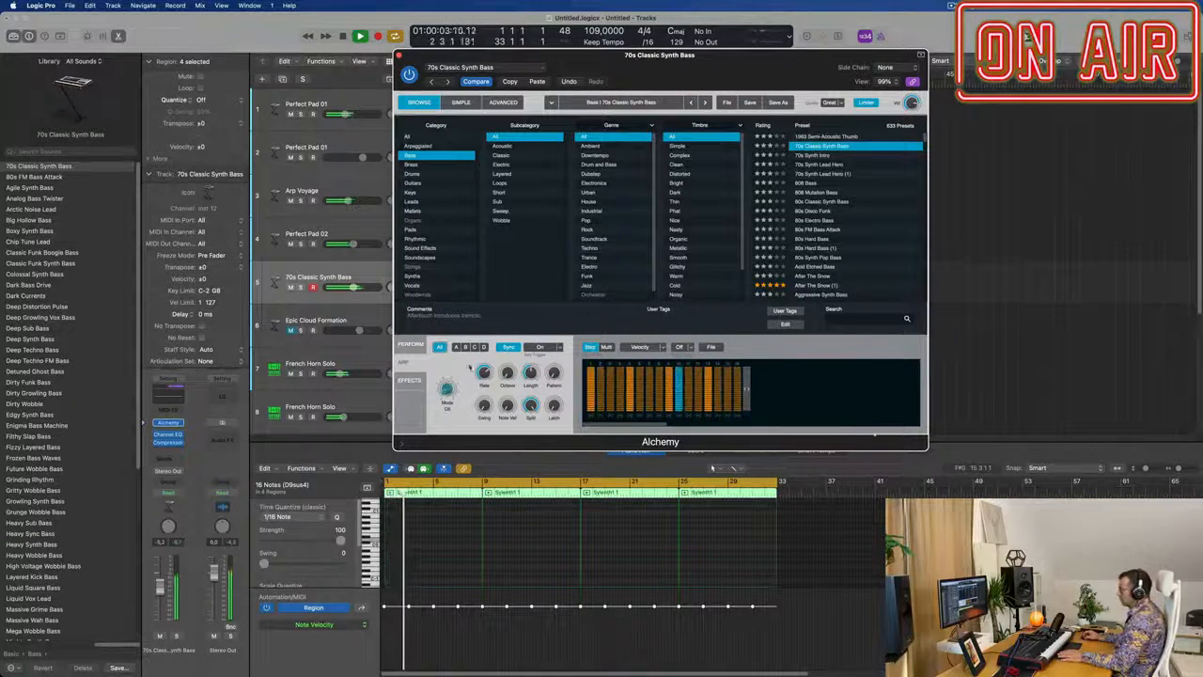
Set the 70s Classic Synth Bass arpeggiator to Up mode, adjust its perform cutoff control and close Alchemy.
left_click_drag(691, 68, 762, 105)
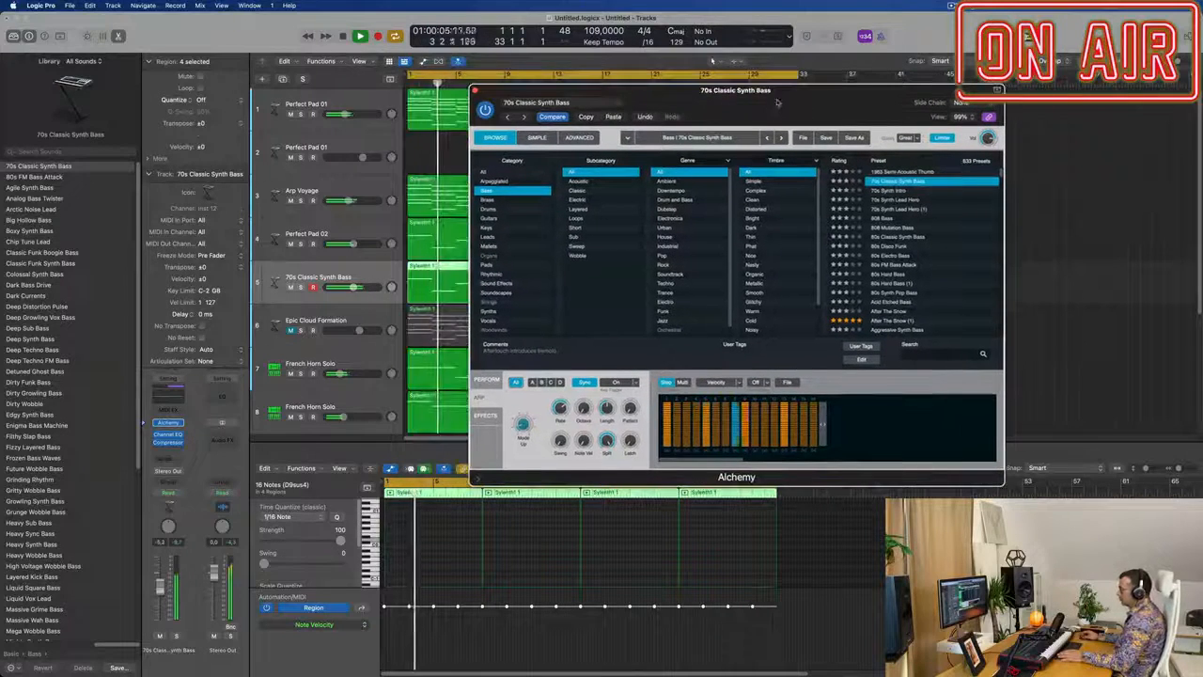
left_click(487, 379)
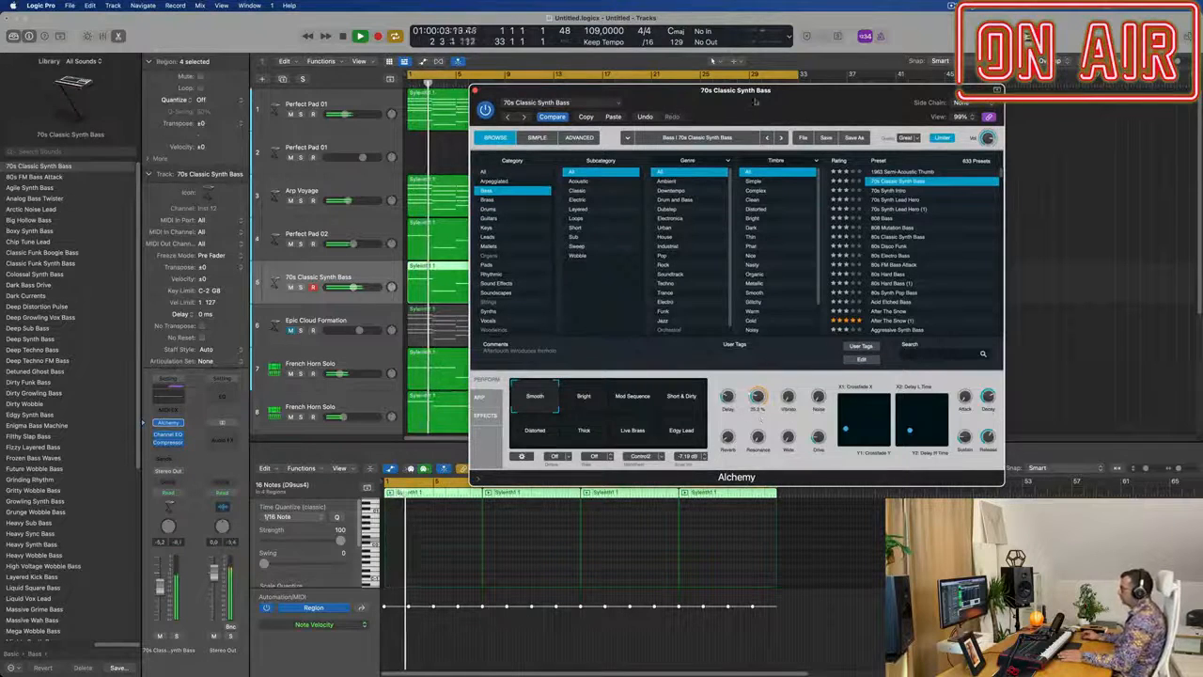
left_click_drag(754, 102, 901, 119)
key("super+w")
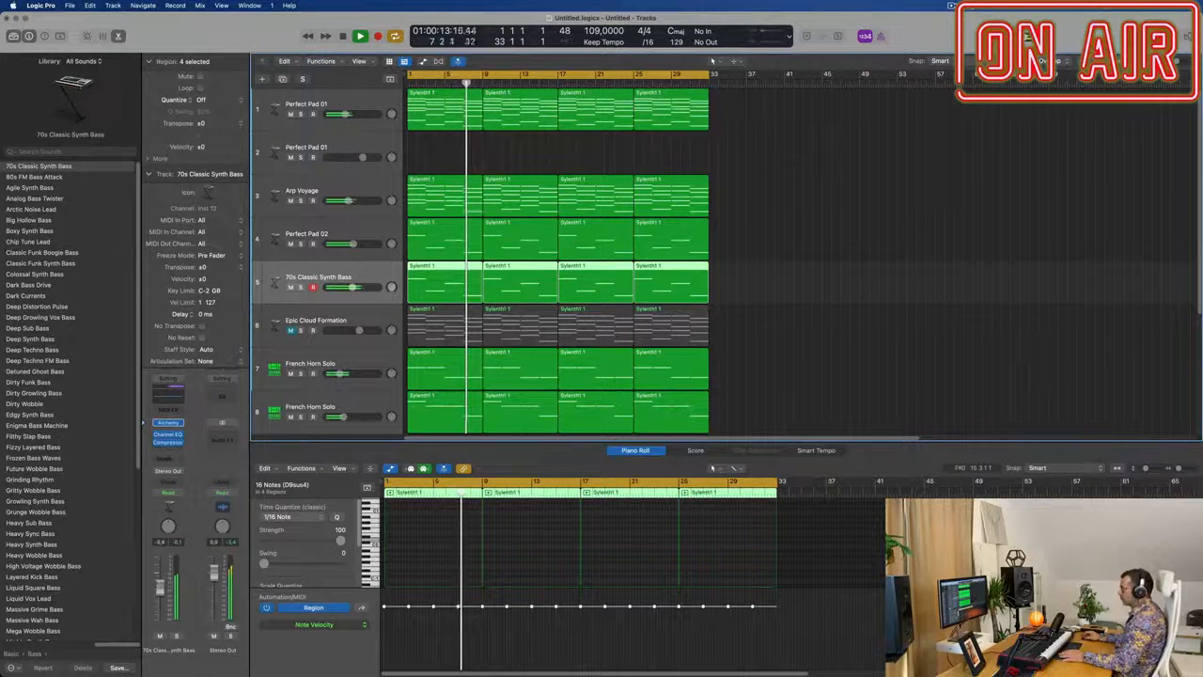
scroll(836, 272, "down", 2)
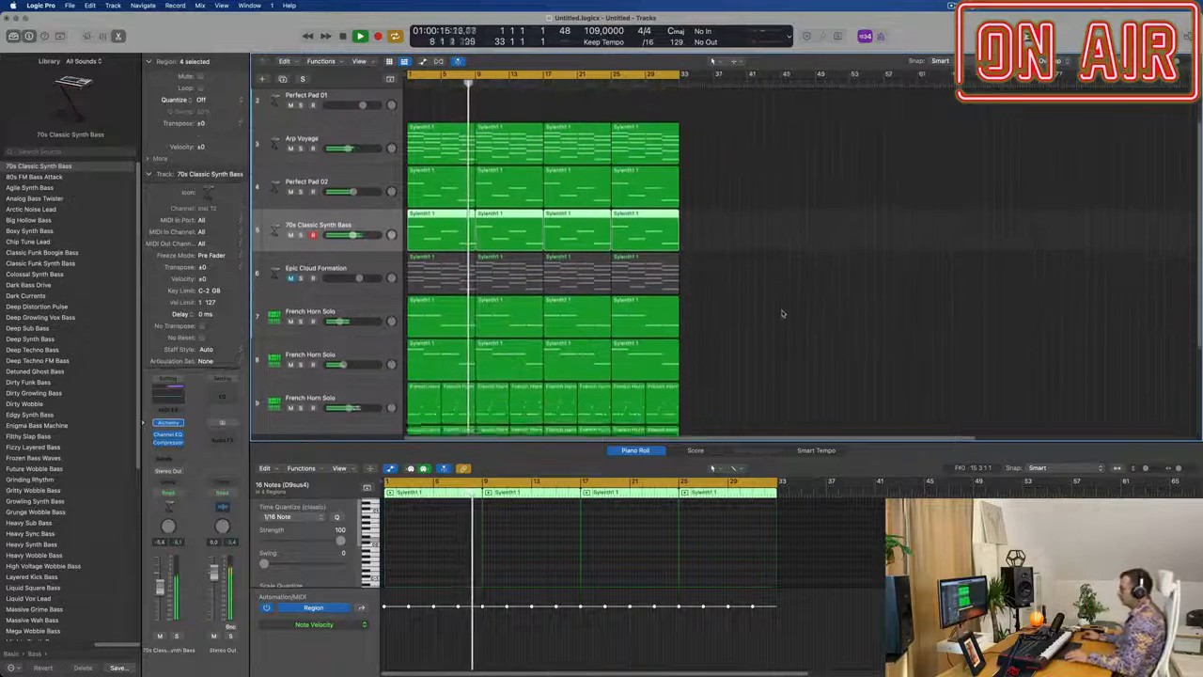
scroll(778, 313, "up", 2)
scroll(891, 293, "up", 2)
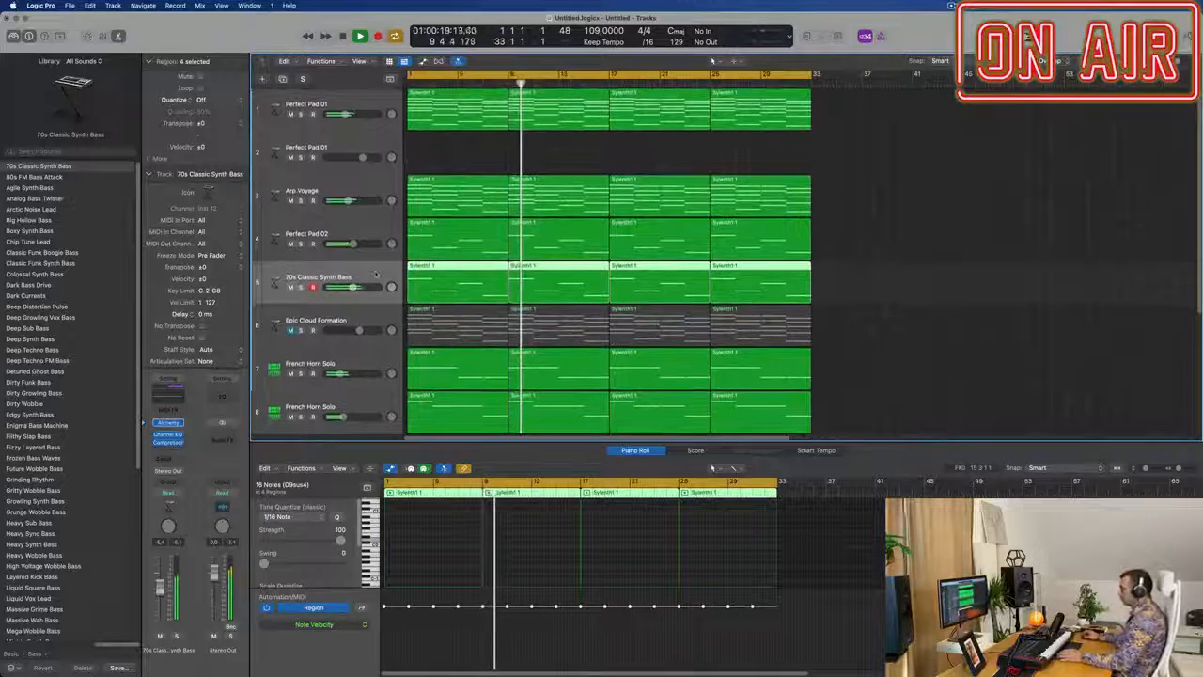
left_click(951, 6)
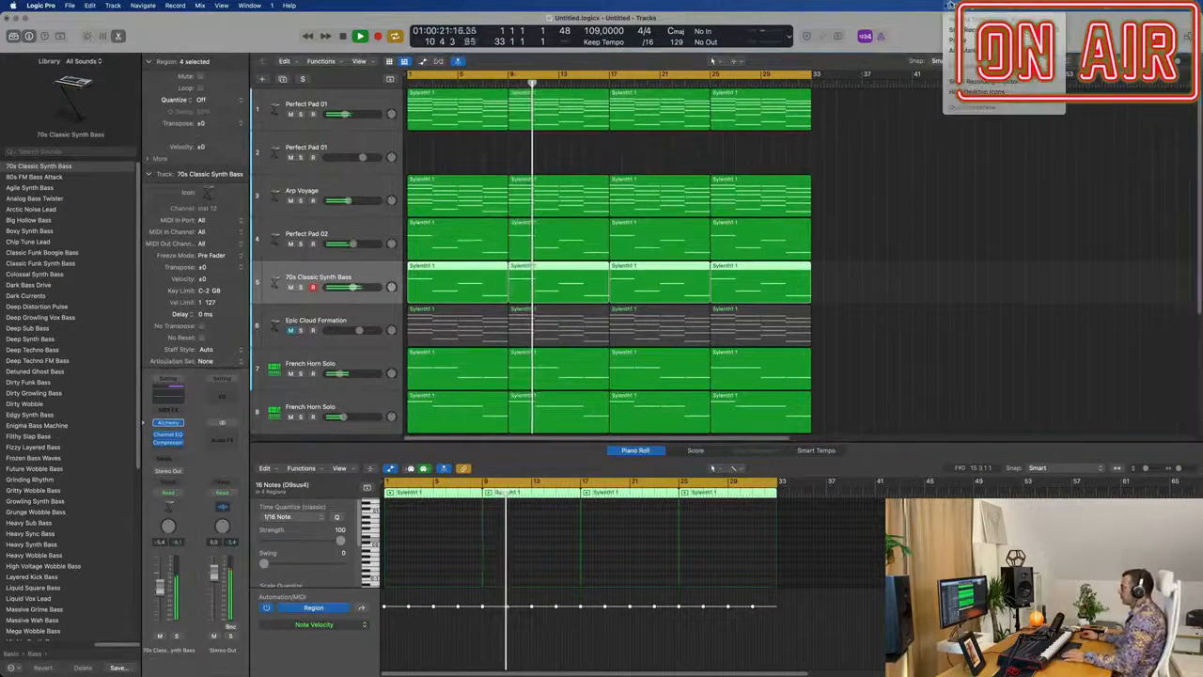
left_click(828, 248)
scroll(752, 258, "up", 3)
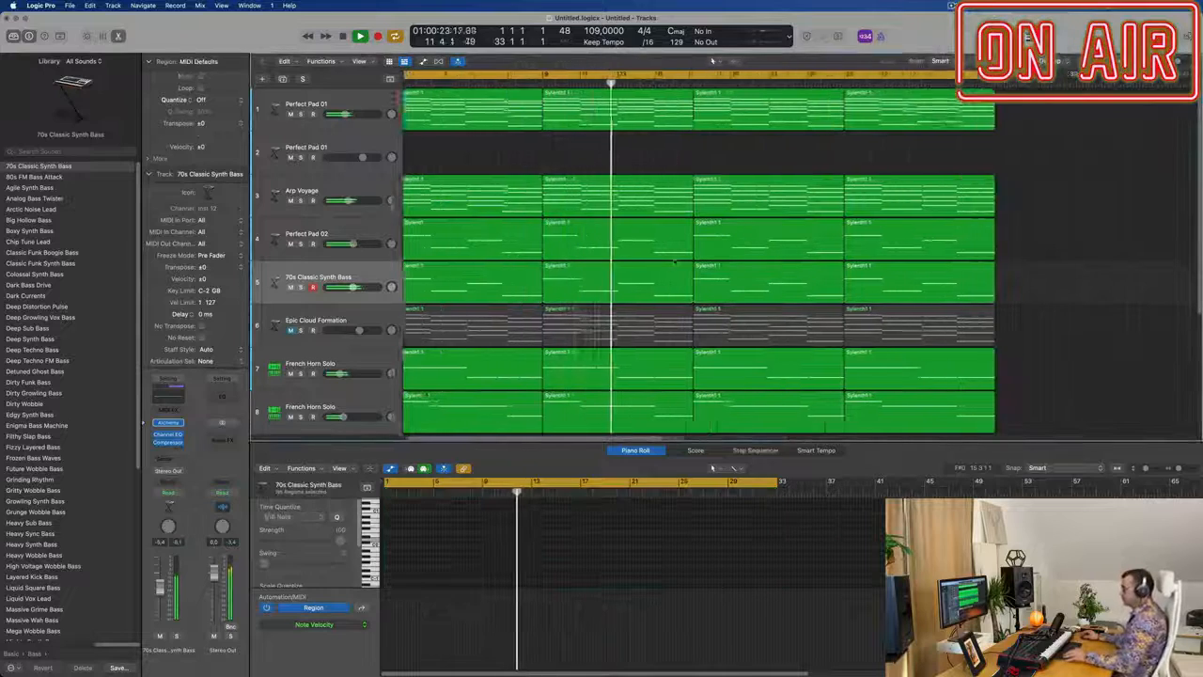
scroll(672, 262, "down", 1)
scroll(673, 262, "down", 4)
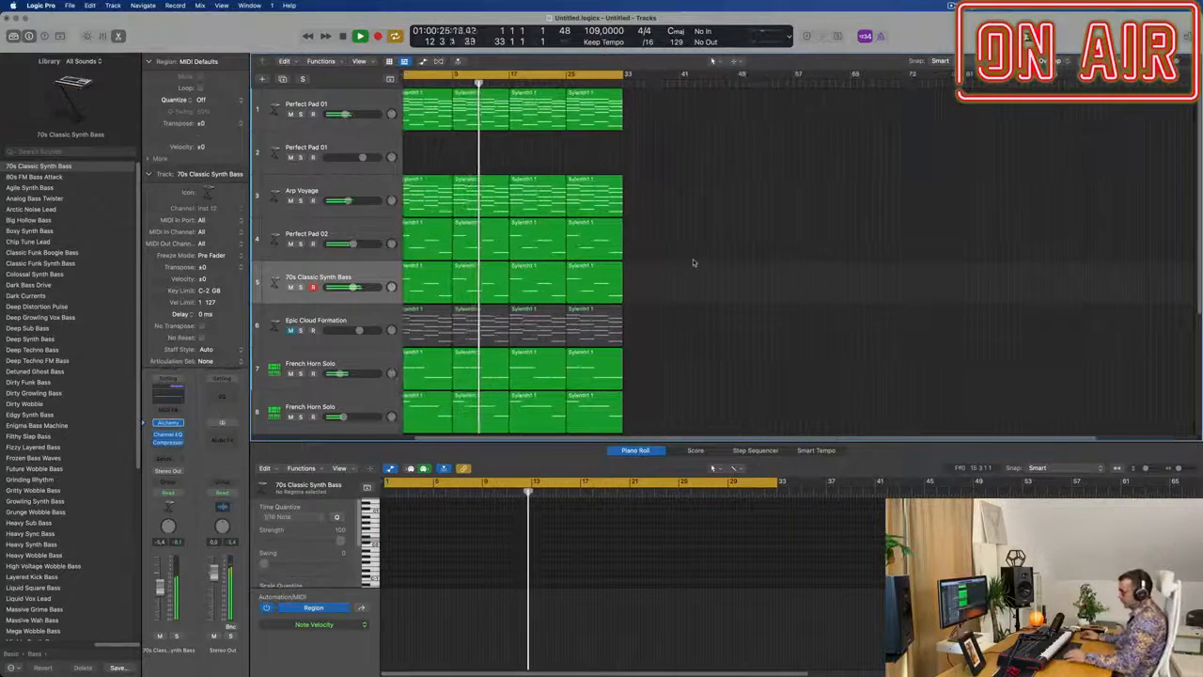
Hide the lower editor and repeat all regions once so the arrangement continues from bar 33 to bar 65.
key("x")
key("x")
scroll(695, 392, "up", 1)
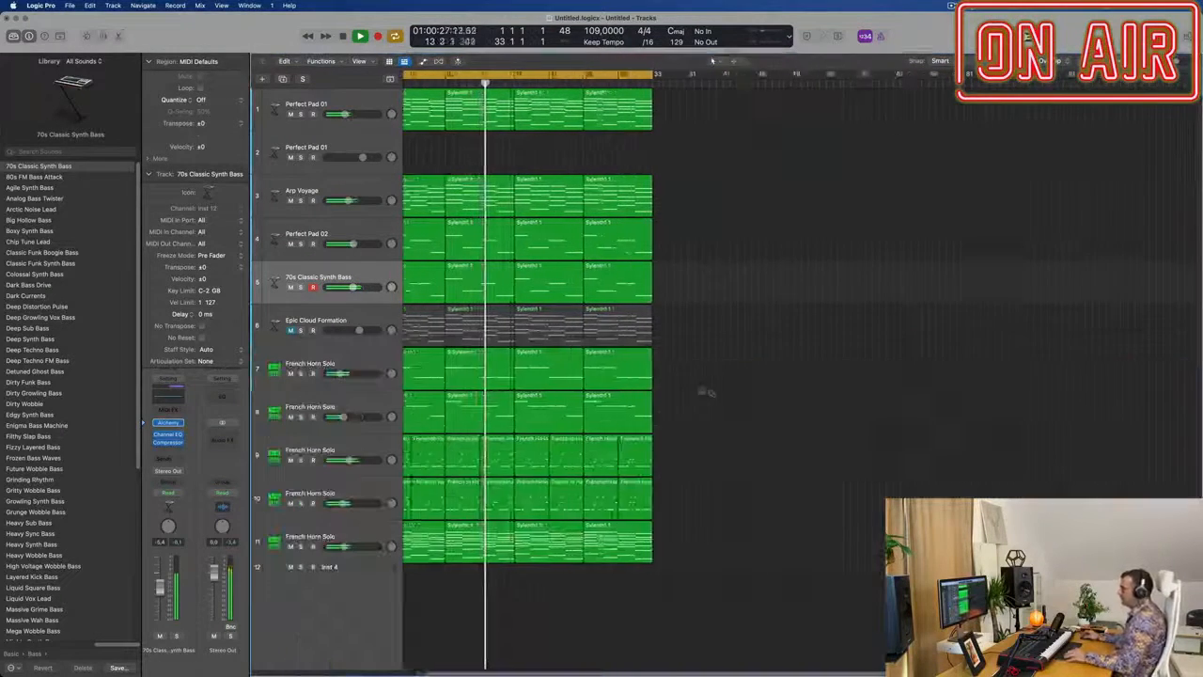
scroll(707, 391, "up", 3)
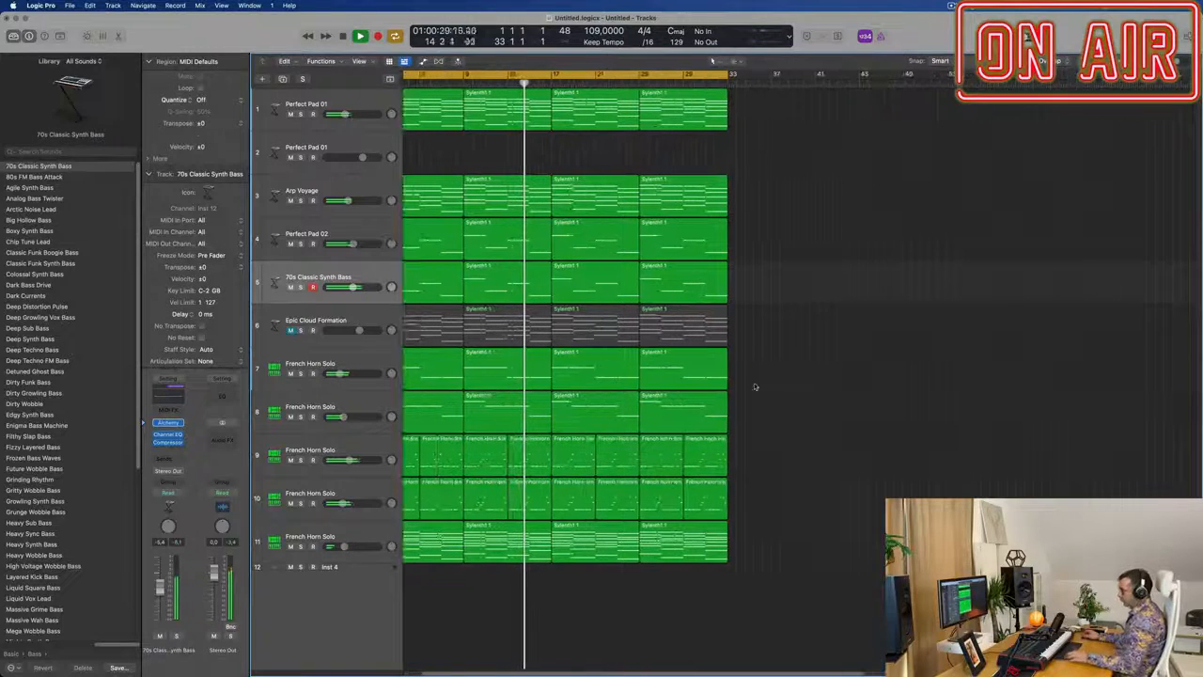
key("super+a")
key("super+r")
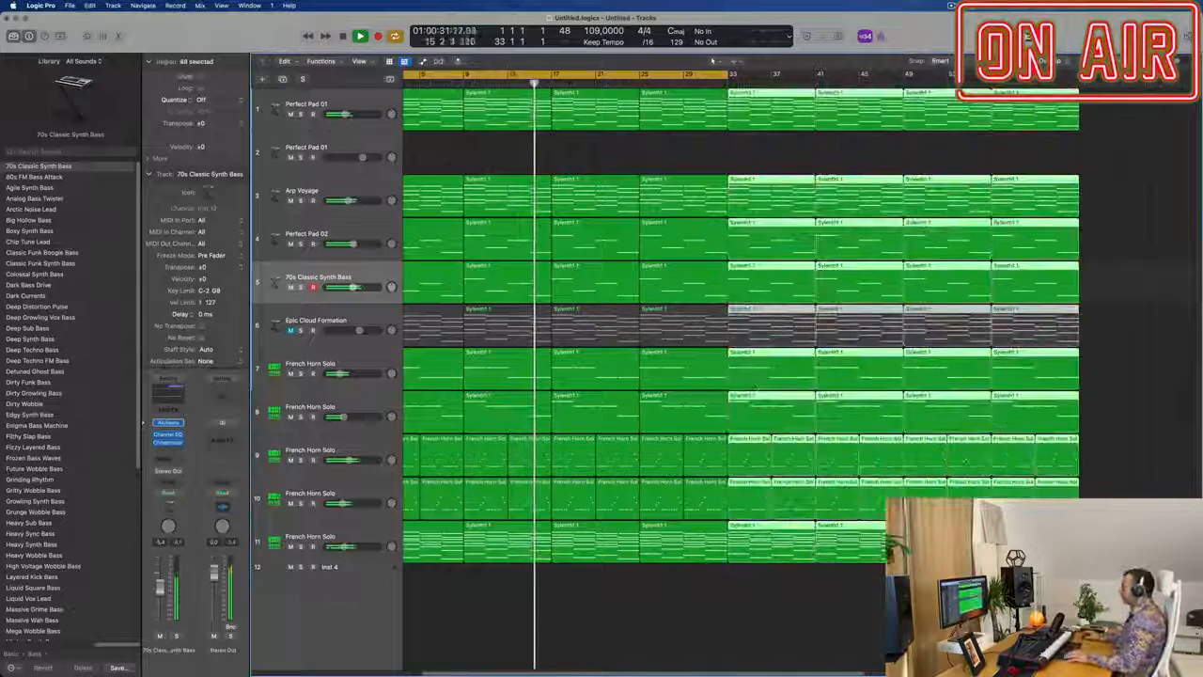
Show the secondary ruler with absolute time above the bar ruler in the Tracks area.
scroll(703, 373, "down", 1)
left_click(358, 62)
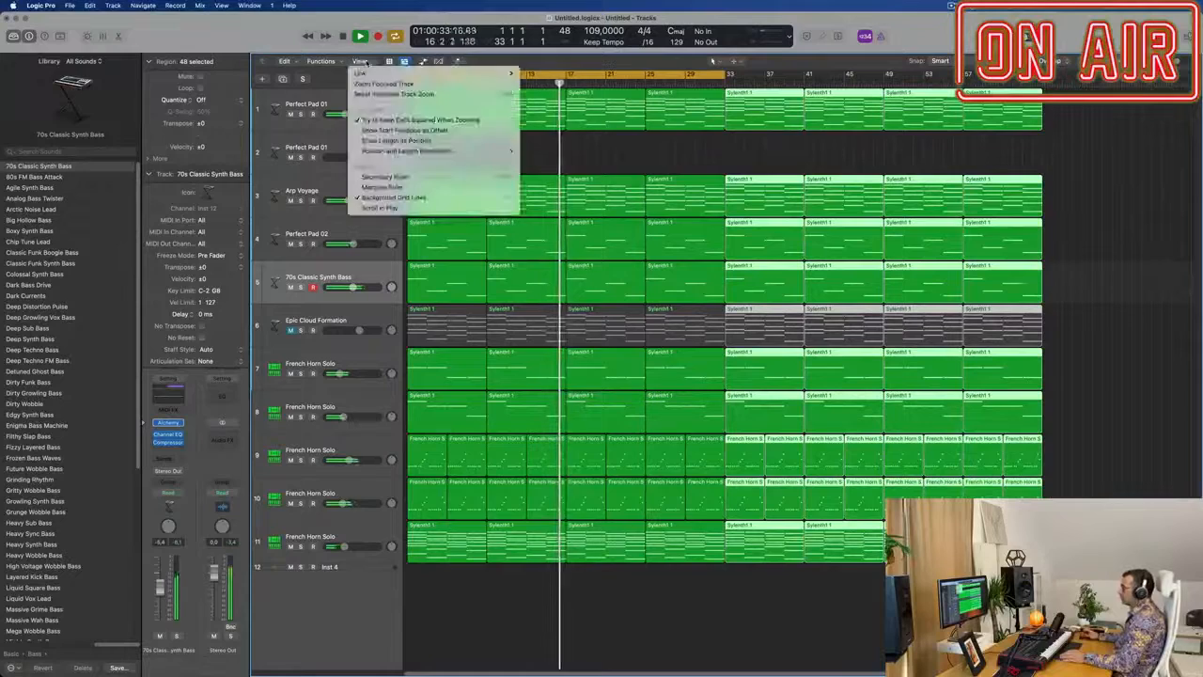
left_click(392, 187)
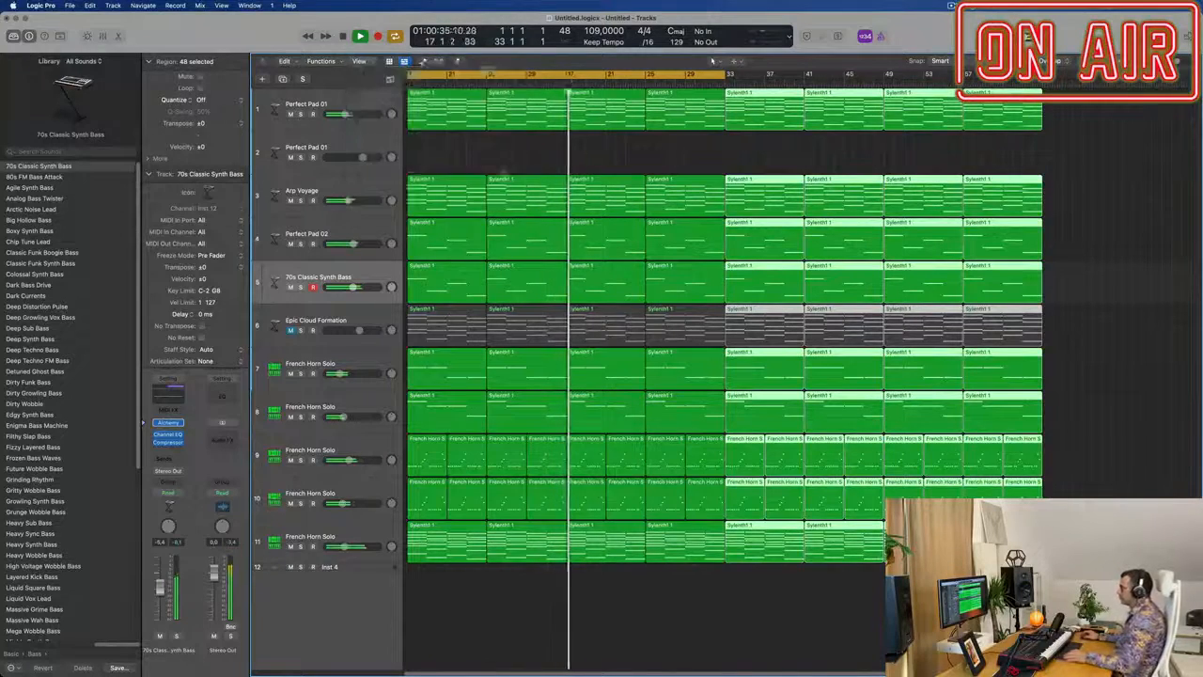
scroll(761, 152, "up", 1)
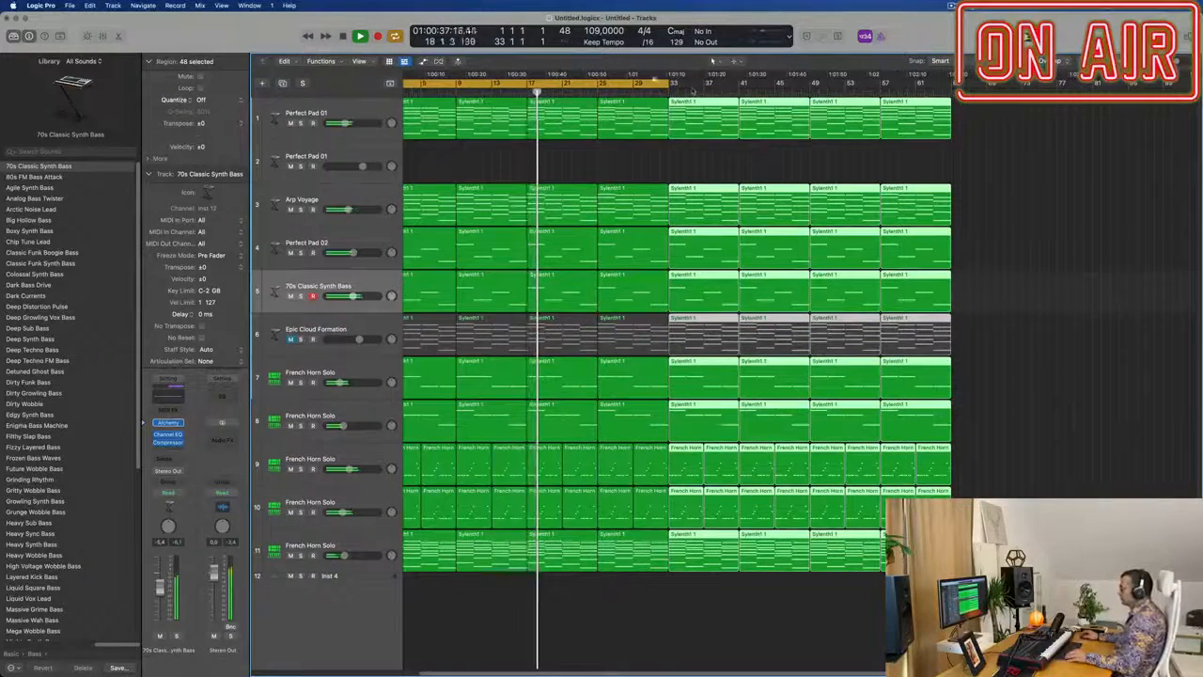
Extend the cycle range to bar 65 to cover the whole arrangement and deselect all regions.
left_click_drag(673, 80, 953, 110)
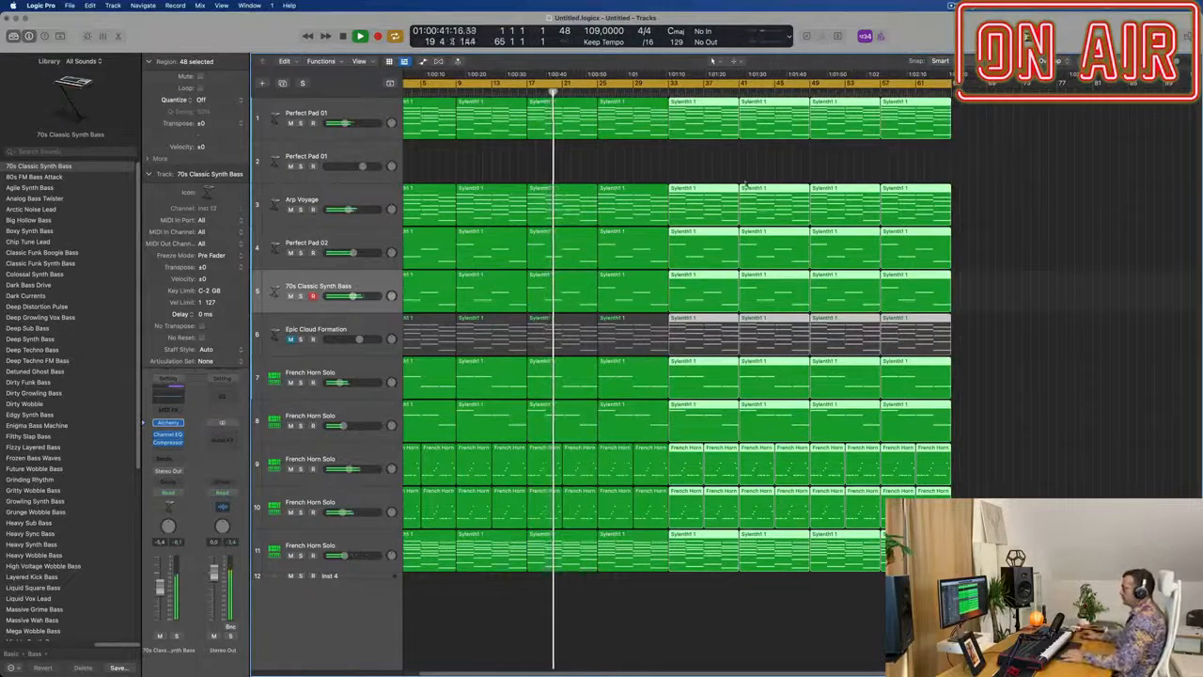
left_click(640, 167)
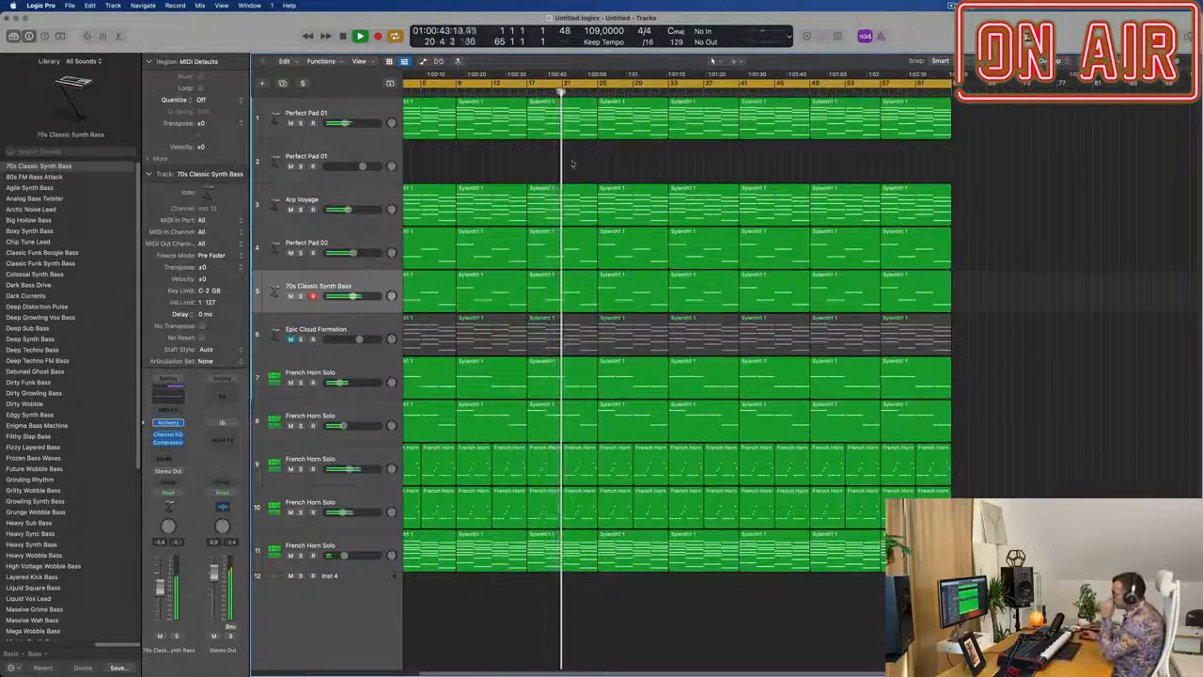
scroll(588, 167, "left", 3)
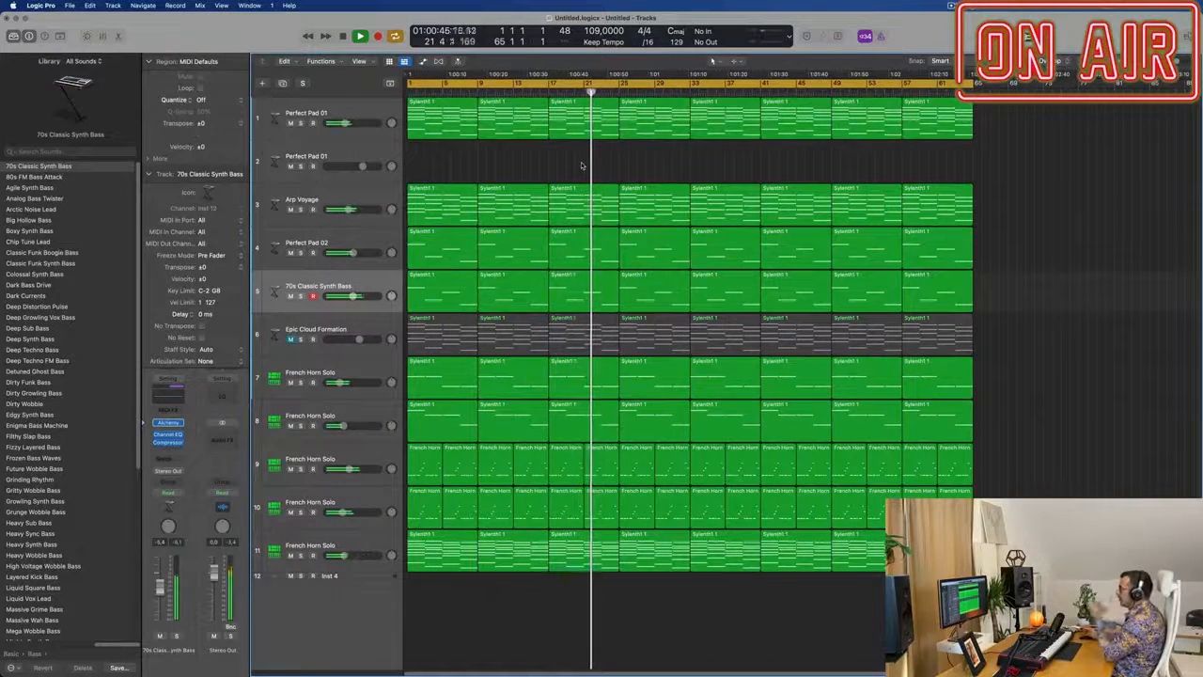